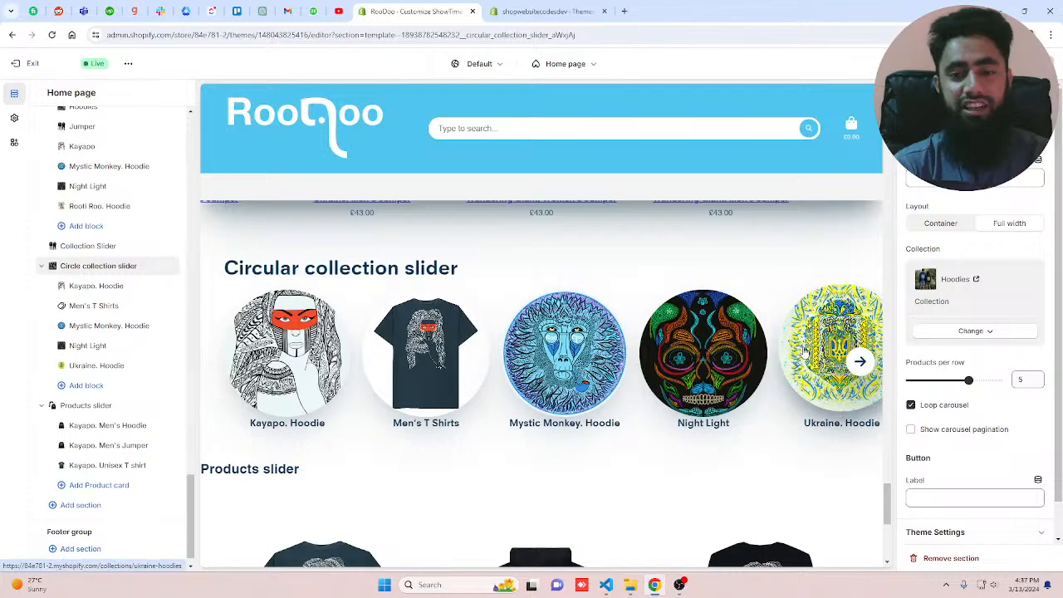
# - In the Showcase theme's editor, remove the home page template sections from Slideshow through Newsletter and hide the Blog posts section
pyautogui.click(561, 11)
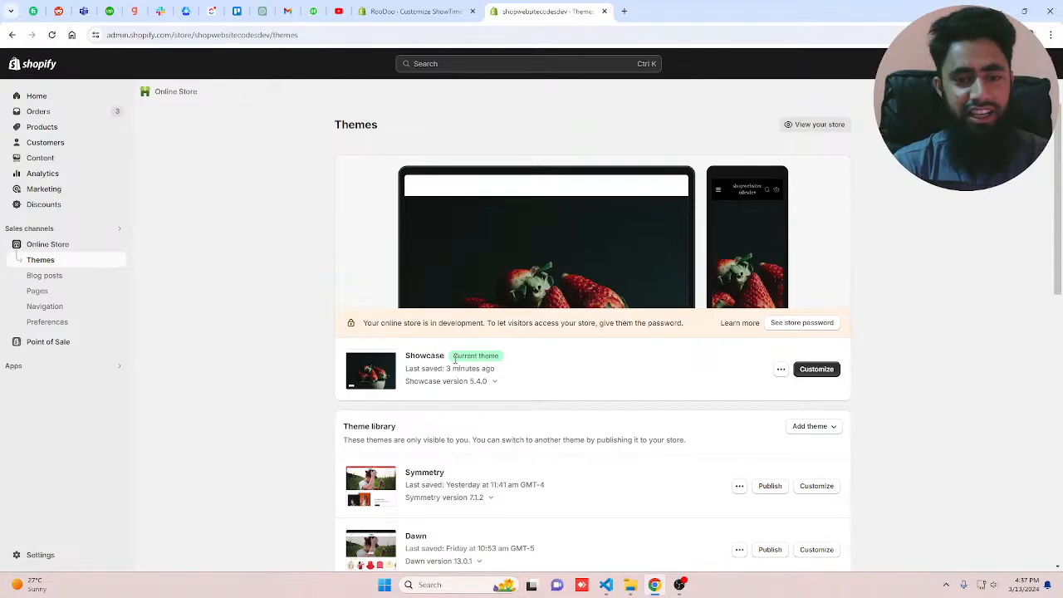
pyautogui.click(801, 370)
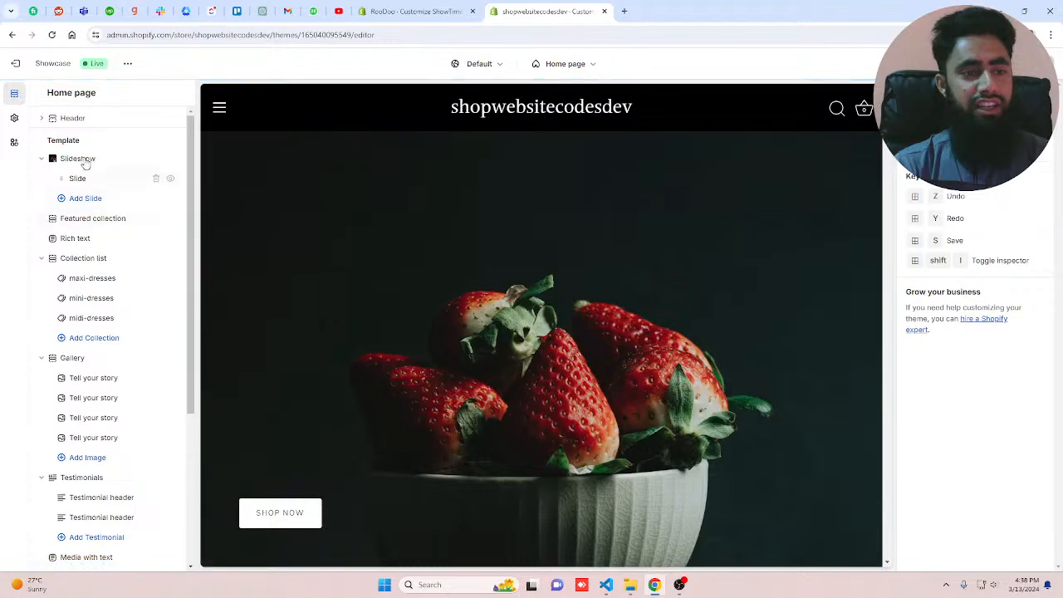
pyautogui.click(86, 162)
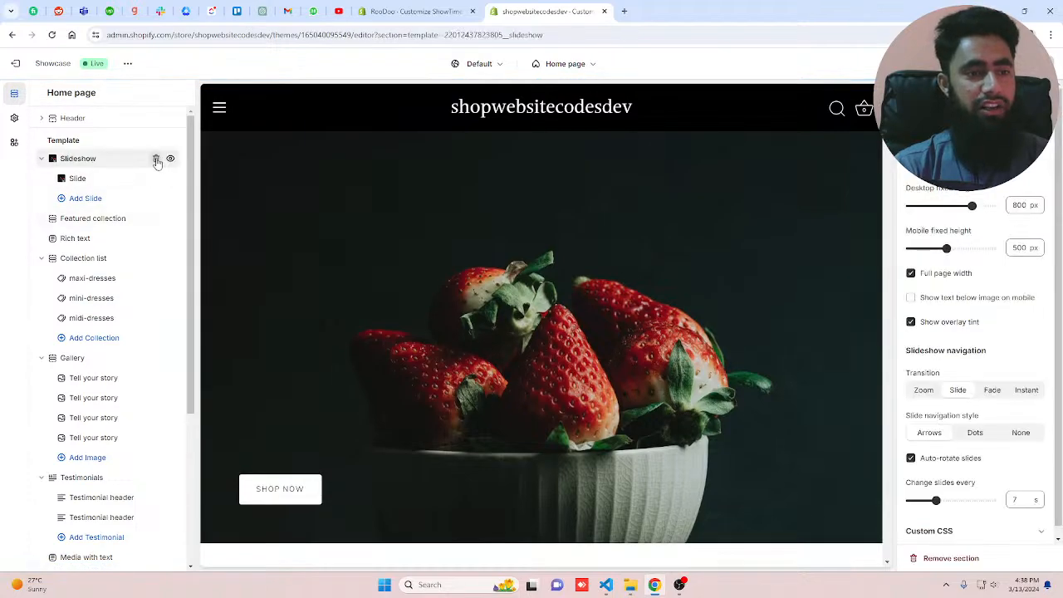
pyautogui.click(156, 160)
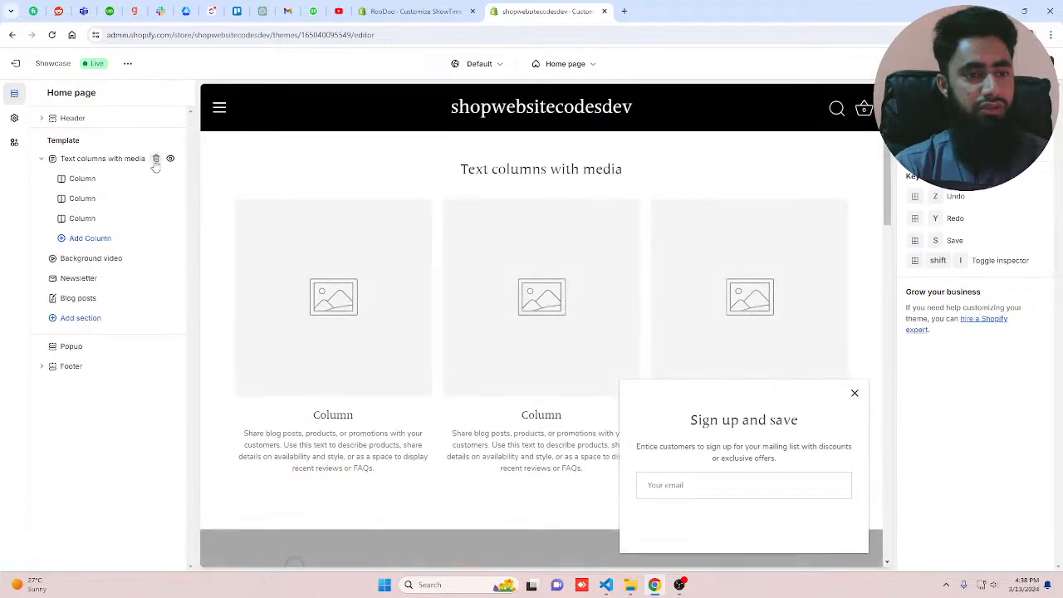
pyautogui.click(157, 159)
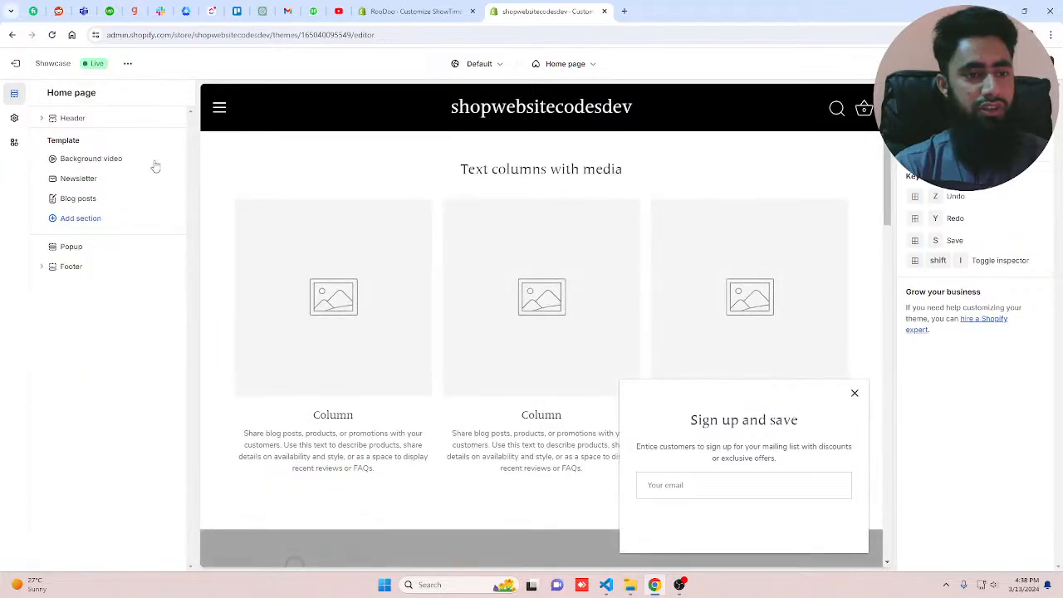
pyautogui.click(157, 158)
pyautogui.click(157, 159)
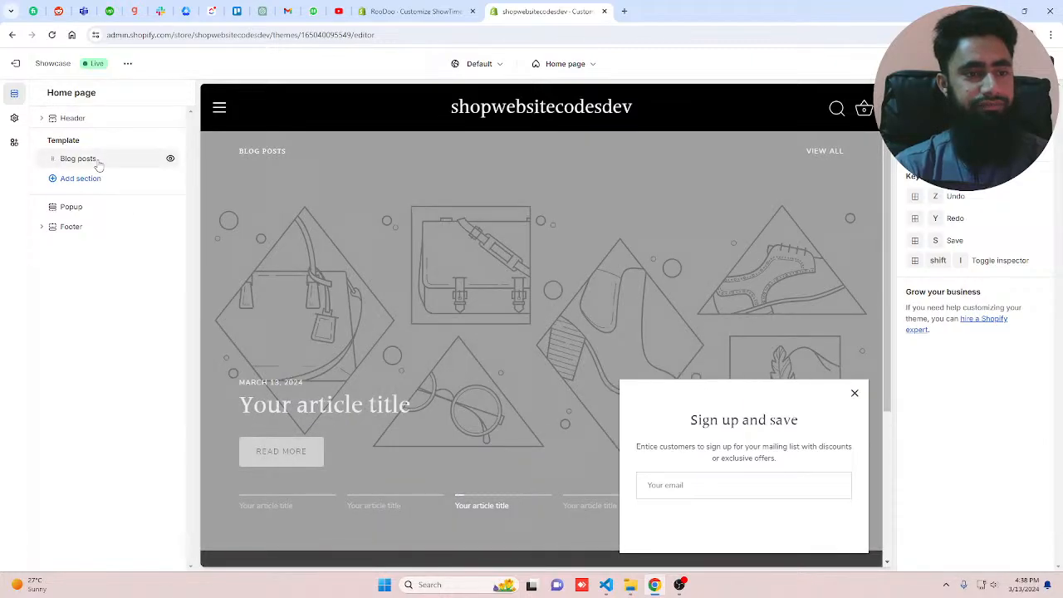
pyautogui.click(158, 159)
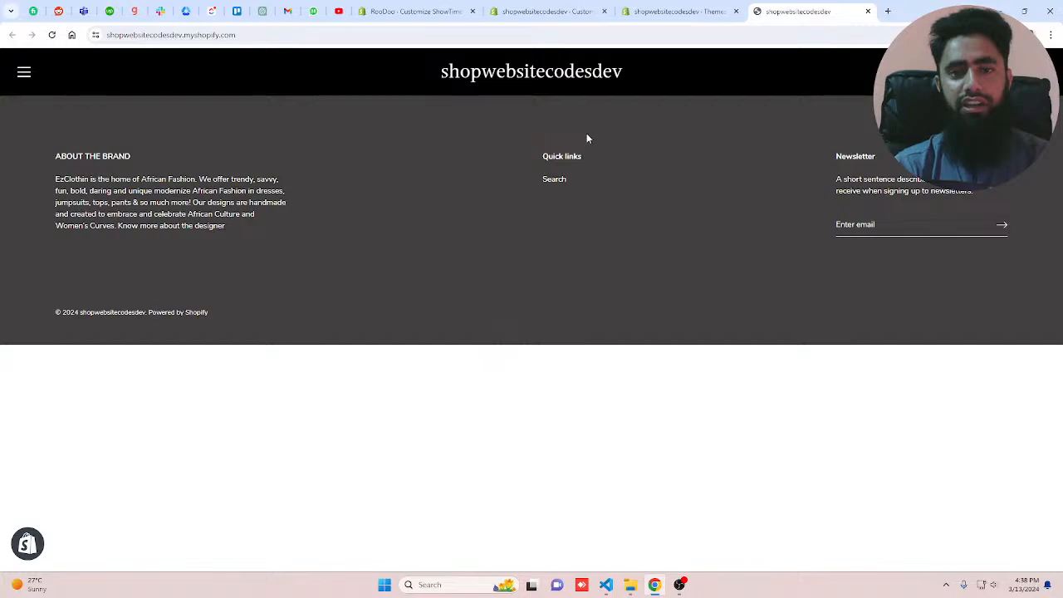
# - Exit the theme editor to the store's theme list and reopen the current Showcase theme for customization
pyautogui.click(640, 8)
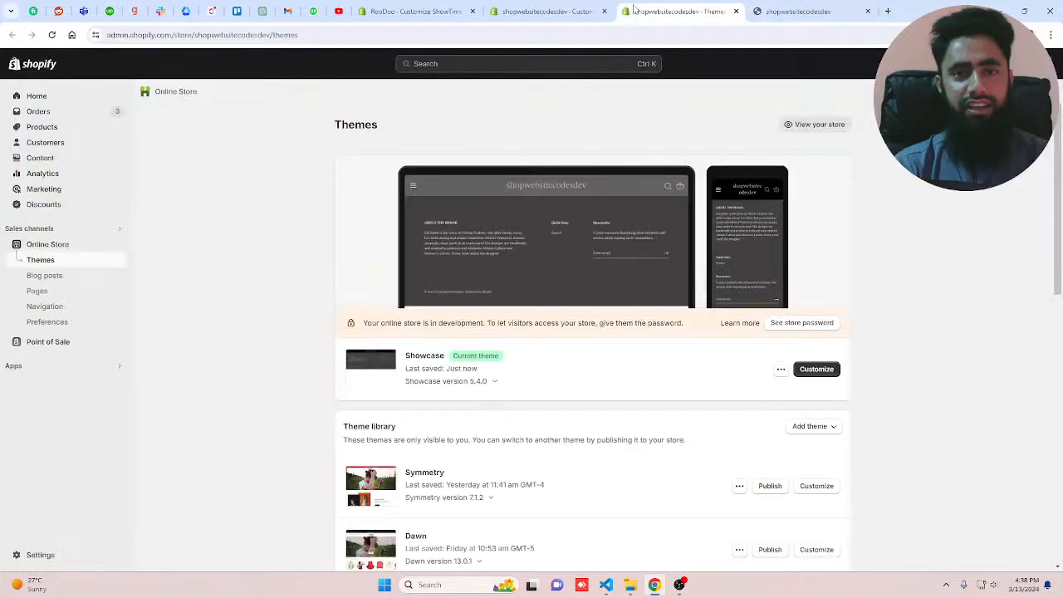
pyautogui.click(549, 7)
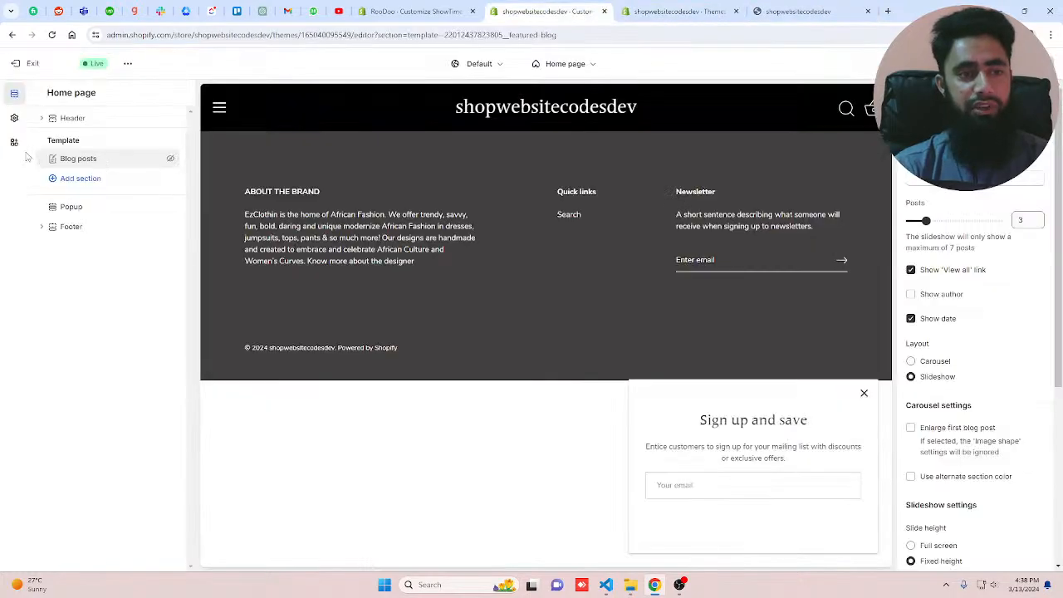
pyautogui.click(31, 66)
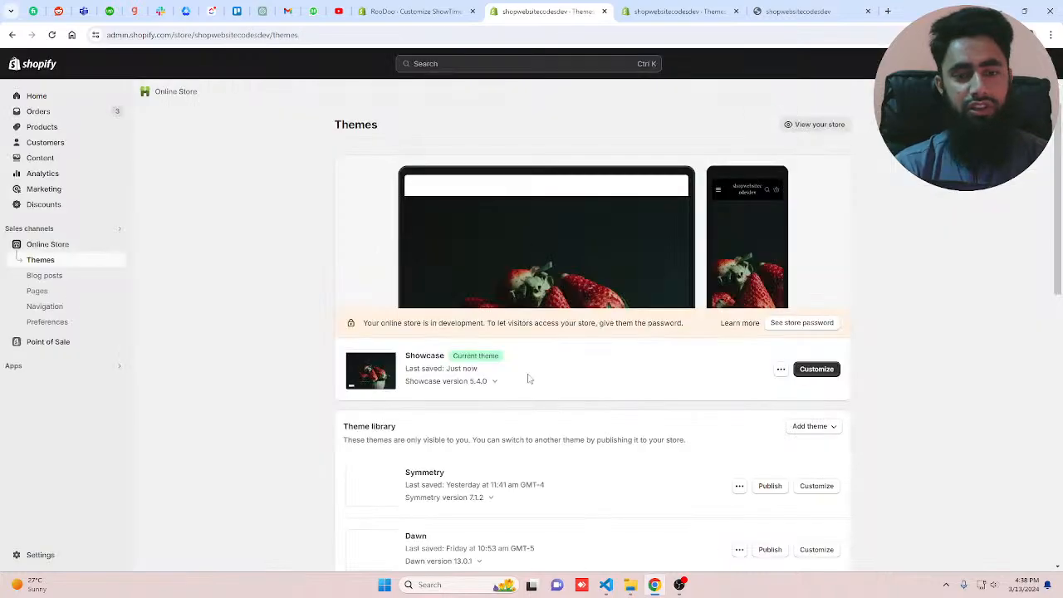
pyautogui.click(816, 371)
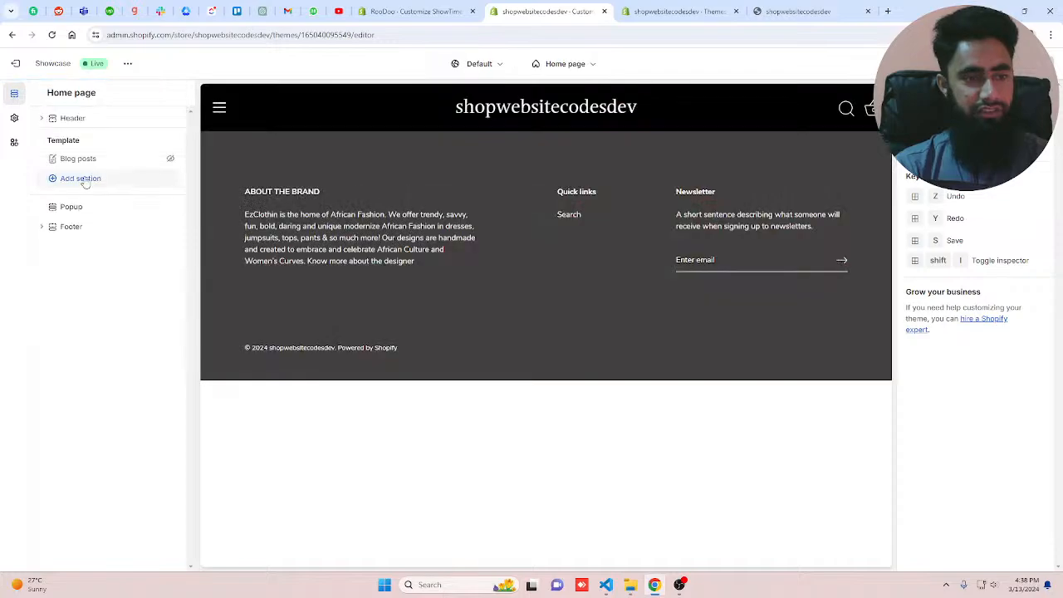
# - Add a Slideshow section to the home page template and open its first slide's settings, dismissing the sign-up popup
pyautogui.click(78, 178)
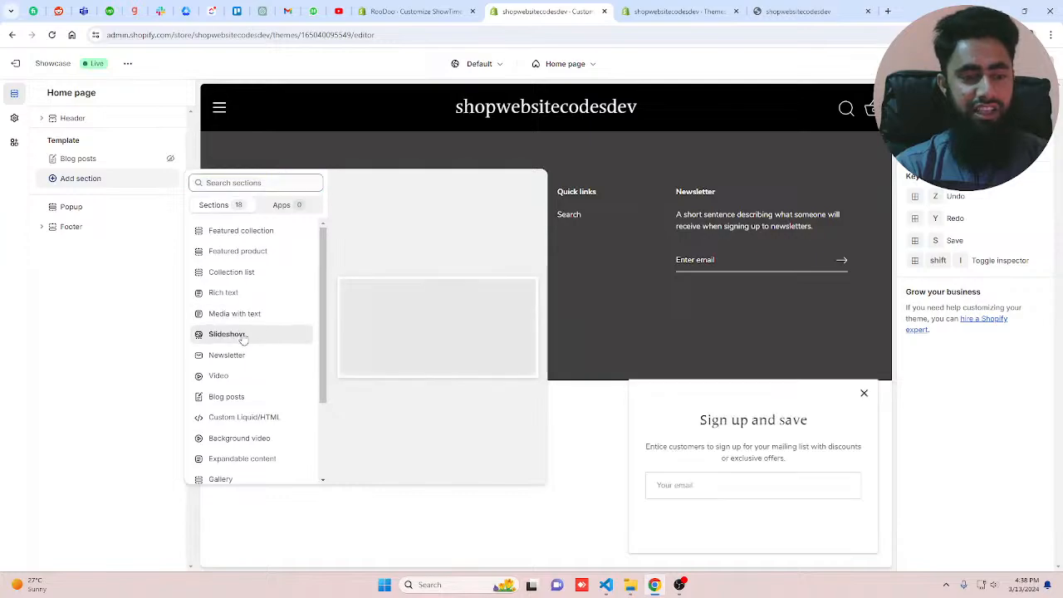
pyautogui.click(243, 335)
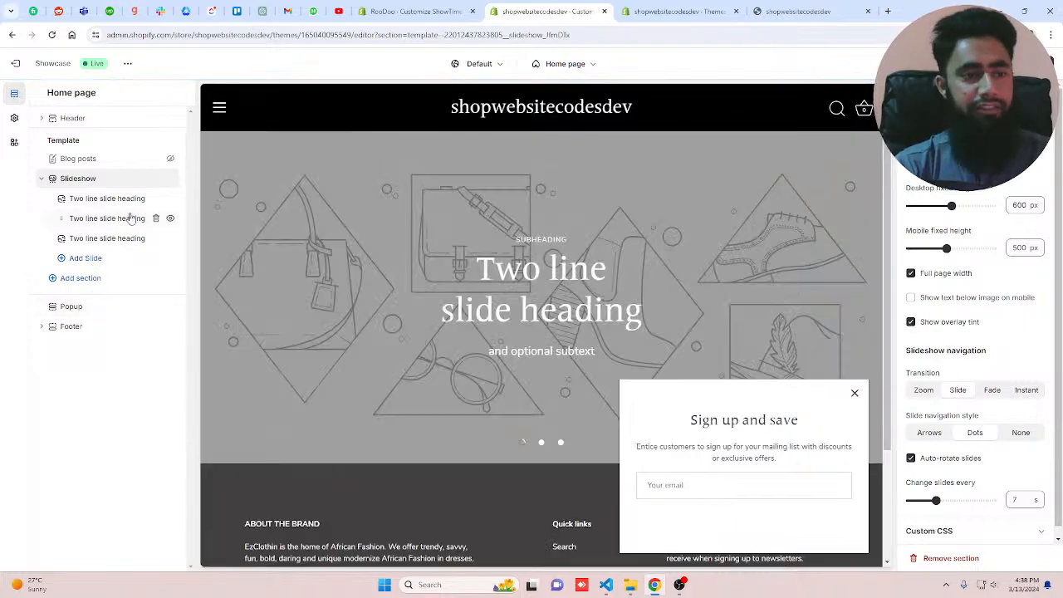
pyautogui.click(125, 198)
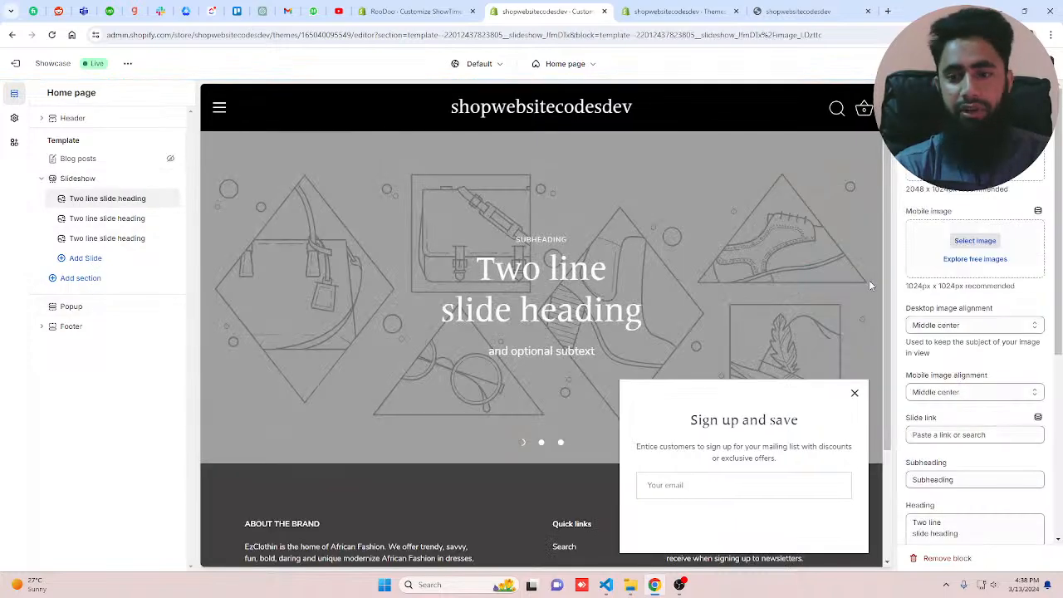
pyautogui.click(855, 392)
pyautogui.click(975, 240)
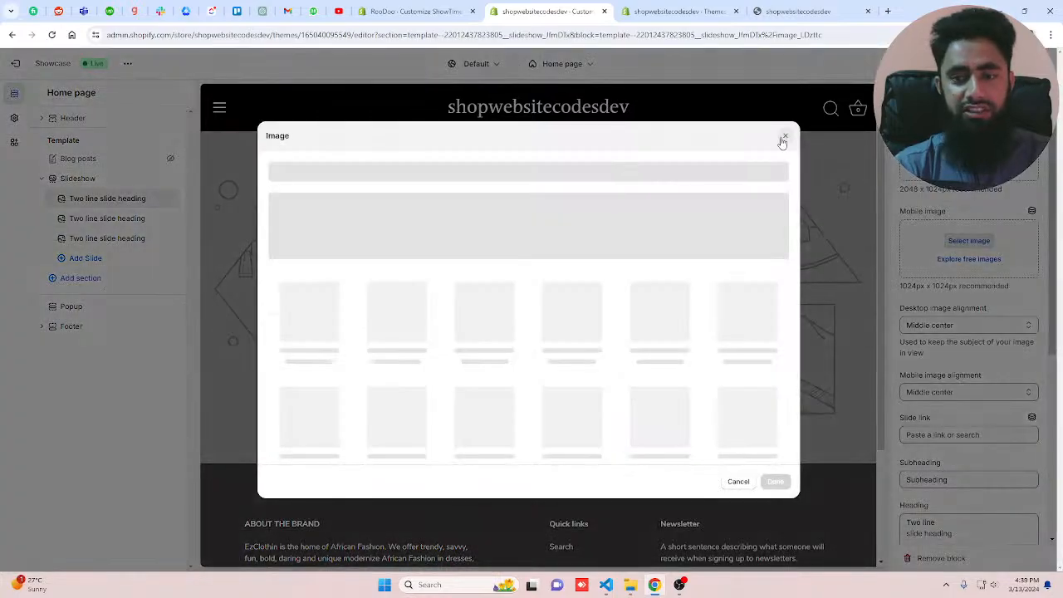
pyautogui.click(779, 139)
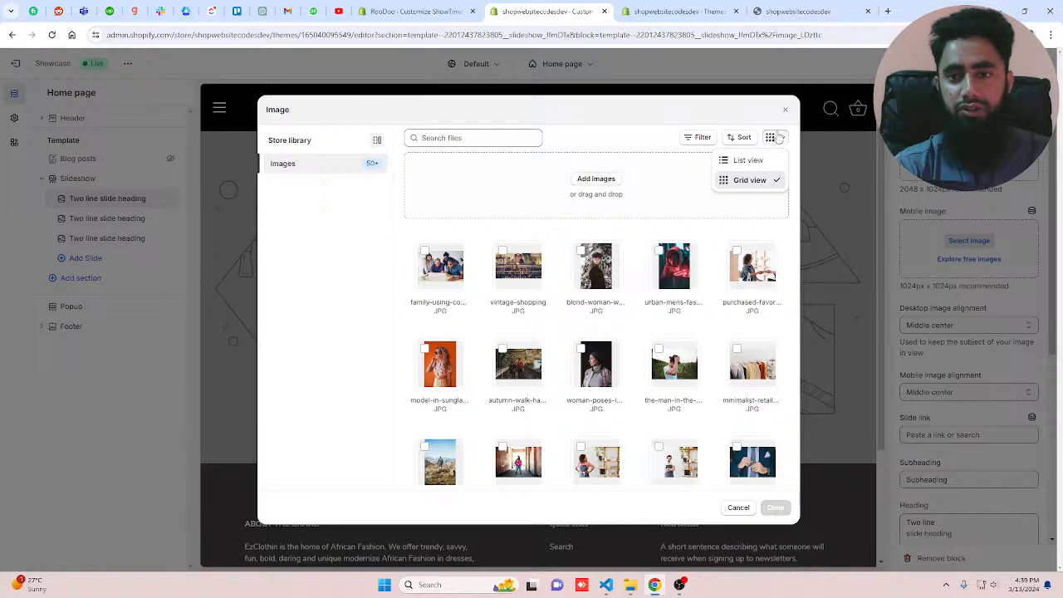
pyautogui.click(786, 109)
# - Set the first slide's desktop image to the free stock photo hard-work-pays-off, showing a woman in a denim apron
pyautogui.click(969, 259)
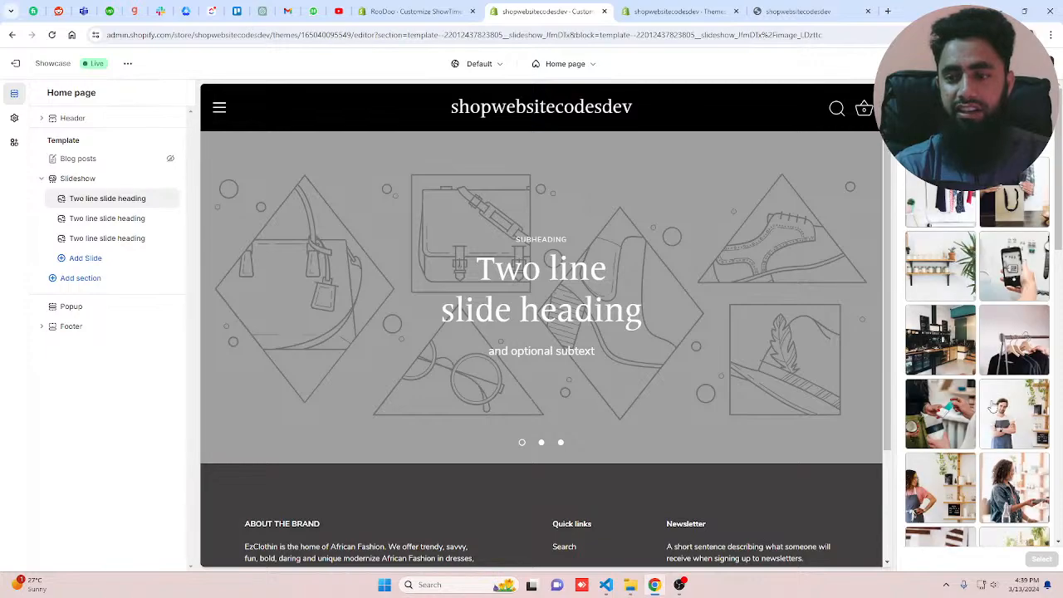
pyautogui.scroll(-5, 993, 407)
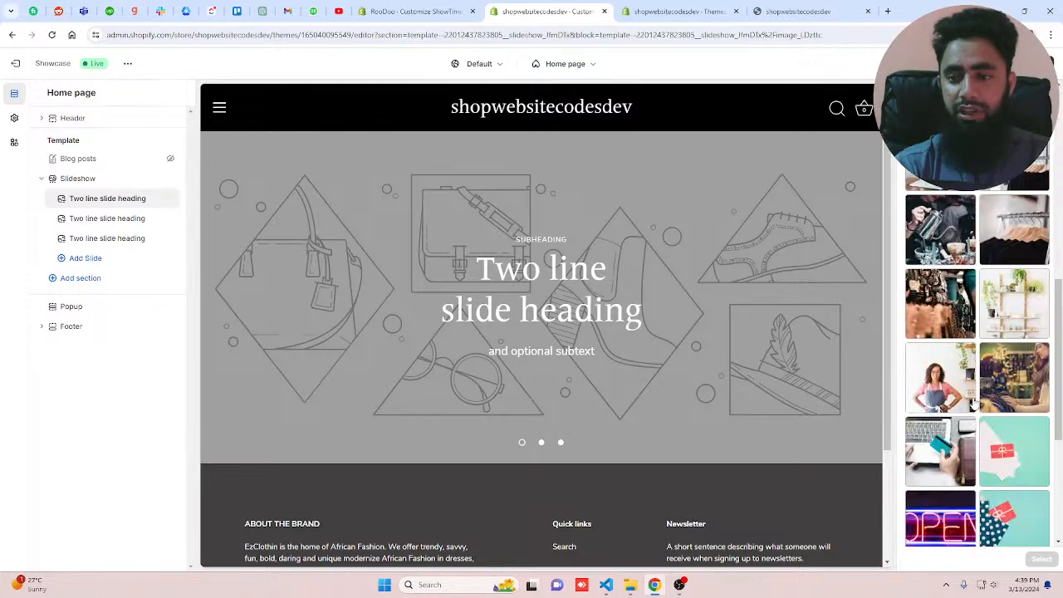
pyautogui.click(971, 402)
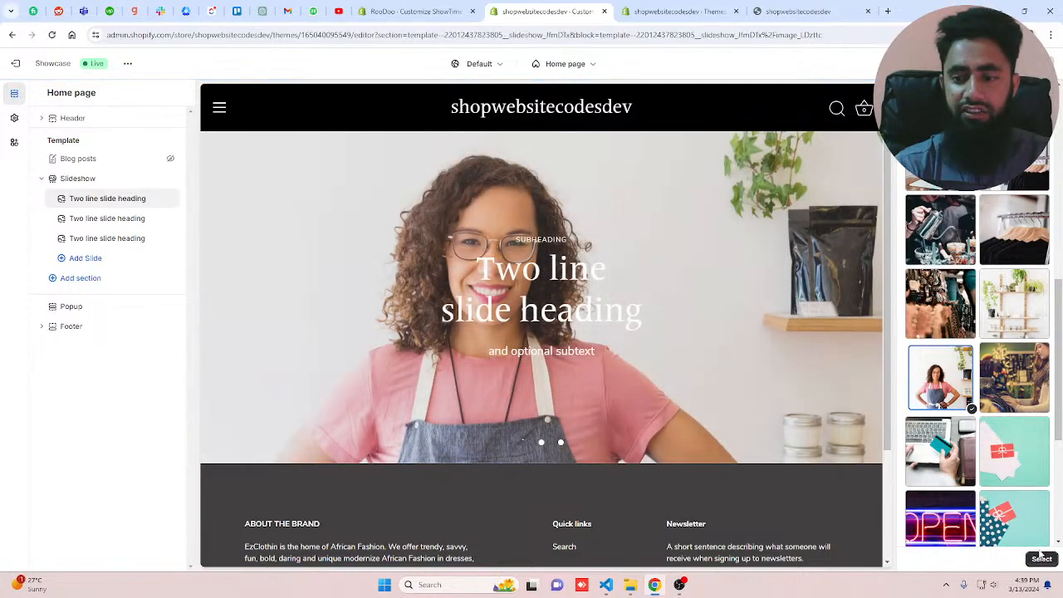
pyautogui.click(1041, 558)
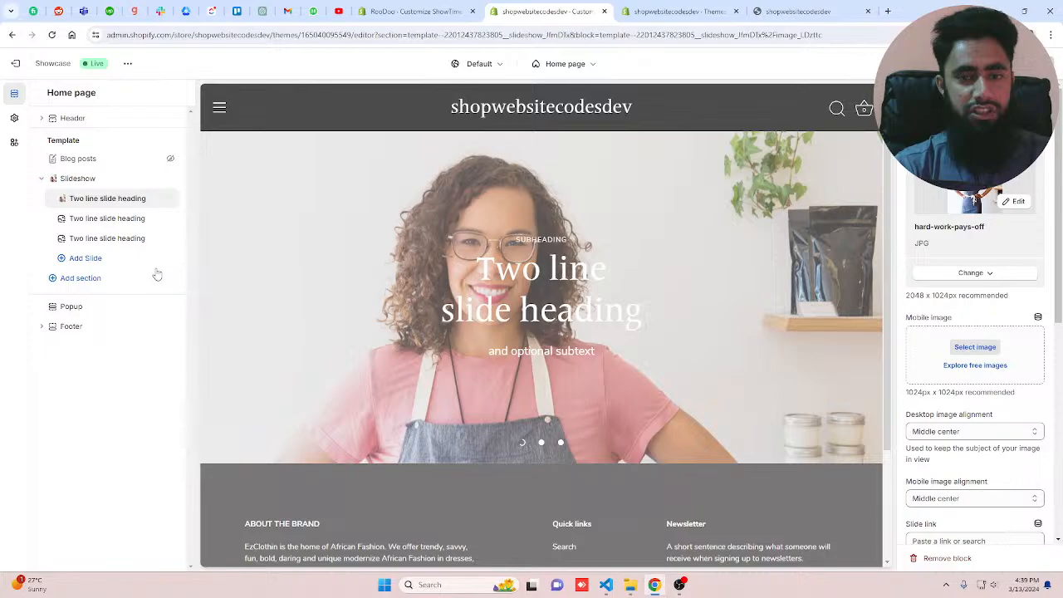
# - Set the second slide's image to the free stock photo of a woman in denim overalls standing among trees
pyautogui.click(83, 219)
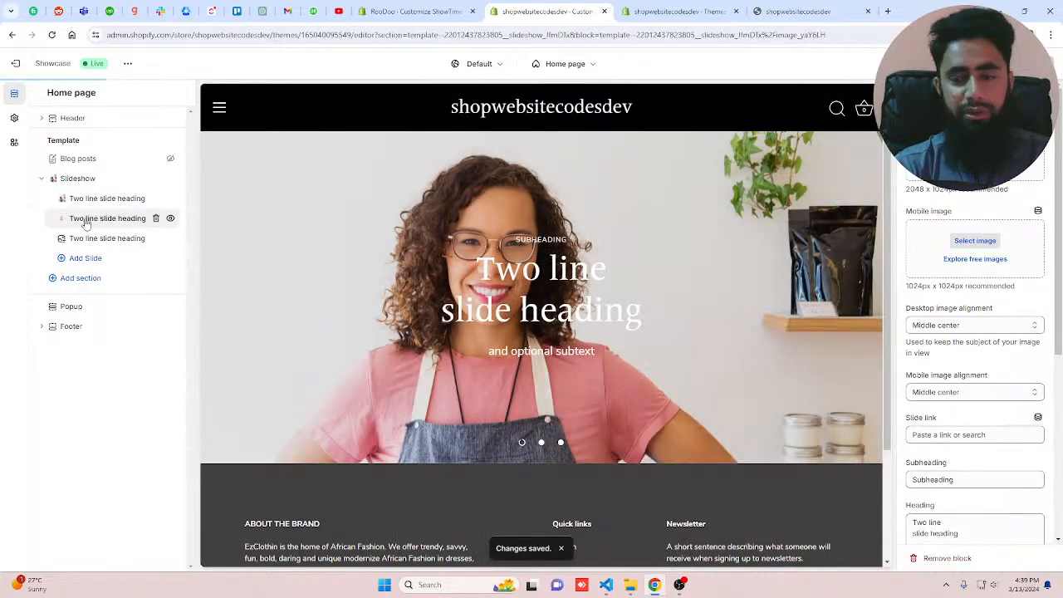
pyautogui.click(1008, 246)
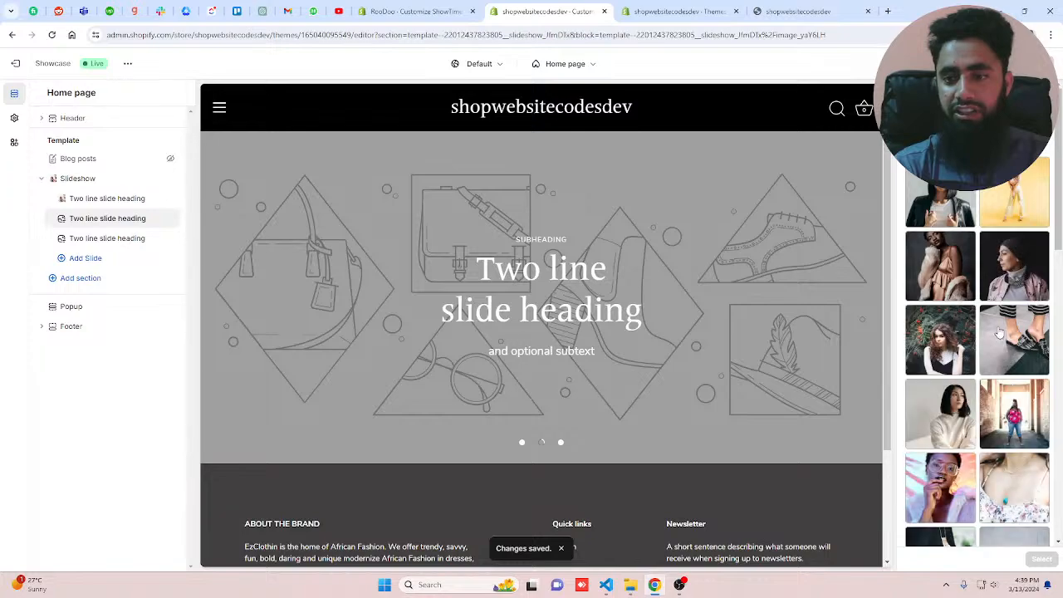
pyautogui.scroll(-2, 1000, 334)
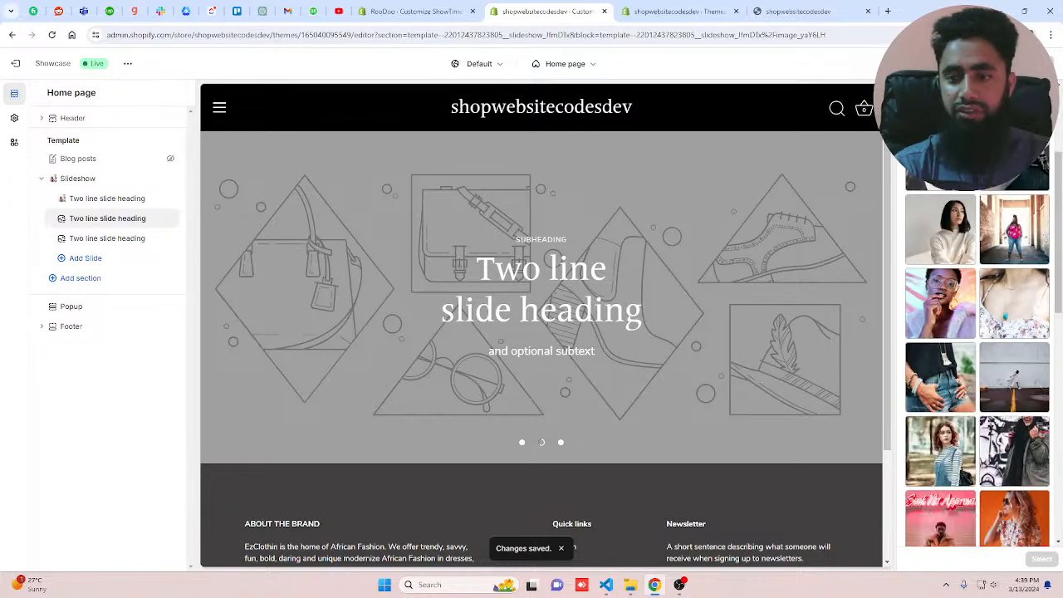
pyautogui.click(1030, 395)
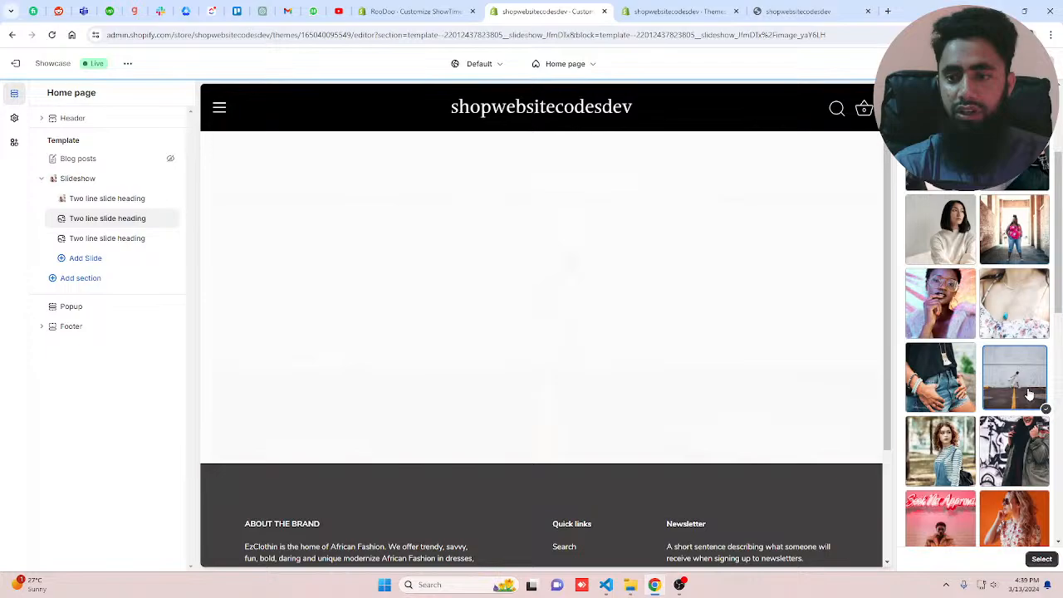
pyautogui.click(940, 303)
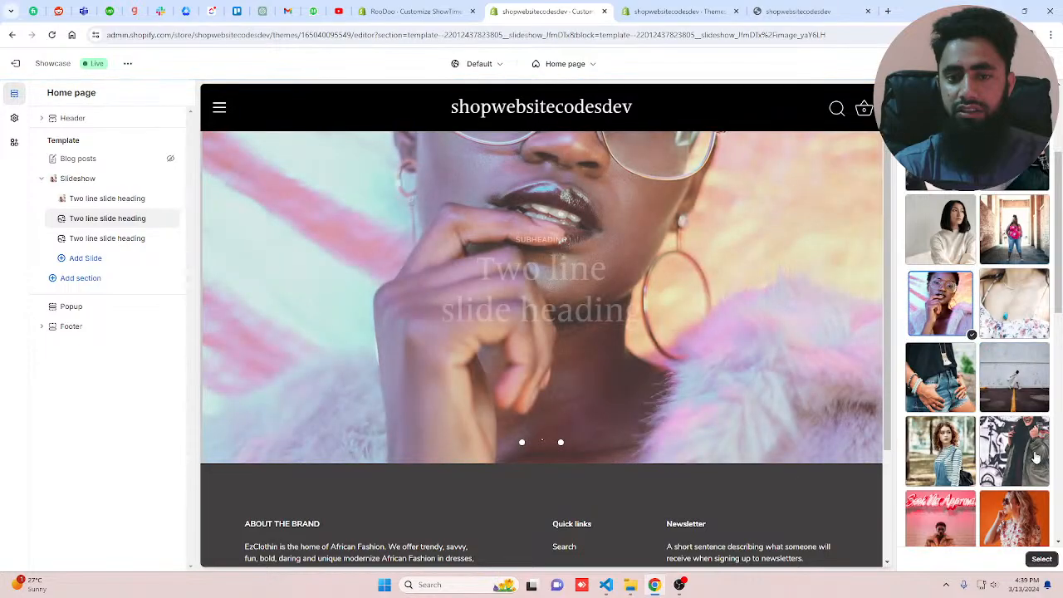
pyautogui.click(940, 451)
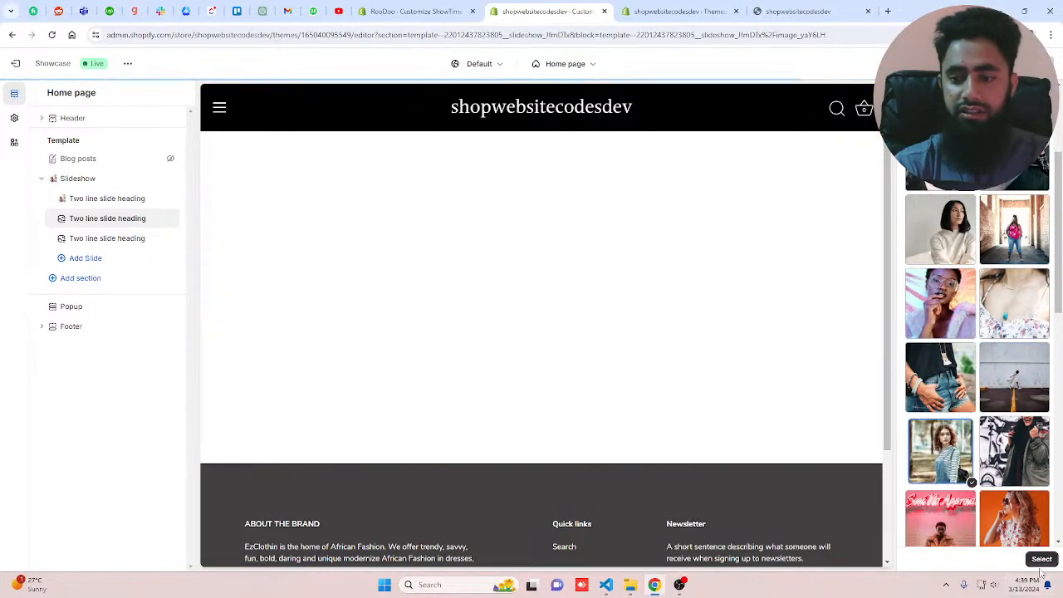
pyautogui.click(1042, 561)
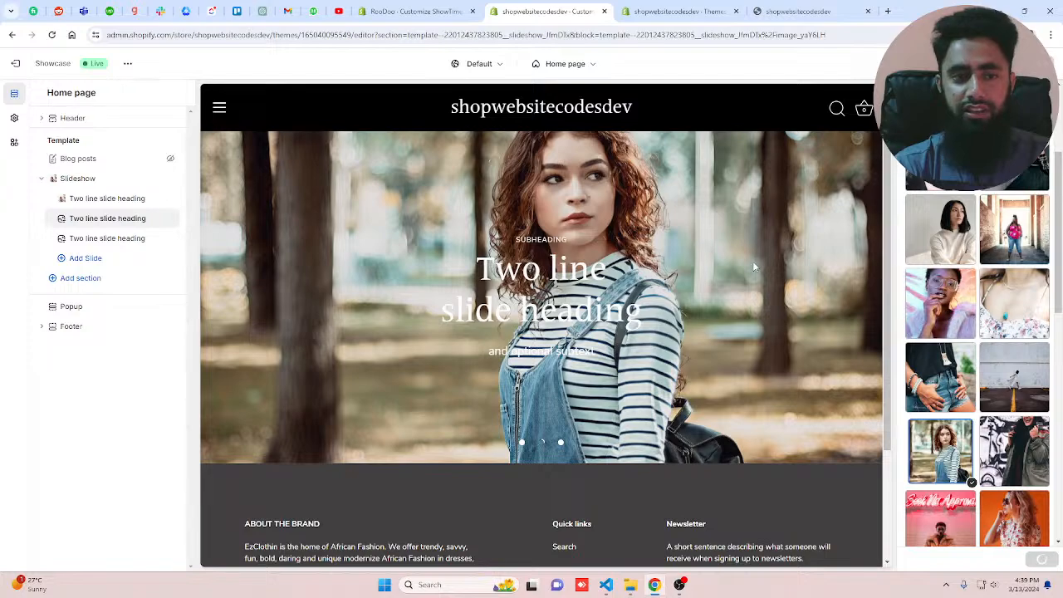
# - Set the third slide's image to the free stock photo of a photographer in a yellow striped sweater in a cornfield
pyautogui.click(108, 238)
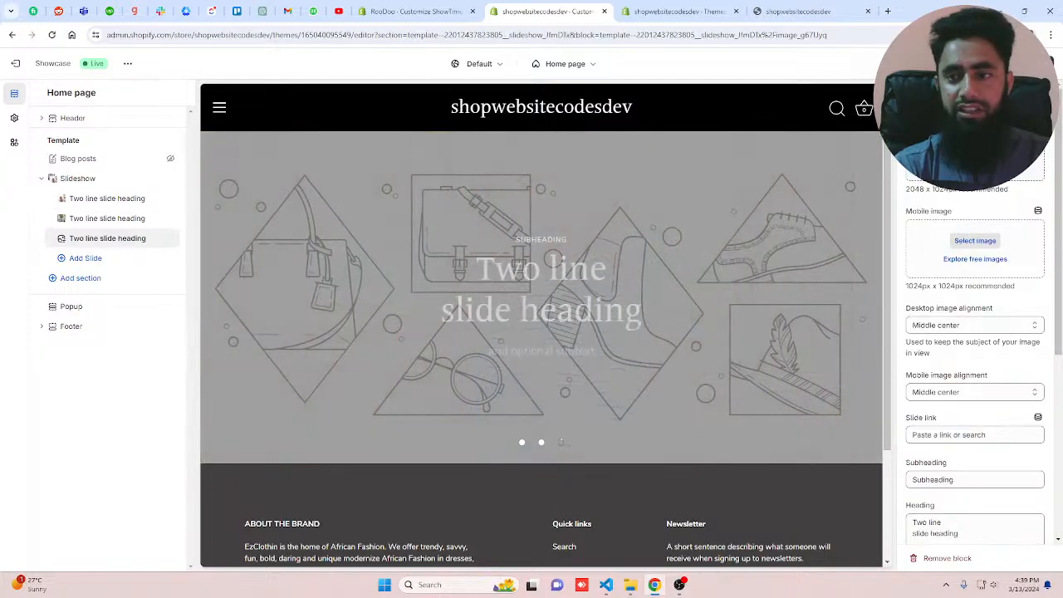
pyautogui.click(968, 164)
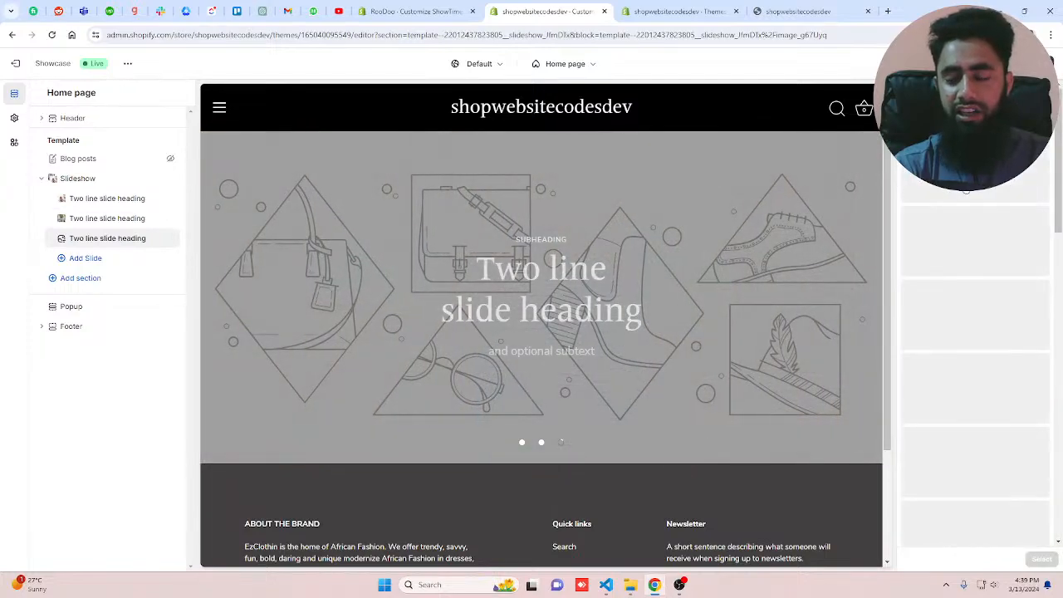
pyautogui.click(968, 398)
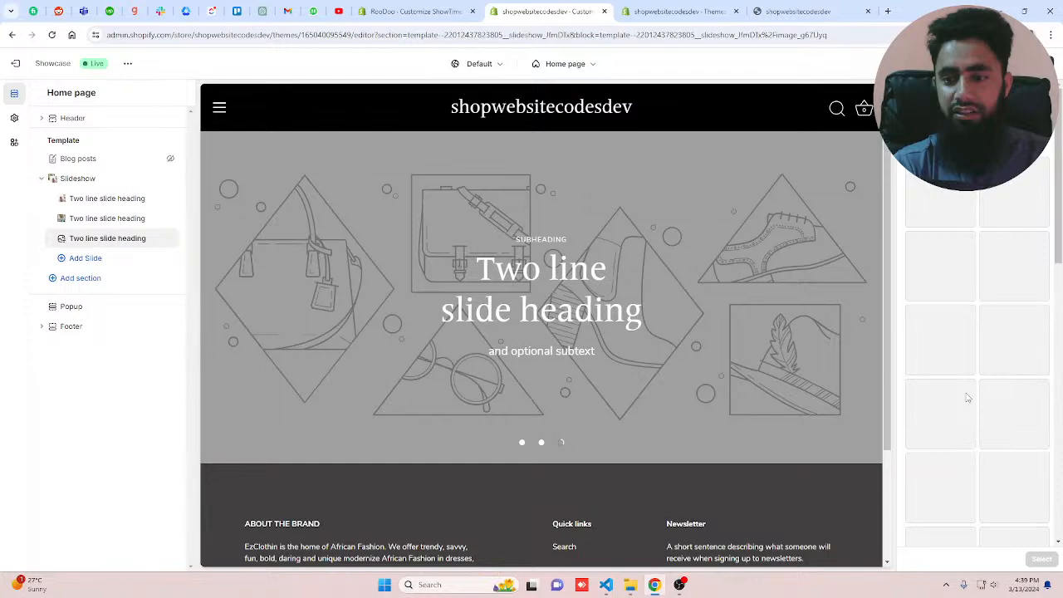
pyautogui.click(947, 277)
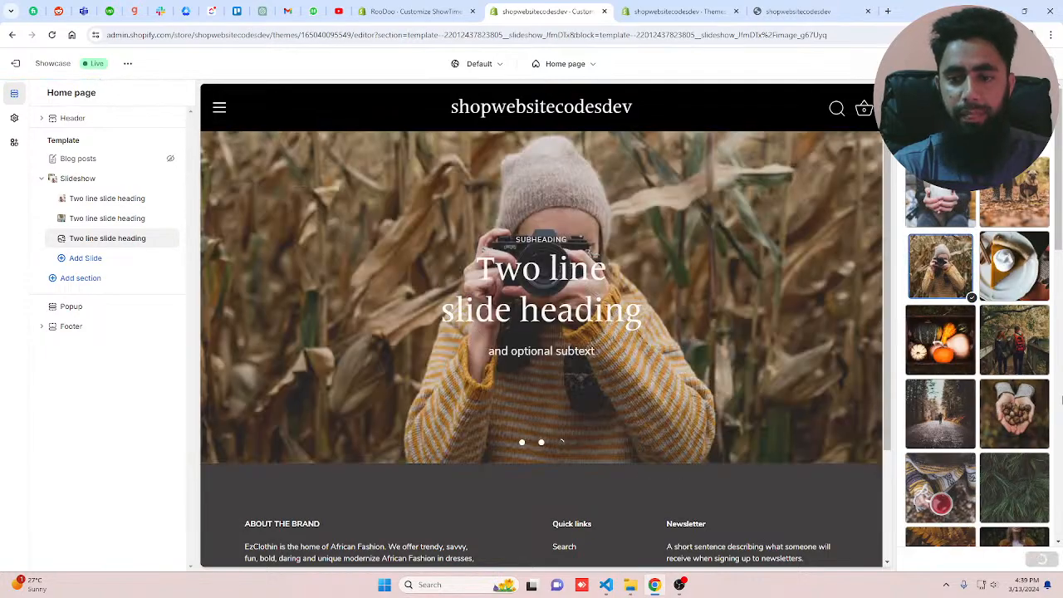
# - Check the slideshow in the preview and set the Slideshow section's desktop fixed height to 520 px
pyautogui.click(83, 179)
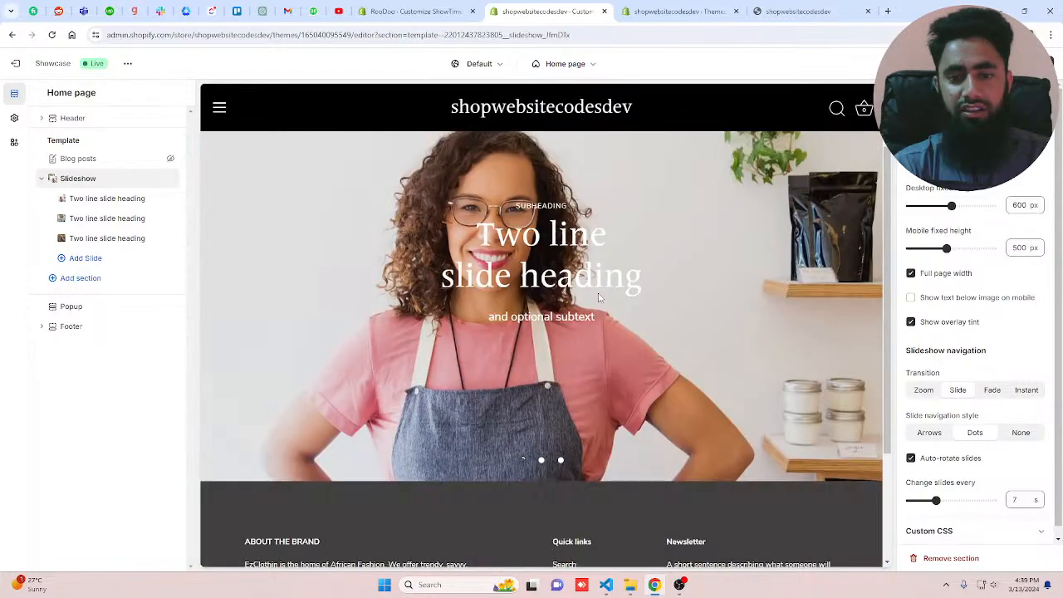
pyautogui.scroll(1, 600, 297)
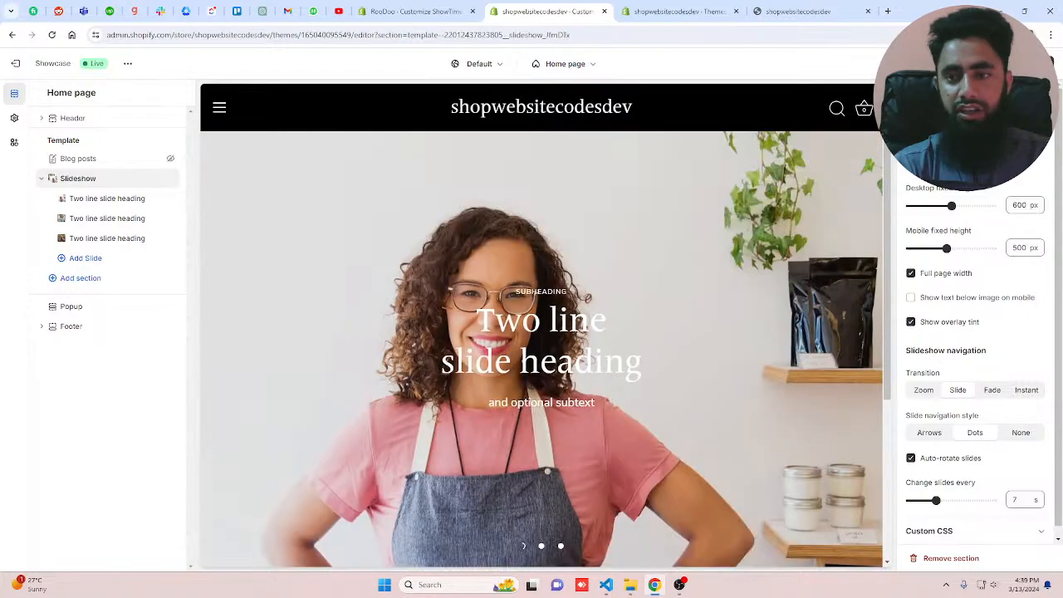
pyautogui.scroll(-3, 582, 330)
pyautogui.scroll(2, 581, 329)
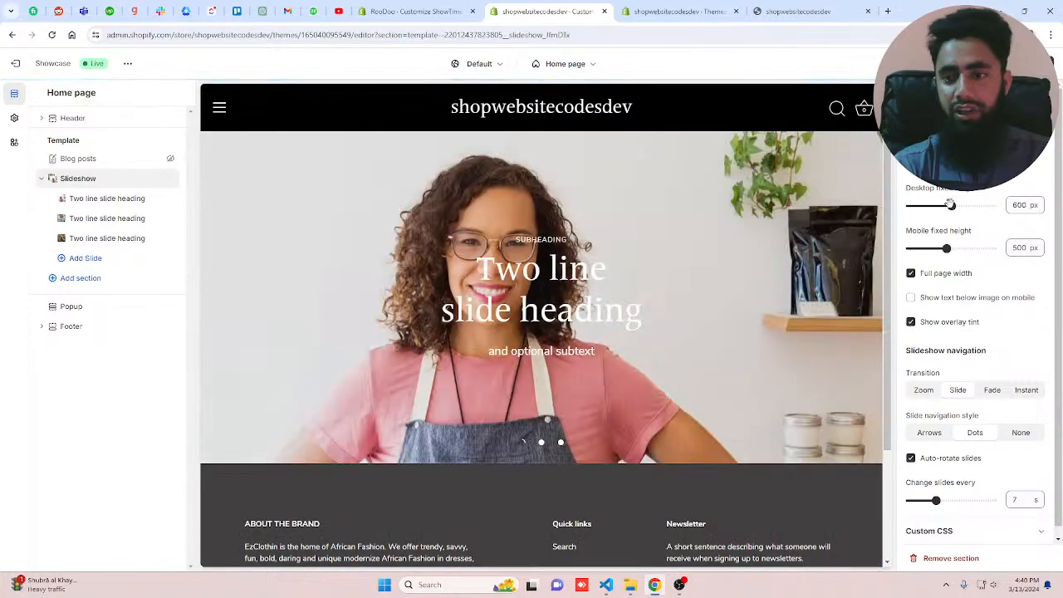
pyautogui.moveTo(952, 205); pyautogui.dragTo(943, 205)
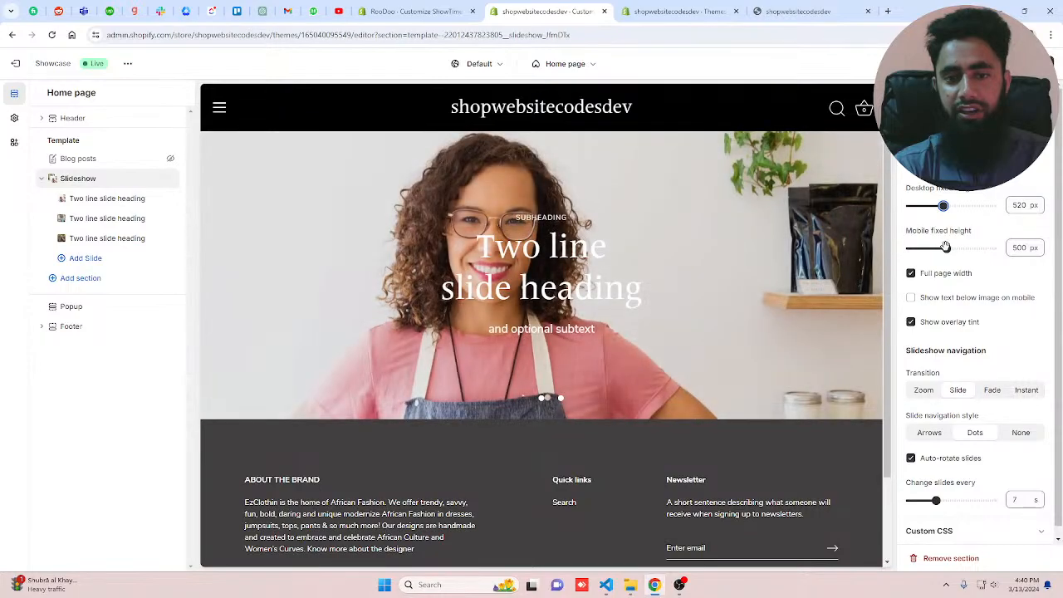
pyautogui.click(945, 247)
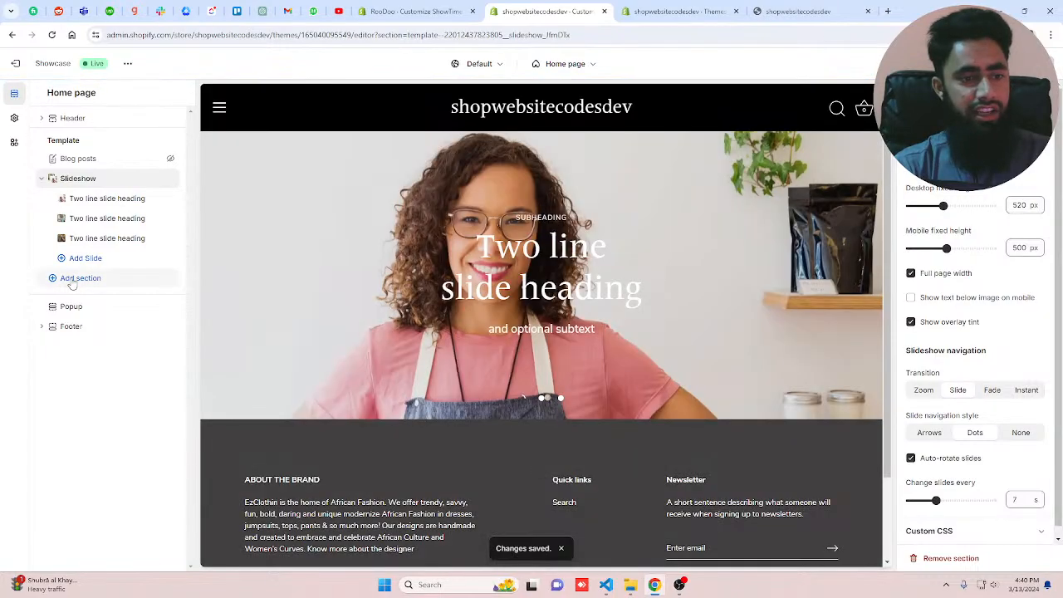
# - Add a Featured collection section below the slideshow and assign the New Arrival collection to it
pyautogui.click(83, 278)
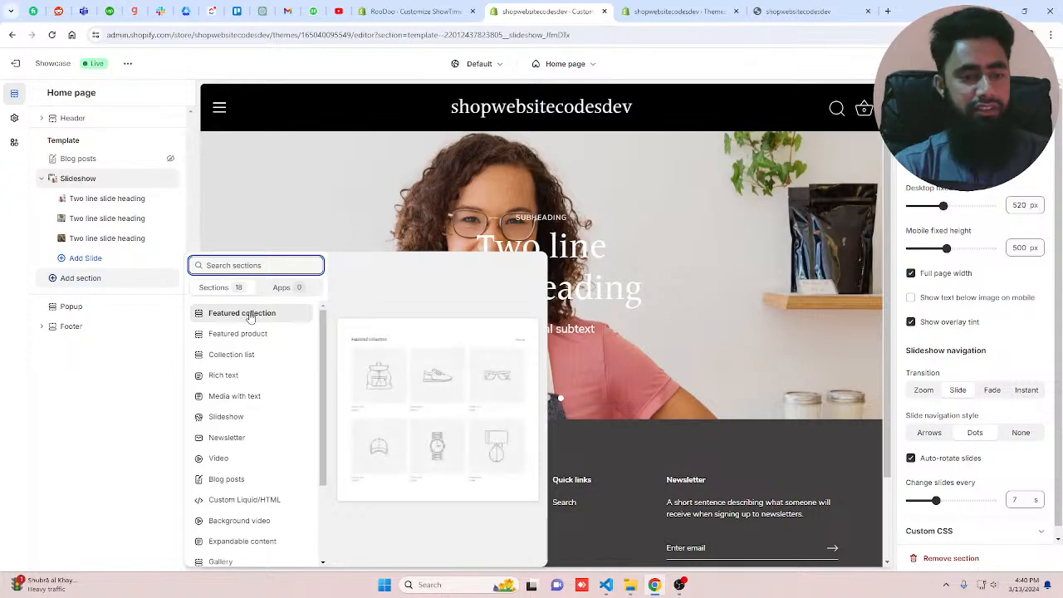
pyautogui.click(251, 316)
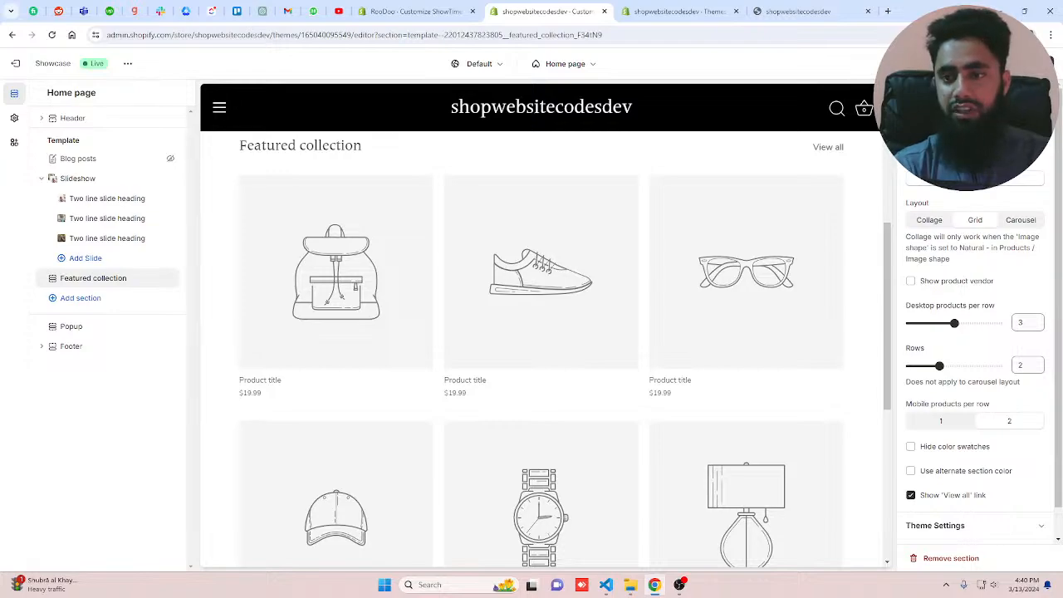
pyautogui.click(974, 176)
pyautogui.click(997, 251)
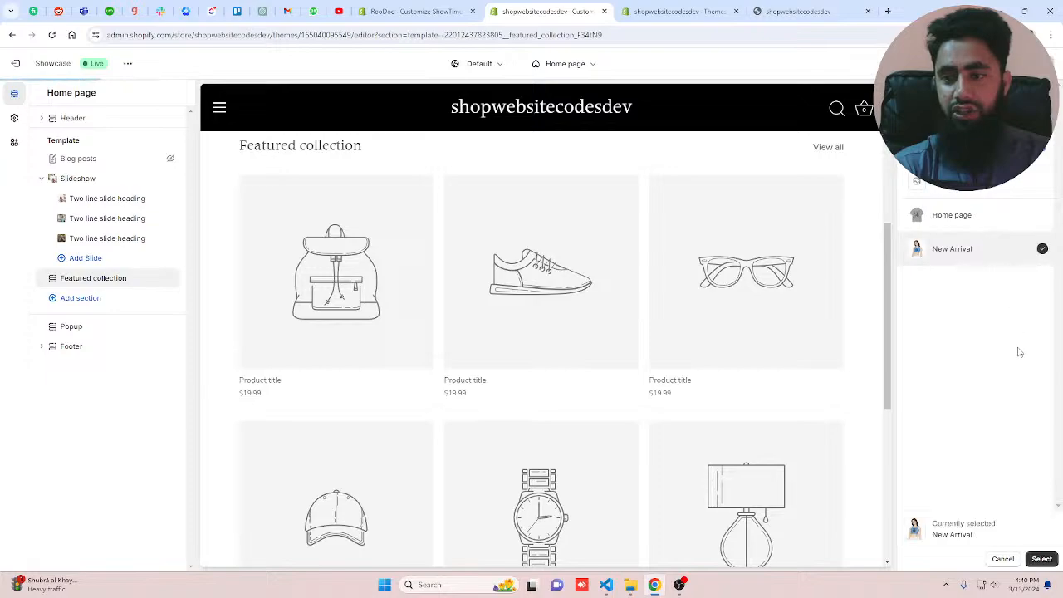
pyautogui.click(1042, 559)
pyautogui.scroll(-3, 391, 349)
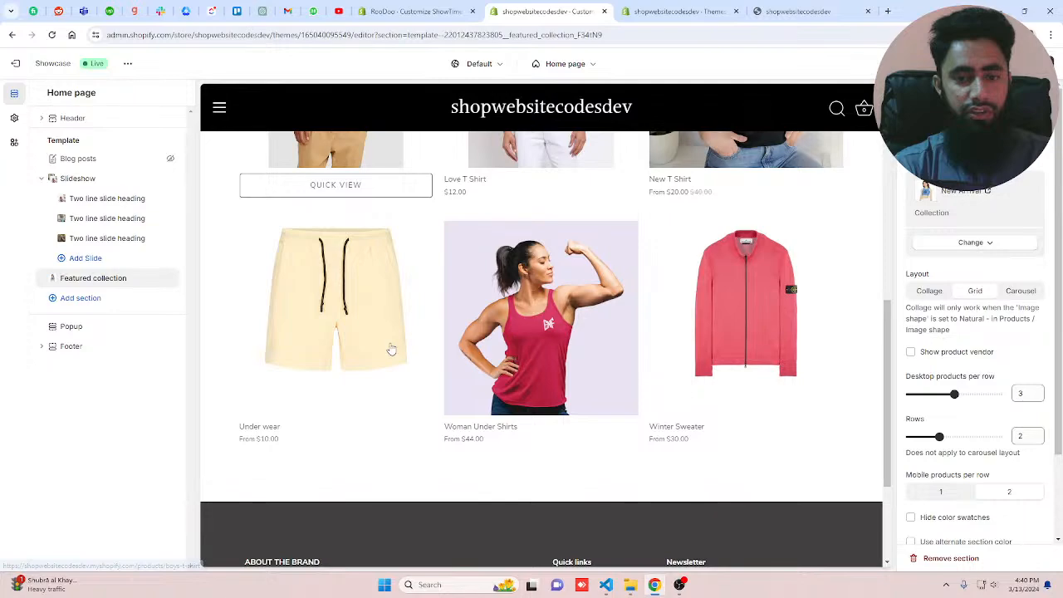
# - Add a Featured product section below the featured collection and assign the product Woman Under Shirts to it
pyautogui.click(81, 297)
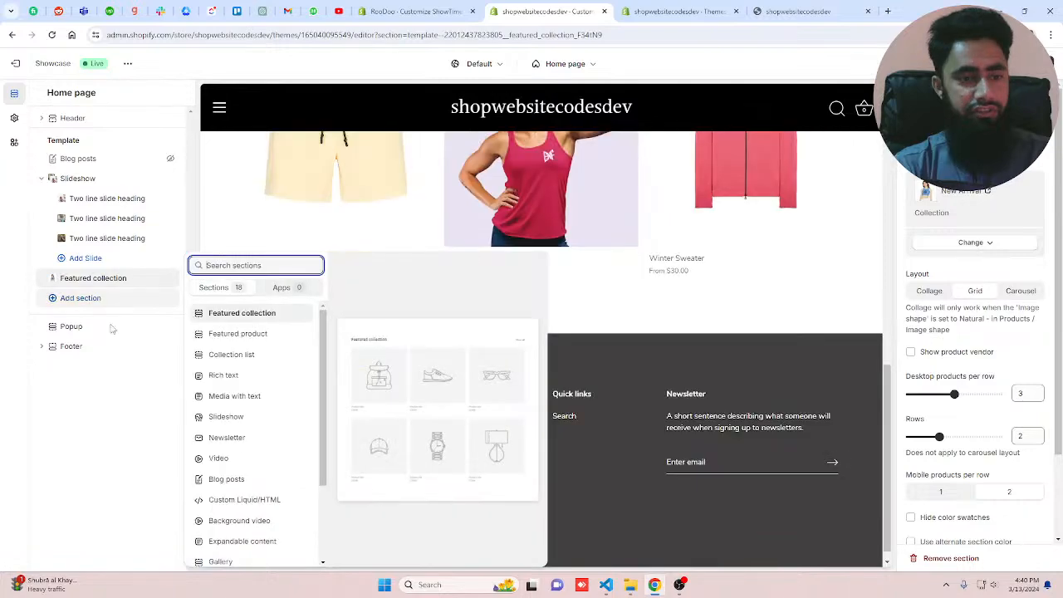
pyautogui.click(222, 335)
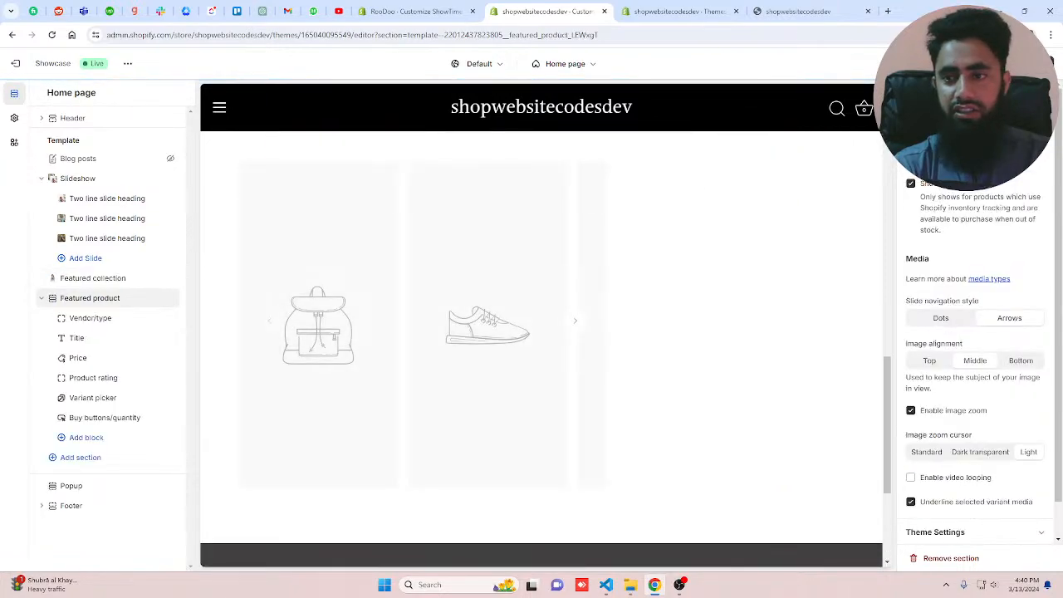
pyautogui.click(975, 140)
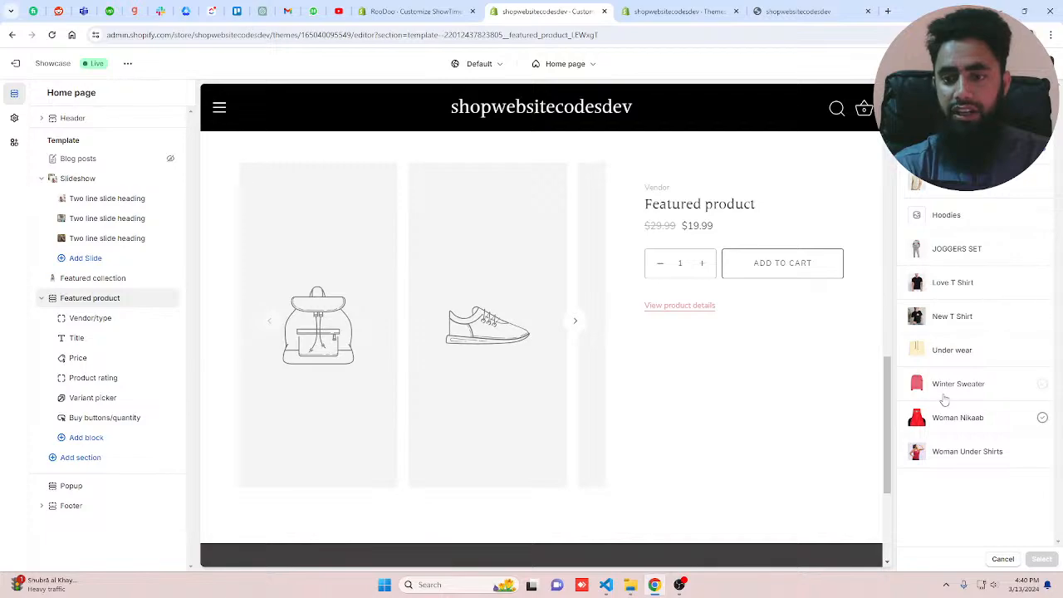
pyautogui.click(967, 451)
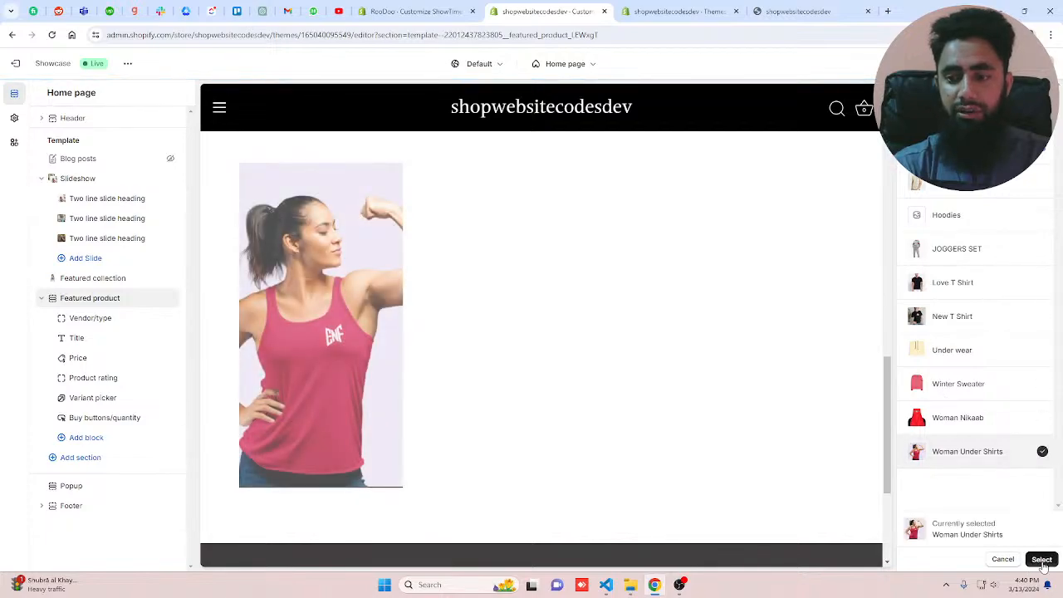
pyautogui.click(1042, 560)
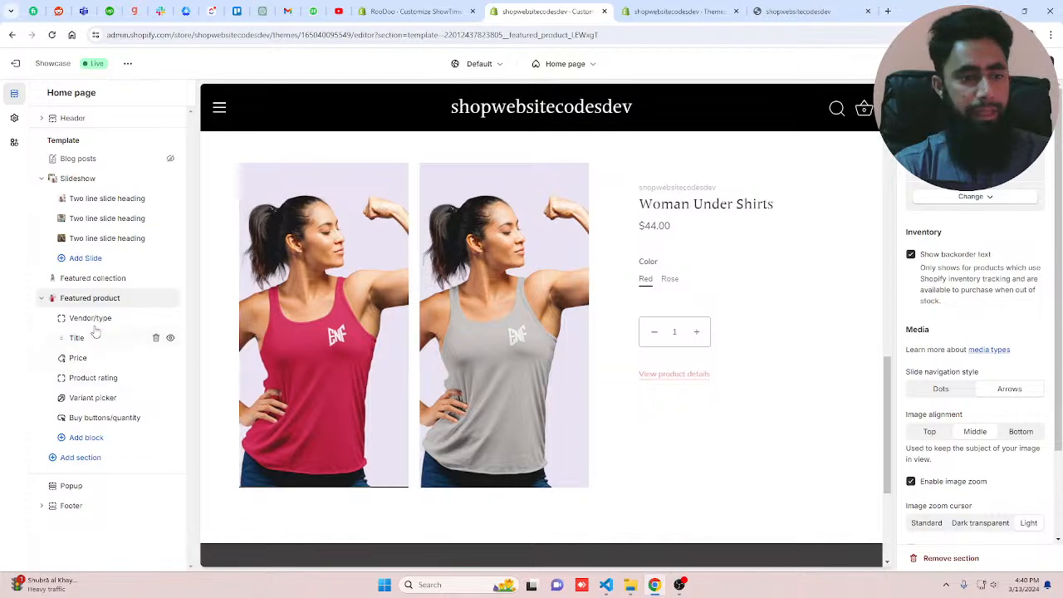
# - Add a Collection list section below the featured product and set its first block to the New Arrival collection
pyautogui.click(81, 457)
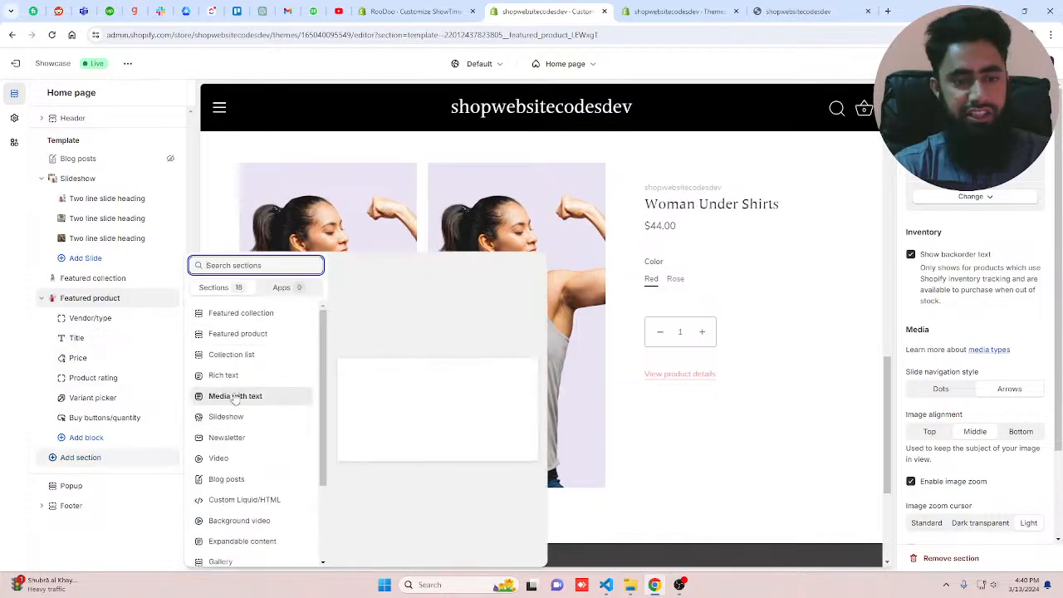
pyautogui.click(235, 399)
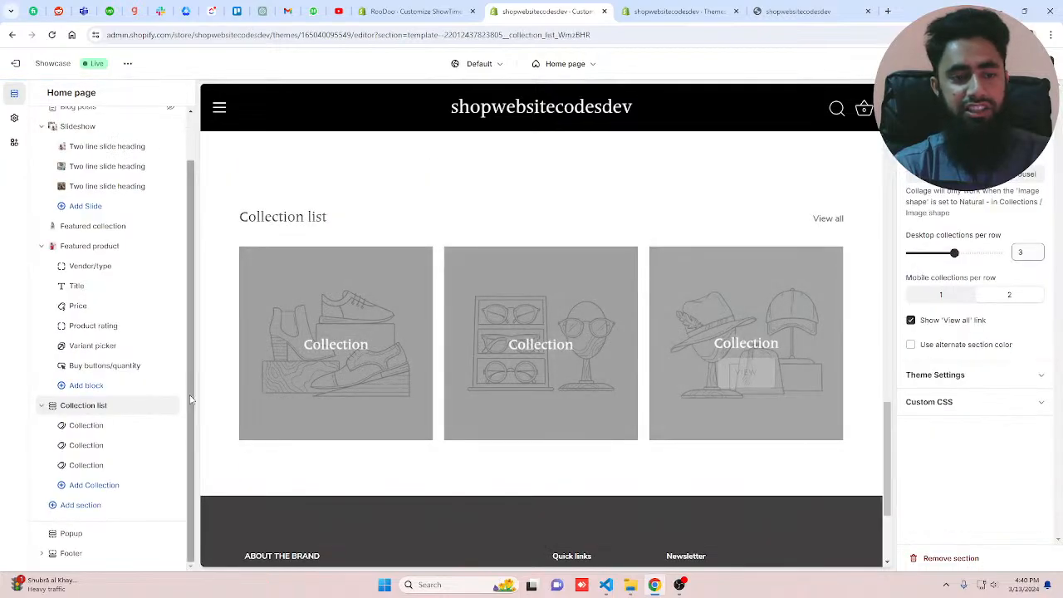
pyautogui.click(133, 425)
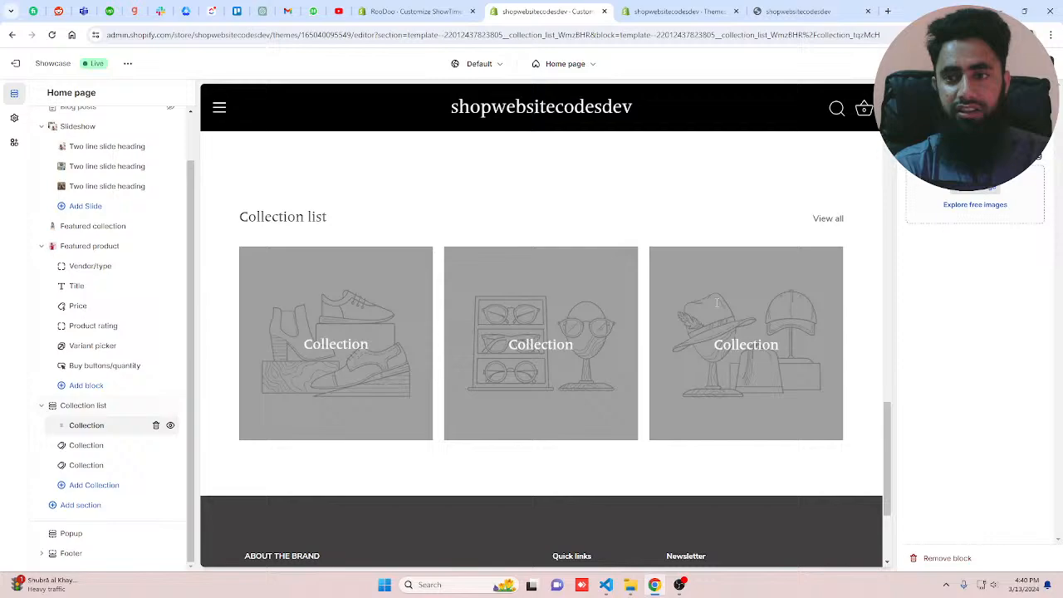
pyautogui.click(974, 133)
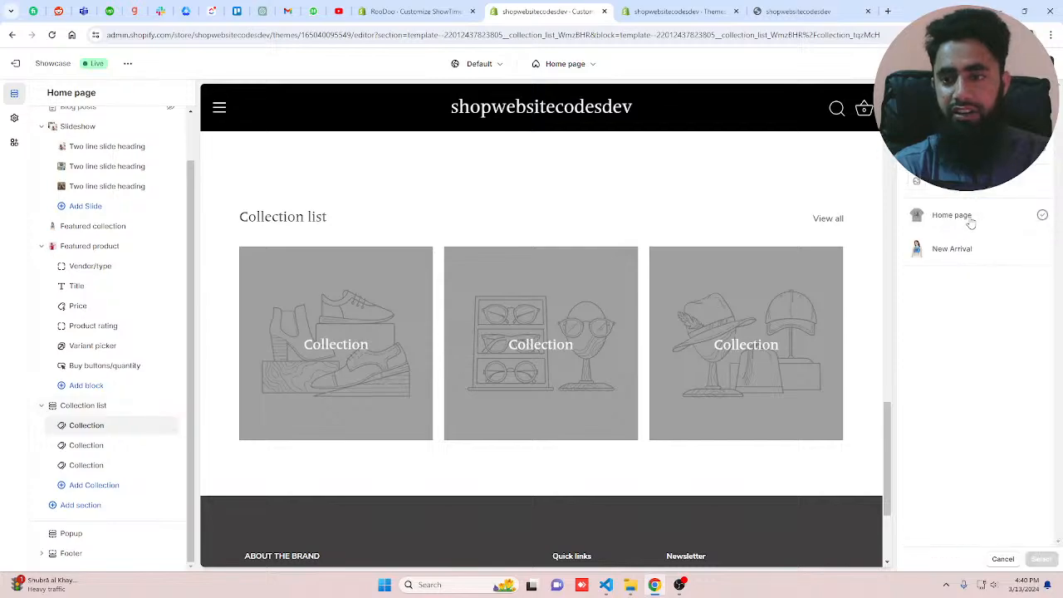
pyautogui.click(952, 249)
pyautogui.click(1041, 559)
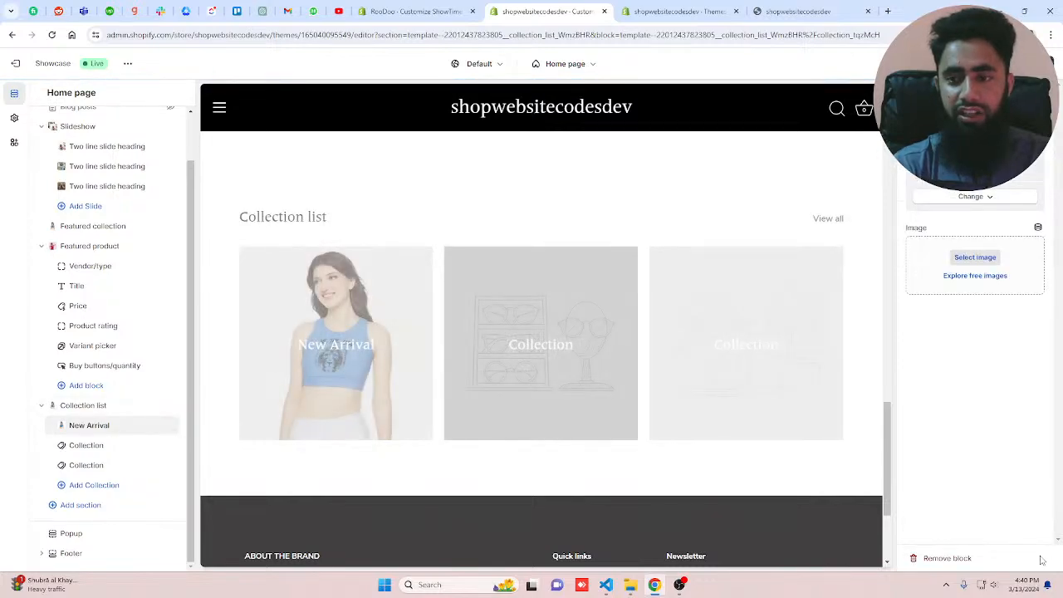
# - Set the second block of the Collection list section to the Home page collection
pyautogui.click(125, 445)
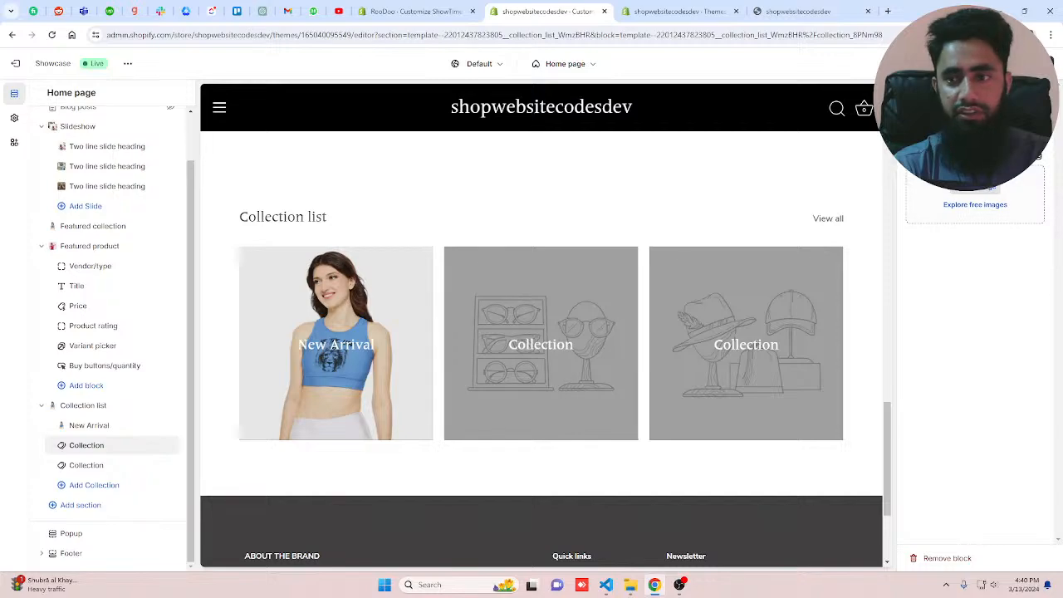
pyautogui.click(974, 133)
pyautogui.click(970, 217)
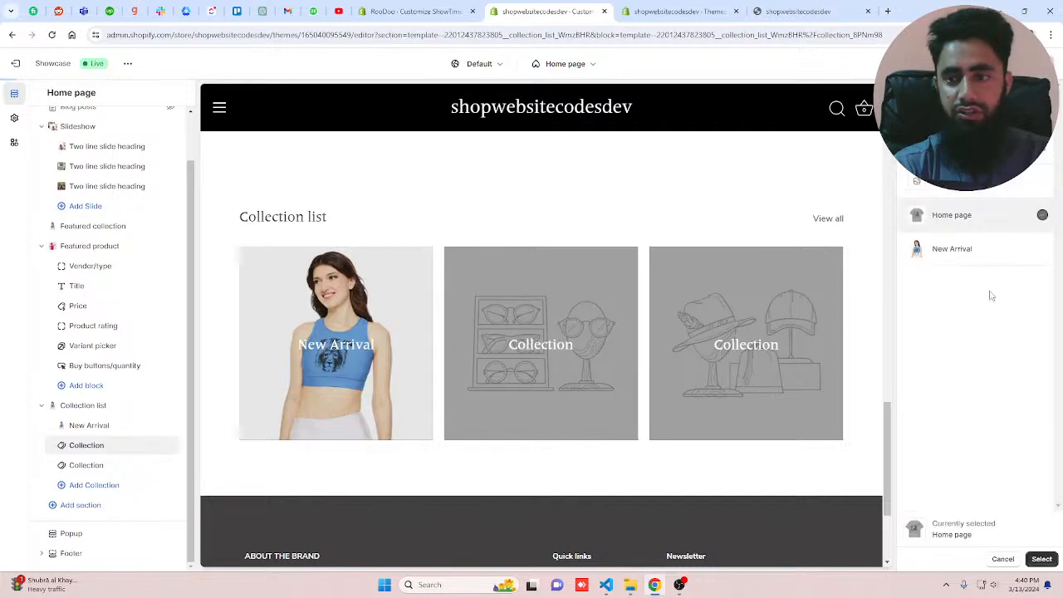
pyautogui.click(1042, 559)
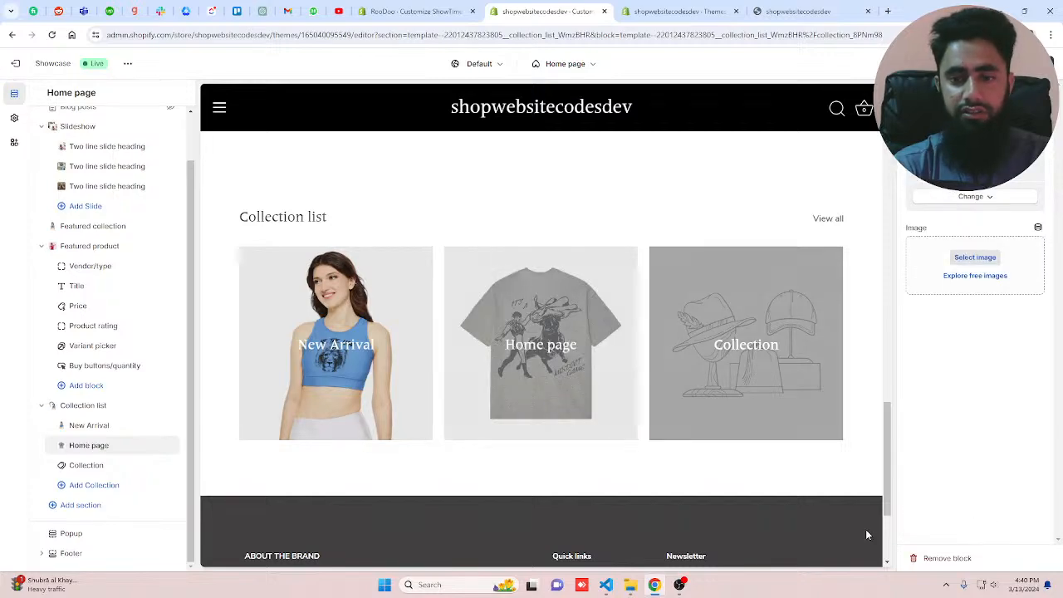
# - Set the third block of the Collection list section to the Branded Products collection
pyautogui.click(105, 465)
pyautogui.click(974, 135)
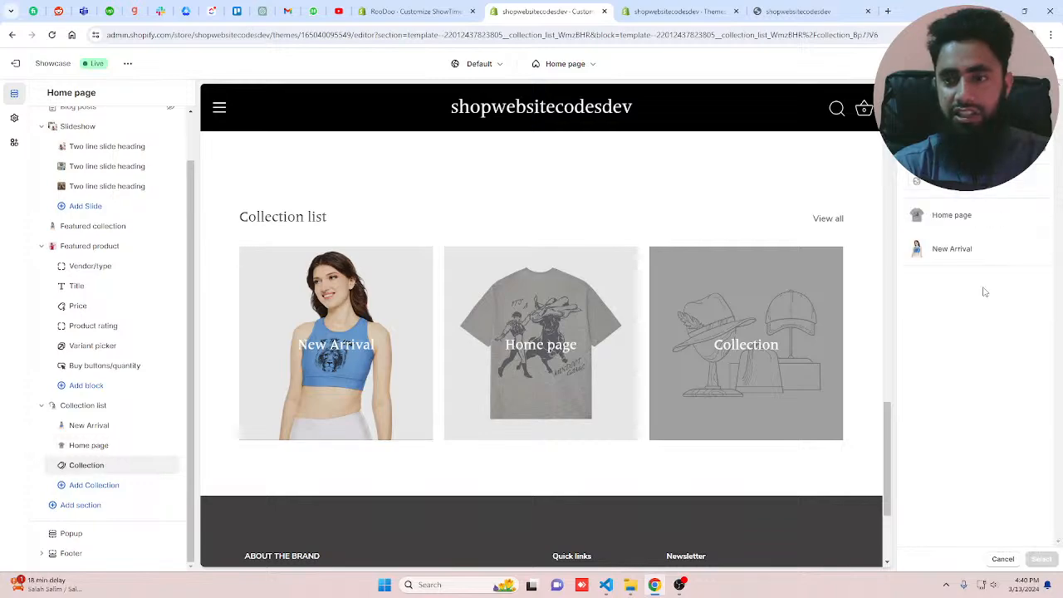
pyautogui.click(964, 180)
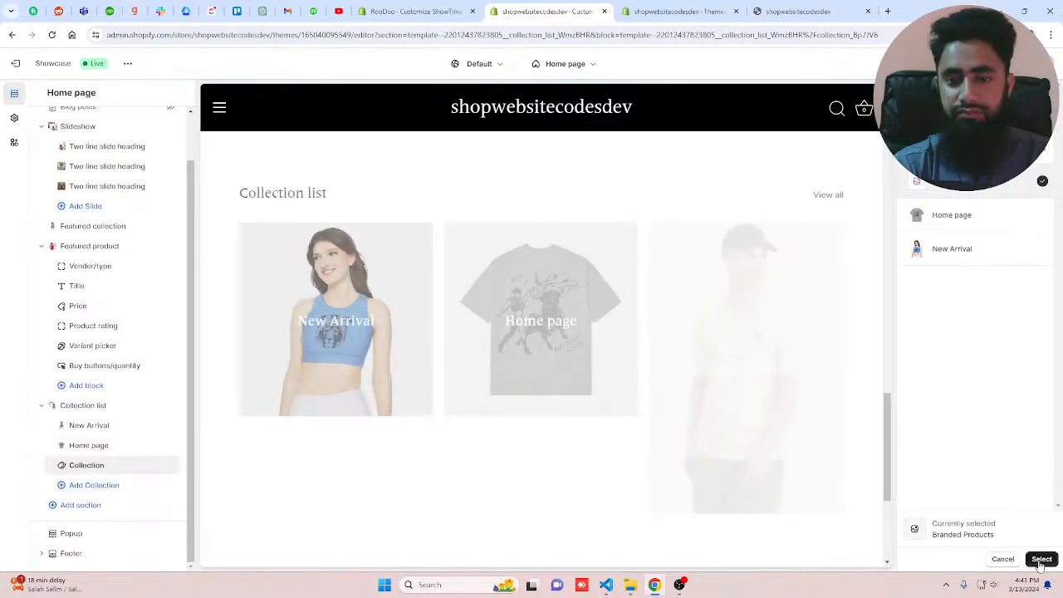
pyautogui.click(1041, 559)
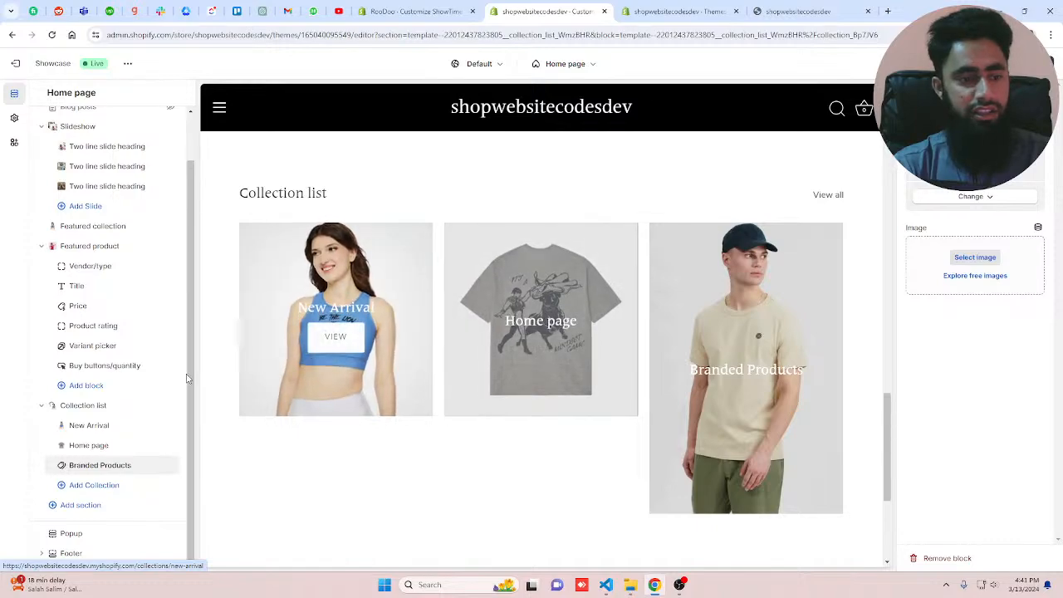
# - Add a Rich text section below the collection list and replace its heading with "About Us"
pyautogui.click(81, 506)
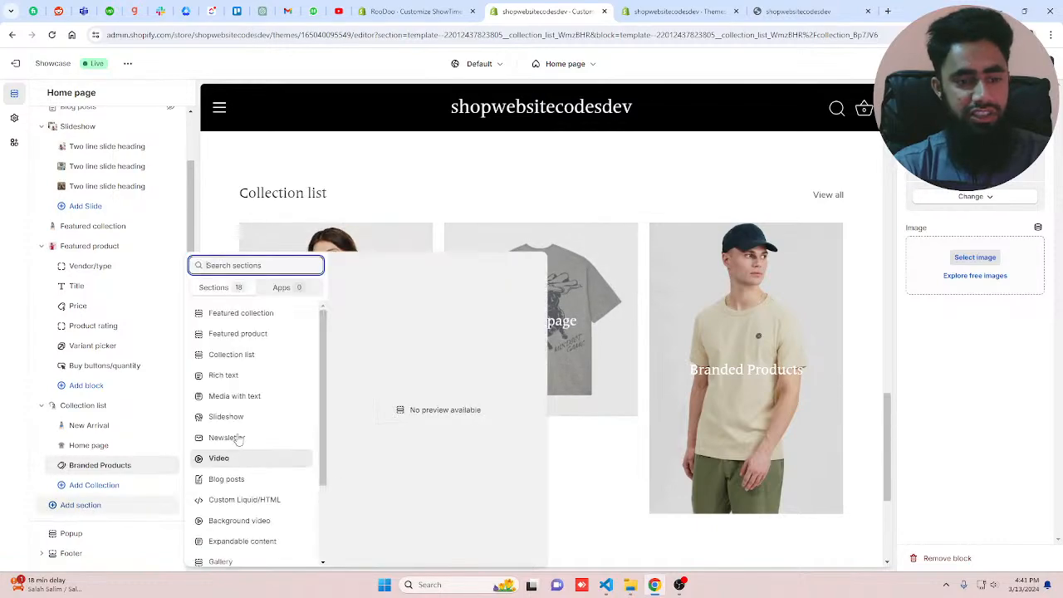
pyautogui.click(225, 376)
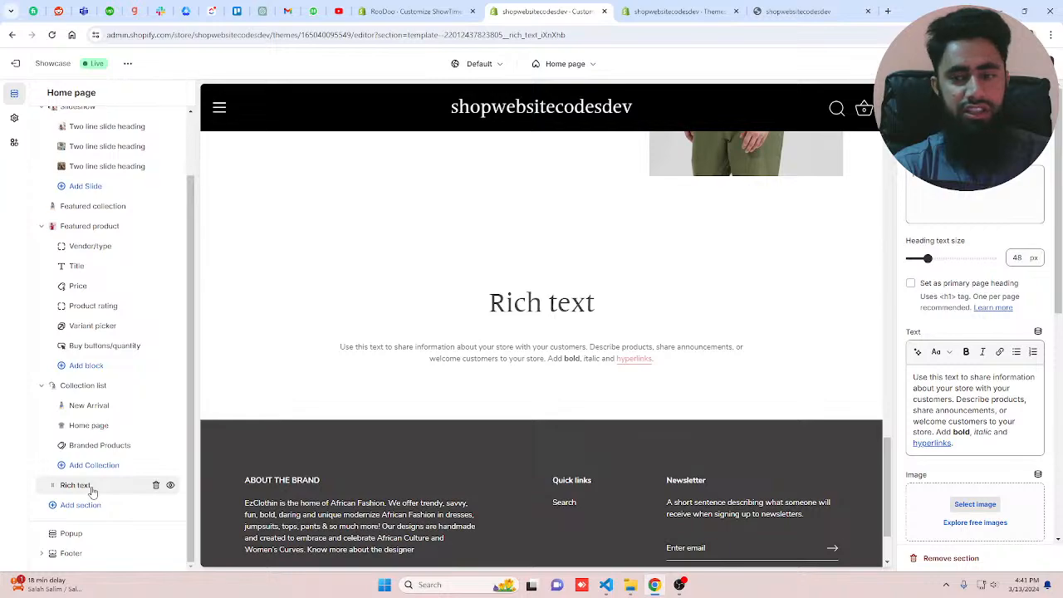
pyautogui.moveTo(961, 175); pyautogui.dragTo(870, 168)
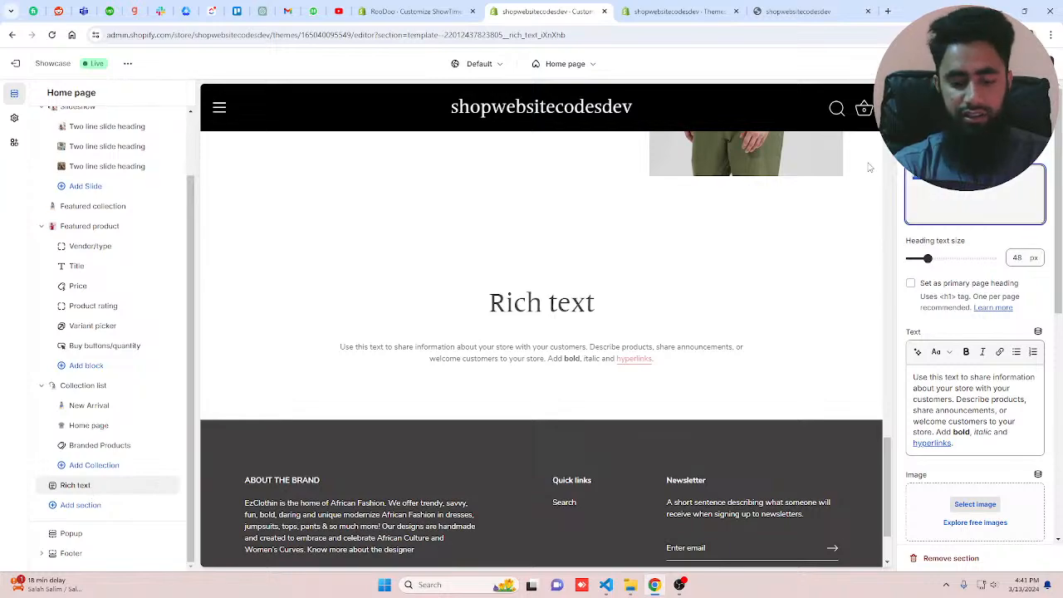
pyautogui.hotkey('ctrl', 'v')
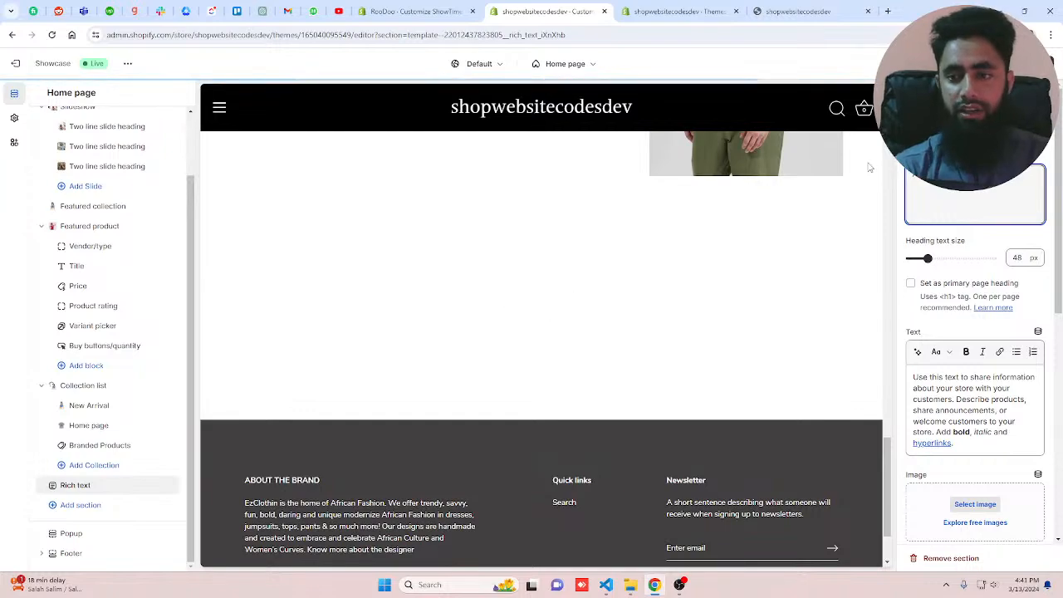
pyautogui.moveTo(955, 444); pyautogui.dragTo(873, 383)
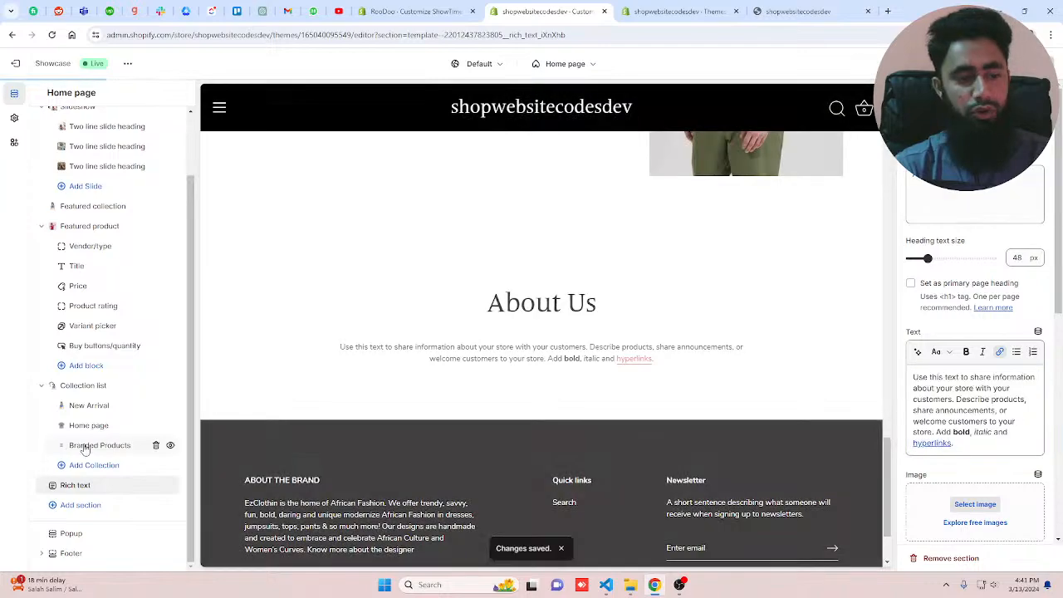
# - Add a Media with text section below the rich text and set its image to woman-poses-in-dark-room
pyautogui.click(75, 505)
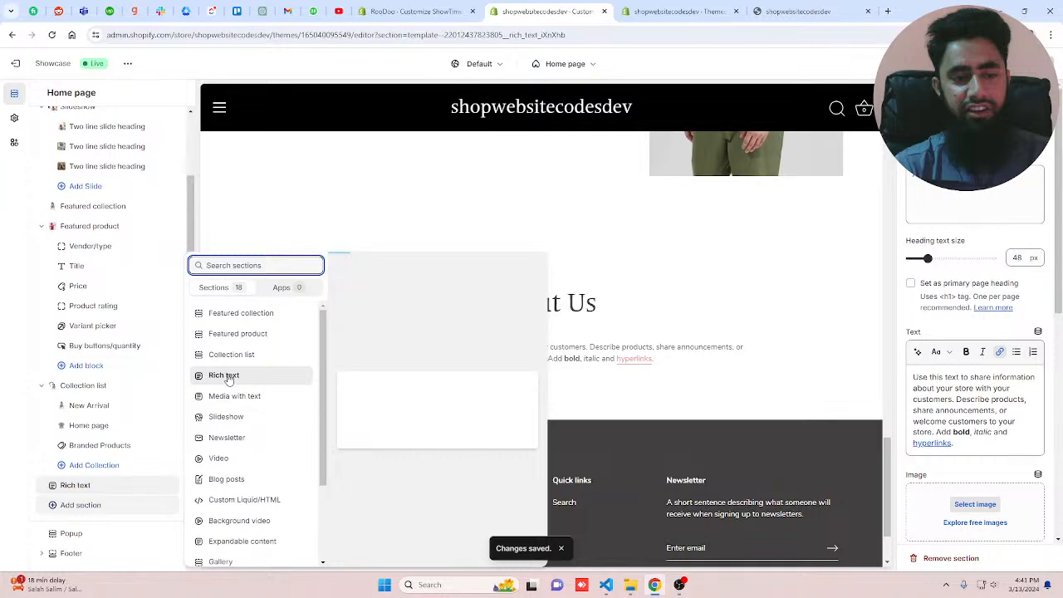
pyautogui.click(239, 399)
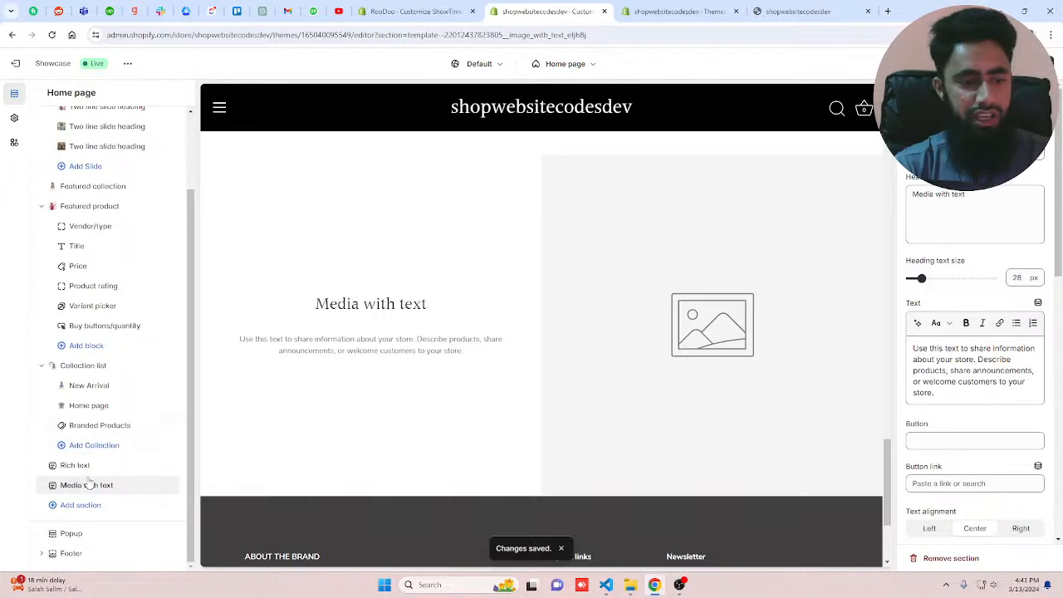
pyautogui.scroll(-3, 969, 242)
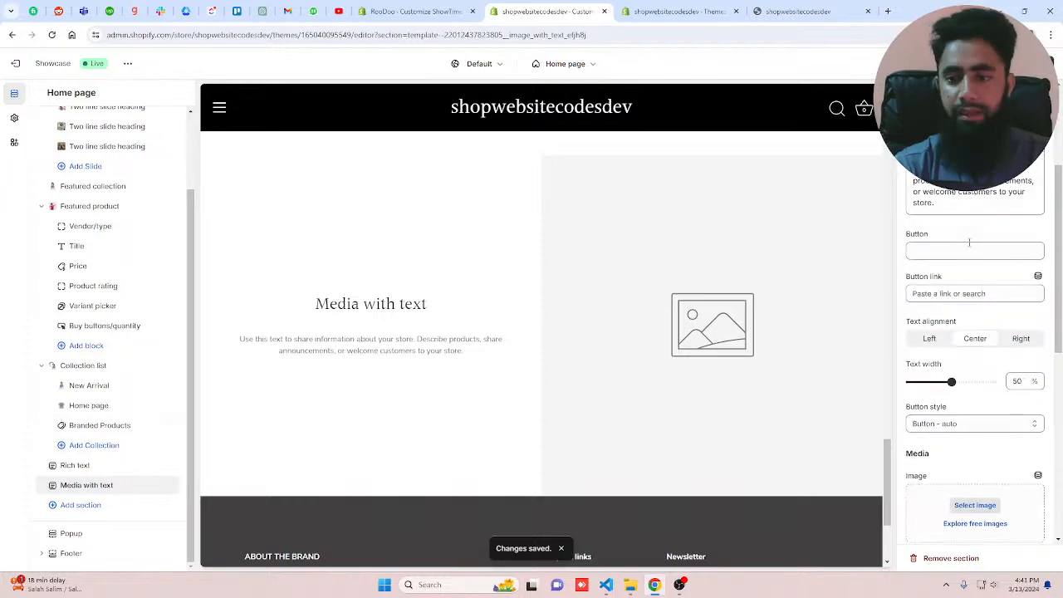
pyautogui.scroll(-5, 970, 242)
pyautogui.click(970, 142)
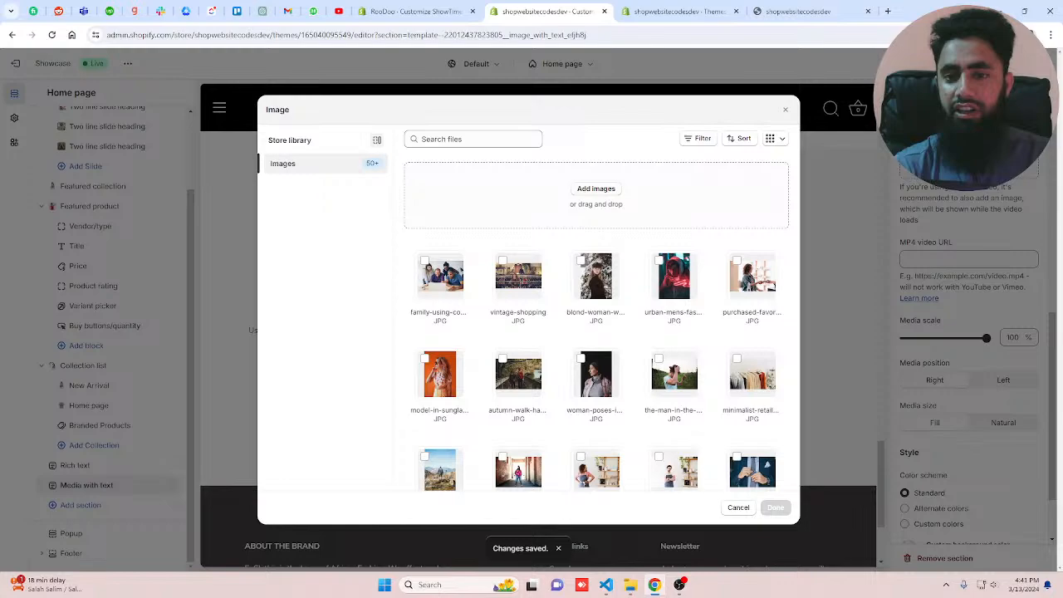
pyautogui.press('Escape')
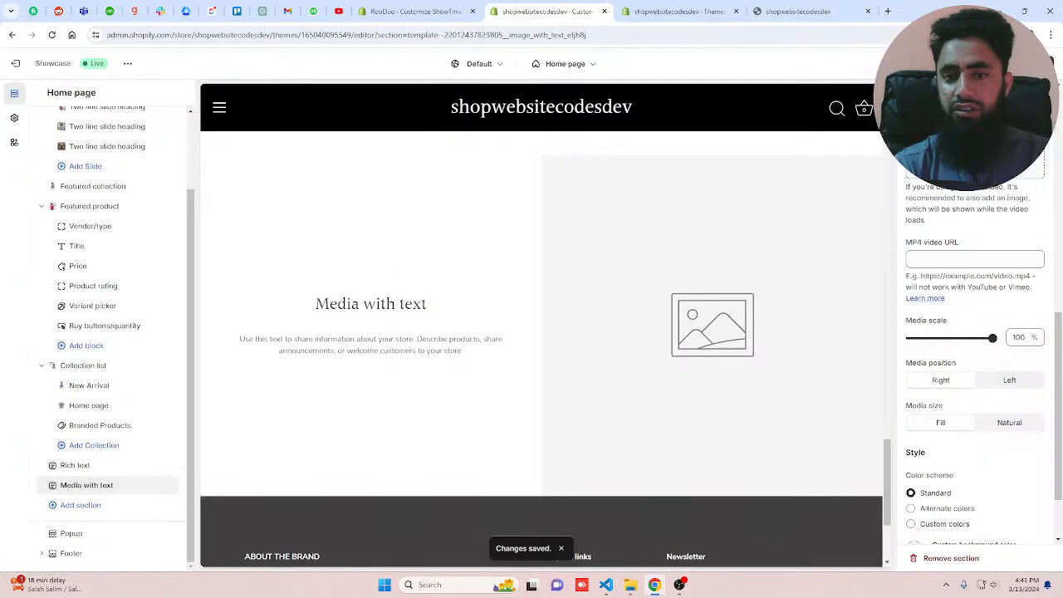
pyautogui.click(970, 142)
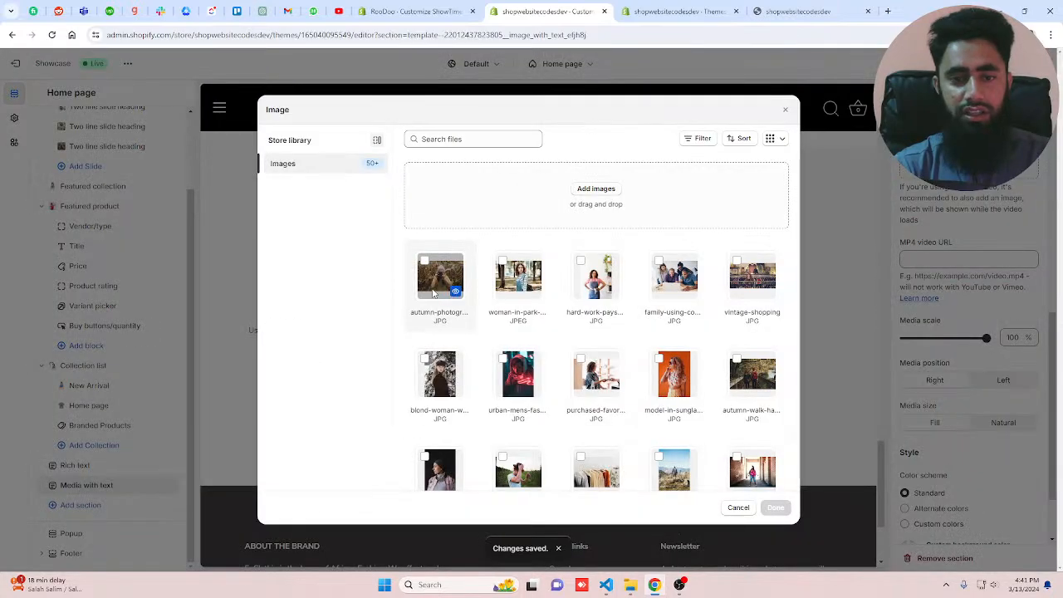
pyautogui.click(596, 374)
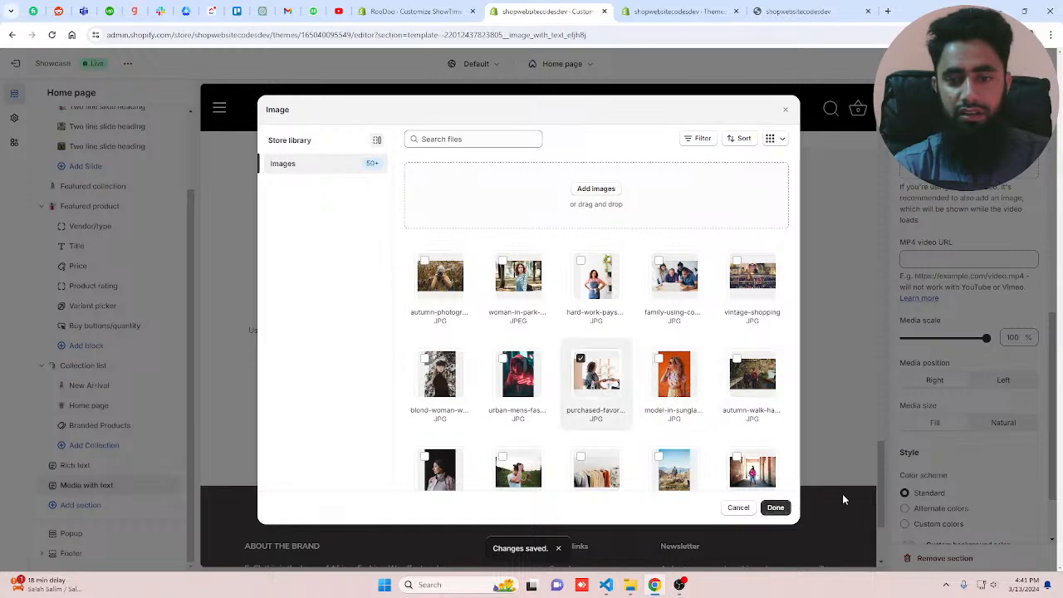
pyautogui.scroll(-2, 482, 374)
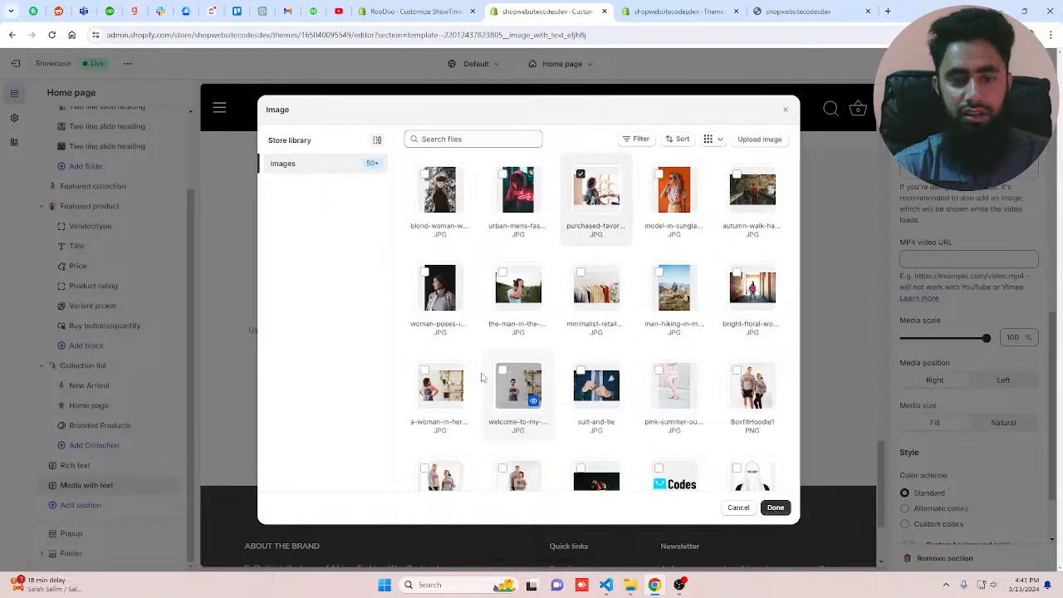
pyautogui.click(442, 303)
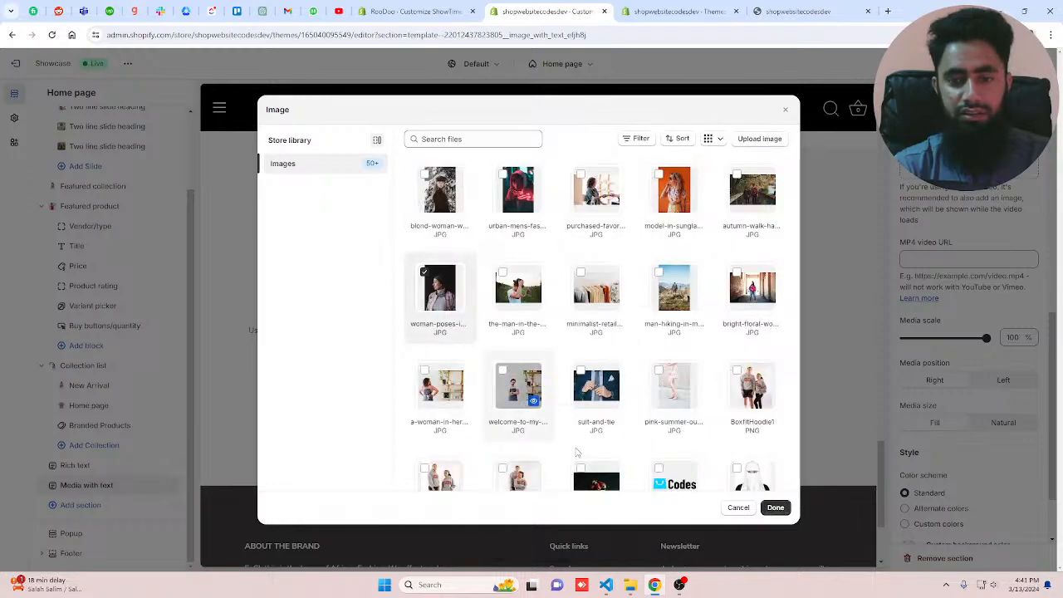
pyautogui.click(775, 508)
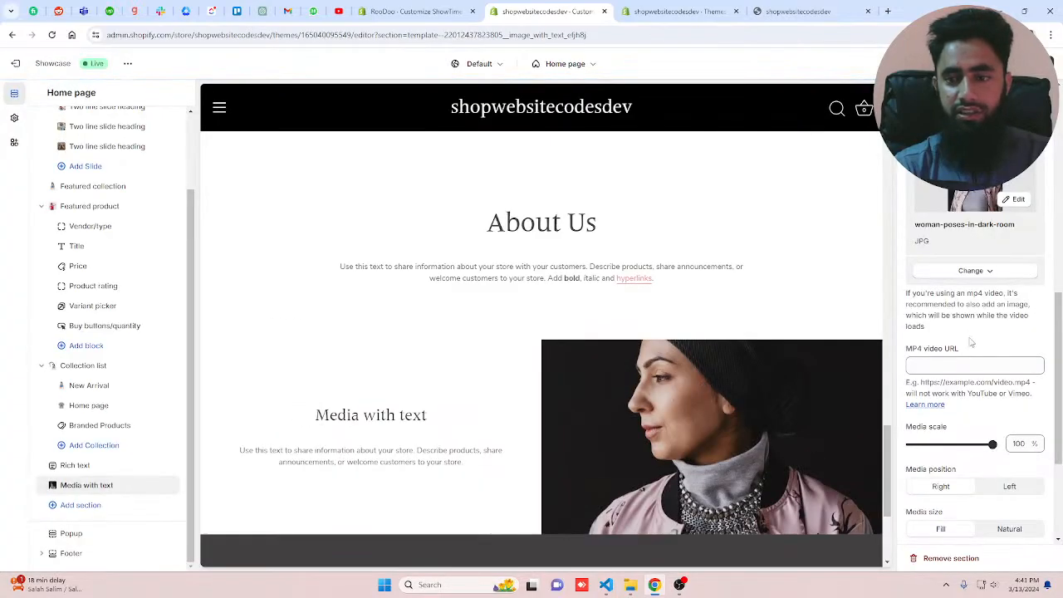
# - Review the Media with text section's media, style, button and text settings against the preview
pyautogui.scroll(-3, 972, 342)
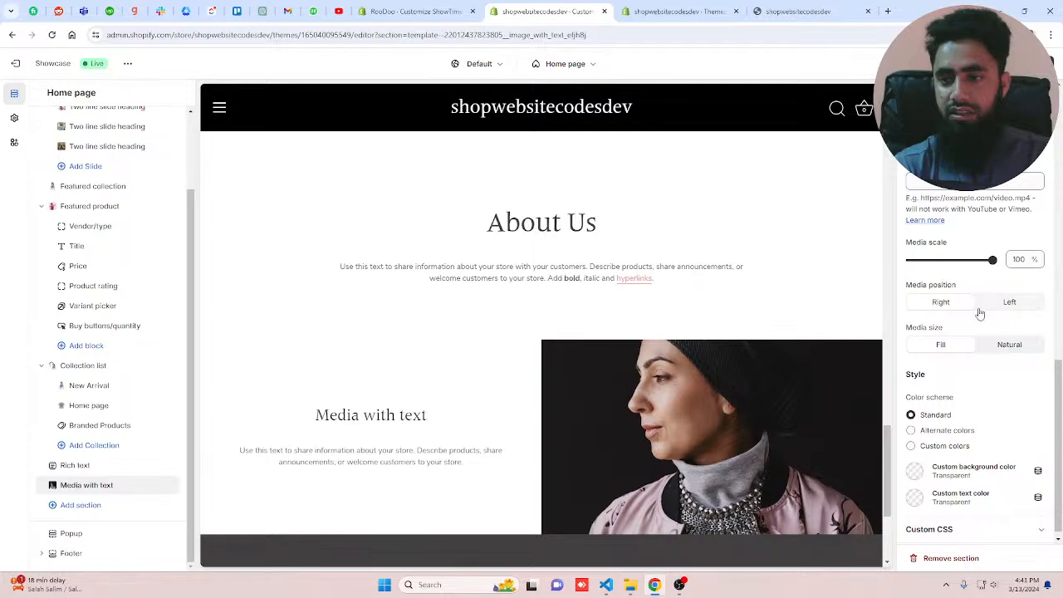
pyautogui.click(983, 308)
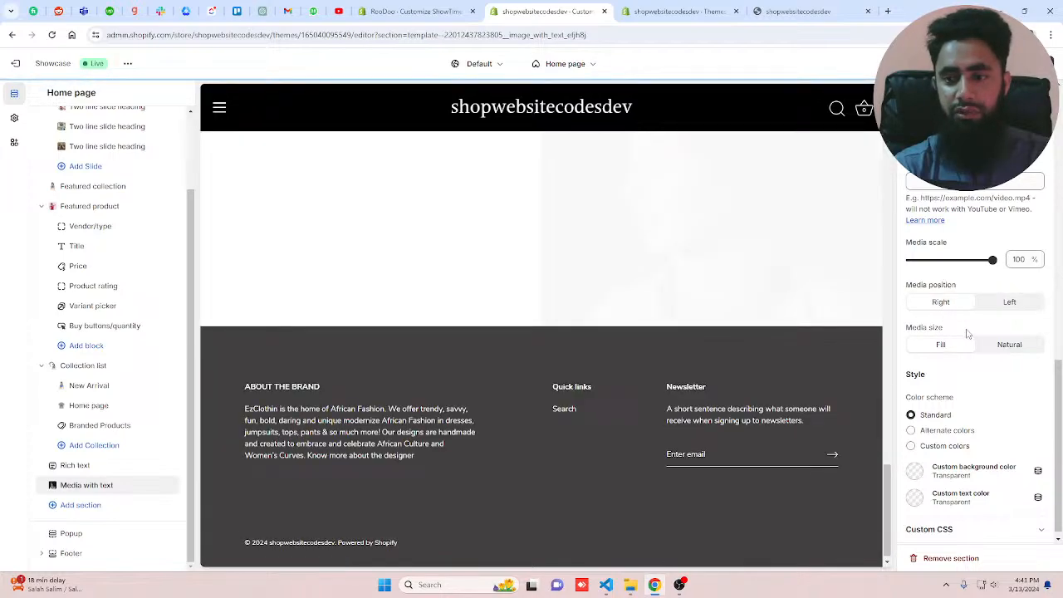
pyautogui.scroll(3, 967, 334)
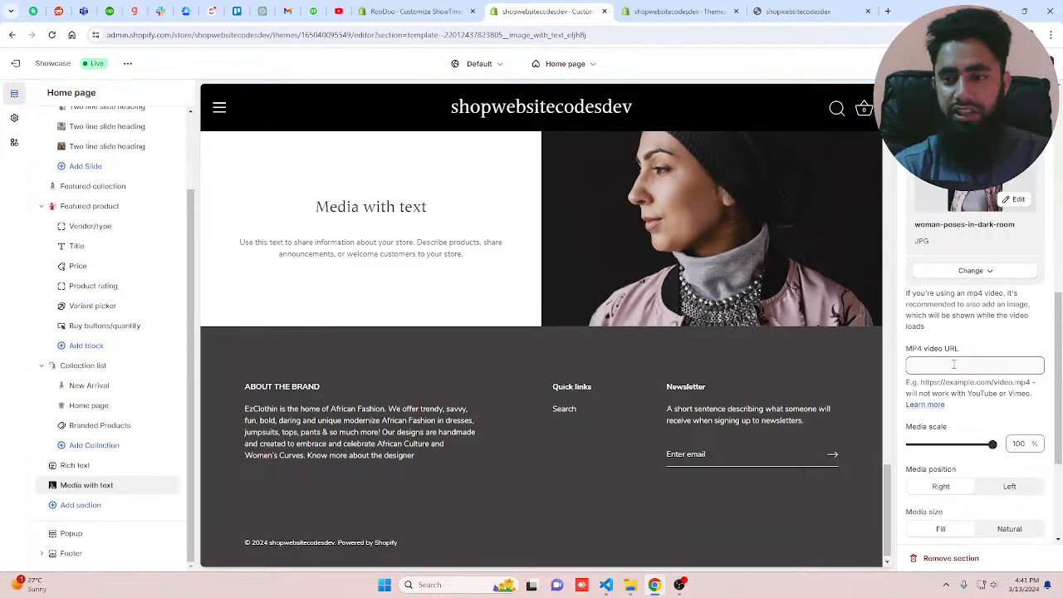
pyautogui.scroll(3, 954, 363)
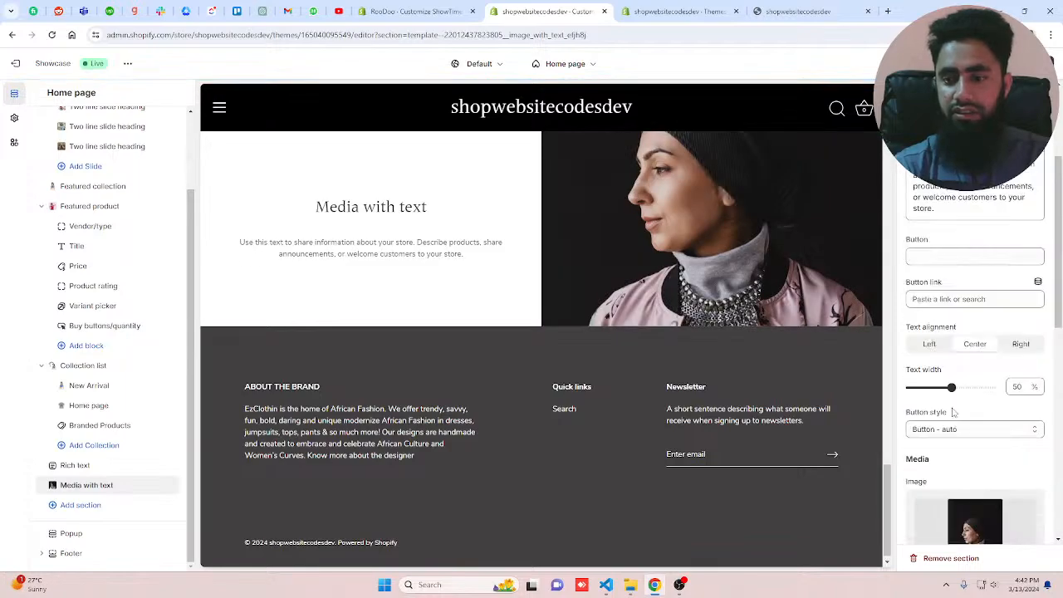
pyautogui.scroll(1, 987, 353)
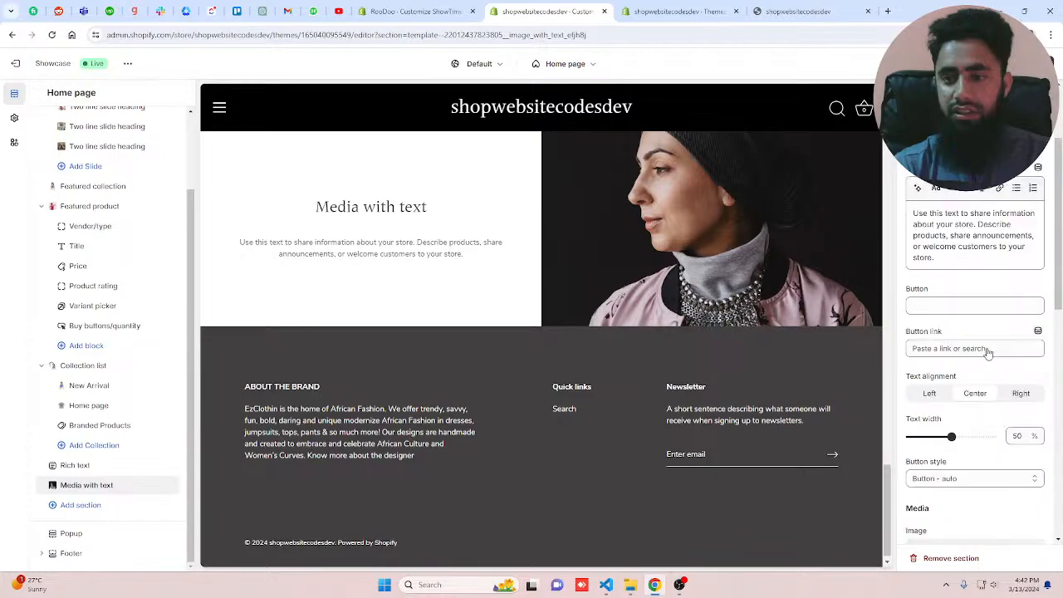
pyautogui.scroll(3, 988, 353)
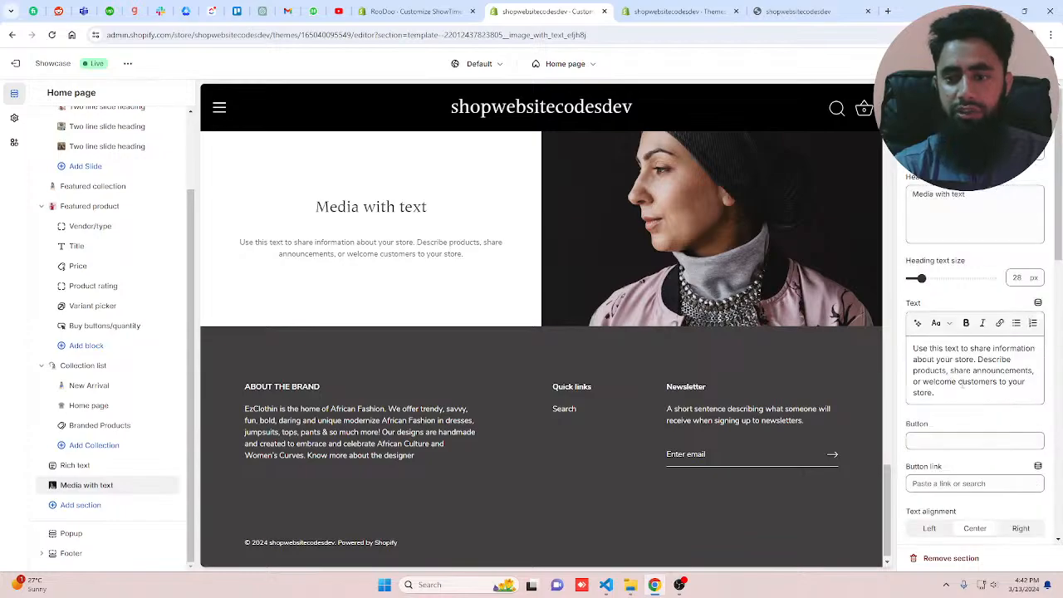
pyautogui.click(976, 366)
pyautogui.scroll(2, 600, 427)
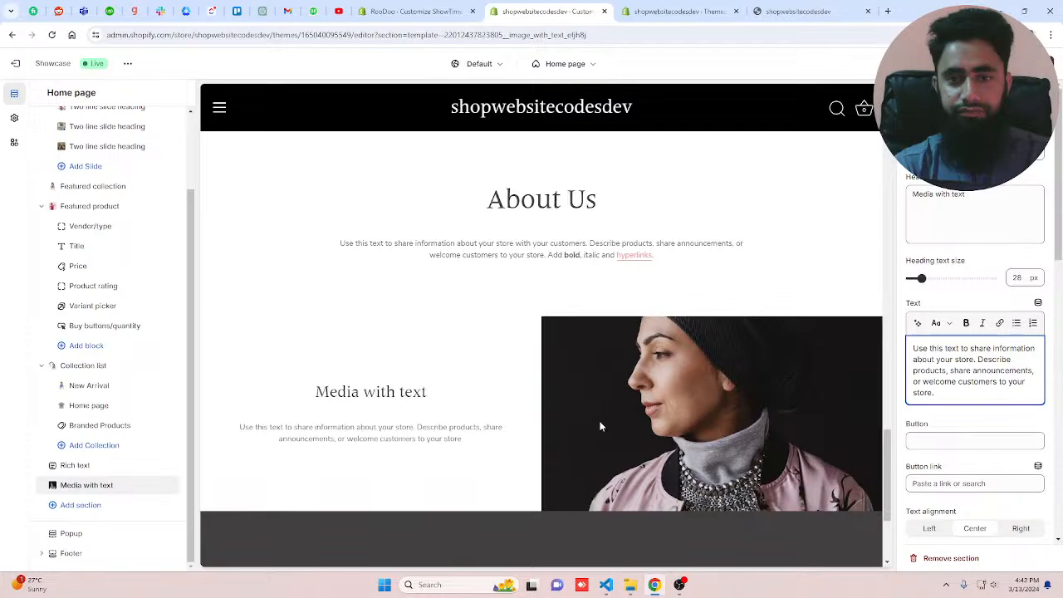
# - Try the Natural media size on the Media with text section and return it to Fill
pyautogui.scroll(-10, 943, 378)
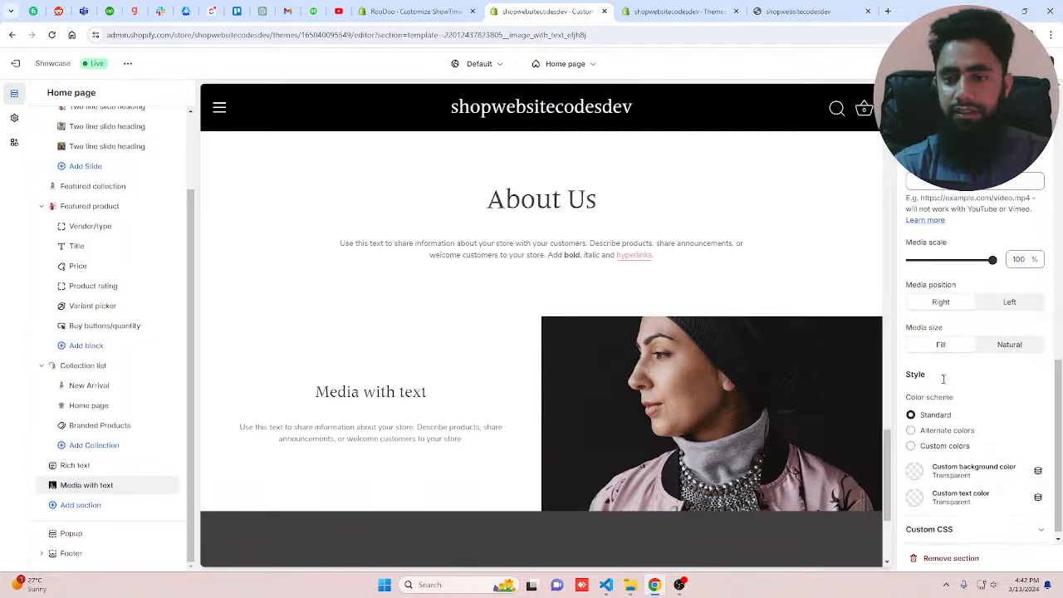
pyautogui.scroll(-1, 943, 379)
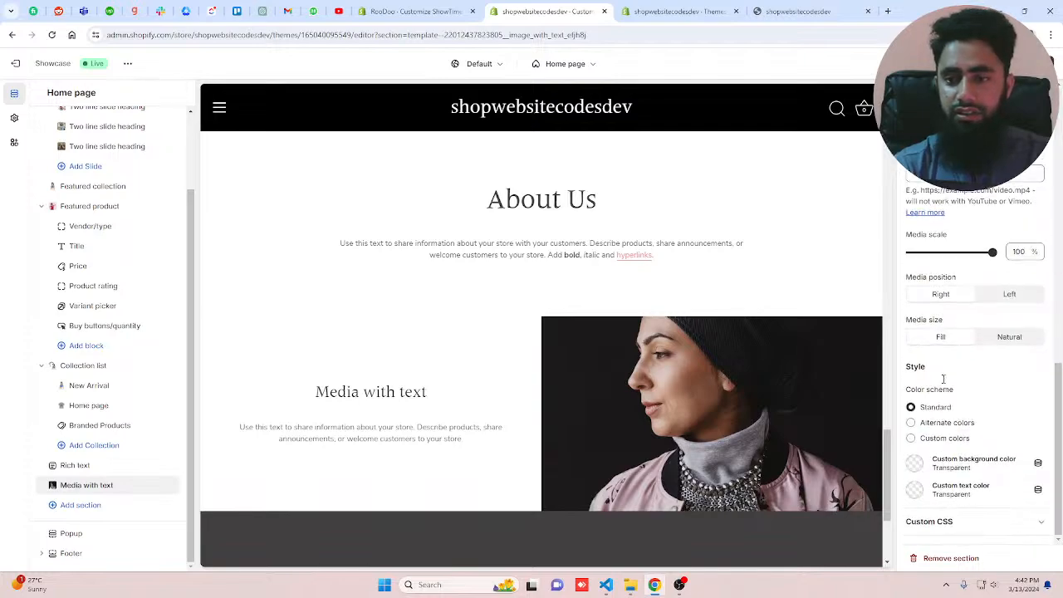
pyautogui.click(1015, 341)
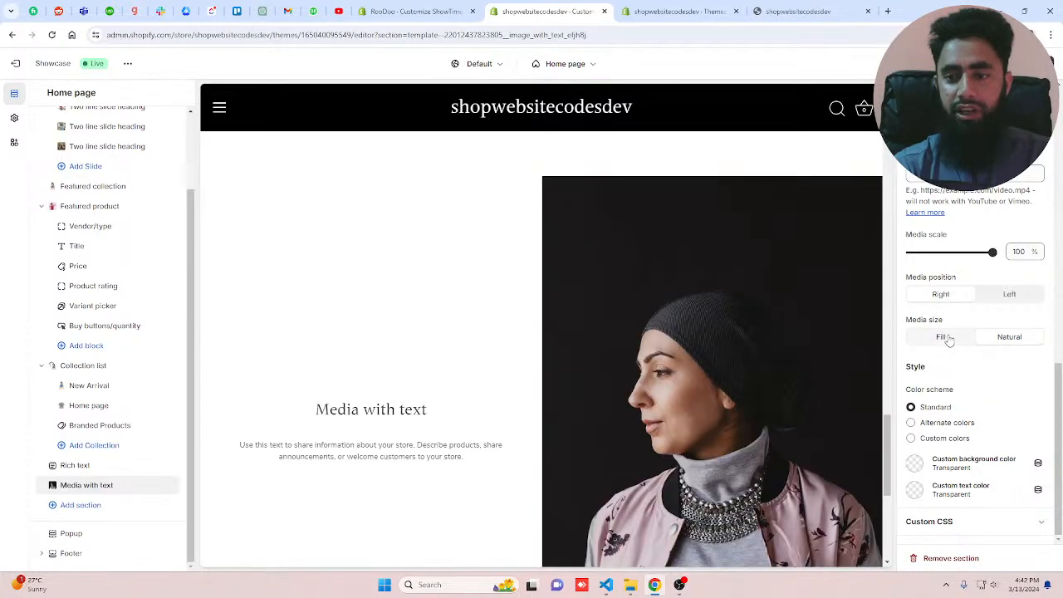
pyautogui.click(947, 338)
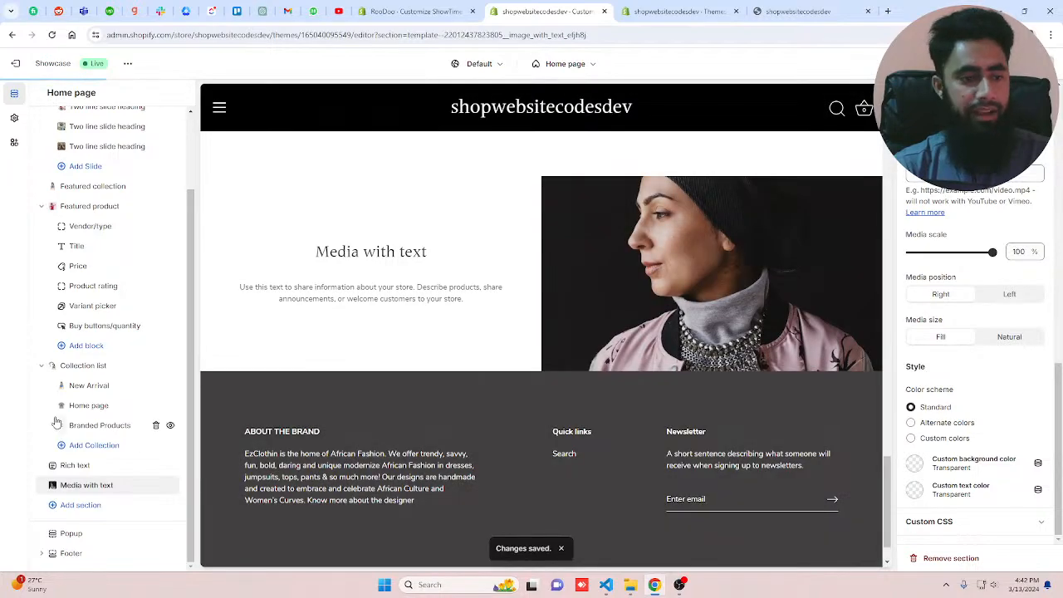
# - Add a Newsletter section below the Media with text section and open the free images for its background
pyautogui.click(77, 505)
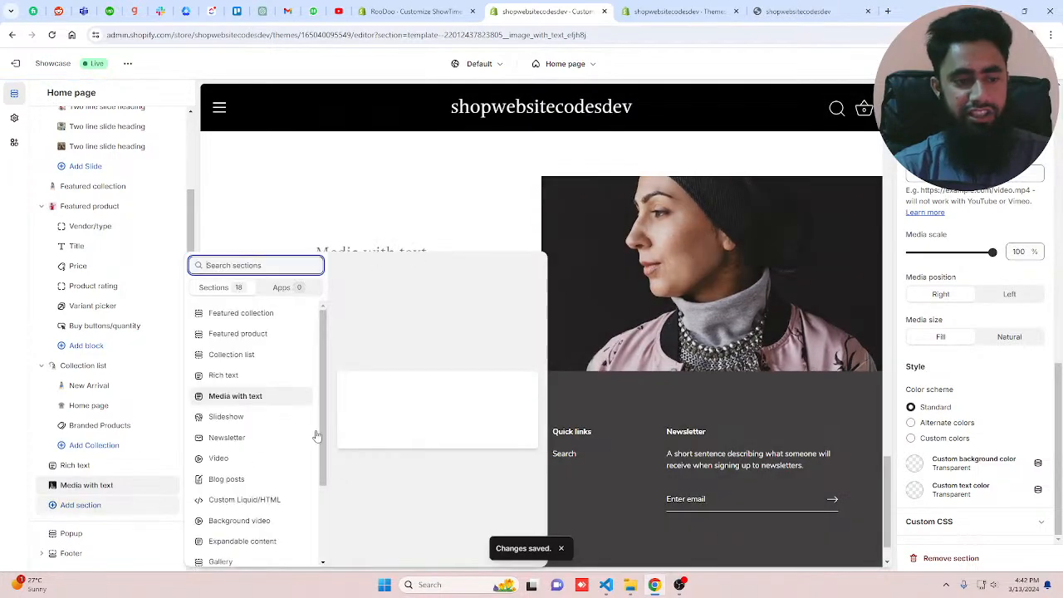
pyautogui.click(246, 444)
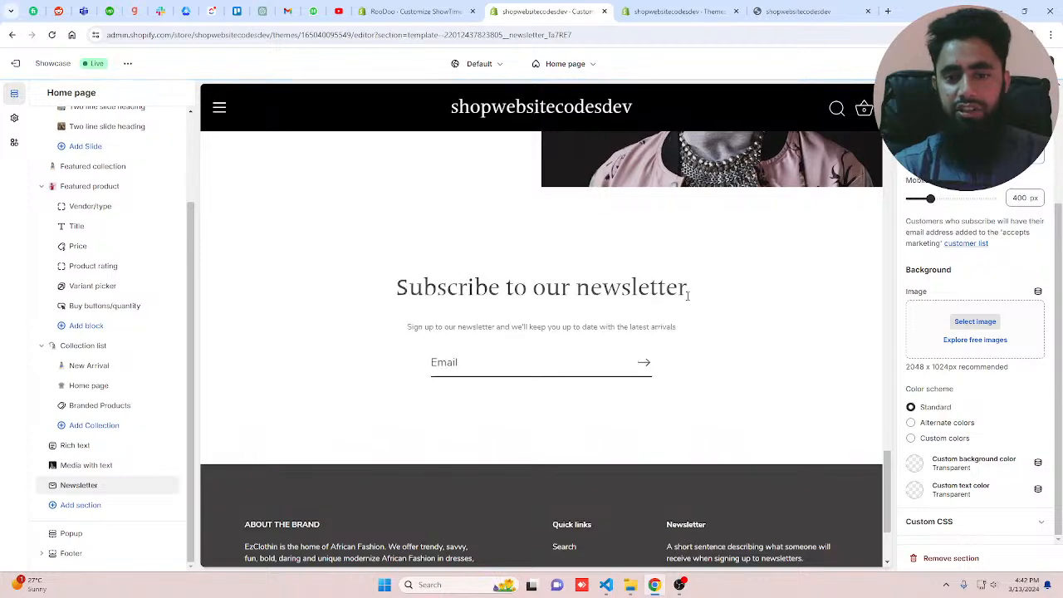
pyautogui.click(976, 322)
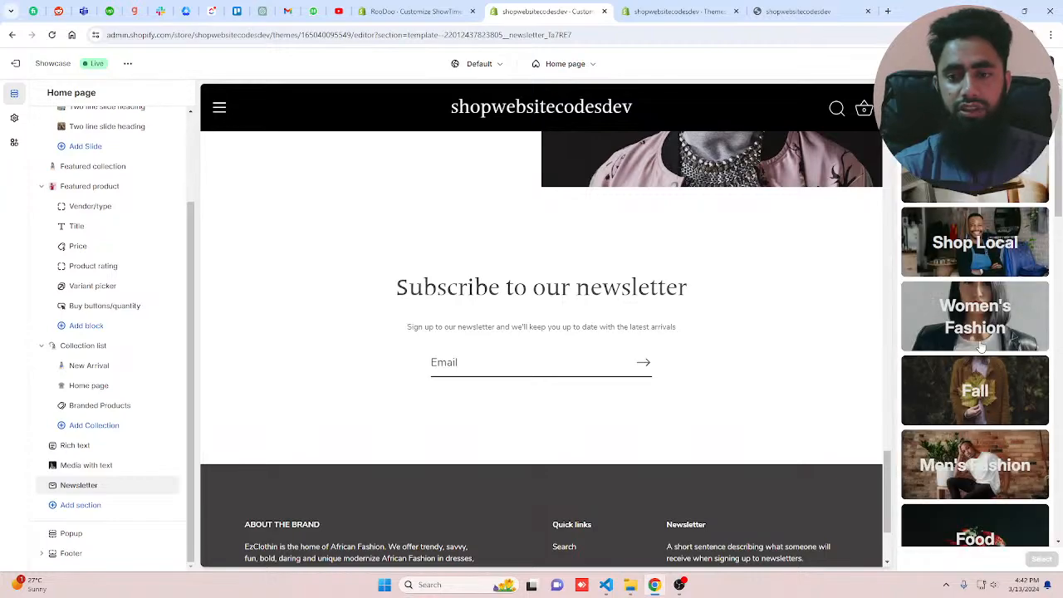
pyautogui.scroll(-2, 981, 347)
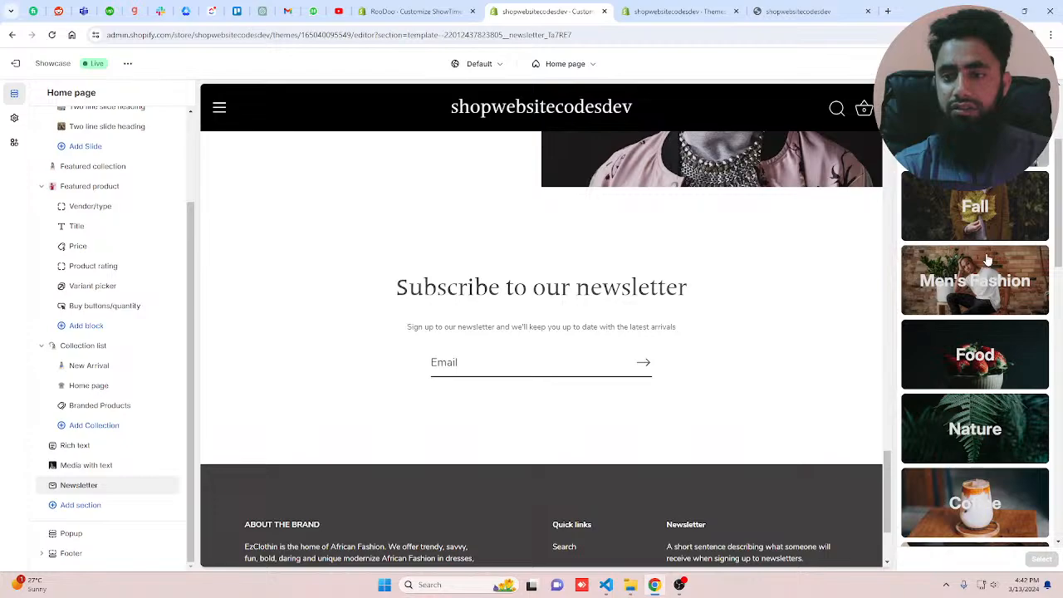
pyautogui.click(988, 260)
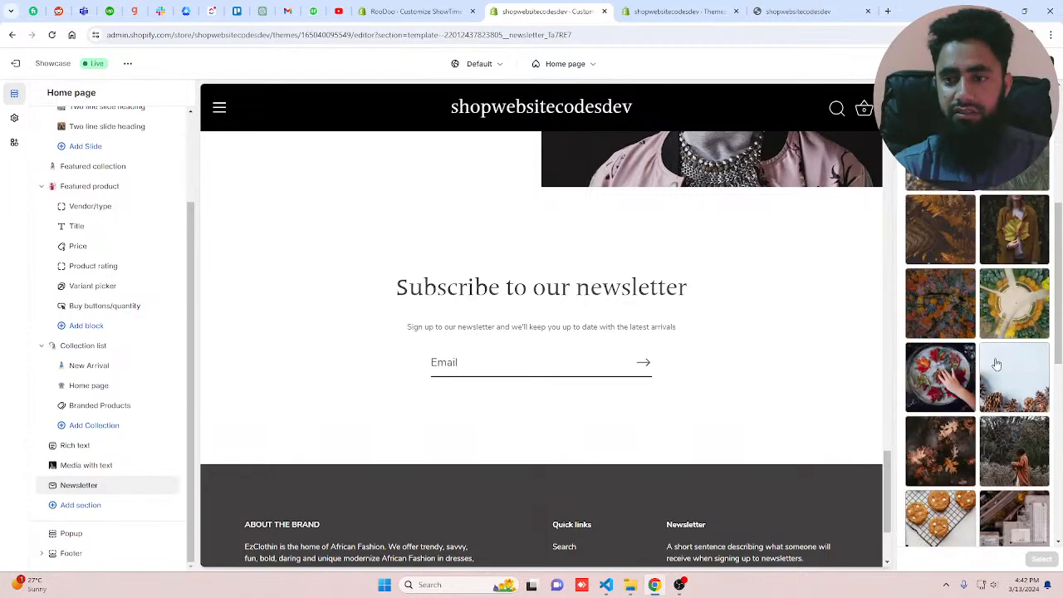
pyautogui.scroll(-5, 997, 364)
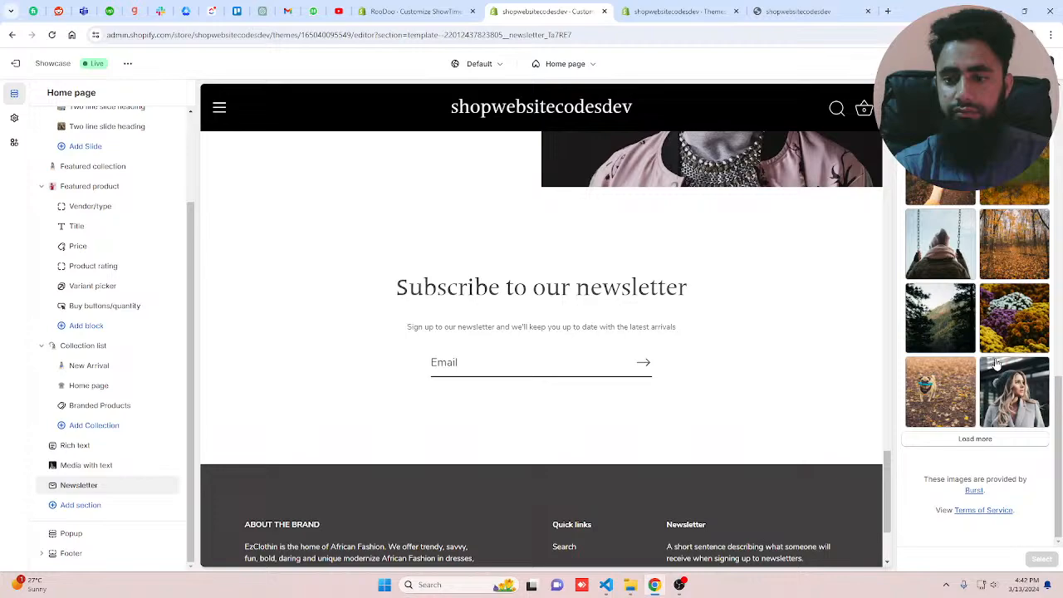
pyautogui.scroll(1, 981, 384)
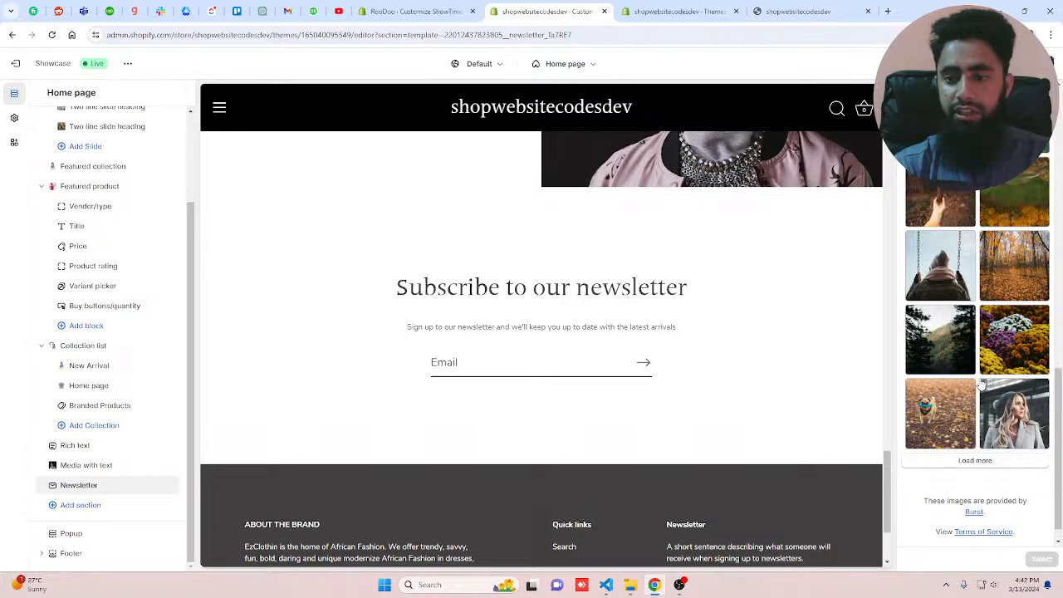
pyautogui.click(914, 94)
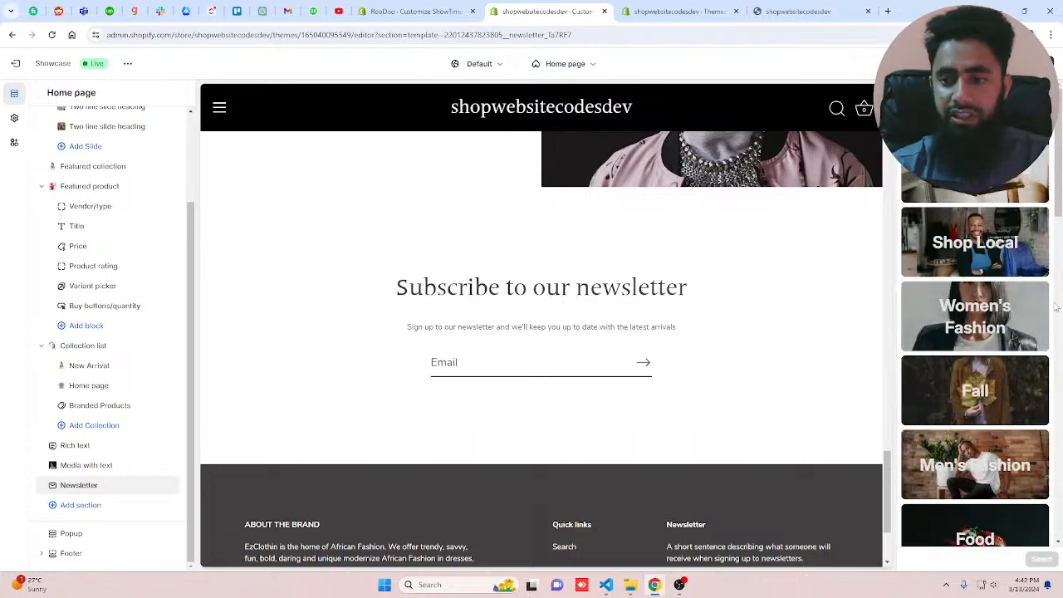
# - Choose the Women's Fashion free image of a woman in yellow trousers as the newsletter background
pyautogui.click(999, 322)
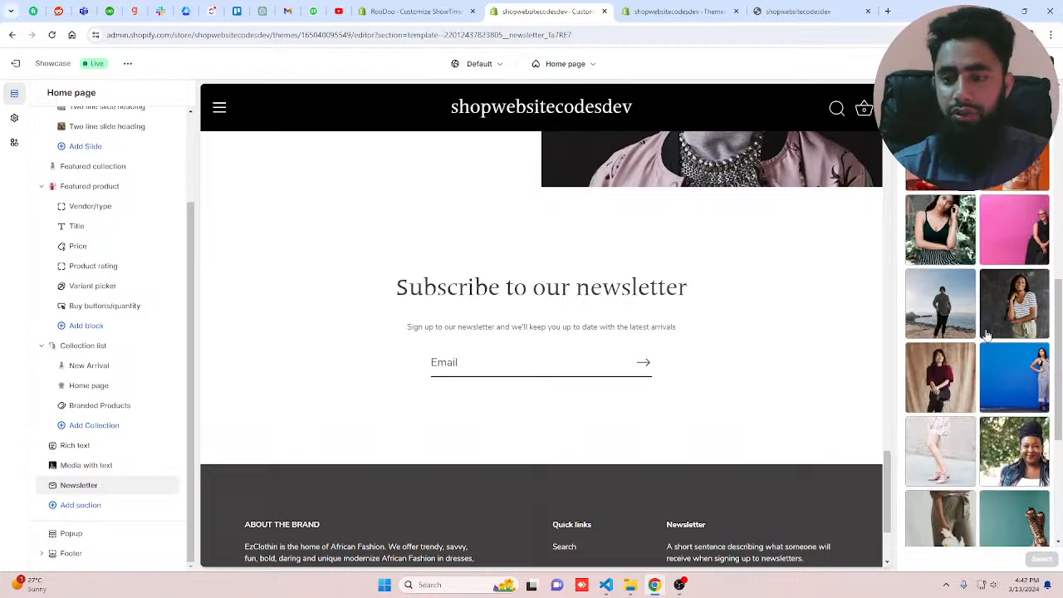
pyautogui.scroll(-3, 987, 335)
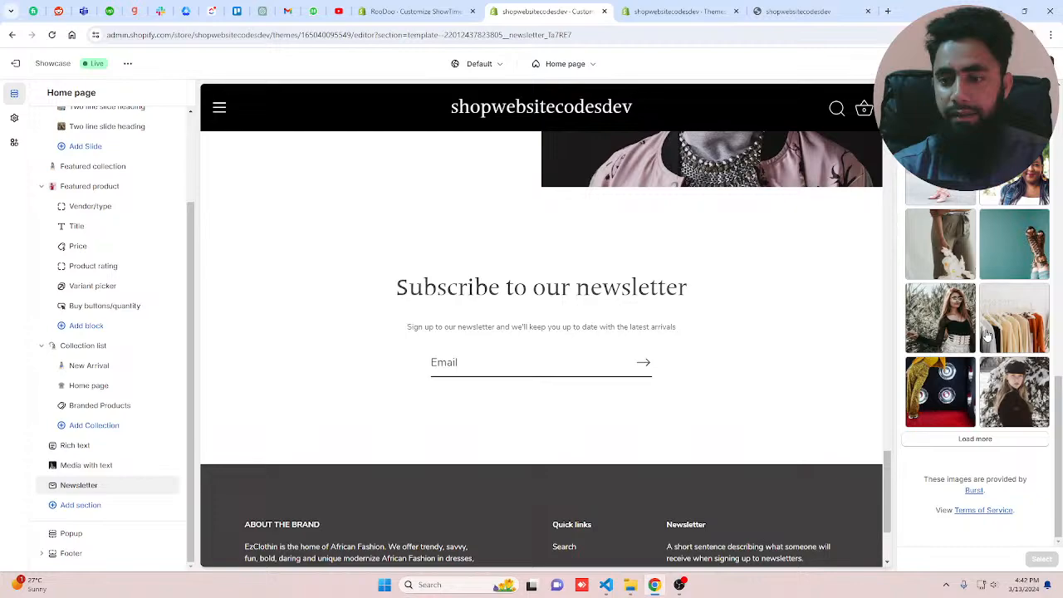
pyautogui.scroll(9, 987, 334)
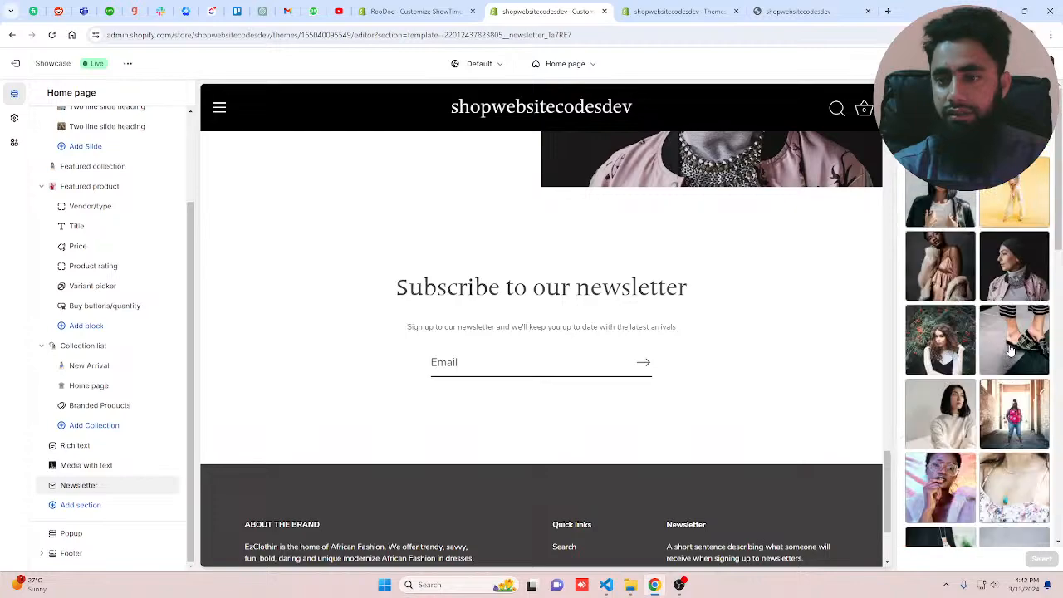
pyautogui.click(1012, 206)
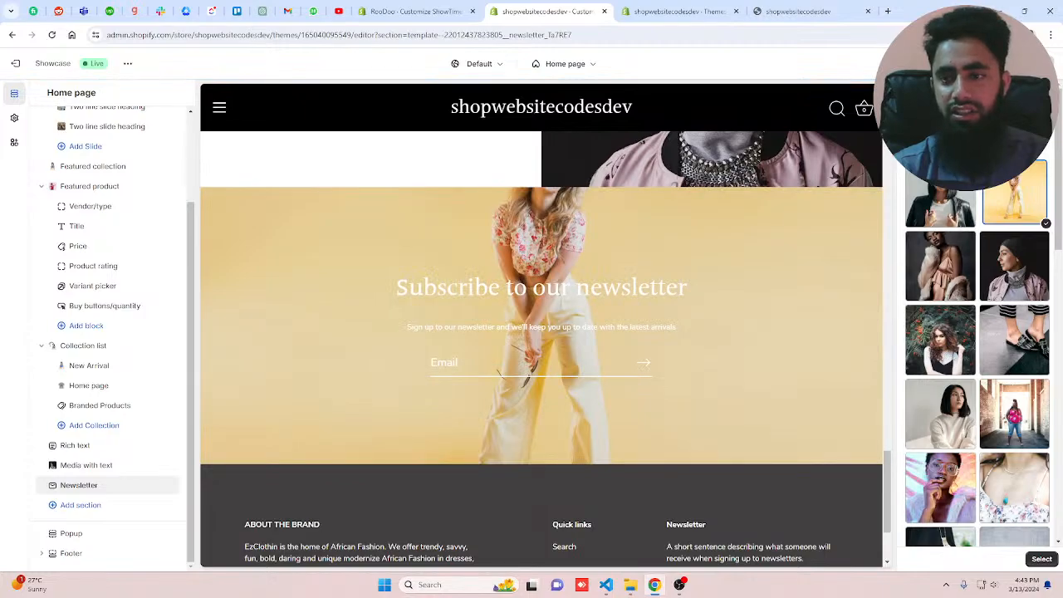
# - Try the Food category's free image of strawberries in a white bowl as the newsletter background
pyautogui.click(913, 95)
pyautogui.scroll(-2, 957, 364)
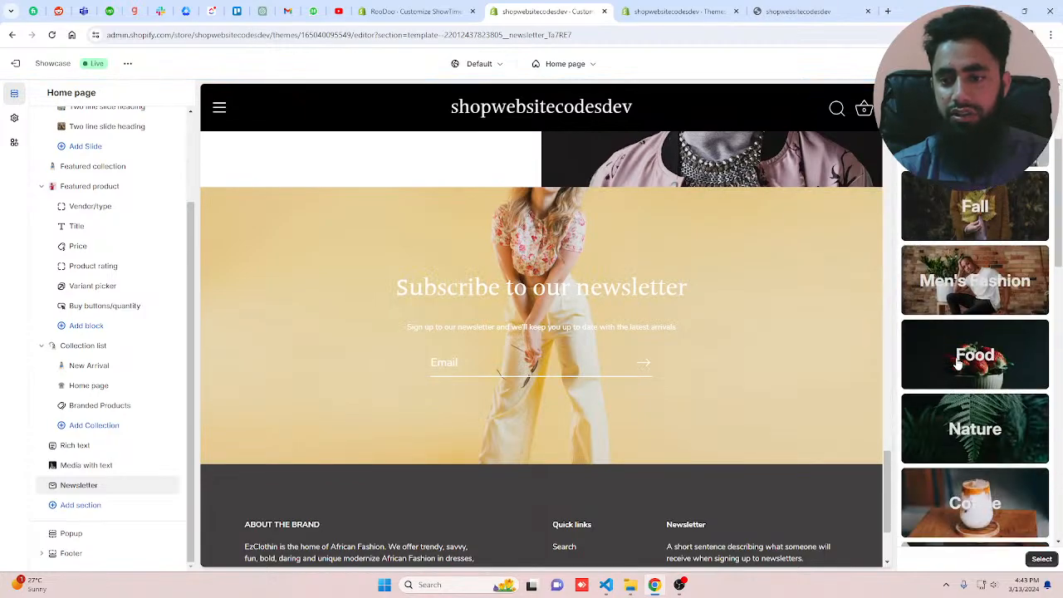
pyautogui.click(957, 364)
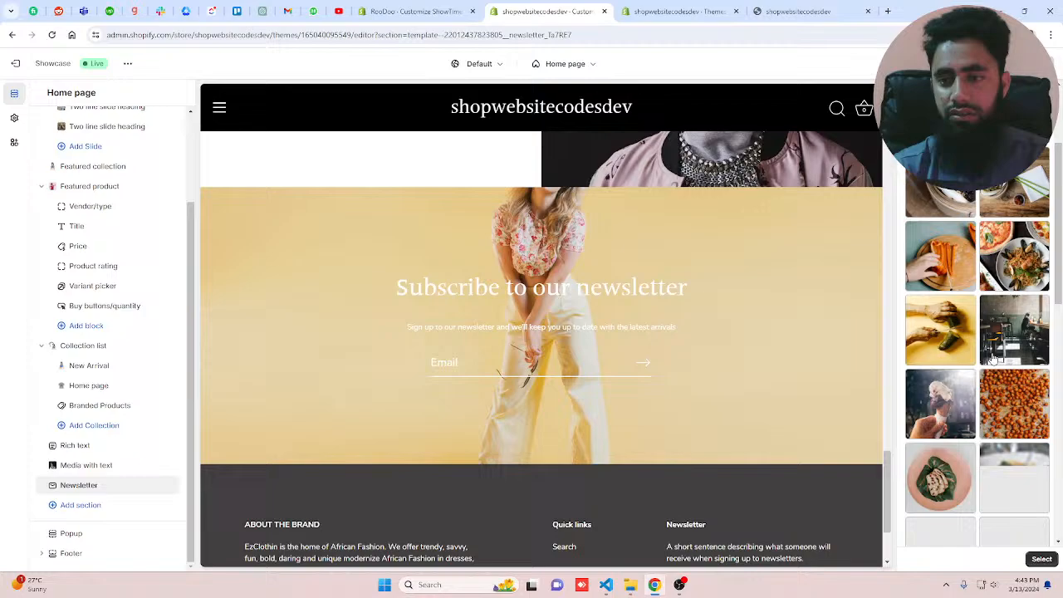
pyautogui.scroll(-5, 994, 358)
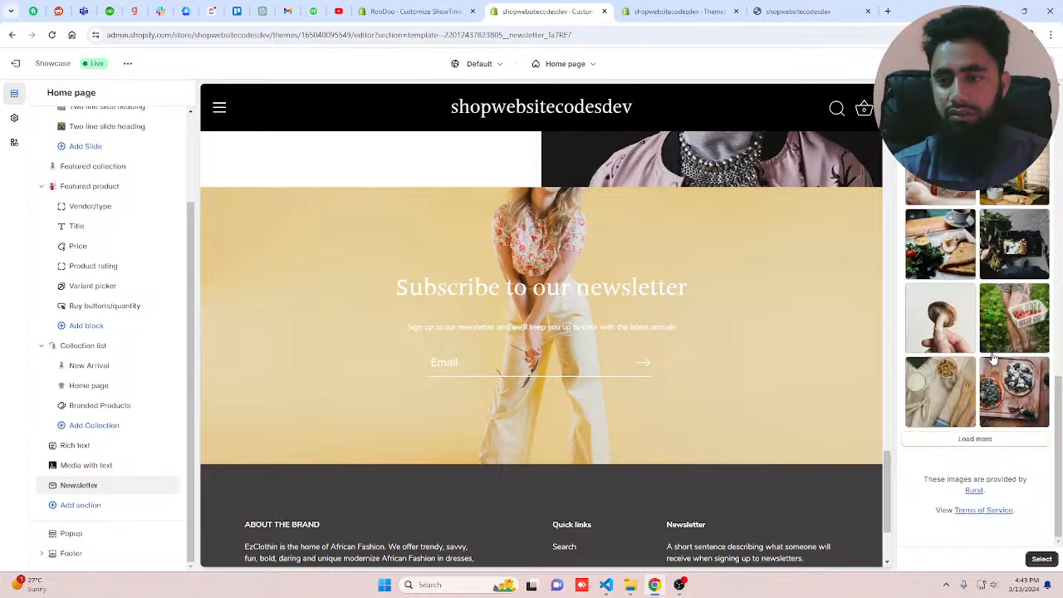
pyautogui.scroll(10, 992, 358)
pyautogui.click(955, 207)
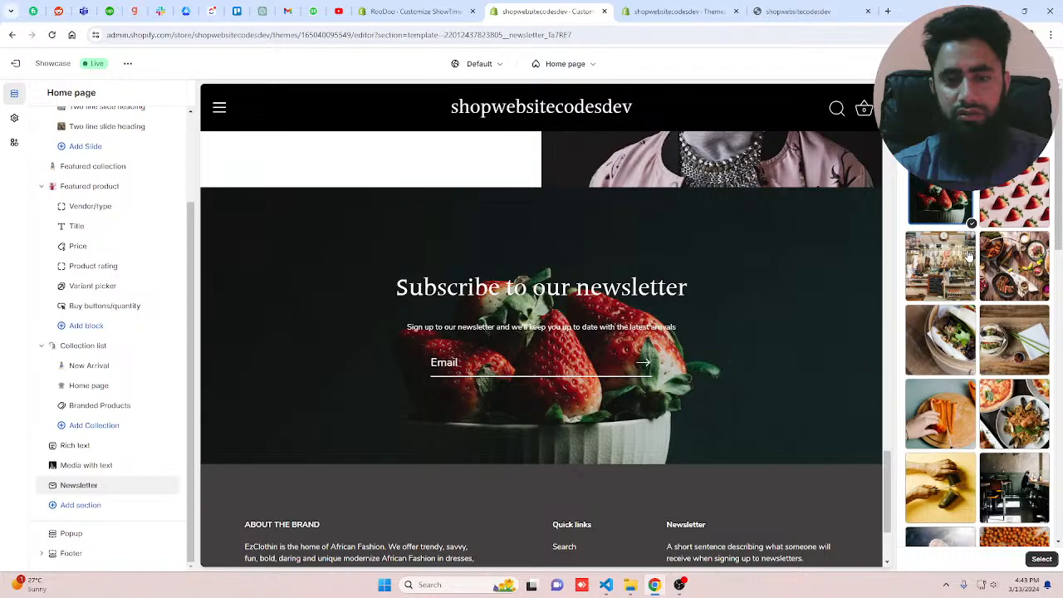
# - Compare the night skyline free image, then apply the image of a person on ocean shoreline rocks as the newsletter background
pyautogui.click(917, 139)
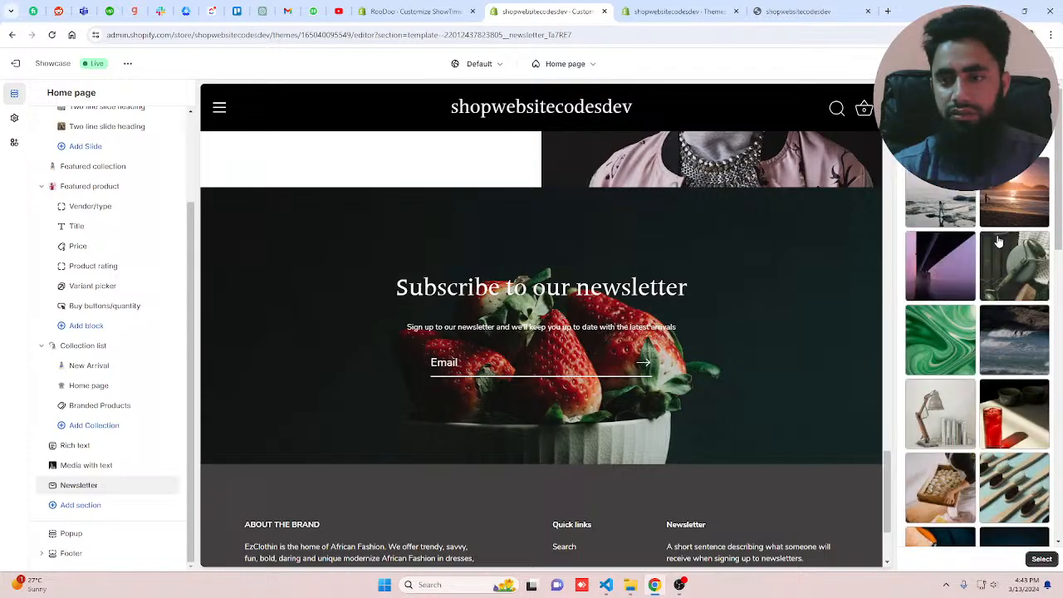
pyautogui.click(953, 208)
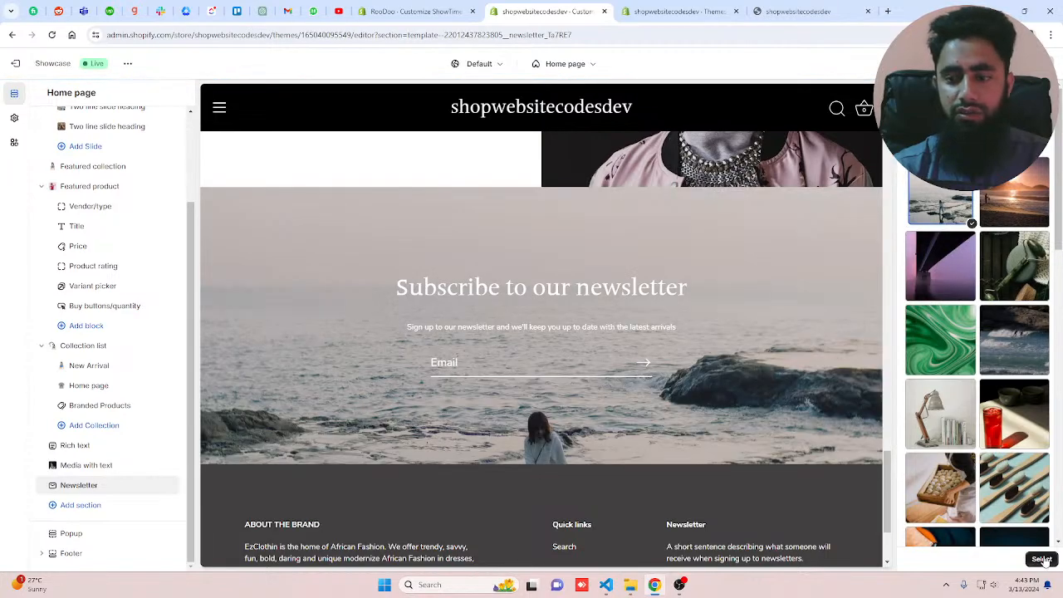
pyautogui.scroll(-5, 1001, 465)
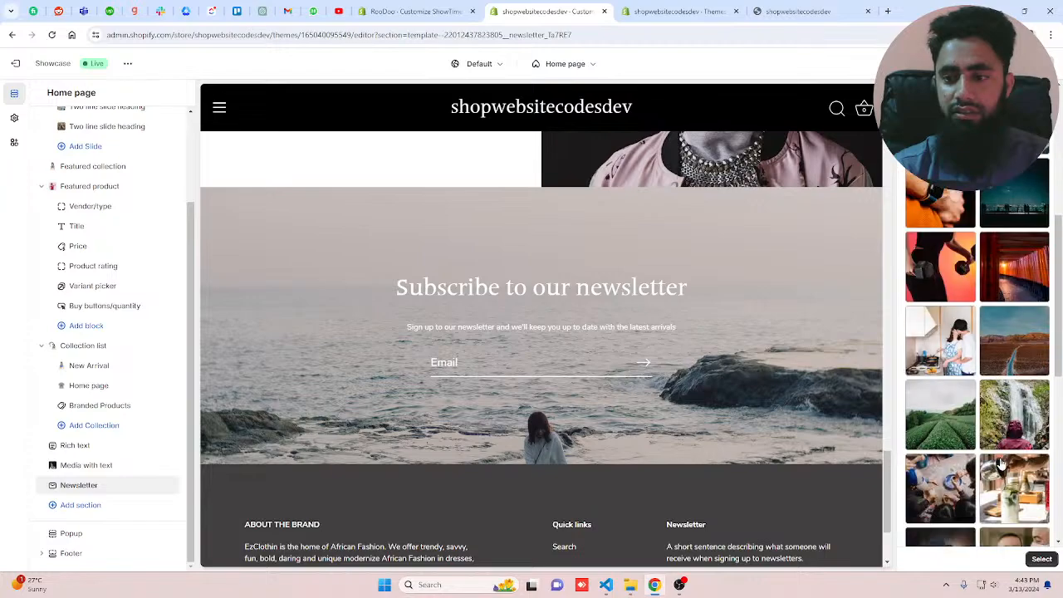
pyautogui.click(1019, 203)
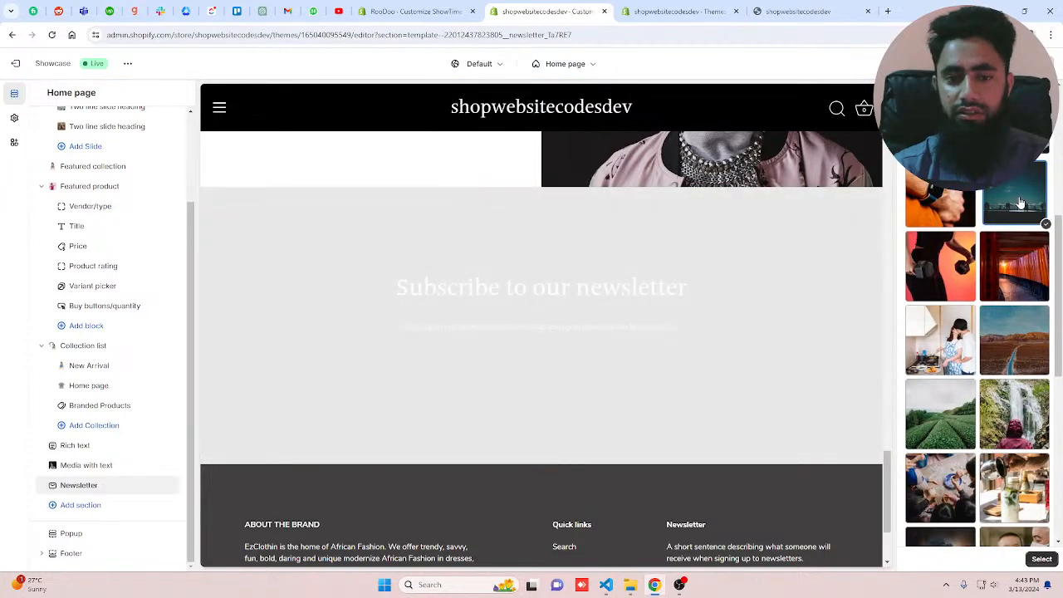
pyautogui.scroll(-5, 997, 391)
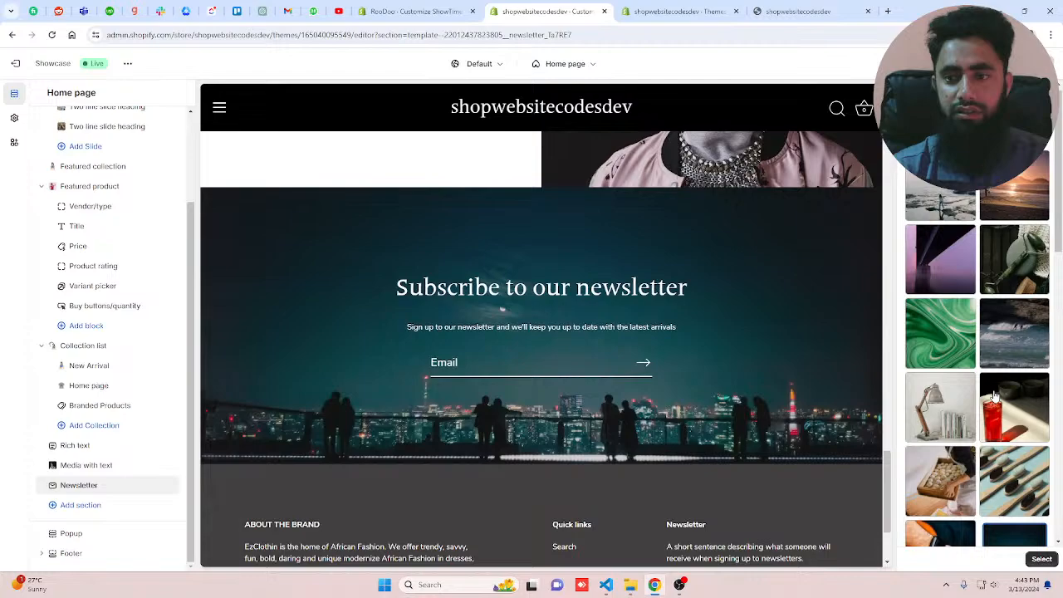
pyautogui.click(941, 199)
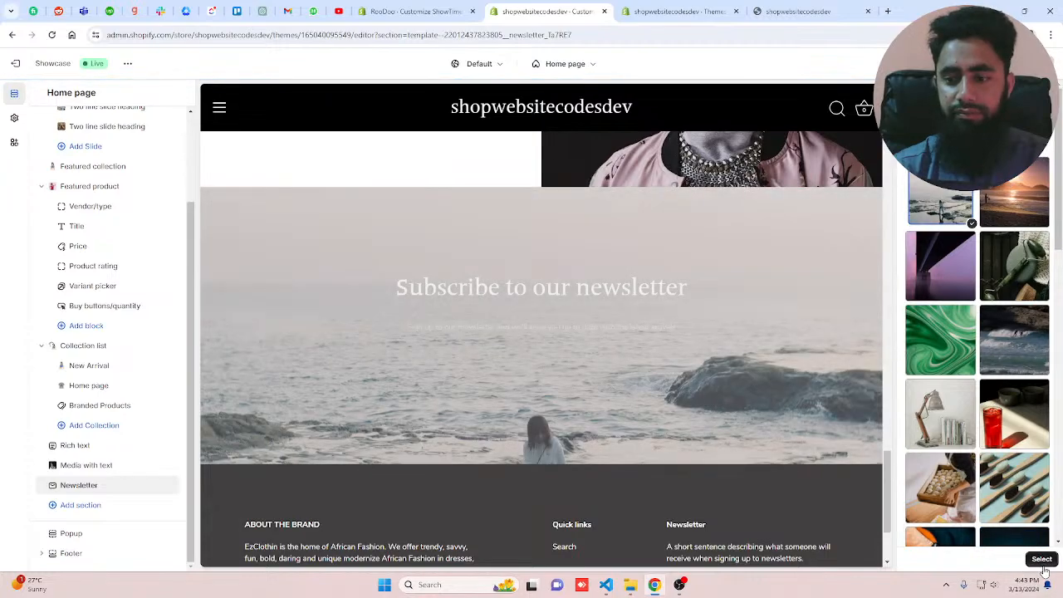
pyautogui.click(1041, 561)
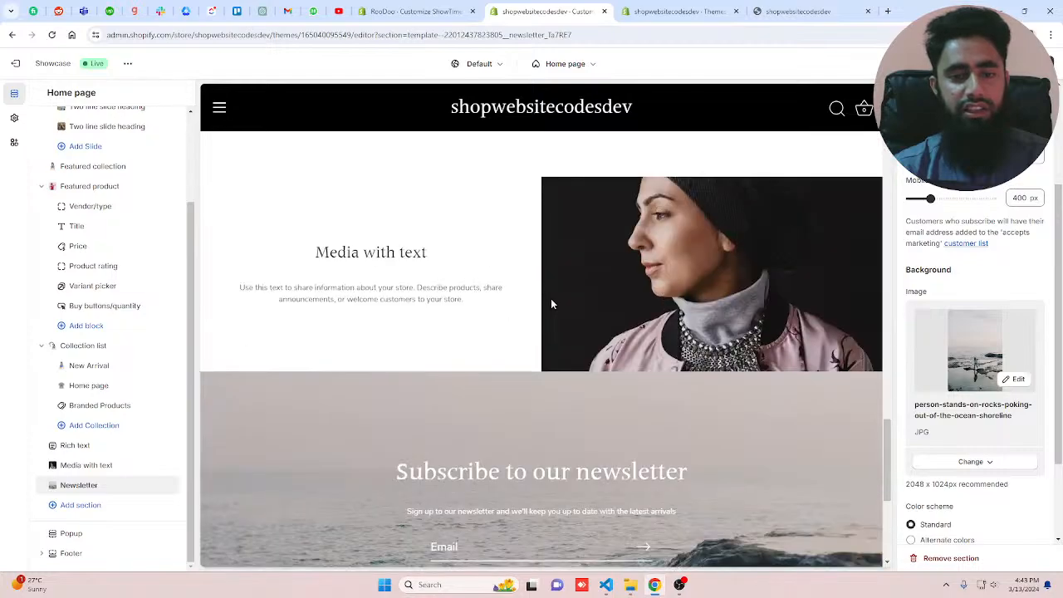
# - Add a Video section below the Newsletter section and bring up its video link setting
pyautogui.click(126, 506)
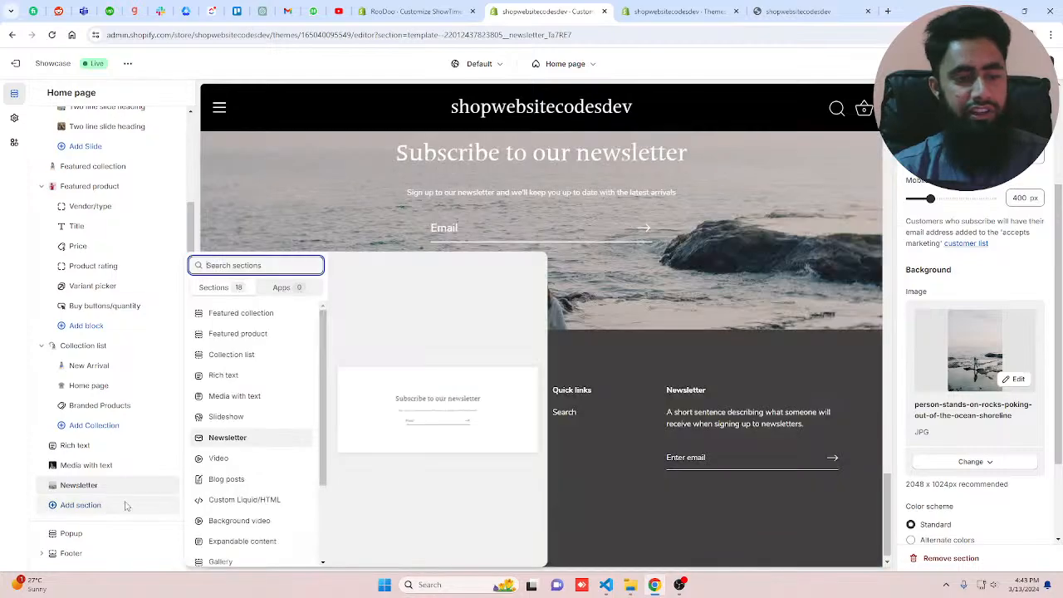
pyautogui.click(260, 461)
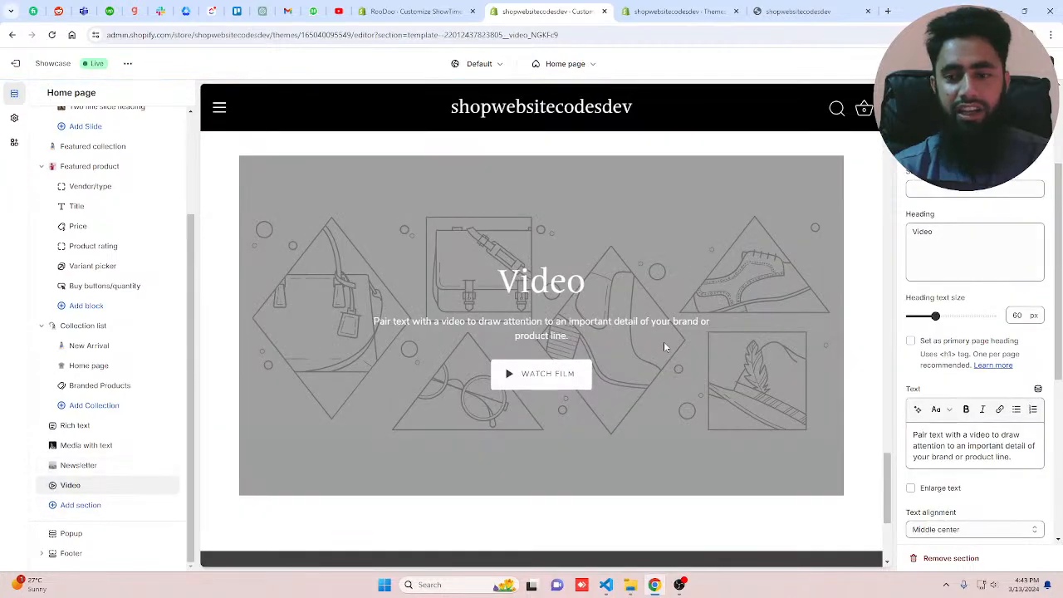
pyautogui.scroll(2, 909, 295)
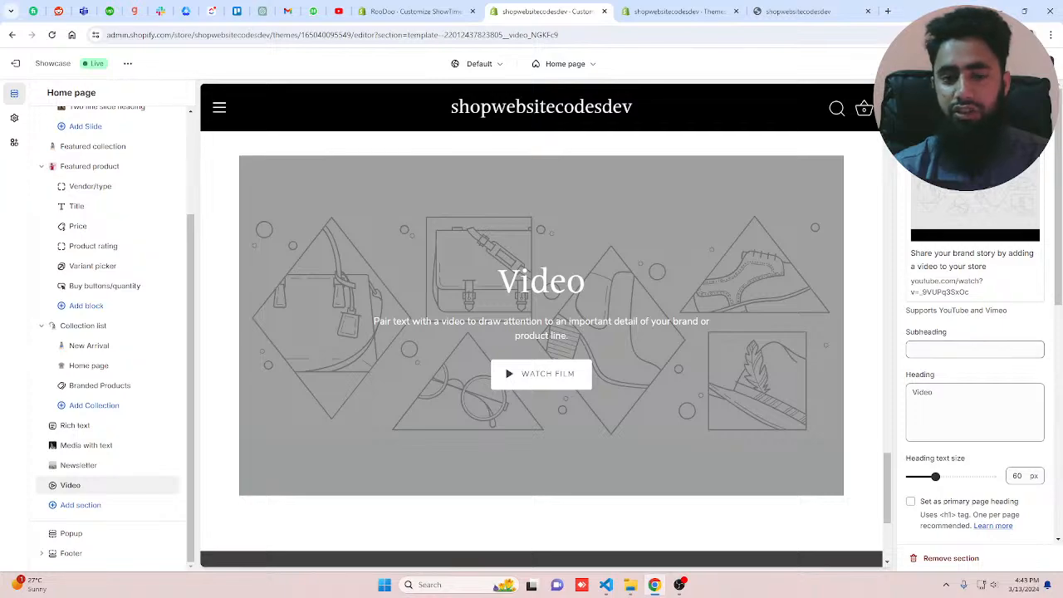
# - Open YouTube in a new browser tab and start a video search
pyautogui.click(888, 12)
pyautogui.write('yo')
pyautogui.press('Return')
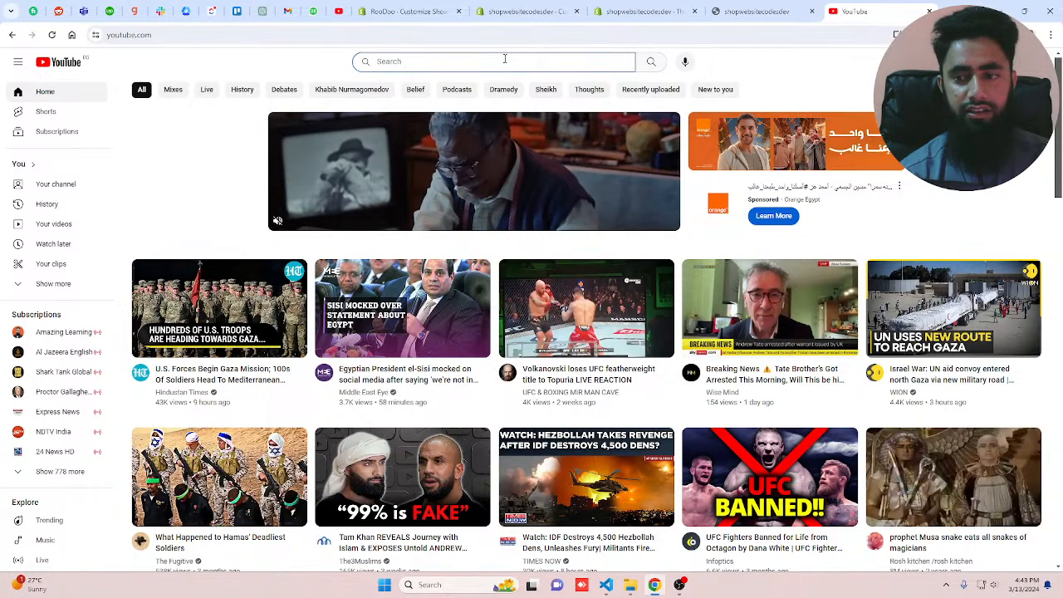
pyautogui.click(504, 60)
pyautogui.write('fashio;n')
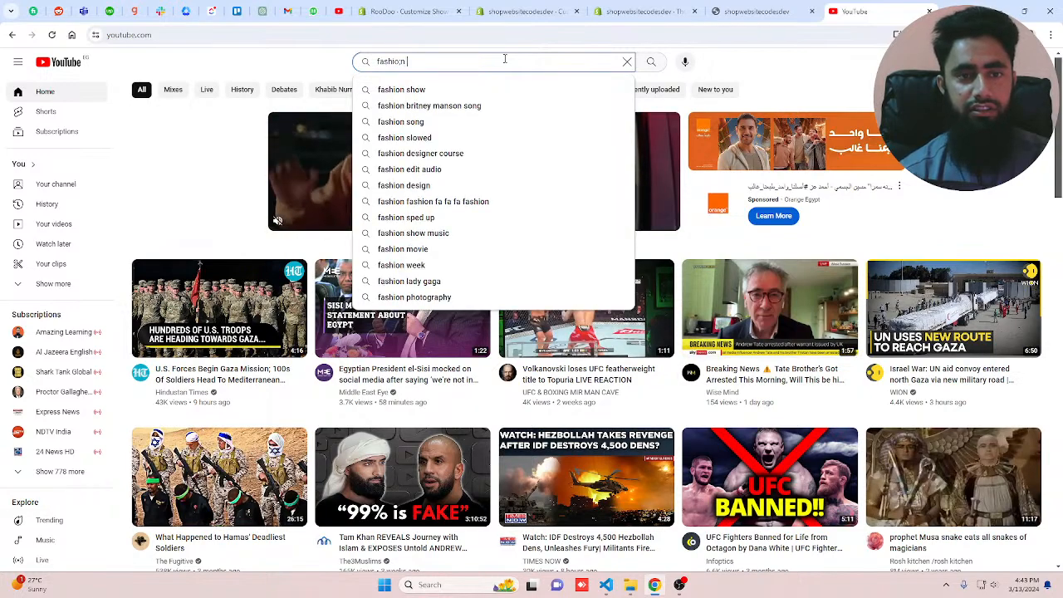
pyautogui.press('BackSpace')
pyautogui.press('BackSpace')
pyautogui.press('BackSpace')
pyautogui.write('n')
# - Search YouTube for "clothing brand videos"
pyautogui.hotkey('ctrl', 'a')
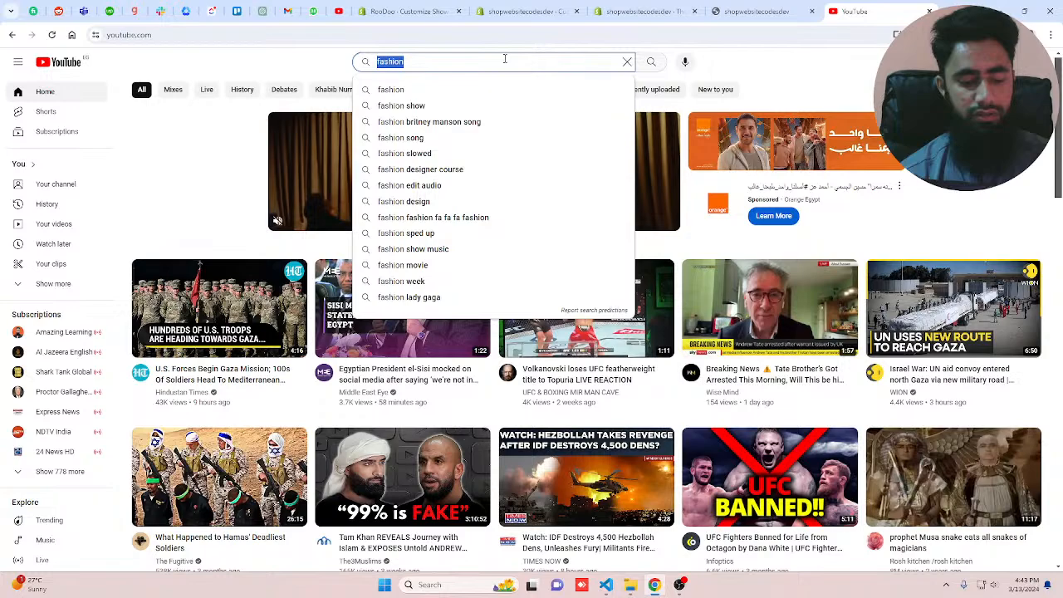
pyautogui.write('clothing bran')
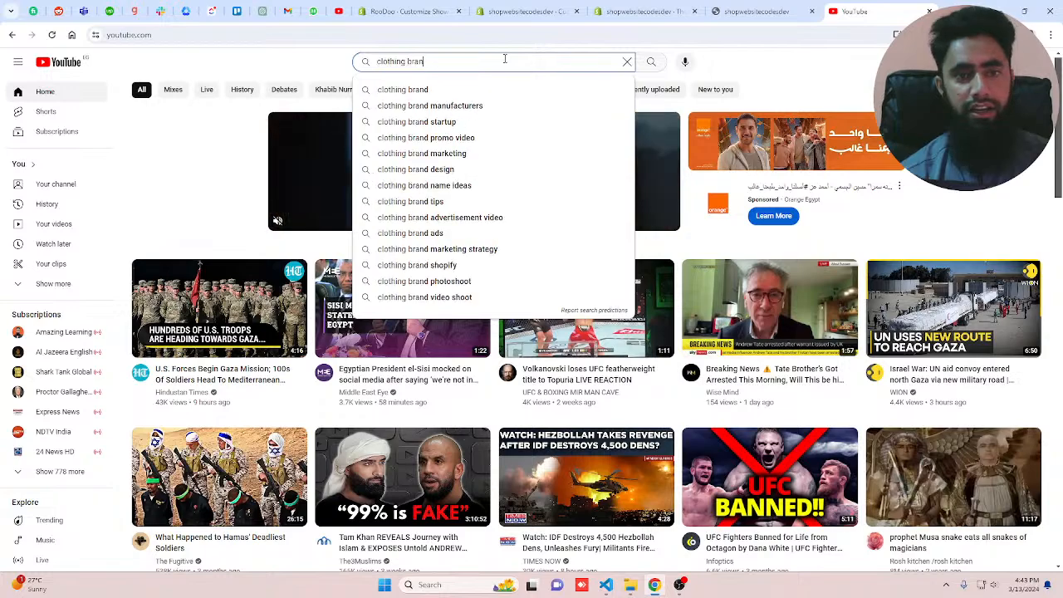
pyautogui.write('d videos')
pyautogui.press('Return')
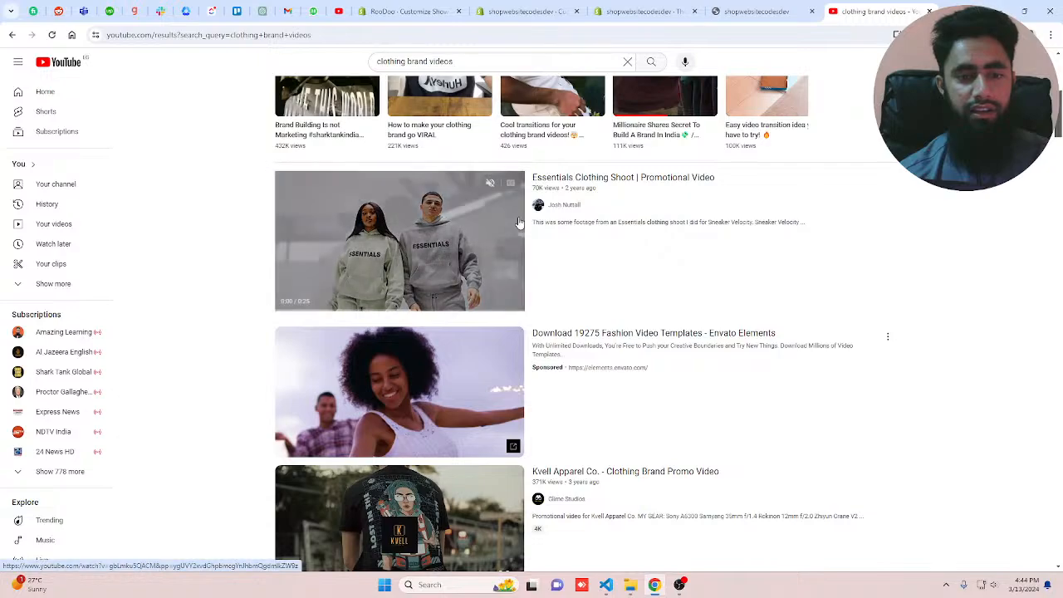
# - Copy the link of "Essentials Clothing Shoot | Promotional Video" from YouTube and set it as the Video section's video in the theme editor
pyautogui.click(400, 238)
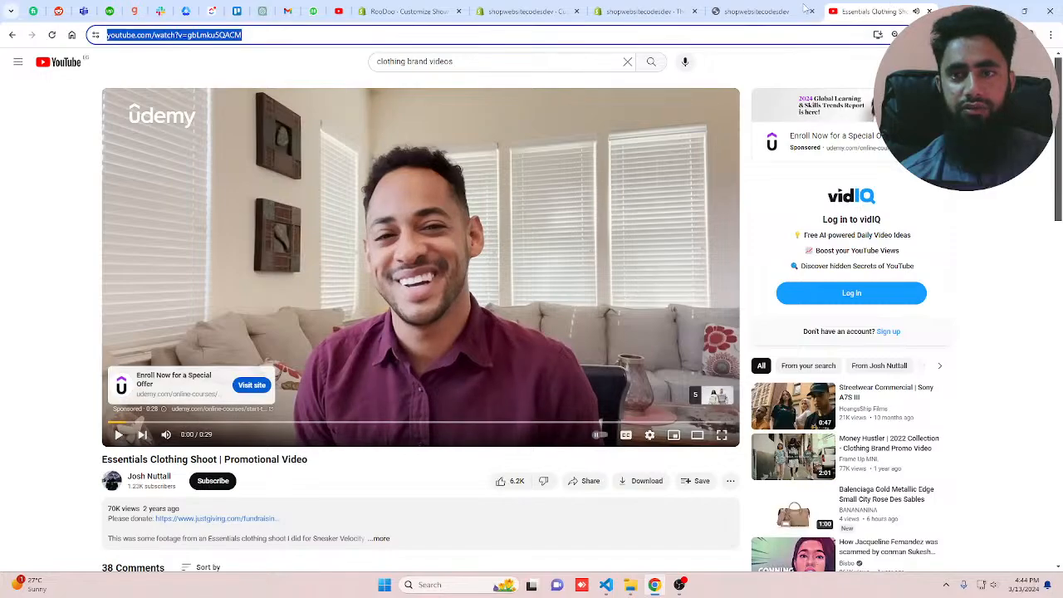
pyautogui.click(929, 12)
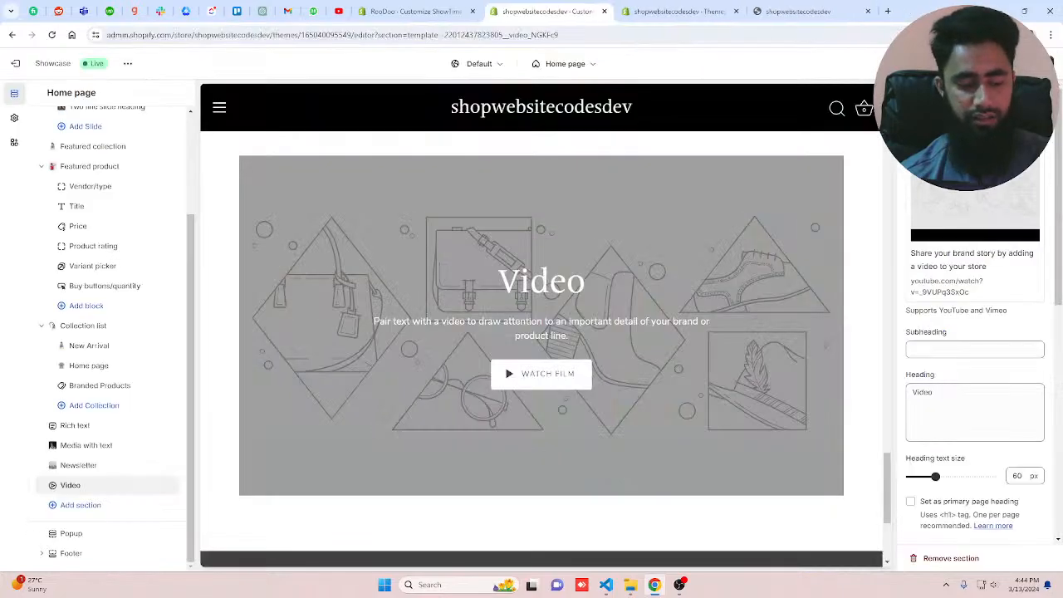
pyautogui.hotkey('ctrl', 'v')
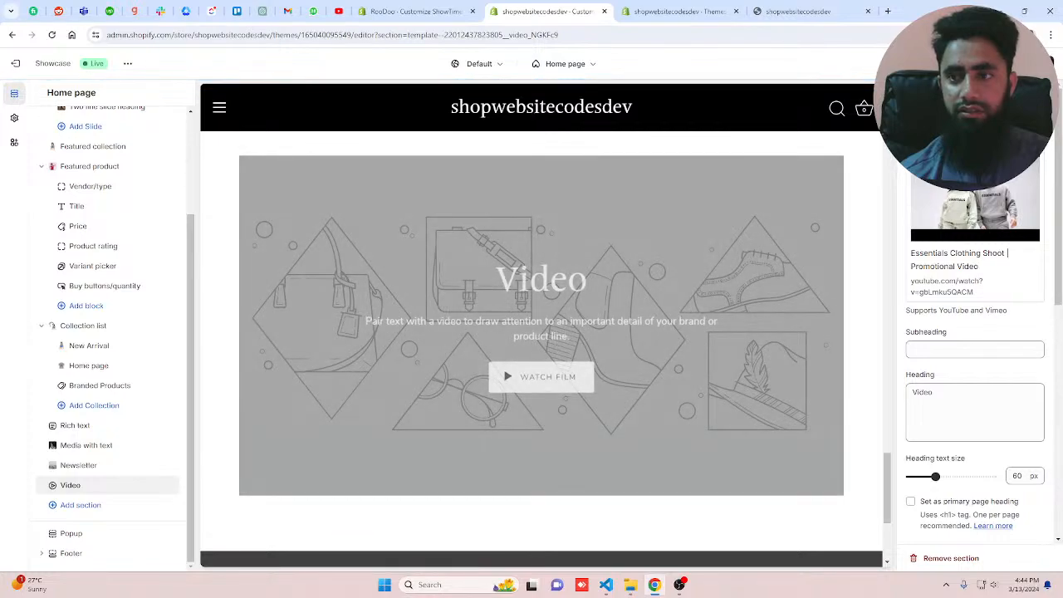
# - Set the free image of a couple cooking in a kitchen as the Video section's cover image and save the changes
pyautogui.scroll(-2, 1015, 412)
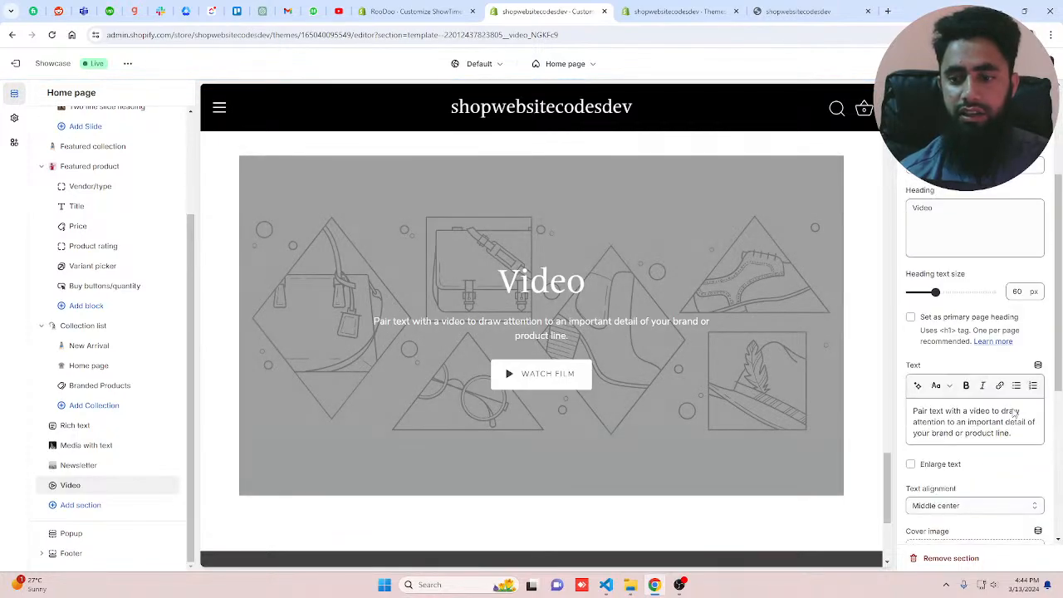
pyautogui.scroll(-4, 1015, 412)
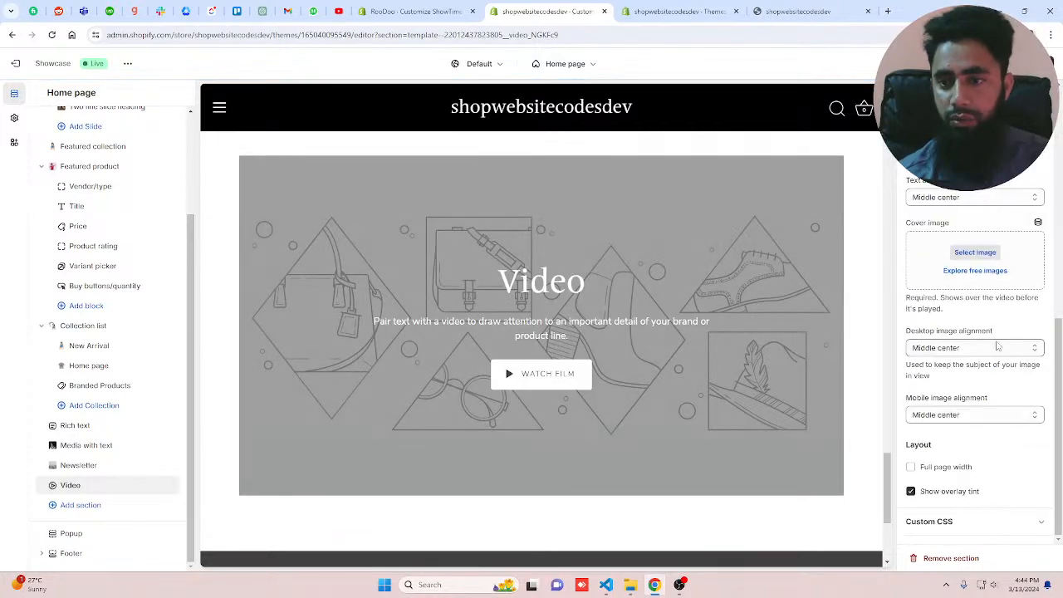
pyautogui.click(965, 251)
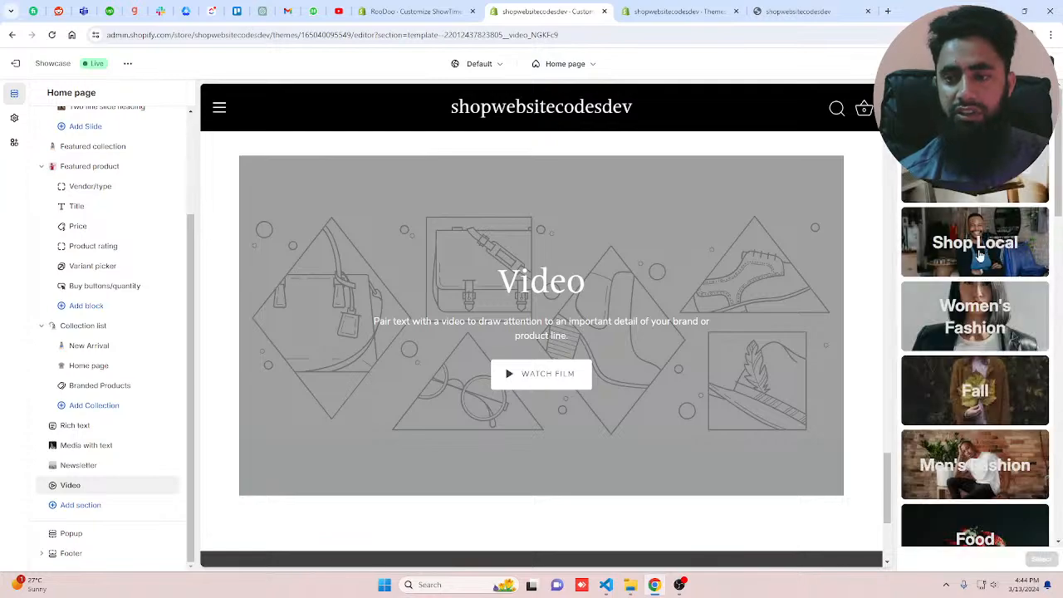
pyautogui.click(979, 256)
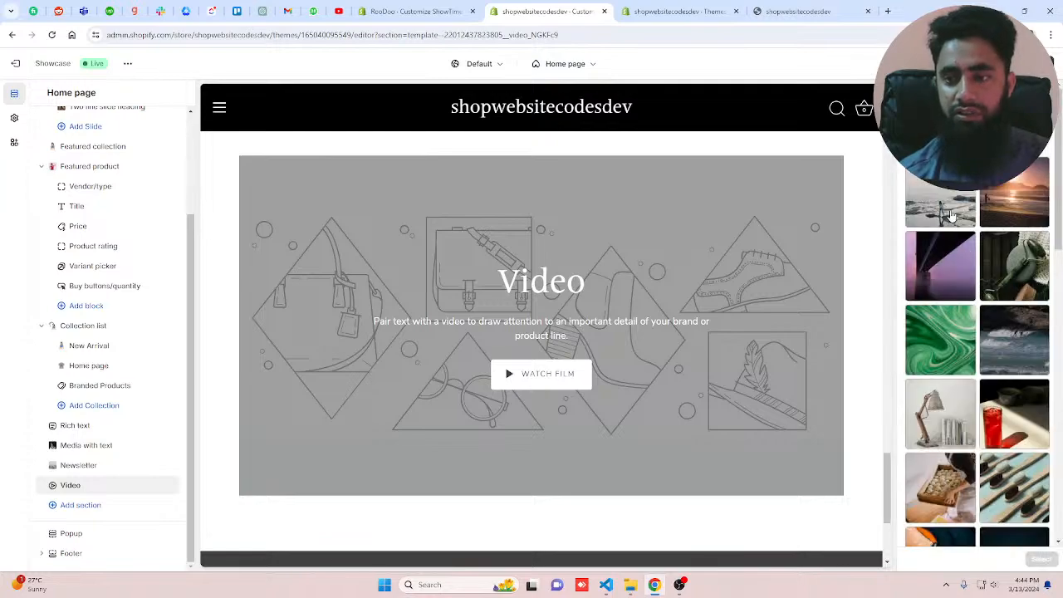
pyautogui.click(1023, 199)
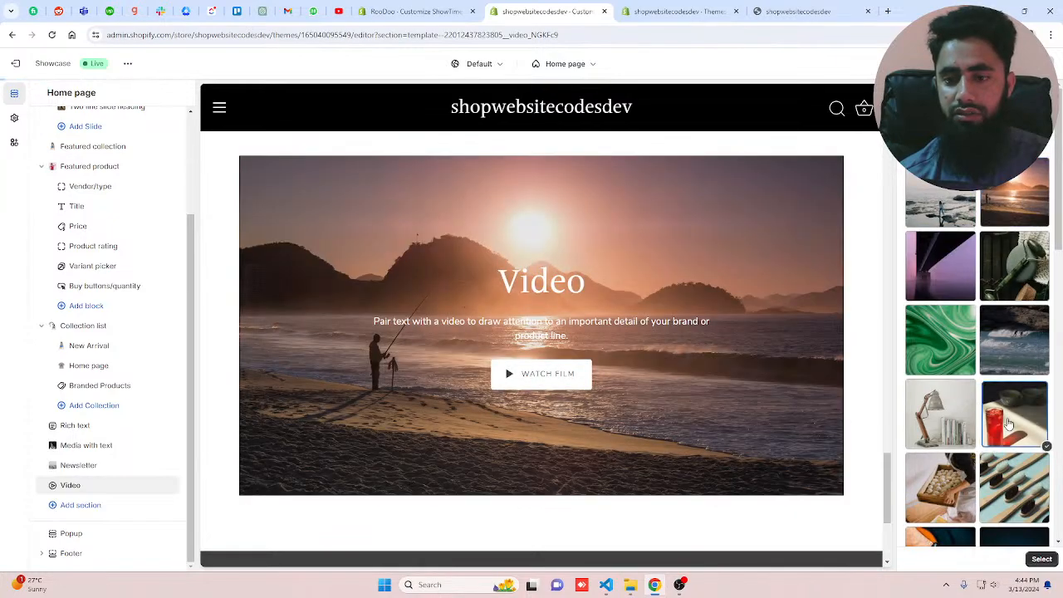
pyautogui.click(1009, 422)
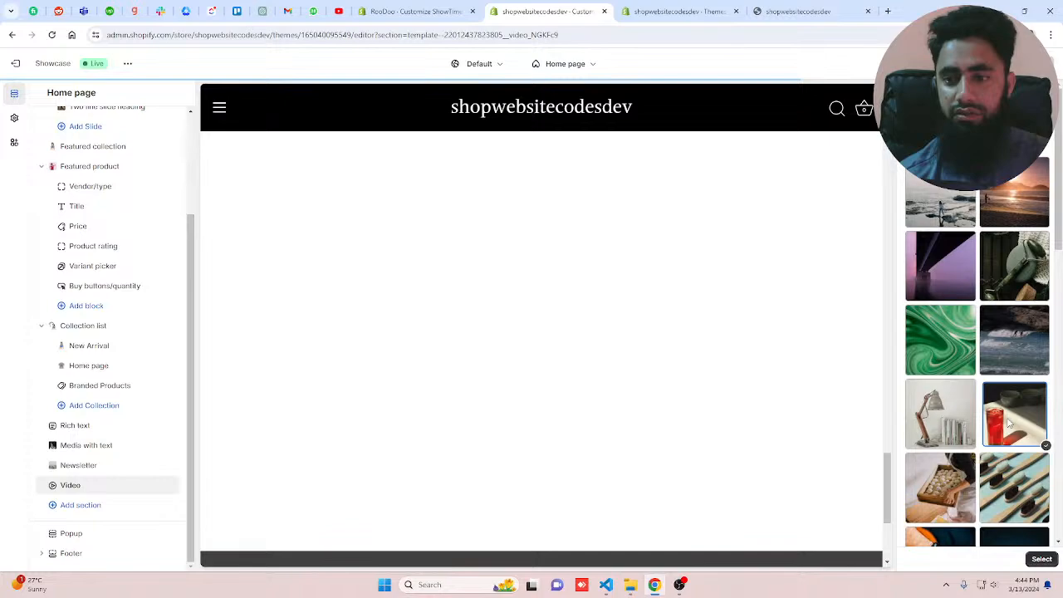
pyautogui.scroll(-5, 1009, 423)
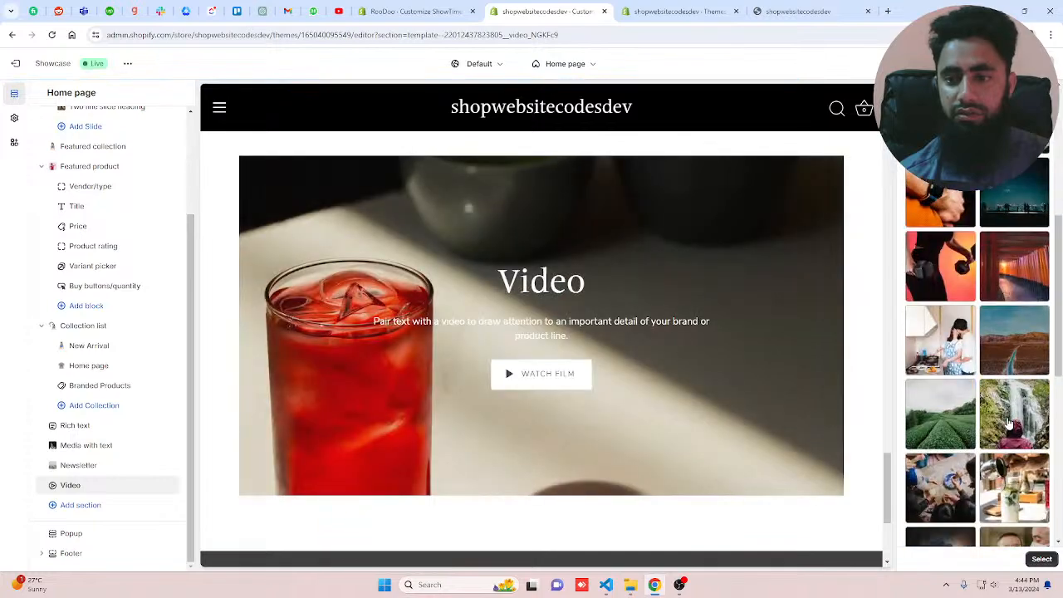
pyautogui.click(941, 340)
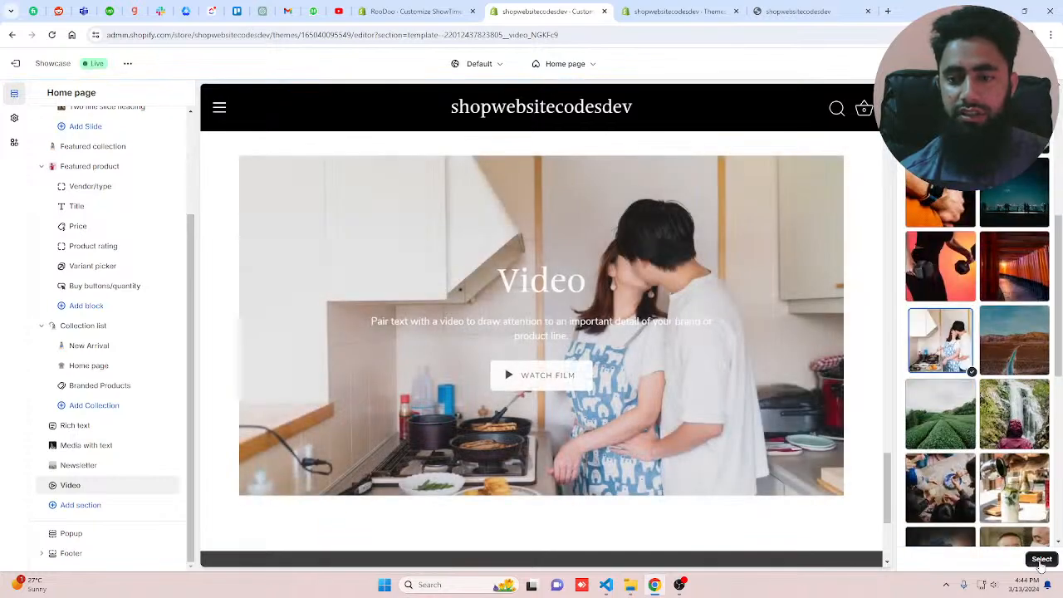
pyautogui.click(1041, 561)
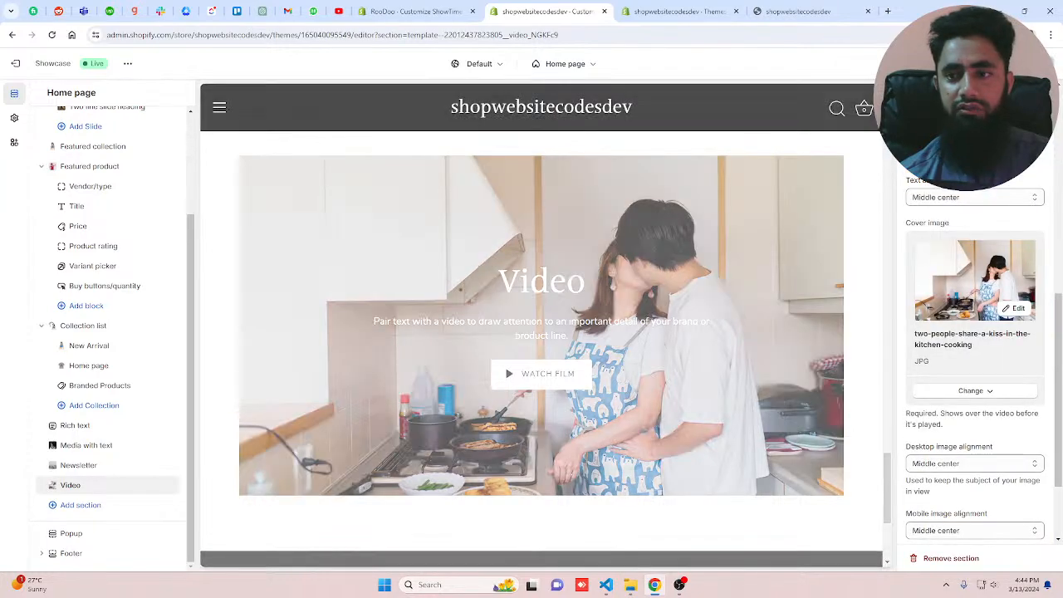
# - Replace the Video section's heading with "Clothing Brand"
pyautogui.scroll(3, 958, 439)
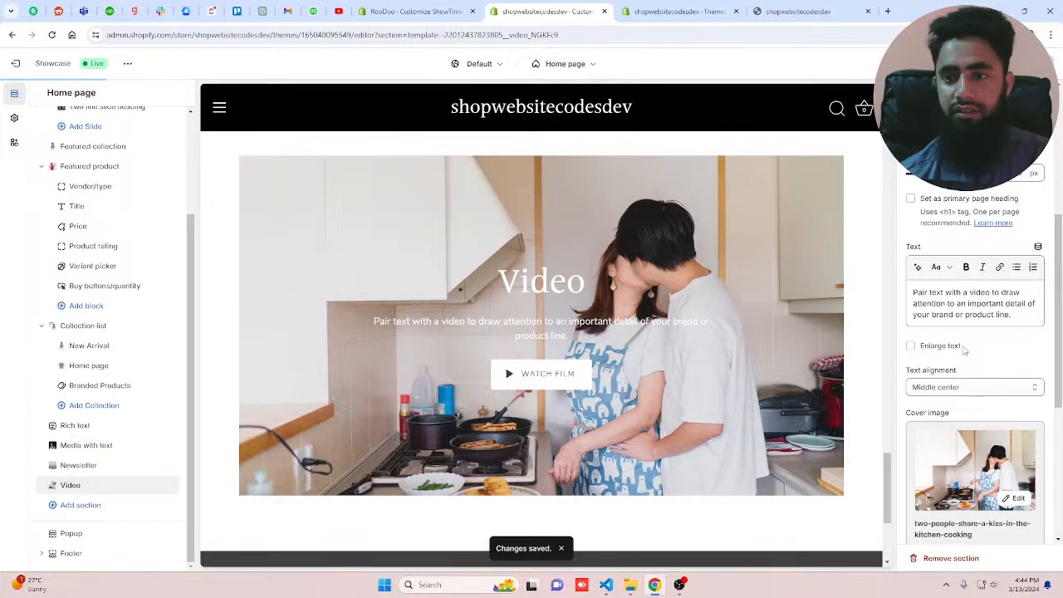
pyautogui.scroll(4, 963, 350)
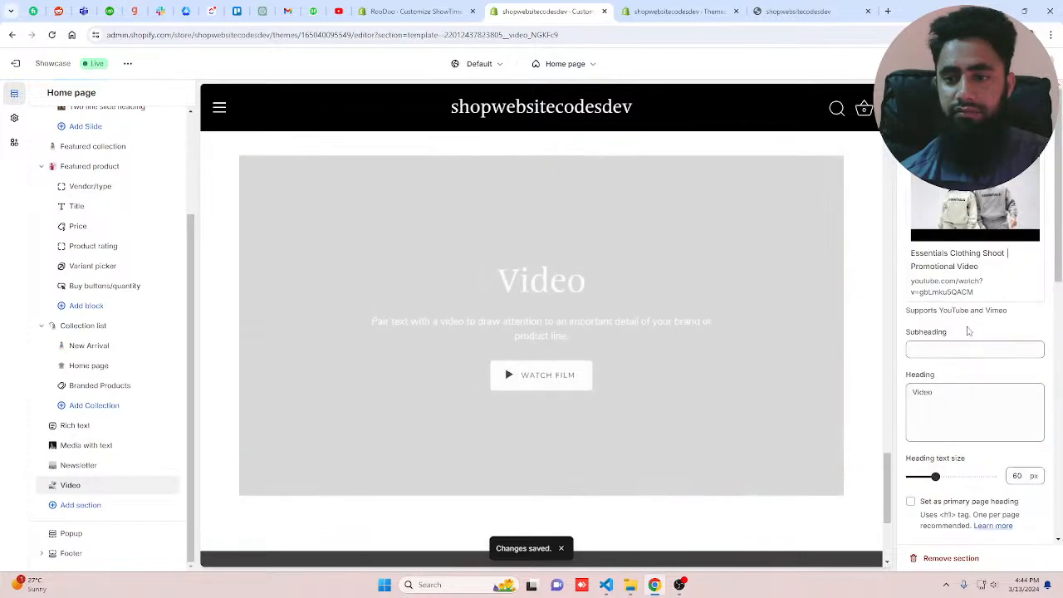
pyautogui.scroll(-2, 967, 331)
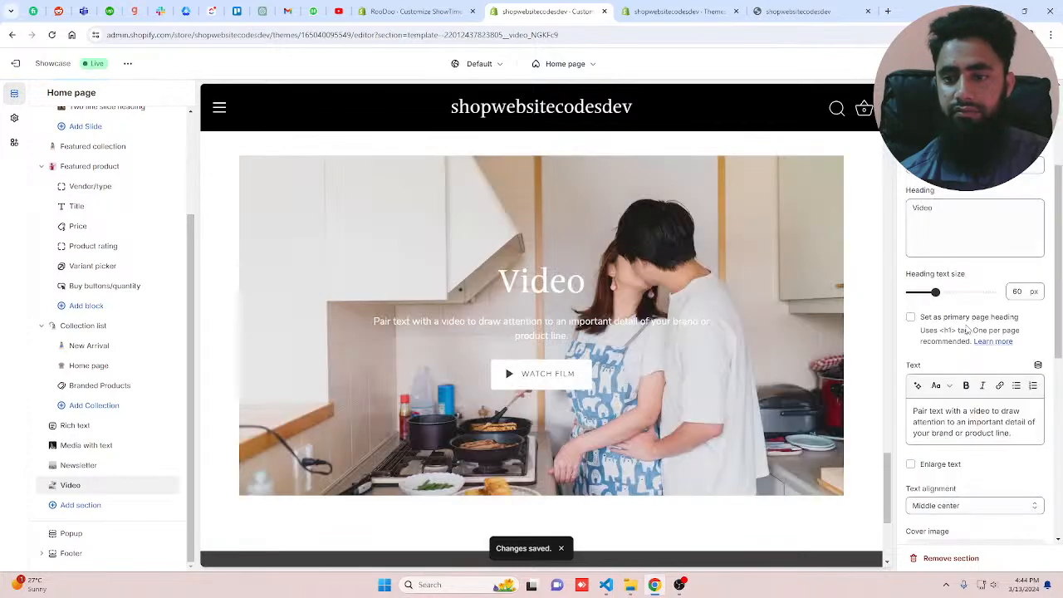
pyautogui.moveTo(935, 208); pyautogui.dragTo(896, 220)
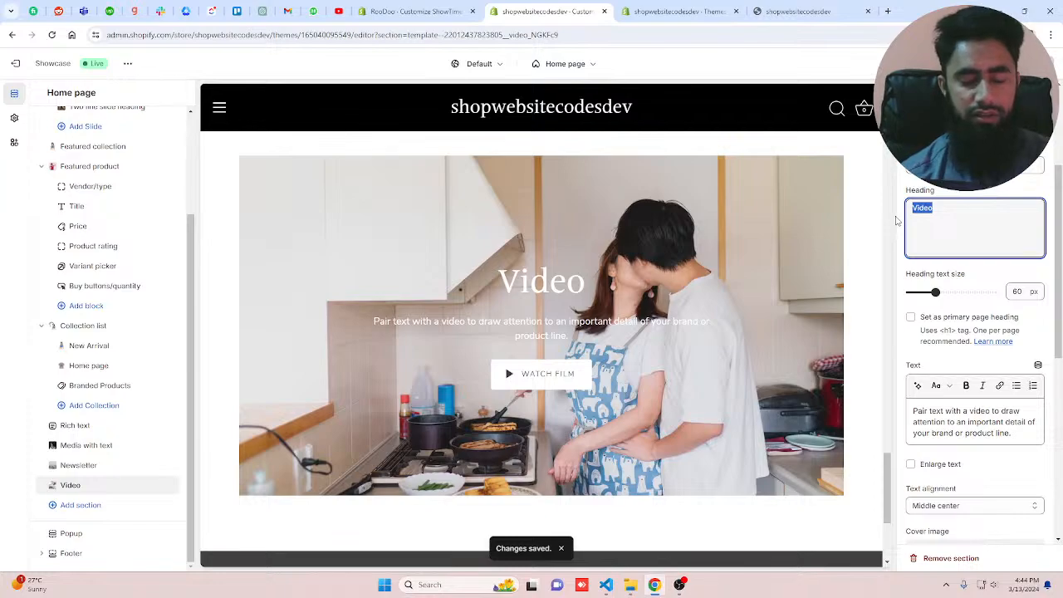
pyautogui.write('Fshion')
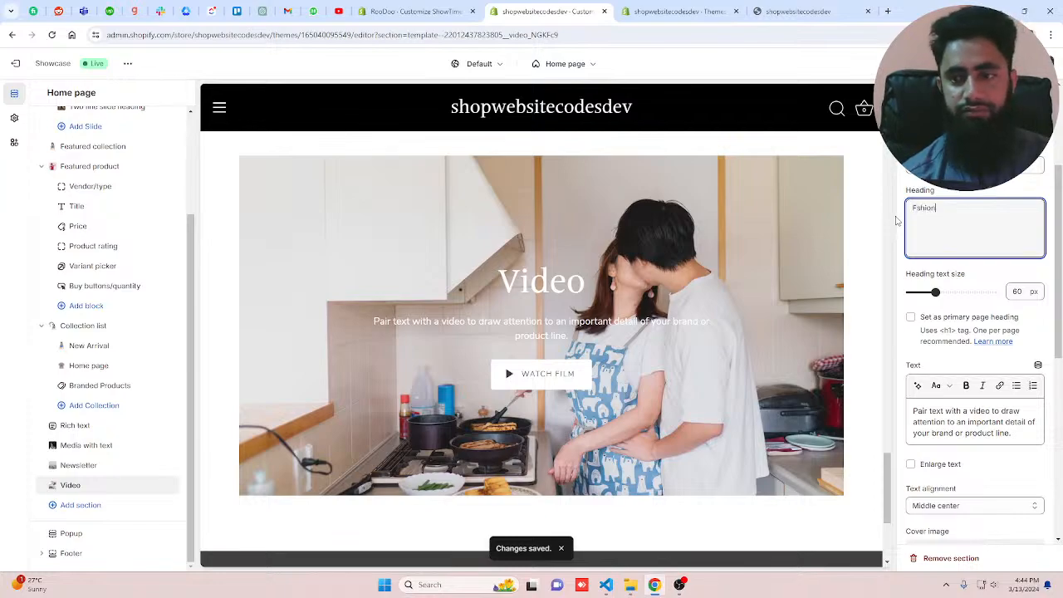
pyautogui.press('BackSpace')
pyautogui.press('BackSpace')
pyautogui.press('BackSpace')
pyautogui.press('BackSpace')
pyautogui.press('BackSpace')
pyautogui.press('BackSpace')
pyautogui.write('Clothin')
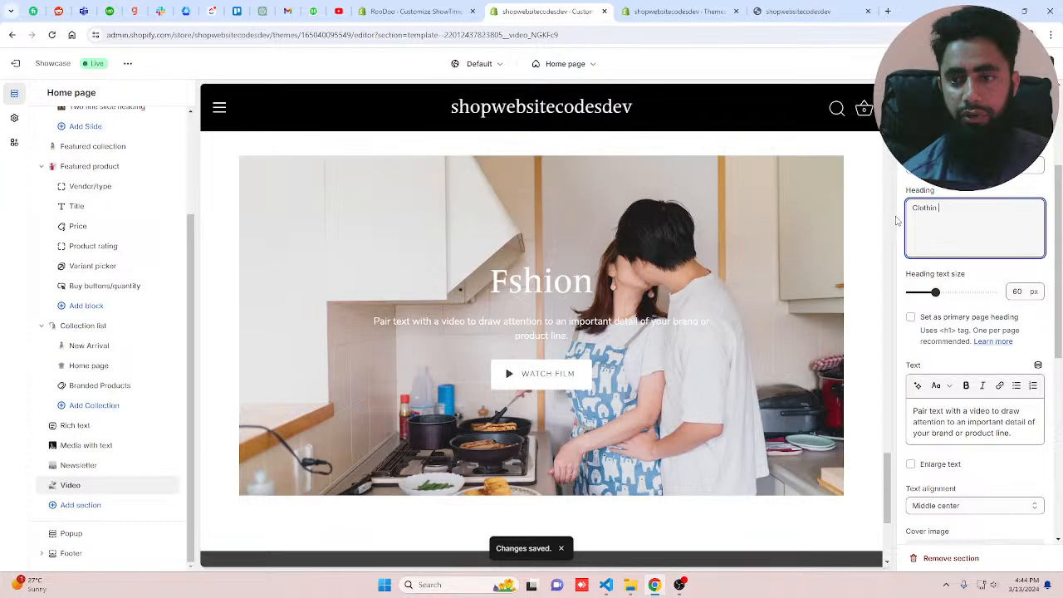
pyautogui.write('g Brand')
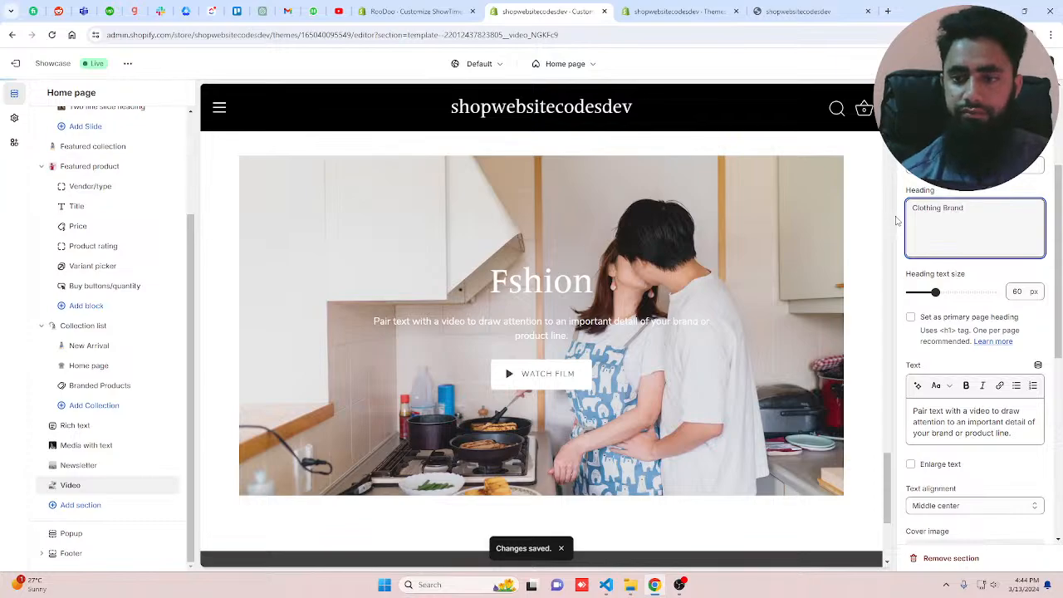
pyautogui.scroll(-5, 976, 332)
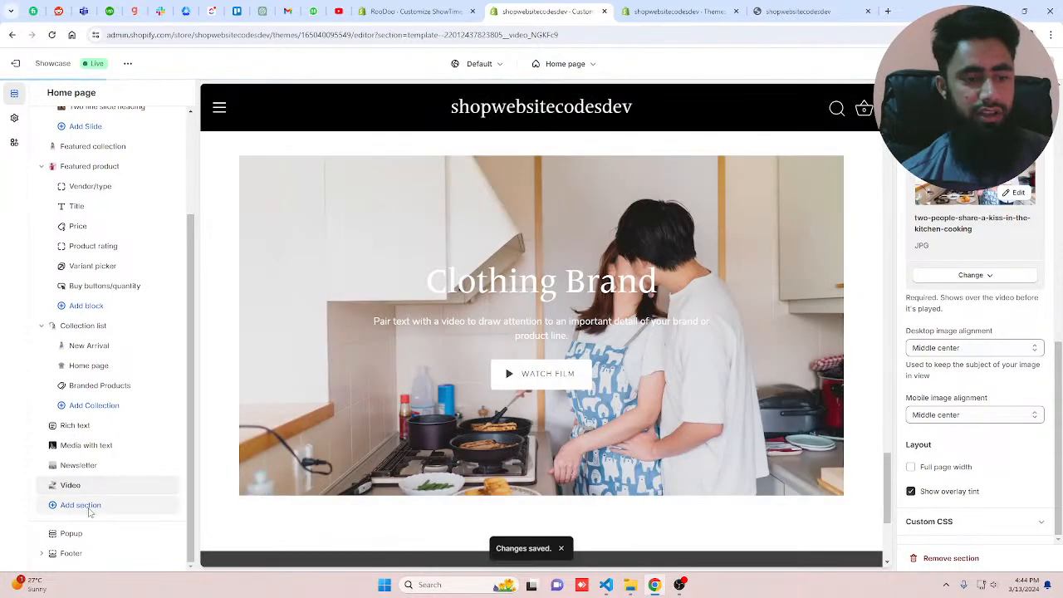
# - Add a Blog posts section below the Video section on the home page
pyautogui.click(88, 506)
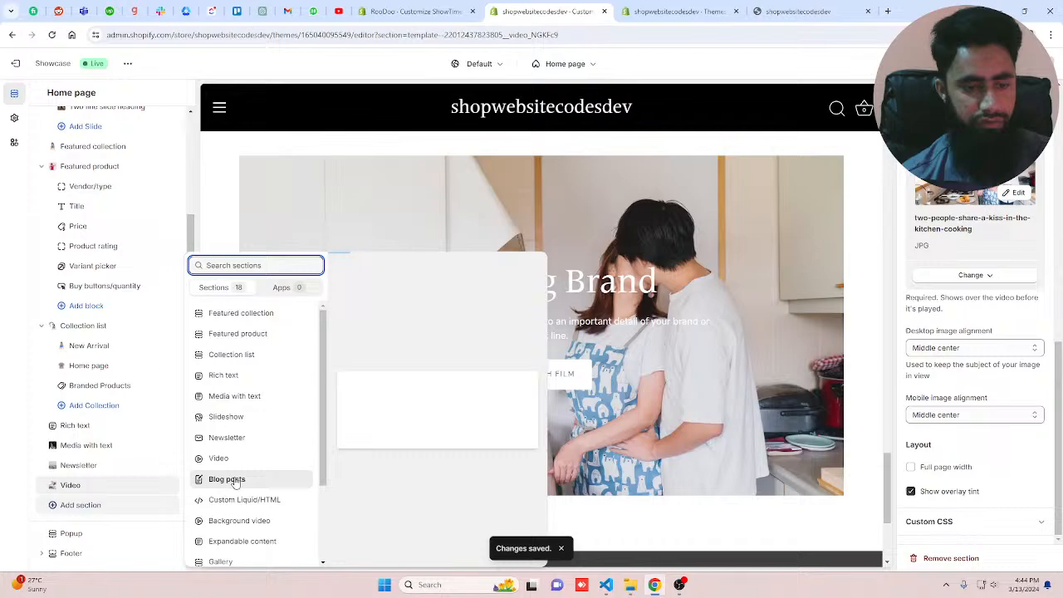
pyautogui.click(227, 479)
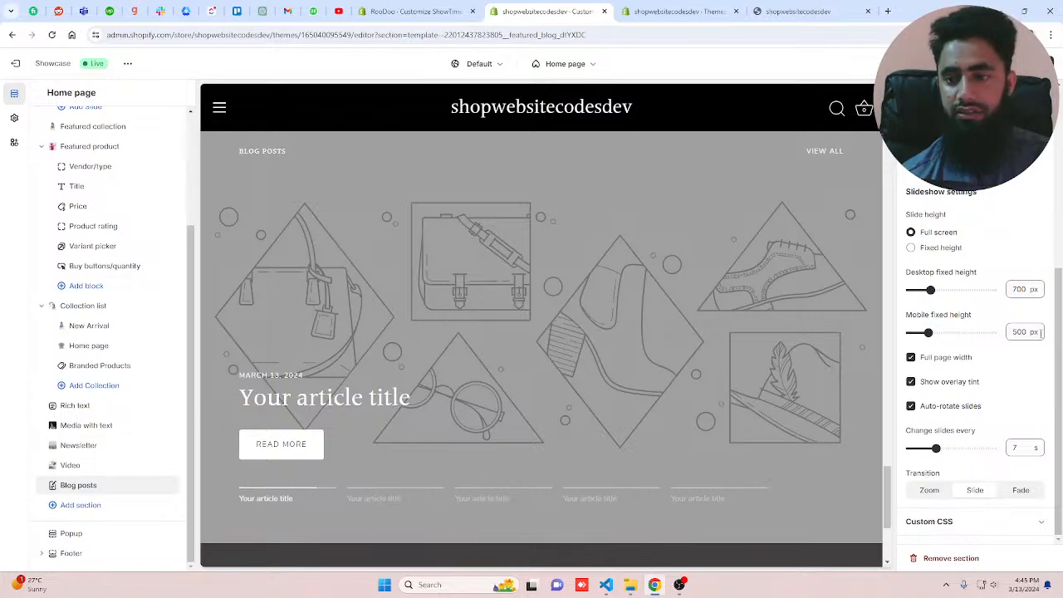
pyautogui.scroll(4, 961, 332)
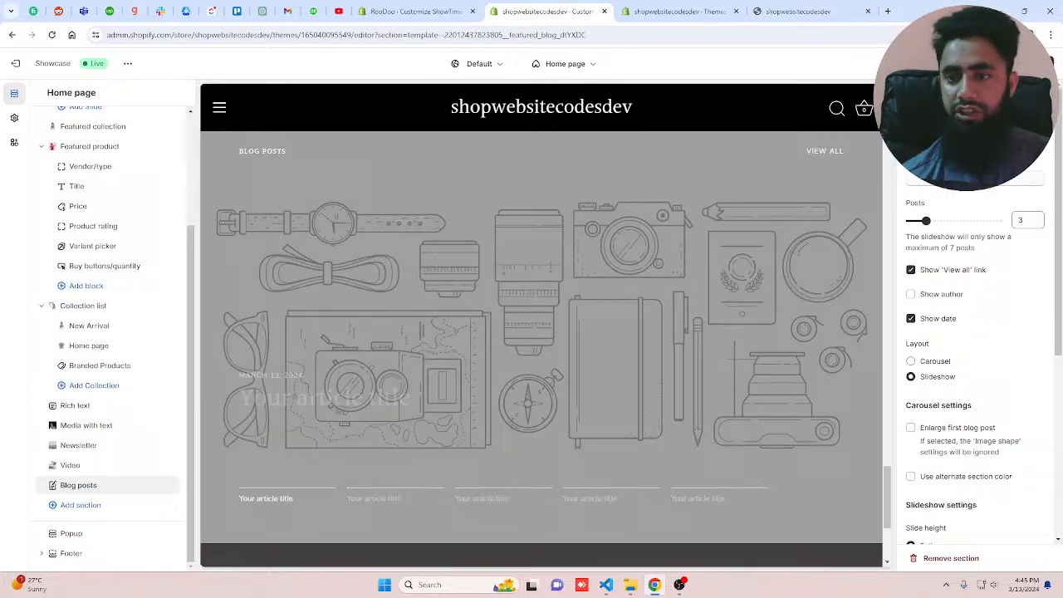
pyautogui.click(961, 178)
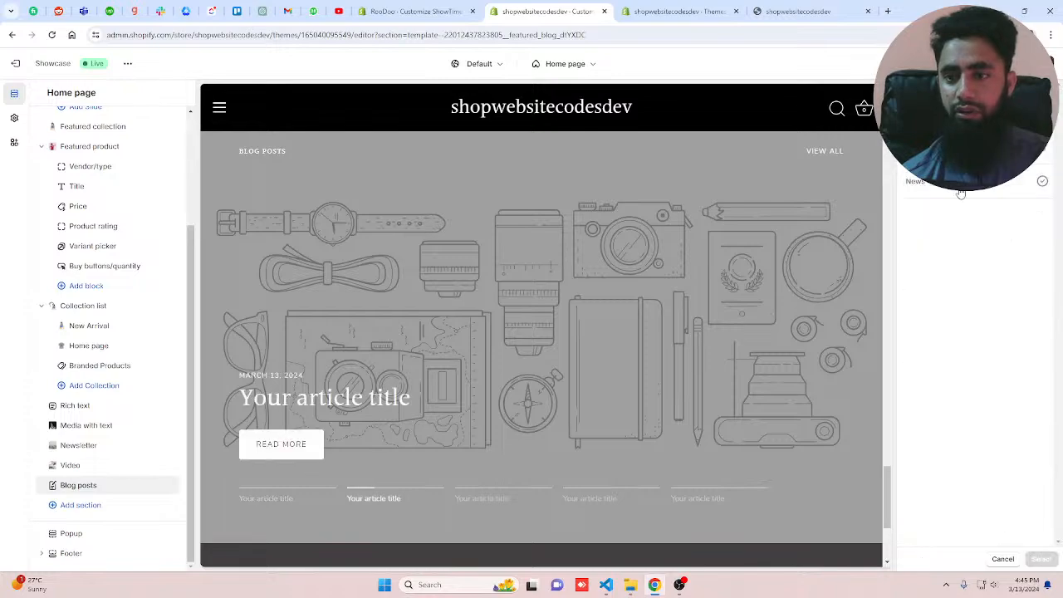
pyautogui.click(961, 182)
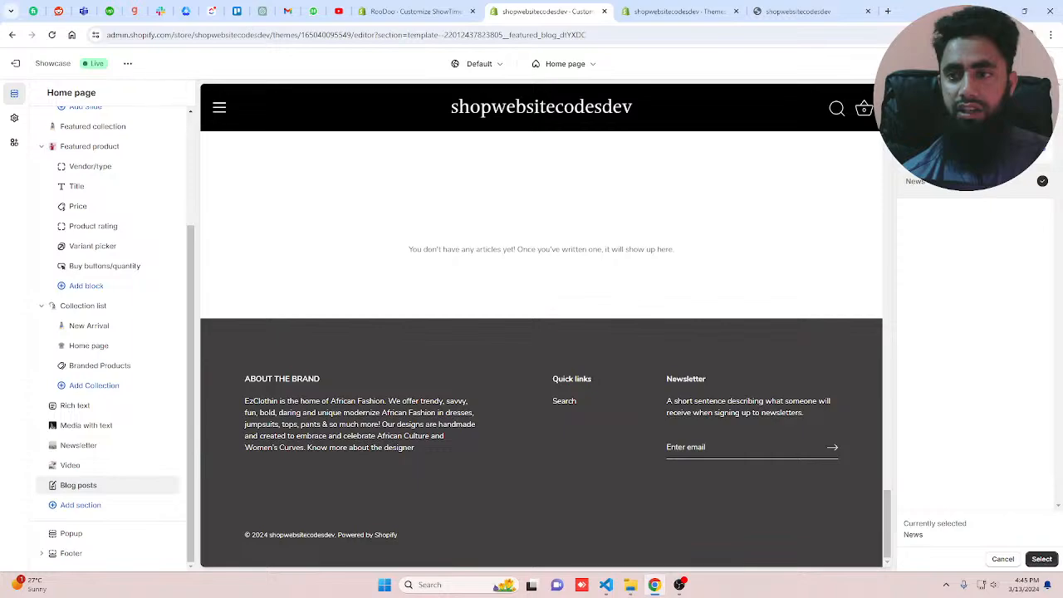
pyautogui.click(659, 427)
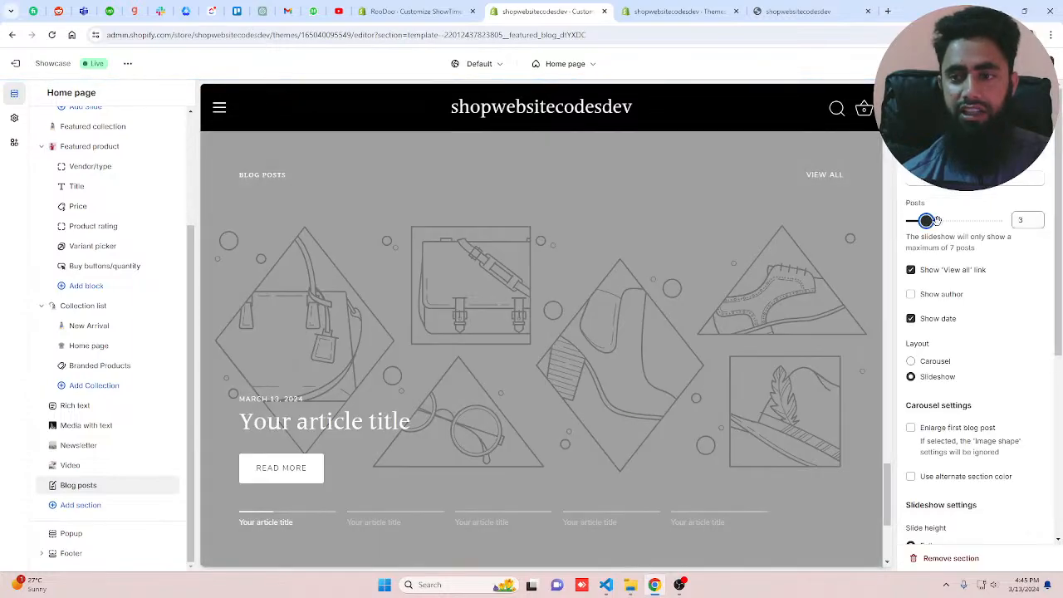
# - Set the Blog posts section to 7 posts and add a Custom Liquid/HTML section below it
pyautogui.moveTo(926, 221); pyautogui.dragTo(958, 220)
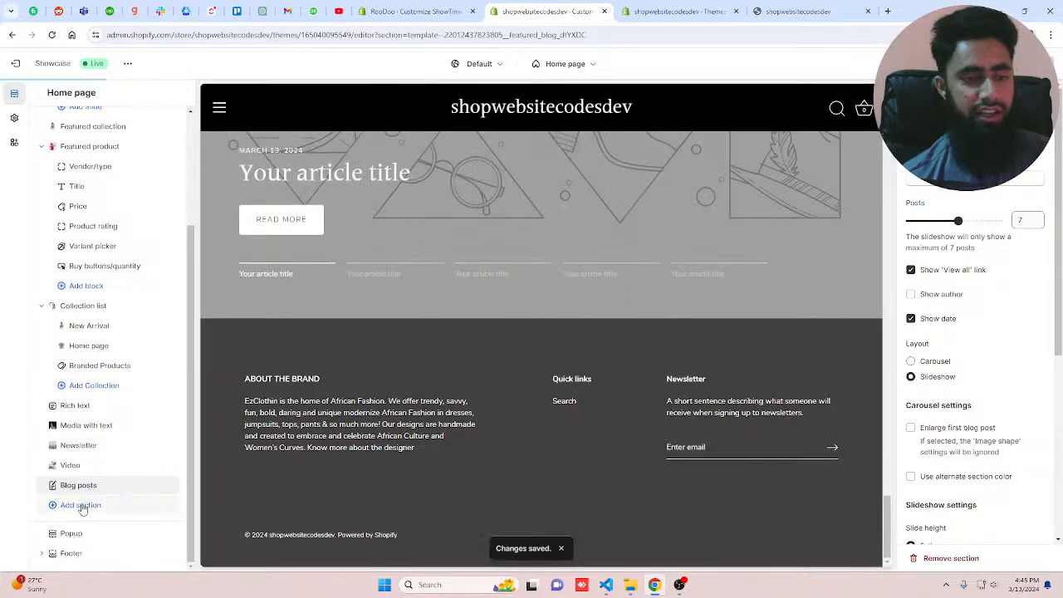
pyautogui.click(81, 505)
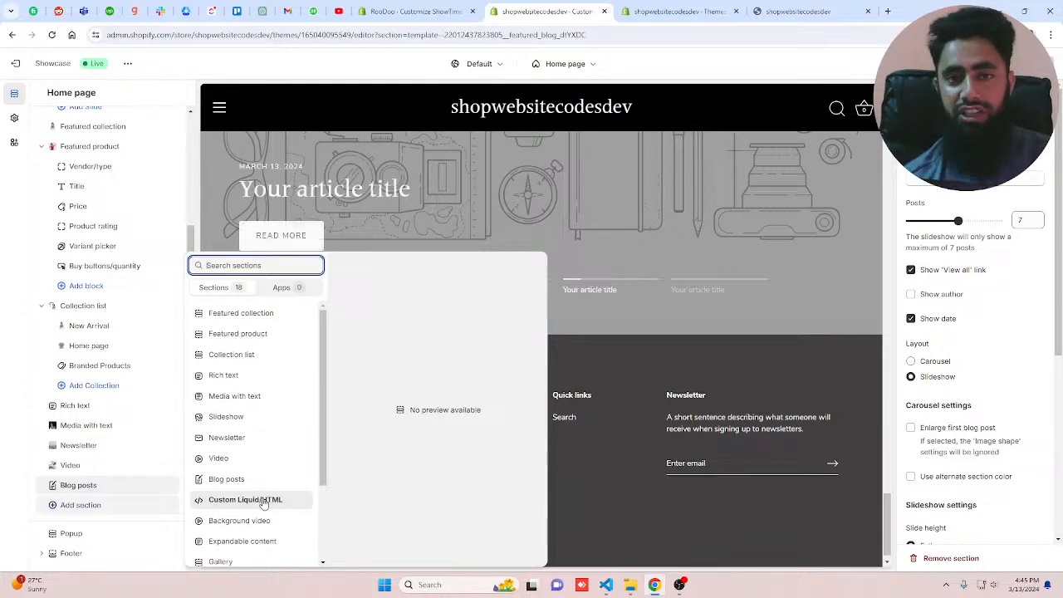
pyautogui.press('Escape')
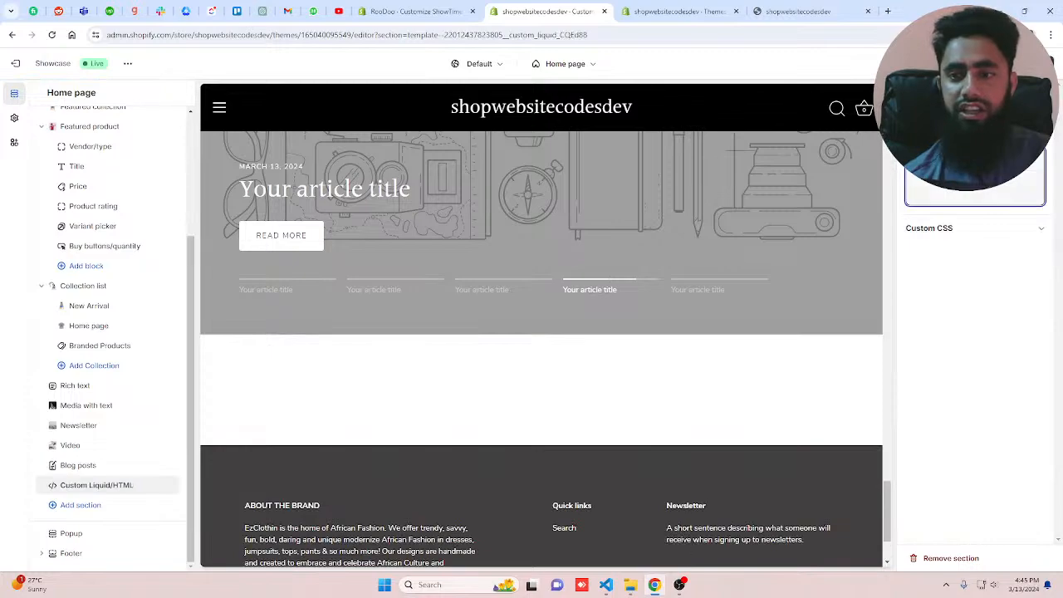
# - Search Google Images for "top brands" in a new browser tab and look through the results for a brand logo picture
pyautogui.click(888, 11)
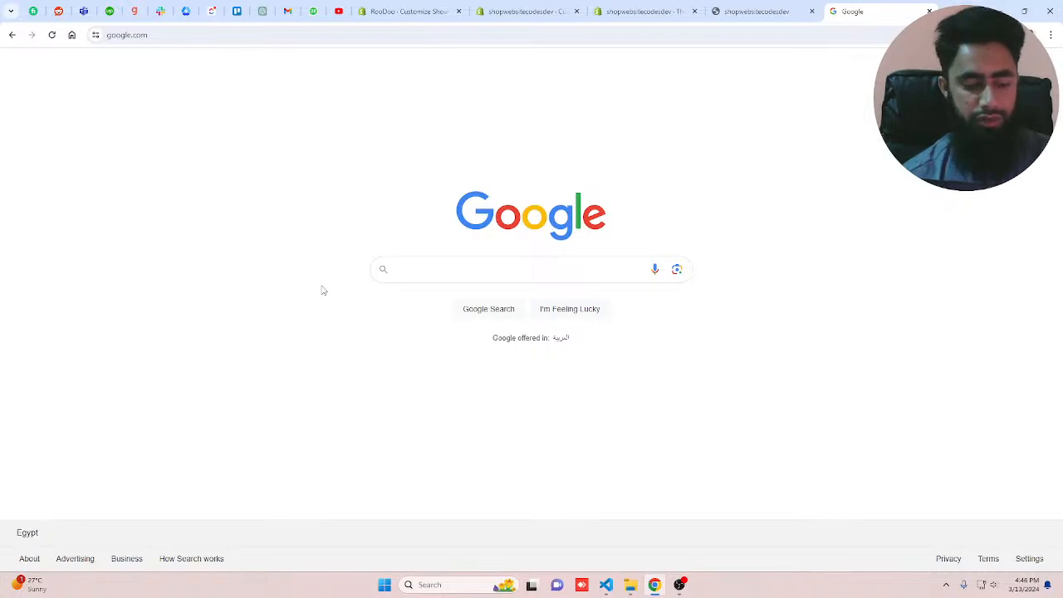
pyautogui.write('top brands')
pyautogui.press('Return')
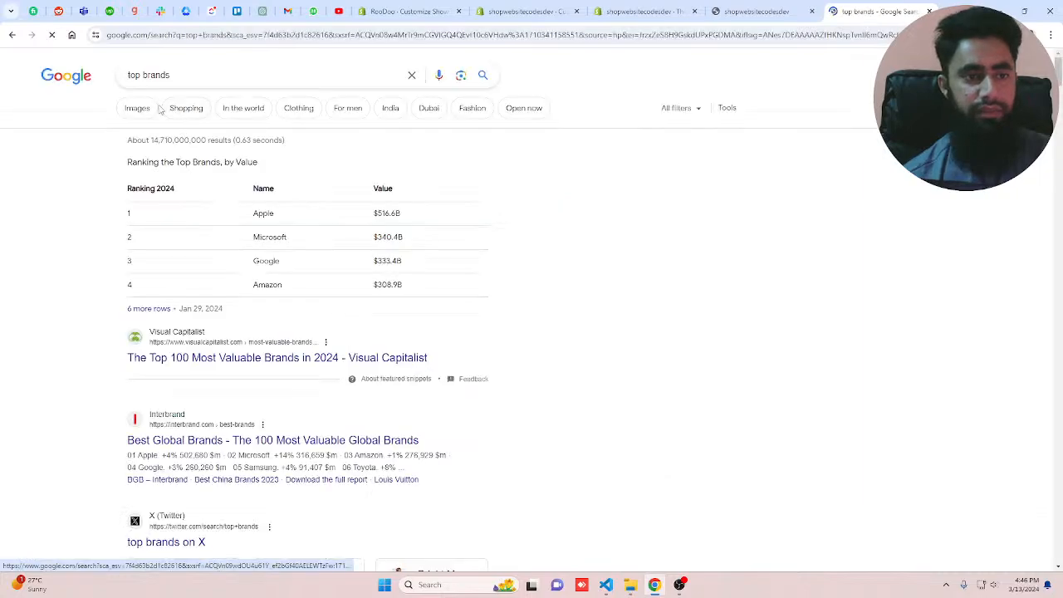
pyautogui.click(157, 108)
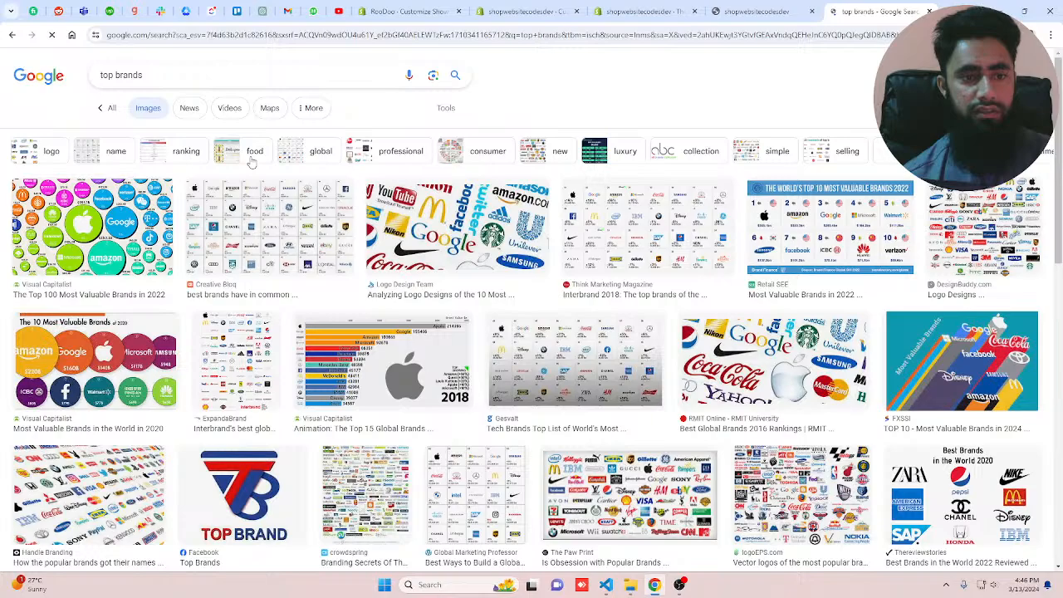
pyautogui.scroll(-10, 693, 349)
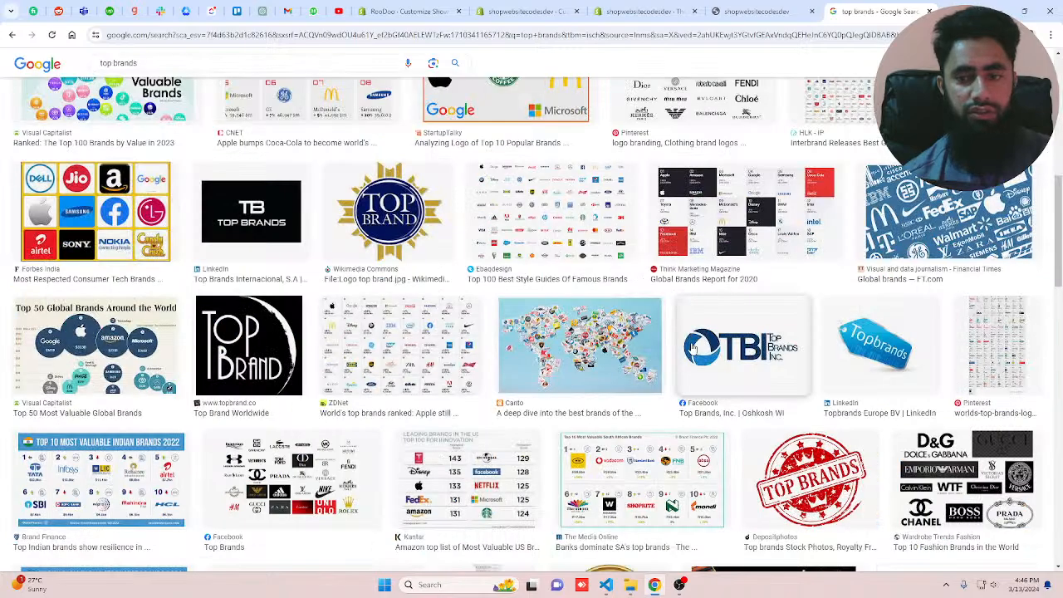
pyautogui.scroll(-3, 693, 348)
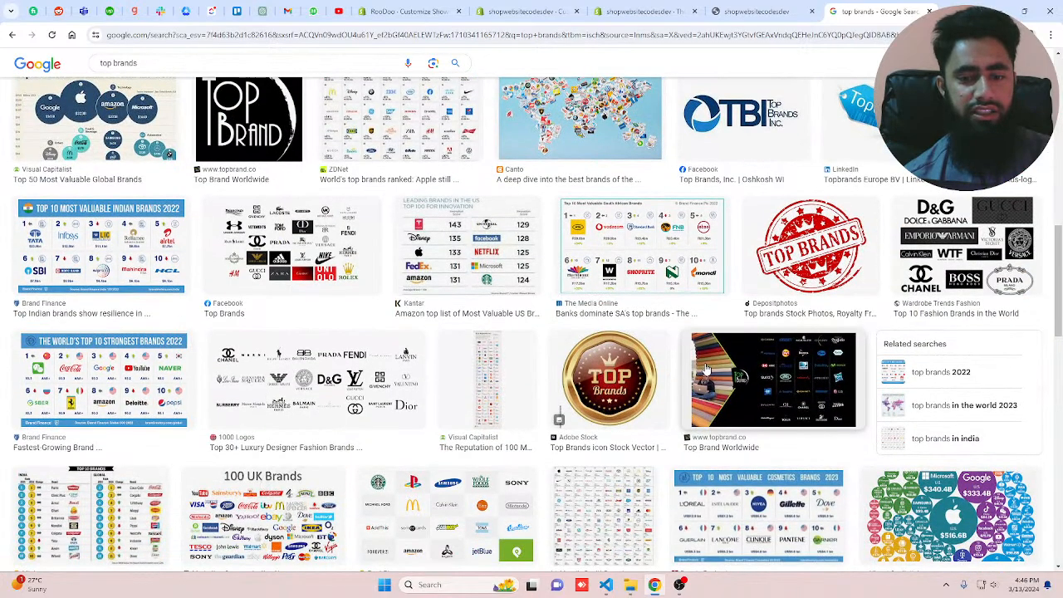
pyautogui.scroll(-5, 706, 368)
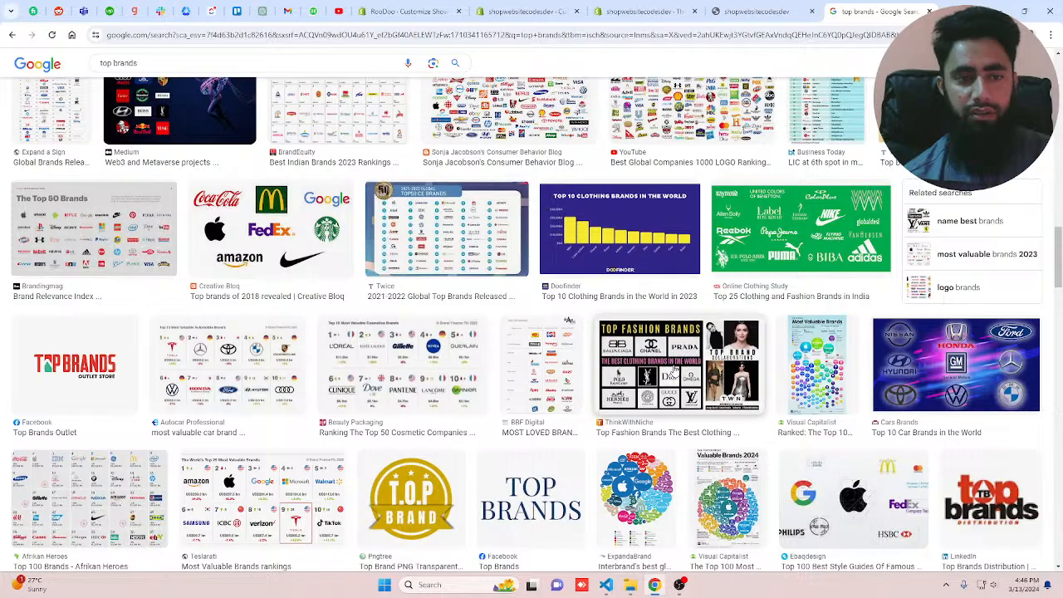
pyautogui.scroll(-2, 668, 348)
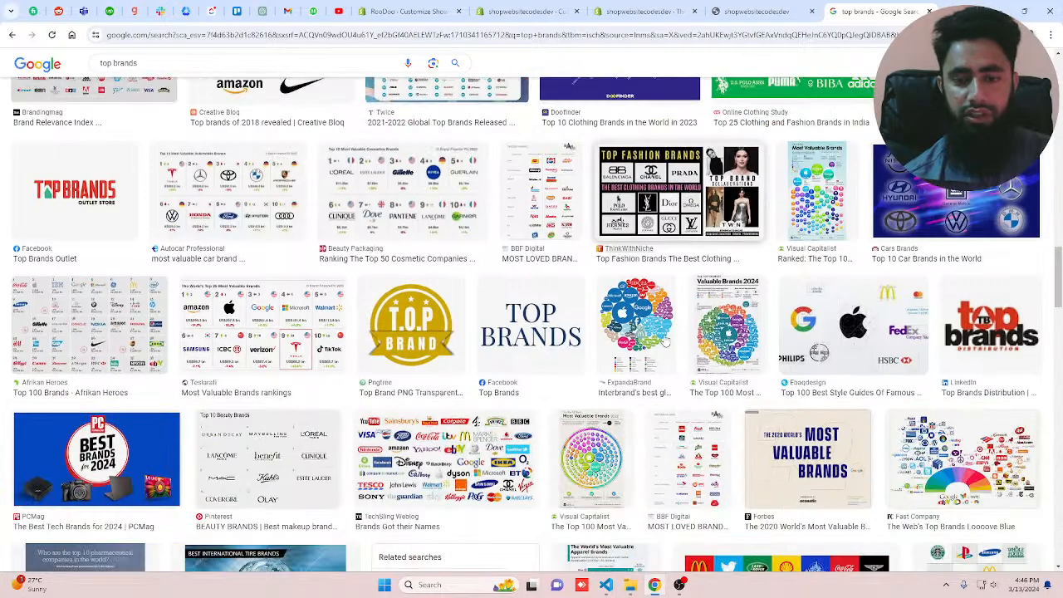
pyautogui.scroll(-3, 667, 343)
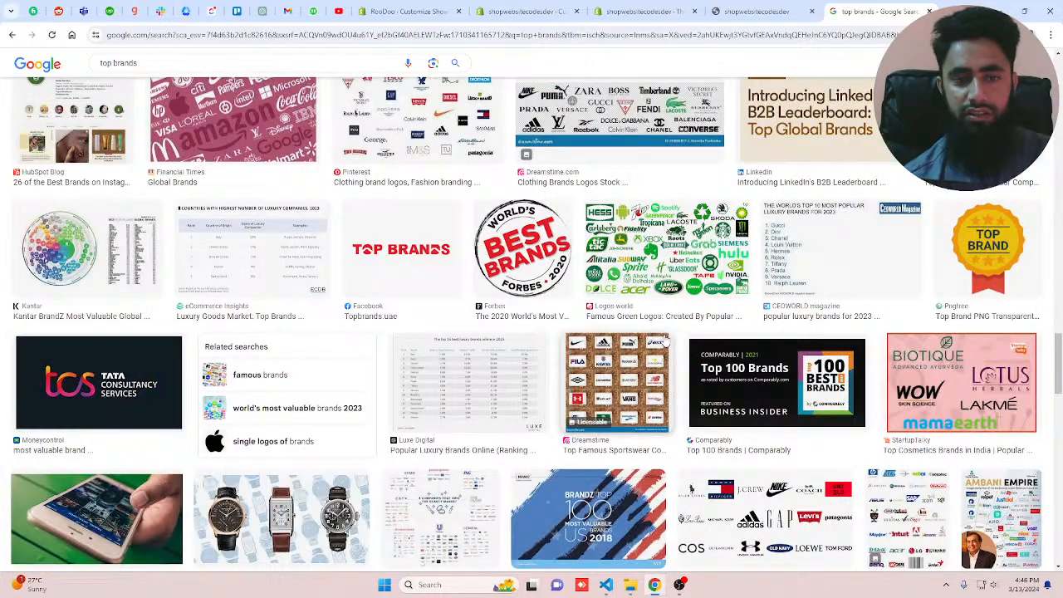
pyautogui.scroll(-4, 666, 340)
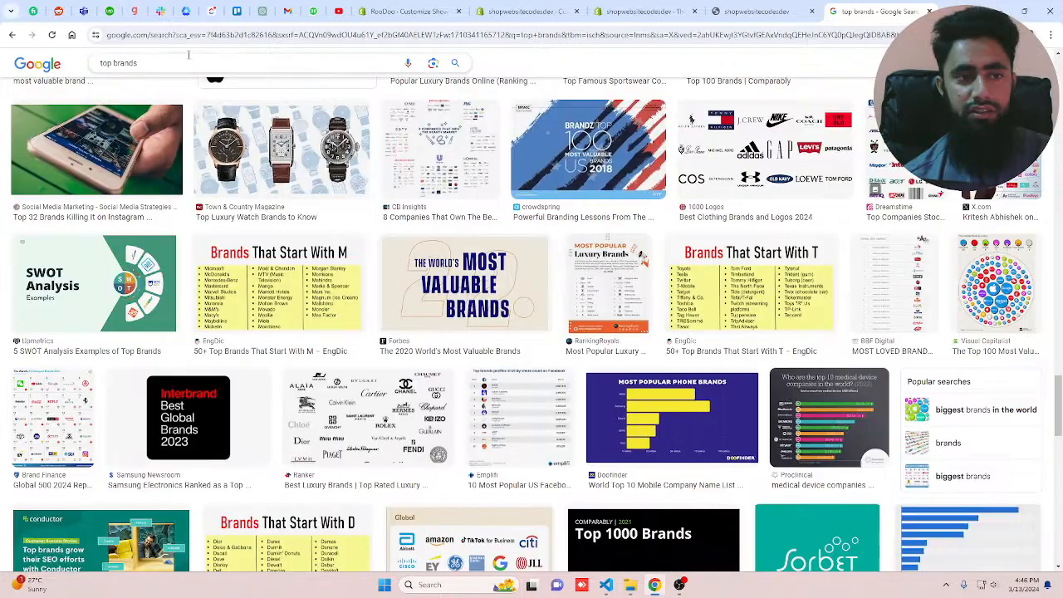
# - Refine the image search to "top brands bar" and look through the results
pyautogui.click(145, 66)
pyautogui.write('ba')
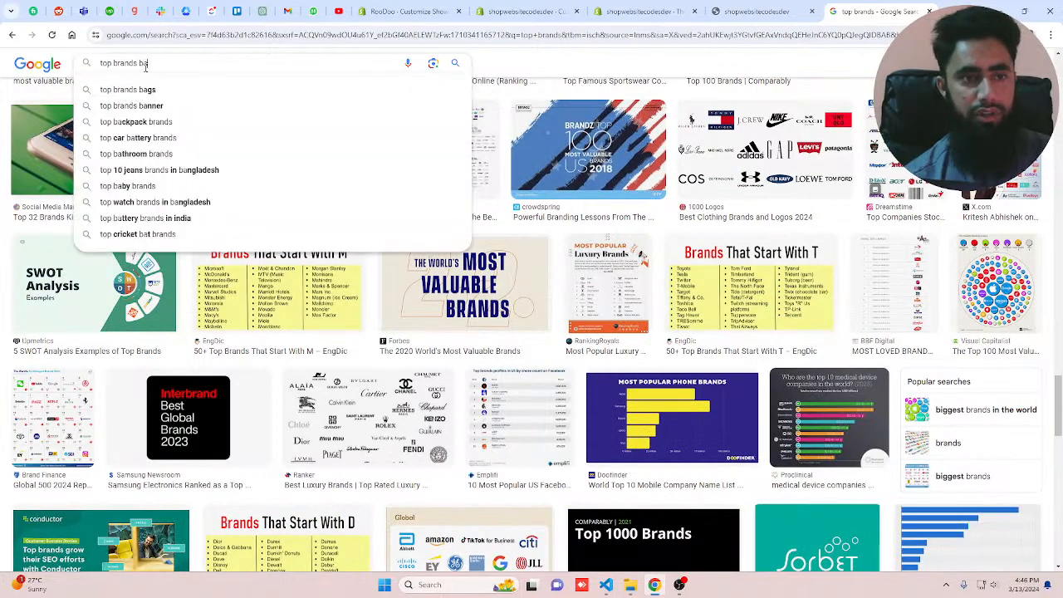
pyautogui.write('r')
pyautogui.press('Return')
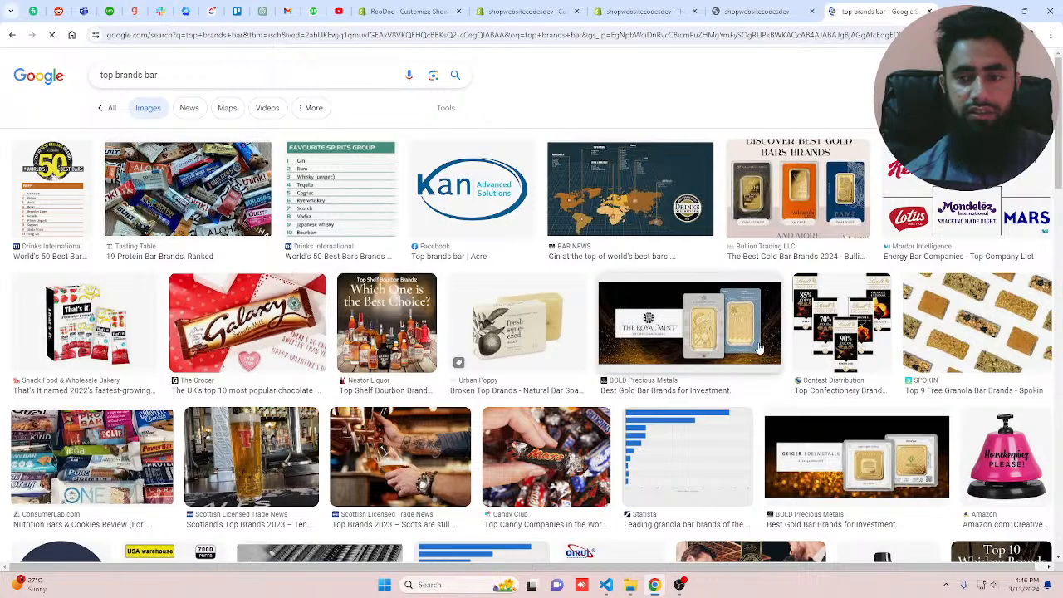
pyautogui.scroll(-10, 758, 349)
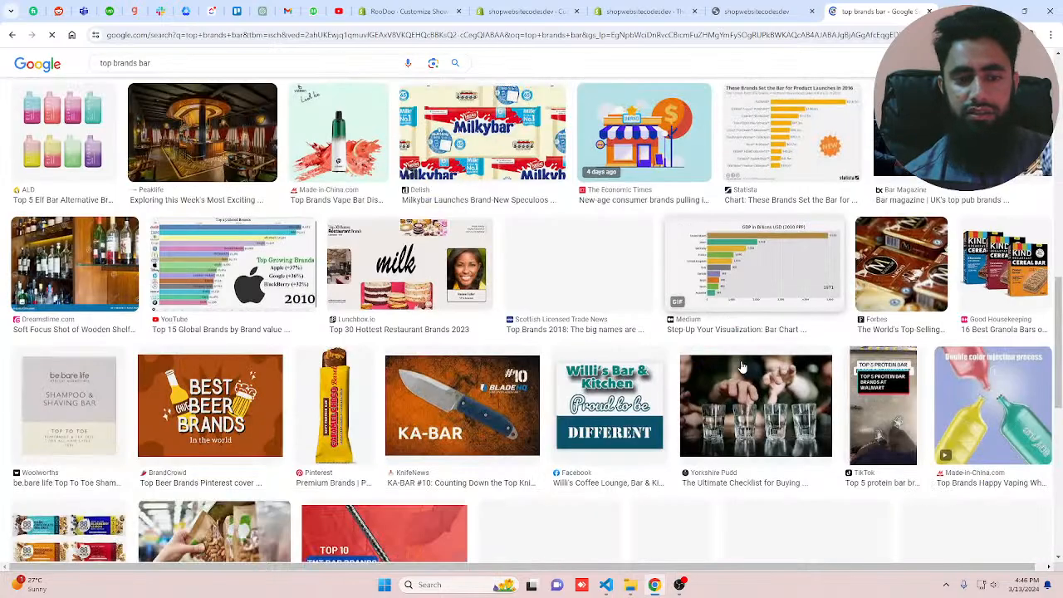
pyautogui.scroll(-10, 743, 366)
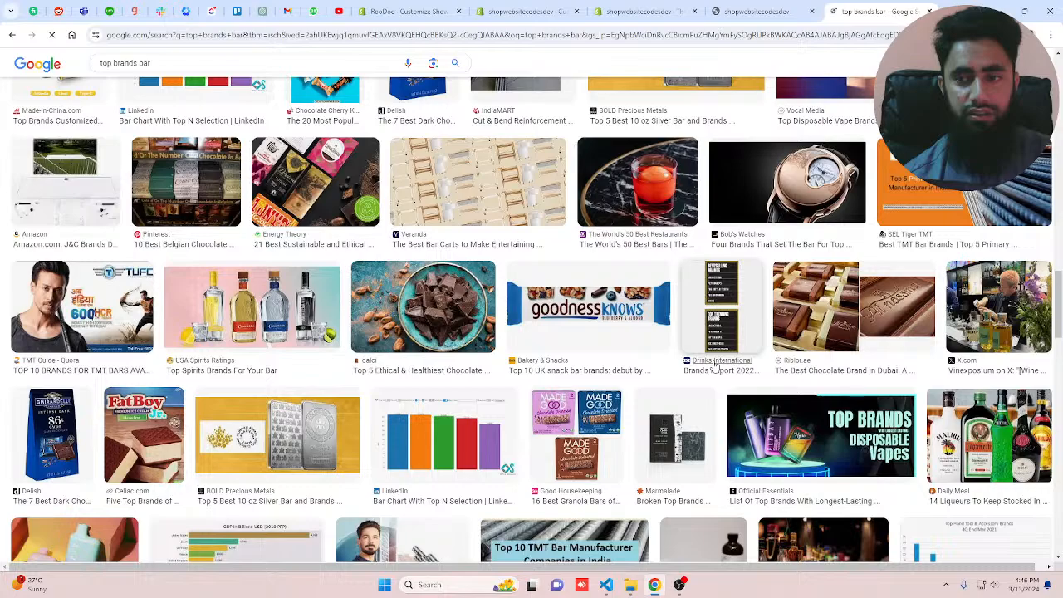
pyautogui.scroll(-3, 716, 366)
pyautogui.scroll(-2, 429, 362)
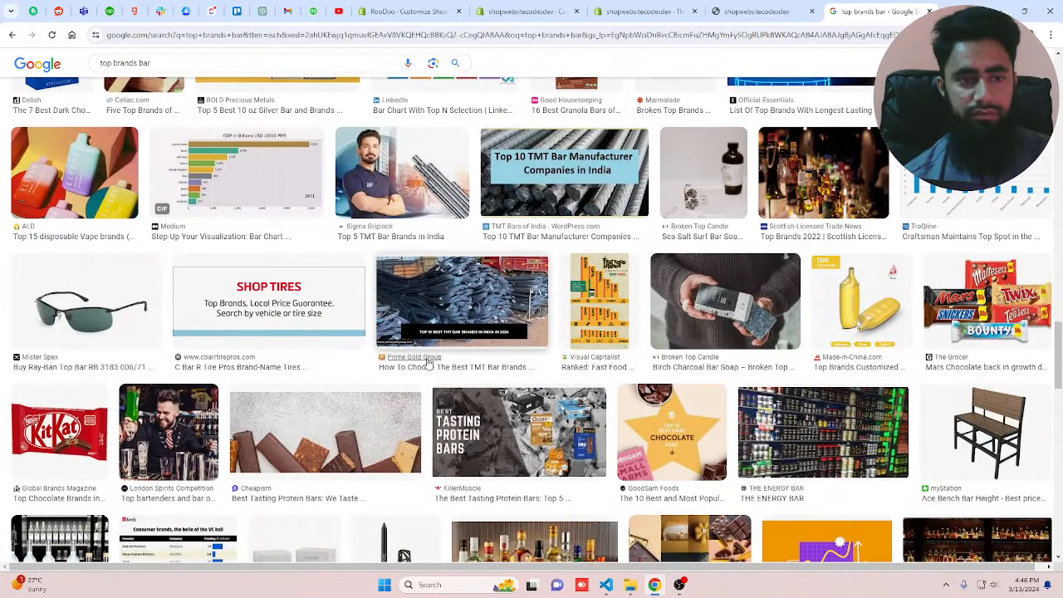
pyautogui.scroll(20, 429, 362)
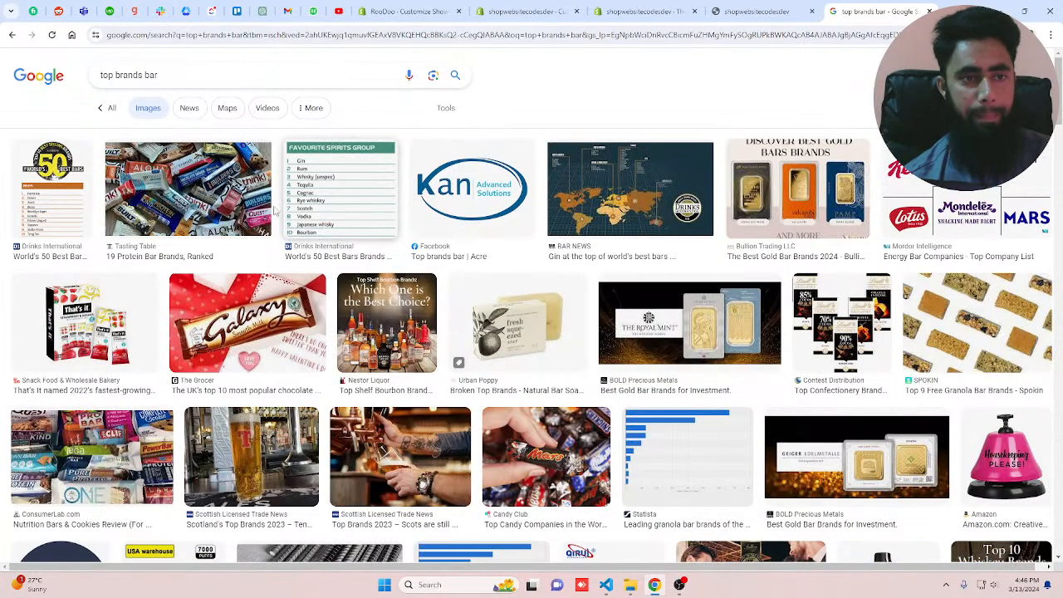
# - Change the image search to "top brands logos" and look through the brand logo images
pyautogui.click(149, 83)
pyautogui.press('BackSpace')
pyautogui.press('BackSpace')
pyautogui.press('BackSpace')
pyautogui.write('log')
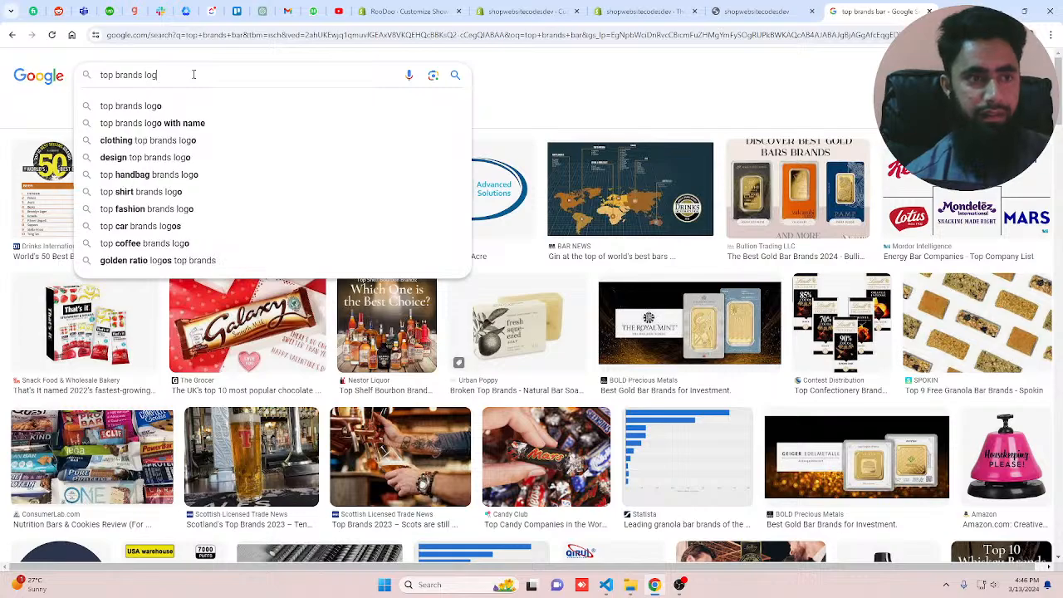
pyautogui.write('os')
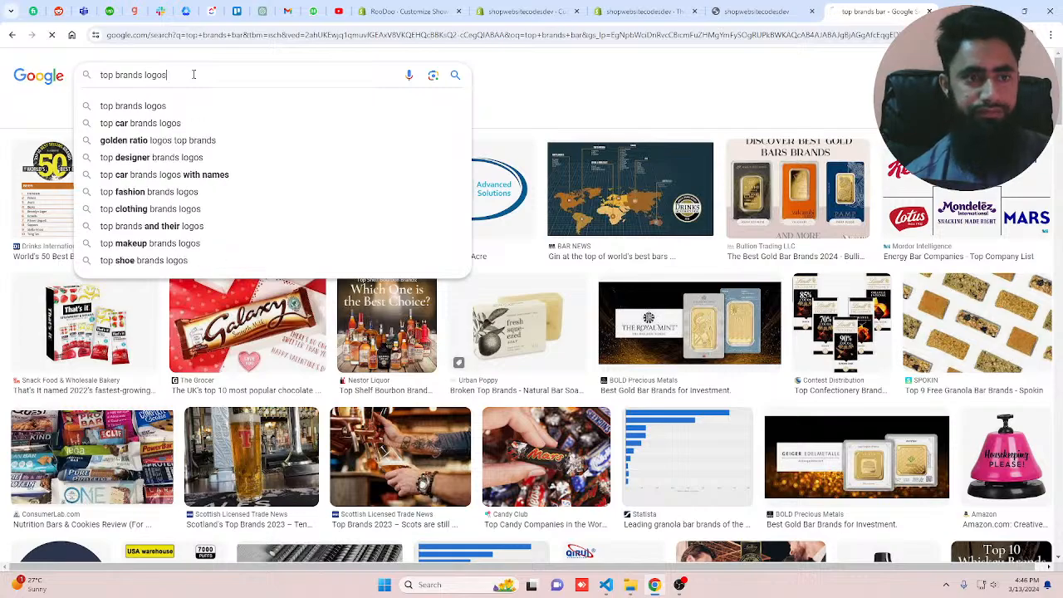
pyautogui.press('Return')
pyautogui.scroll(-2, 822, 373)
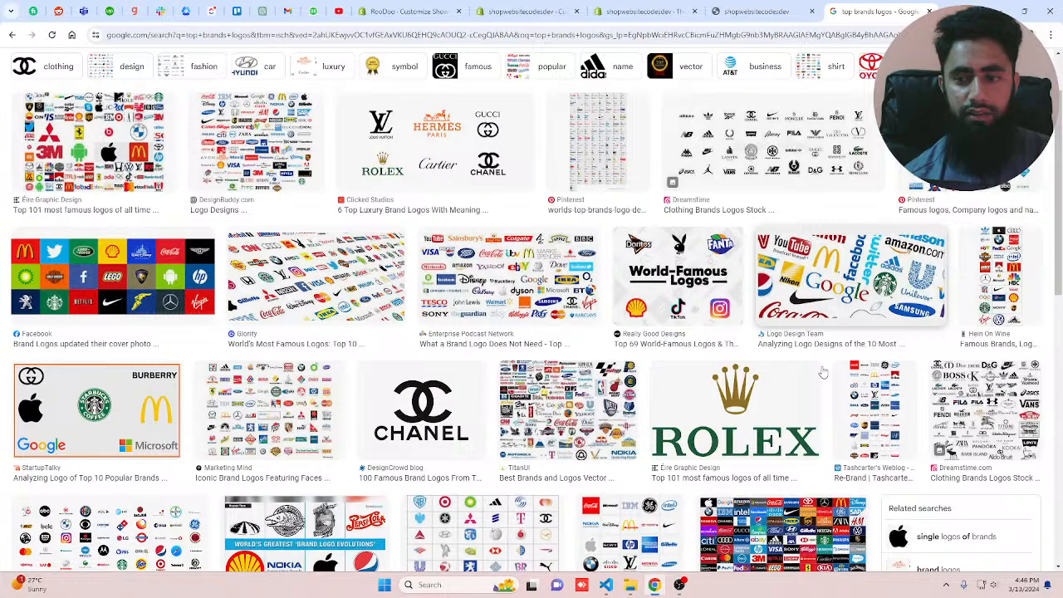
# - Open the Branding Compass top US brands picture from the image results in its own tab and copy its address
pyautogui.scroll(-3, 822, 373)
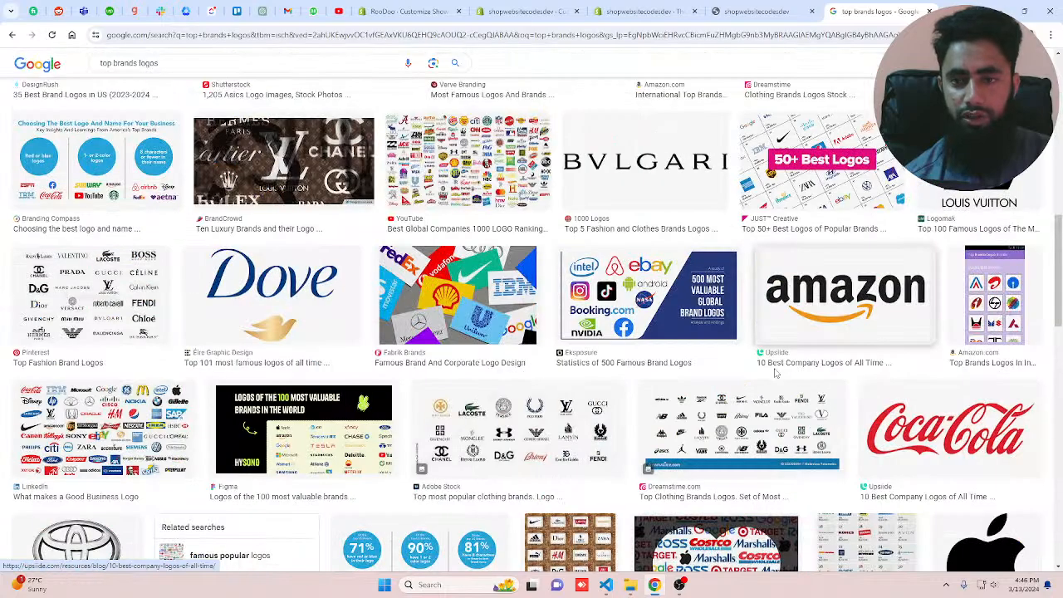
pyautogui.scroll(-4, 775, 373)
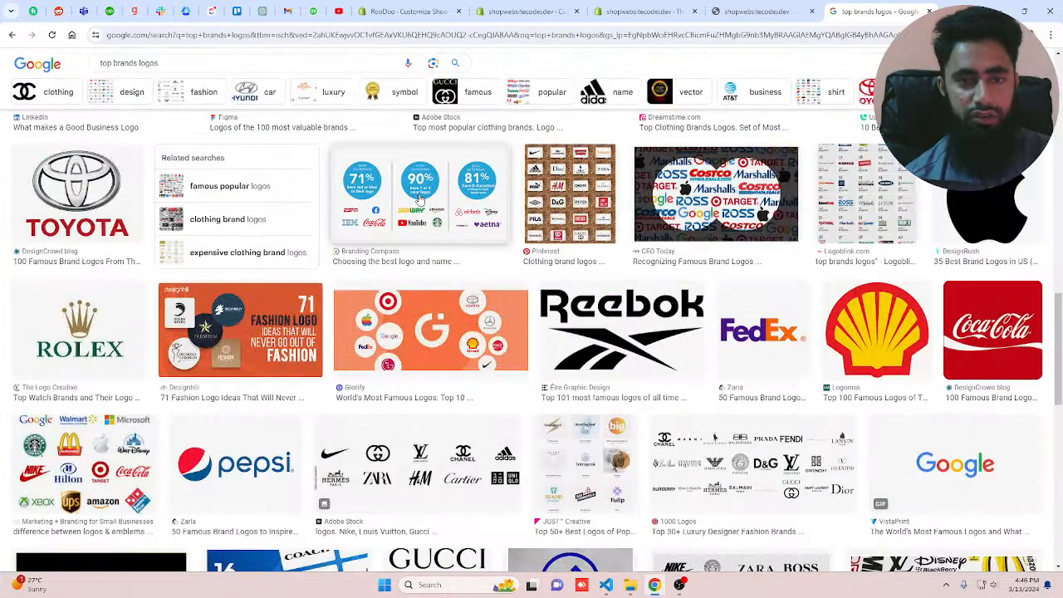
pyautogui.click(420, 200)
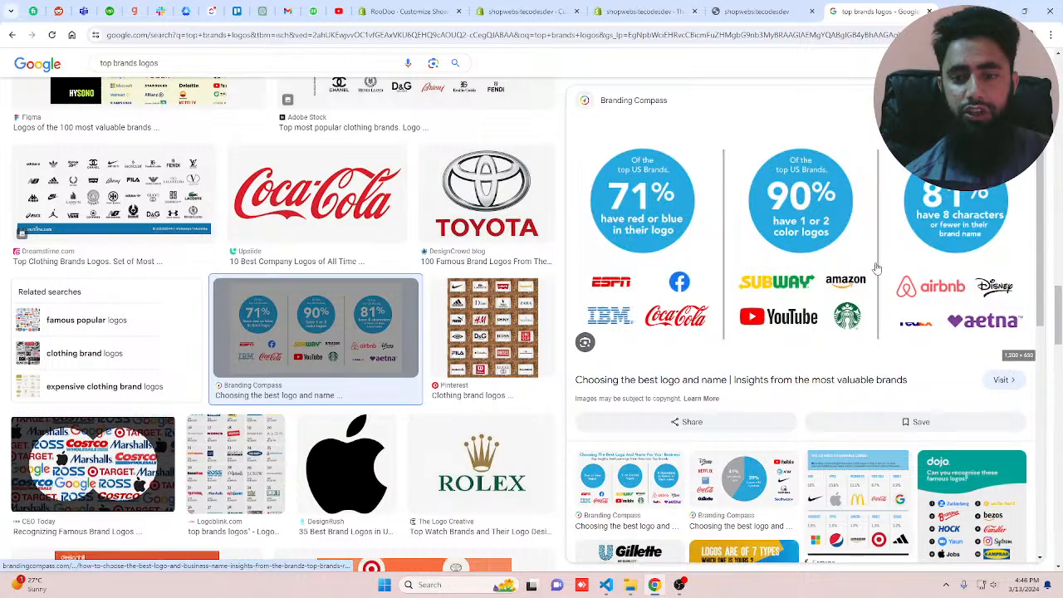
pyautogui.rightClick(822, 206)
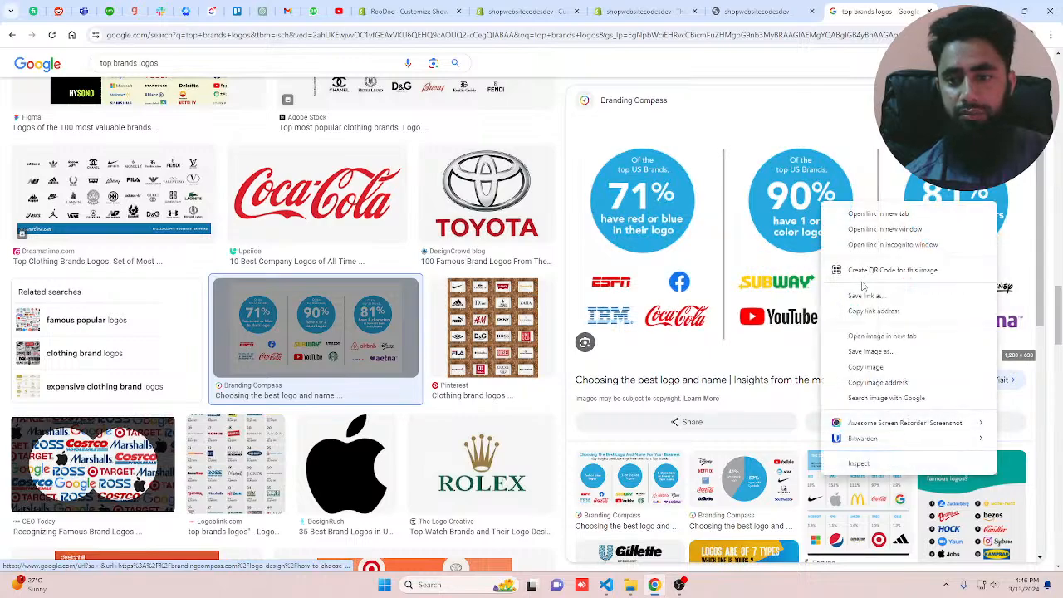
pyautogui.click(872, 335)
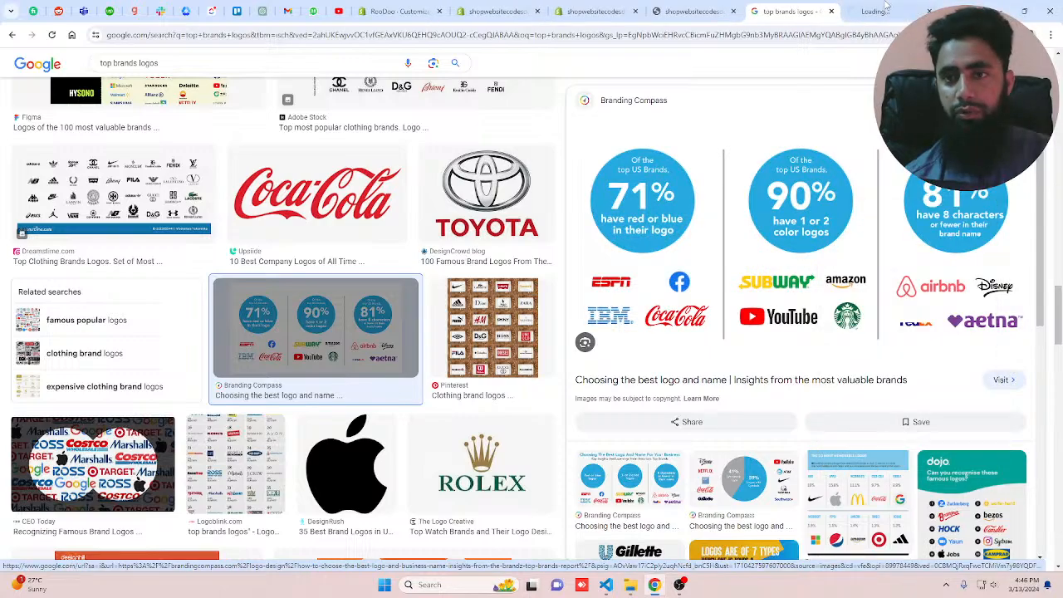
pyautogui.click(877, 11)
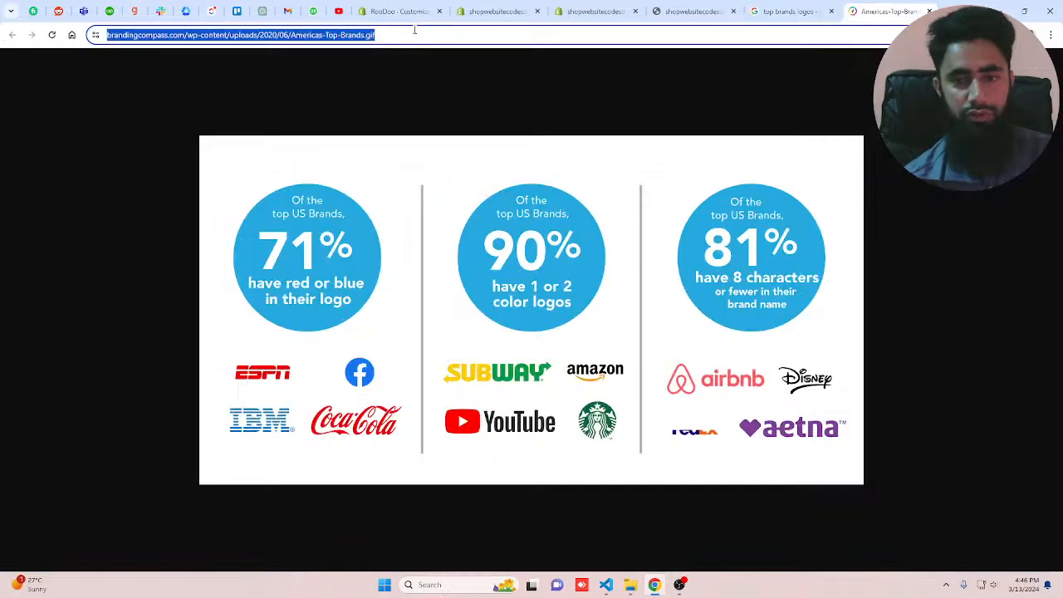
# - Embed the Americas-Top-Brands.gif image in the Custom Liquid/HTML section with width="100%", save, and check it in the store preview
pyautogui.click(689, 12)
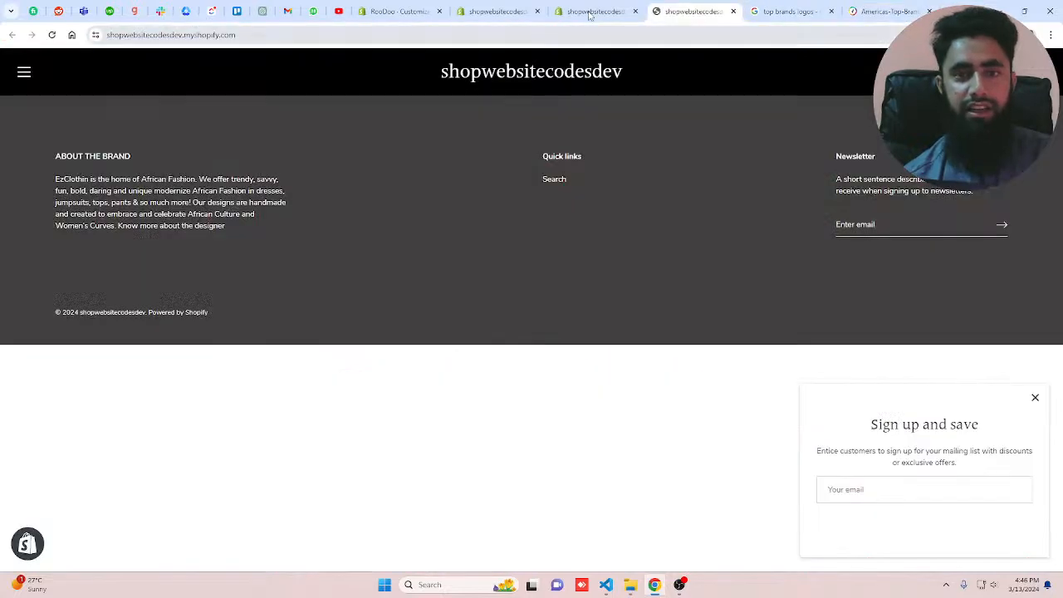
pyautogui.click(496, 11)
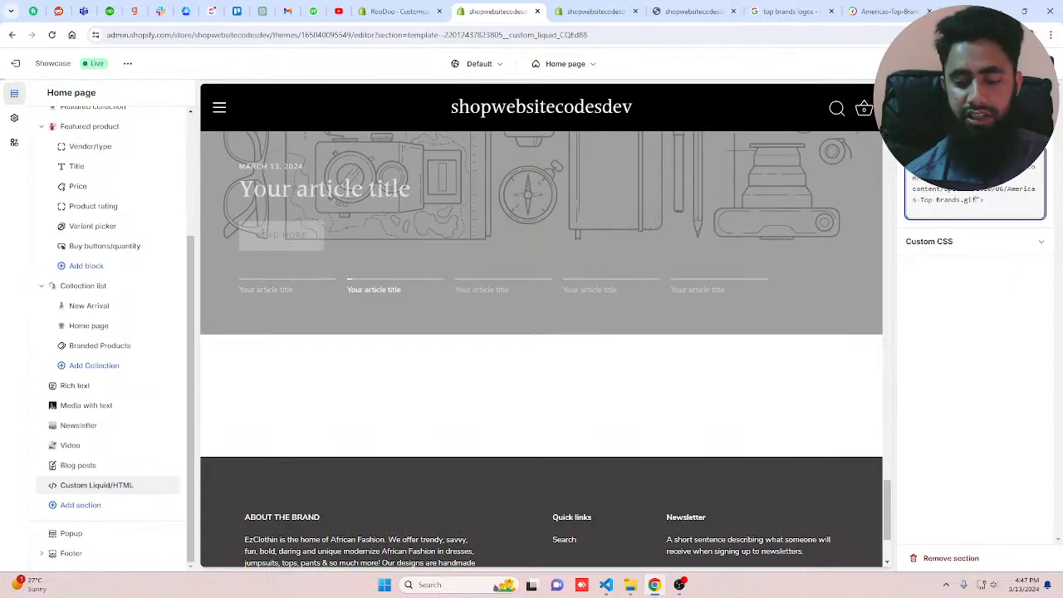
pyautogui.write('width=')
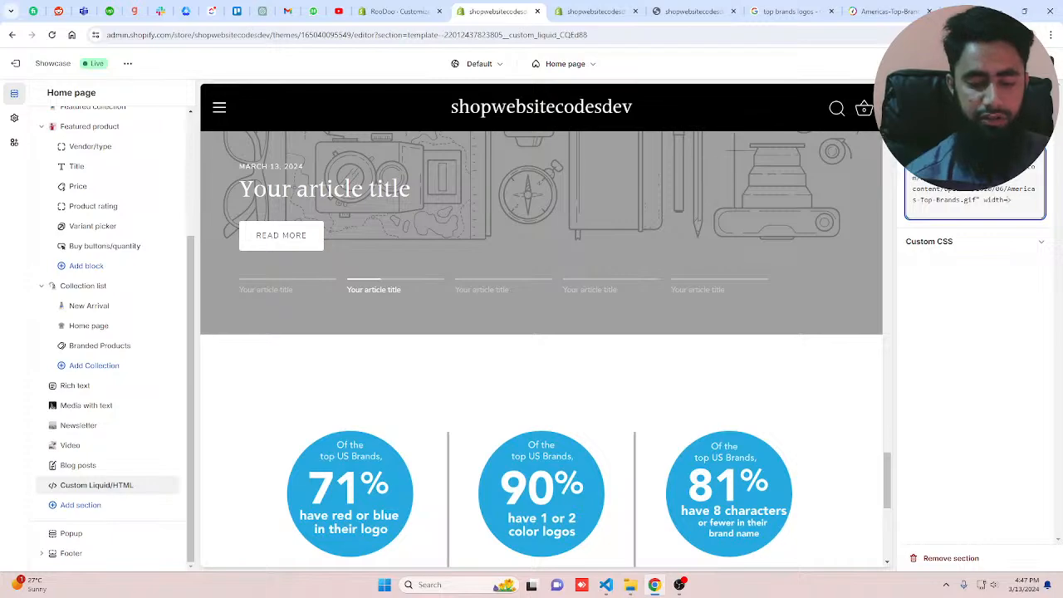
pyautogui.write('"')
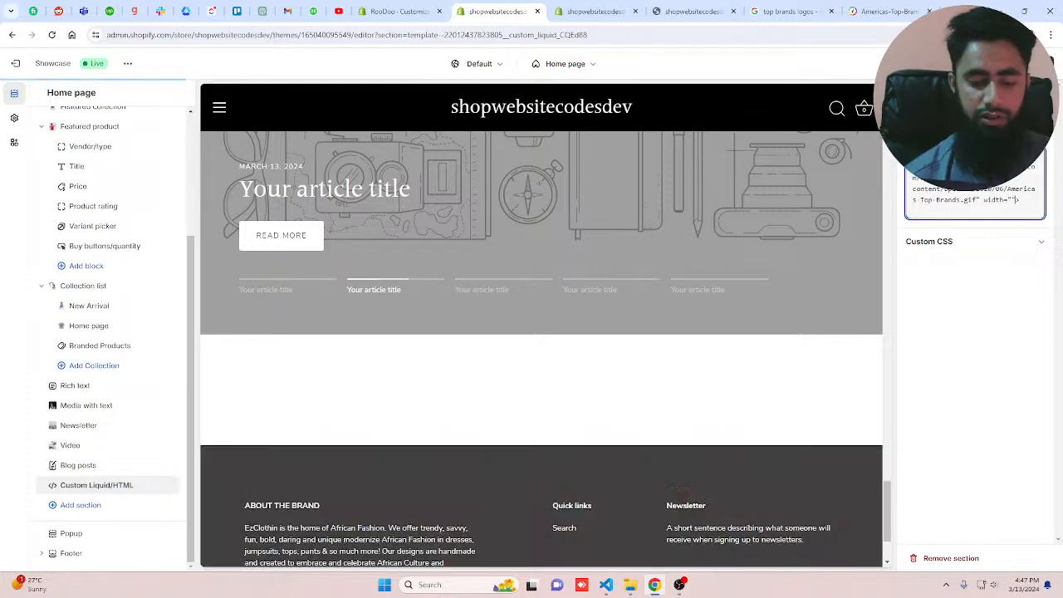
pyautogui.write('100%')
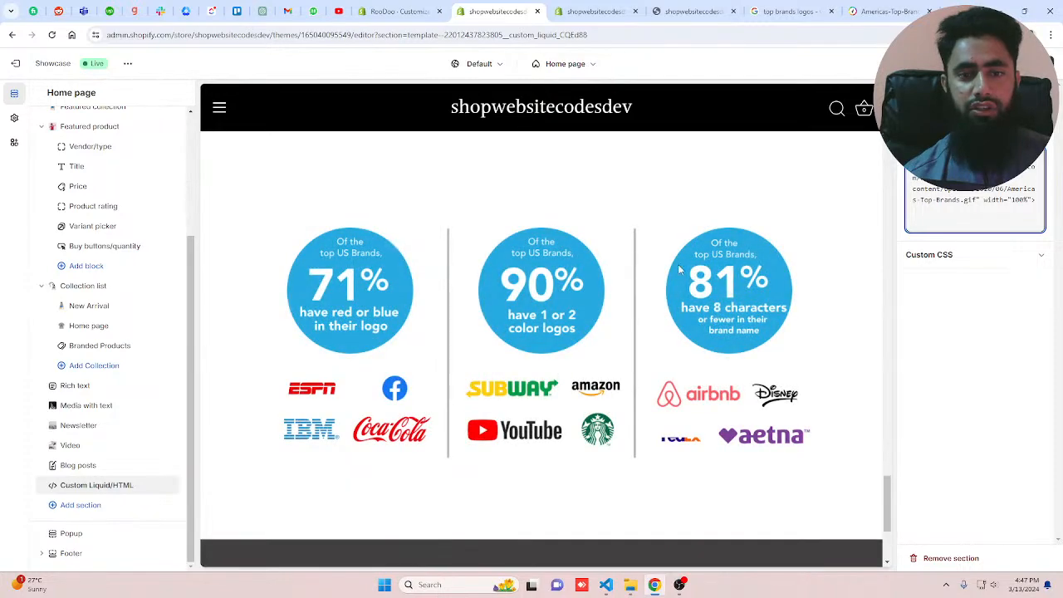
pyautogui.click(679, 265)
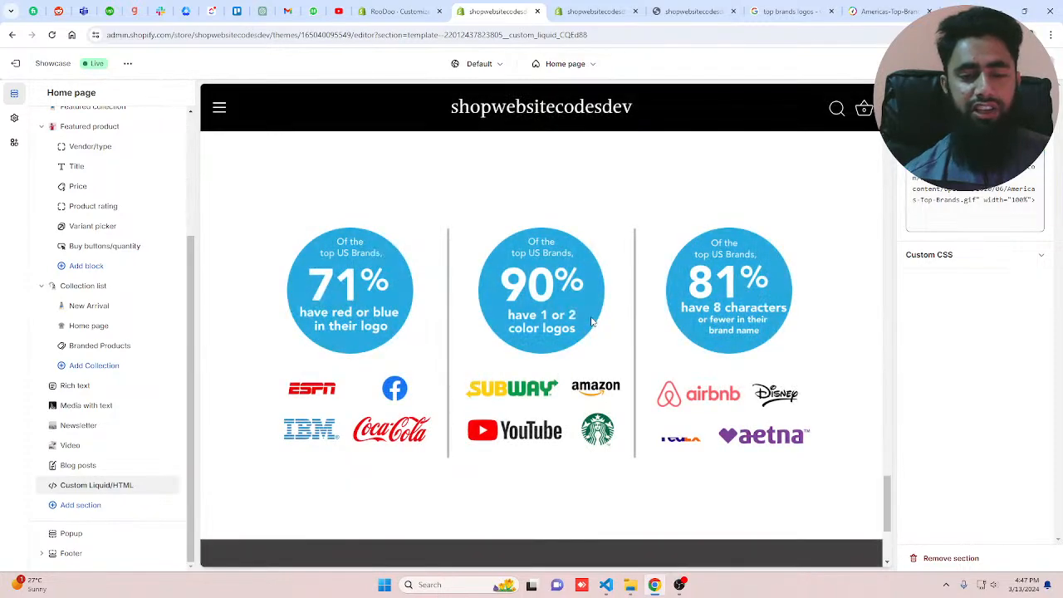
pyautogui.scroll(3, 673, 282)
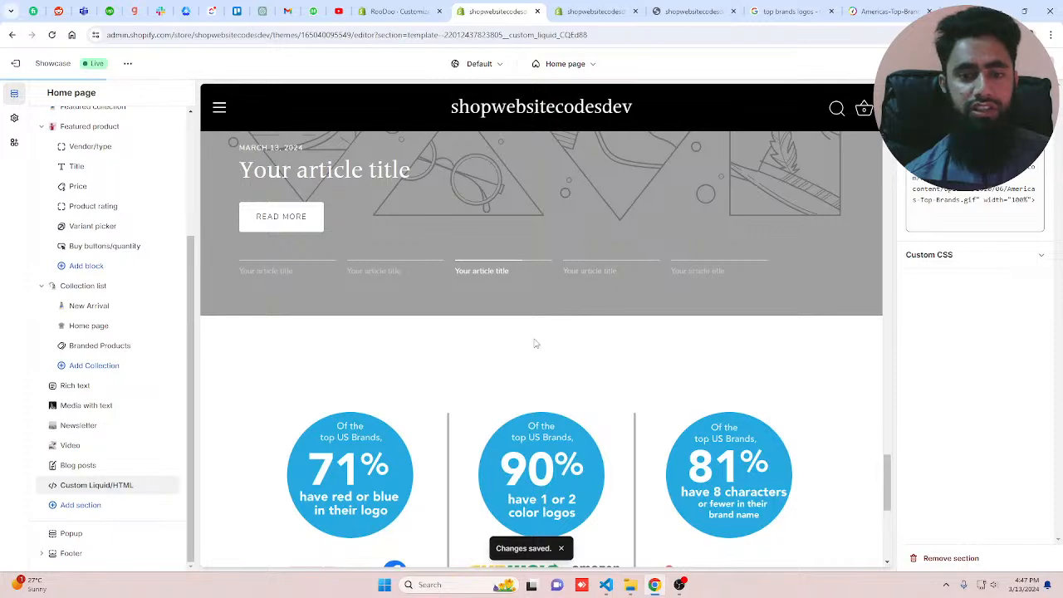
pyautogui.scroll(-3, 536, 343)
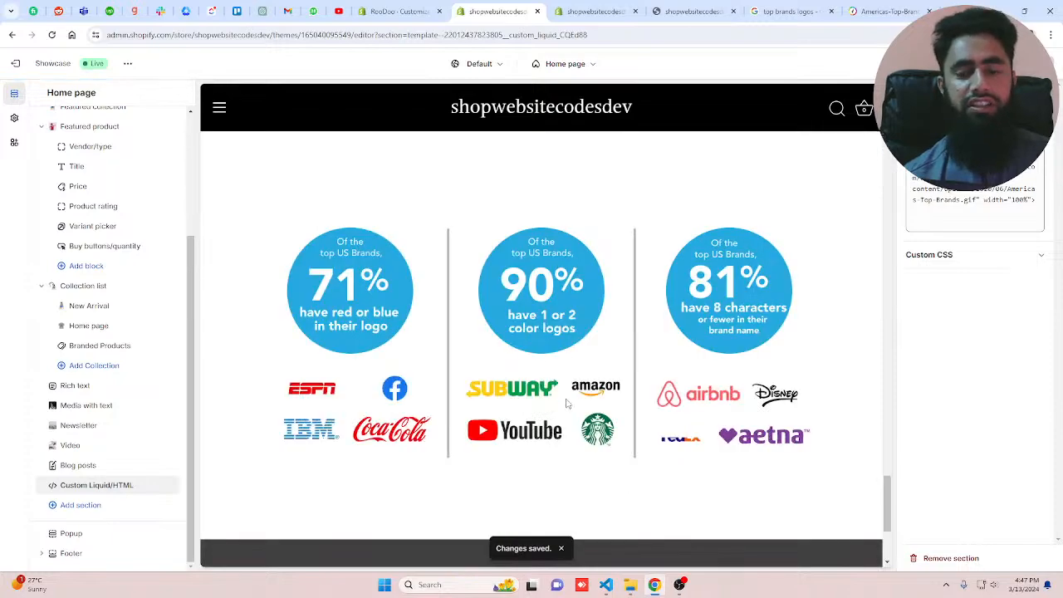
pyautogui.scroll(-3, 567, 404)
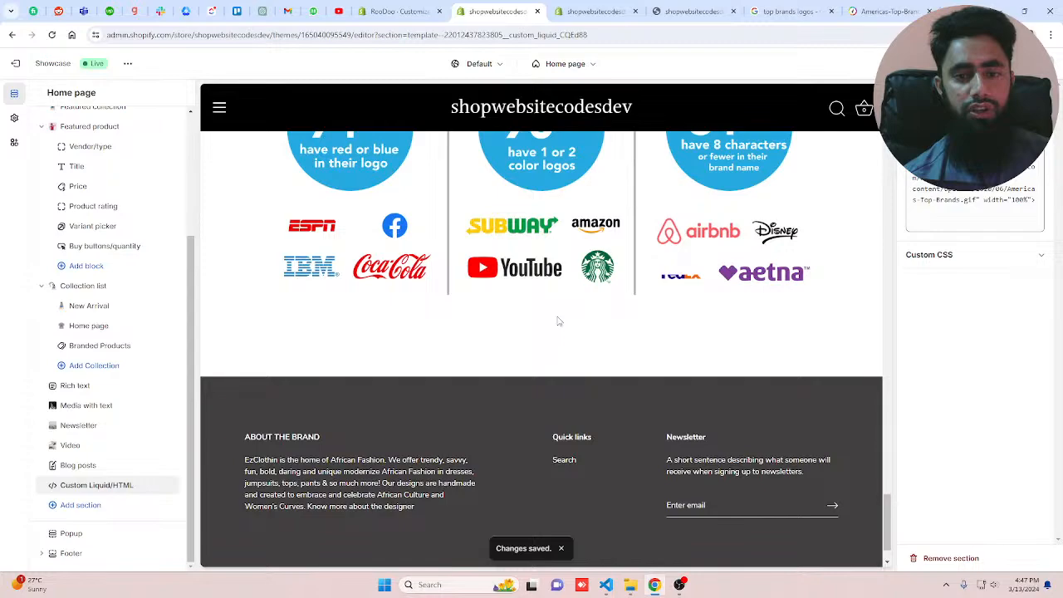
pyautogui.scroll(3, 559, 322)
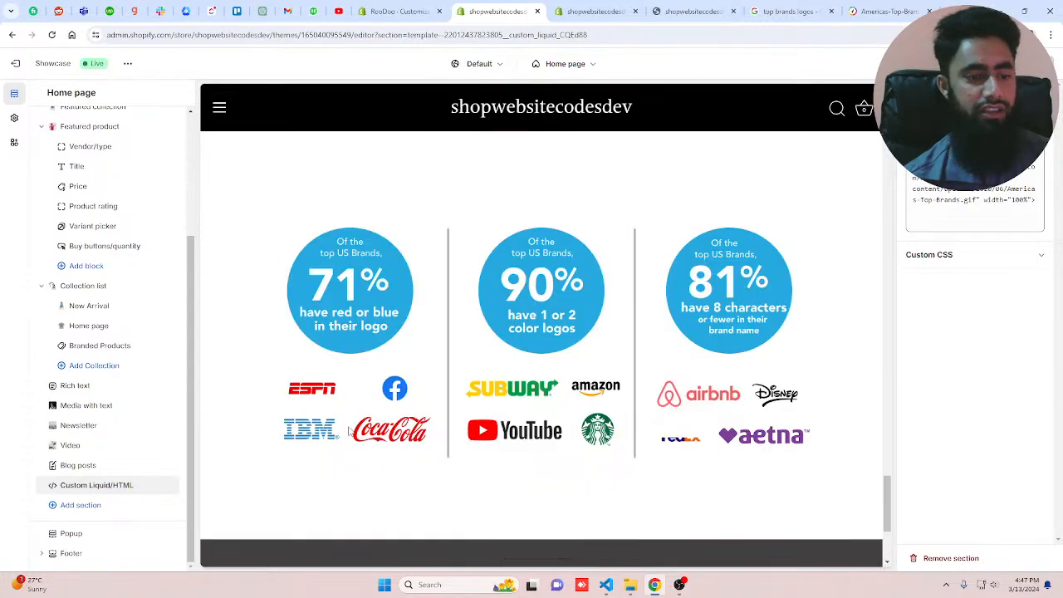
# - Add a Background video section below the Custom Liquid/HTML section
pyautogui.click(93, 505)
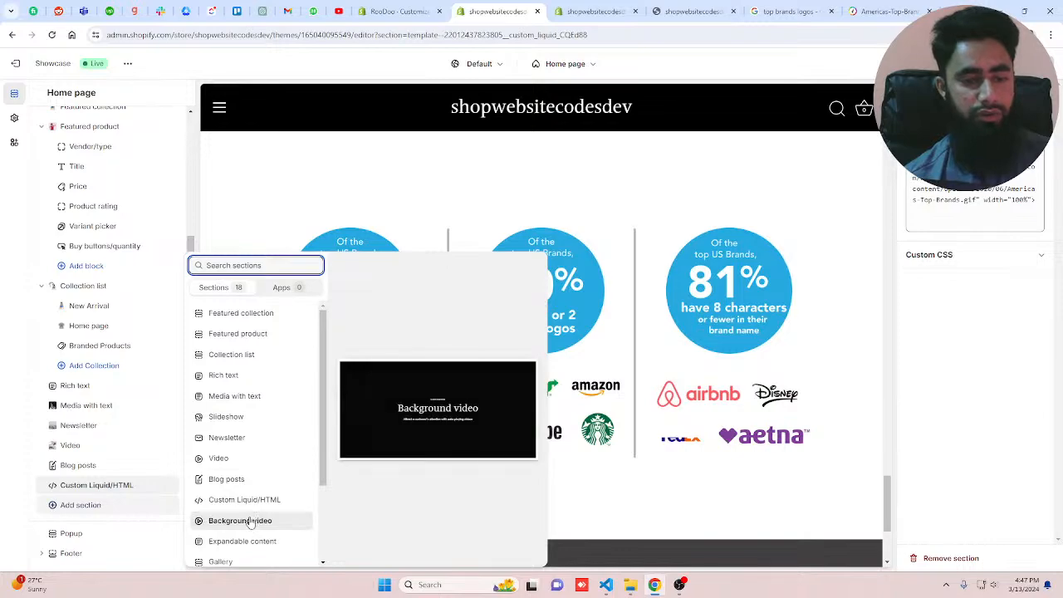
pyautogui.scroll(-2, 249, 521)
pyautogui.scroll(2, 241, 475)
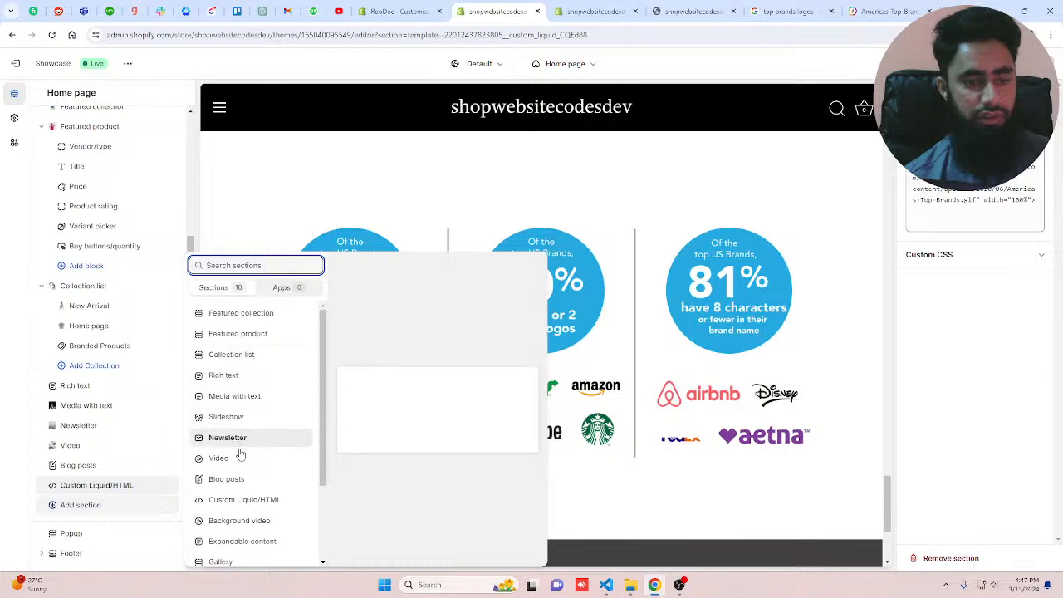
pyautogui.scroll(-2, 239, 456)
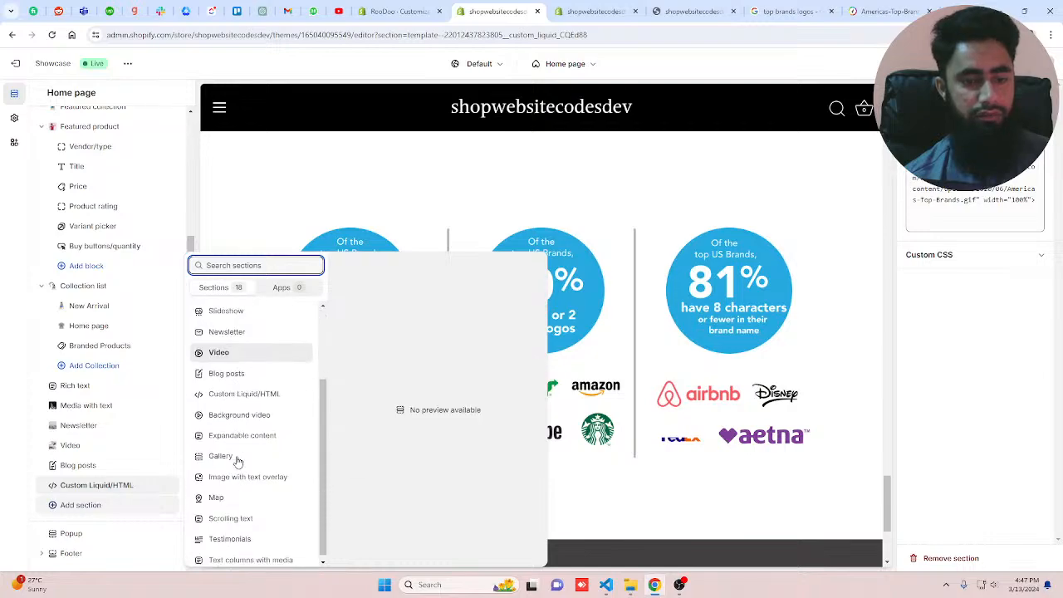
pyautogui.click(247, 418)
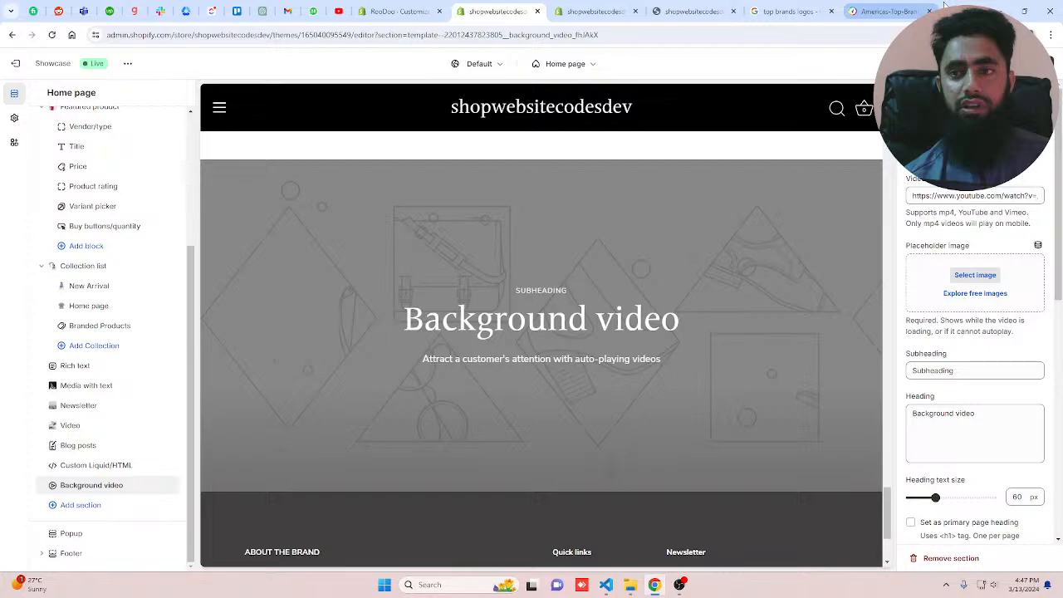
# - Open YouTube in a new browser tab and search for "women clothing brands"
pyautogui.click(944, 11)
pyautogui.write('you')
pyautogui.press('Return')
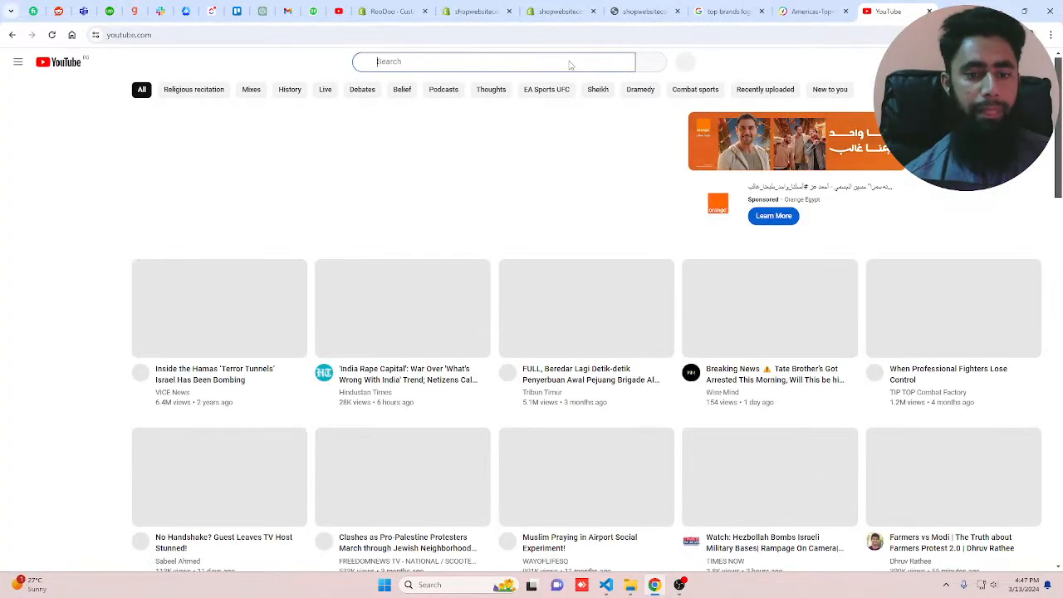
pyautogui.click(570, 63)
pyautogui.write('wo')
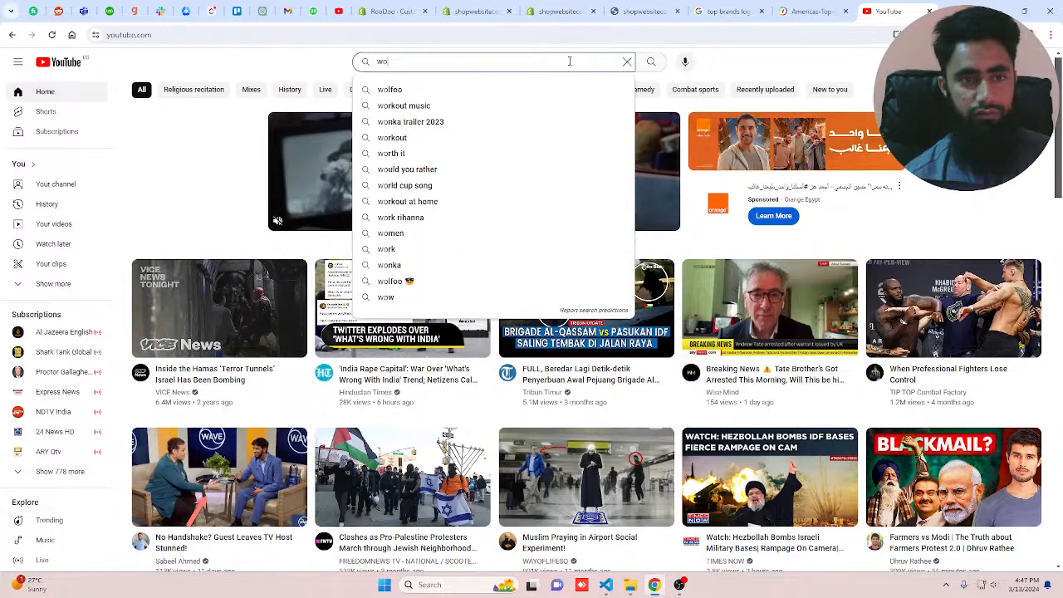
pyautogui.write('men clothing')
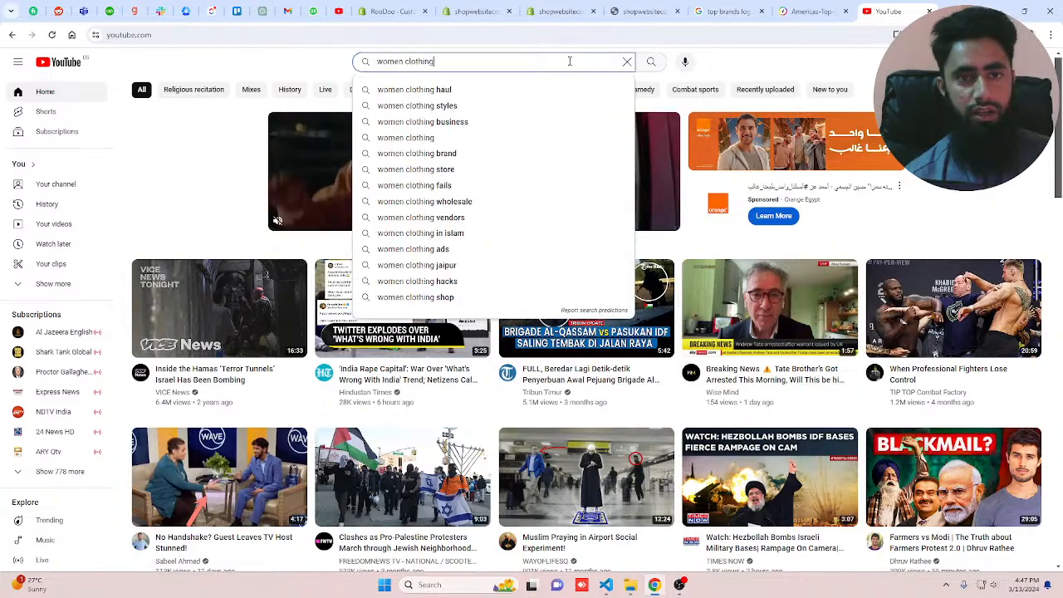
pyautogui.write(' brands')
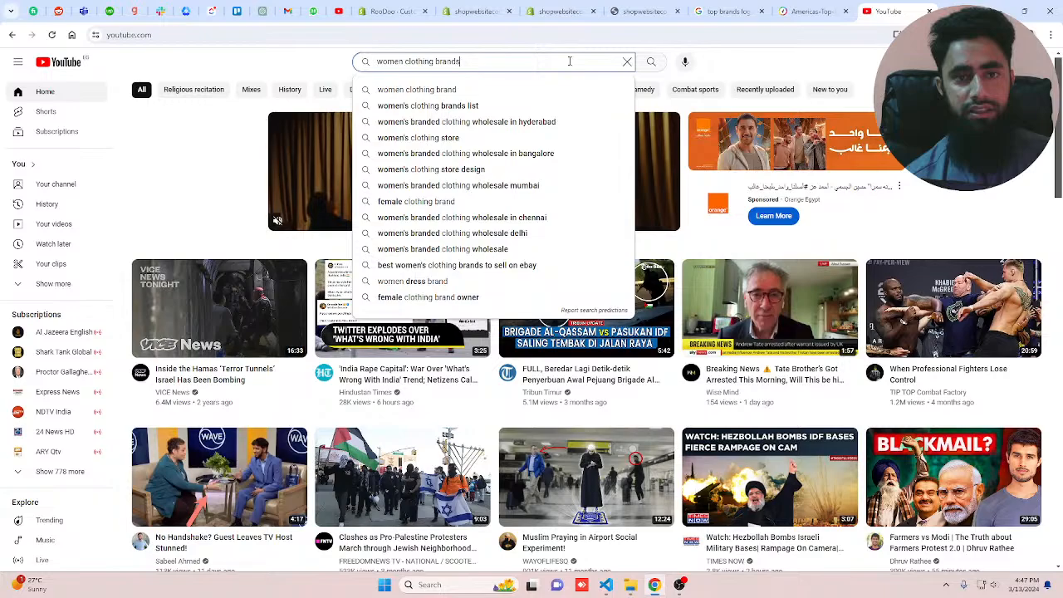
pyautogui.press('Return')
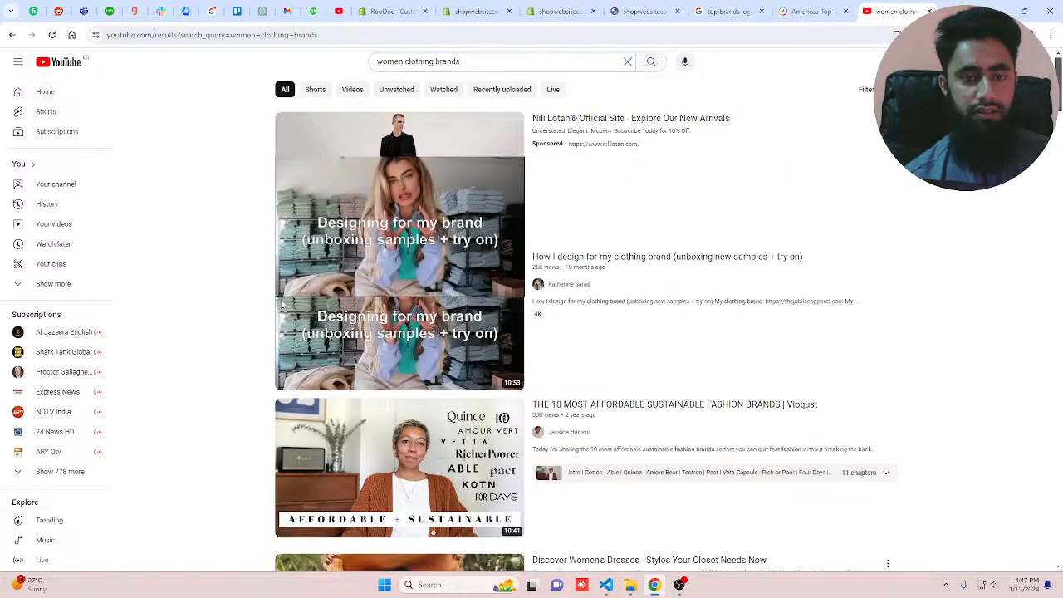
# - Copy the link of the sponsored designer trends video, close the research tabs, and set it as the Background video section's video link
pyautogui.scroll(-7, 266, 305)
pyautogui.scroll(4, 250, 304)
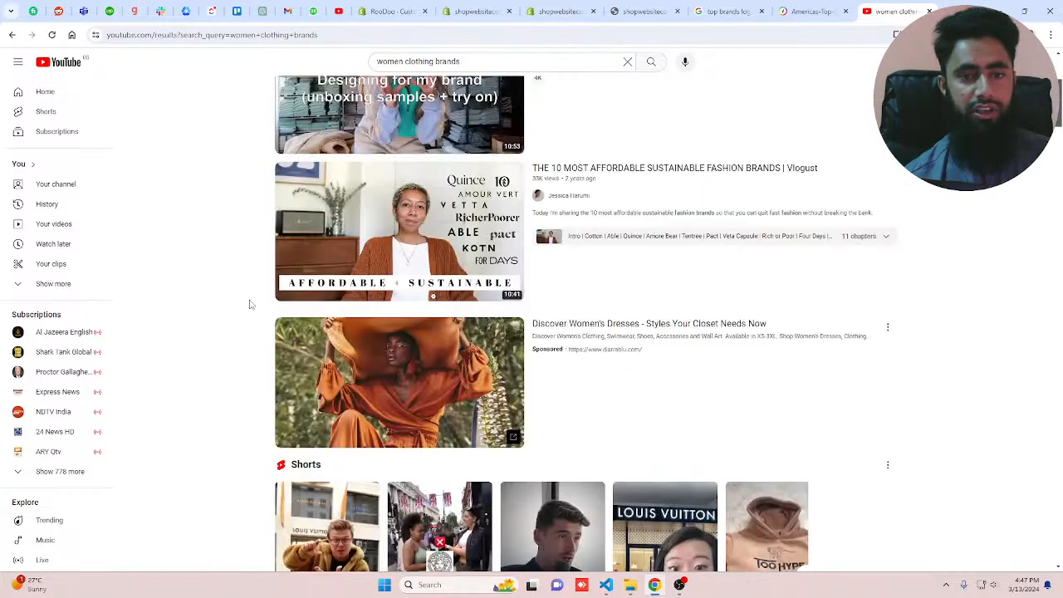
pyautogui.scroll(-8, 250, 305)
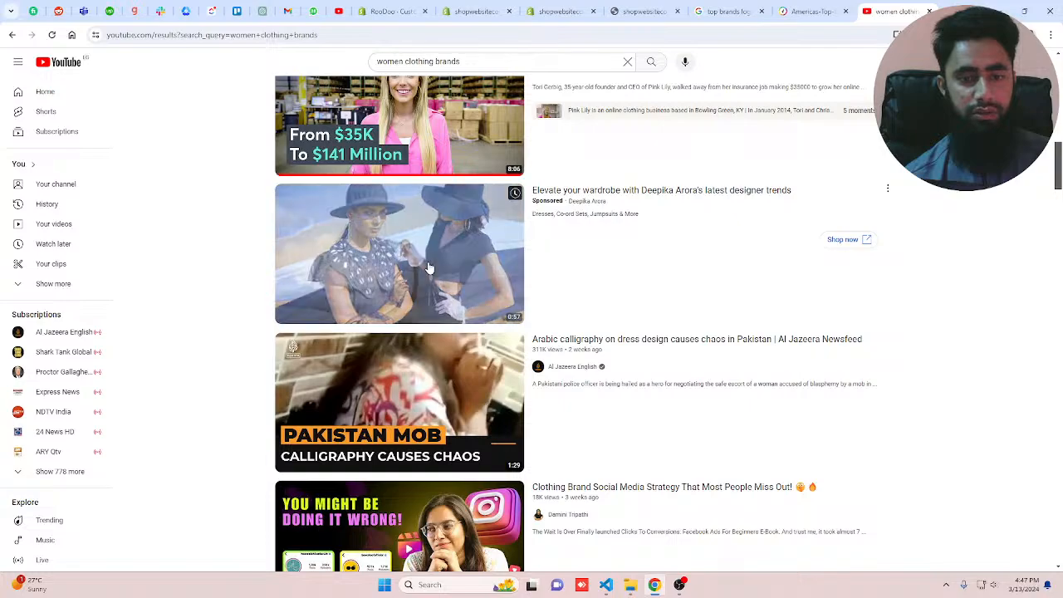
pyautogui.click(429, 268)
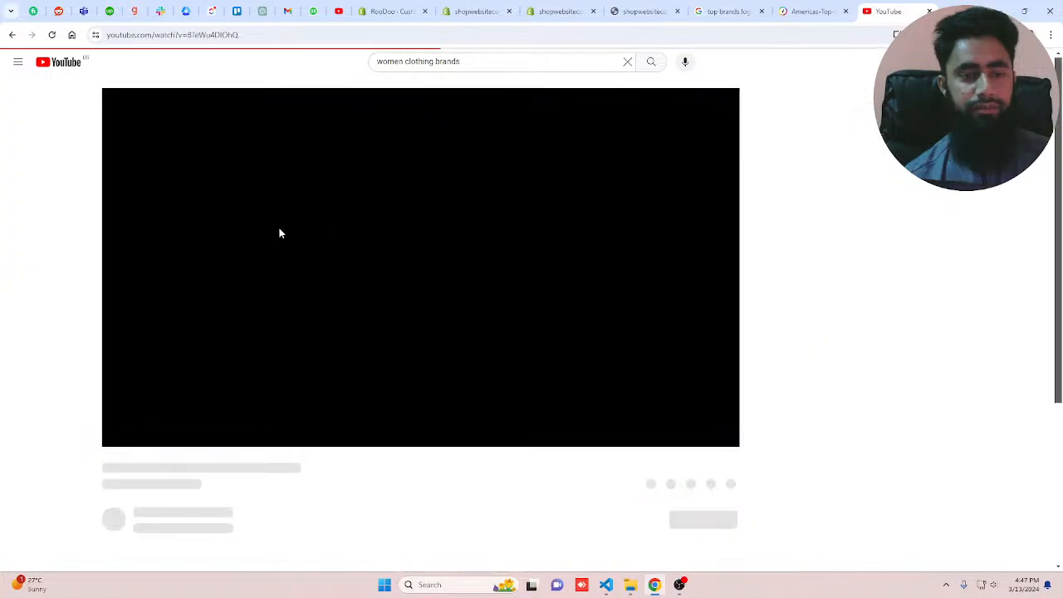
pyautogui.click(268, 34)
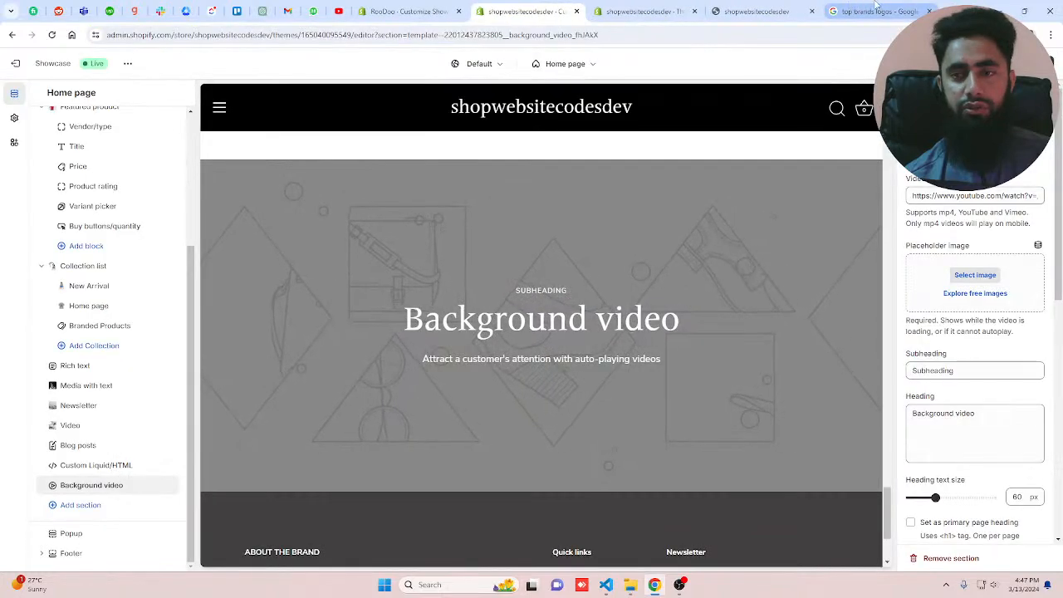
pyautogui.click(930, 11)
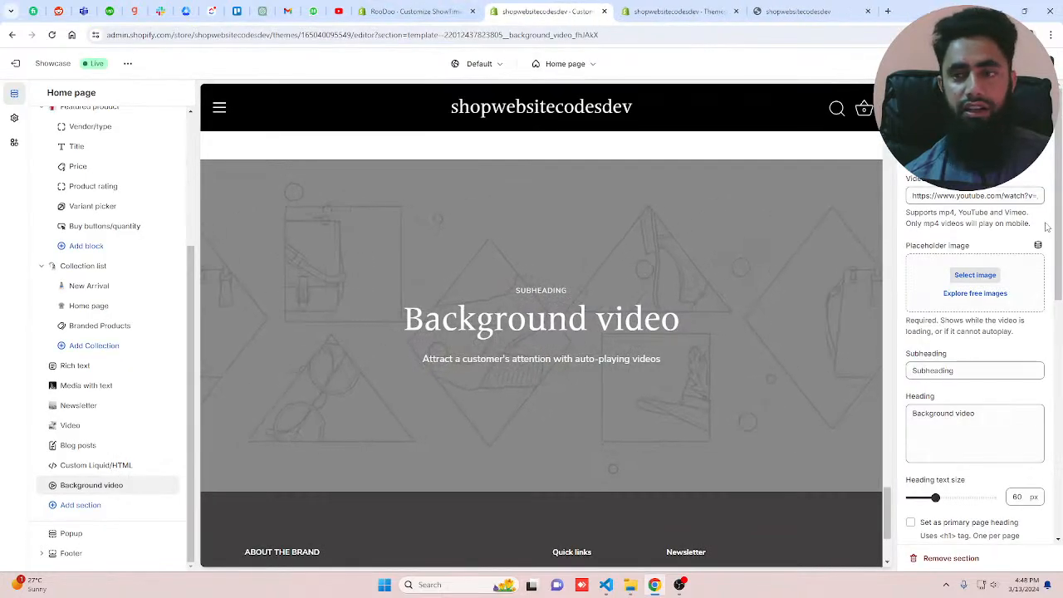
pyautogui.click(1002, 196)
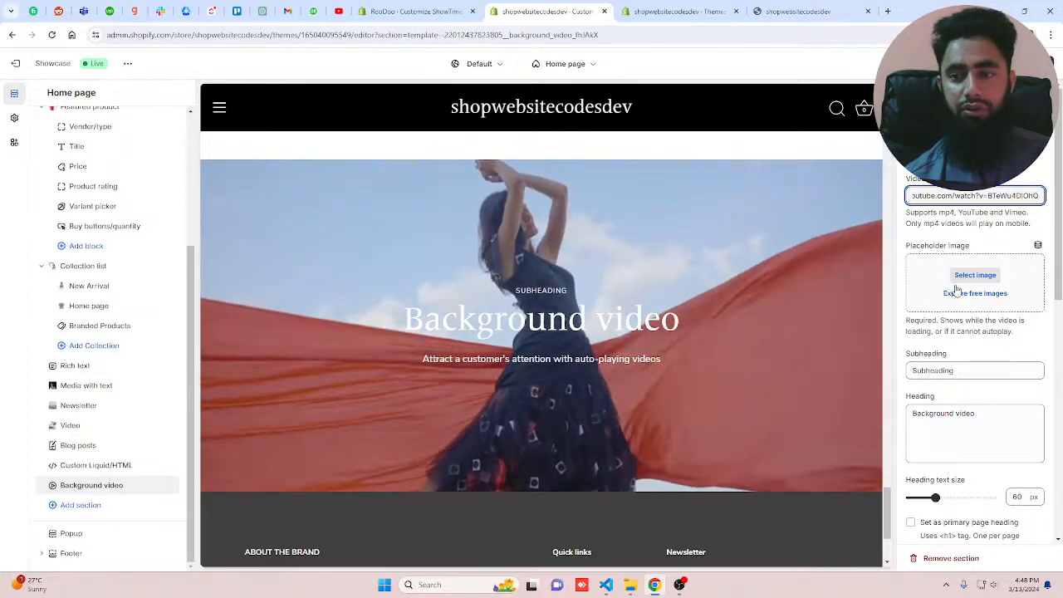
# - Clear the heading and subheading of the Background video section
pyautogui.scroll(-2, 957, 289)
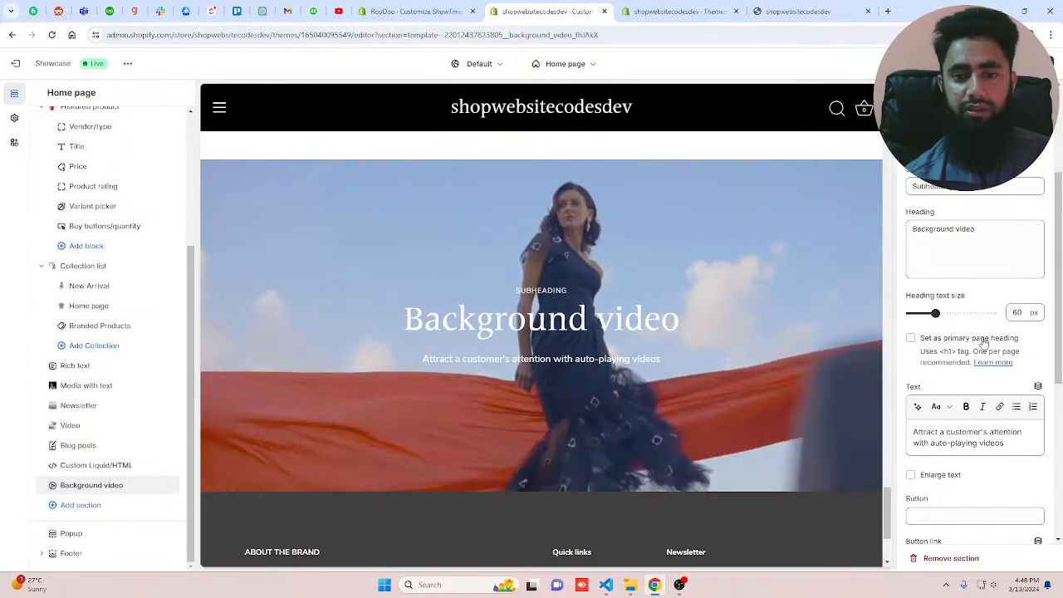
pyautogui.moveTo(980, 229); pyautogui.dragTo(907, 228)
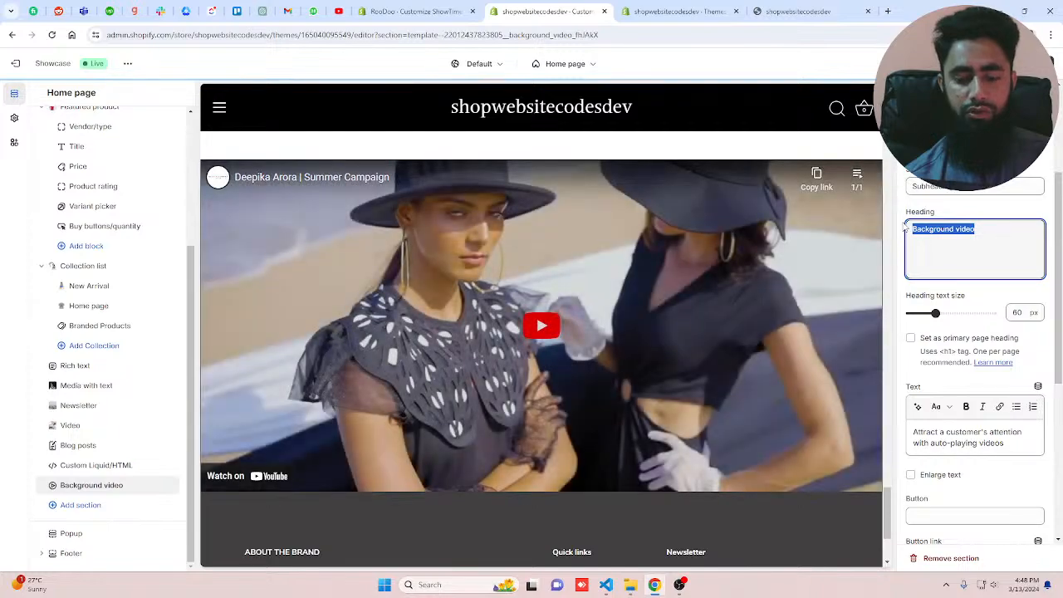
pyautogui.press('BackSpace')
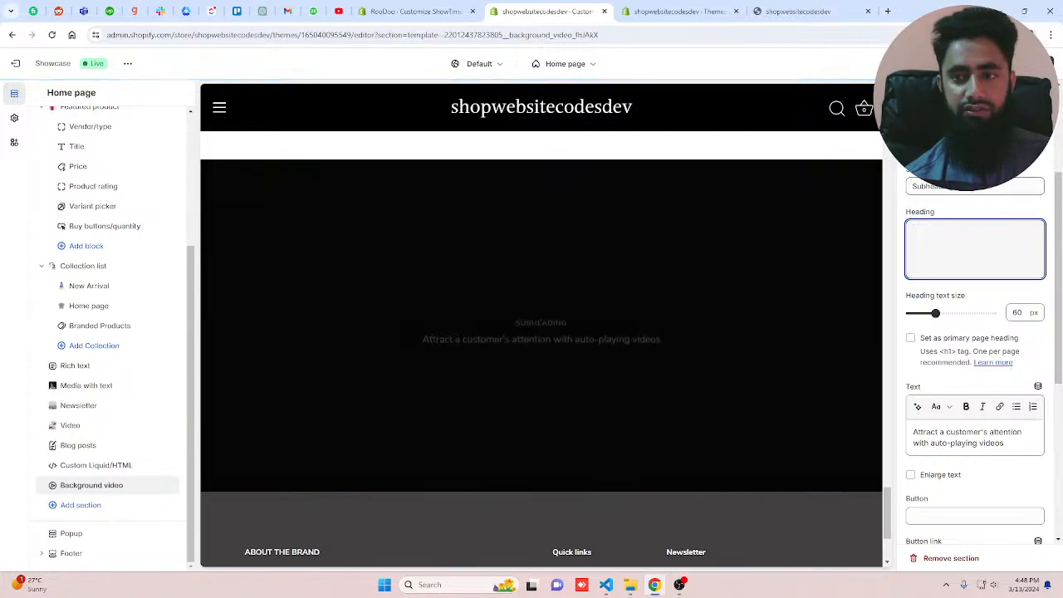
pyautogui.moveTo(962, 188); pyautogui.dragTo(885, 192)
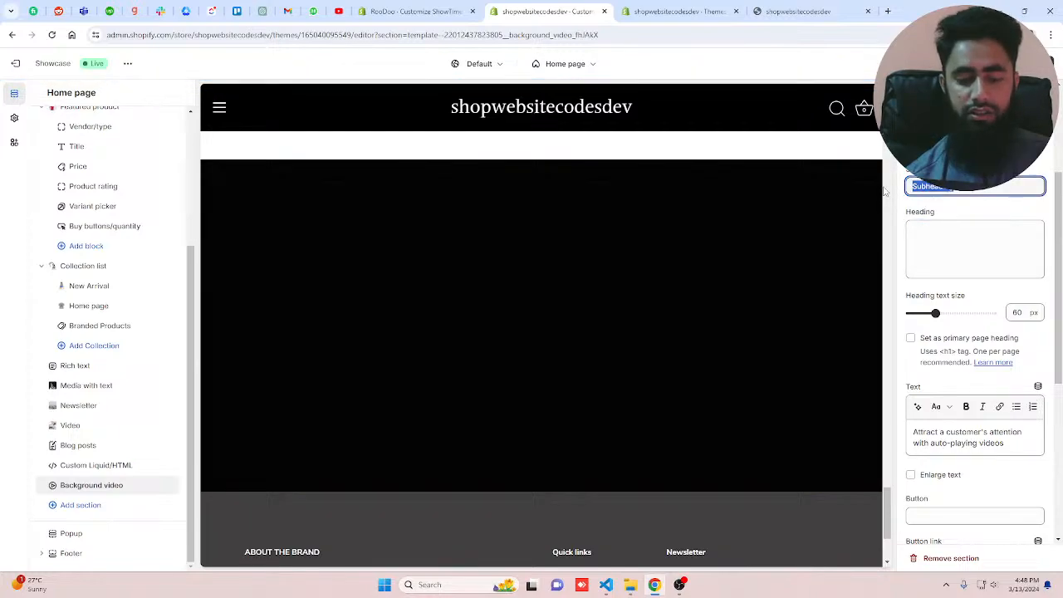
pyautogui.press('BackSpace')
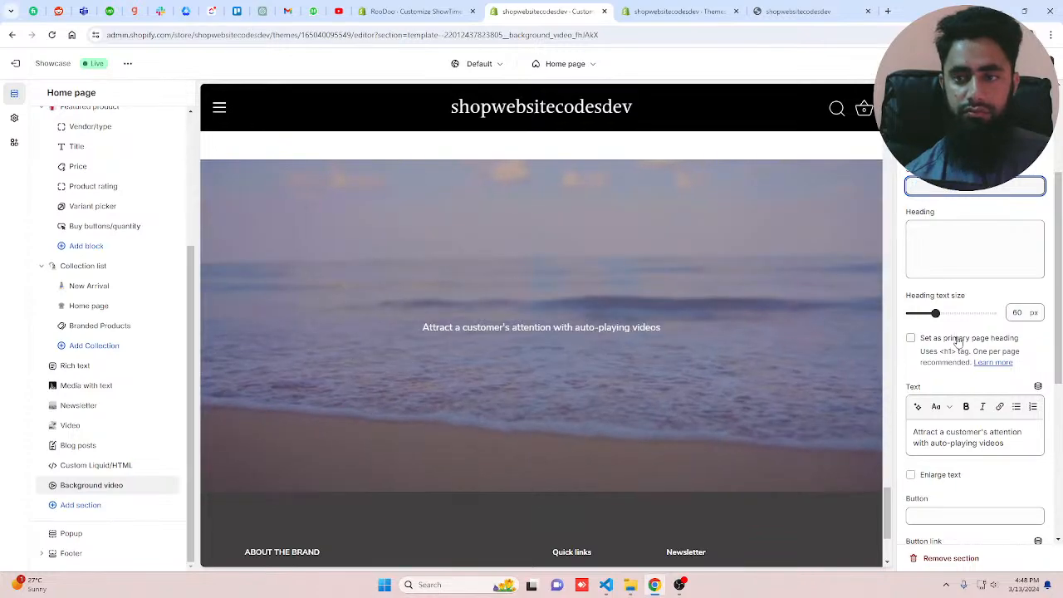
# - Replace the Background video section's text with "Buy Latest Products" and save
pyautogui.moveTo(1005, 444); pyautogui.dragTo(911, 431)
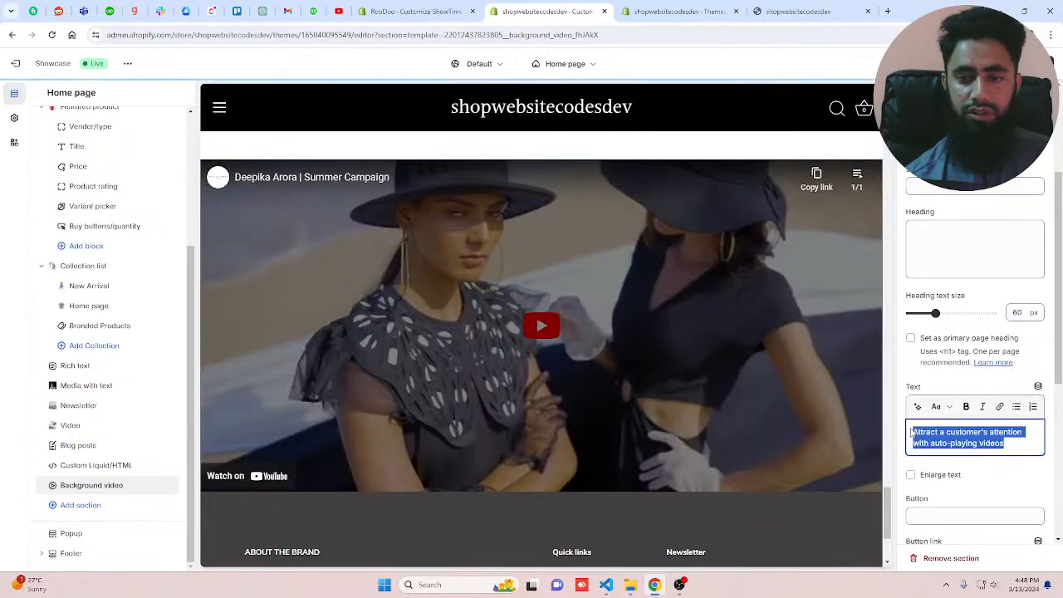
pyautogui.write('B')
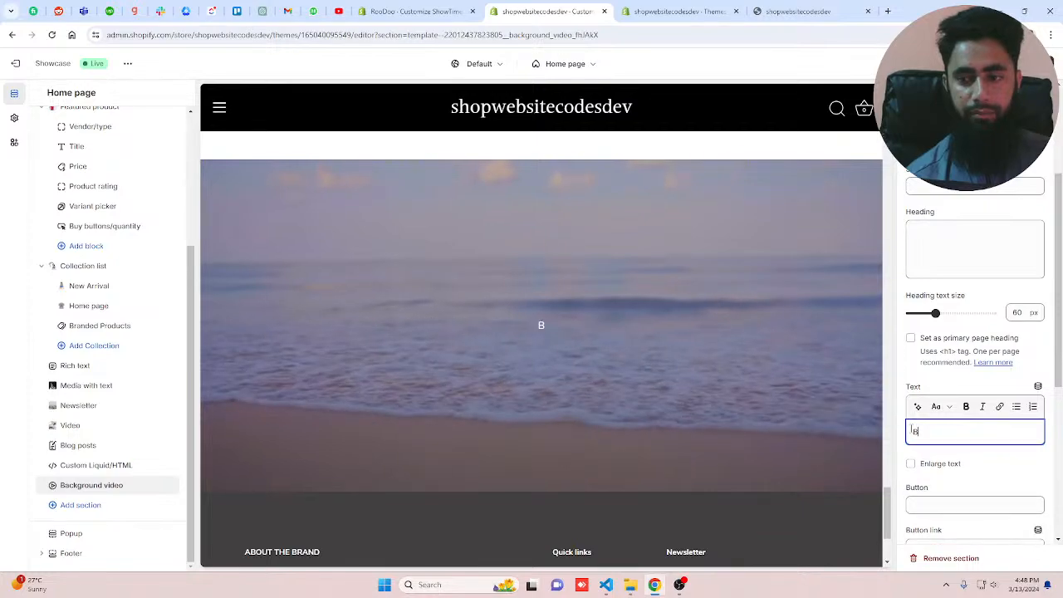
pyautogui.write('uy Latest')
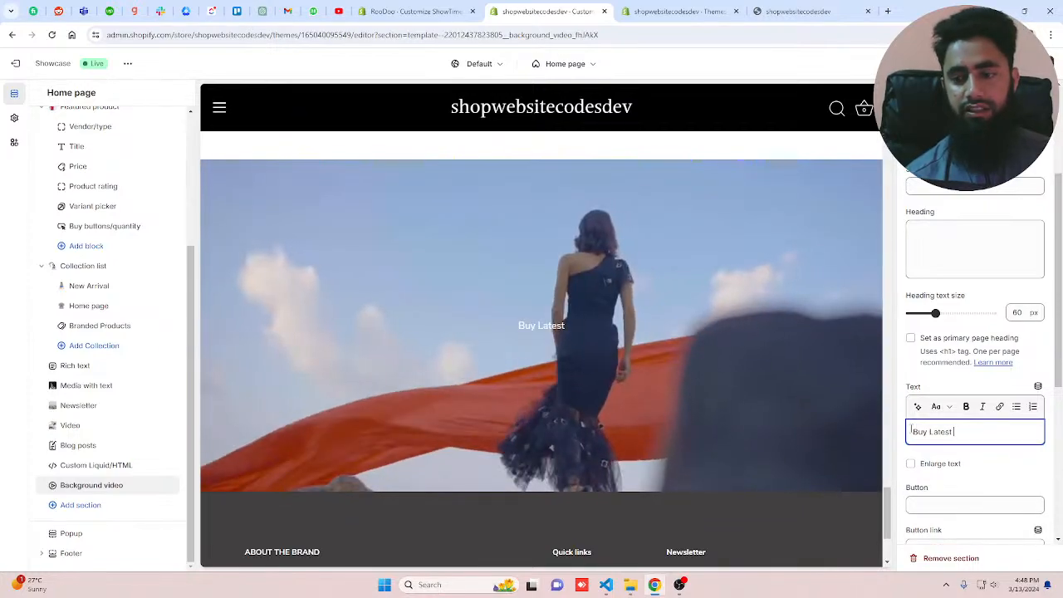
pyautogui.write(' Products')
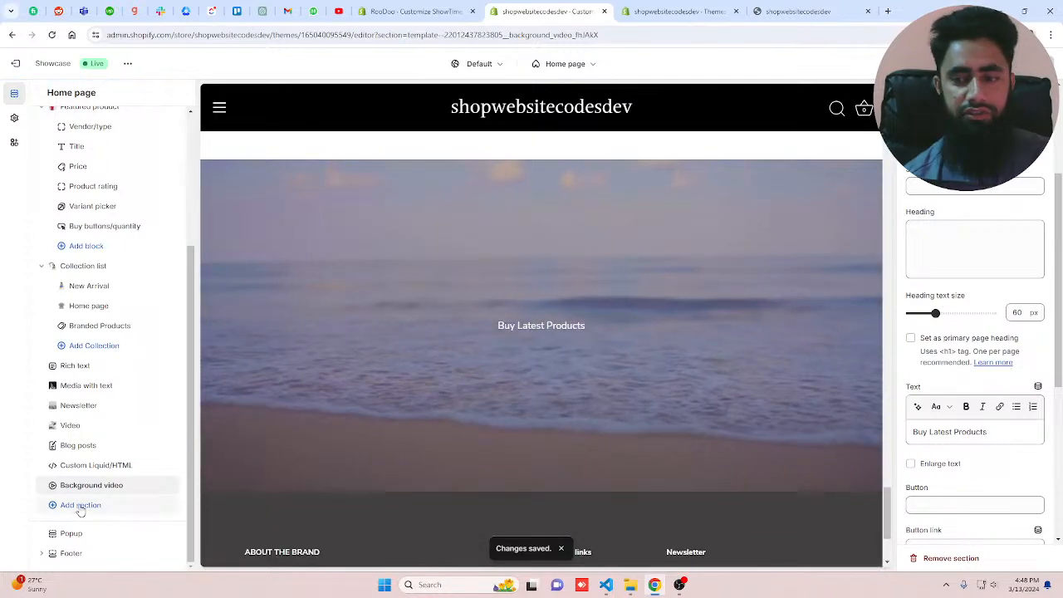
# - Set the Background video section's button label to "Buy Now"
pyautogui.scroll(-3, 964, 328)
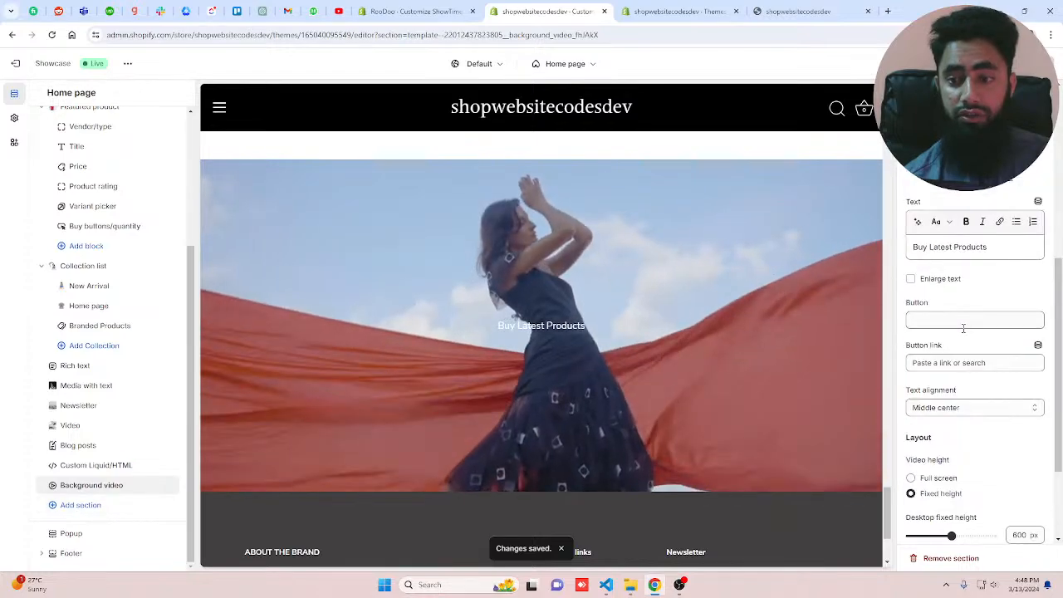
pyautogui.click(935, 321)
pyautogui.write('Buy')
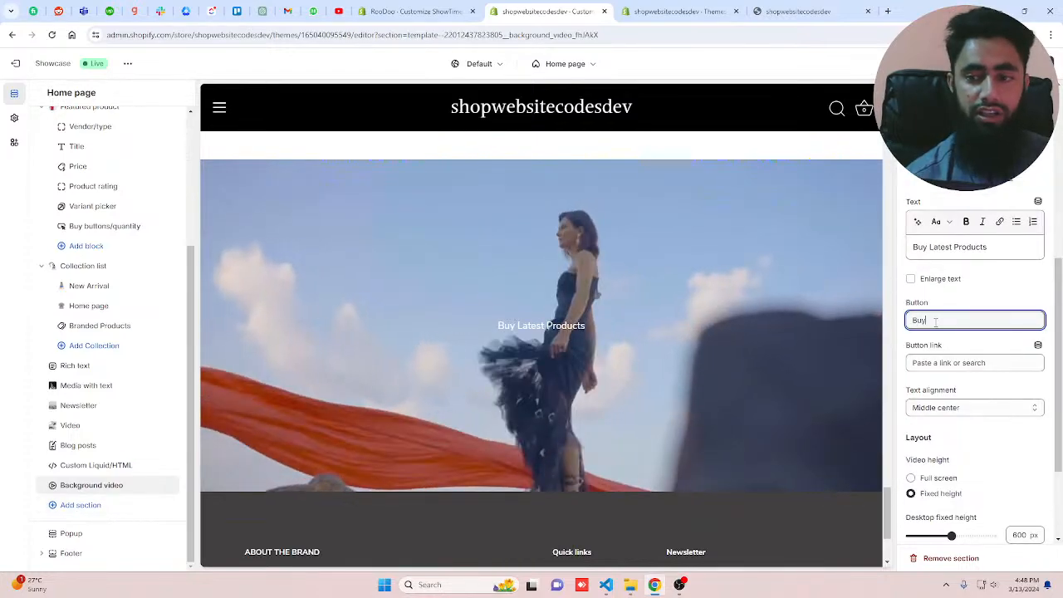
pyautogui.write(' Now')
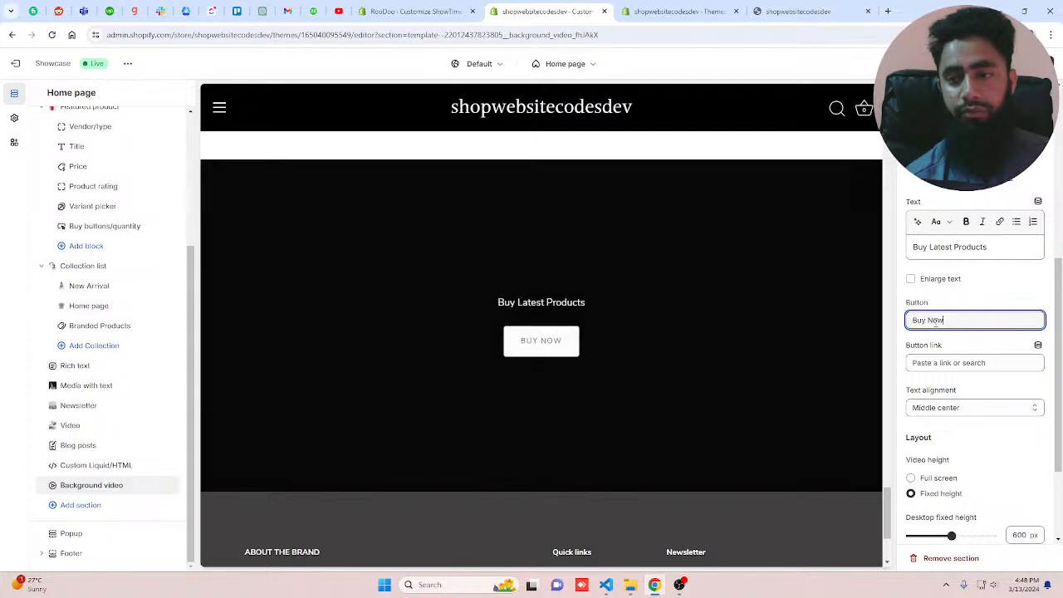
# - Remove the "Buy Latest Products" text from the Background video section
pyautogui.scroll(2, 1011, 307)
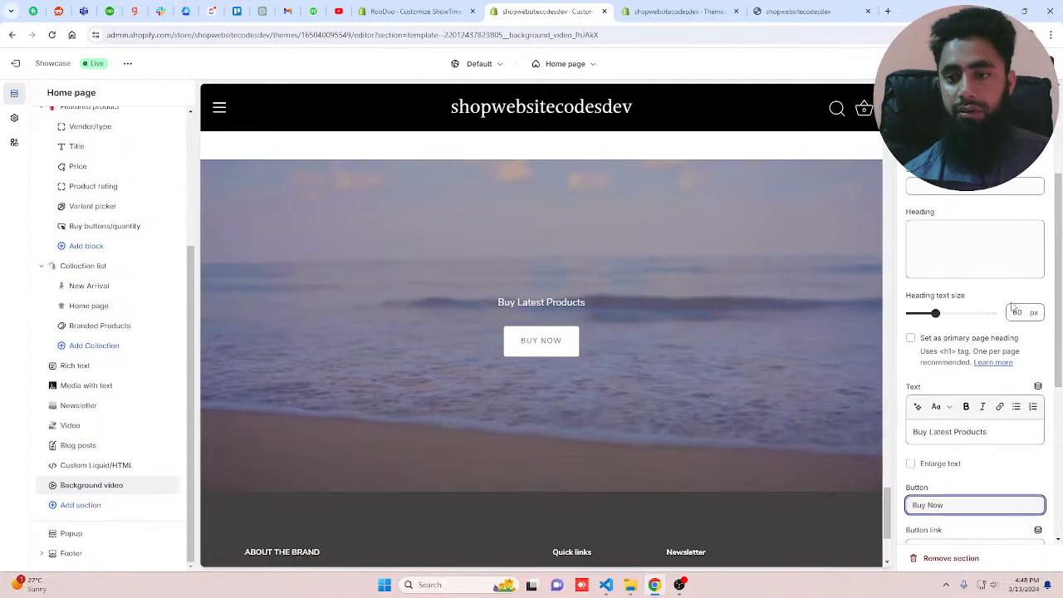
pyautogui.scroll(2, 997, 274)
pyautogui.scroll(-1, 977, 272)
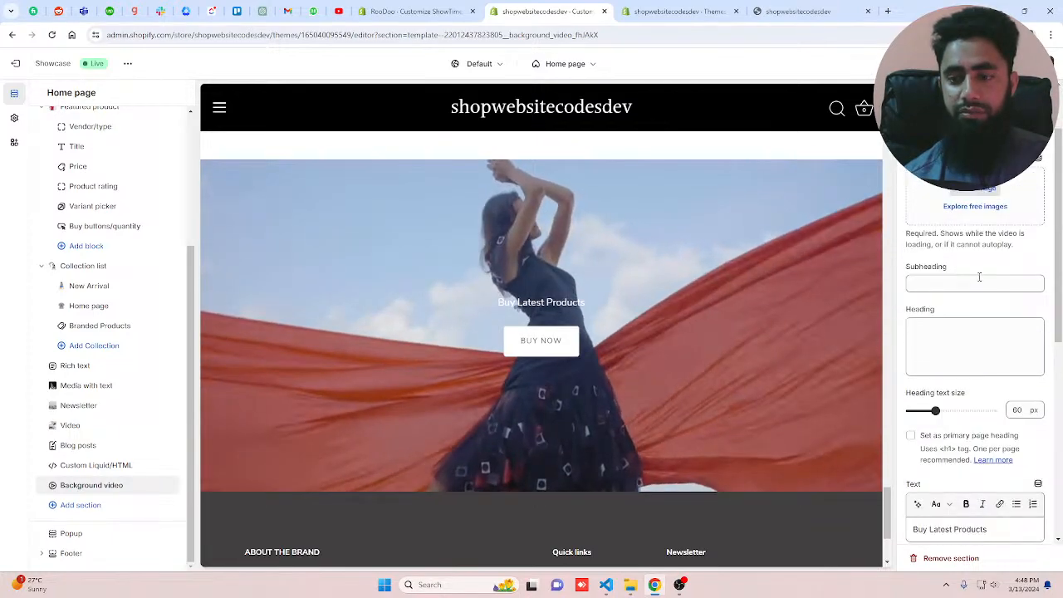
pyautogui.scroll(-5, 979, 276)
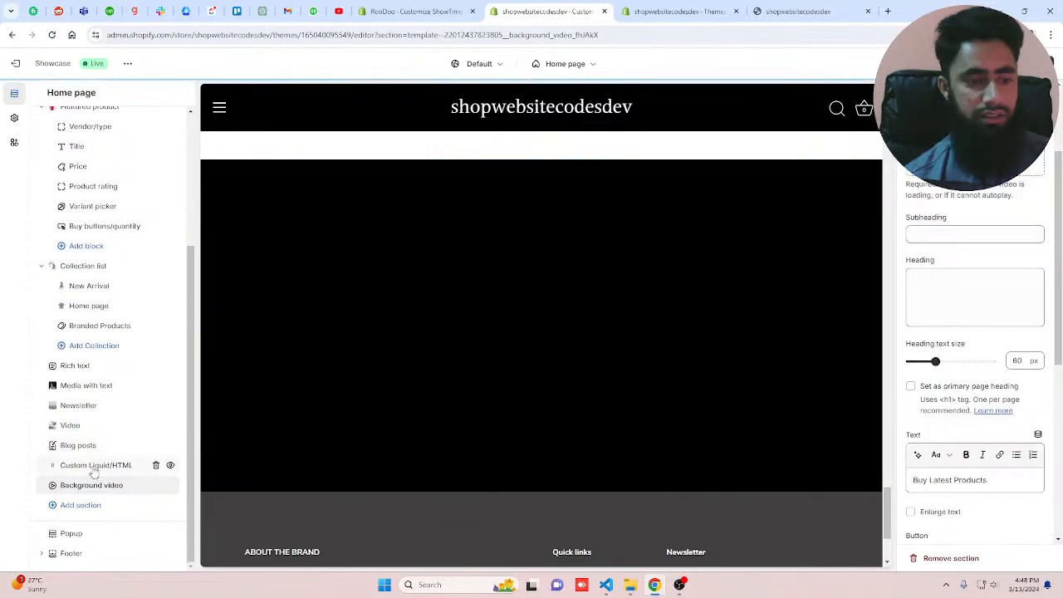
pyautogui.scroll(3, 955, 374)
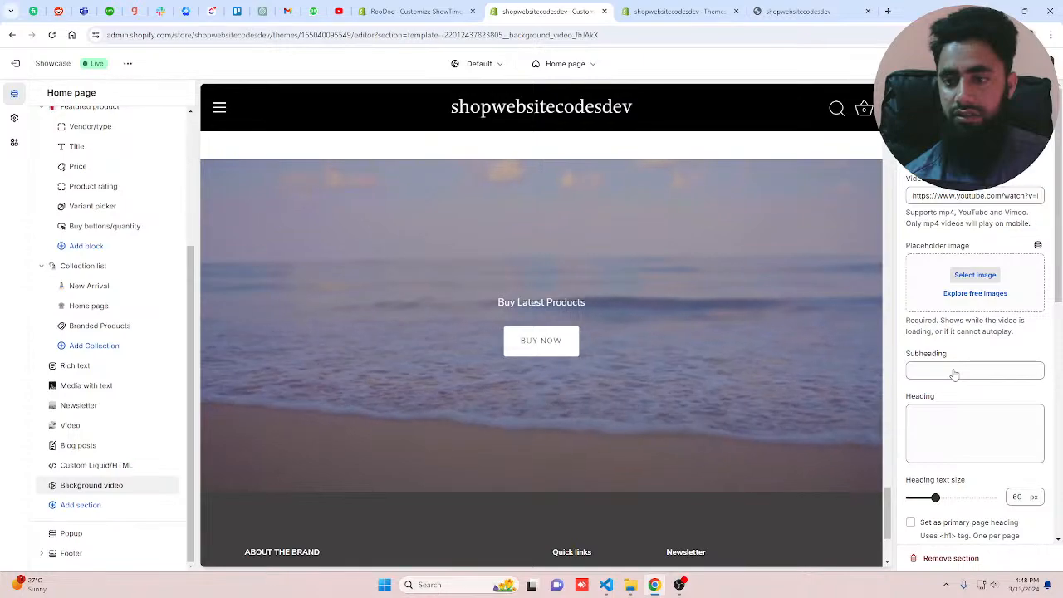
pyautogui.scroll(-5, 955, 375)
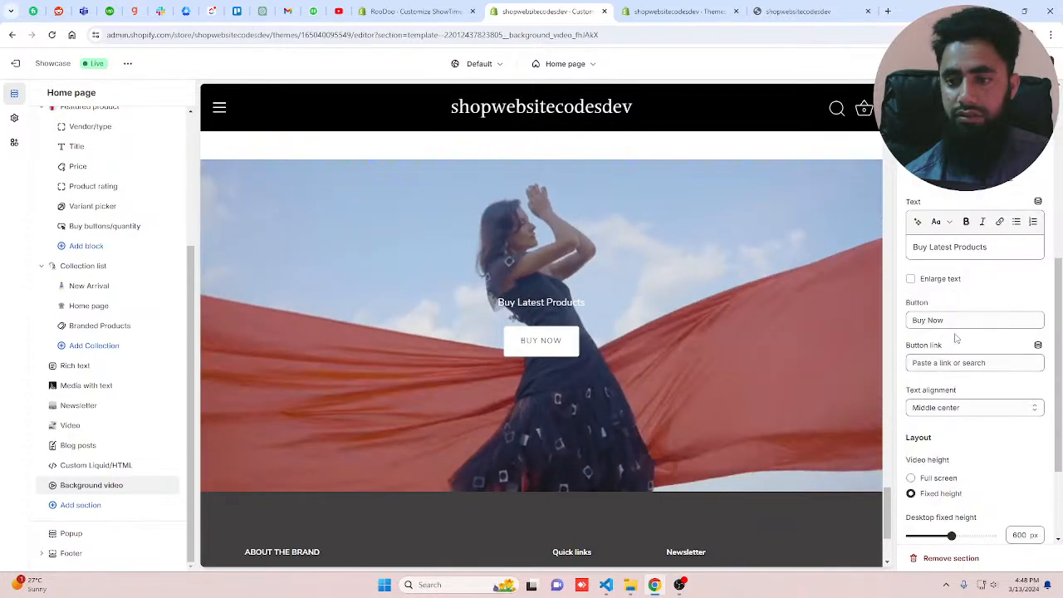
pyautogui.scroll(-2, 959, 383)
pyautogui.scroll(3, 973, 383)
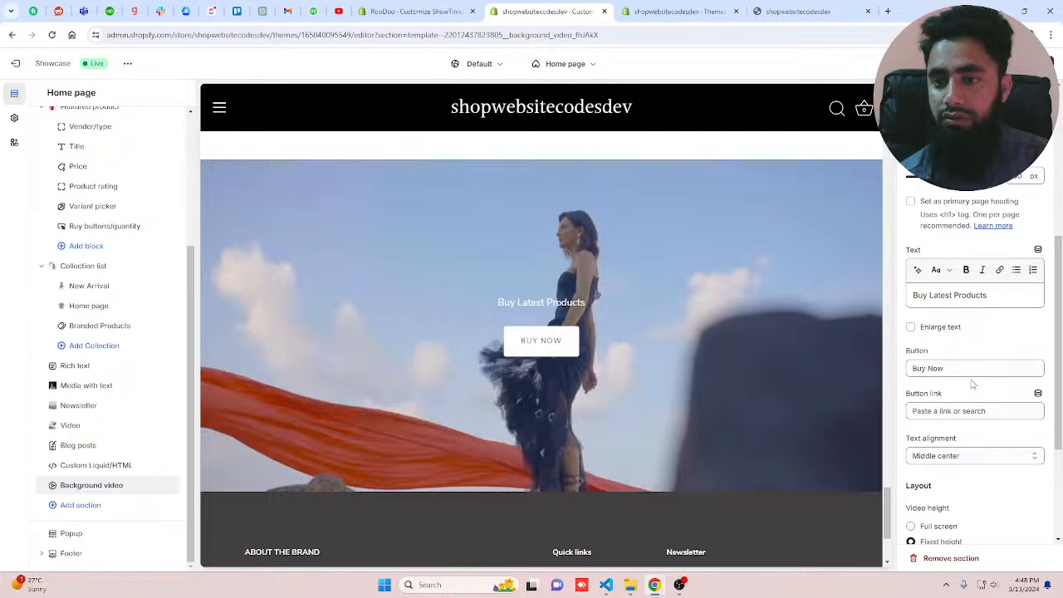
pyautogui.click(999, 297)
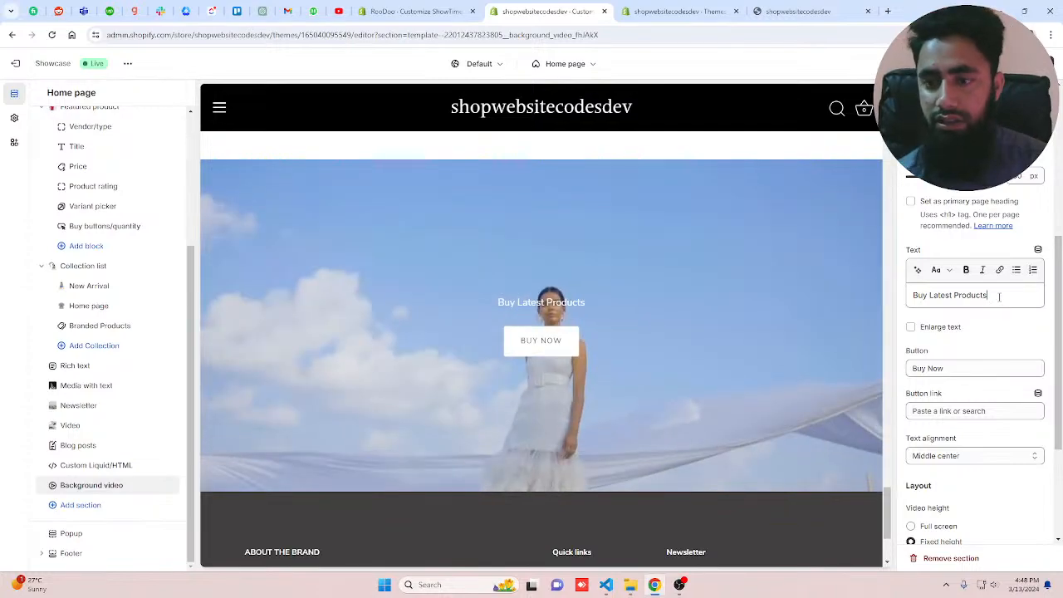
pyautogui.hotkey('ctrl', 'a')
pyautogui.press('BackSpace')
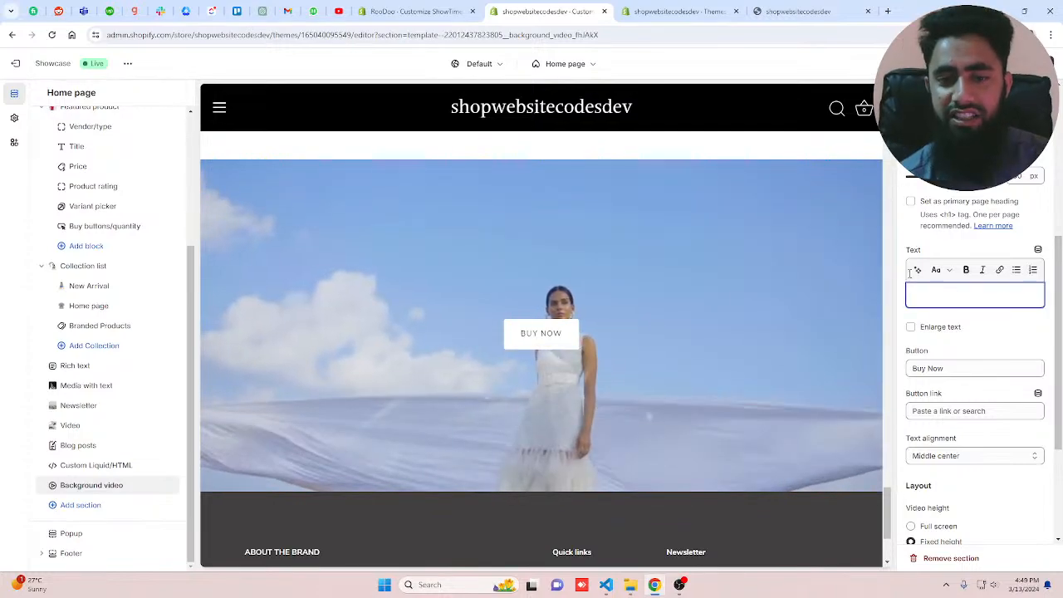
# - Link the "Buy Now" button to the Boys T Shirt product and save the changes
pyautogui.click(983, 410)
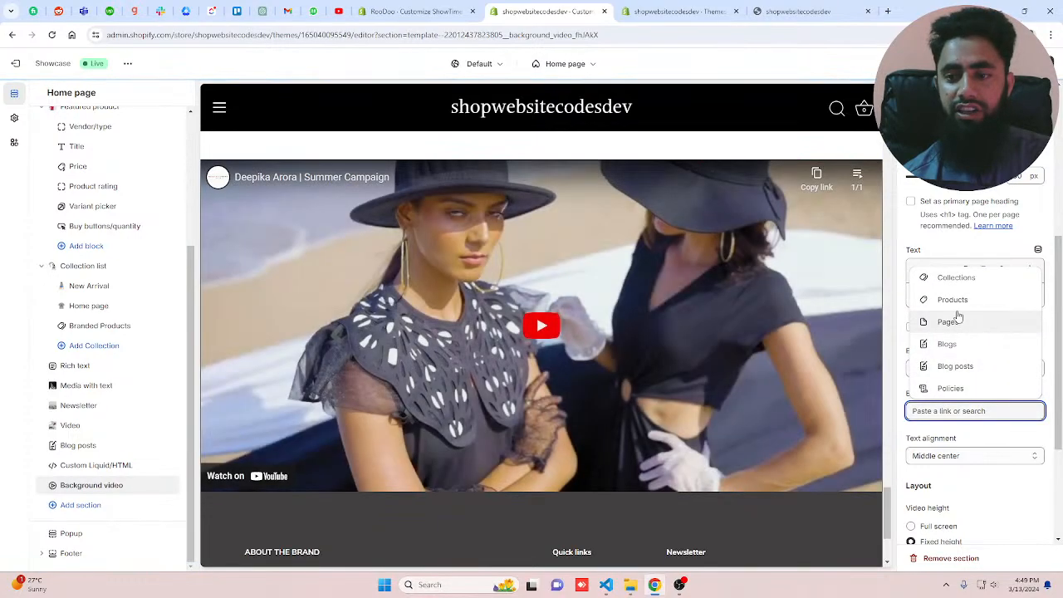
pyautogui.click(953, 300)
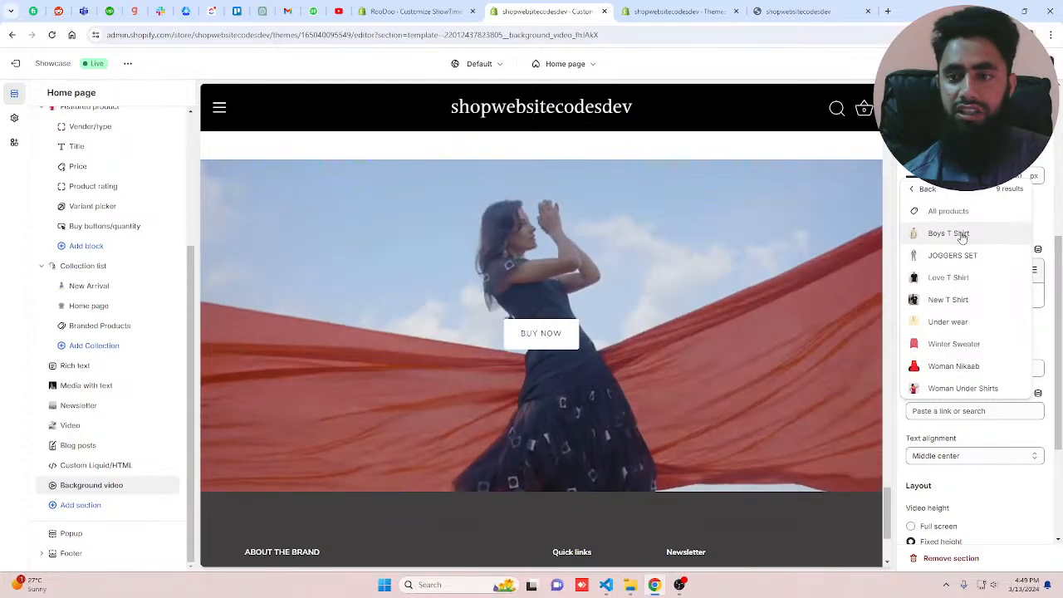
pyautogui.click(961, 236)
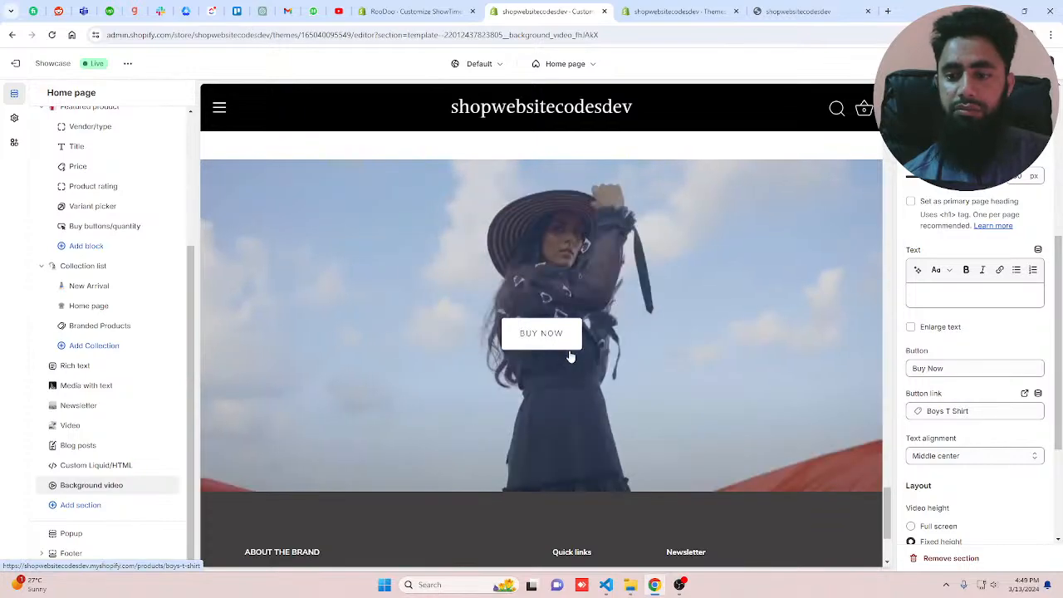
pyautogui.scroll(-5, 963, 491)
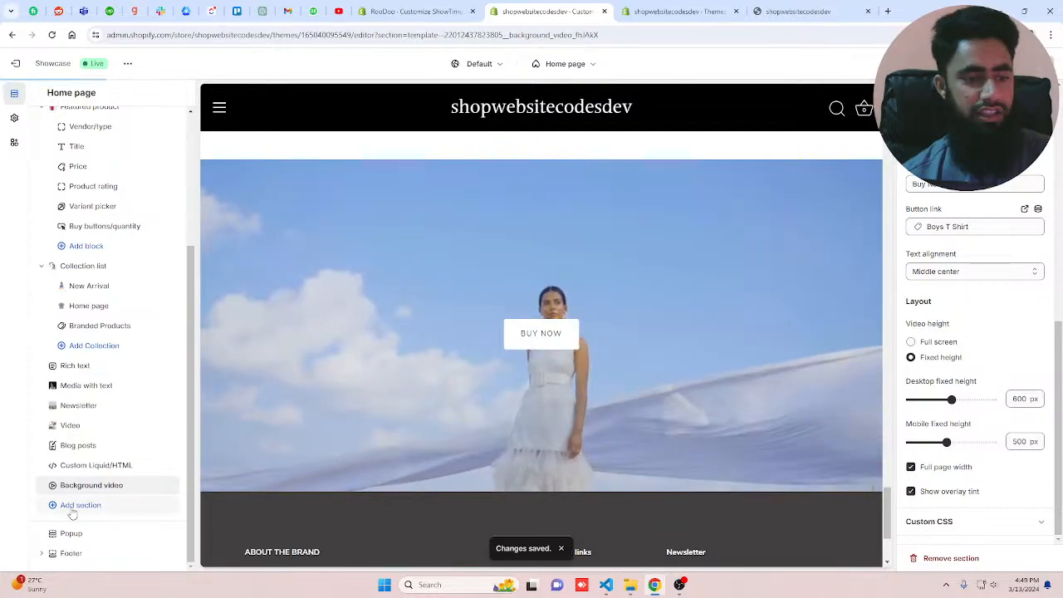
# - Add an Expandable content section below the Background video section and change its heading to "FAQs"
pyautogui.click(72, 513)
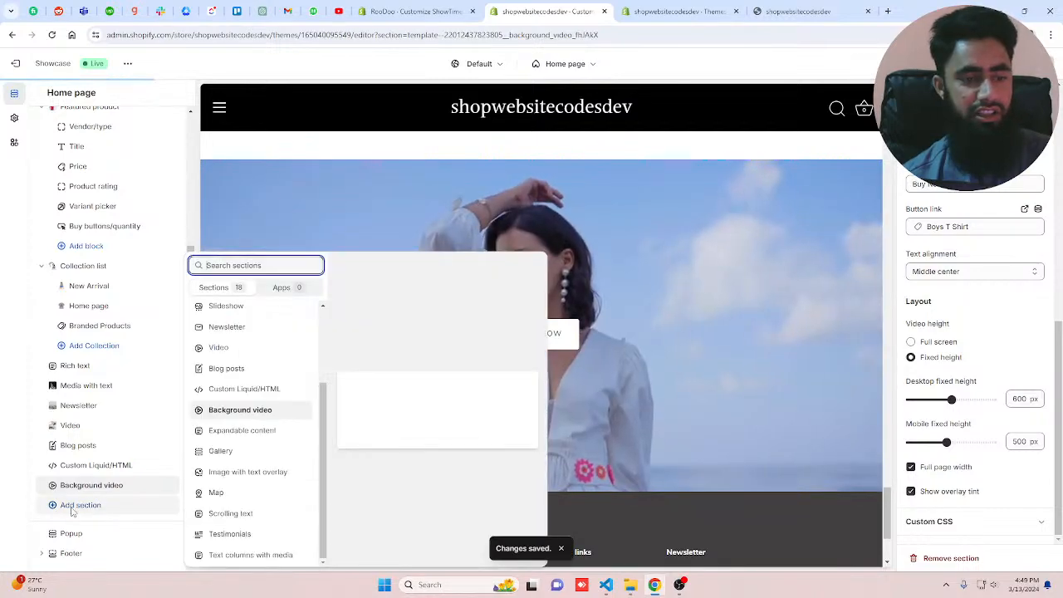
pyautogui.click(274, 436)
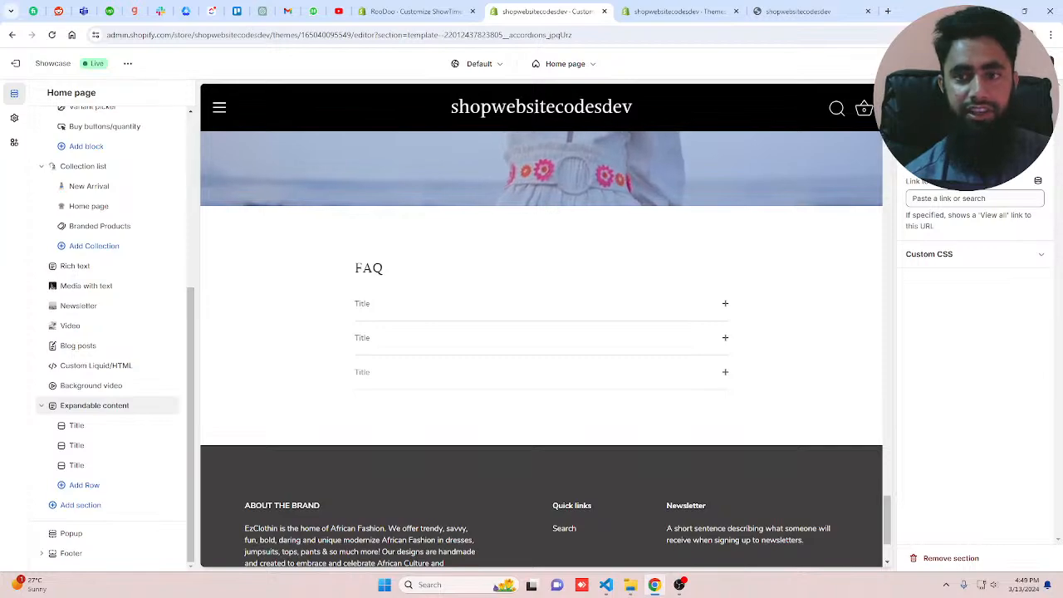
pyautogui.write('s')
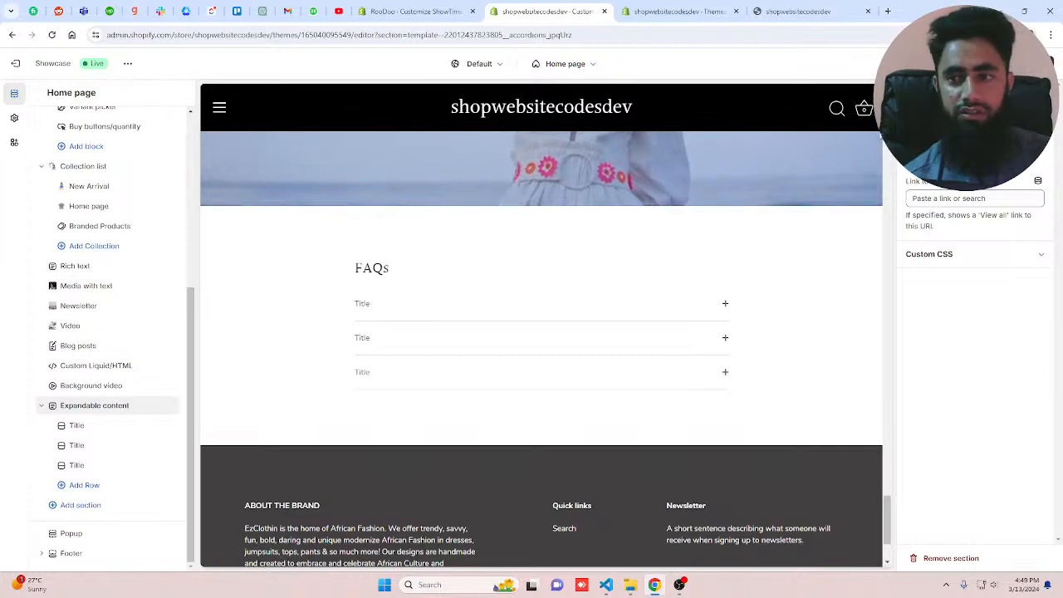
# - Give the first row of the Expandable content section a ribbon icon and the title "Question One?"
pyautogui.click(77, 426)
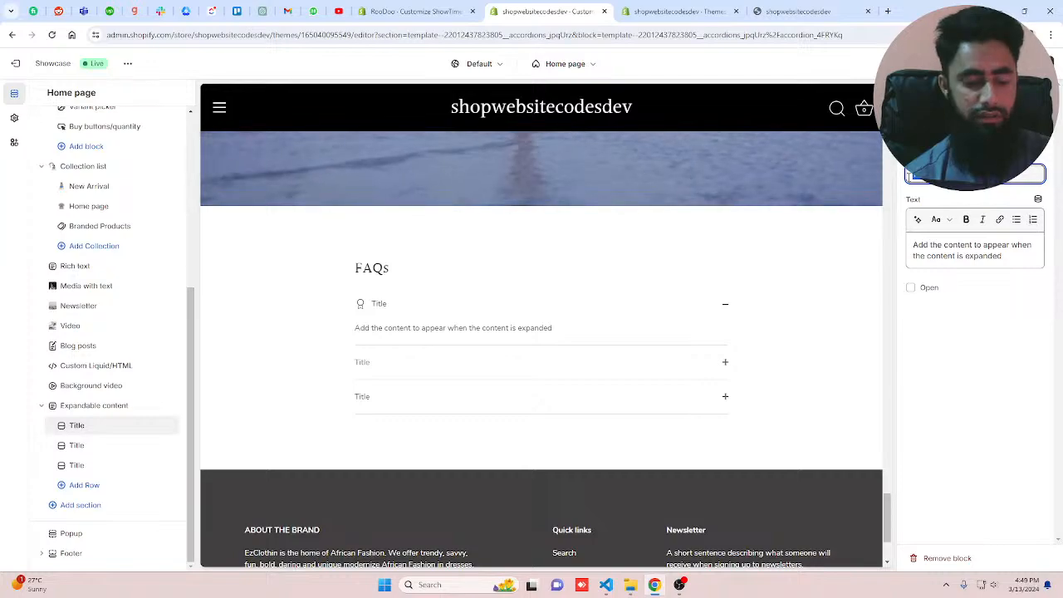
pyautogui.write('Question')
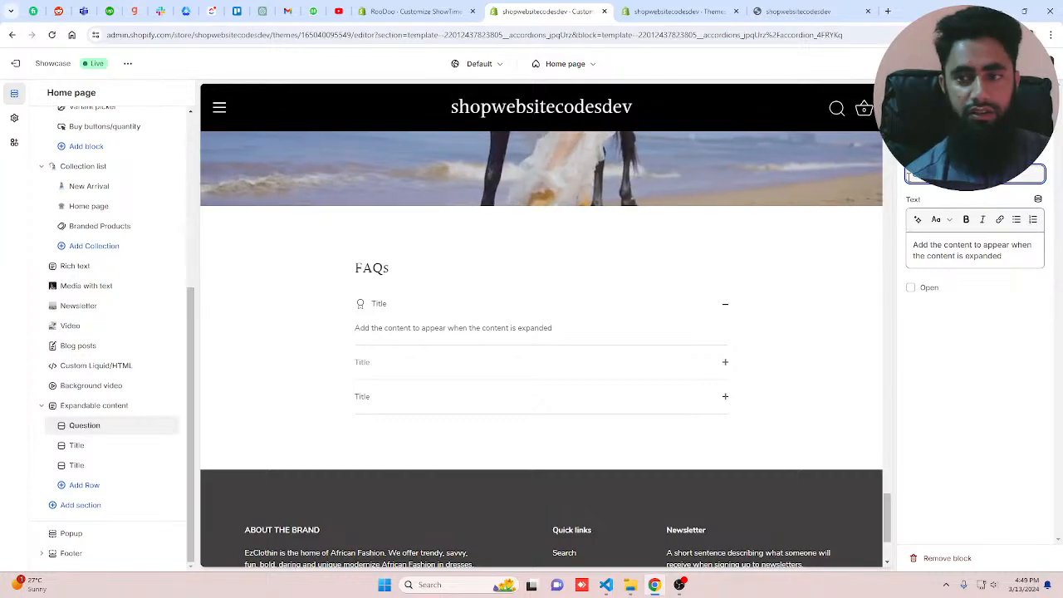
pyautogui.write(' One')
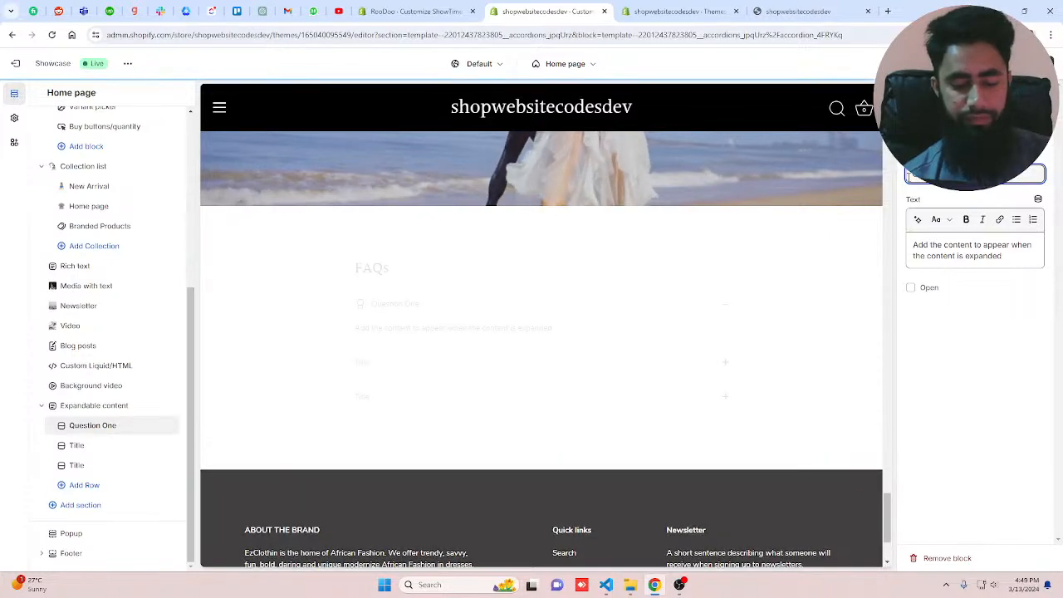
pyautogui.write('?')
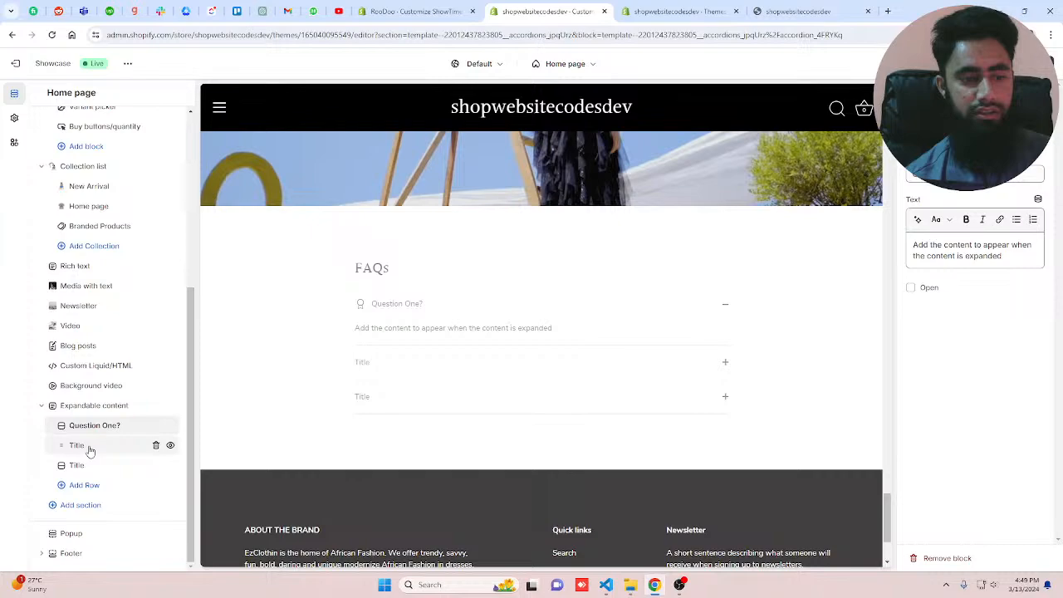
# - Add two more FAQ rows and give the second, third and fourth rows an icon and the title "Question One?"
pyautogui.click(89, 451)
pyautogui.doubleClick(963, 174)
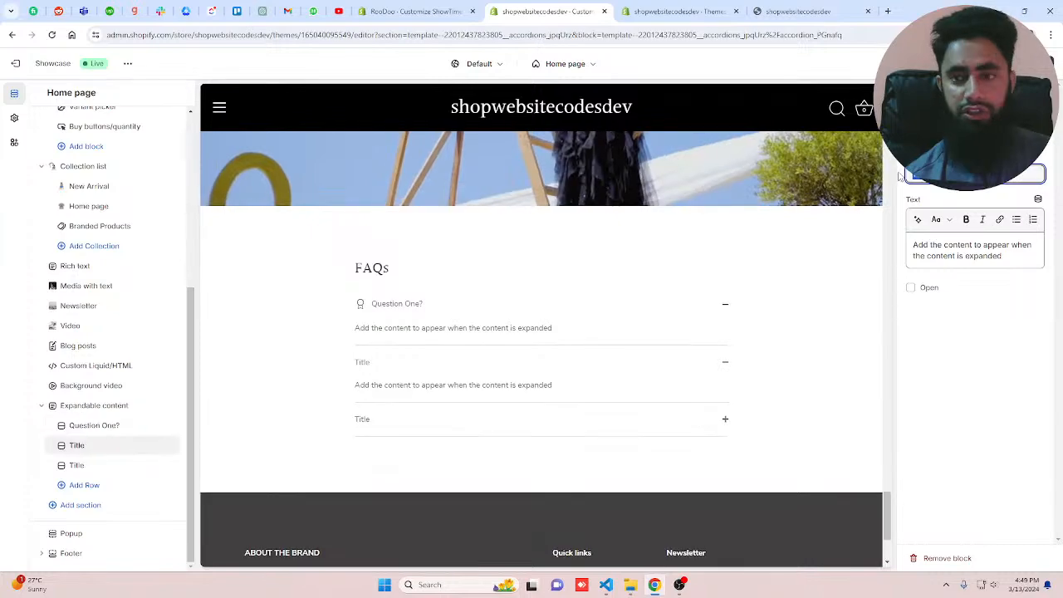
pyautogui.write('Question One?')
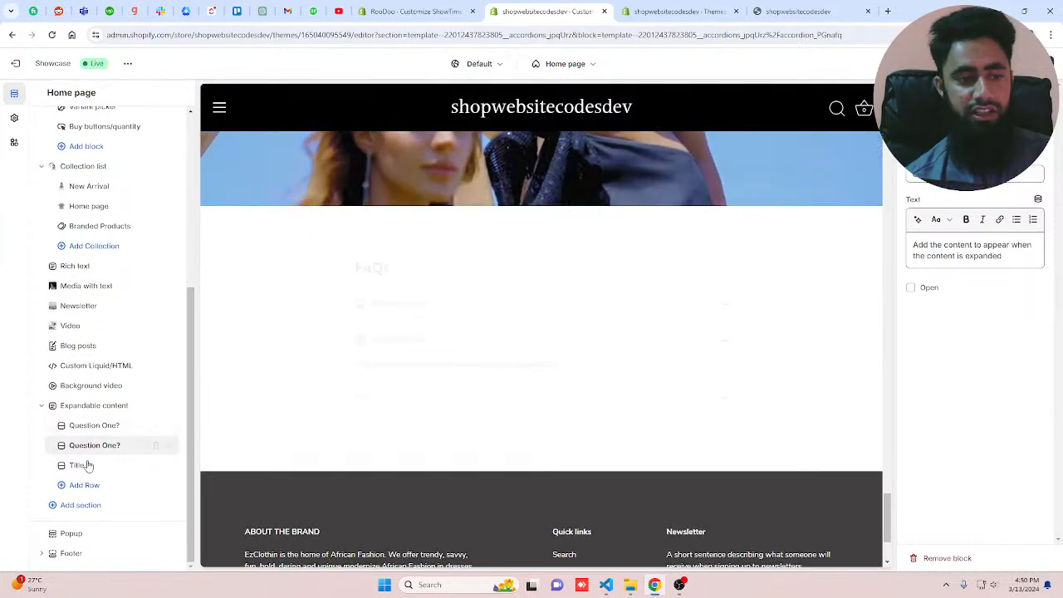
pyautogui.click(89, 466)
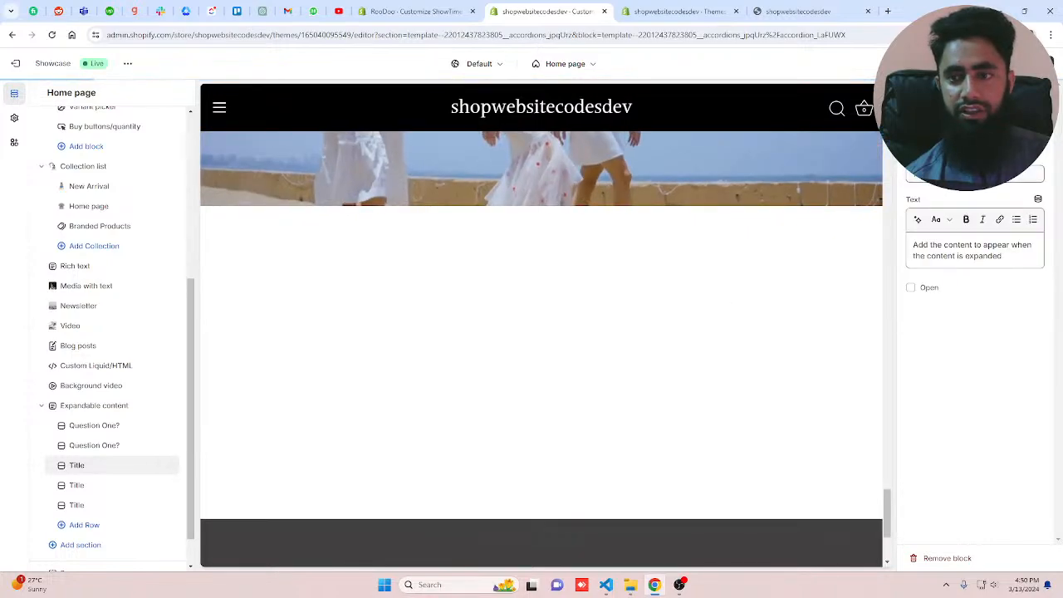
pyautogui.click(94, 489)
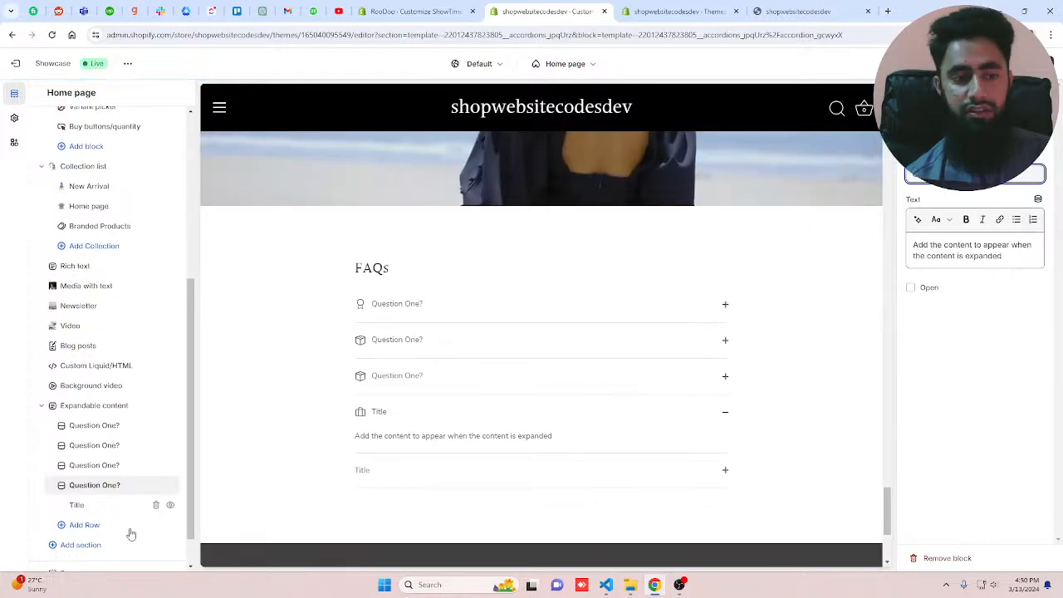
# - Give the fifth FAQ row the Feather icon and the title "Question One?", collapse it in the preview and save
pyautogui.click(100, 505)
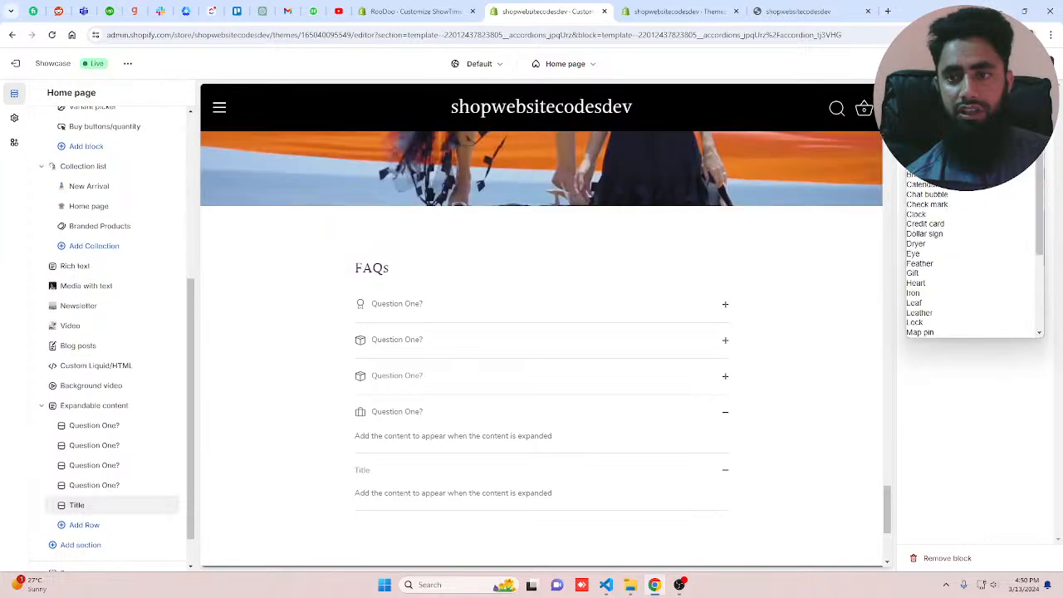
pyautogui.click(919, 263)
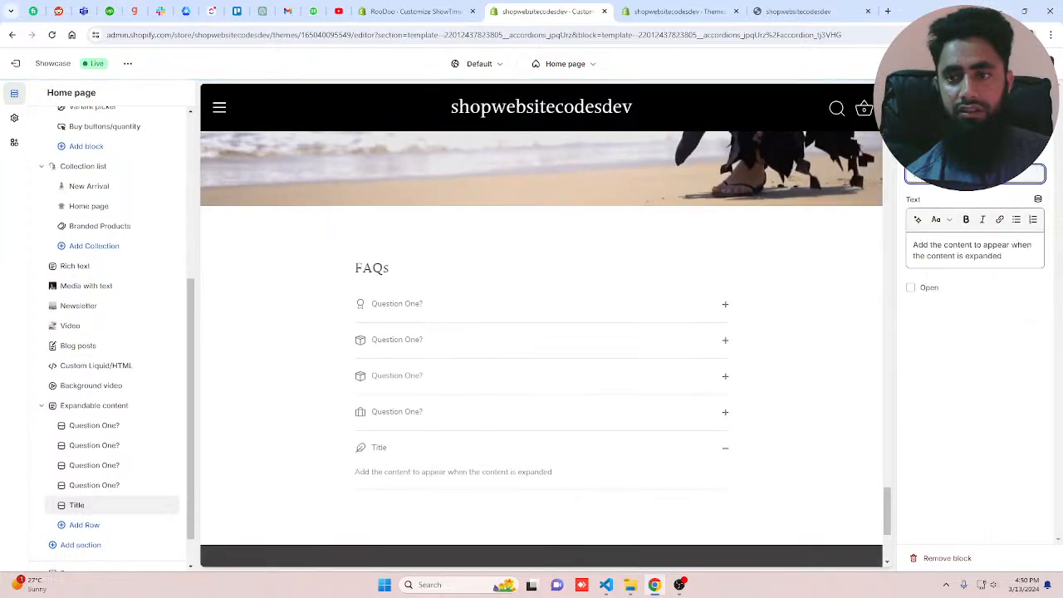
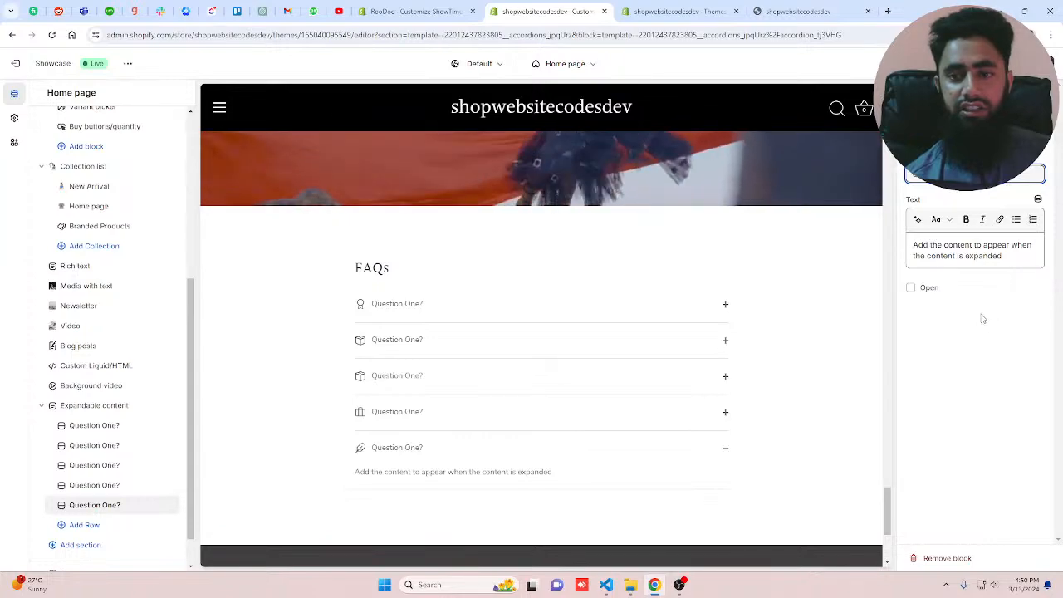
pyautogui.click(600, 447)
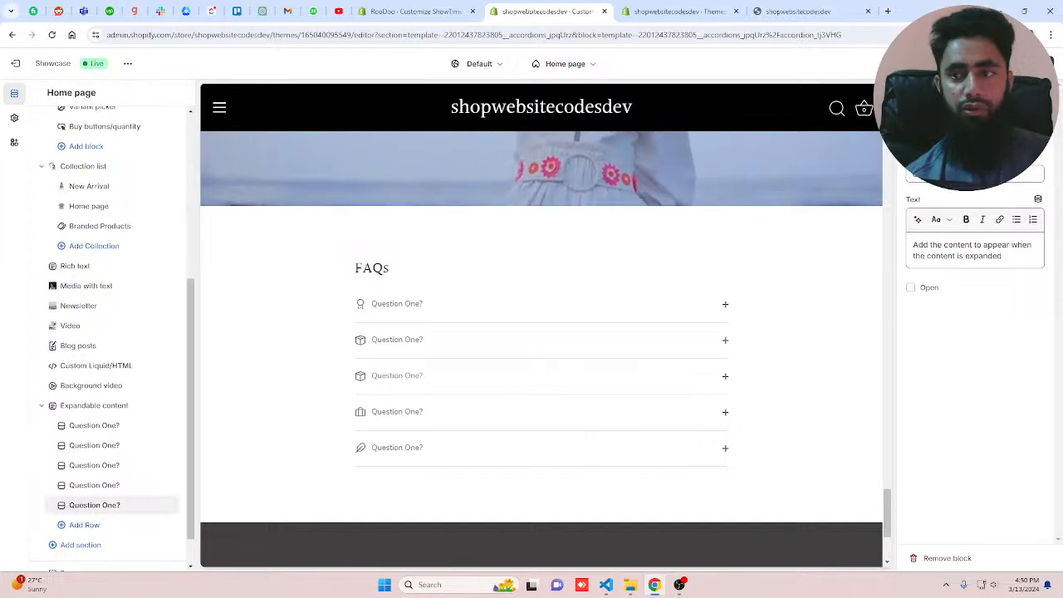
pyautogui.click(1033, 64)
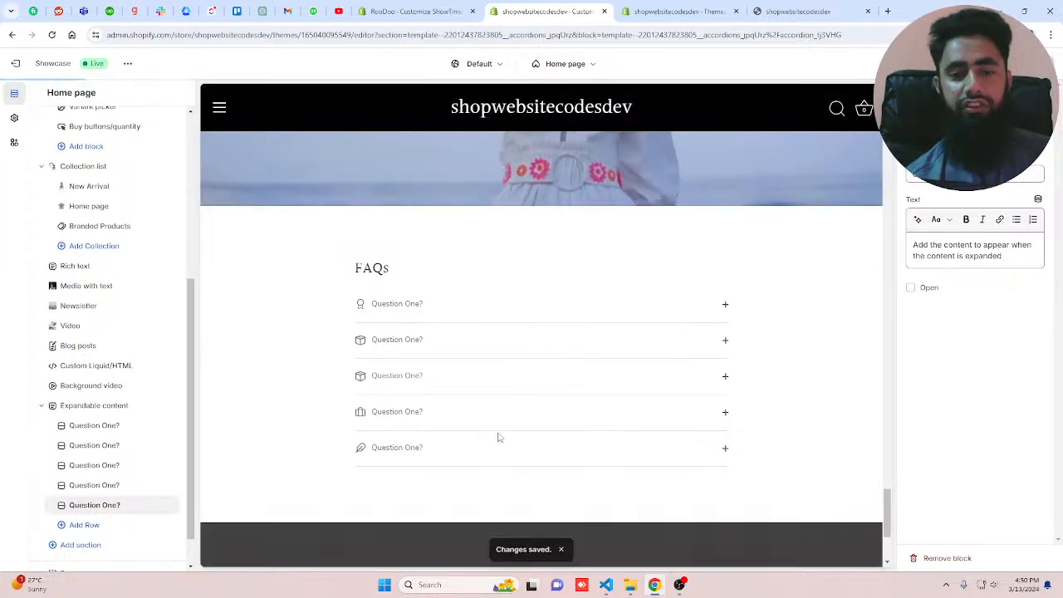
# - Add a Gallery section below the Expandable content section and insert a fourth image block in it
pyautogui.scroll(-2, 498, 438)
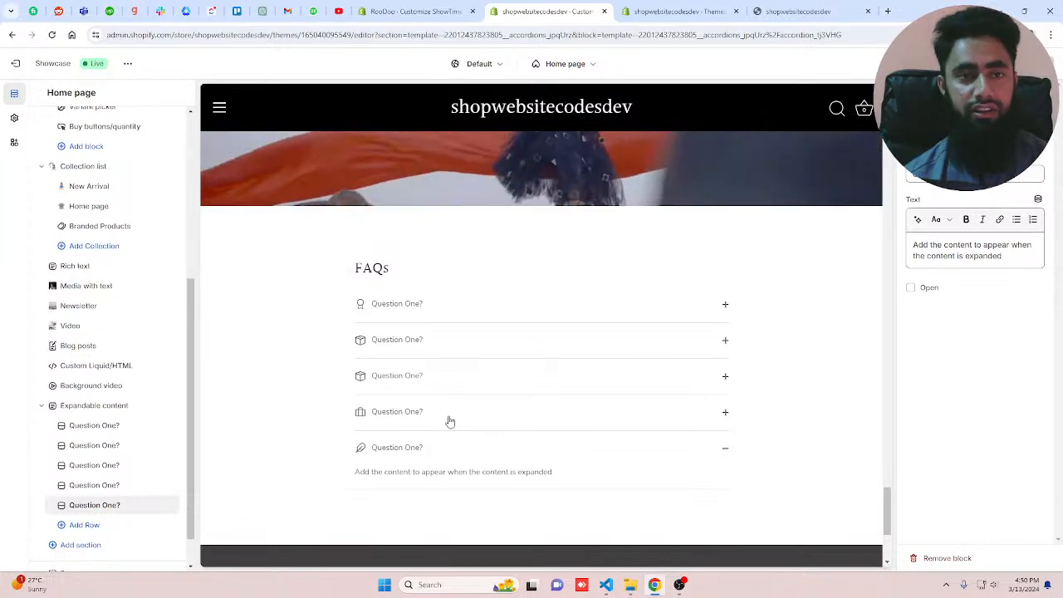
pyautogui.scroll(-2, 91, 519)
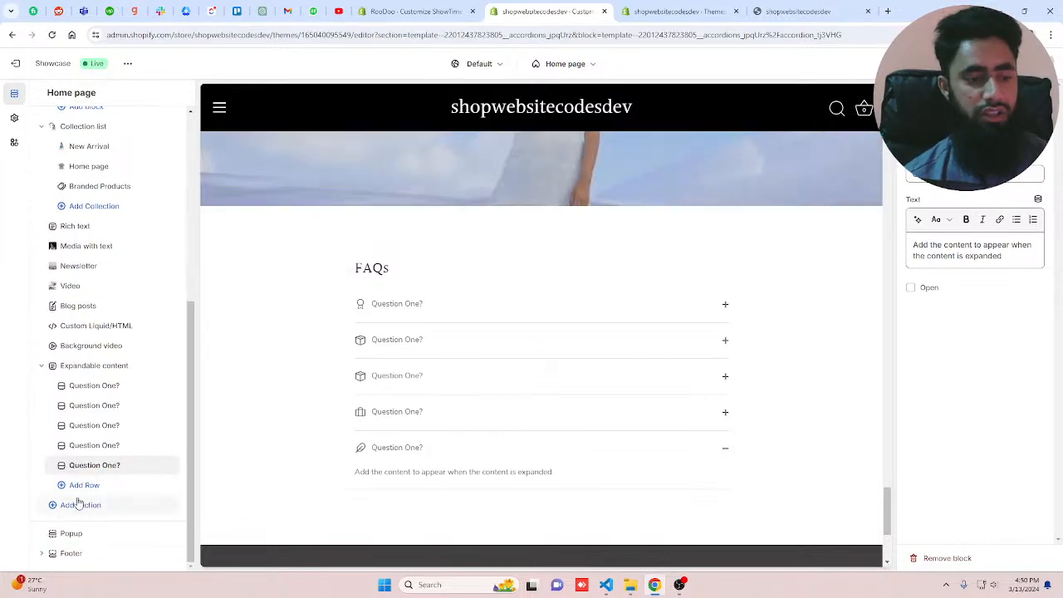
pyautogui.click(77, 504)
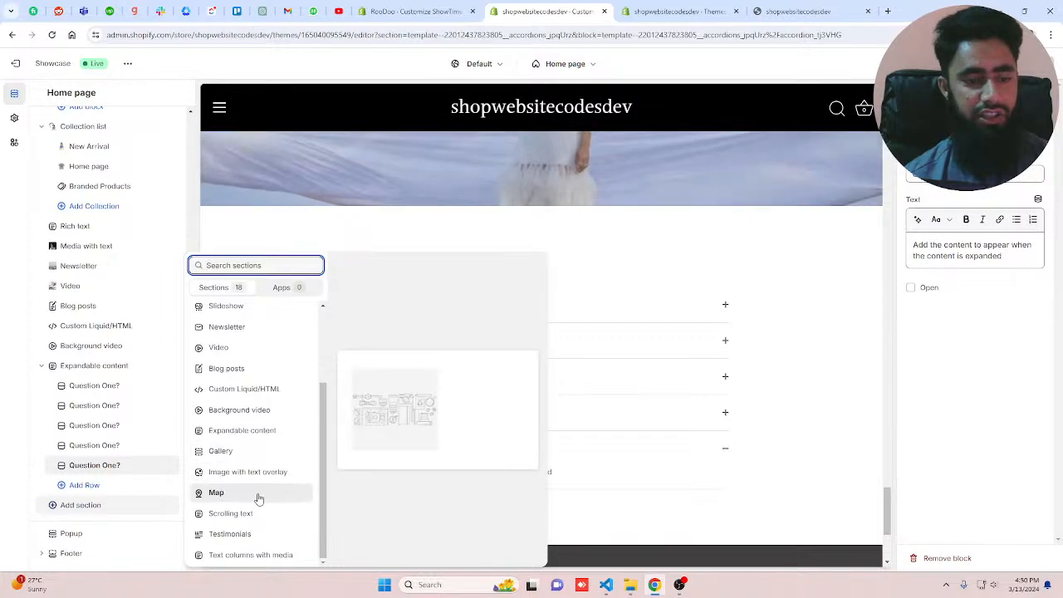
pyautogui.click(230, 455)
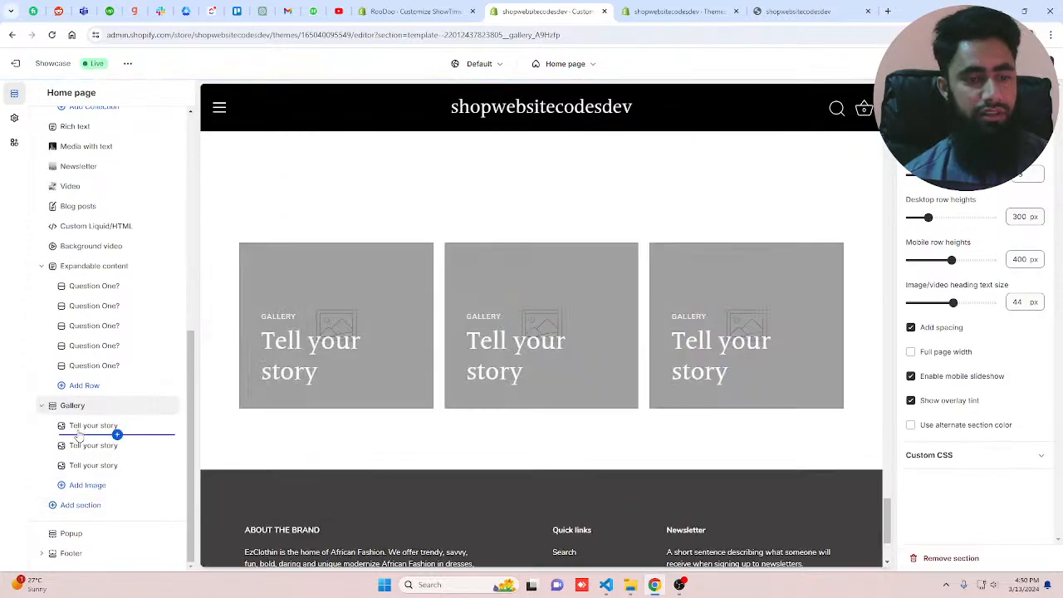
pyautogui.click(117, 435)
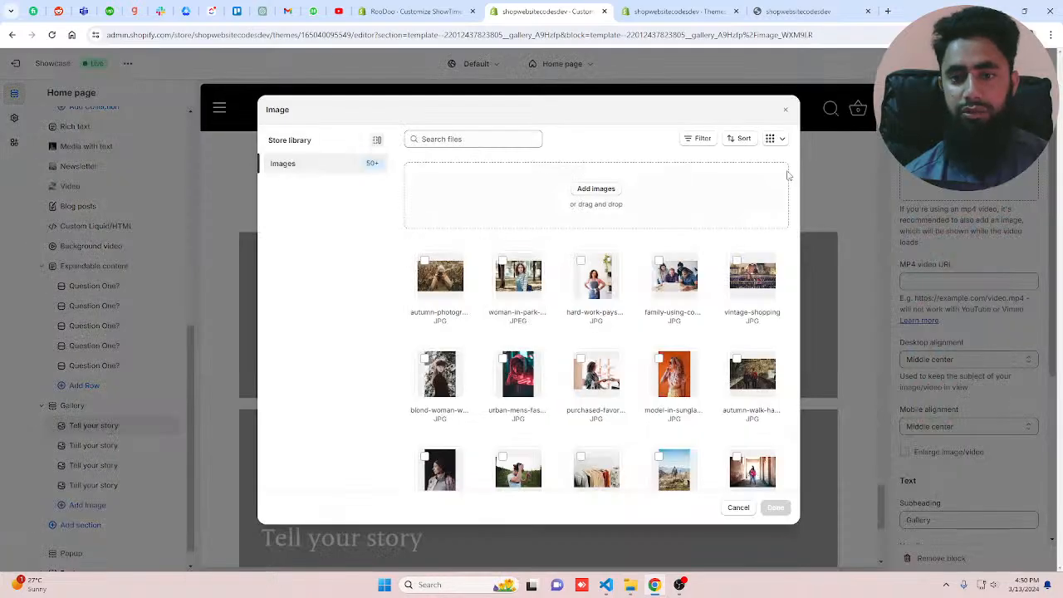
# - Set the first gallery block's image to the free Women's Fashion photo of a woman in a peach dress with fur
pyautogui.click(785, 109)
pyautogui.click(970, 185)
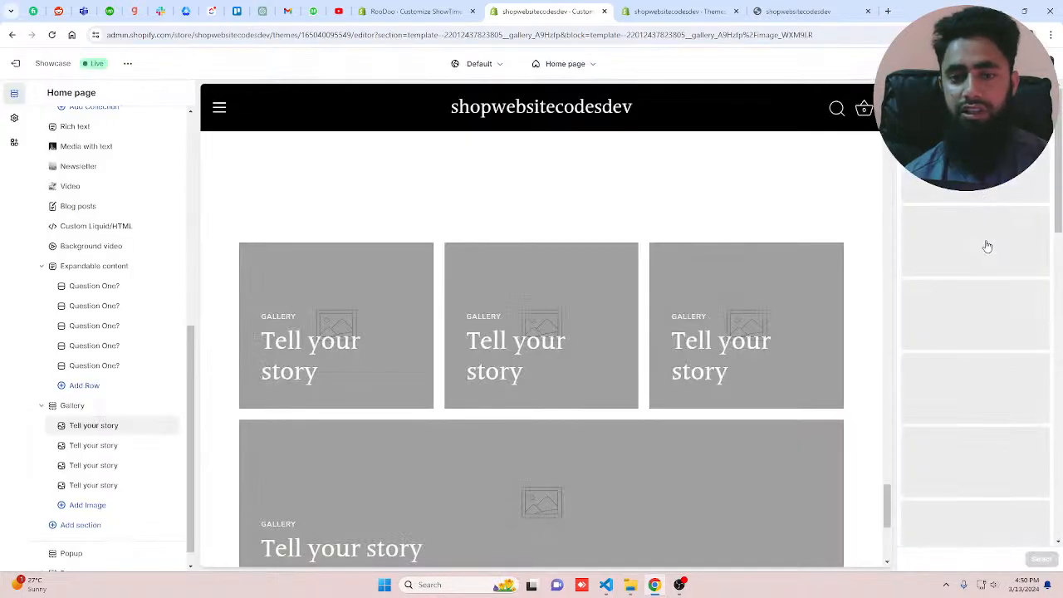
pyautogui.click(992, 329)
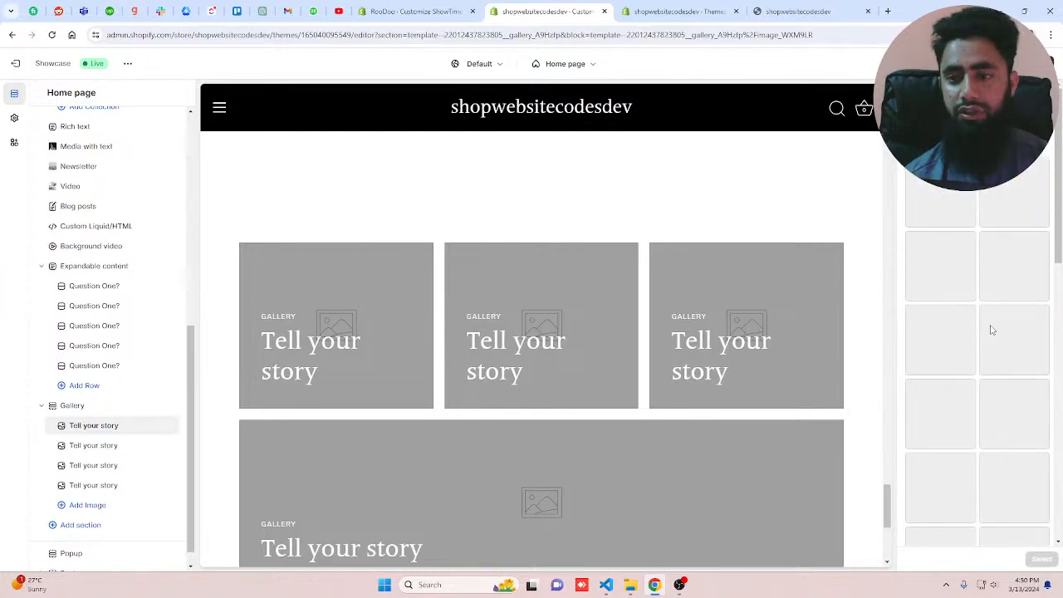
pyautogui.click(941, 265)
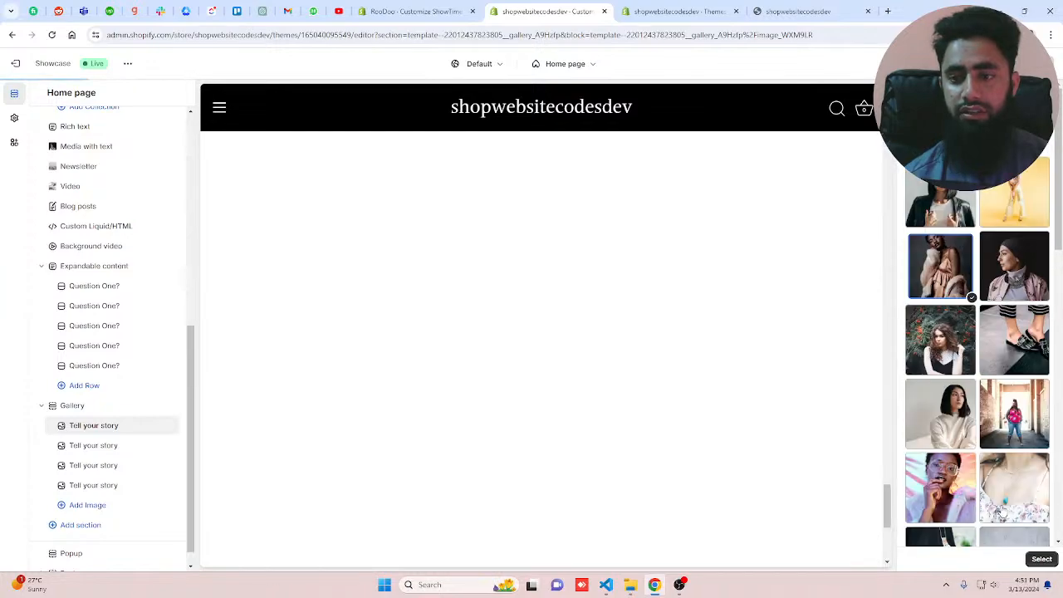
pyautogui.click(1042, 560)
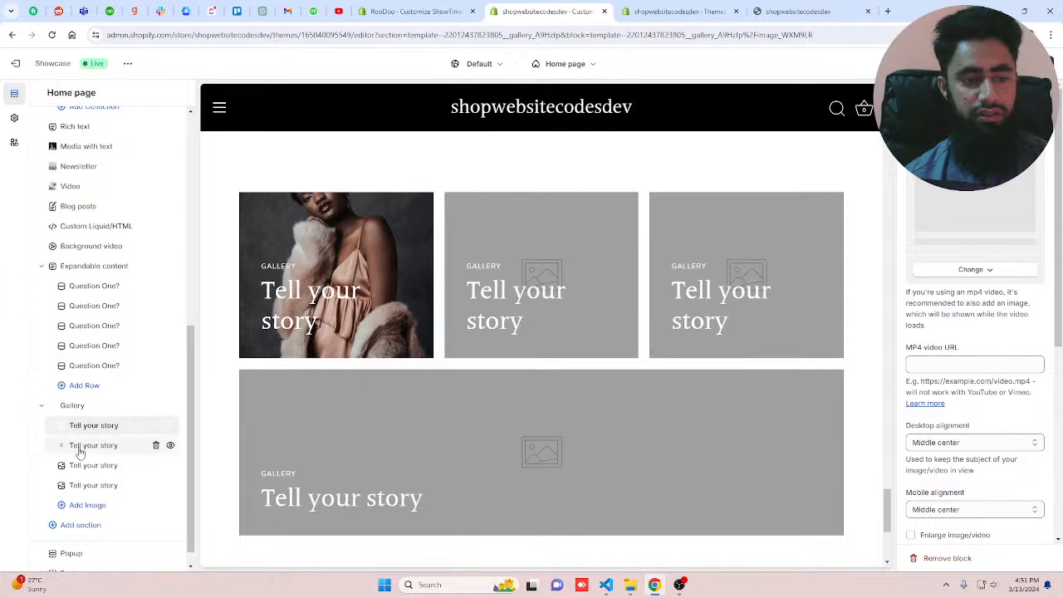
# - Fill the second and third gallery blocks with the free photos of the woman in a headscarf and the woman by the berry bush
pyautogui.click(83, 446)
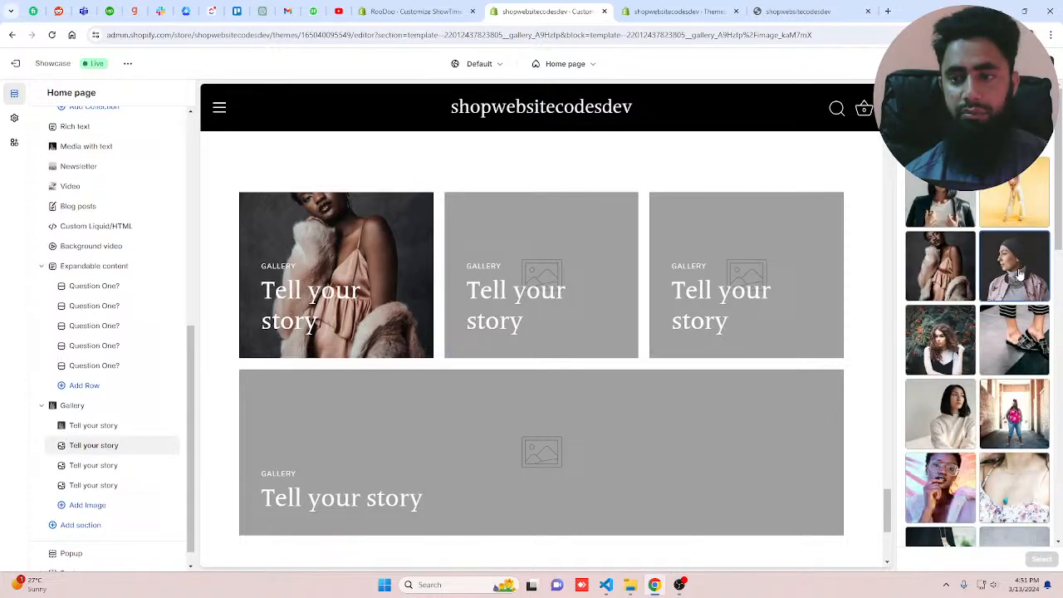
pyautogui.doubleClick(1020, 274)
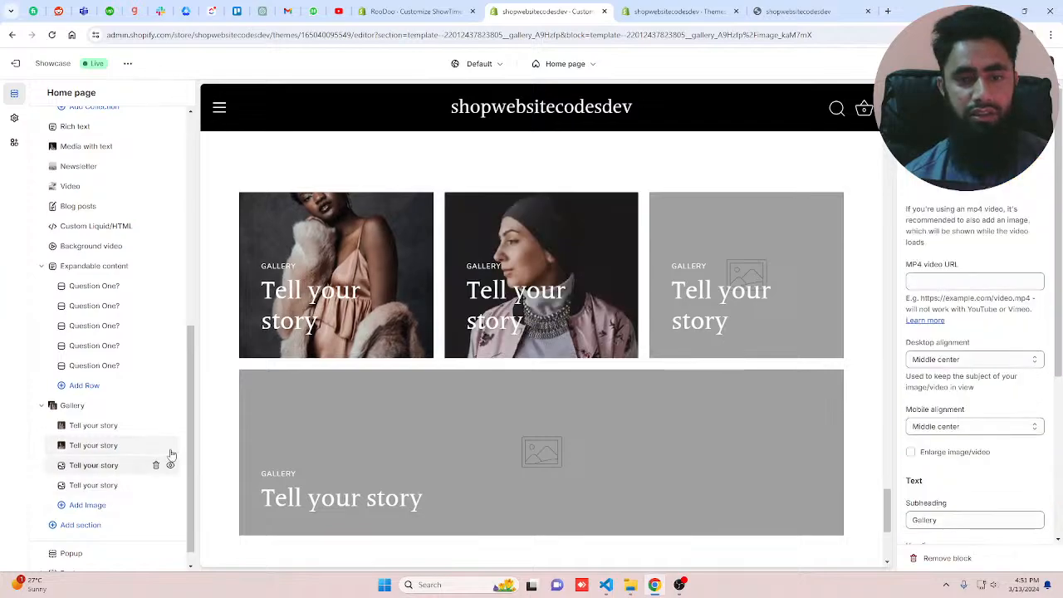
pyautogui.click(171, 457)
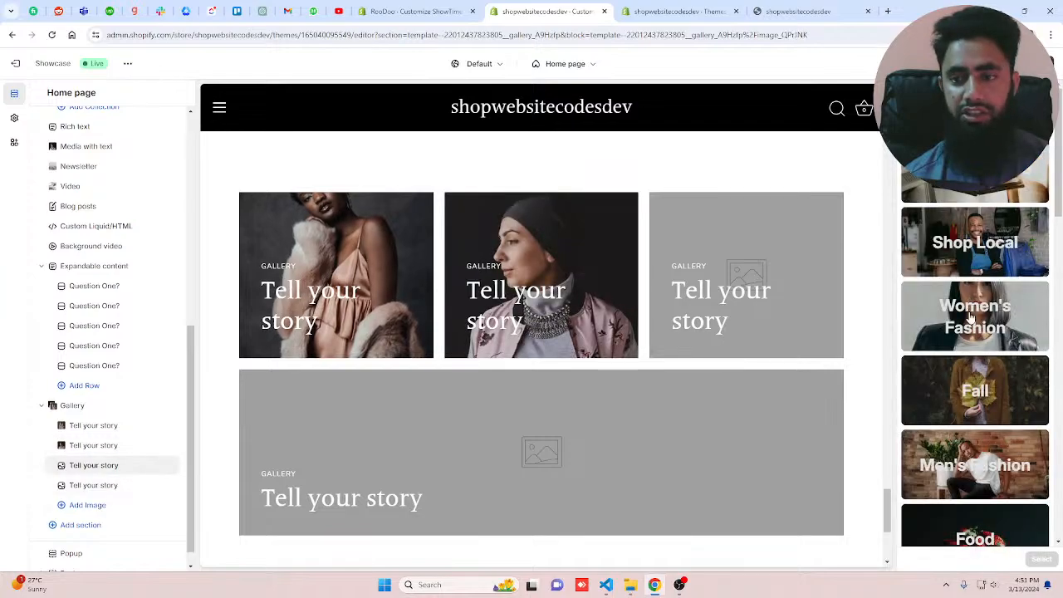
pyautogui.click(970, 318)
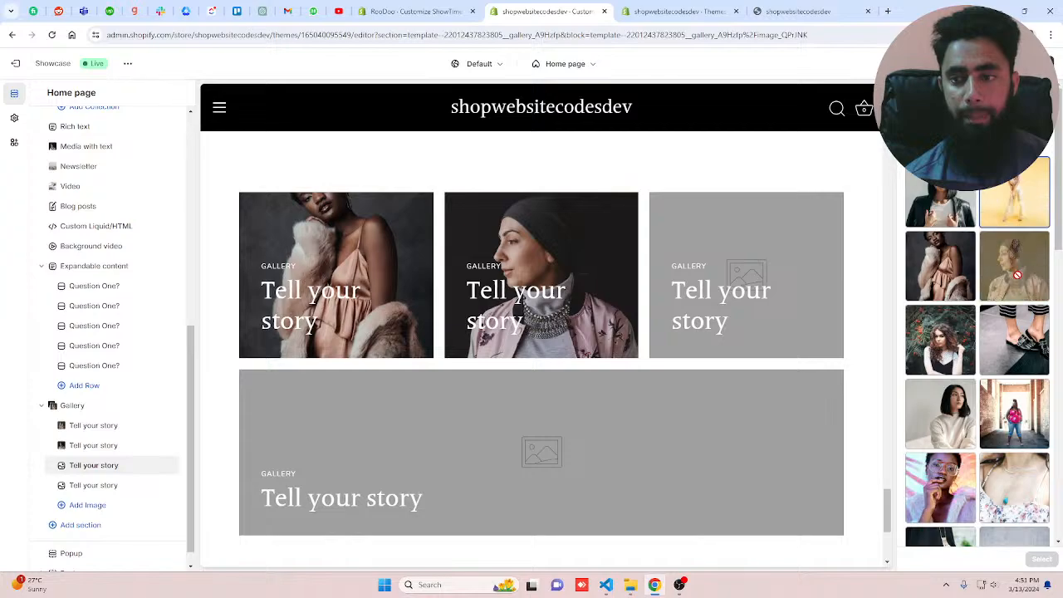
pyautogui.click(943, 341)
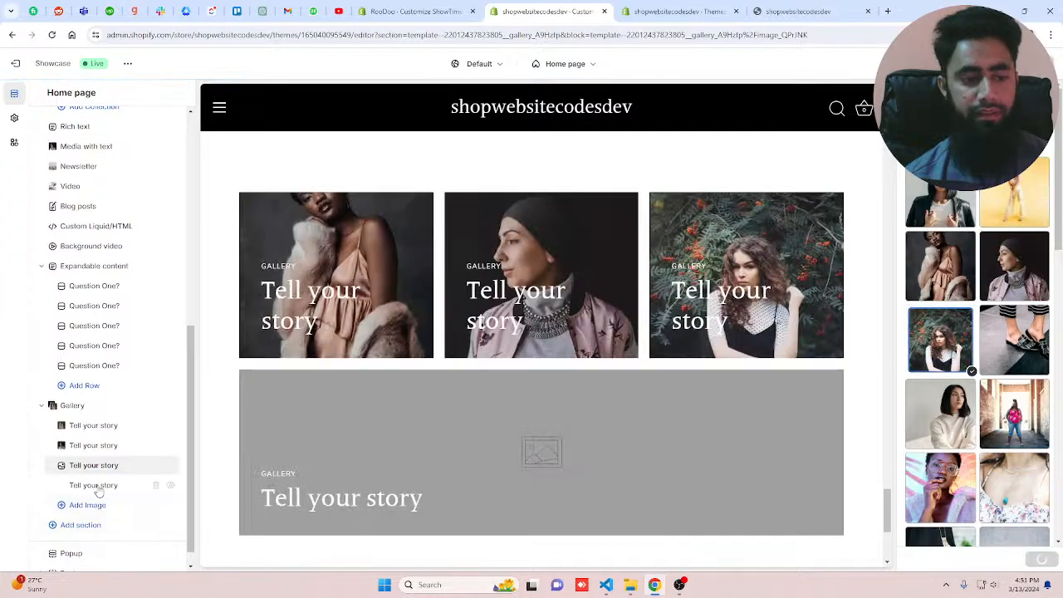
# - Set the fourth gallery block's image to the free fall-vegetable-box photo and save the changes
pyautogui.click(98, 488)
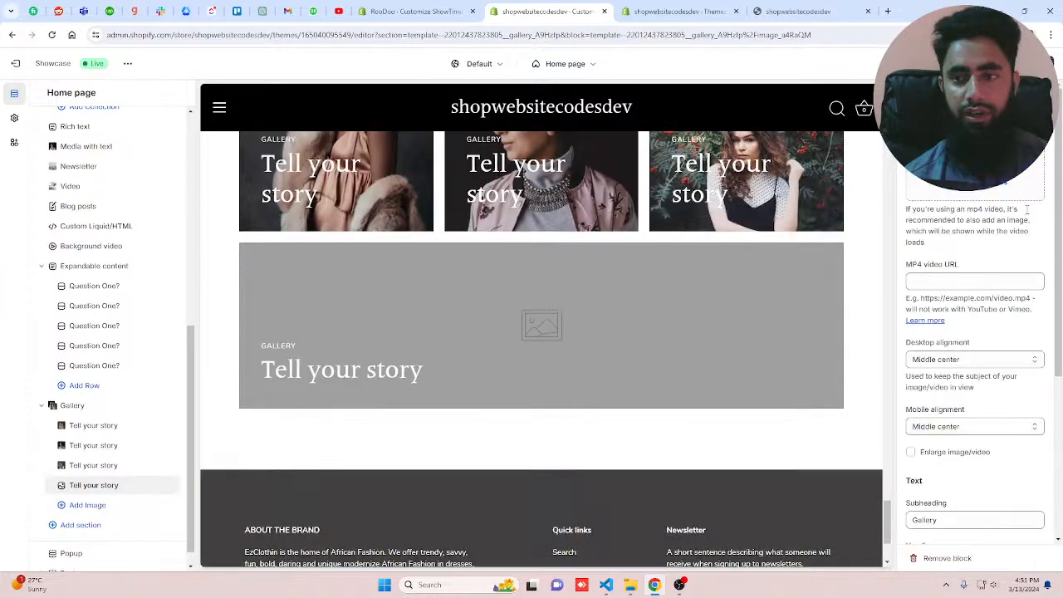
pyautogui.click(978, 189)
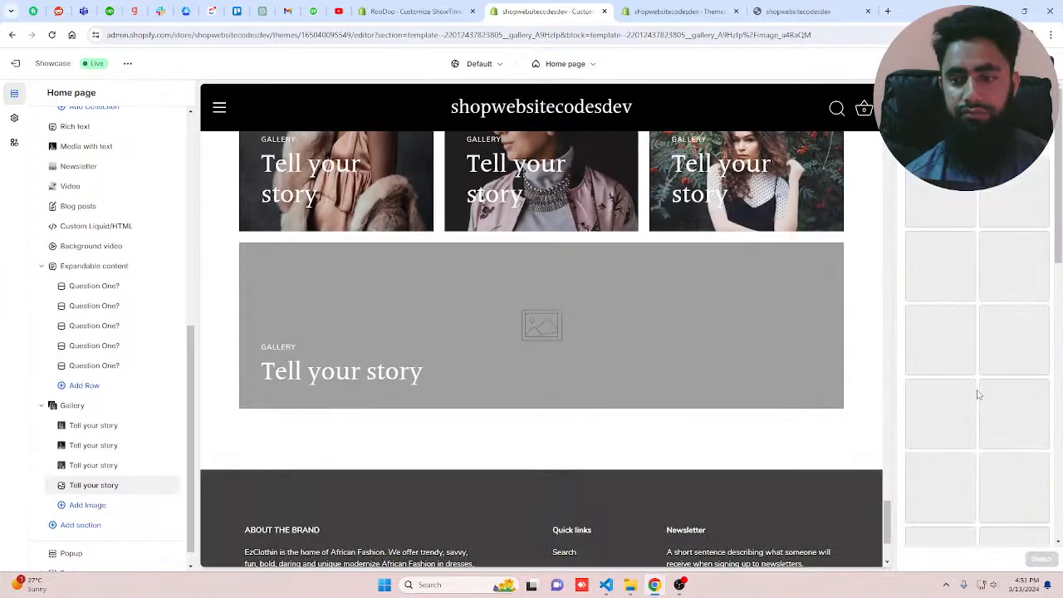
pyautogui.click(940, 344)
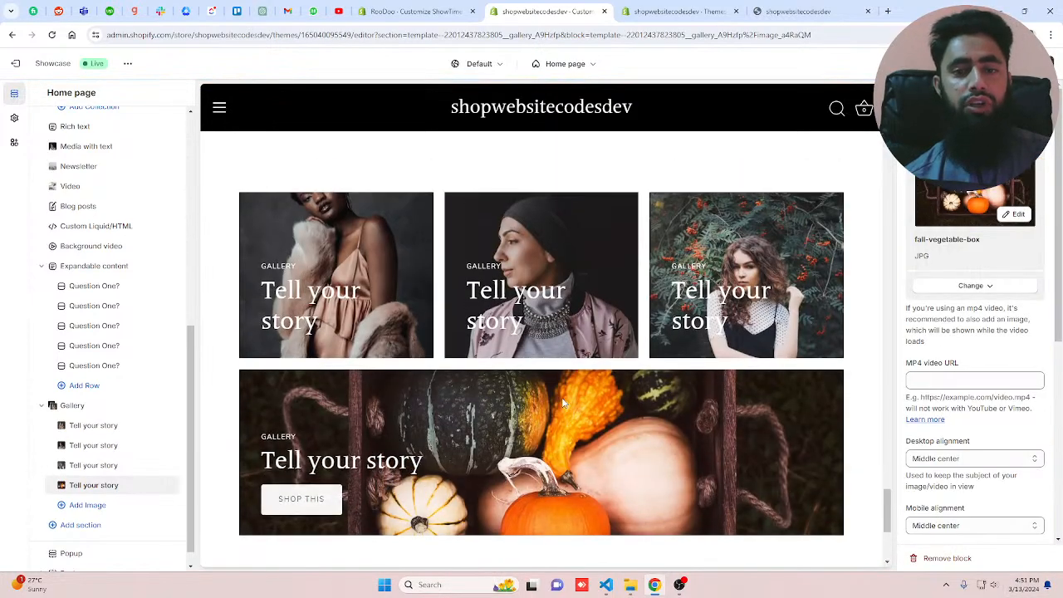
# - Add an Image with text overlay section below the Gallery and give it the free woman-in-fur-under-neon photo
pyautogui.scroll(-2, 563, 402)
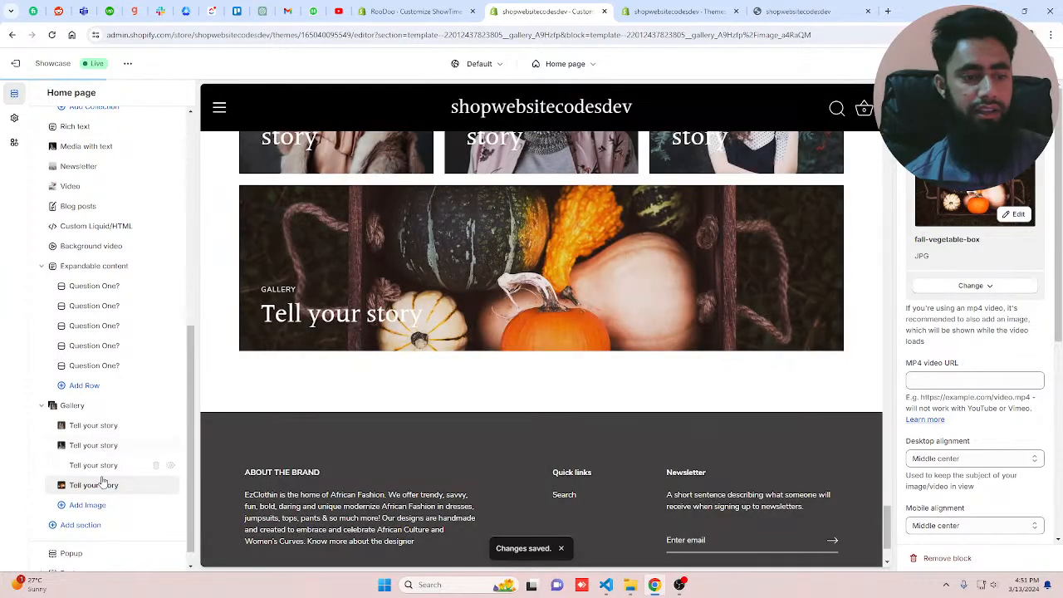
pyautogui.scroll(-1, 102, 482)
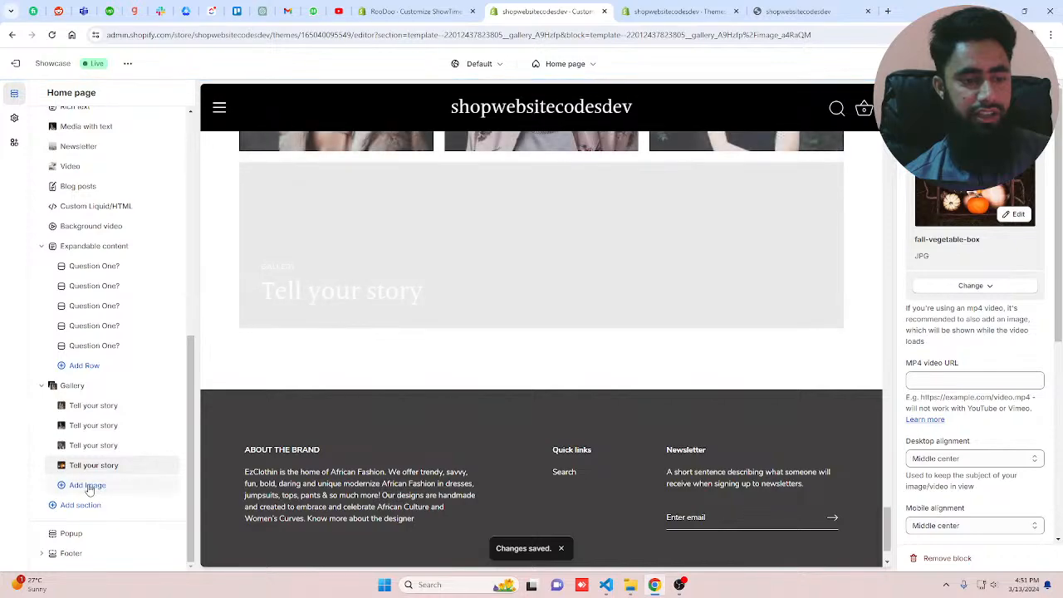
pyautogui.click(83, 504)
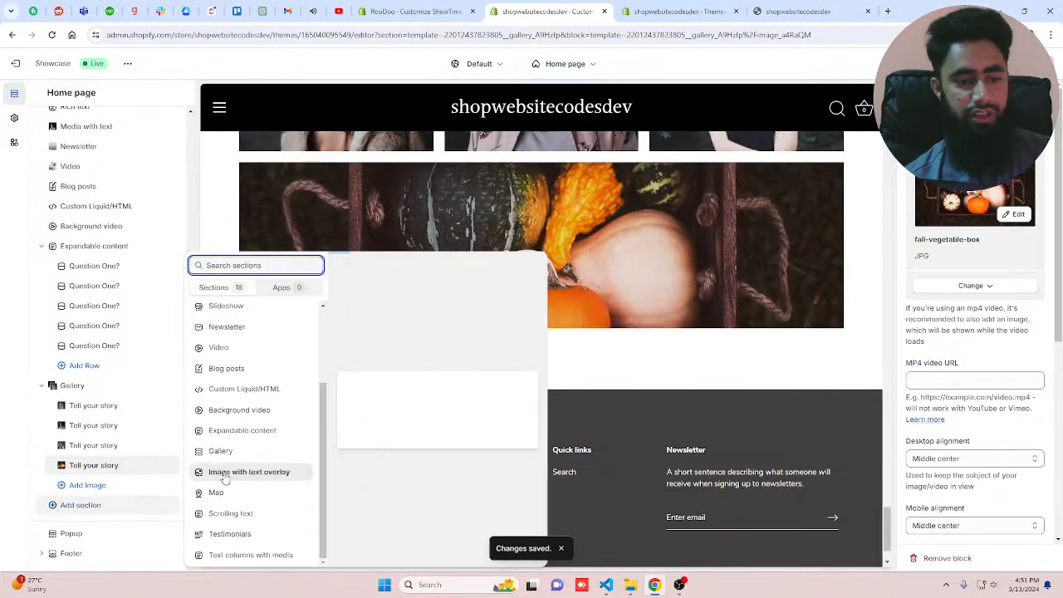
pyautogui.click(242, 476)
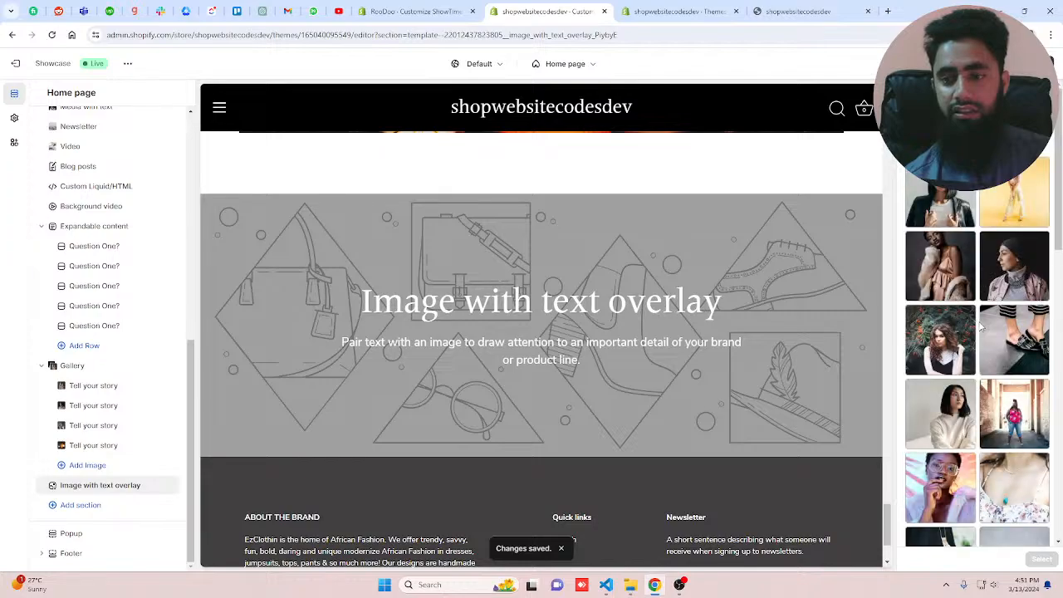
pyautogui.scroll(-5, 988, 349)
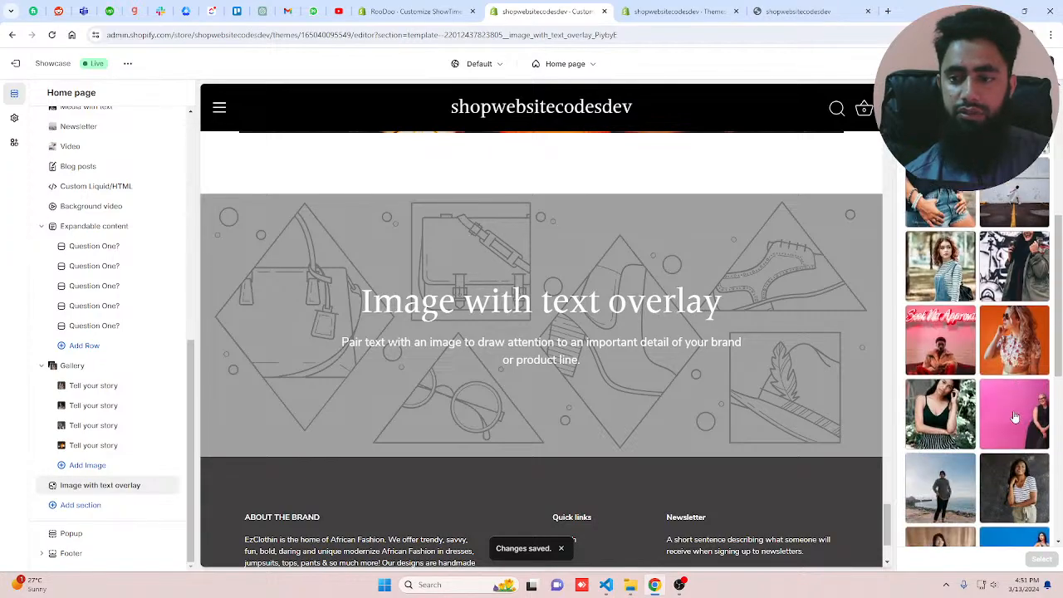
pyautogui.click(942, 342)
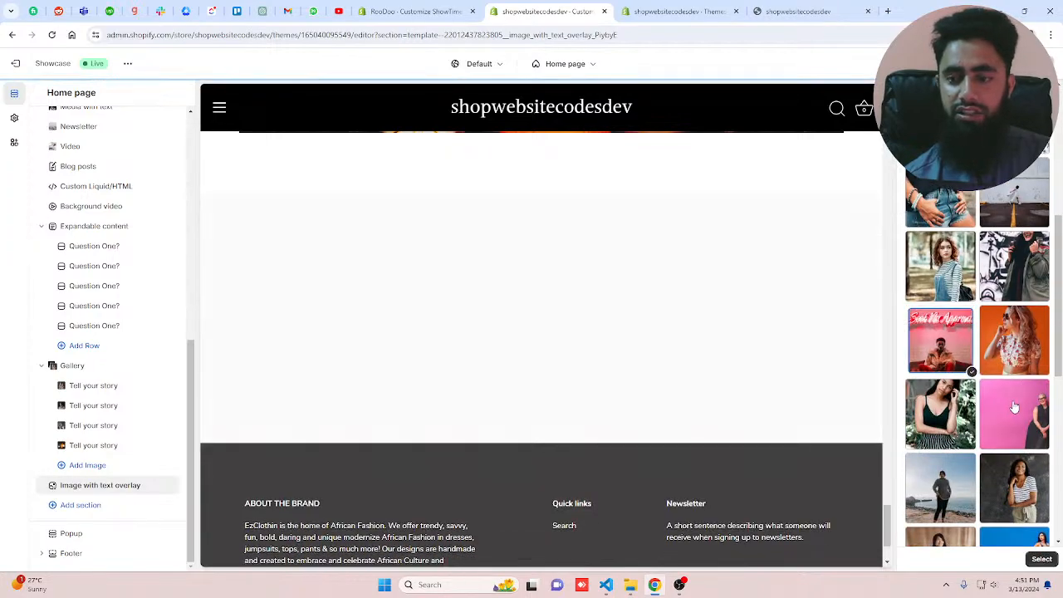
pyautogui.click(1040, 562)
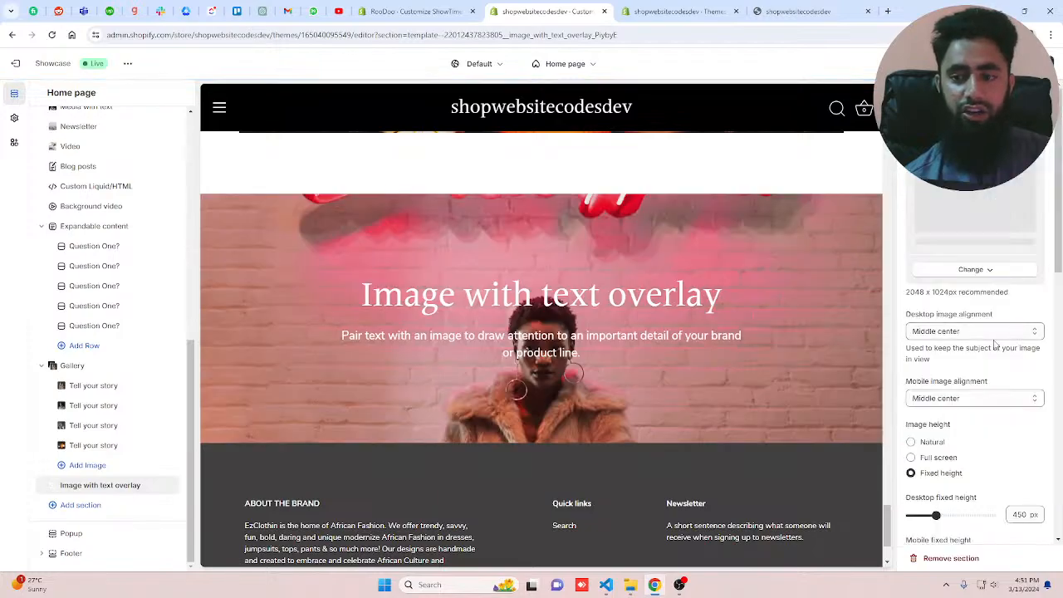
# - Add a Map section below the image overlay section and set its image to the free man-sitting-in-city photo
pyautogui.click(80, 505)
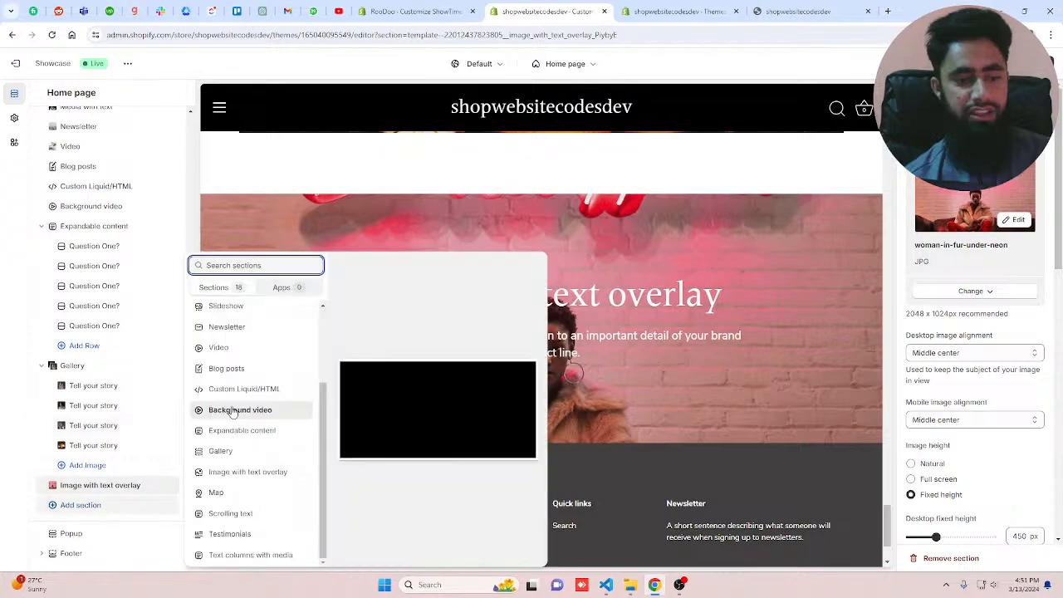
pyautogui.click(248, 494)
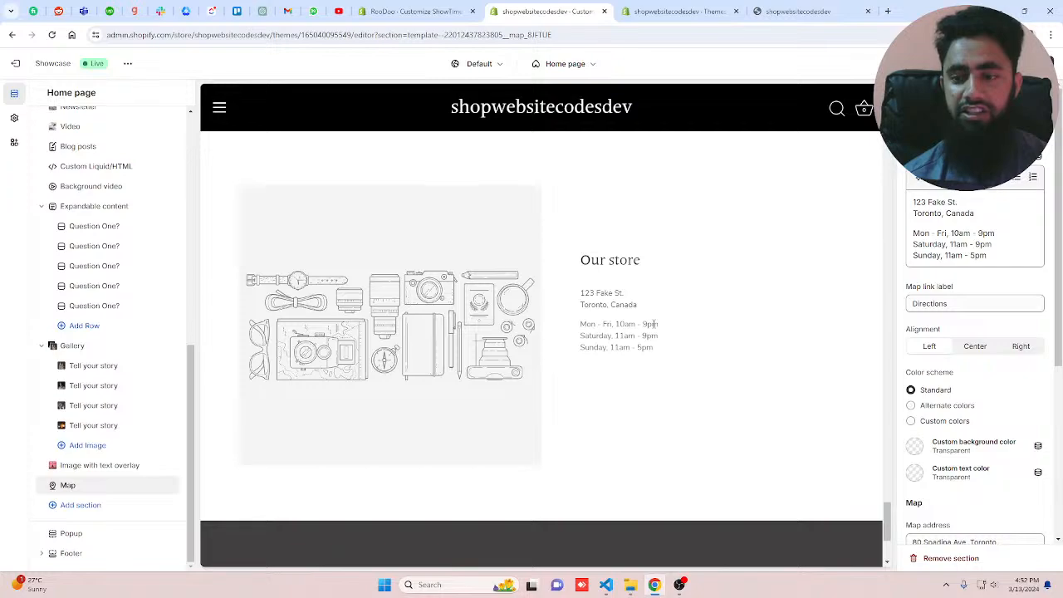
pyautogui.scroll(-3, 965, 314)
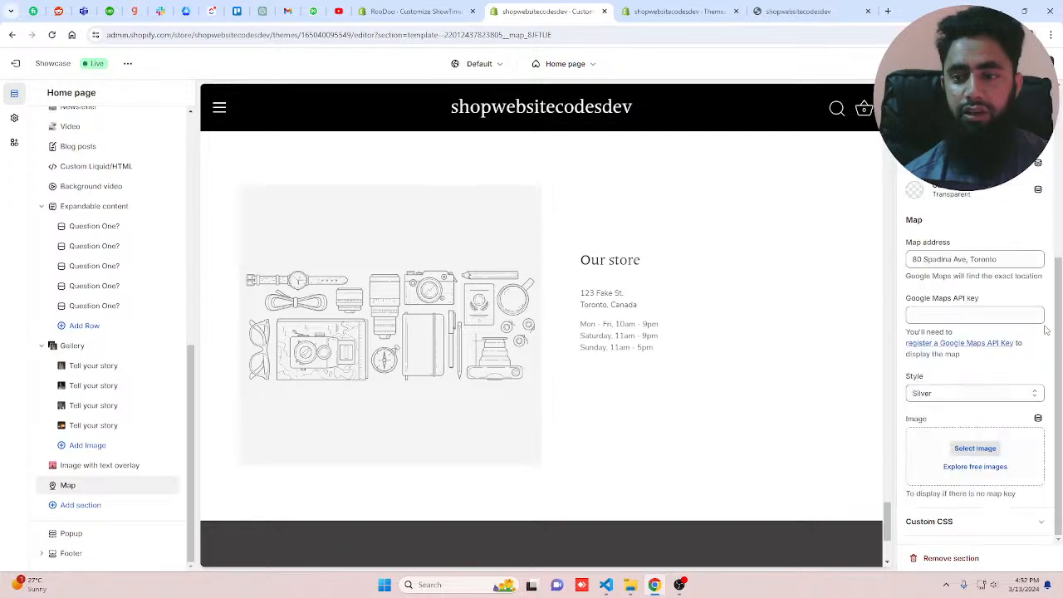
pyautogui.click(964, 314)
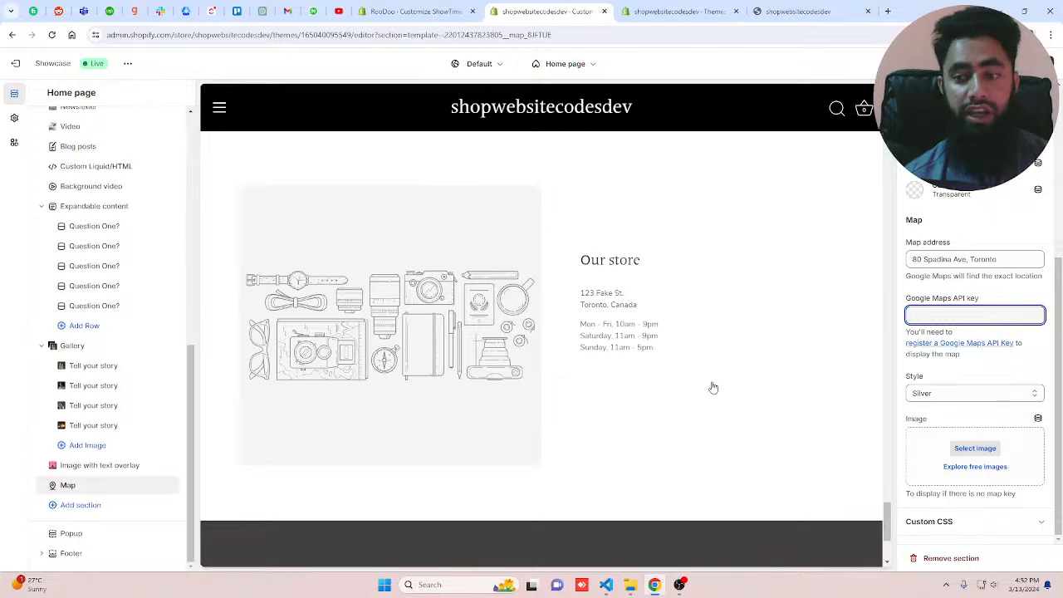
pyautogui.click(973, 467)
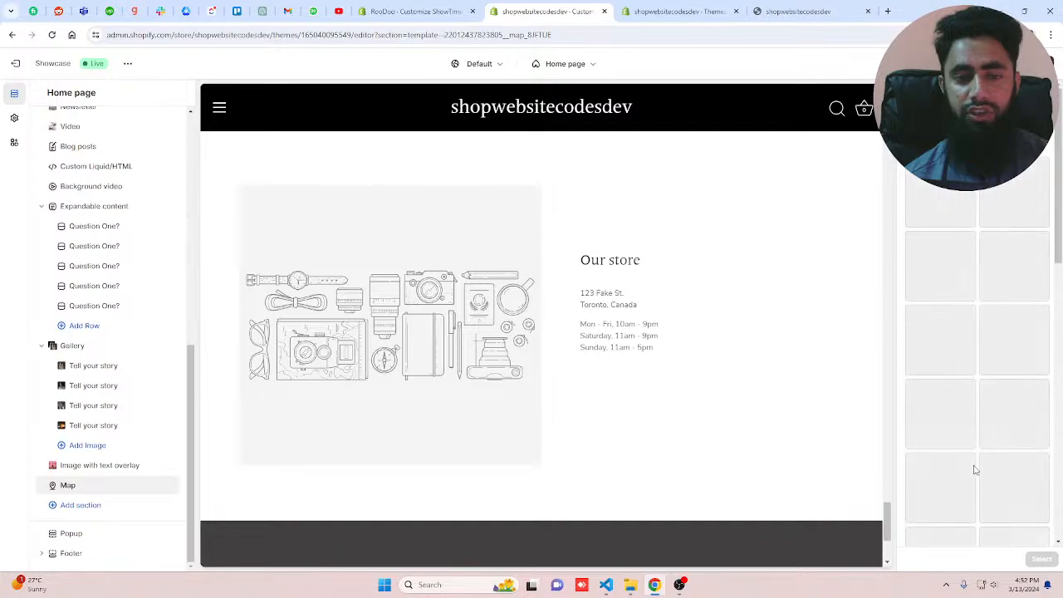
pyautogui.click(1018, 264)
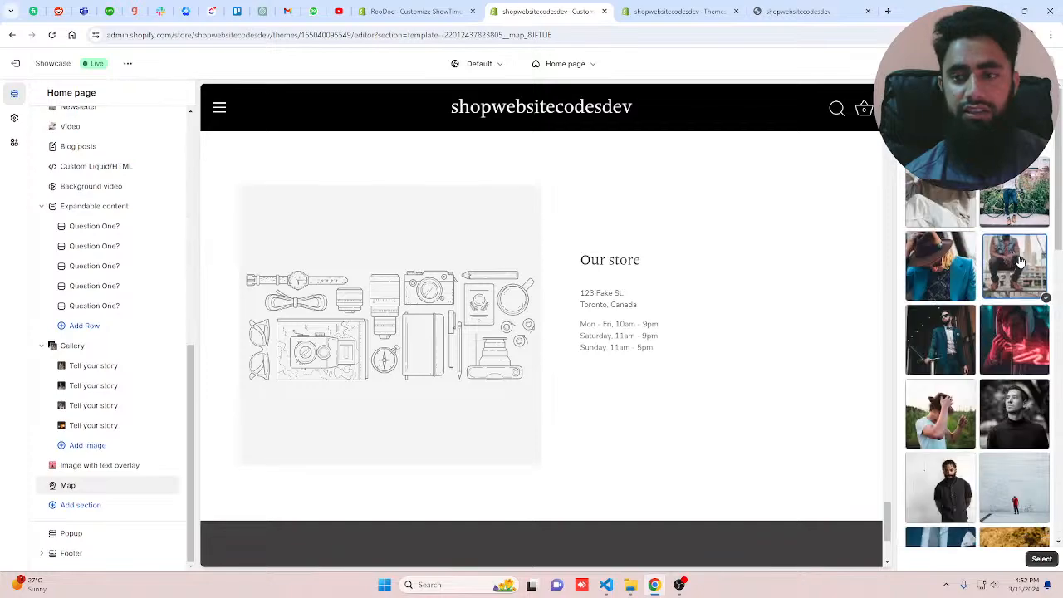
pyautogui.click(1051, 564)
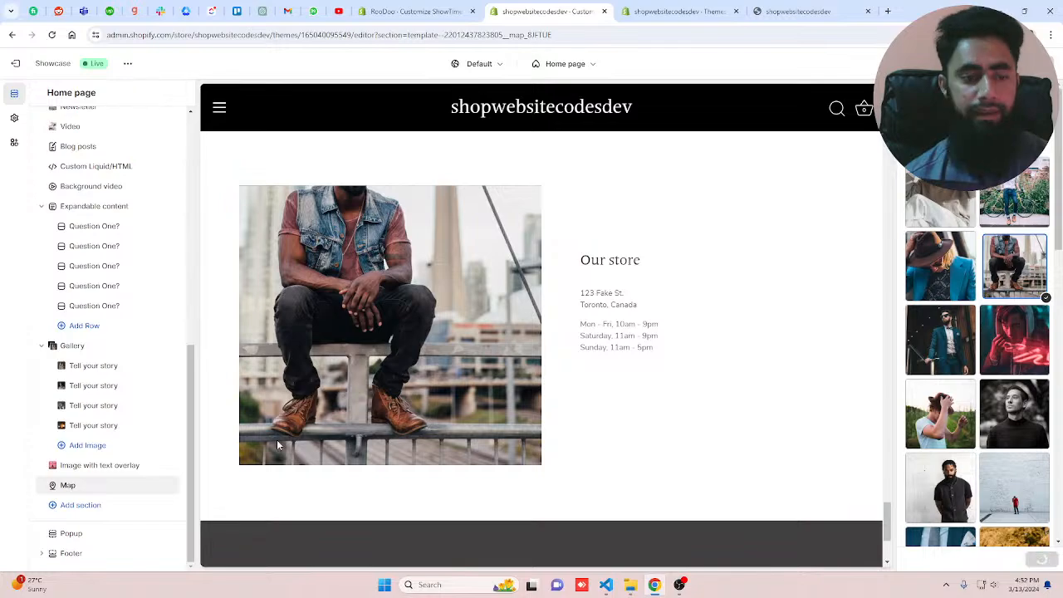
# - Add a Scrolling text section below the Map and set its text to "50% Discount"
pyautogui.click(115, 509)
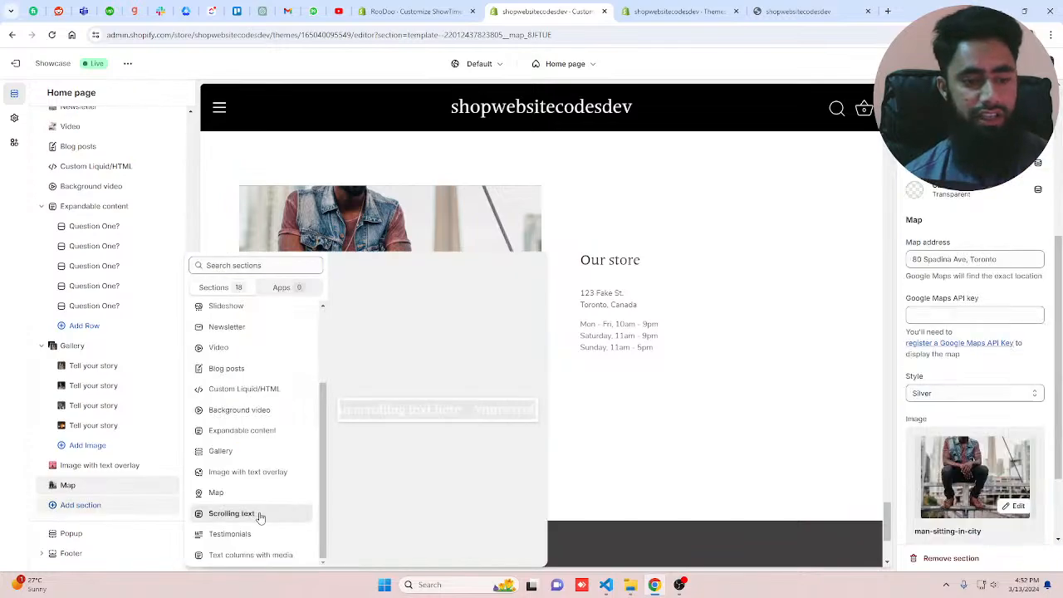
pyautogui.click(260, 518)
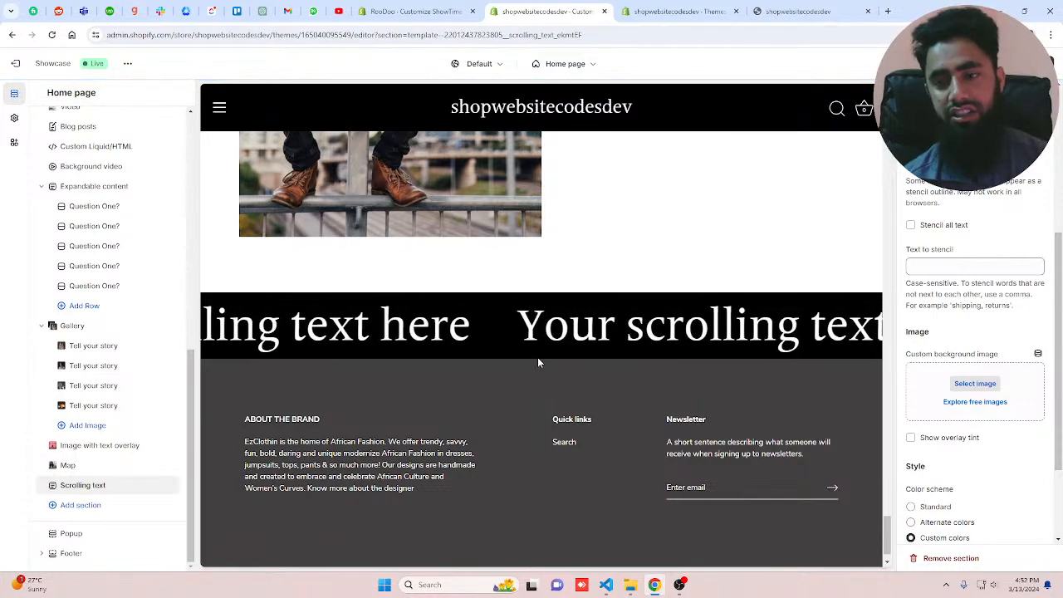
pyautogui.click(83, 485)
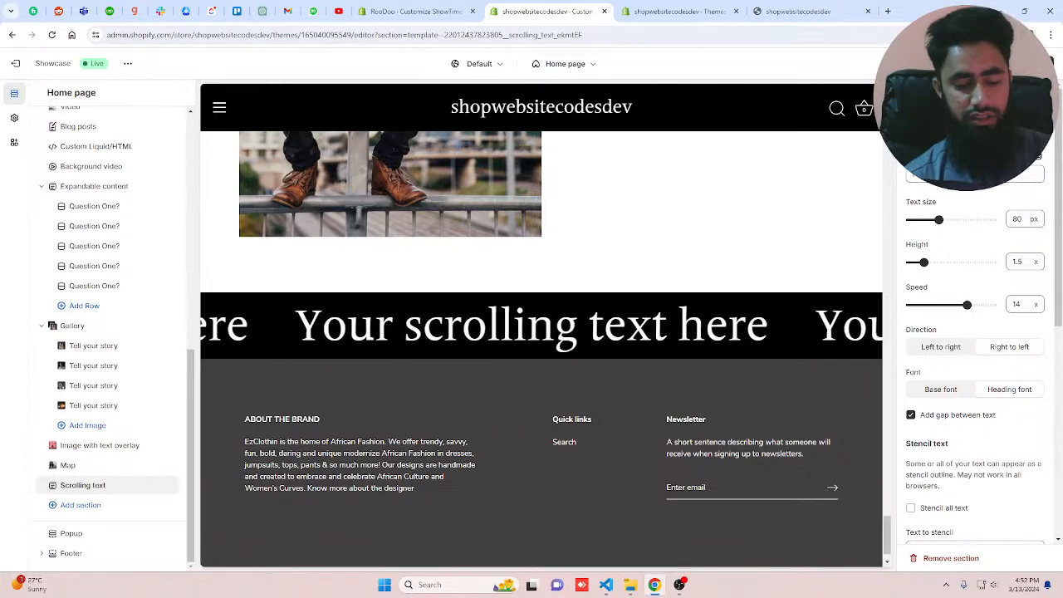
pyautogui.write('50%')
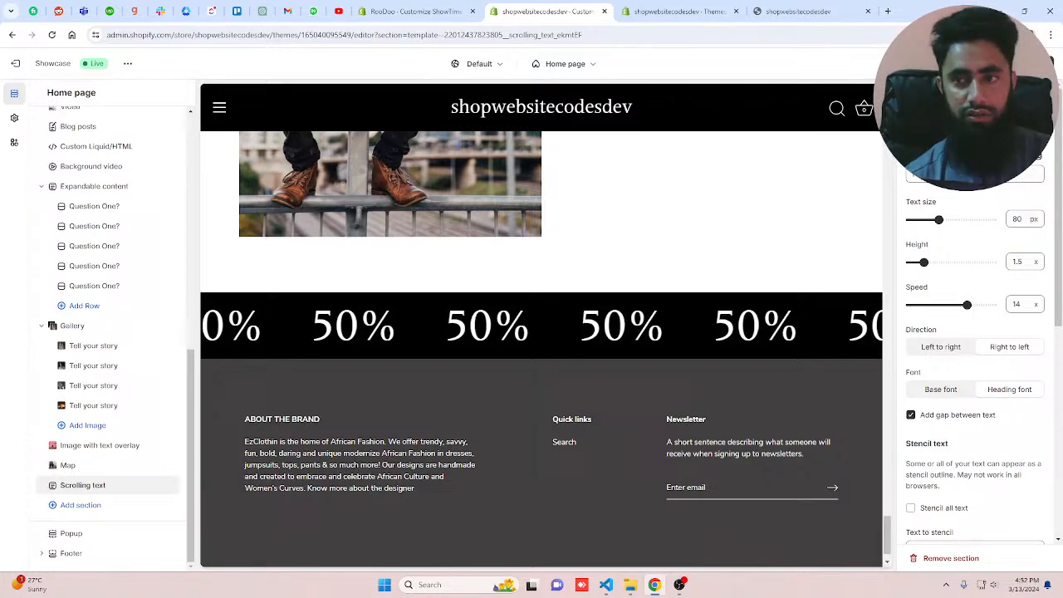
pyautogui.write(' Discount')
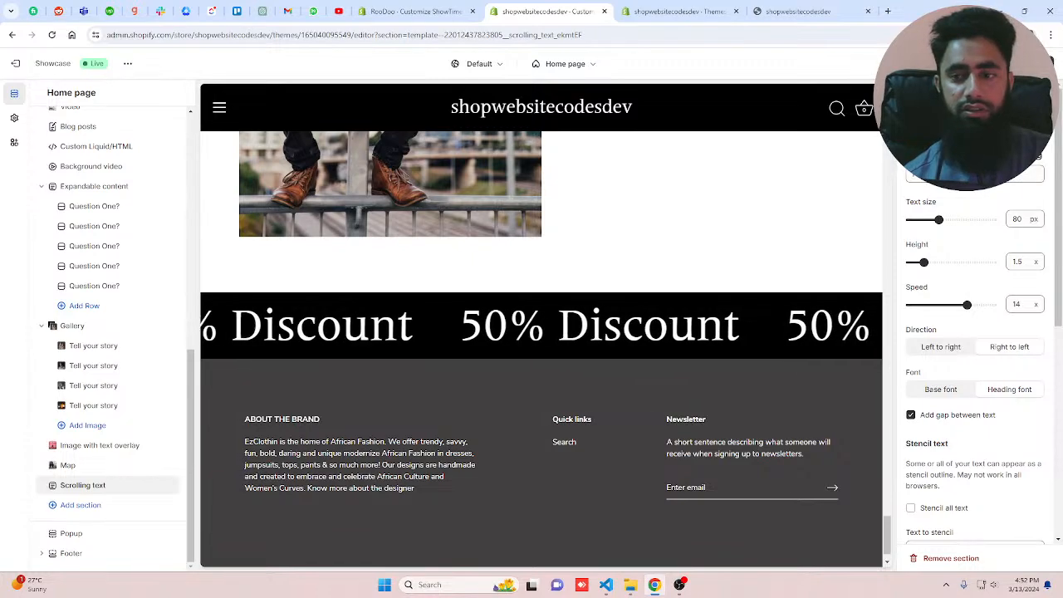
# - Set the scrolling text's size to 34 px and its speed to 17x
pyautogui.moveTo(939, 219); pyautogui.dragTo(917, 225)
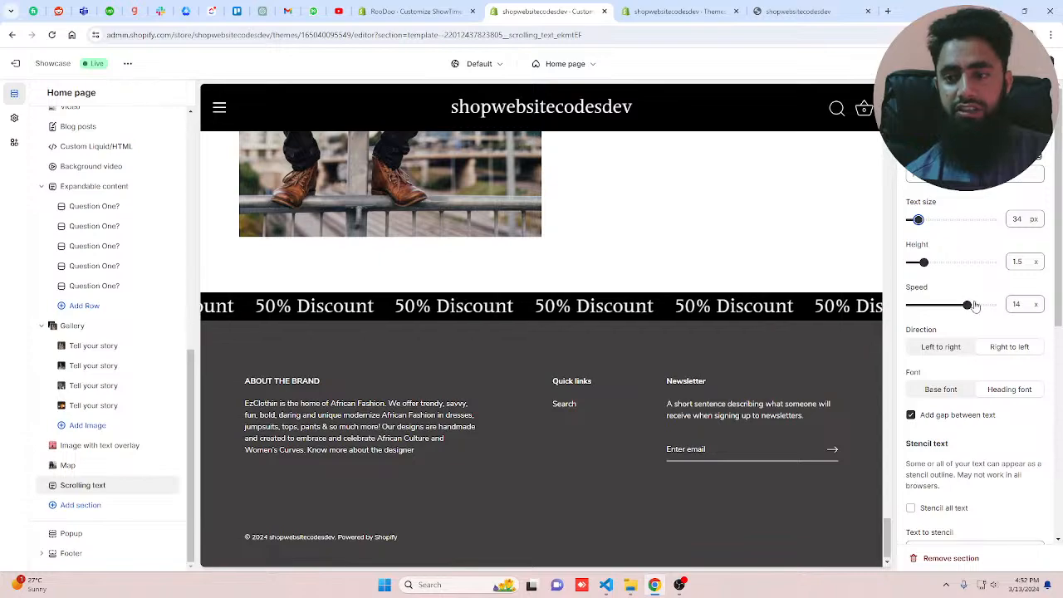
pyautogui.moveTo(976, 305); pyautogui.dragTo(979, 306)
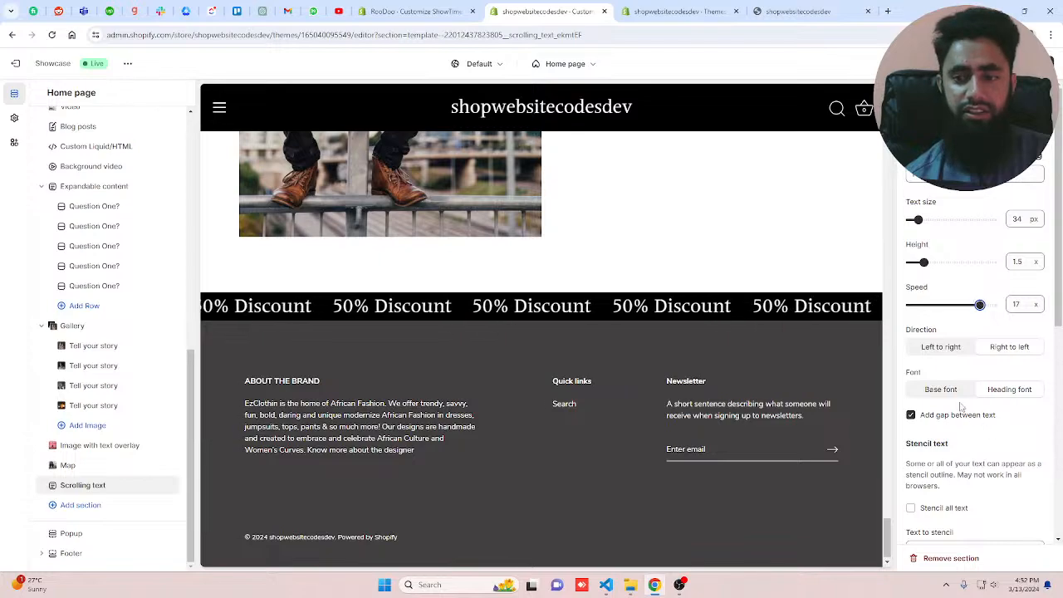
pyautogui.click(929, 350)
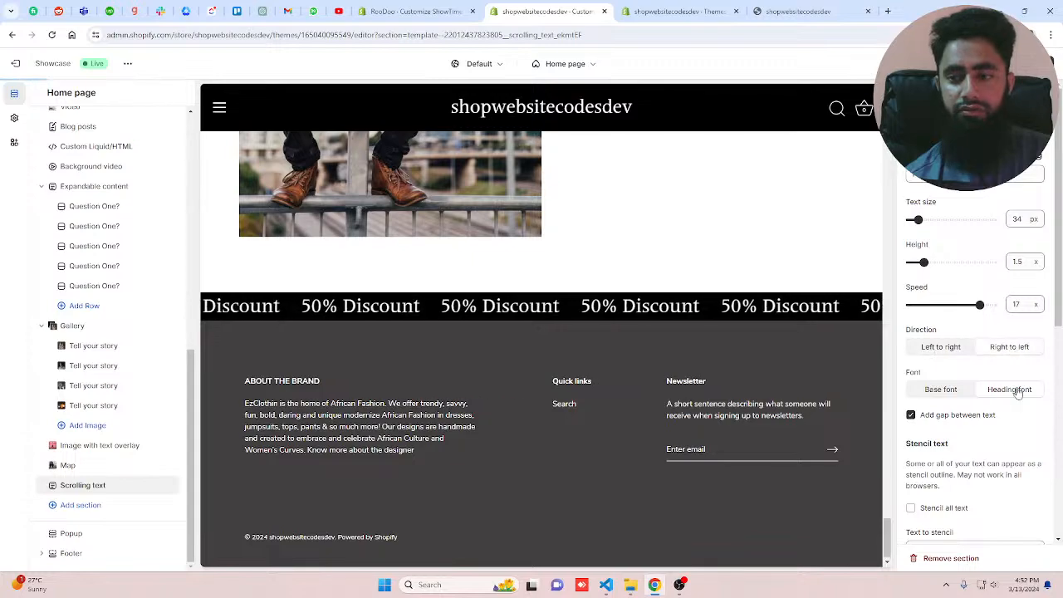
# - Try the scrolling text without the gap between repeats and turn the gap back on
pyautogui.scroll(-1, 1006, 443)
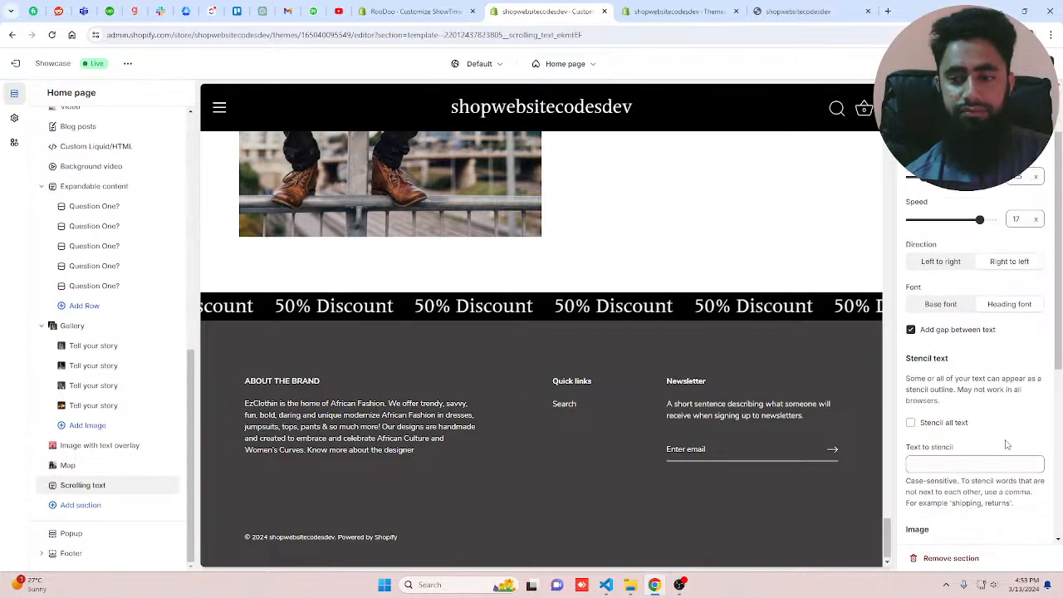
pyautogui.scroll(-1, 1006, 446)
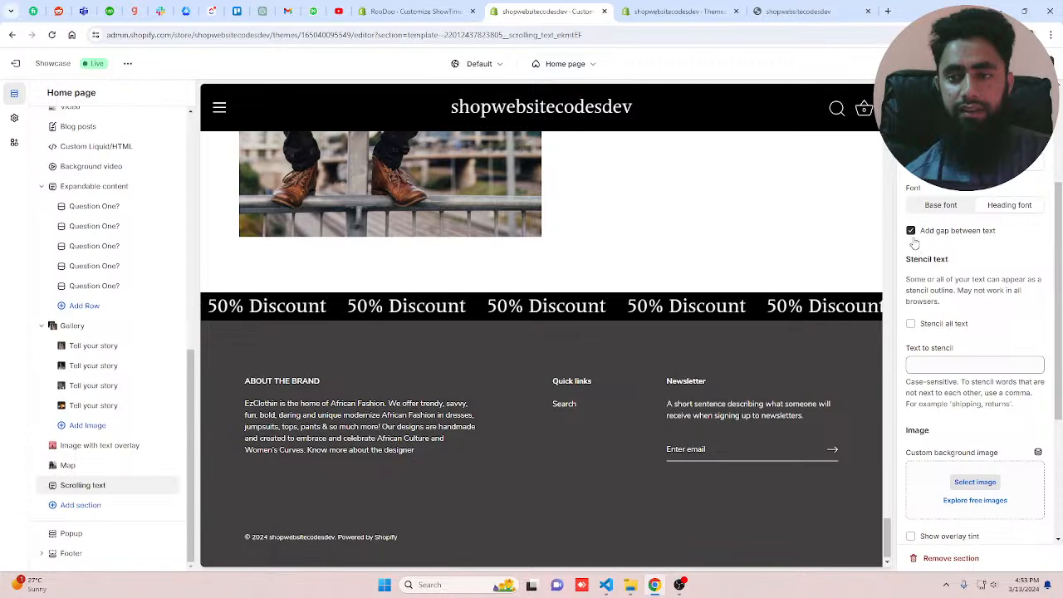
pyautogui.click(911, 233)
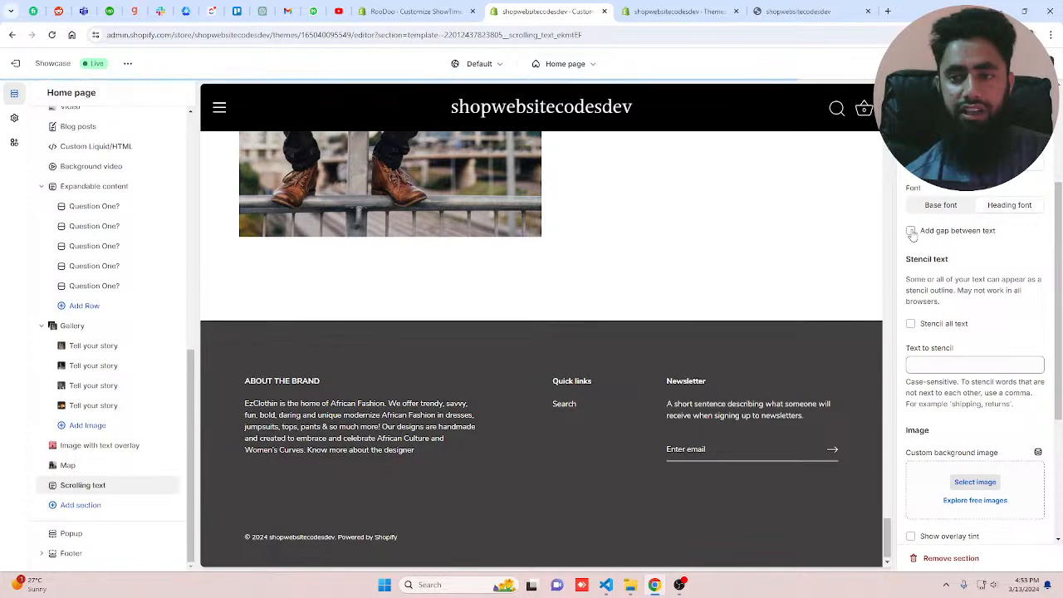
pyautogui.click(912, 233)
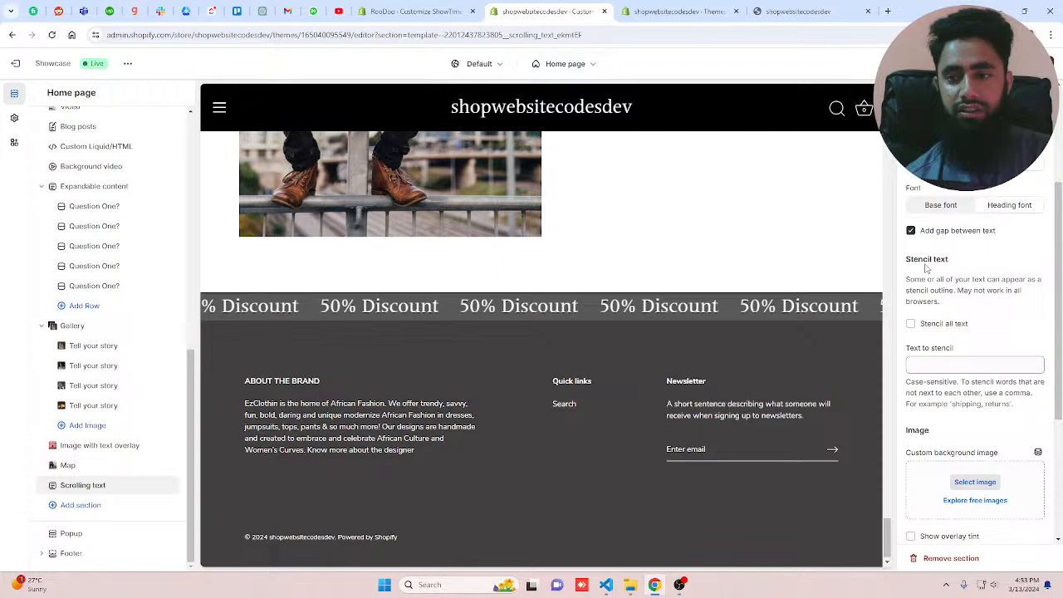
pyautogui.scroll(-2, 926, 268)
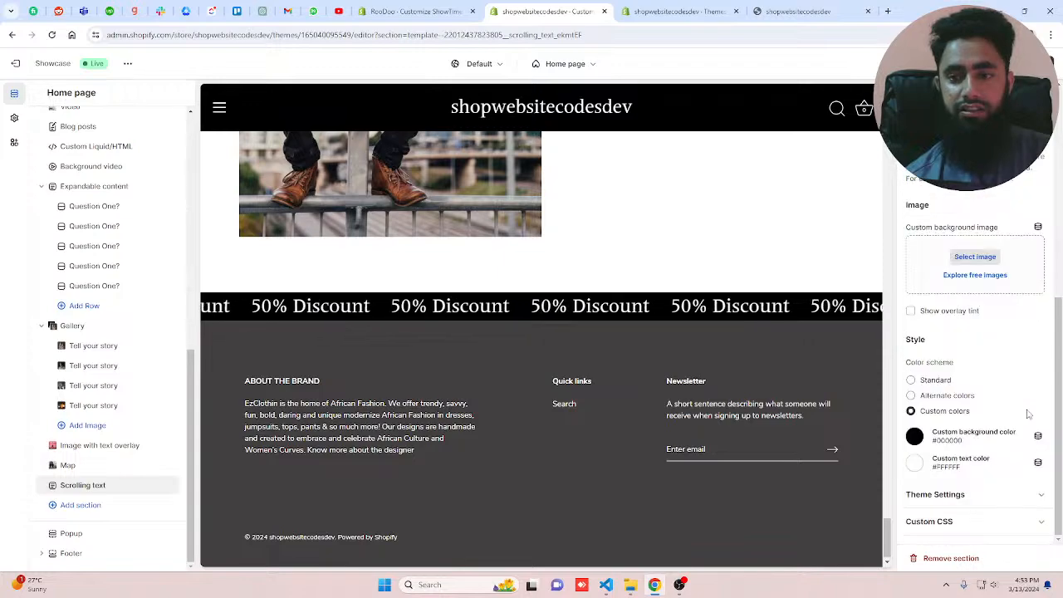
# - Add a Testimonials section below the scrolling text and set the first testimonial's header to "Customer One"
pyautogui.click(86, 510)
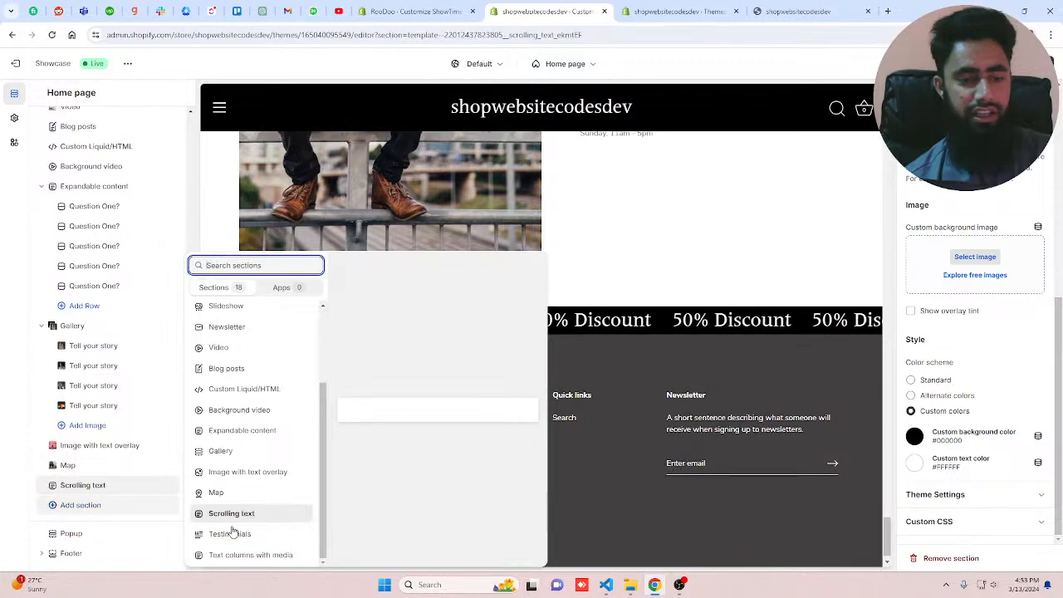
pyautogui.click(233, 532)
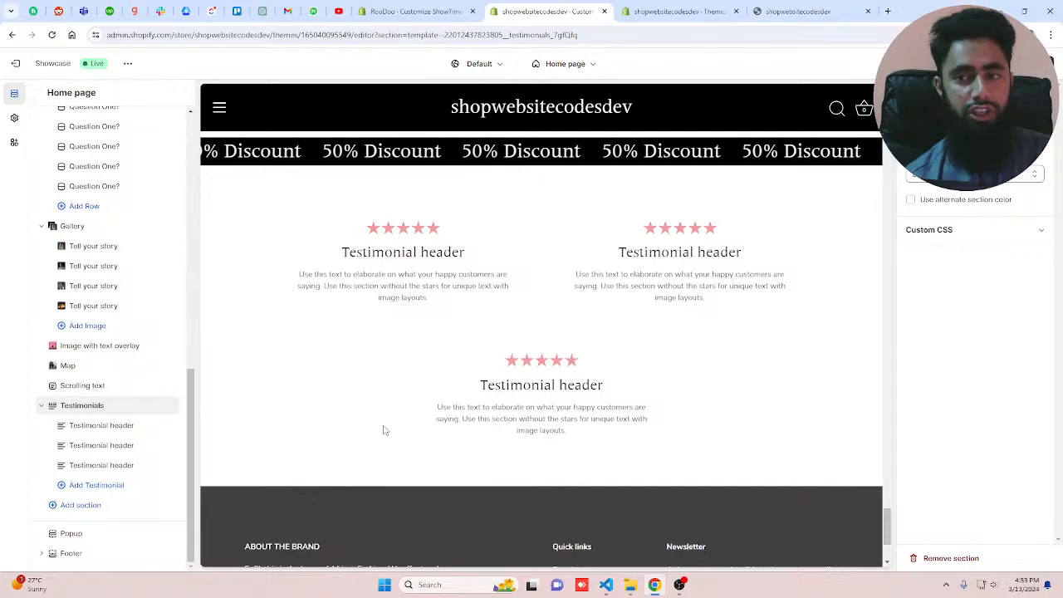
pyautogui.click(102, 425)
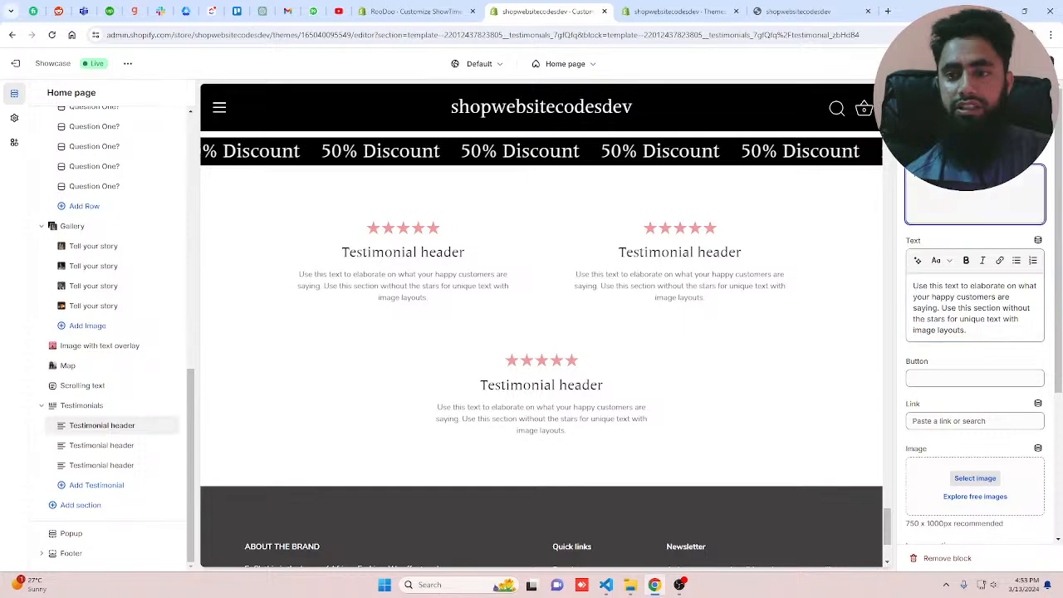
pyautogui.write('C')
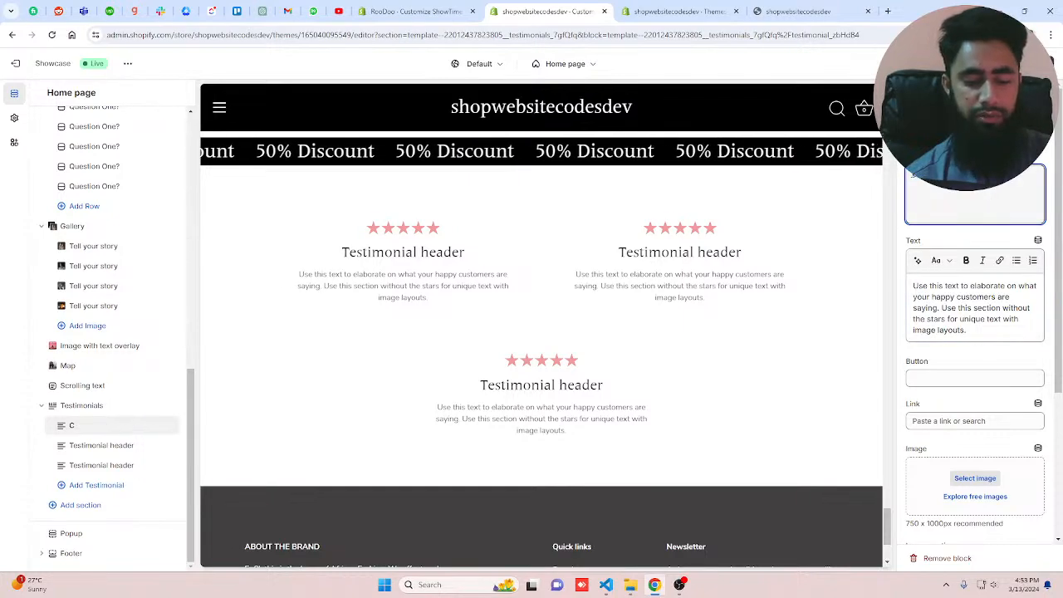
pyautogui.write('ustomer O')
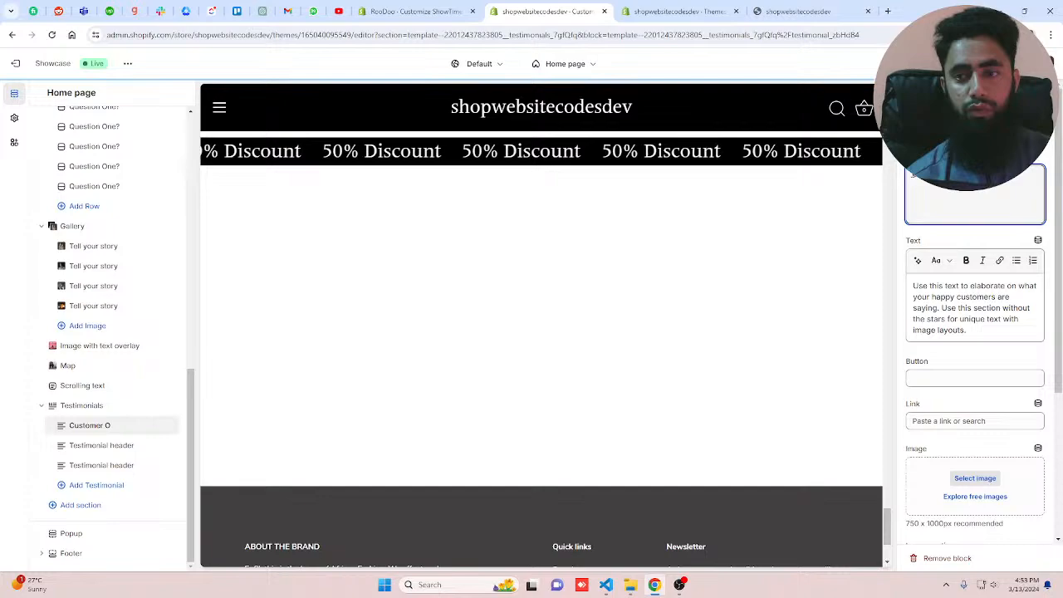
pyautogui.write('ne')
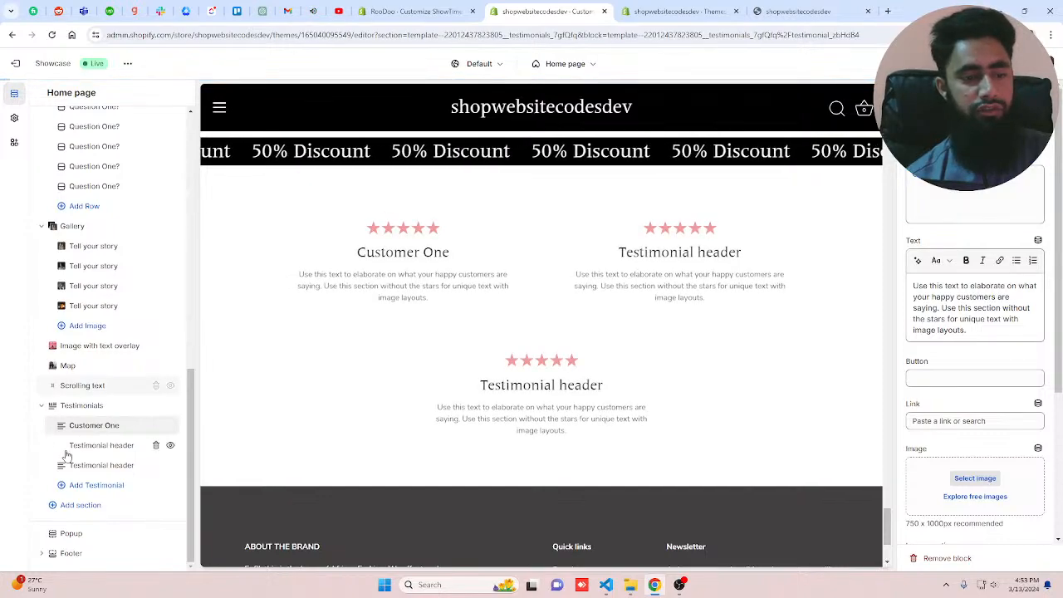
# - Set the headers of the second and third testimonials to "Customer One"
pyautogui.click(67, 448)
pyautogui.click(980, 200)
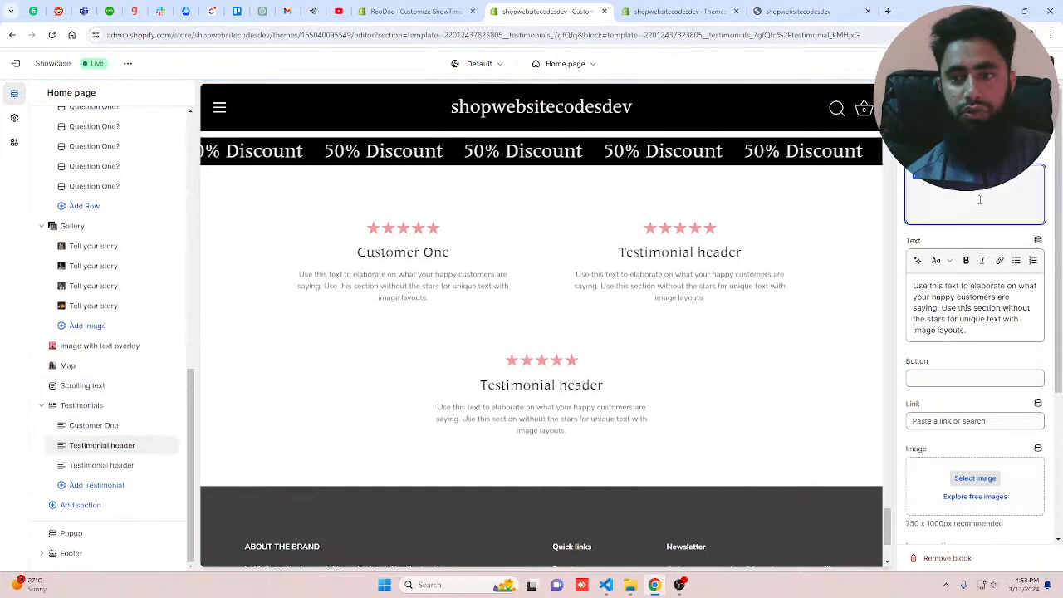
pyautogui.write('Customer One')
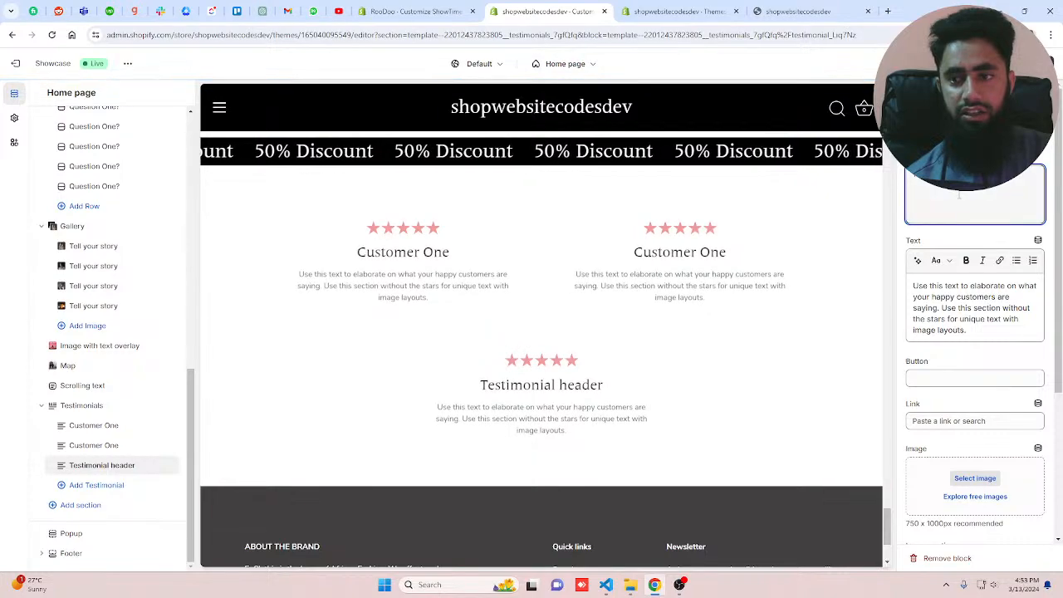
# - Set the first testimonial's first image to the woman-poses-in-dark-room photo from the store library
pyautogui.click(139, 420)
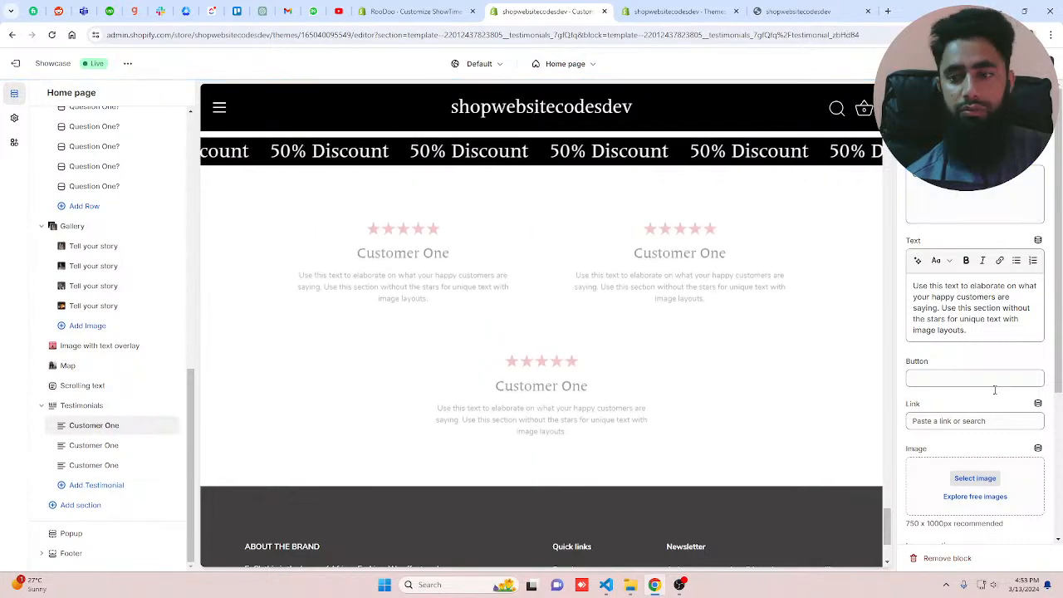
pyautogui.click(975, 480)
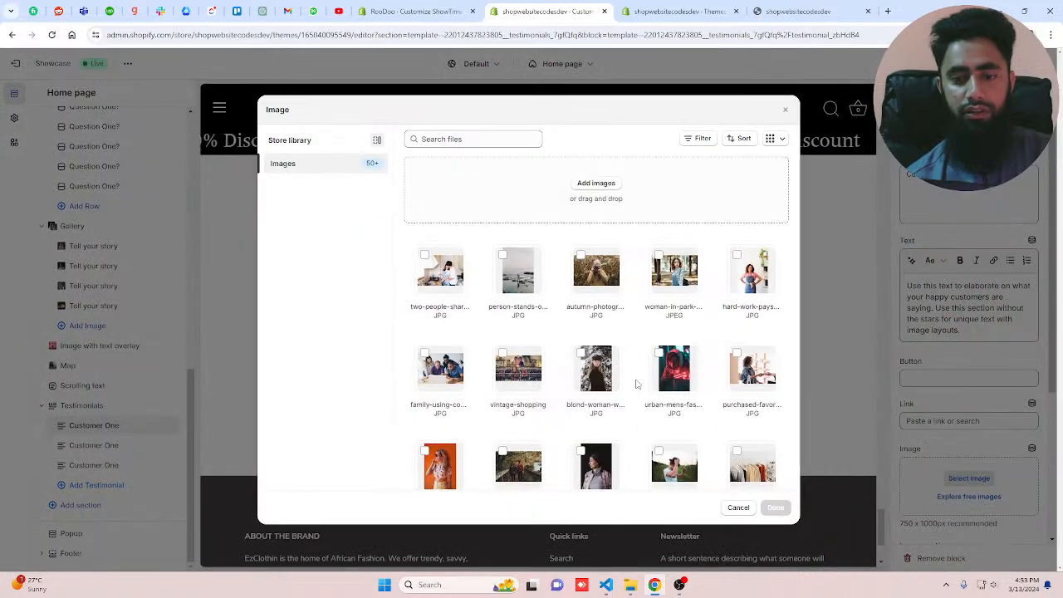
pyautogui.scroll(-2, 637, 383)
pyautogui.click(595, 288)
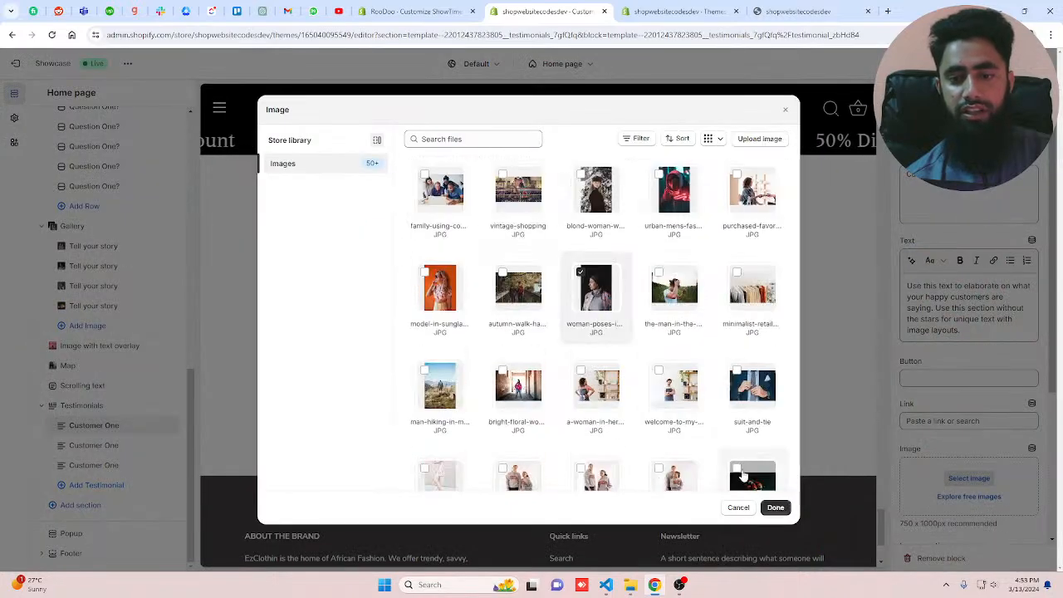
pyautogui.click(775, 508)
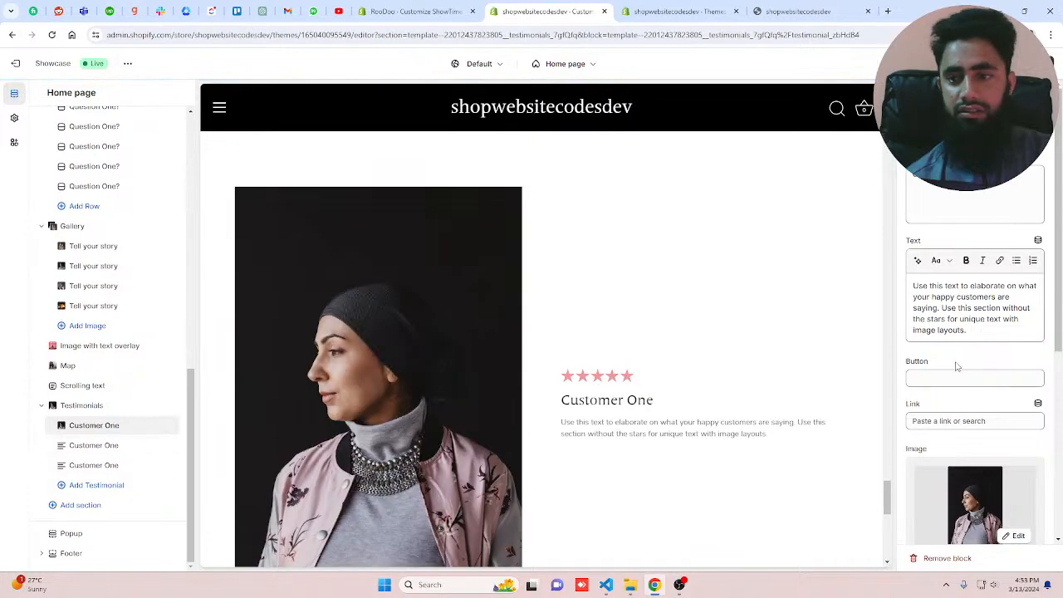
pyautogui.scroll(-4, 956, 366)
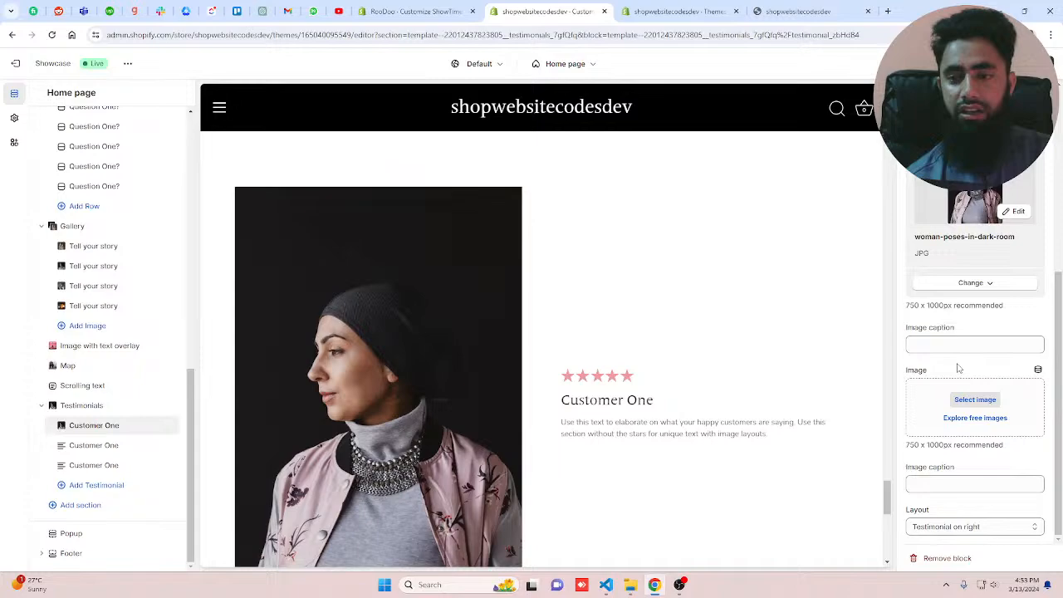
pyautogui.scroll(4, 959, 368)
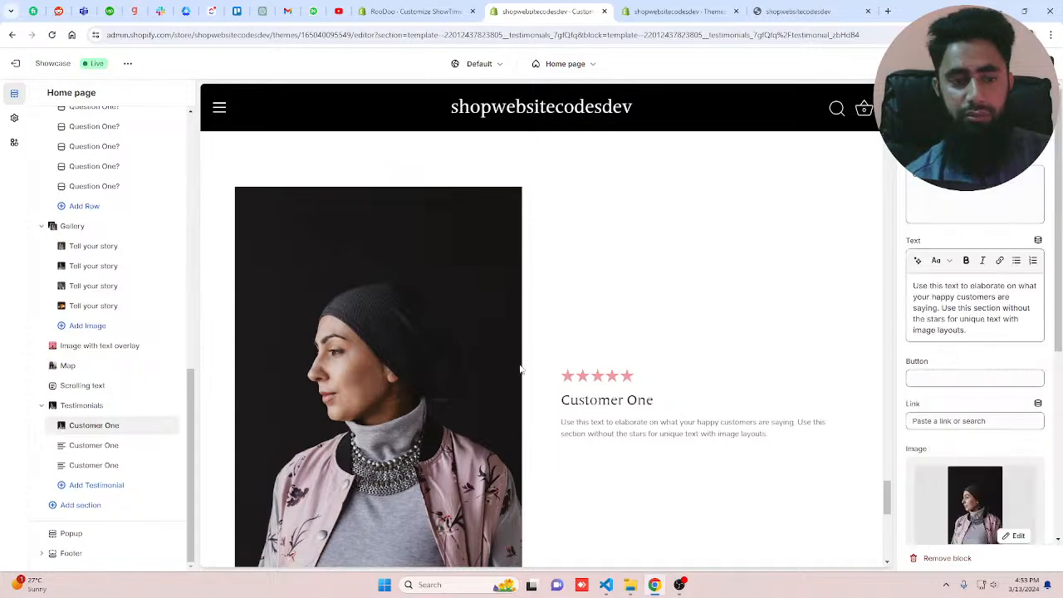
# - Set the second testimonial's first image to the store-library photo of the smiling woman with glasses and a red top
pyautogui.click(94, 446)
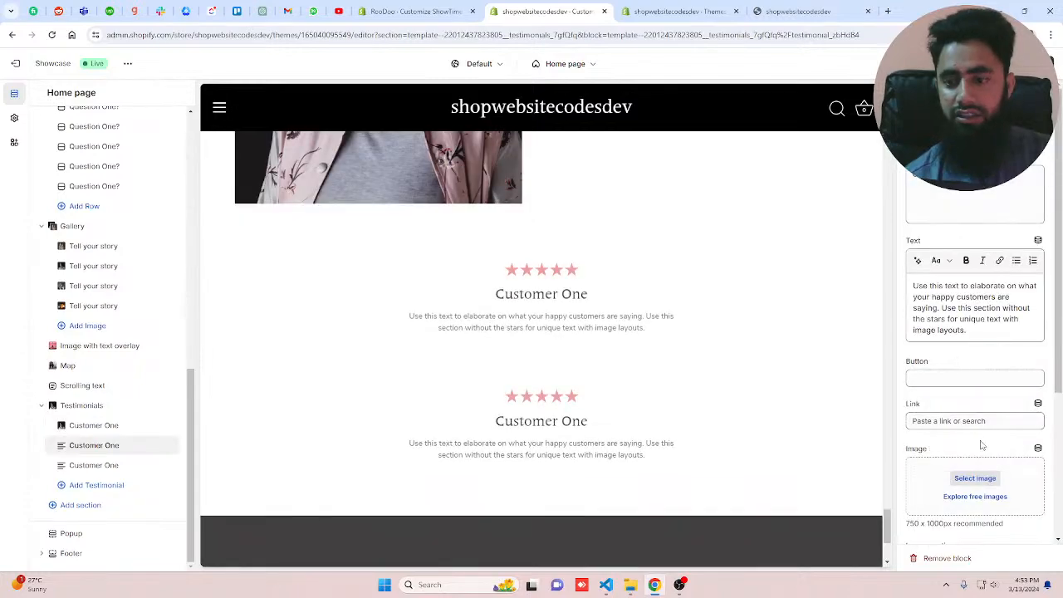
pyautogui.click(975, 477)
pyautogui.scroll(-3, 553, 401)
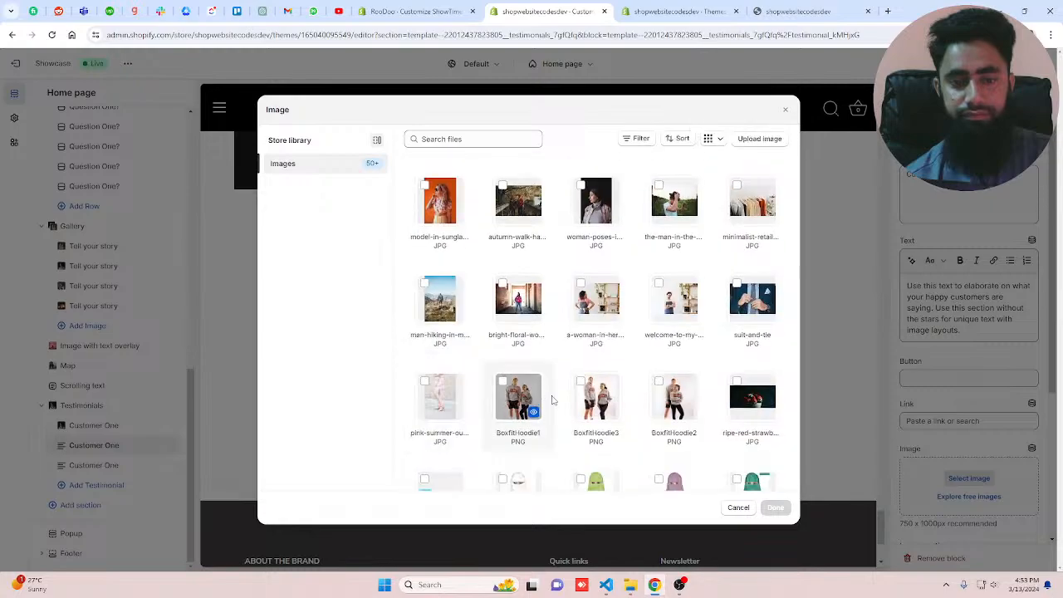
pyautogui.scroll(1, 681, 304)
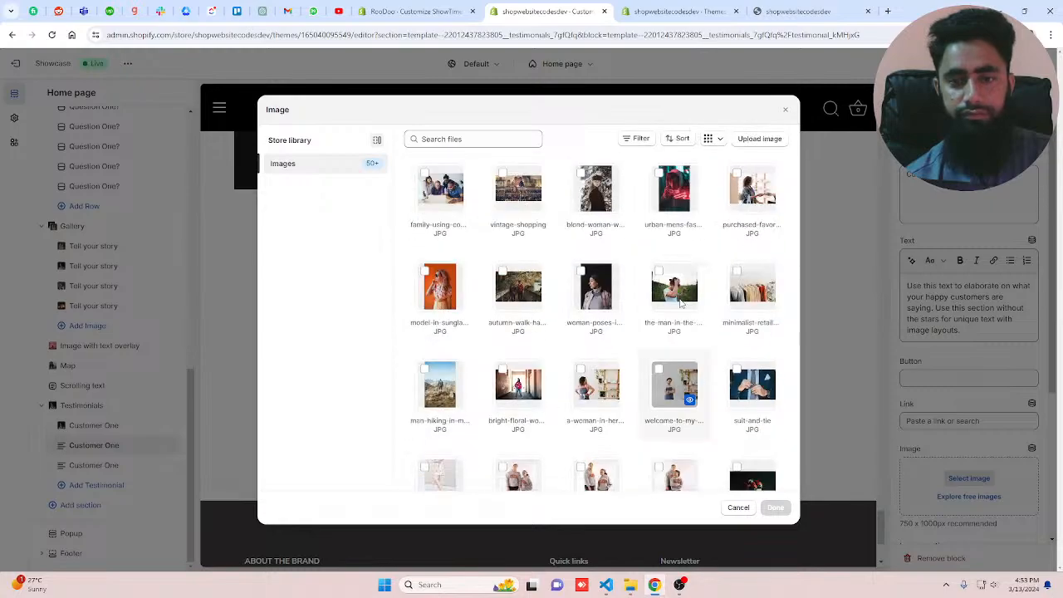
pyautogui.scroll(1, 681, 304)
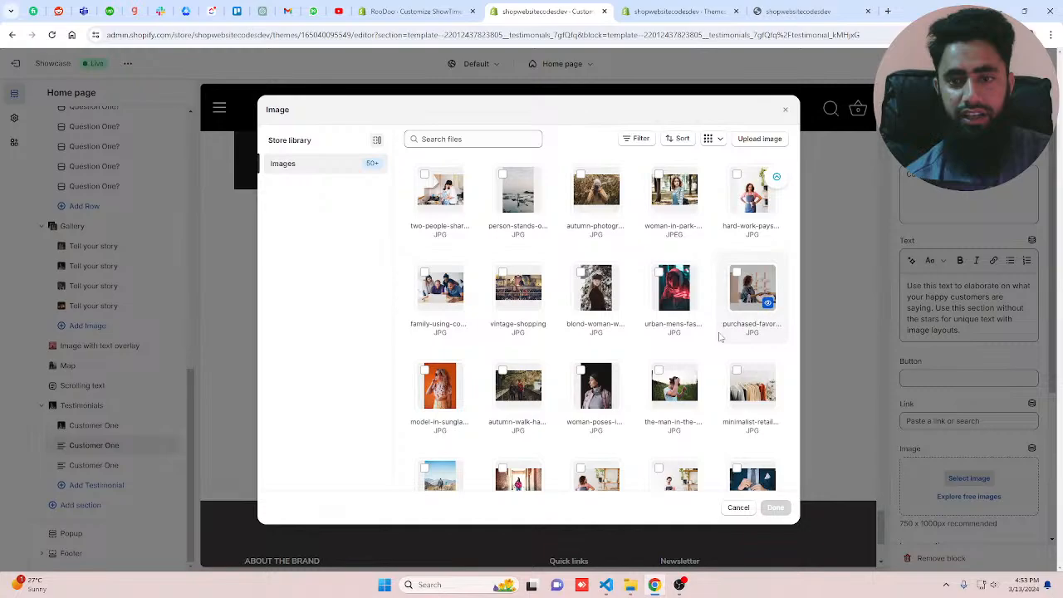
pyautogui.scroll(-5, 720, 336)
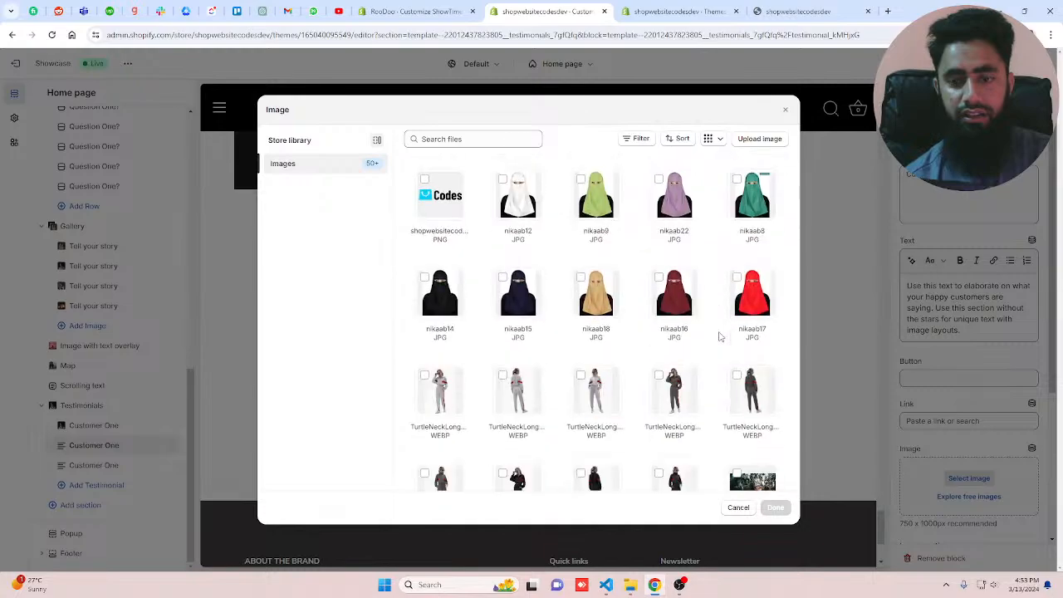
pyautogui.scroll(-5, 721, 336)
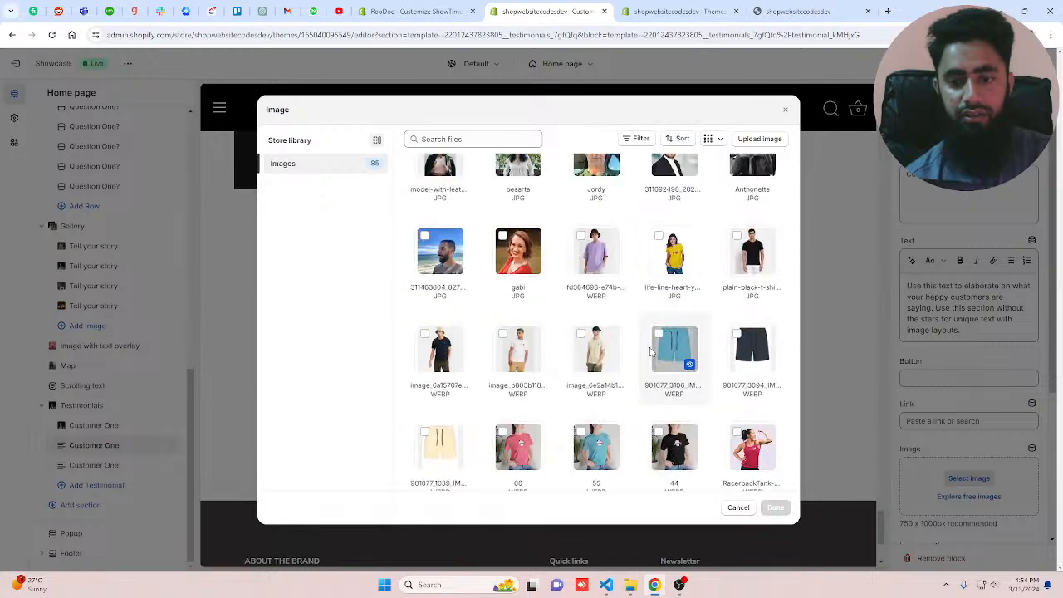
pyautogui.click(673, 349)
pyautogui.click(775, 508)
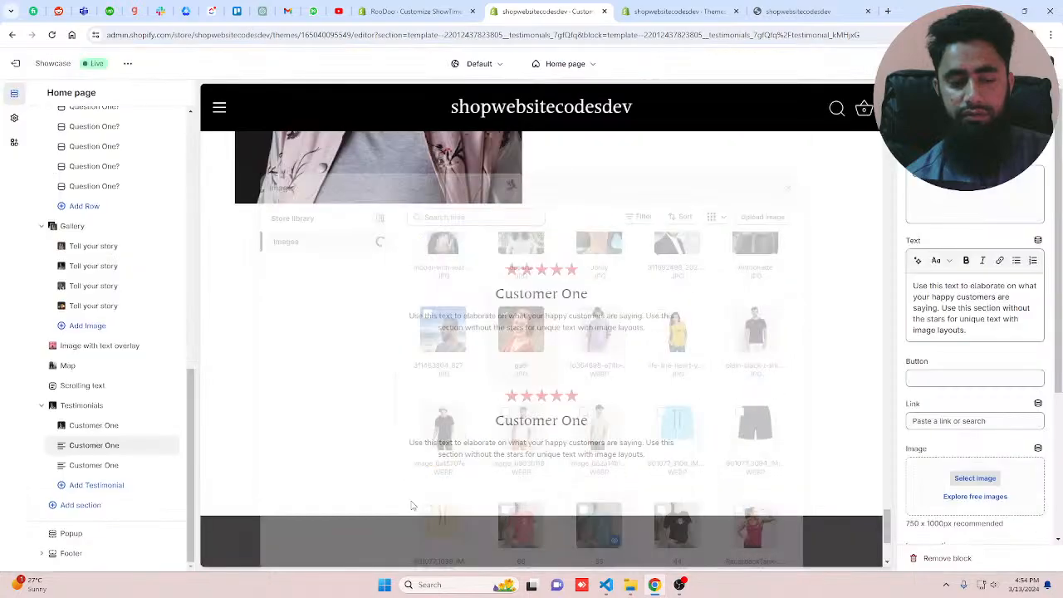
# - Set the third testimonial's first image to the holiday-1001370_1920 photo from the store library
pyautogui.click(971, 479)
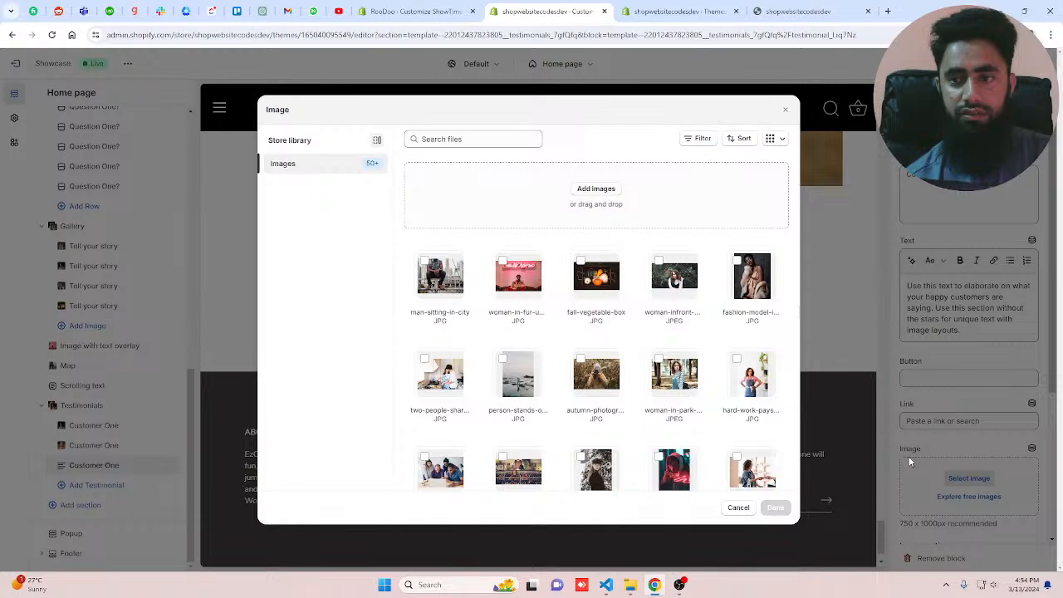
pyautogui.scroll(-5, 478, 414)
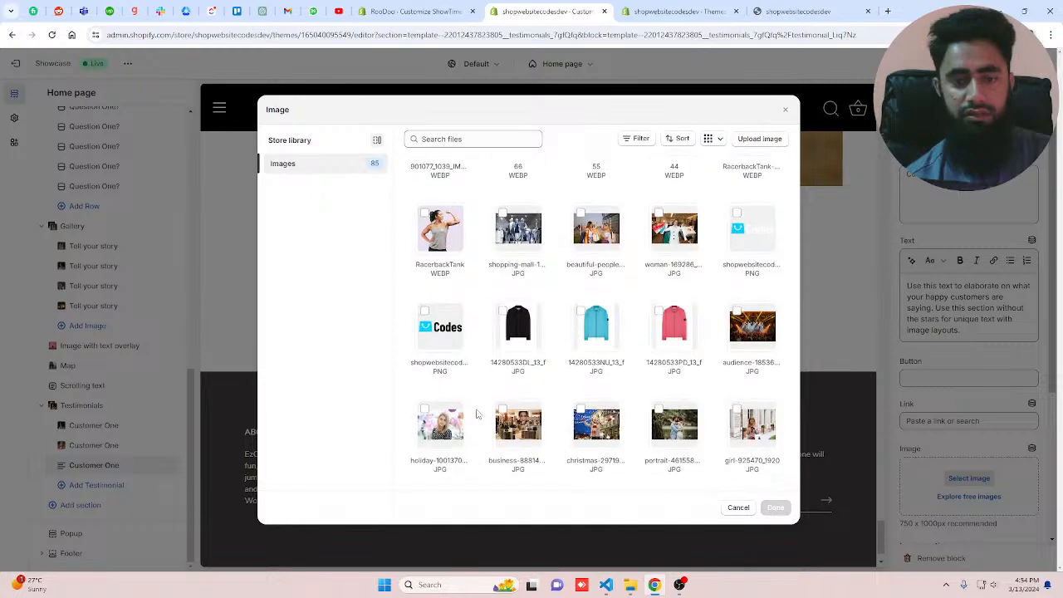
pyautogui.click(475, 415)
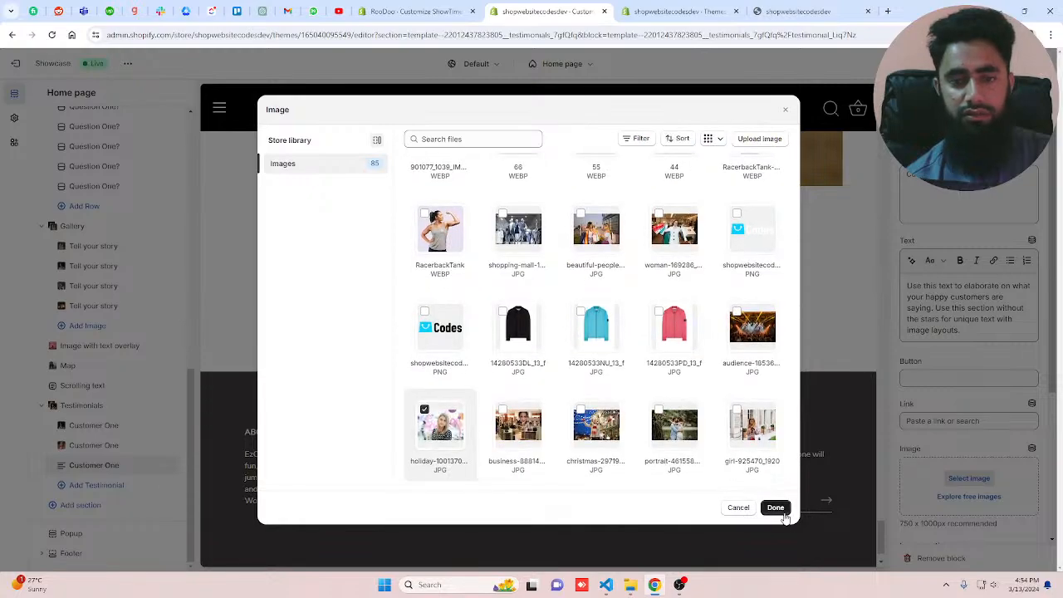
pyautogui.click(776, 509)
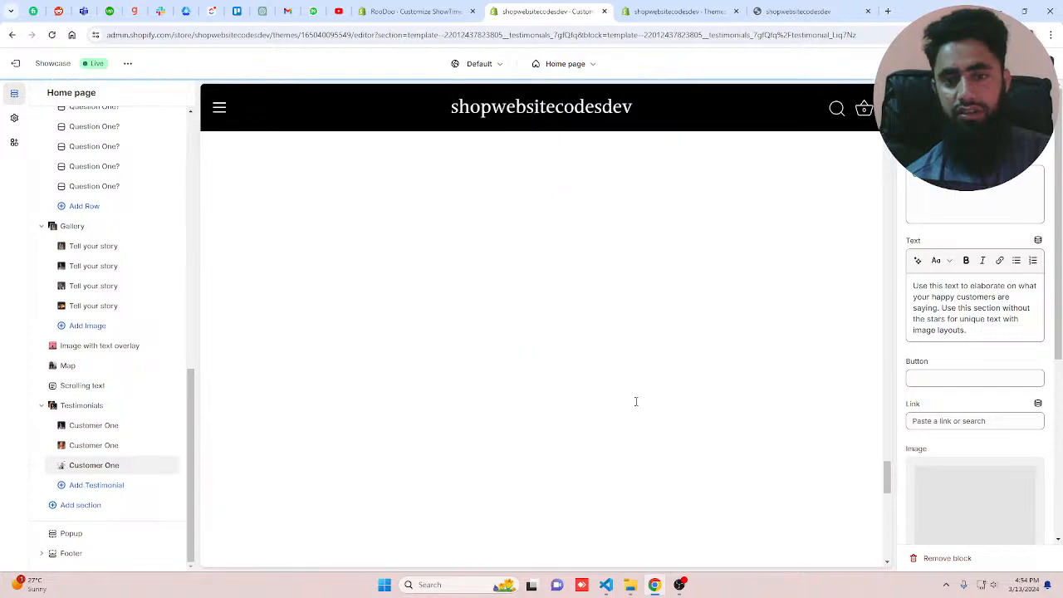
# - Set the button style of the Testimonials section to the secondary button
pyautogui.click(69, 407)
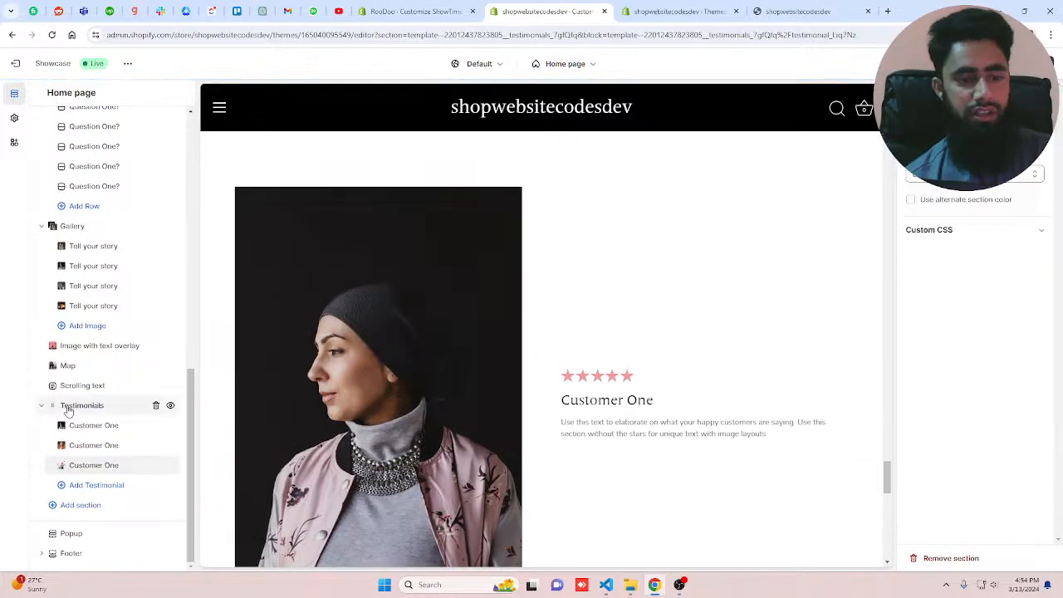
pyautogui.click(974, 174)
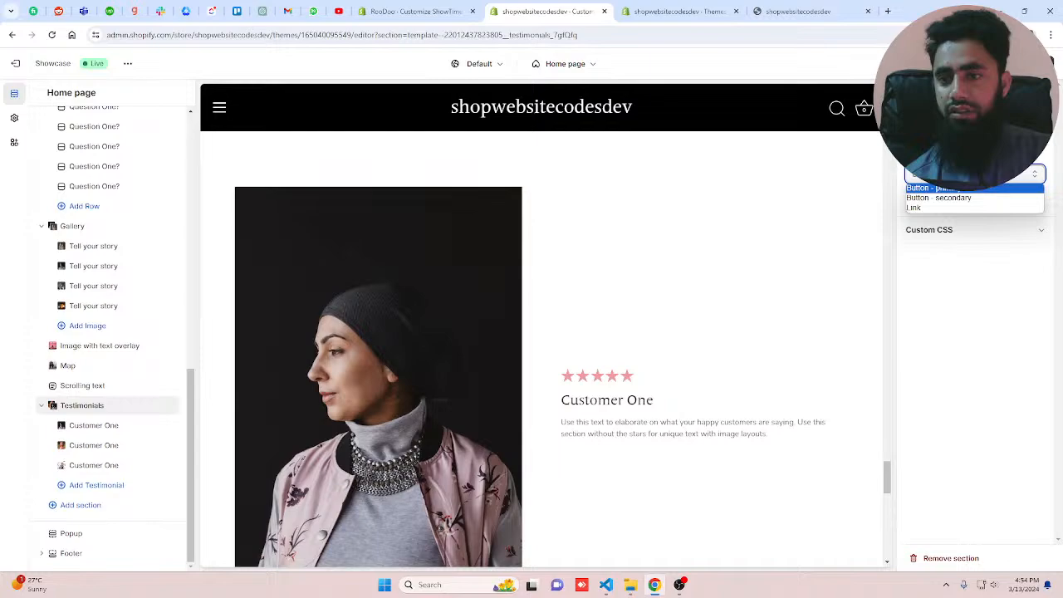
pyautogui.click(943, 199)
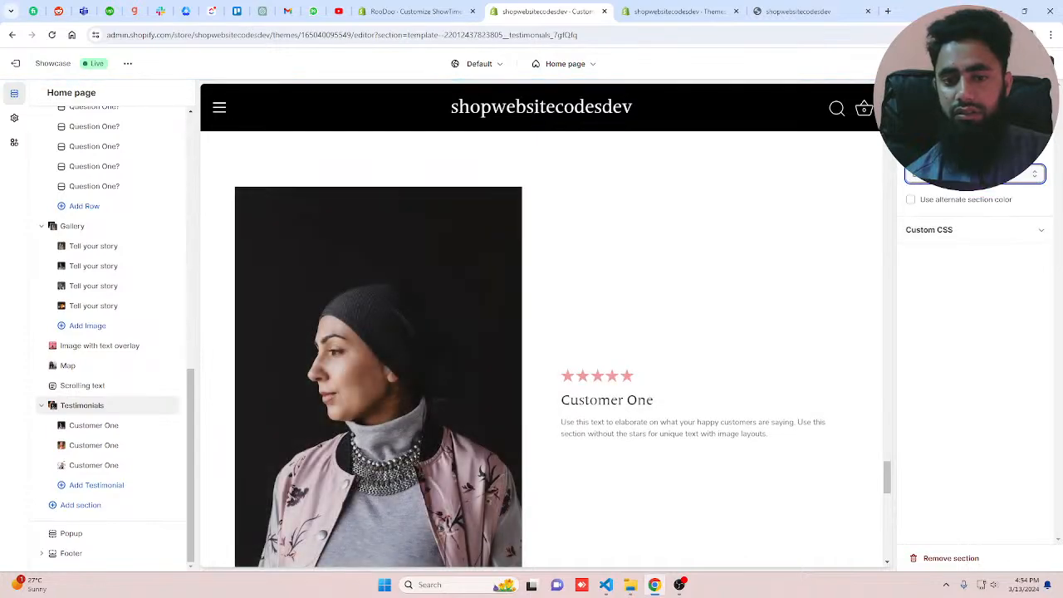
# - Set the third testimonial's layout to "Testimonial on right"
pyautogui.scroll(-9, 606, 377)
pyautogui.scroll(3, 607, 378)
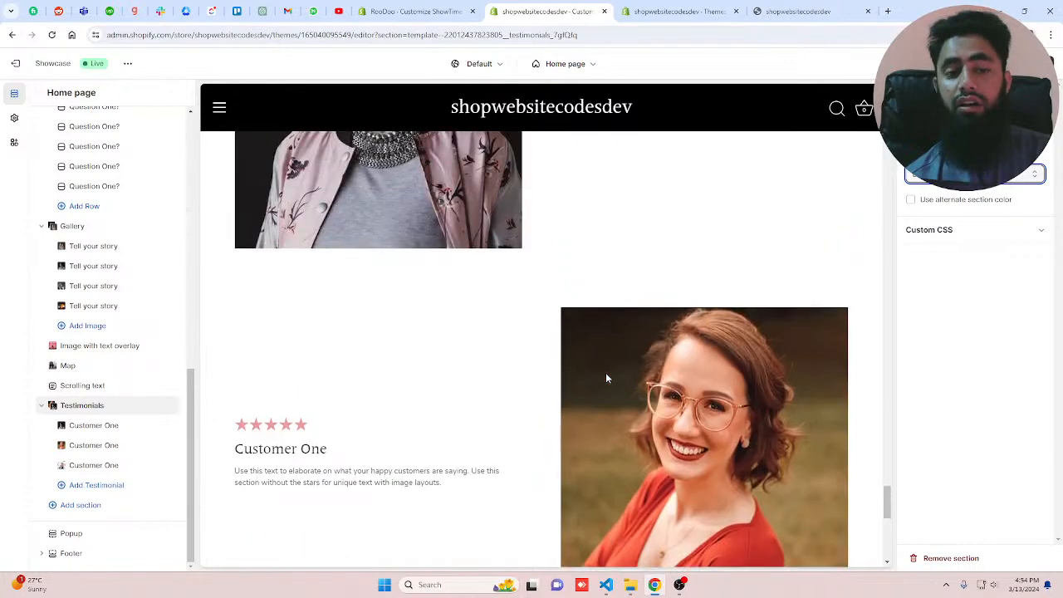
pyautogui.scroll(-2, 605, 374)
pyautogui.scroll(4, 606, 374)
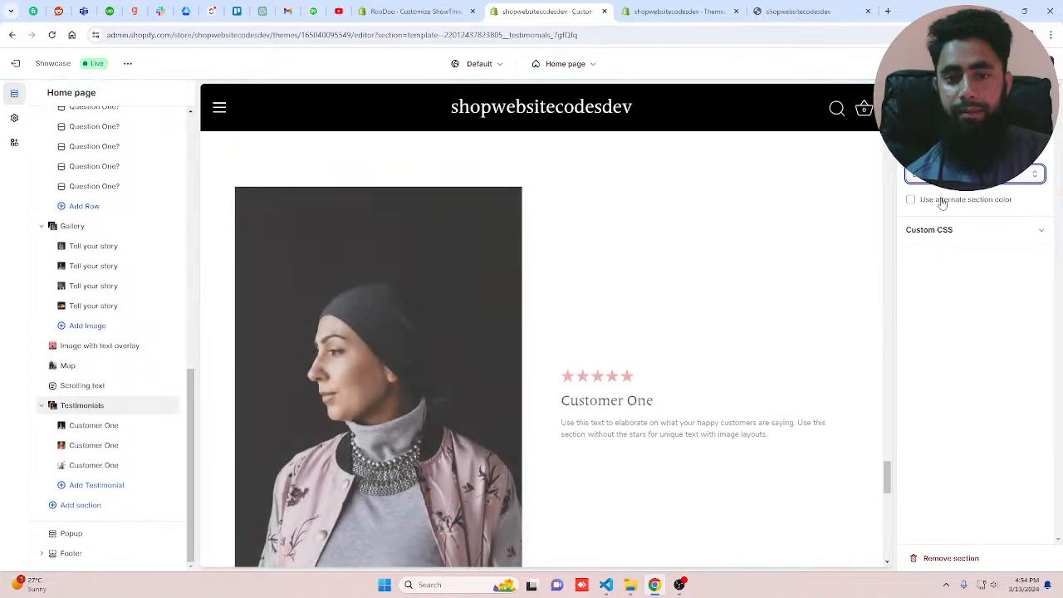
pyautogui.scroll(-5, 441, 360)
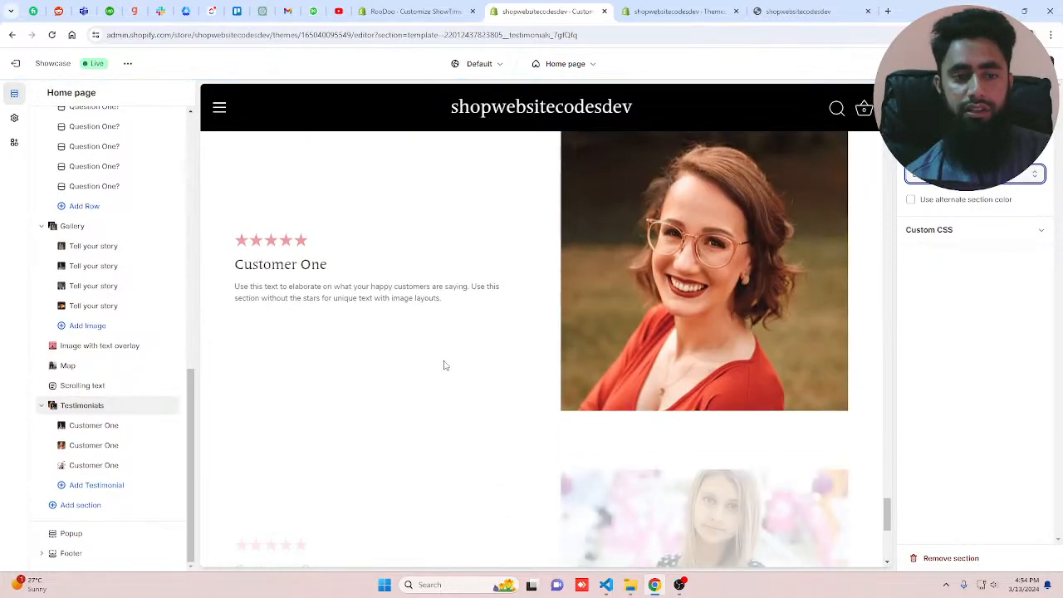
pyautogui.scroll(-2, 446, 366)
pyautogui.click(93, 470)
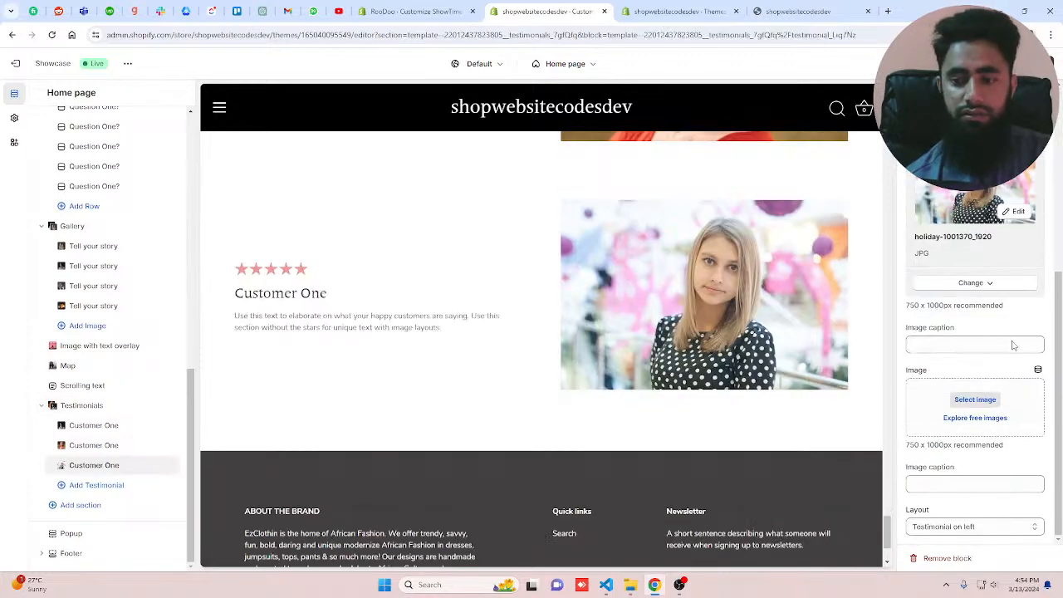
pyautogui.click(938, 527)
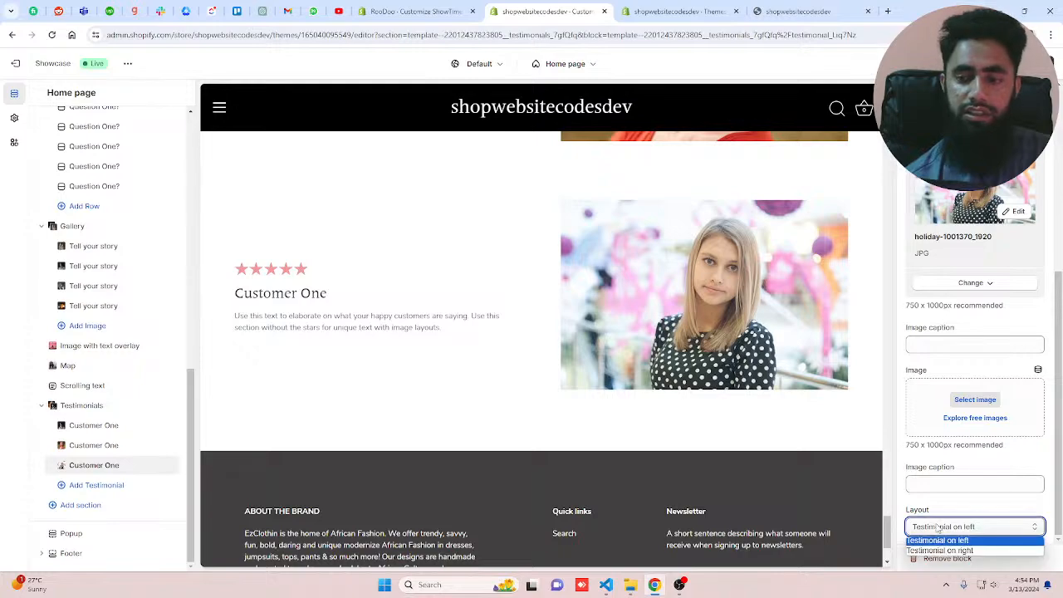
pyautogui.click(939, 551)
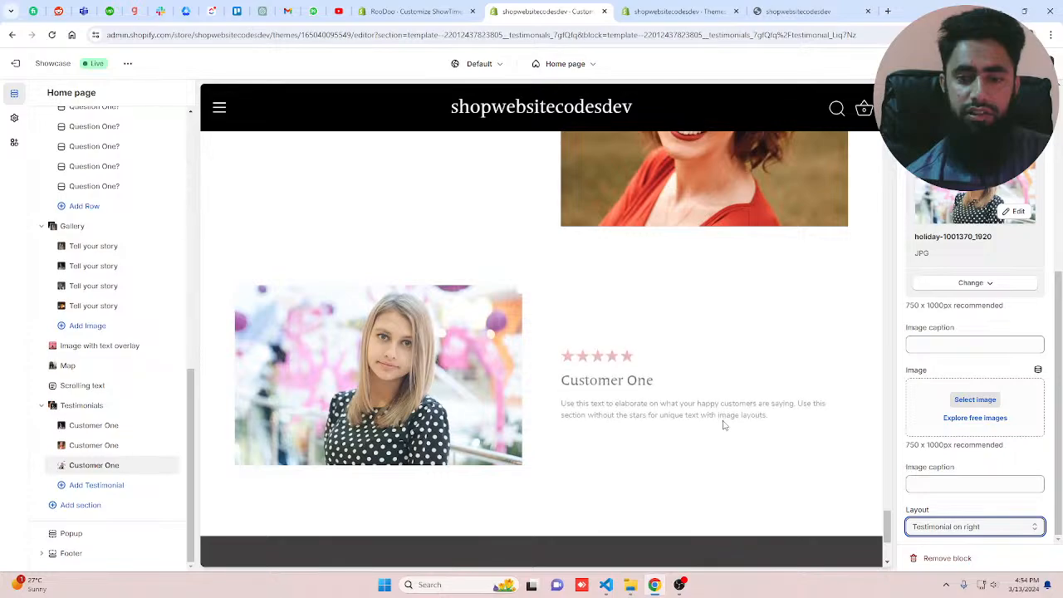
# - Examine the image and text arrangement of all three testimonials in the page preview, along with the third testimonial's settings
pyautogui.scroll(5, 703, 324)
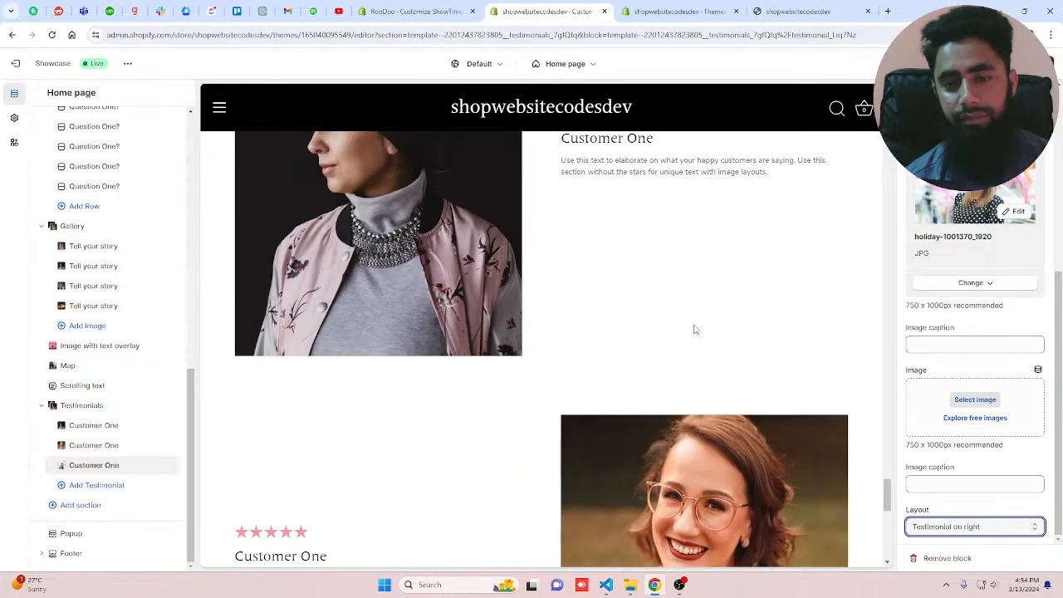
pyautogui.scroll(1, 695, 330)
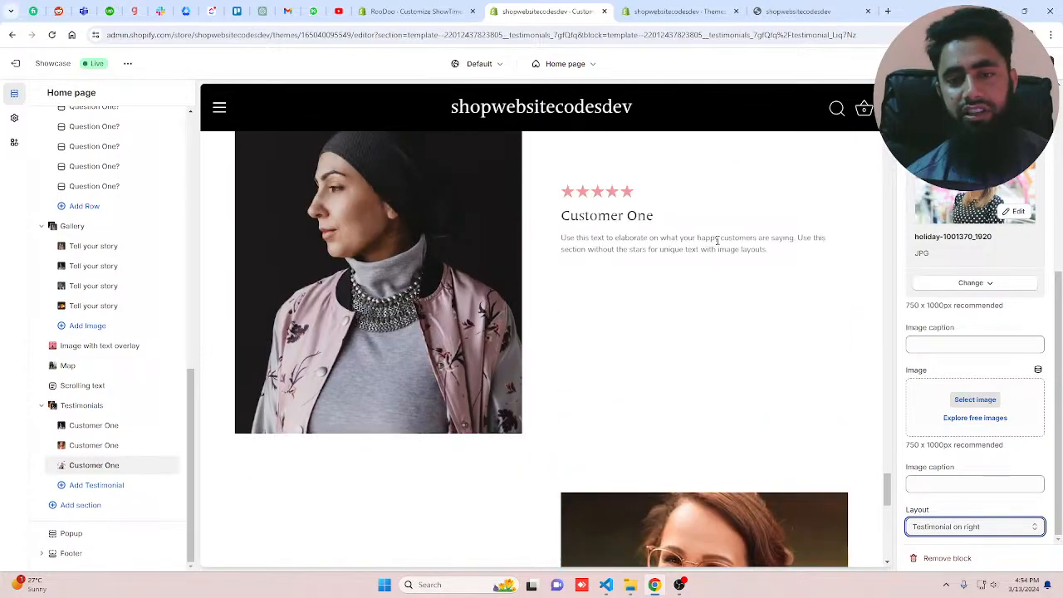
pyautogui.scroll(-5, 716, 249)
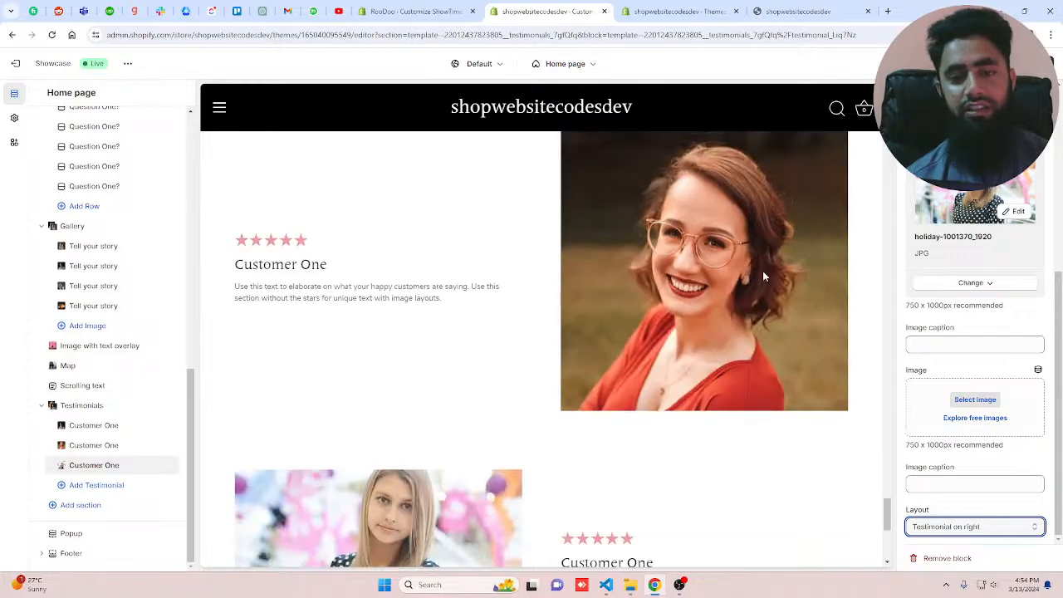
pyautogui.scroll(-4, 762, 271)
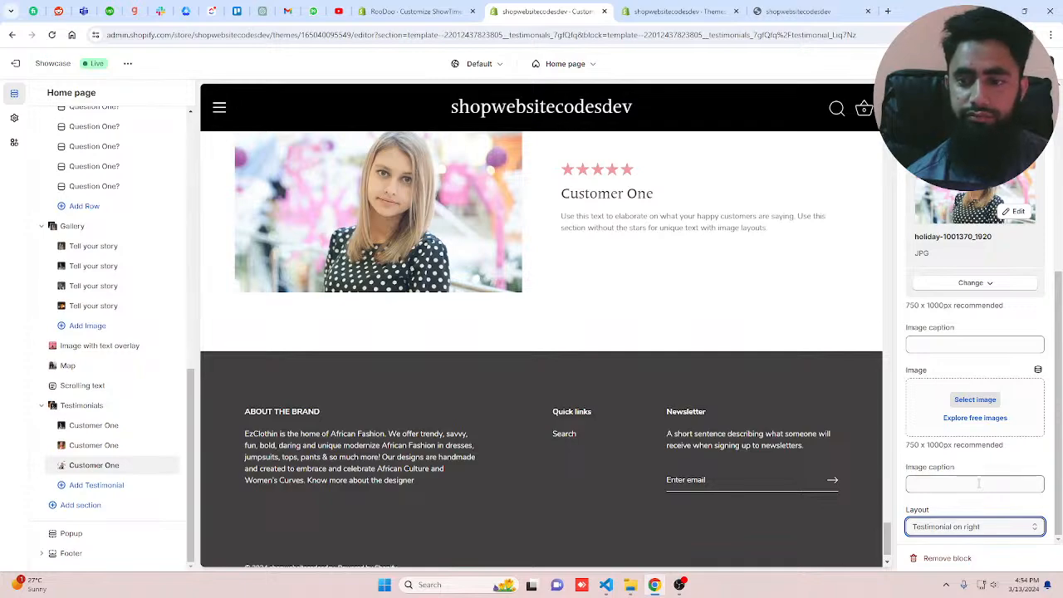
pyautogui.scroll(4, 979, 483)
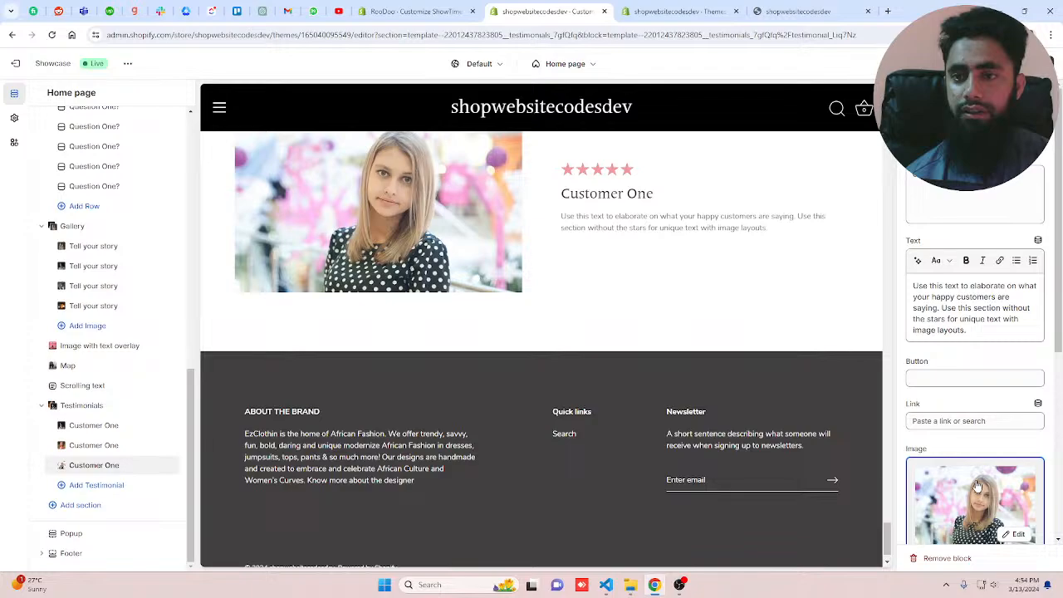
pyautogui.scroll(8, 475, 255)
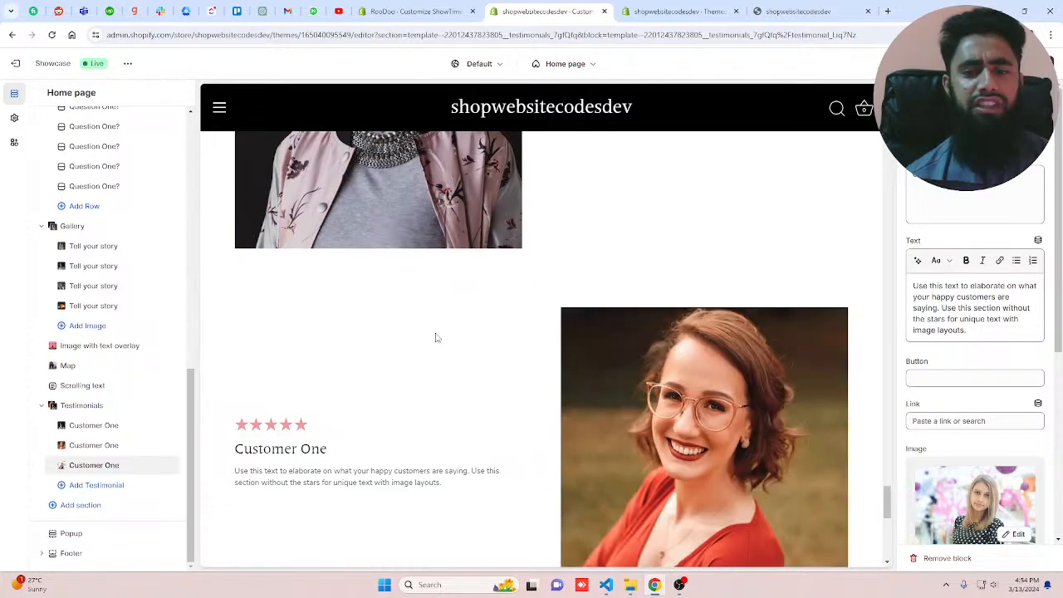
pyautogui.scroll(5, 436, 338)
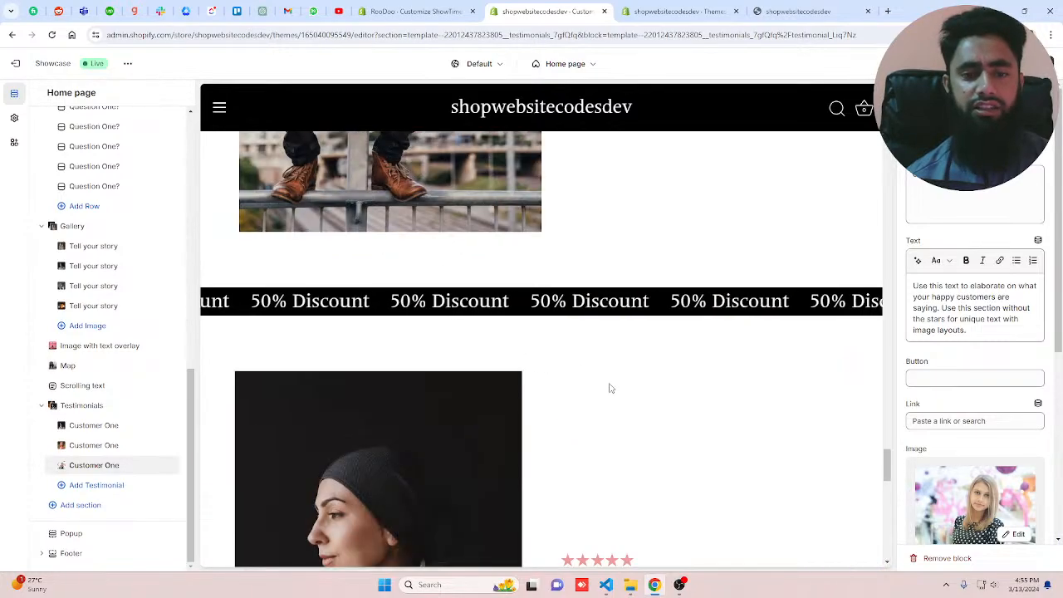
pyautogui.scroll(-4, 610, 388)
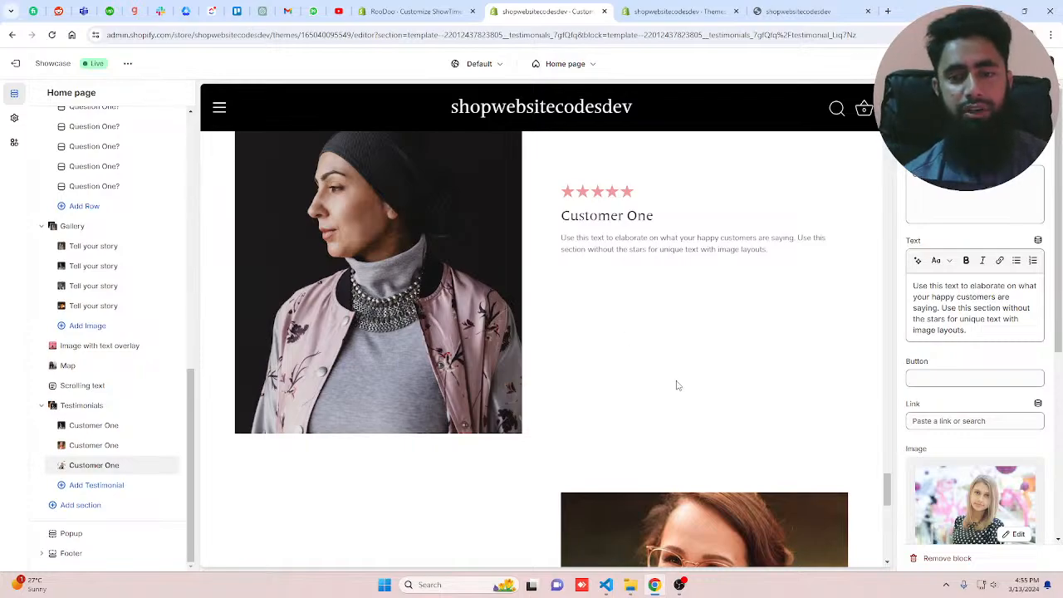
pyautogui.scroll(-4, 677, 384)
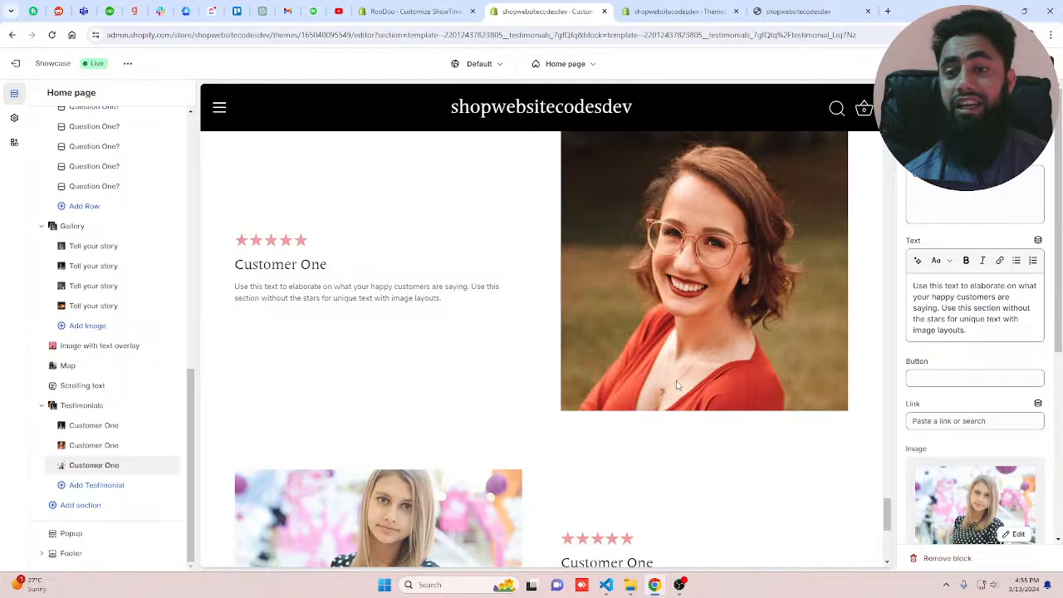
pyautogui.scroll(-2, 677, 384)
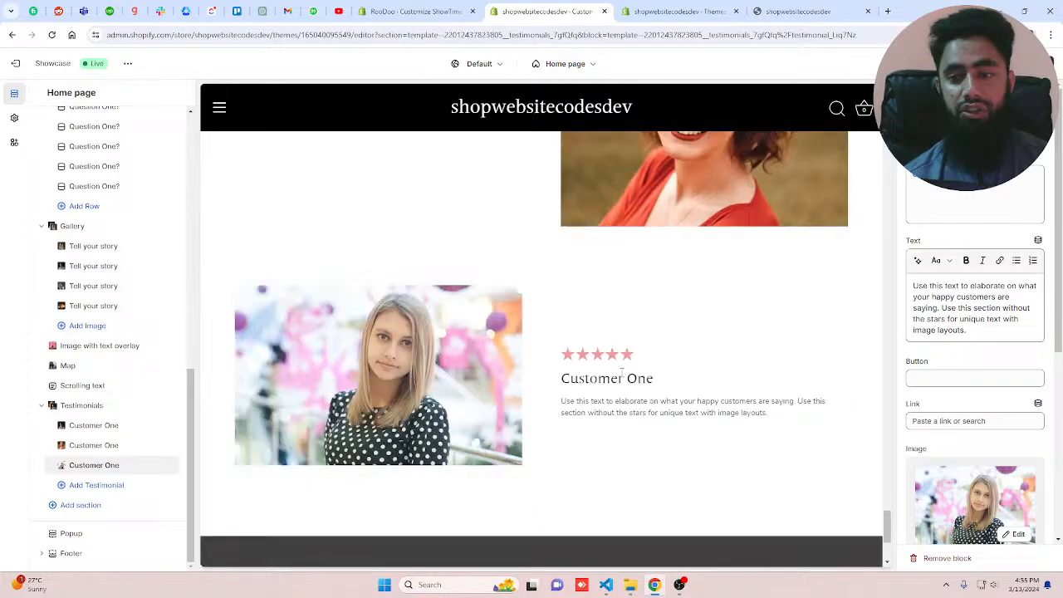
pyautogui.scroll(4, 561, 351)
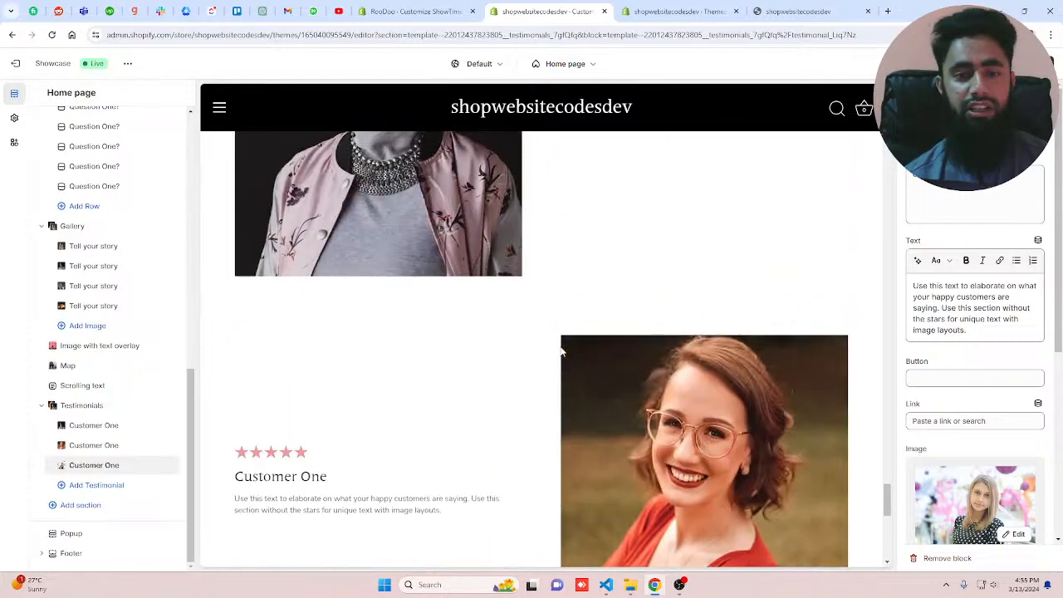
pyautogui.scroll(-2, 560, 351)
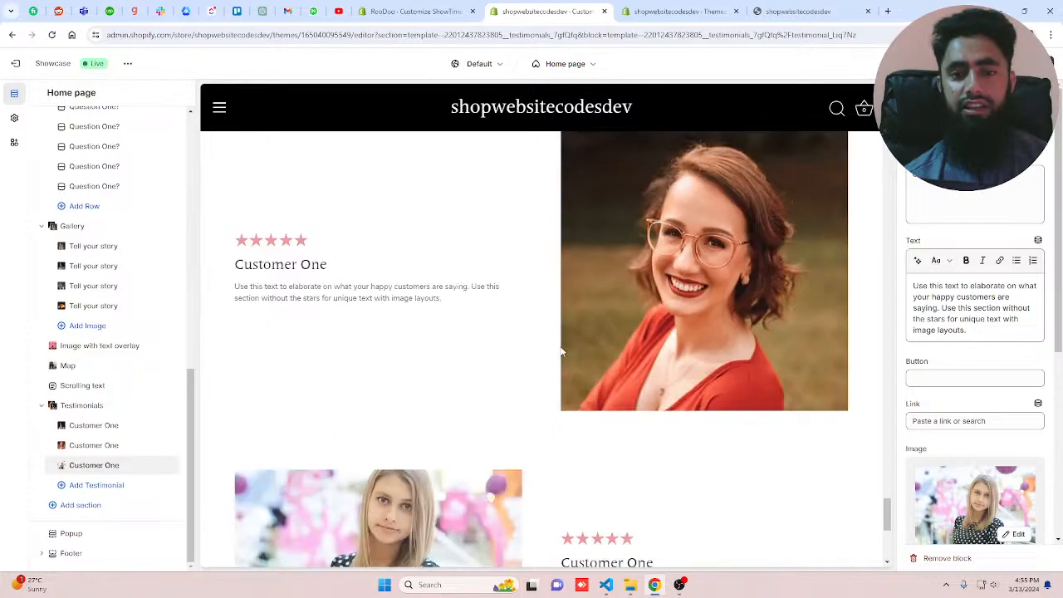
# - Set the third testimonial's rating to three stars and check it in the preview
pyautogui.scroll(-2, 560, 351)
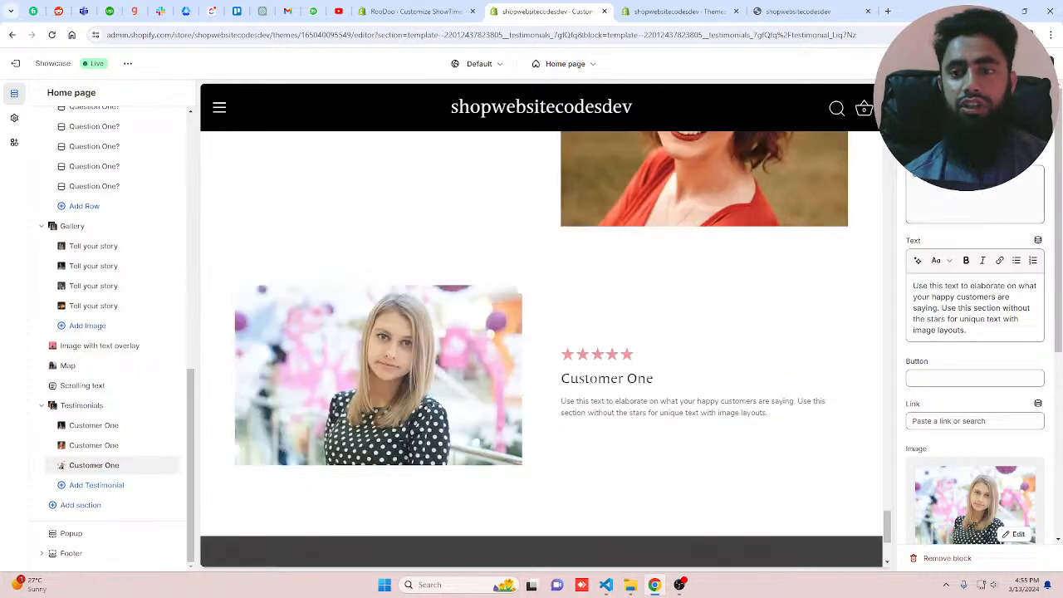
pyautogui.scroll(2, 540, 332)
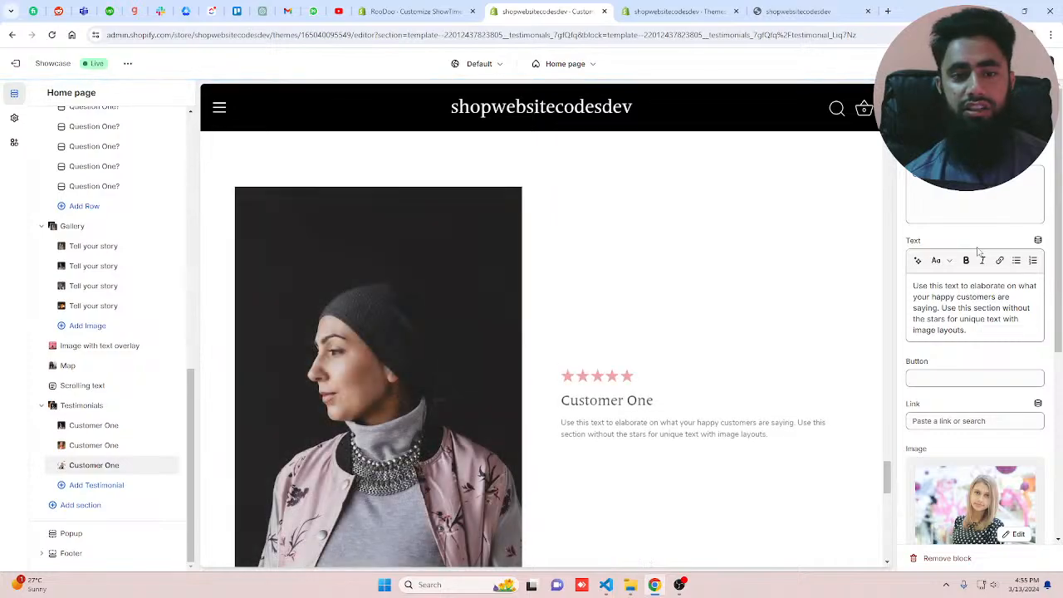
pyautogui.scroll(-8, 708, 363)
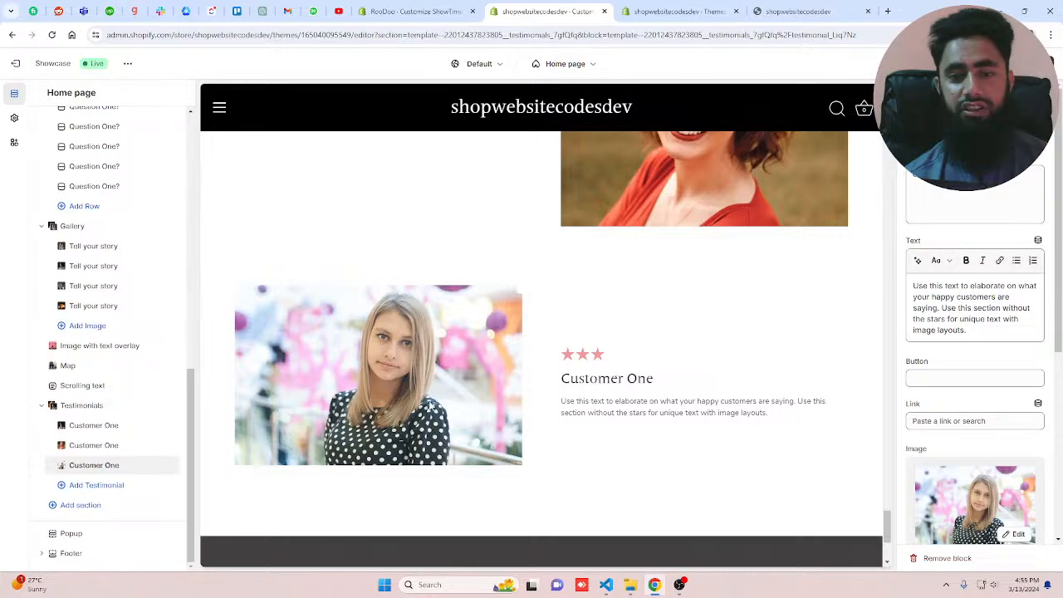
# - Add a "Text columns with media" section below the Testimonials section of the home page
pyautogui.scroll(4, 429, 407)
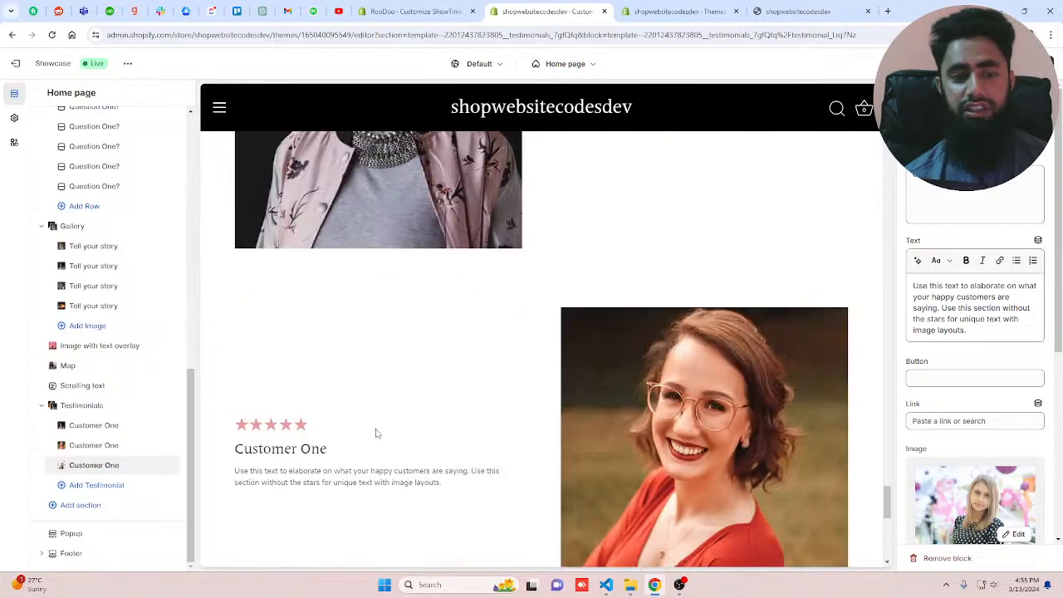
pyautogui.scroll(3, 624, 353)
pyautogui.scroll(-5, 622, 352)
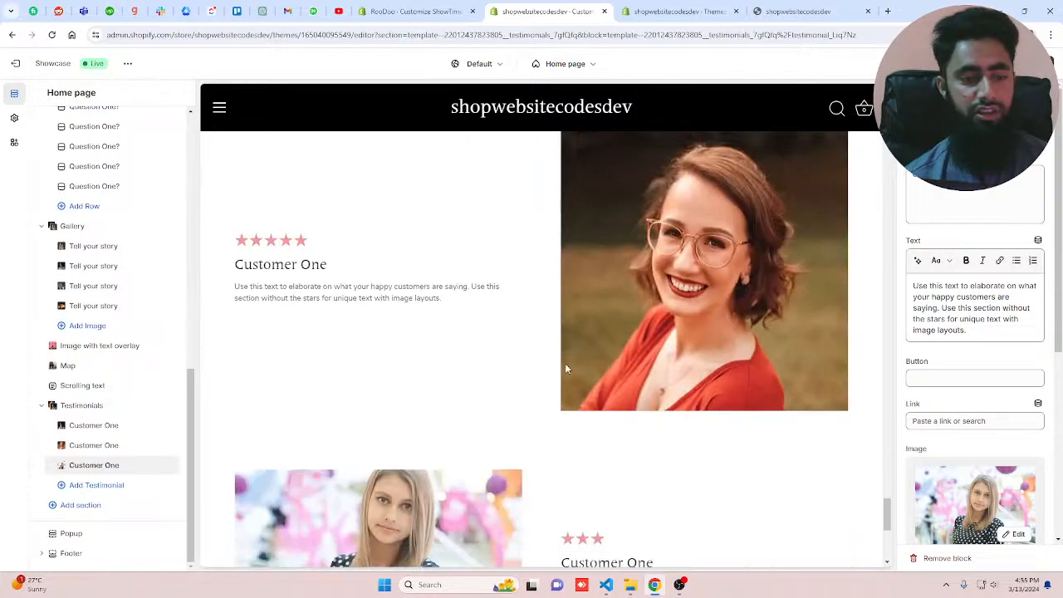
pyautogui.click(80, 505)
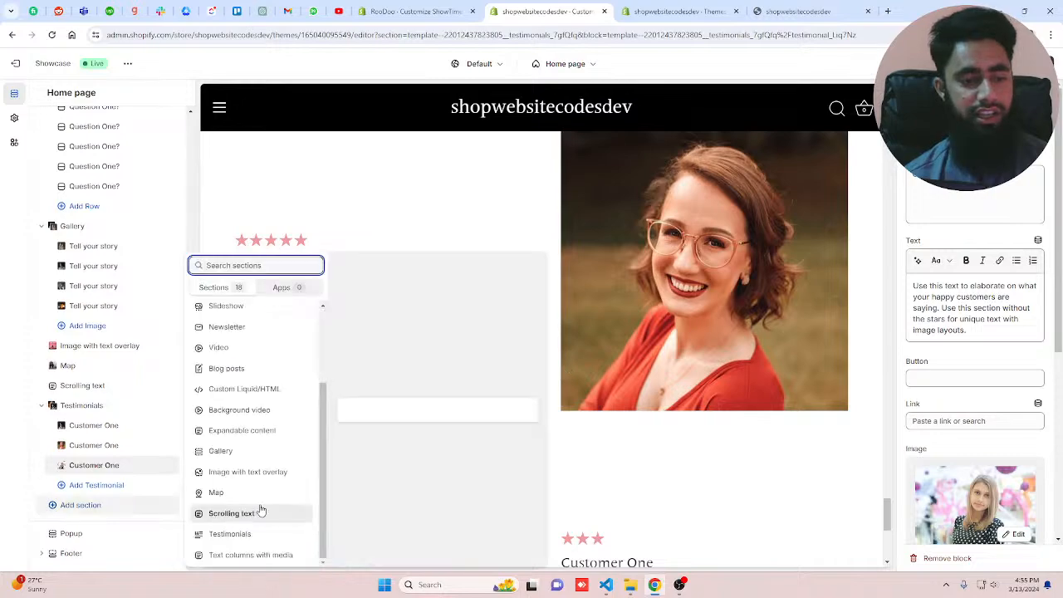
pyautogui.click(256, 554)
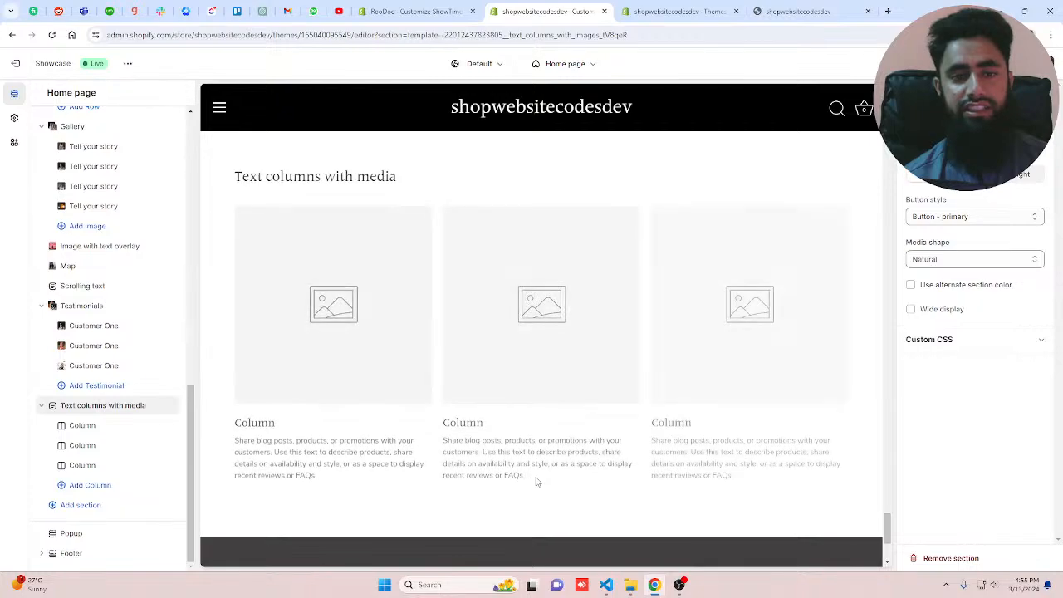
# - Give the first column of the text columns section the library image woman-in-park-afternoon
pyautogui.click(92, 428)
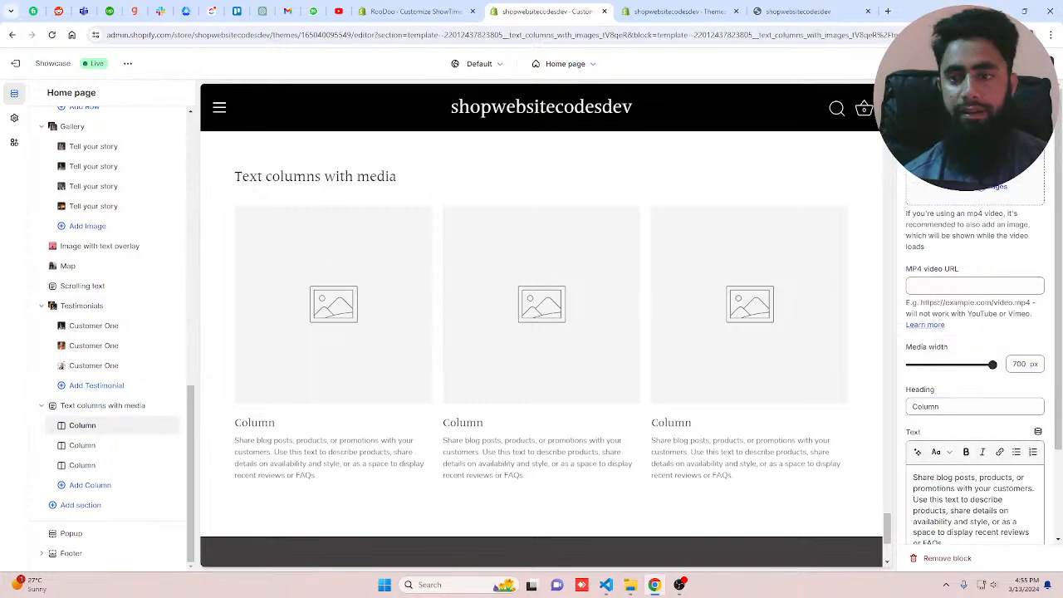
pyautogui.click(980, 186)
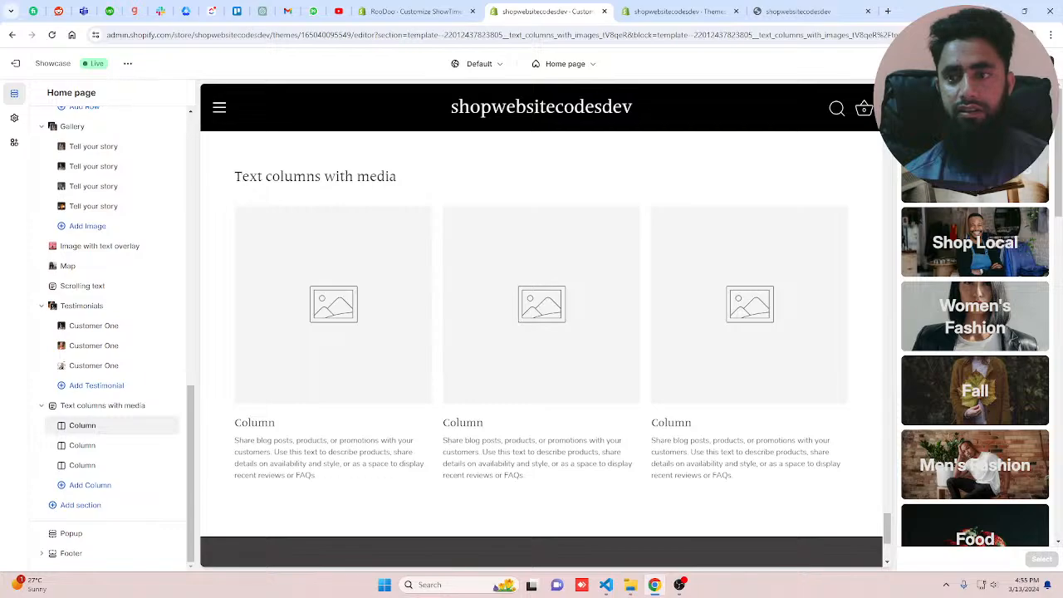
pyautogui.press('Escape')
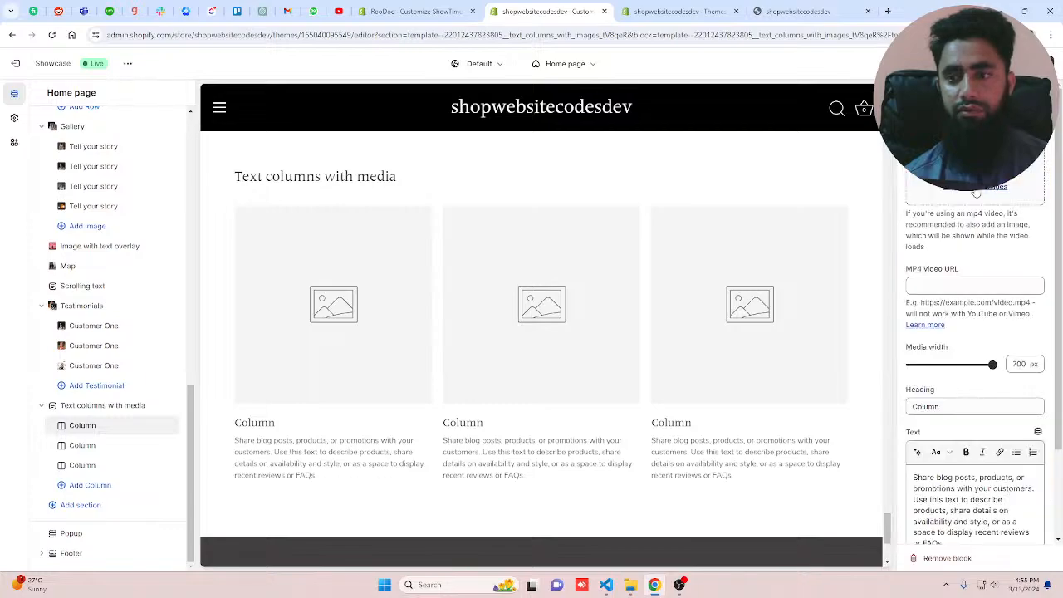
pyautogui.click(977, 191)
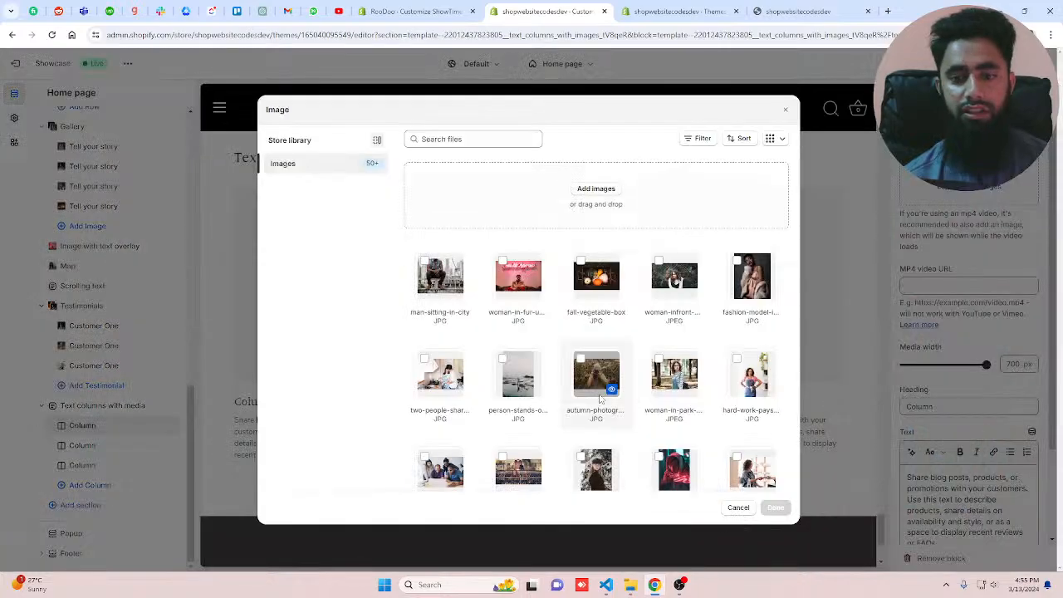
pyautogui.click(687, 362)
pyautogui.click(775, 507)
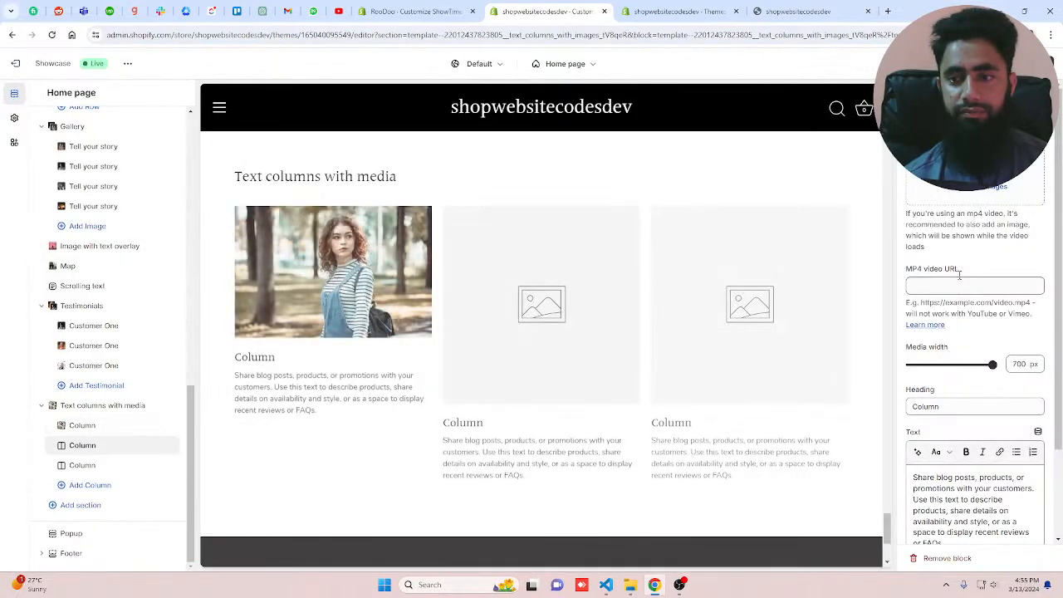
# - Give the second column of the text columns section the library image woman-poses-in-dark-room
pyautogui.click(973, 166)
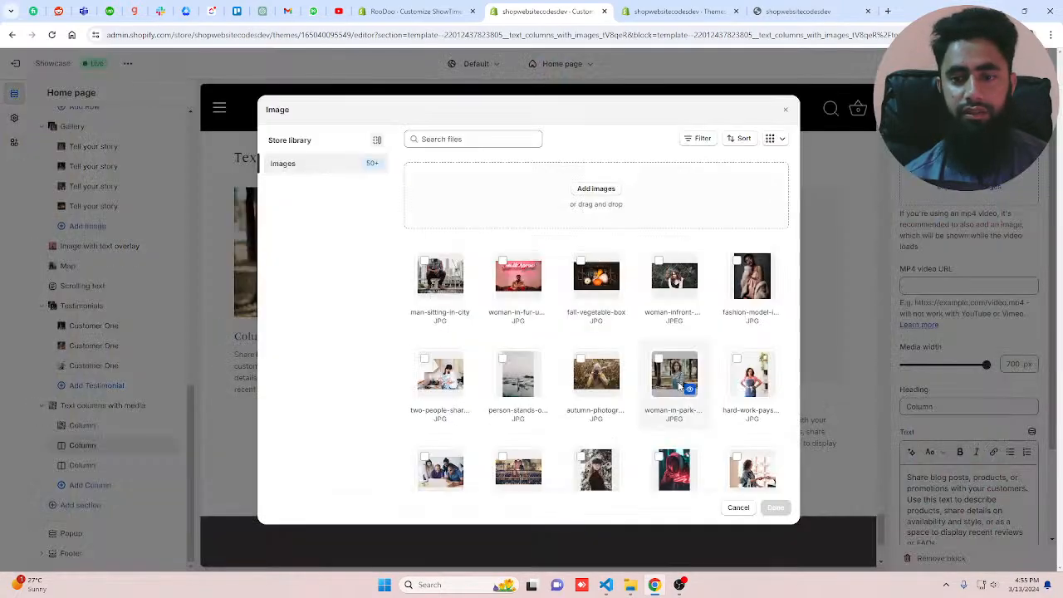
pyautogui.click(737, 381)
pyautogui.scroll(-2, 737, 381)
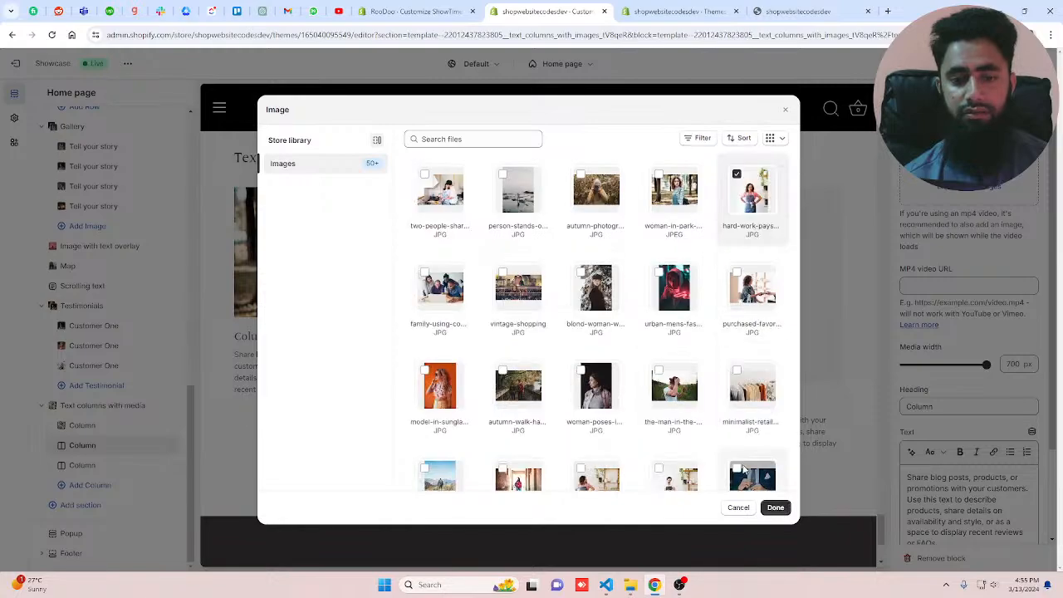
pyautogui.doubleClick(627, 406)
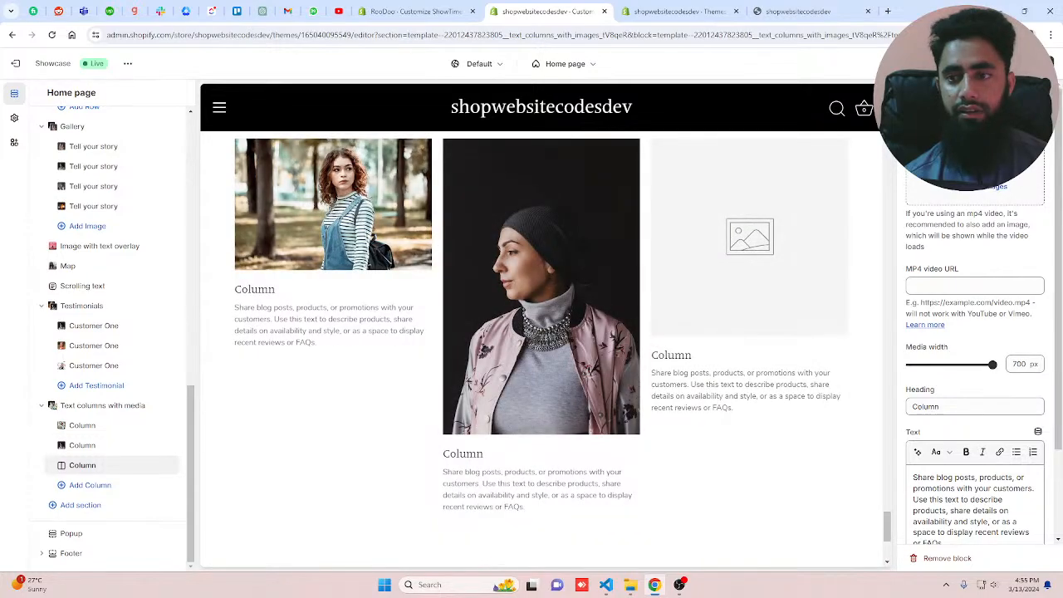
# - Give the third column the library portrait of the smiling woman with glasses and a red top
pyautogui.click(974, 166)
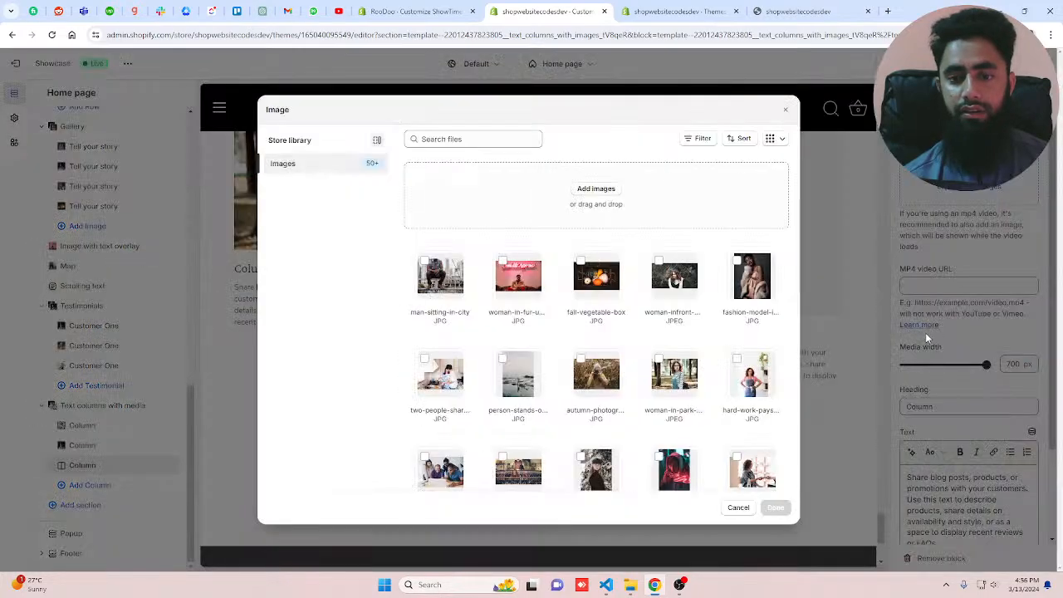
pyautogui.scroll(-5, 662, 373)
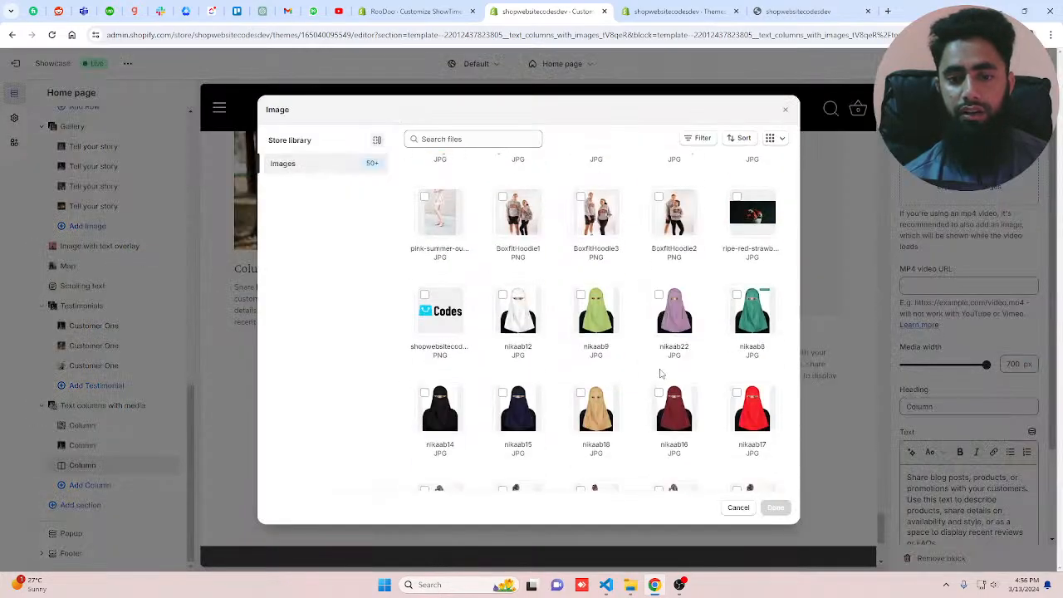
pyautogui.scroll(-8, 662, 373)
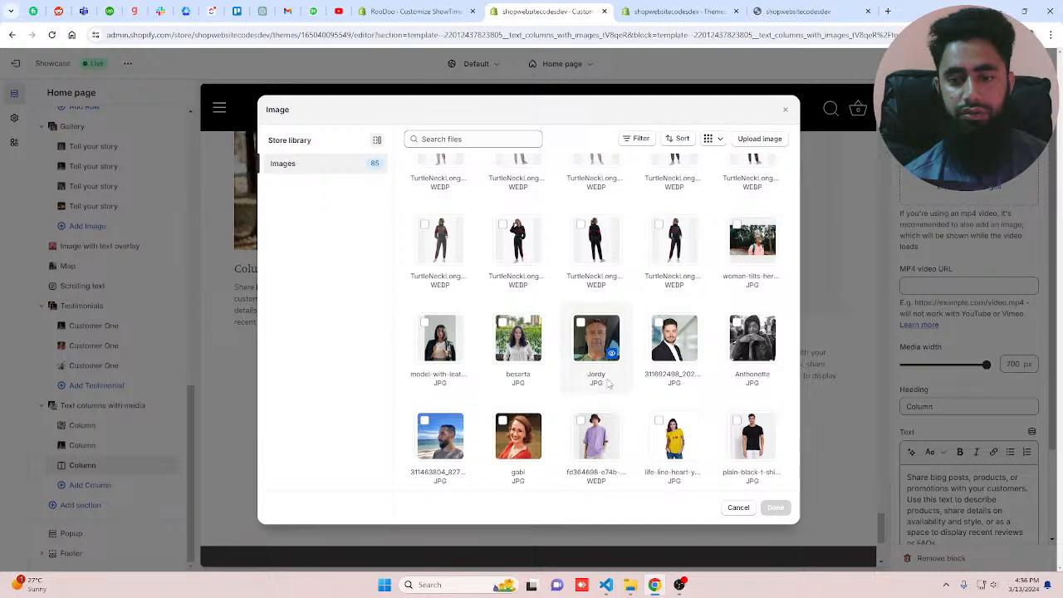
pyautogui.scroll(-2, 609, 383)
pyautogui.click(518, 250)
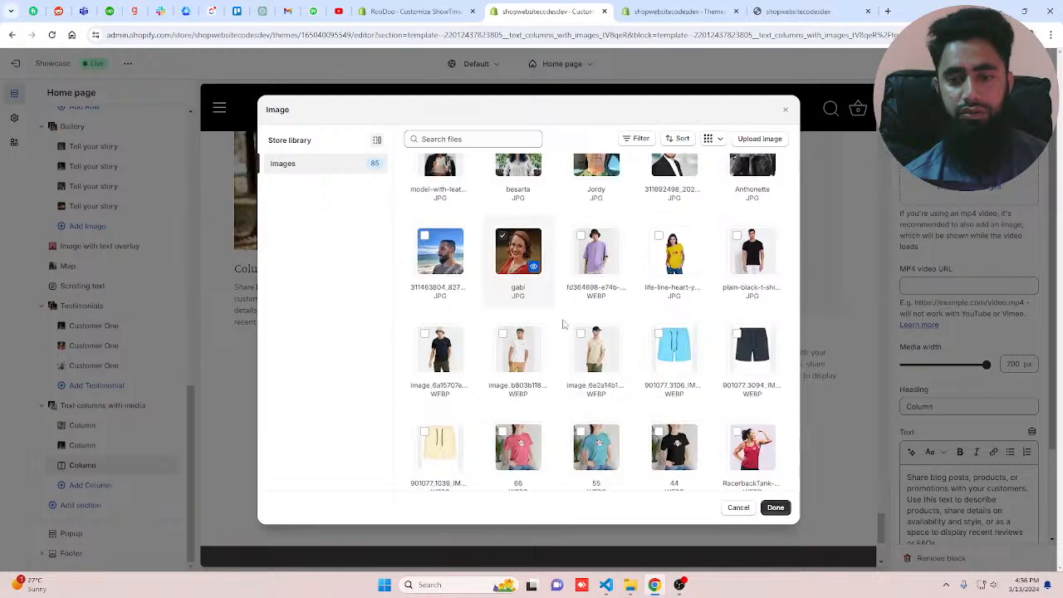
pyautogui.click(774, 508)
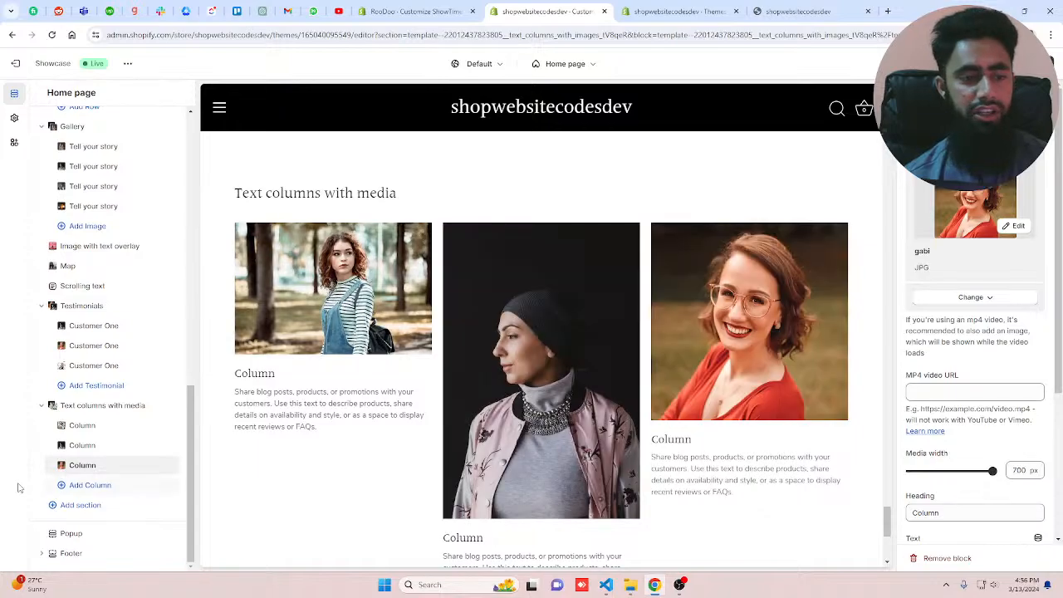
# - Replace the second column's image with the library portrait of the bearded man at the beach
pyautogui.click(83, 445)
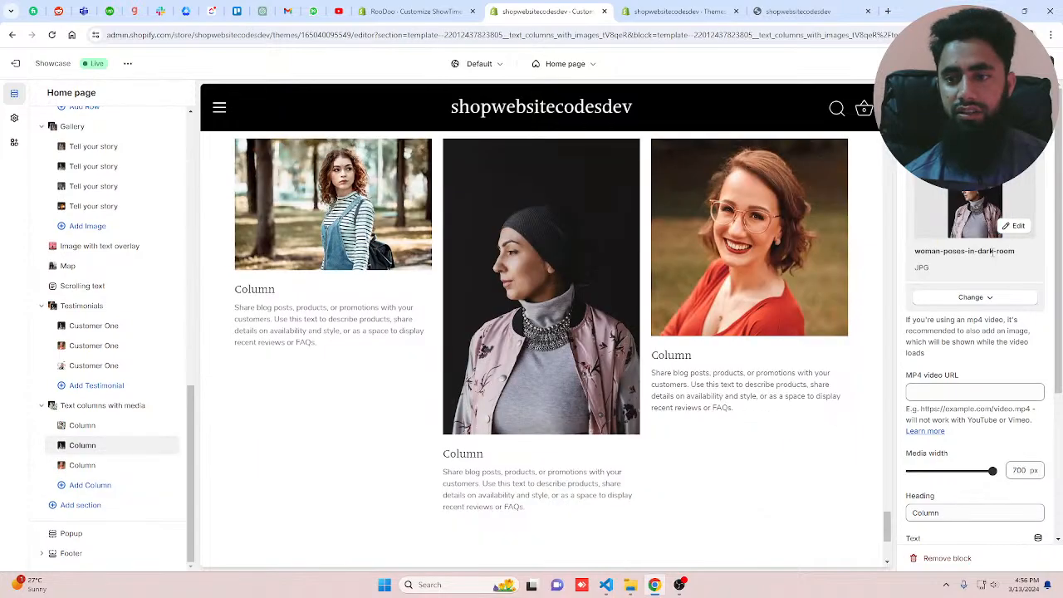
pyautogui.click(974, 296)
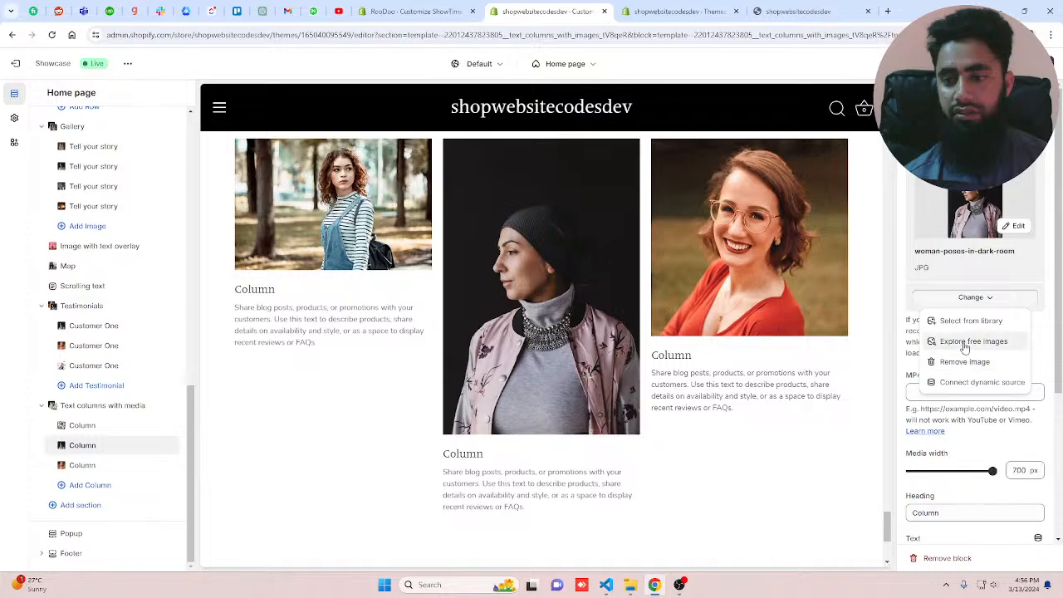
pyautogui.click(971, 321)
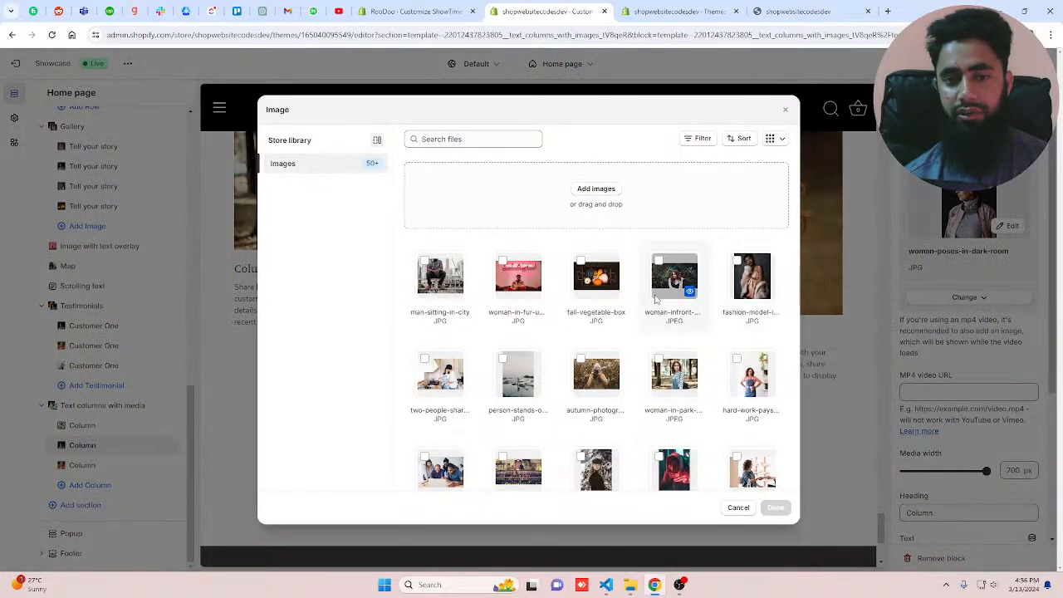
pyautogui.scroll(-2, 533, 403)
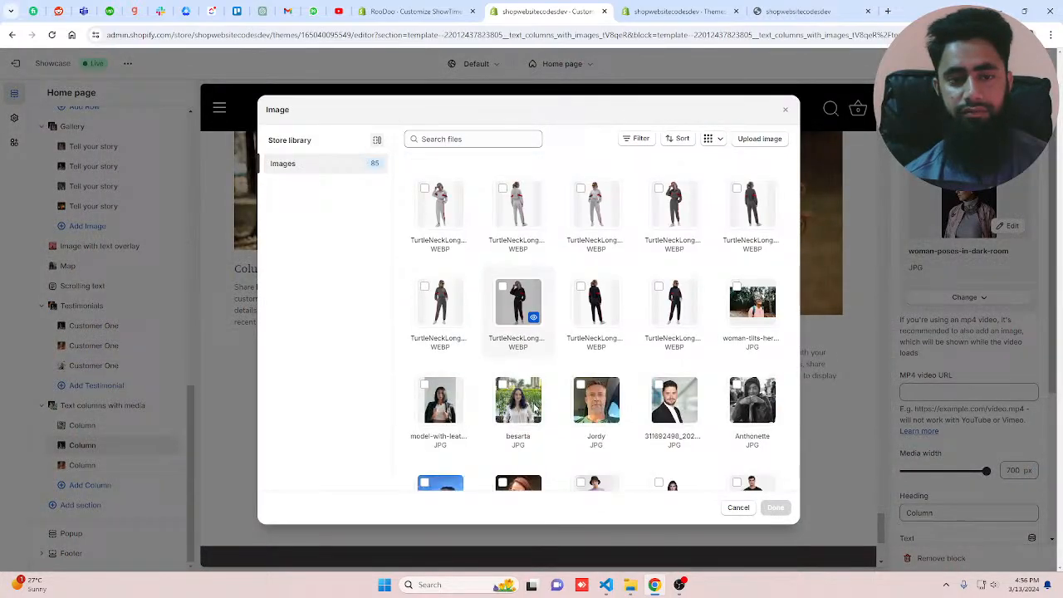
pyautogui.scroll(-3, 538, 407)
pyautogui.click(452, 258)
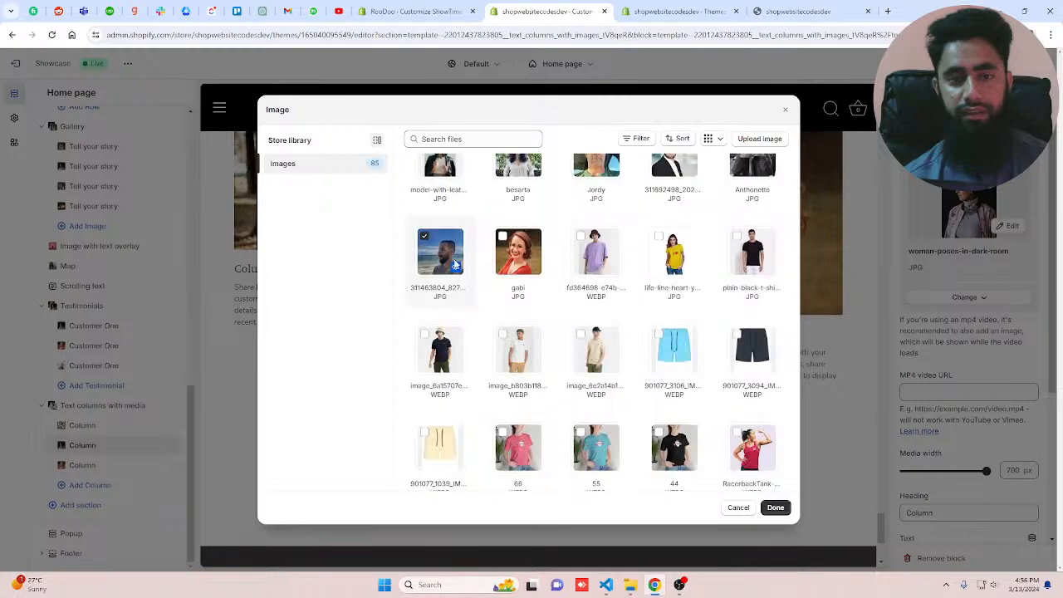
pyautogui.click(775, 508)
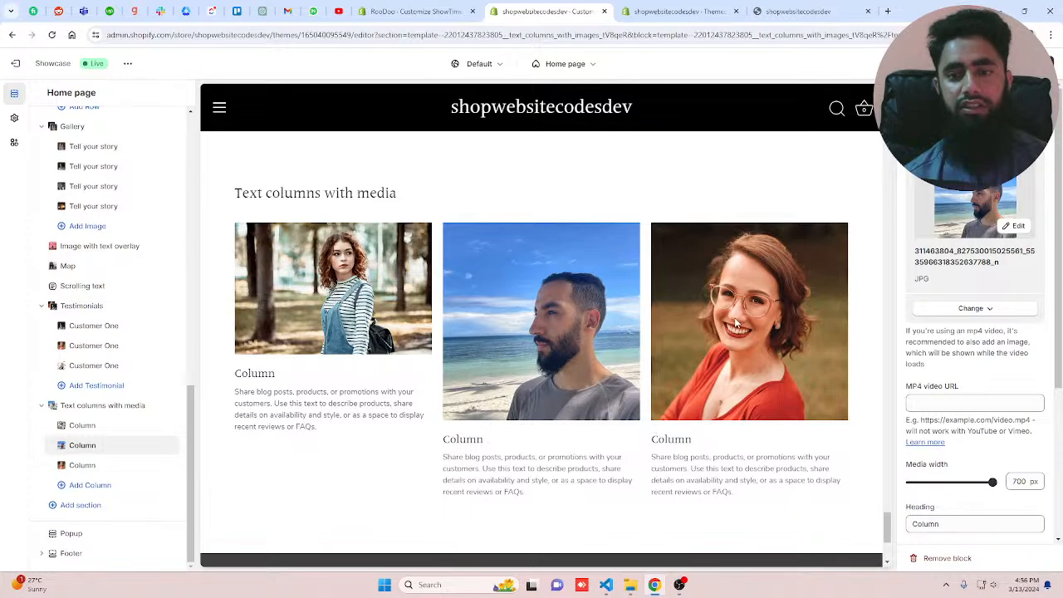
# - Replace the first column's image with the library image model-with-leather-jacket-over-shoulders
pyautogui.click(371, 397)
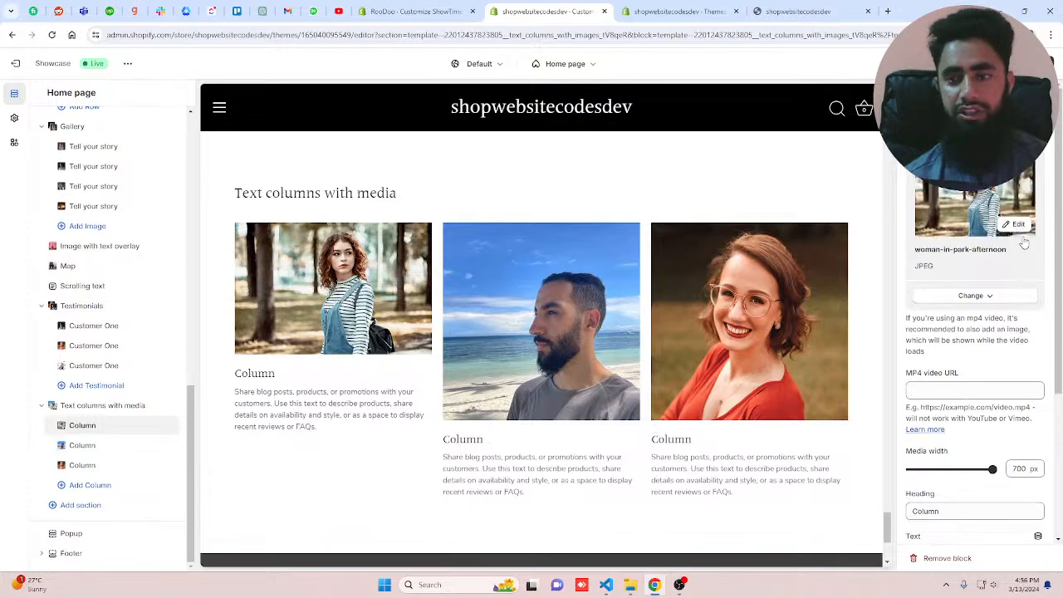
pyautogui.click(976, 291)
pyautogui.click(970, 318)
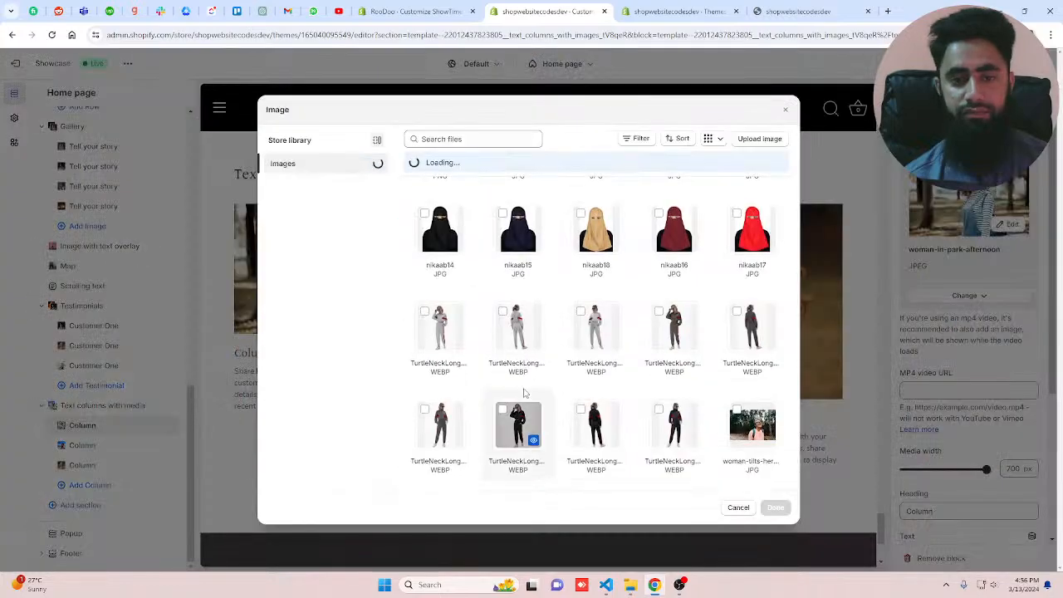
pyautogui.scroll(-2, 524, 393)
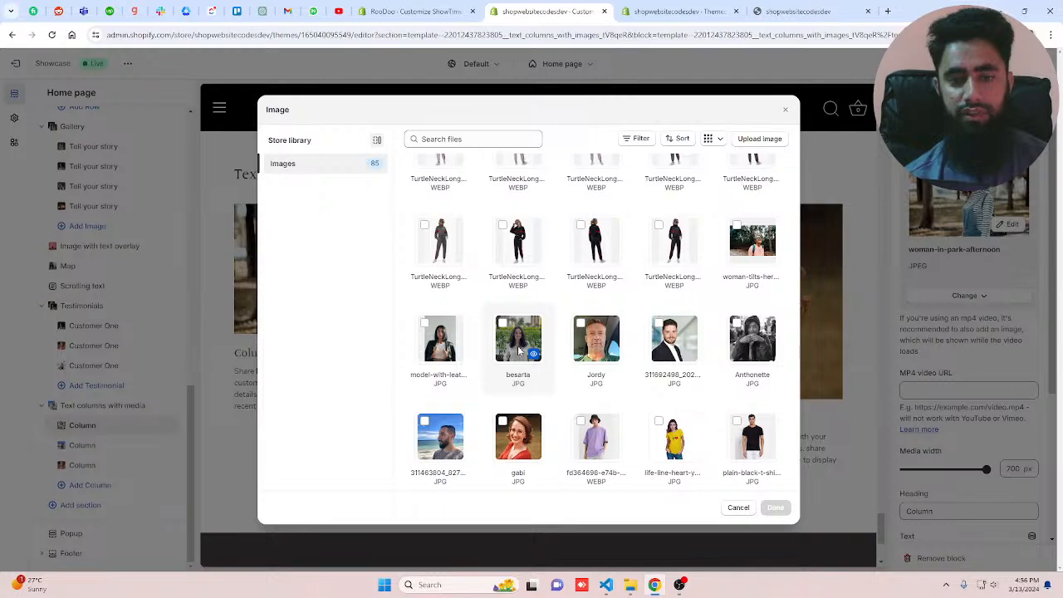
pyautogui.click(440, 339)
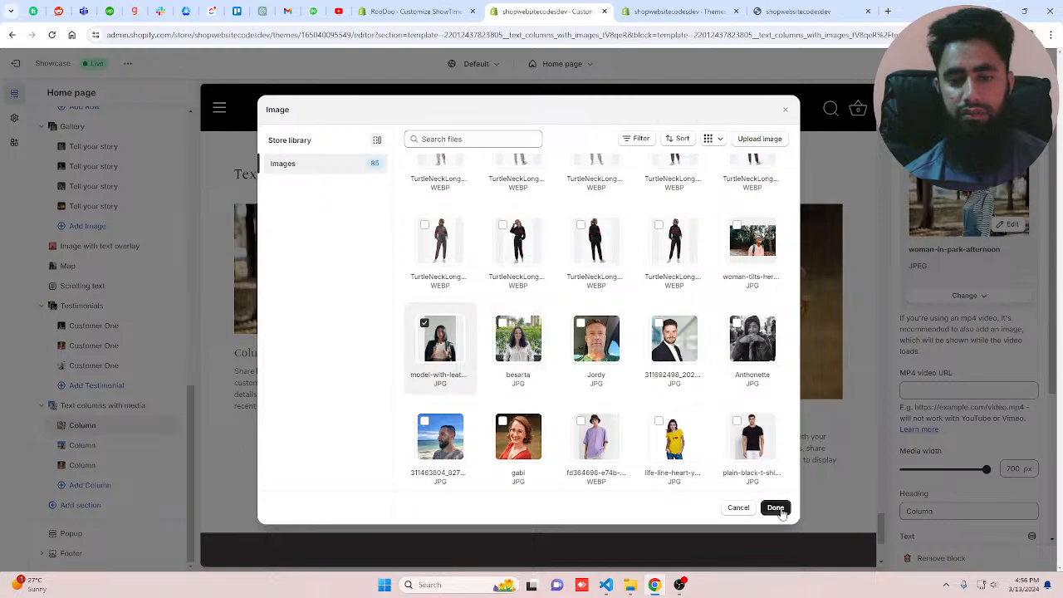
pyautogui.click(776, 508)
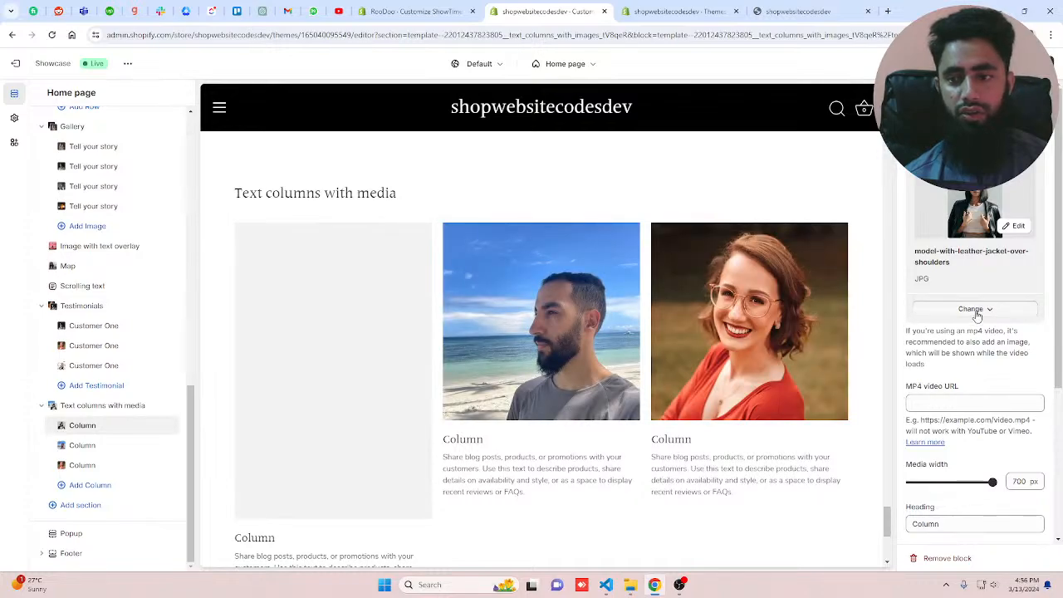
# - Replace the first column's image with the library portrait of the man in a dark suit
pyautogui.click(977, 311)
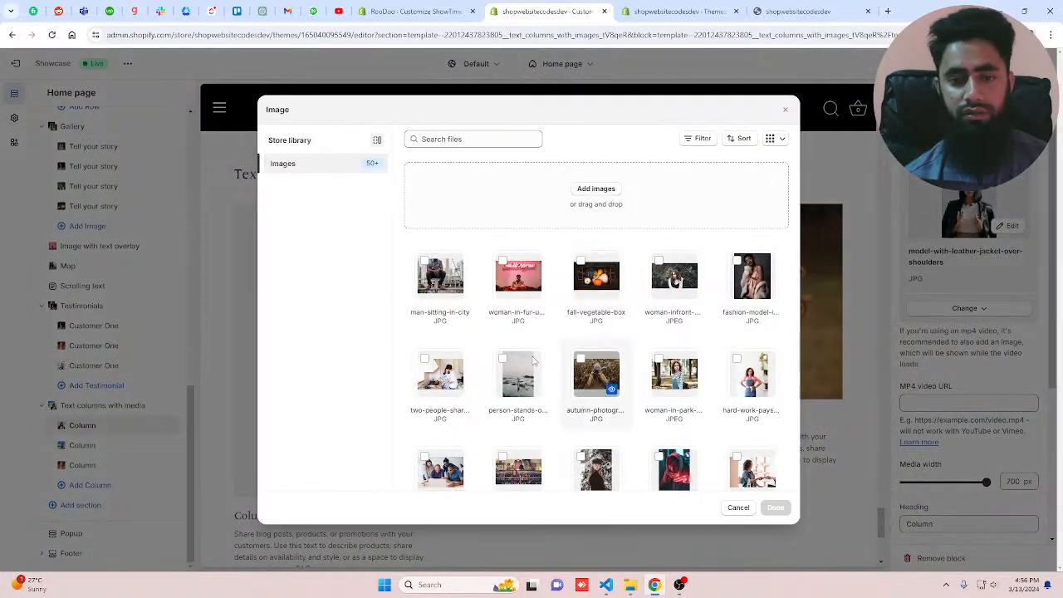
pyautogui.scroll(-10, 534, 359)
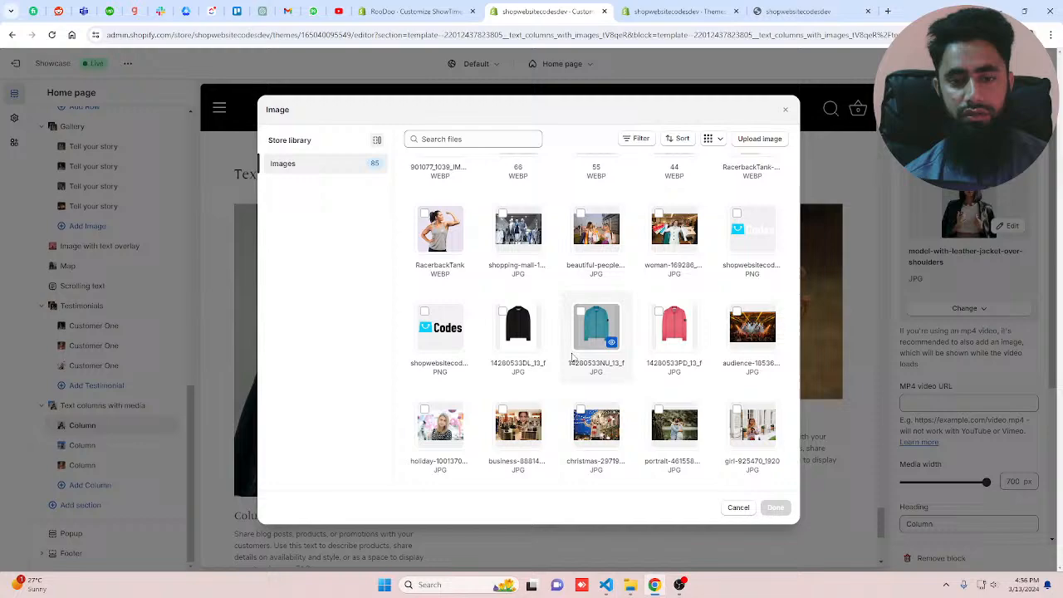
pyautogui.scroll(-5, 571, 357)
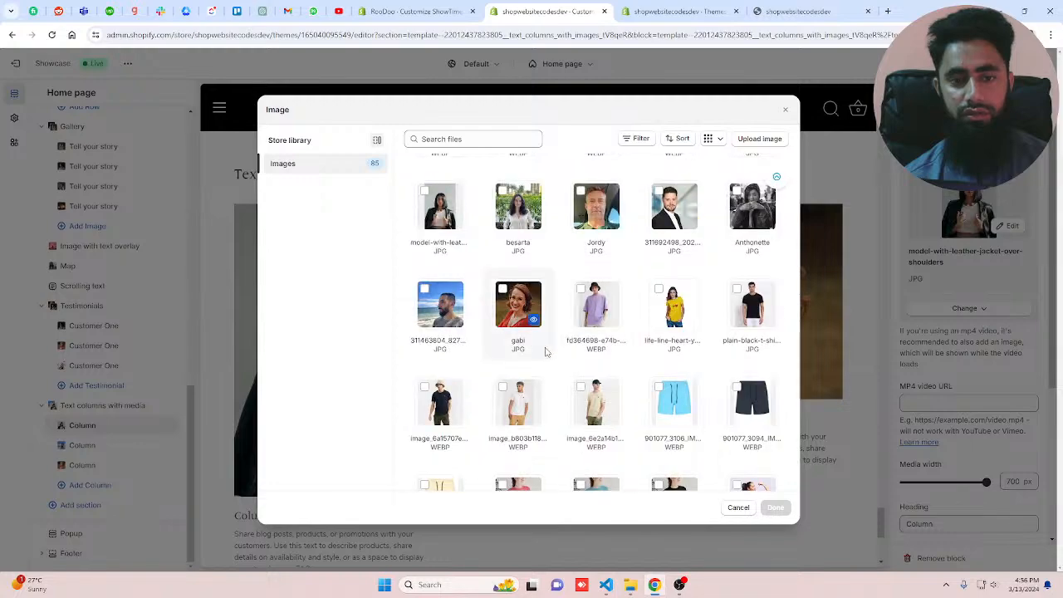
pyautogui.click(673, 208)
pyautogui.click(775, 507)
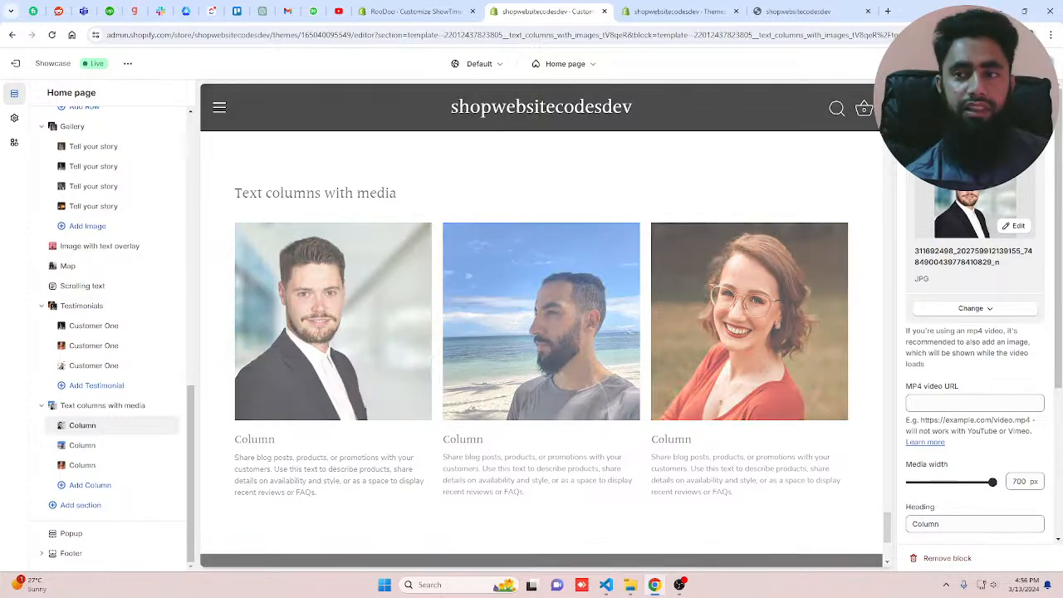
# - Switch to the live storefront, reload it, dismiss the sign-up popup and review the home page's slideshow and featured collection
pyautogui.click(841, 11)
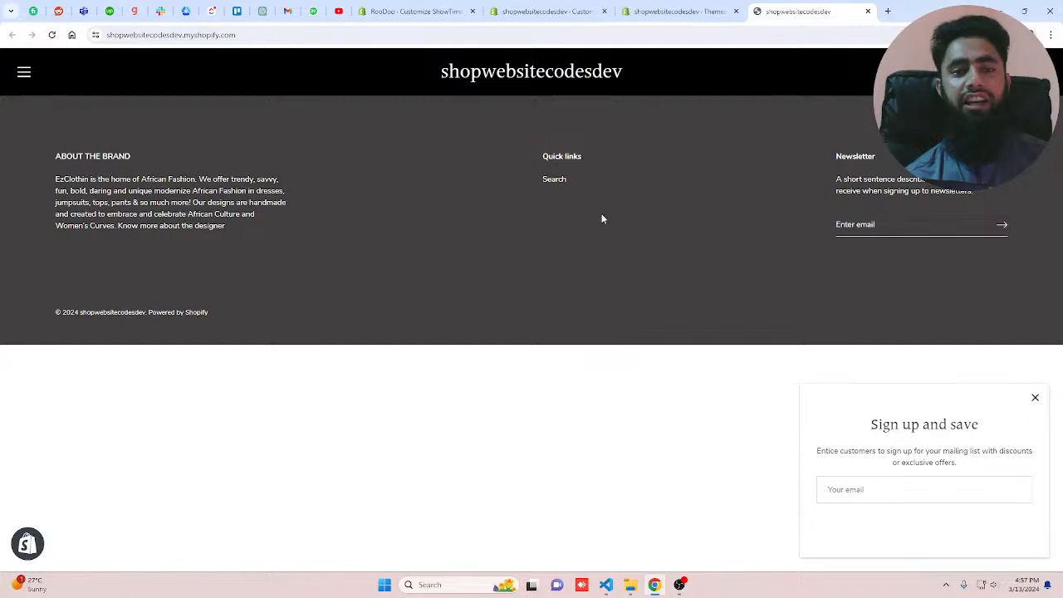
pyautogui.hotkey('ctrl', 'r')
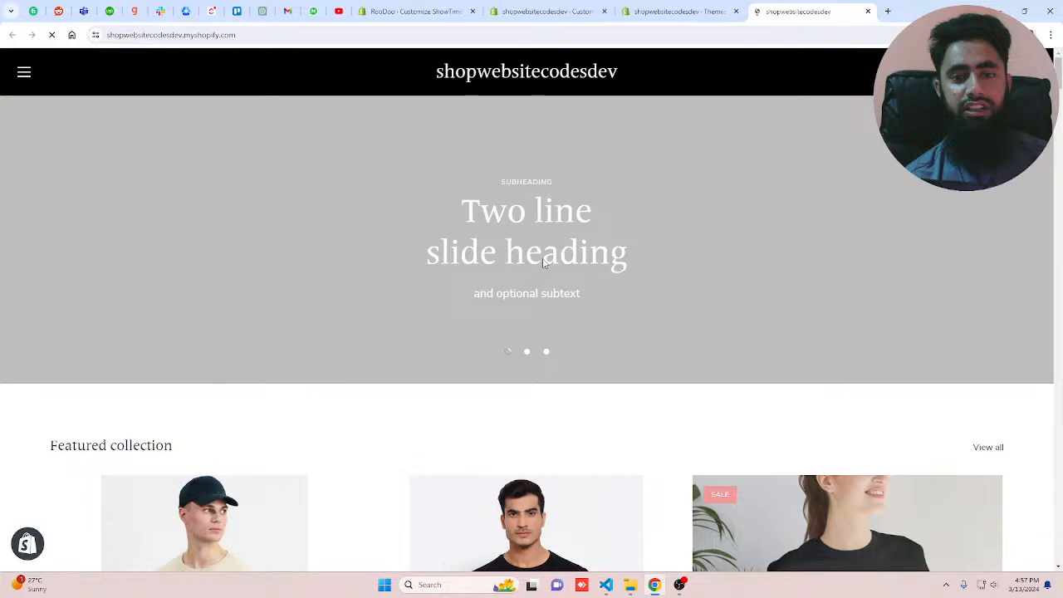
pyautogui.scroll(-4, 790, 290)
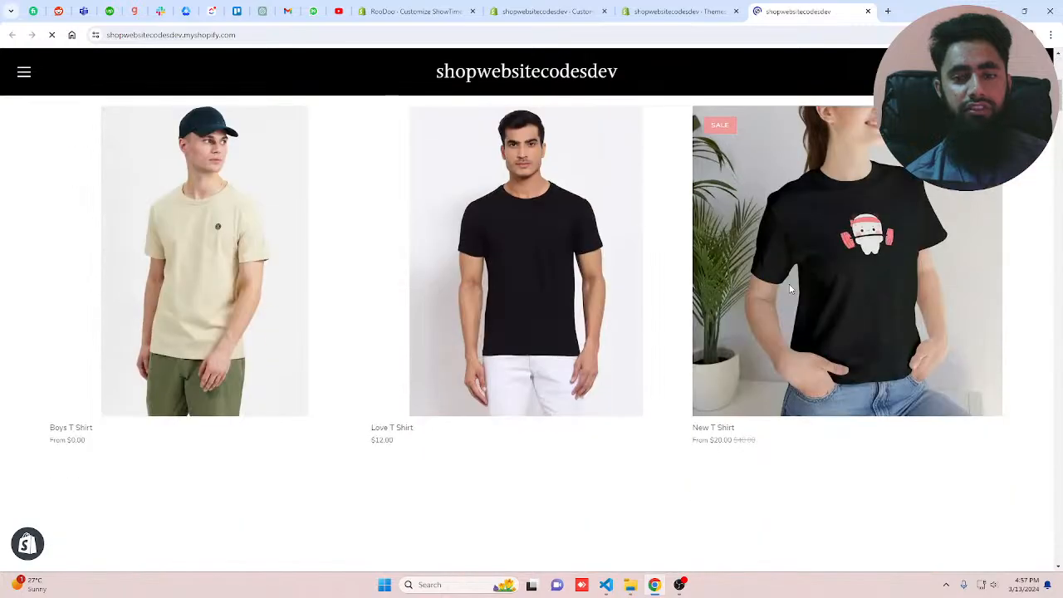
pyautogui.scroll(-4, 790, 290)
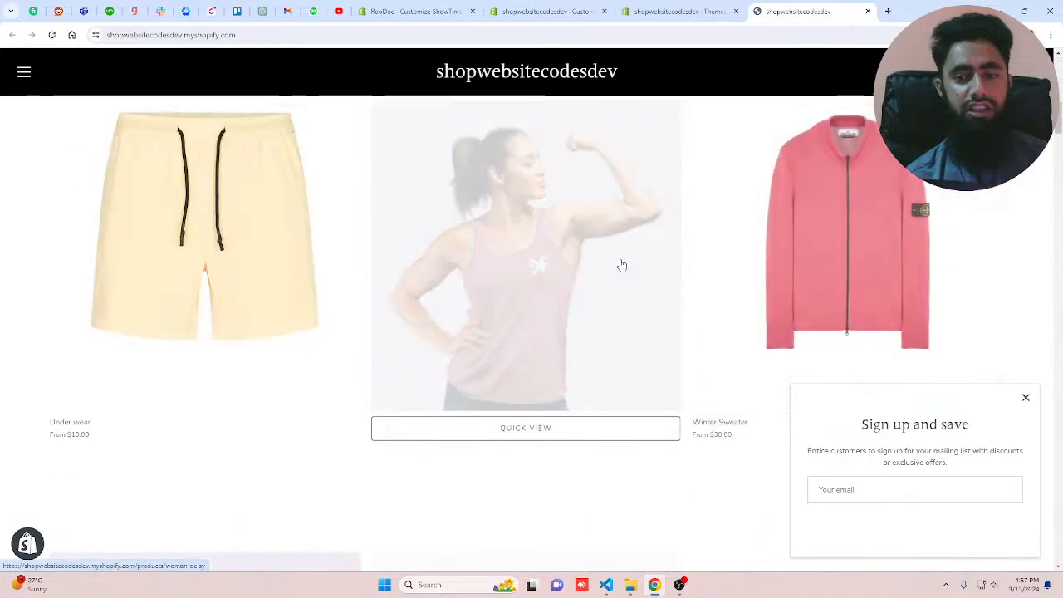
pyautogui.scroll(8, 622, 265)
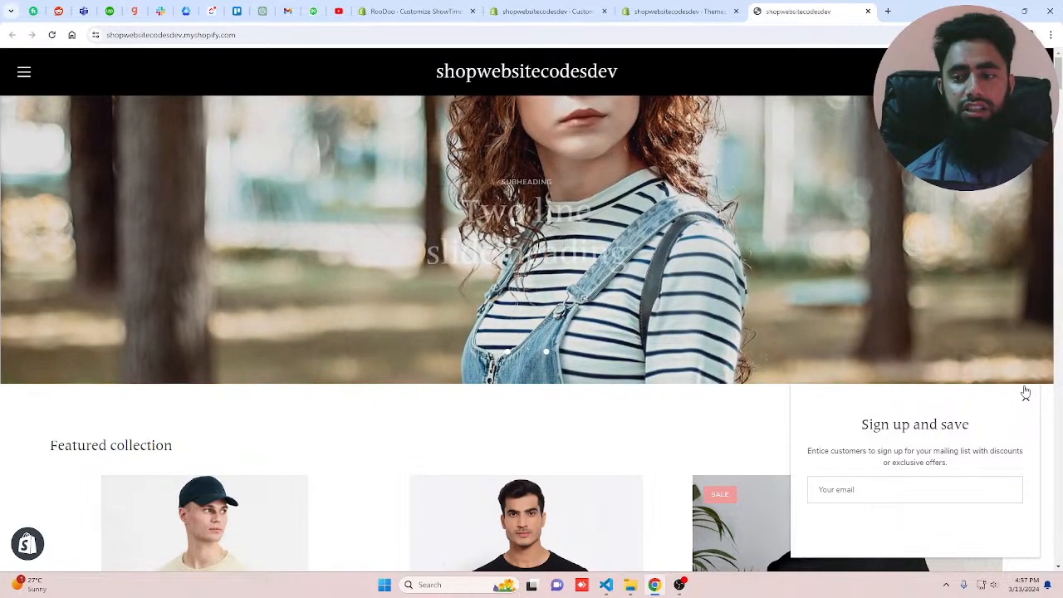
pyautogui.click(1026, 392)
pyautogui.scroll(-3, 784, 399)
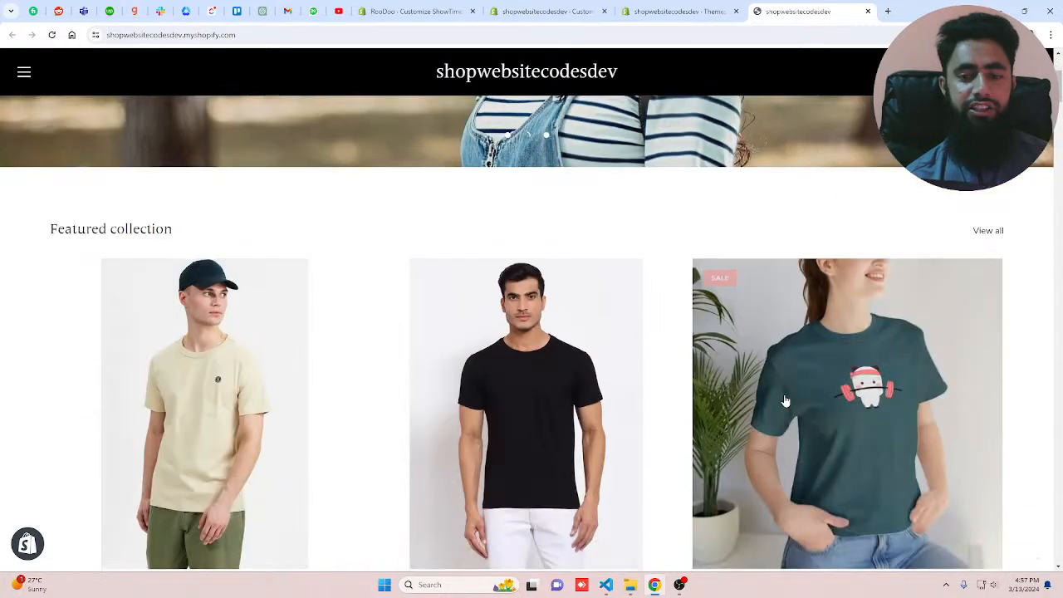
# - Review the storefront home page from the featured collection to the newsletter signup, and play the Clothing Brand video
pyautogui.scroll(-10, 785, 402)
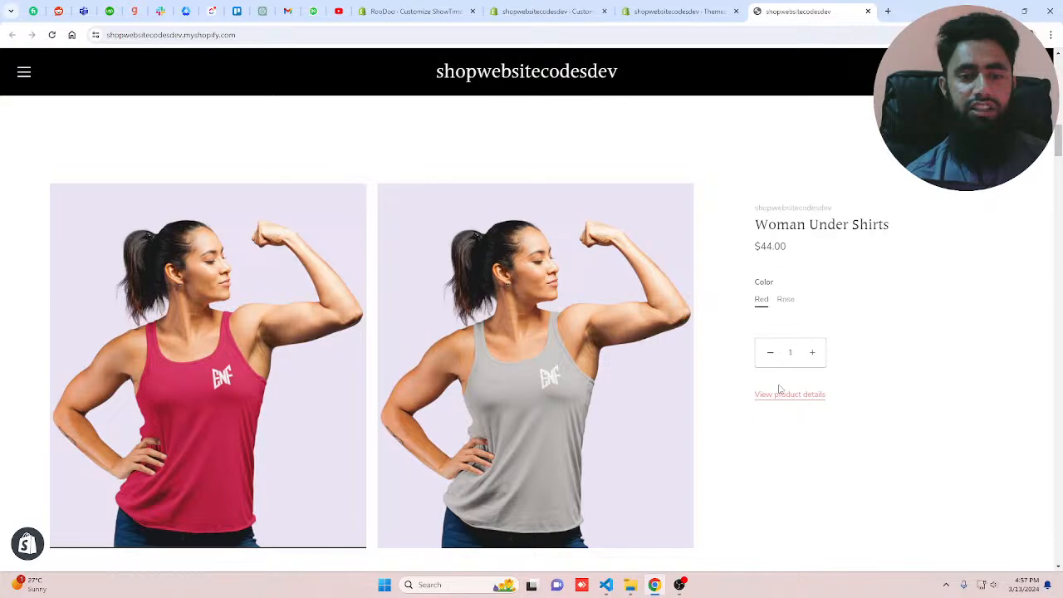
pyautogui.scroll(-6, 935, 380)
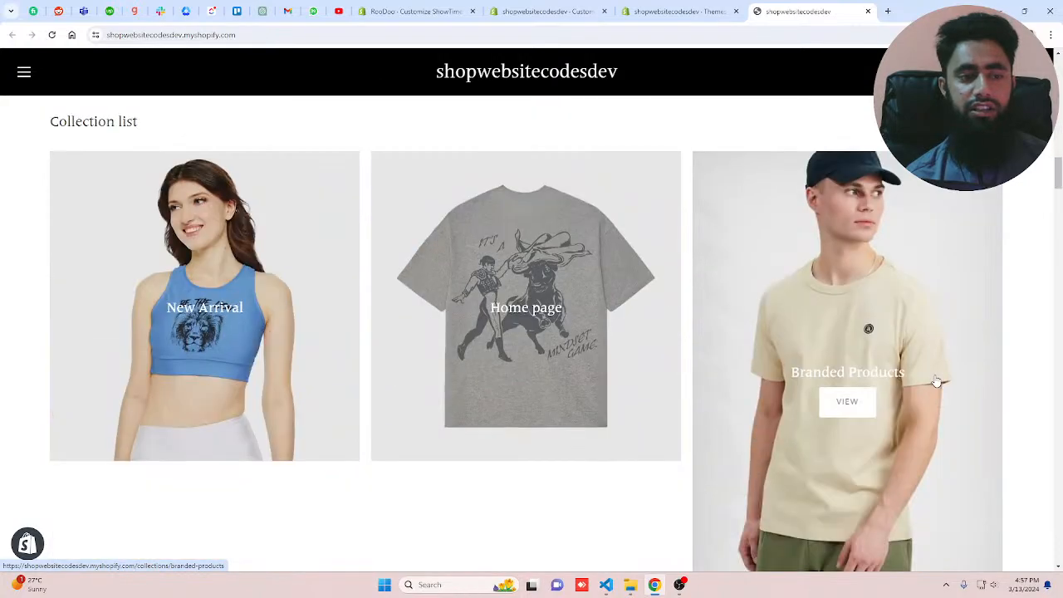
pyautogui.scroll(-5, 788, 396)
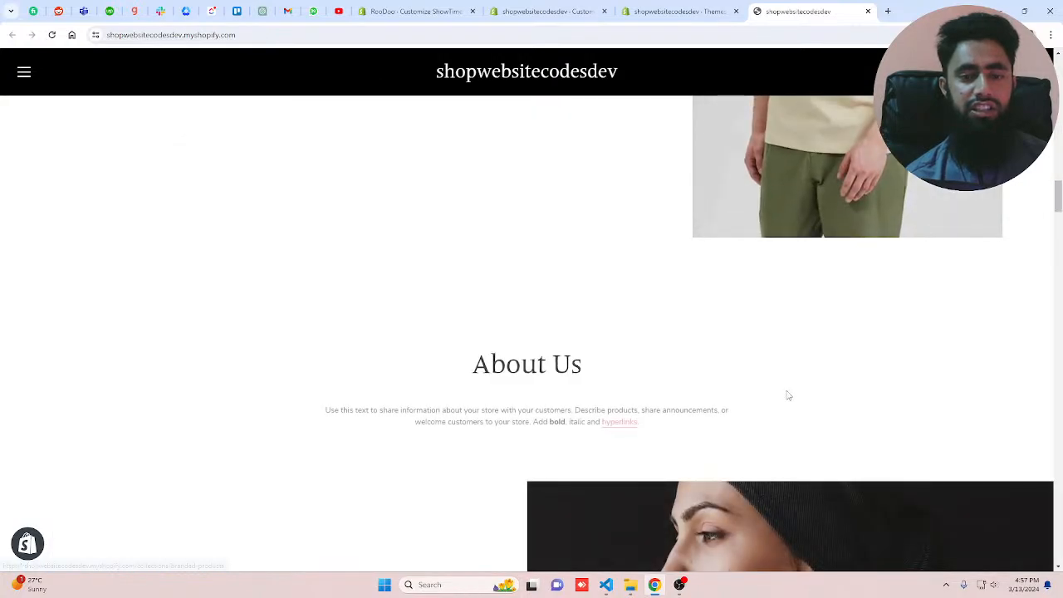
pyautogui.scroll(-4, 788, 397)
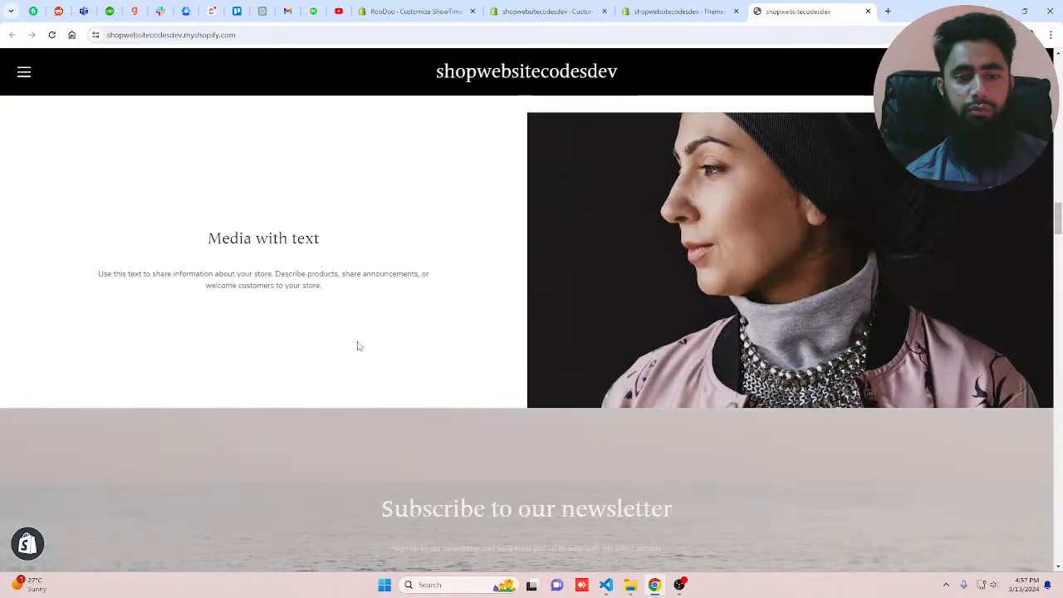
pyautogui.scroll(-4, 769, 363)
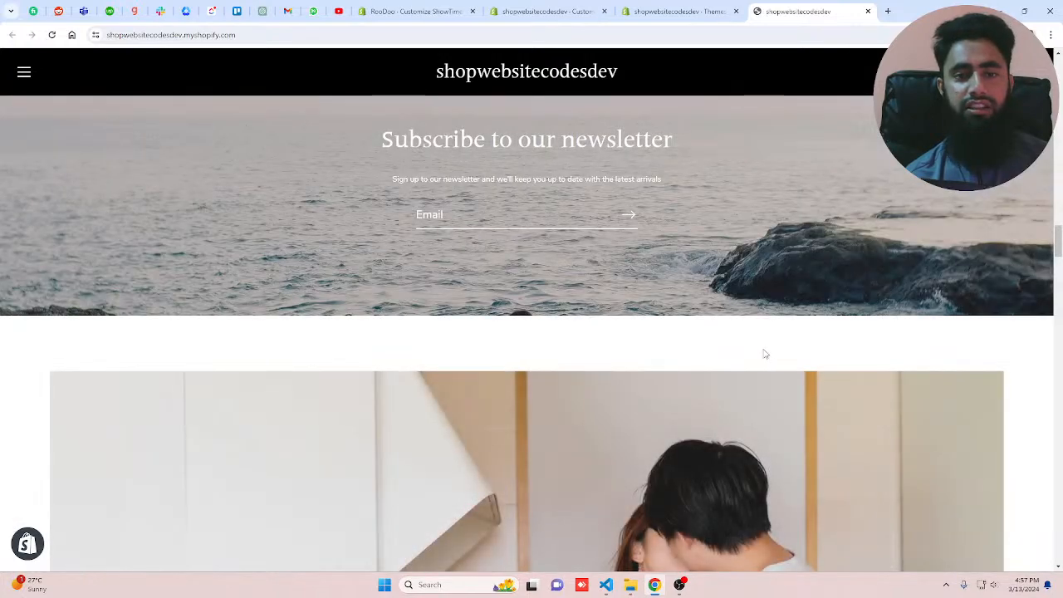
pyautogui.scroll(2, 857, 349)
pyautogui.scroll(-4, 857, 350)
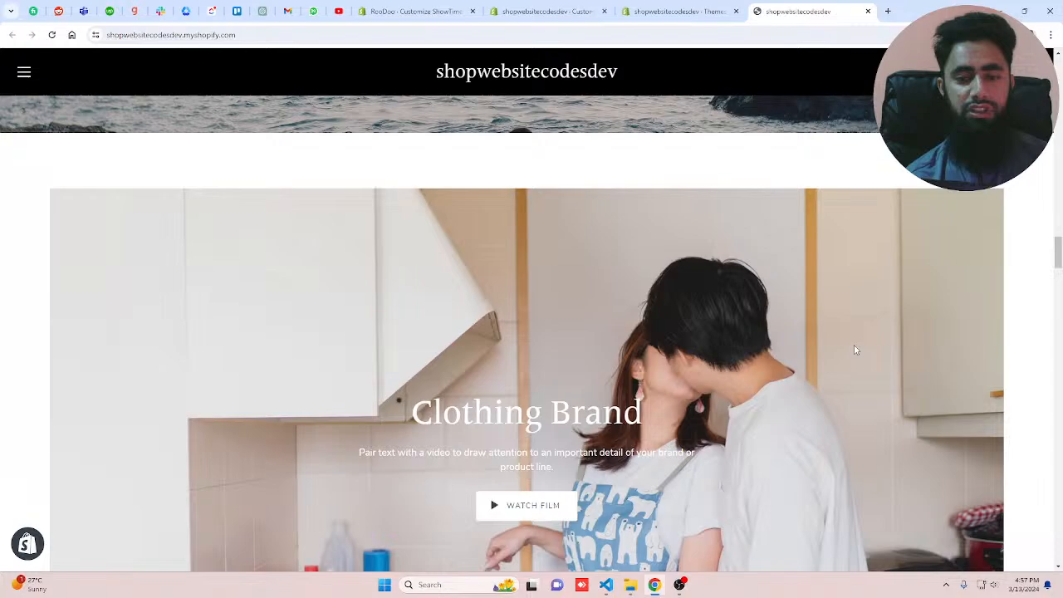
pyautogui.scroll(-2, 856, 350)
pyautogui.click(562, 324)
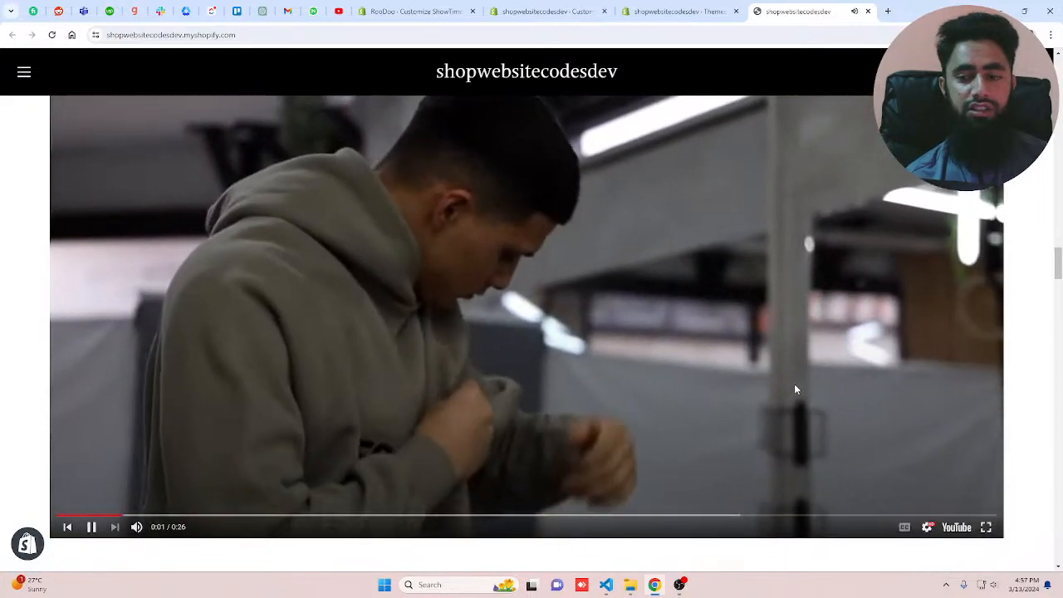
# - Examine the article slideshow and brand logos, then test the Buy Now video section's product link and return to the home page
pyautogui.scroll(-5, 794, 383)
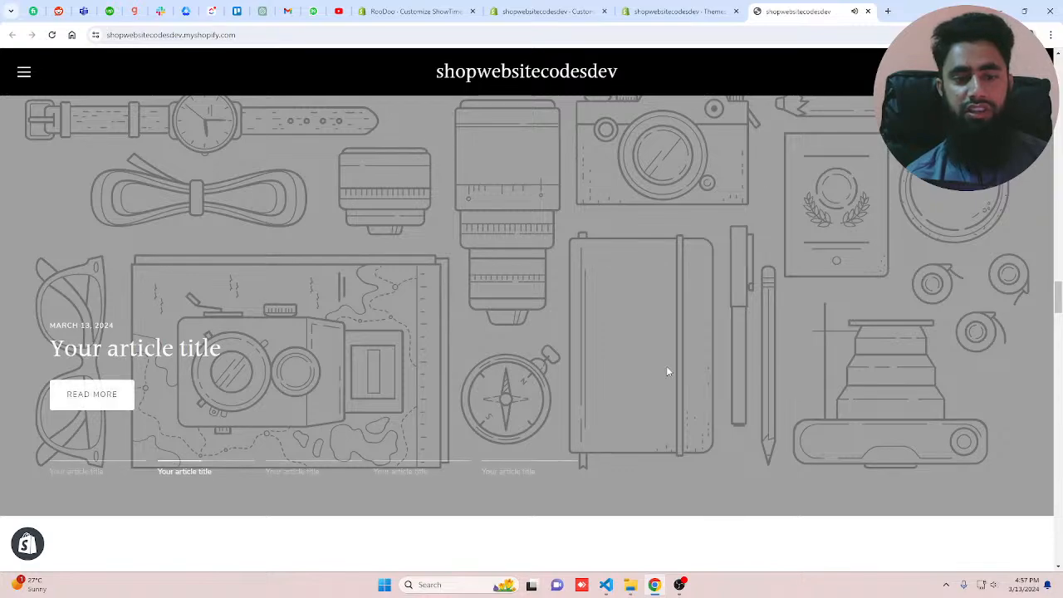
pyautogui.scroll(-4, 667, 371)
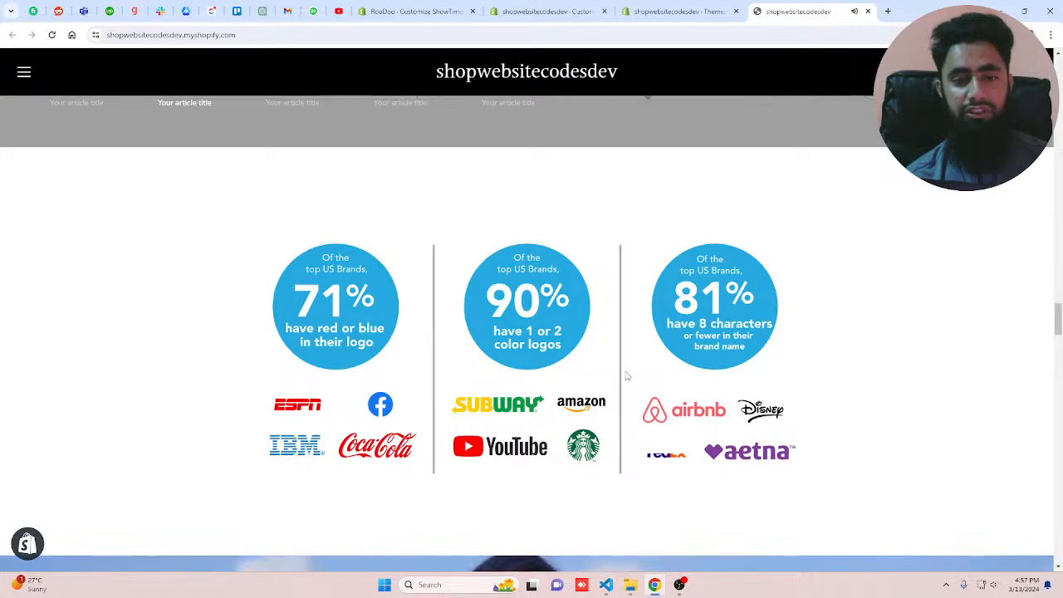
pyautogui.scroll(-4, 627, 376)
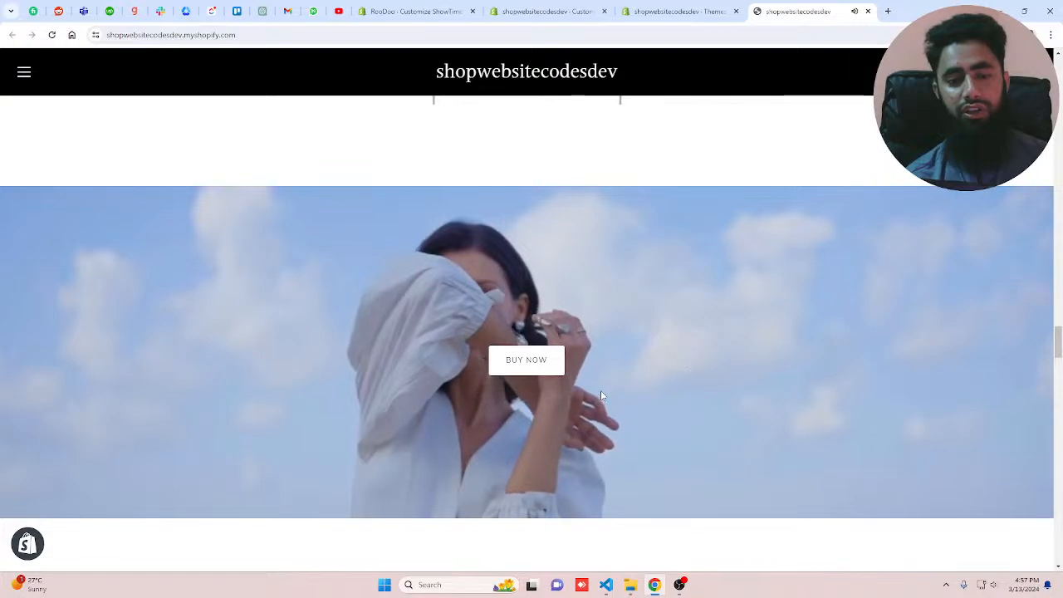
pyautogui.click(603, 396)
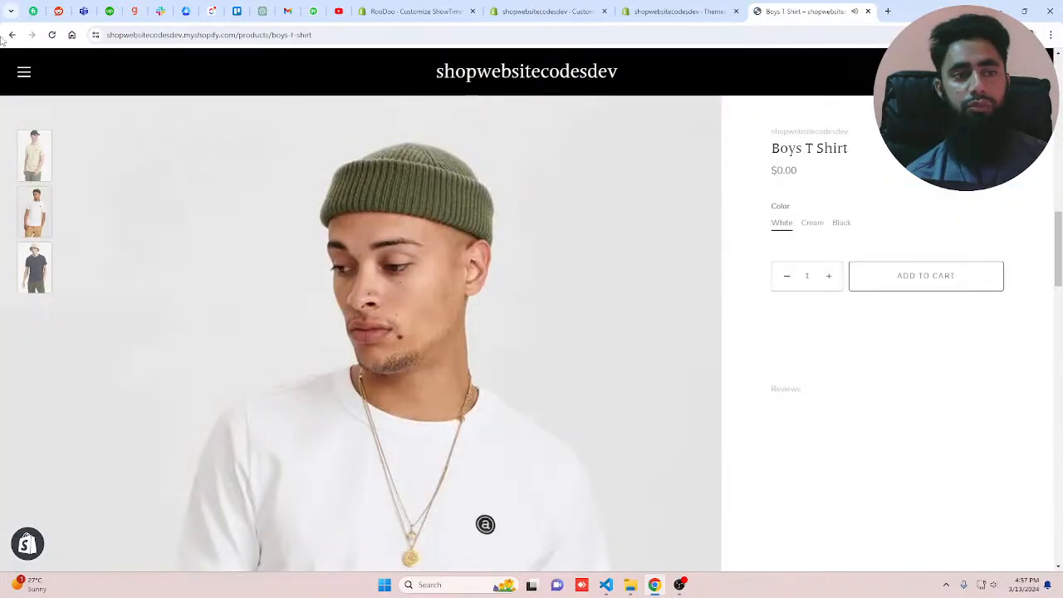
pyautogui.click(11, 34)
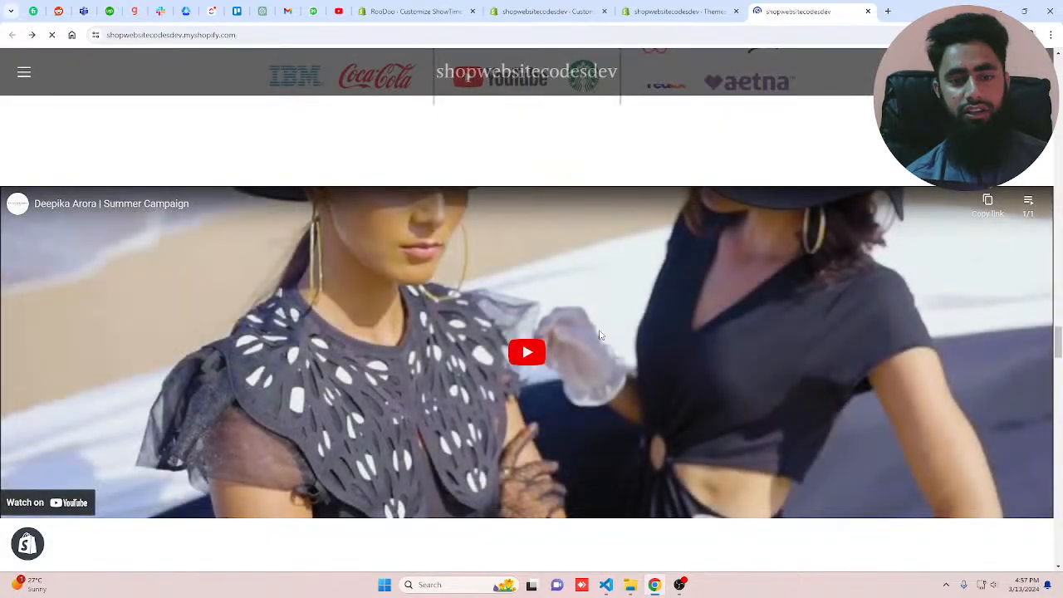
# - Expand the second question in the FAQs section to check its answer, then collapse the list
pyautogui.scroll(-5, 622, 399)
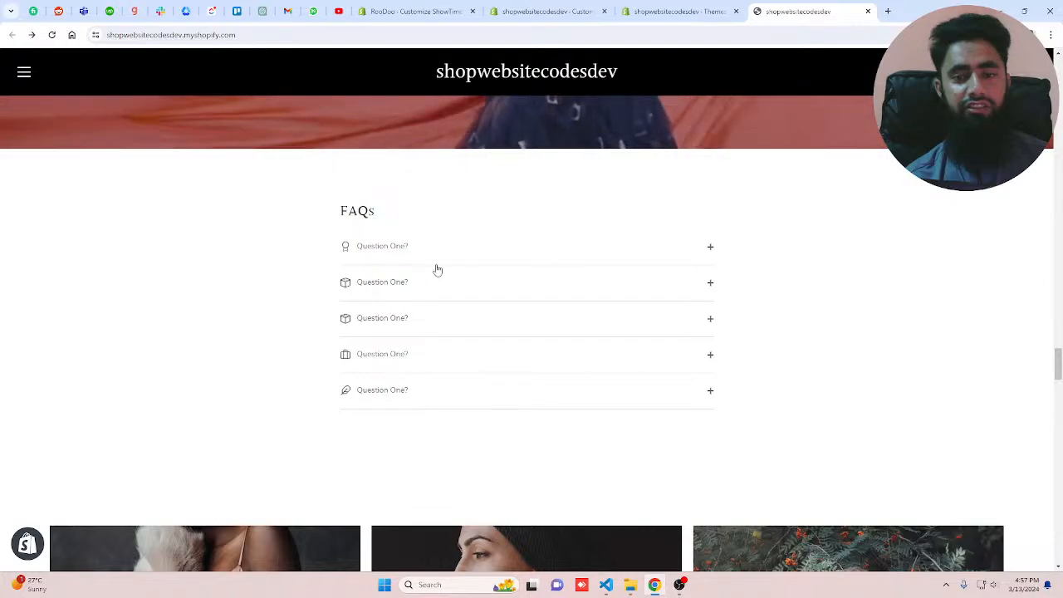
pyautogui.click(465, 289)
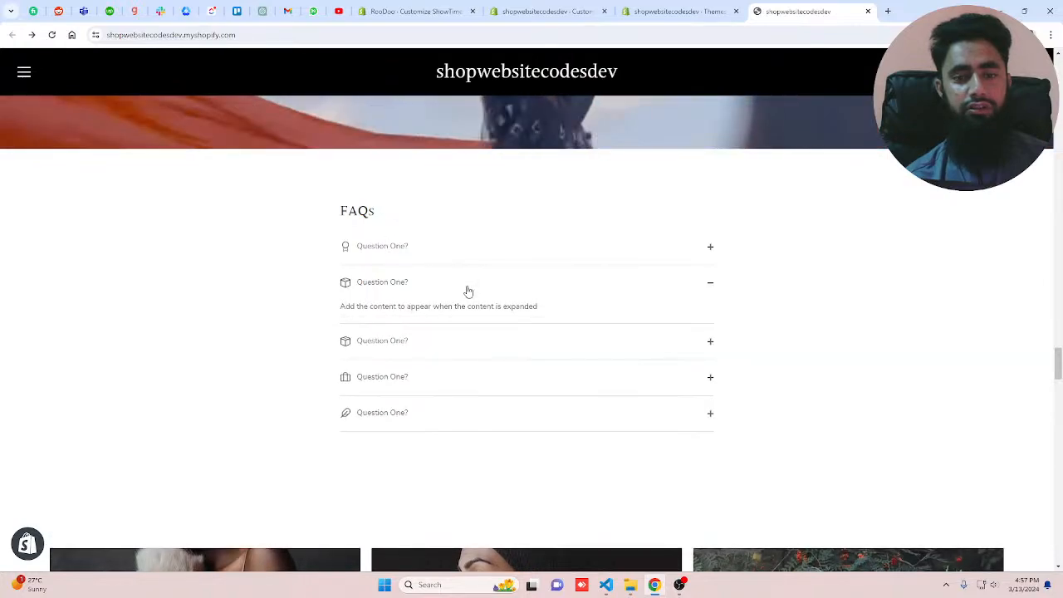
pyautogui.click(465, 317)
pyautogui.click(466, 317)
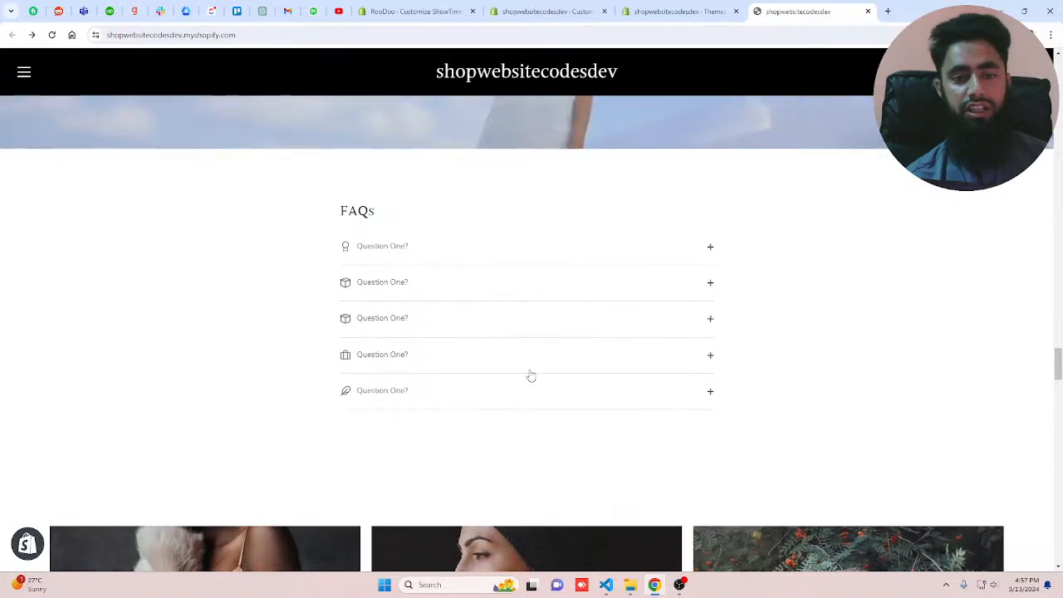
# - Review the gallery, image with text overlay, Our store and scrolling 50% Discount sections of the storefront
pyautogui.scroll(-5, 531, 376)
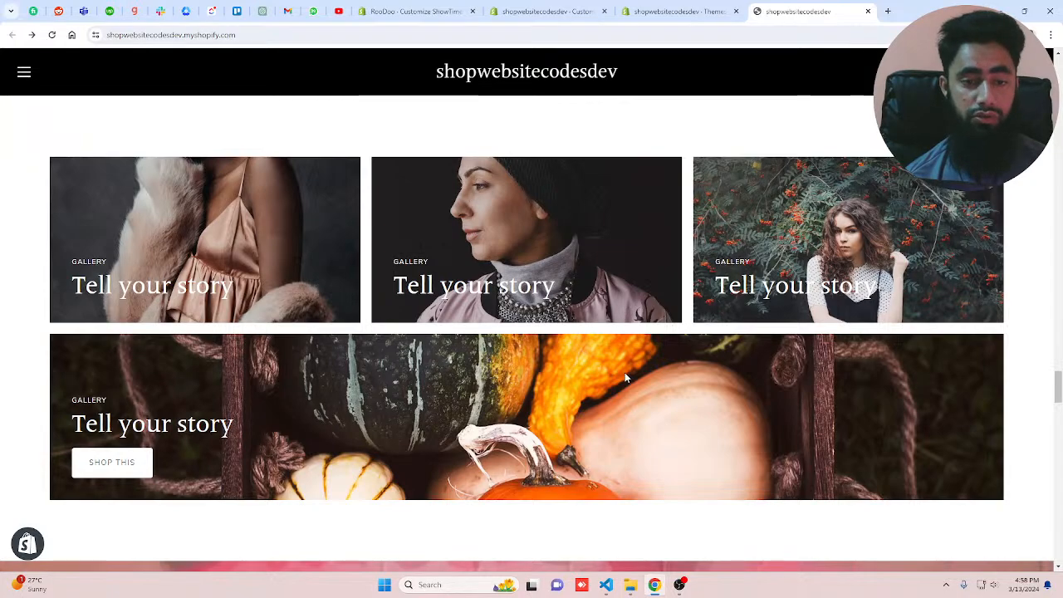
pyautogui.scroll(-4, 626, 378)
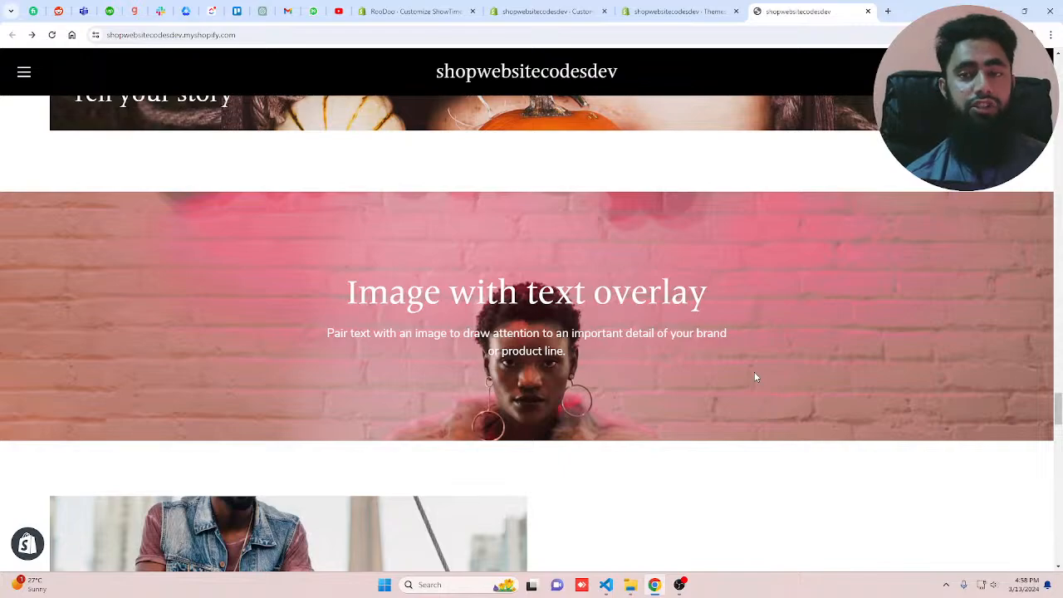
pyautogui.scroll(-4, 756, 378)
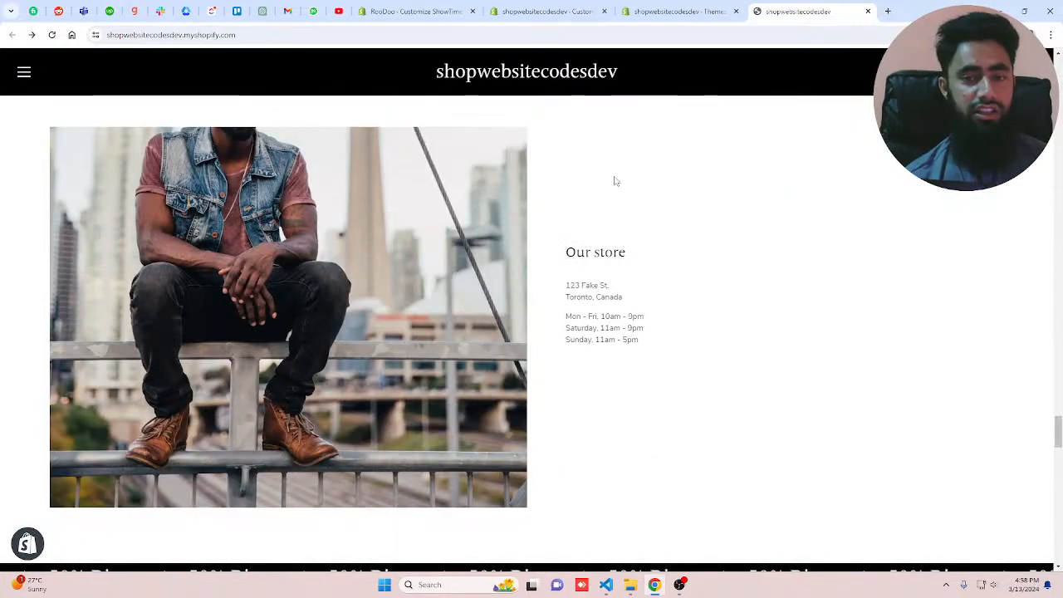
pyautogui.scroll(-2, 615, 181)
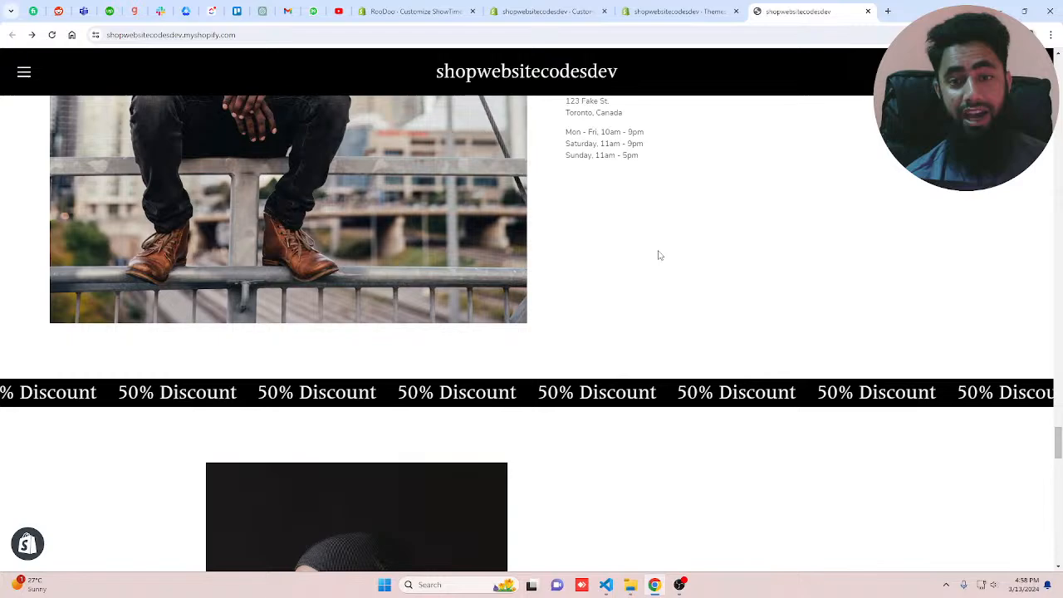
pyautogui.scroll(2, 629, 399)
pyautogui.scroll(-4, 587, 396)
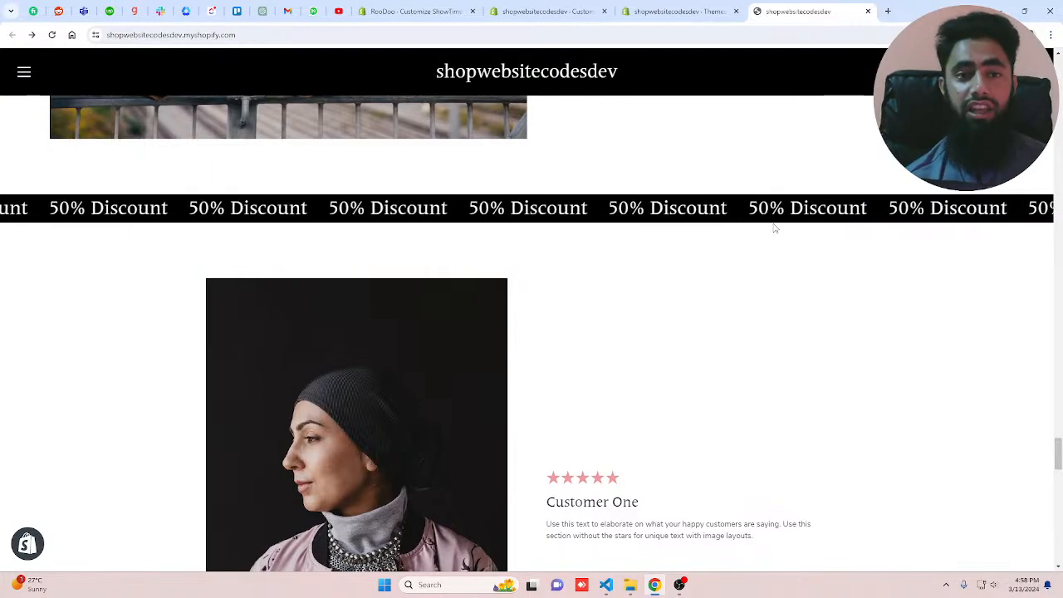
# - Search YouTube for "marquee effect in shopify", then close the results and return to the storefront
pyautogui.hotkey('ctrl', 't')
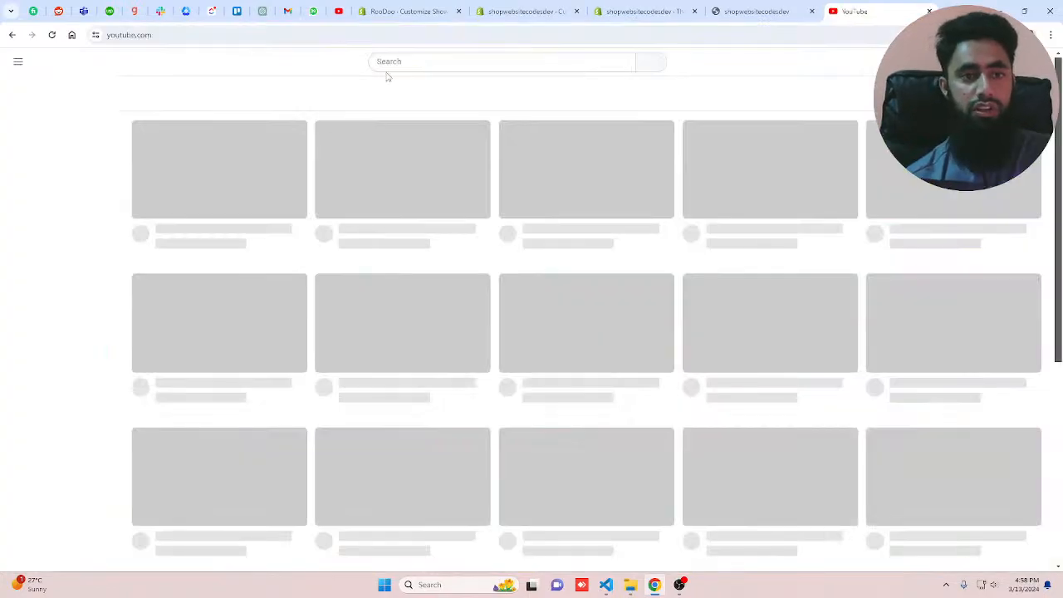
pyautogui.click(395, 64)
pyautogui.write('marq')
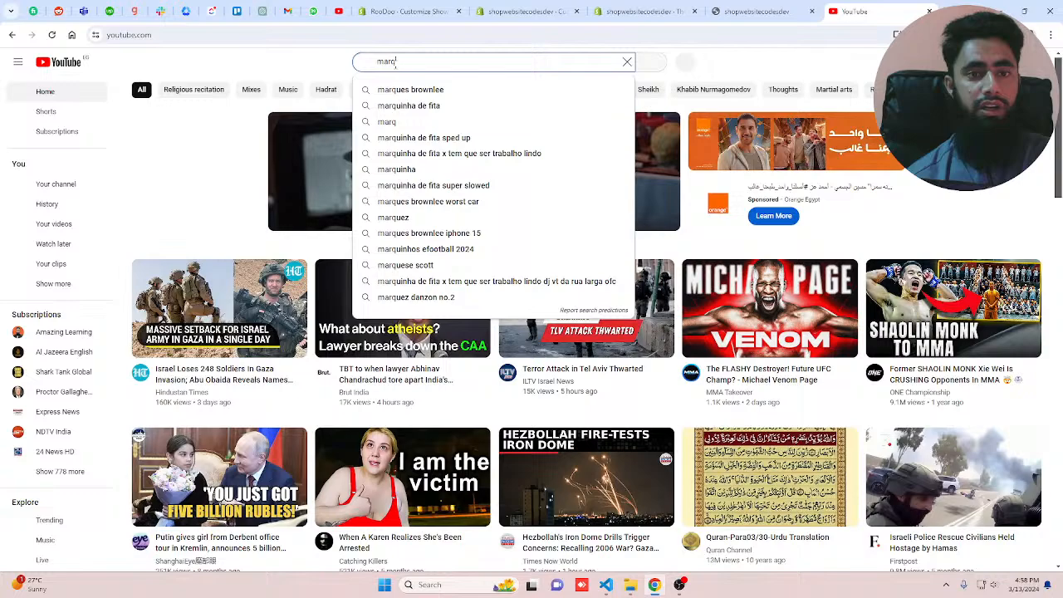
pyautogui.write('uee effect in')
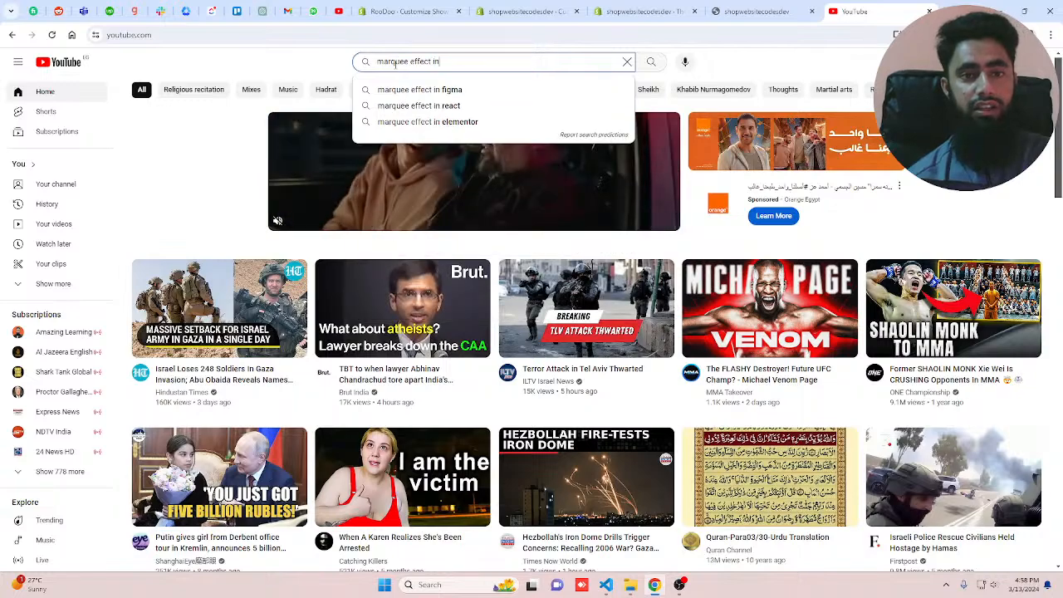
pyautogui.write(' shopify')
pyautogui.press('Return')
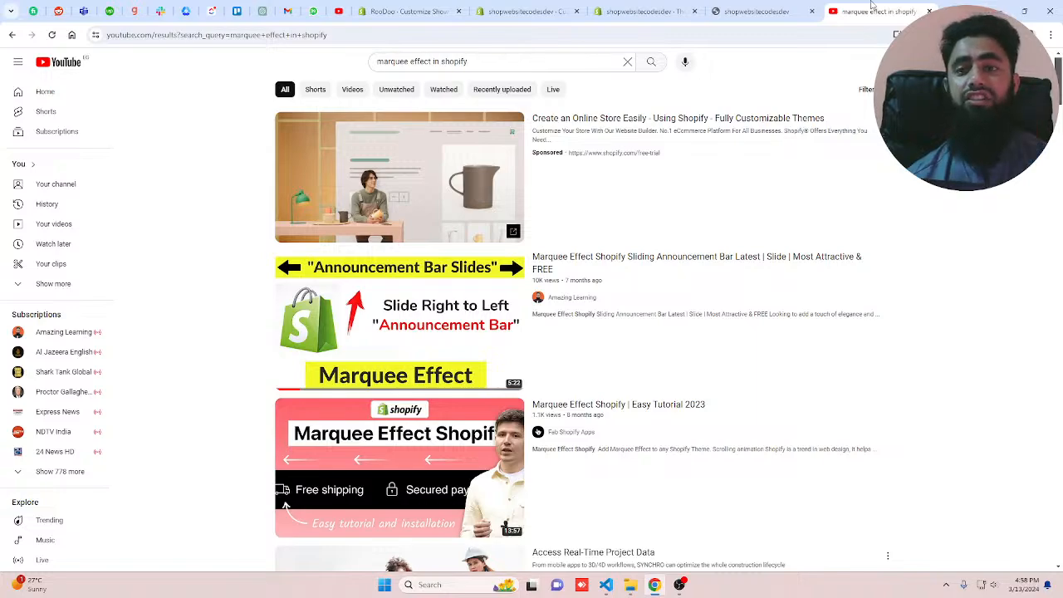
pyautogui.click(929, 11)
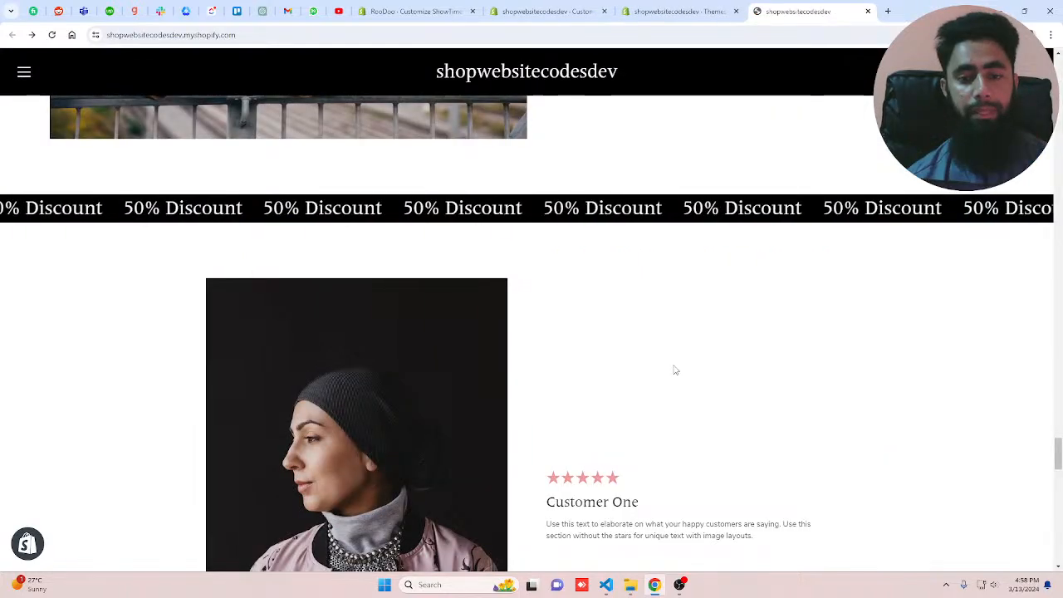
# - Examine the testimonials, text columns with media and footer of the storefront, then go back to the slideshow
pyautogui.scroll(-7, 675, 371)
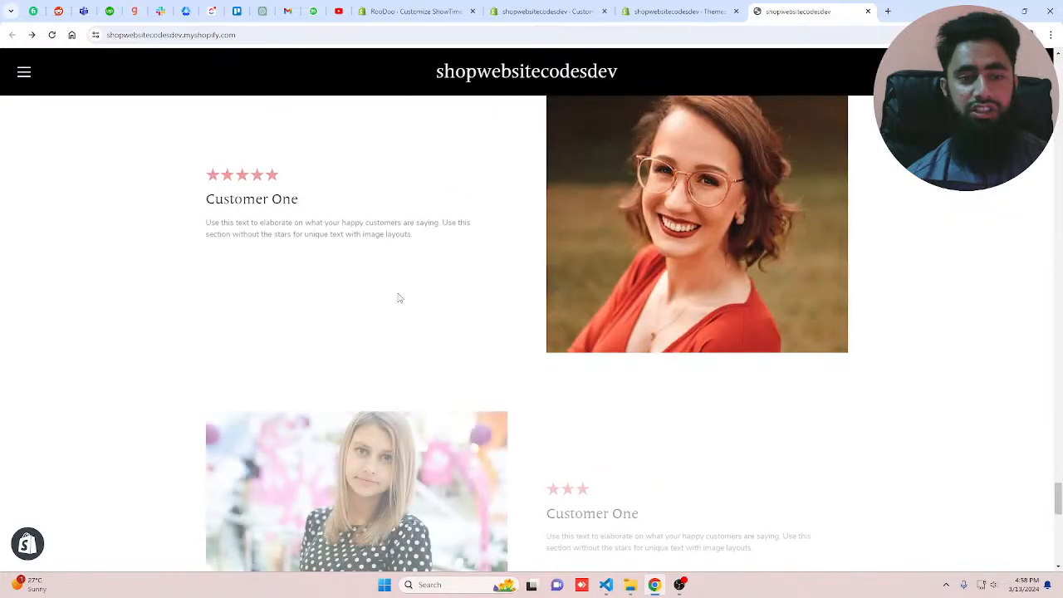
pyautogui.scroll(-10, 400, 298)
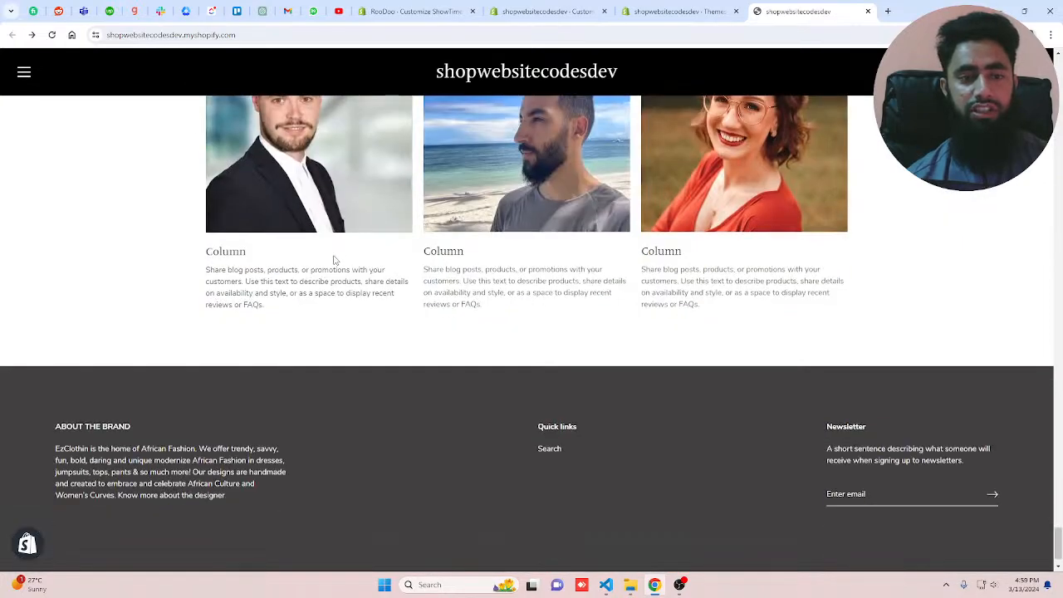
pyautogui.scroll(2, 334, 260)
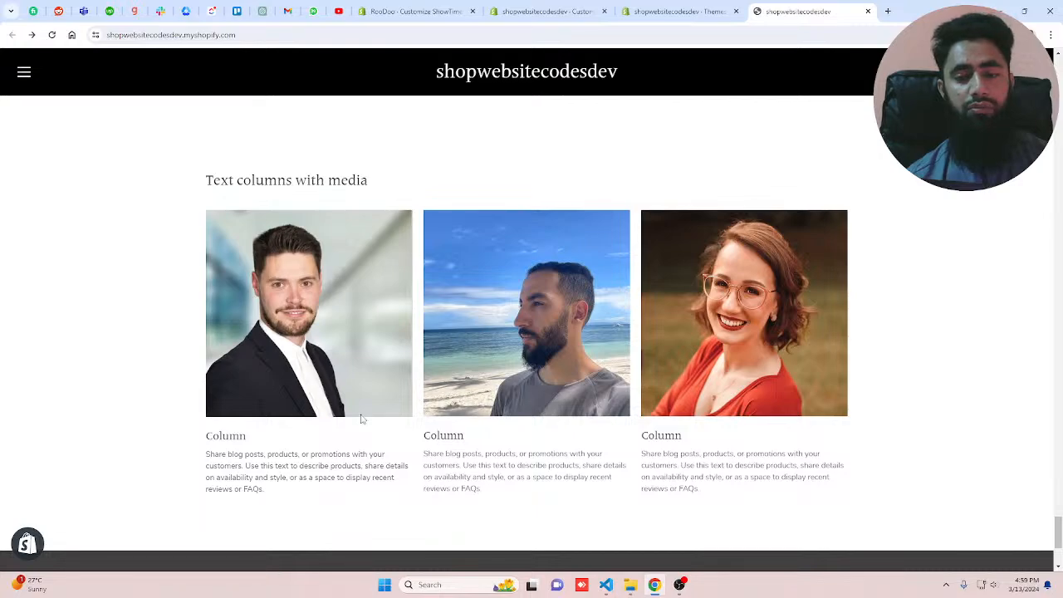
pyautogui.scroll(-2, 673, 363)
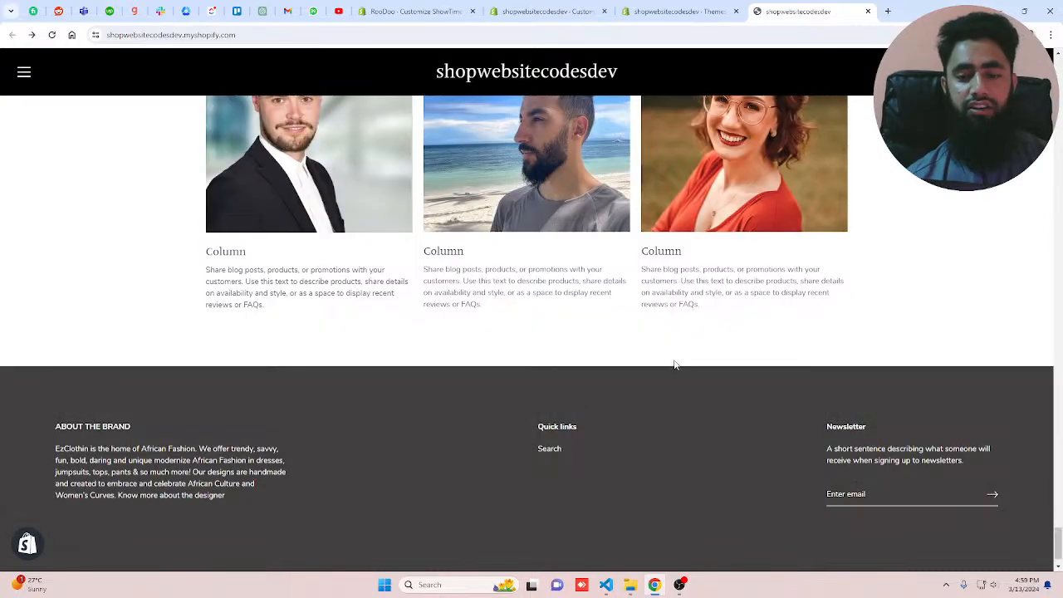
pyautogui.scroll(15, 674, 363)
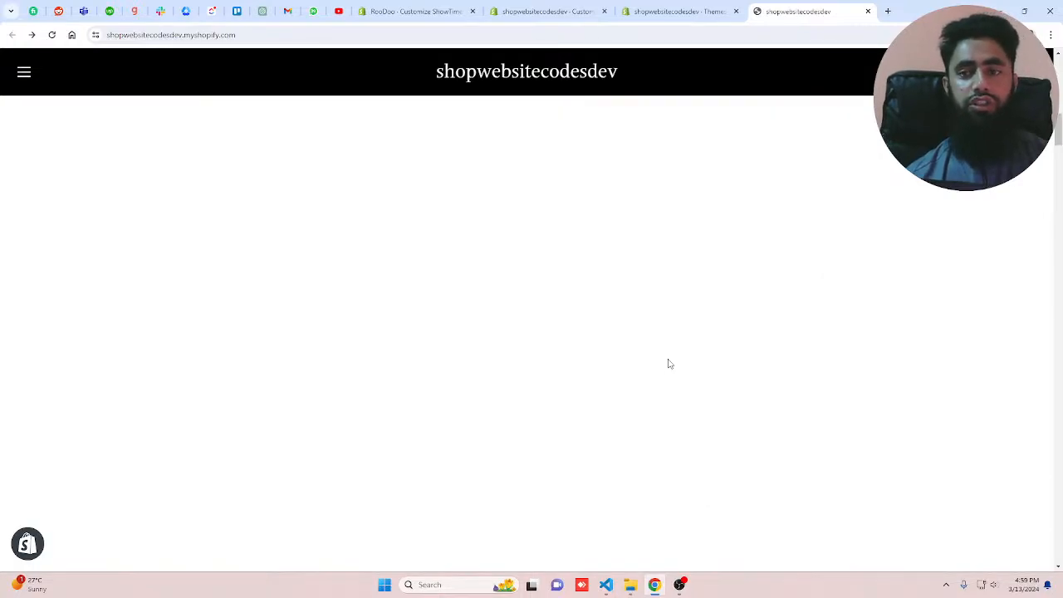
pyautogui.scroll(10, 670, 364)
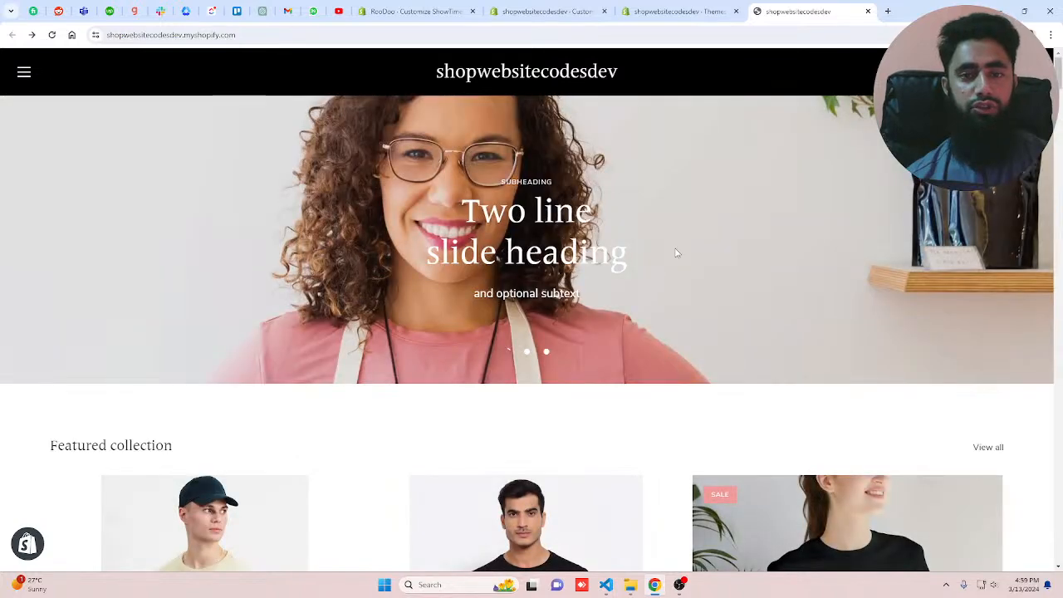
# - Switch to the Showcase theme editor for the shopwebsitecodesdev store and examine the home page footer
pyautogui.click(415, 11)
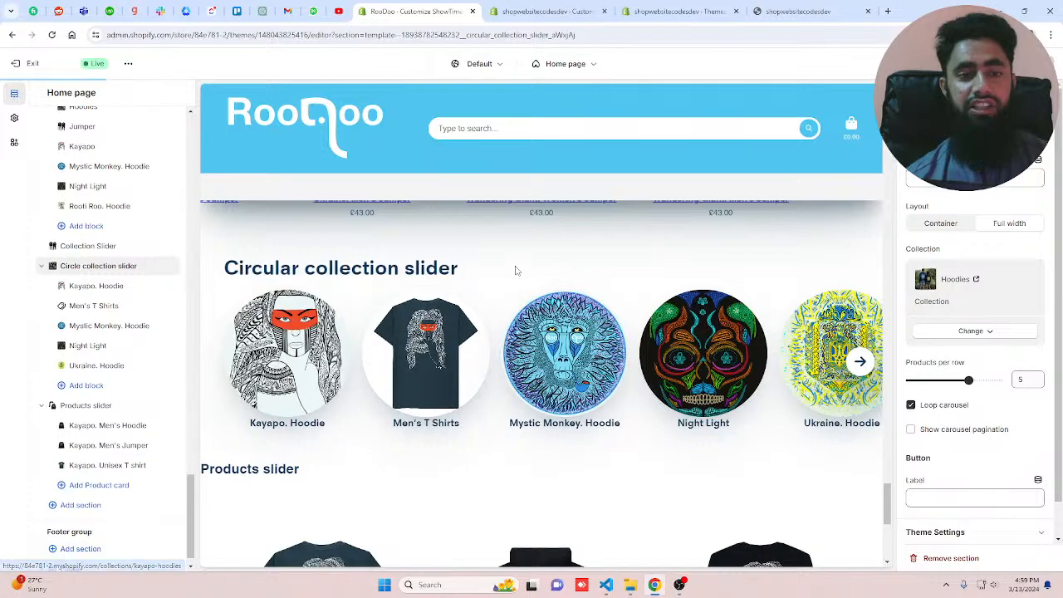
pyautogui.click(679, 11)
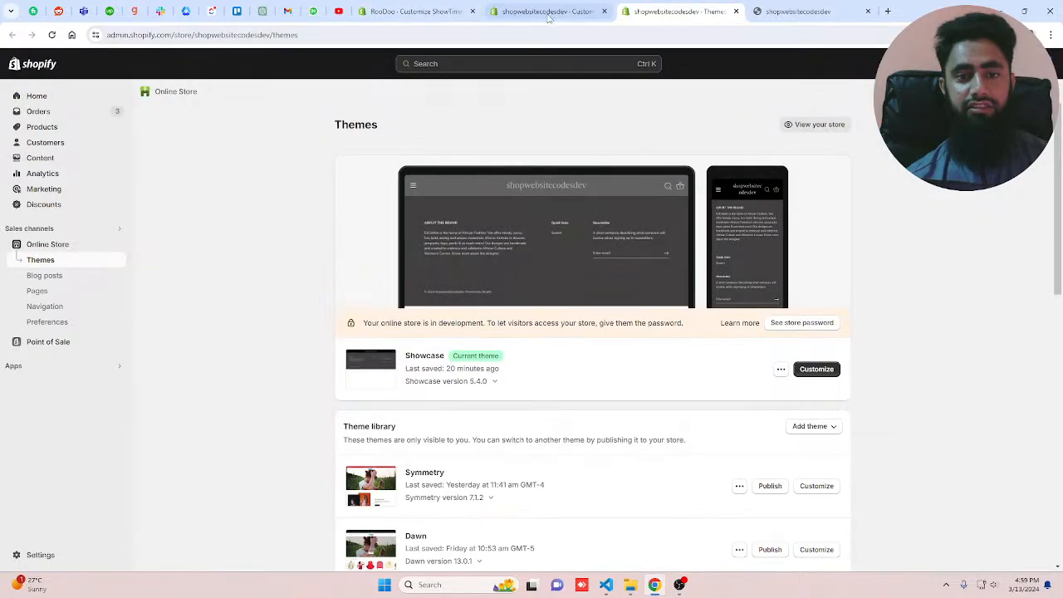
pyautogui.click(548, 16)
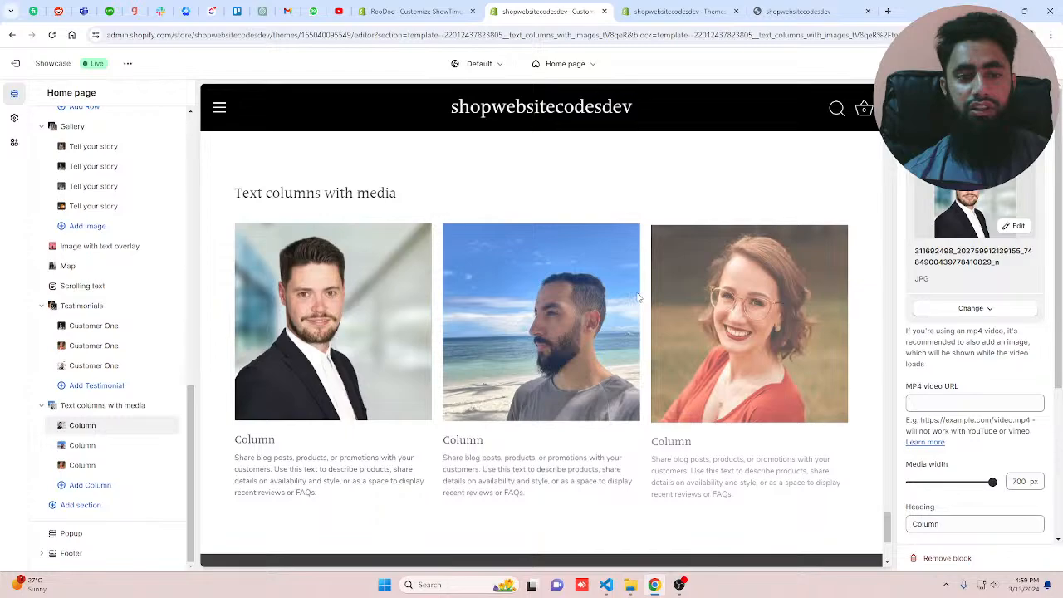
pyautogui.scroll(-3, 638, 296)
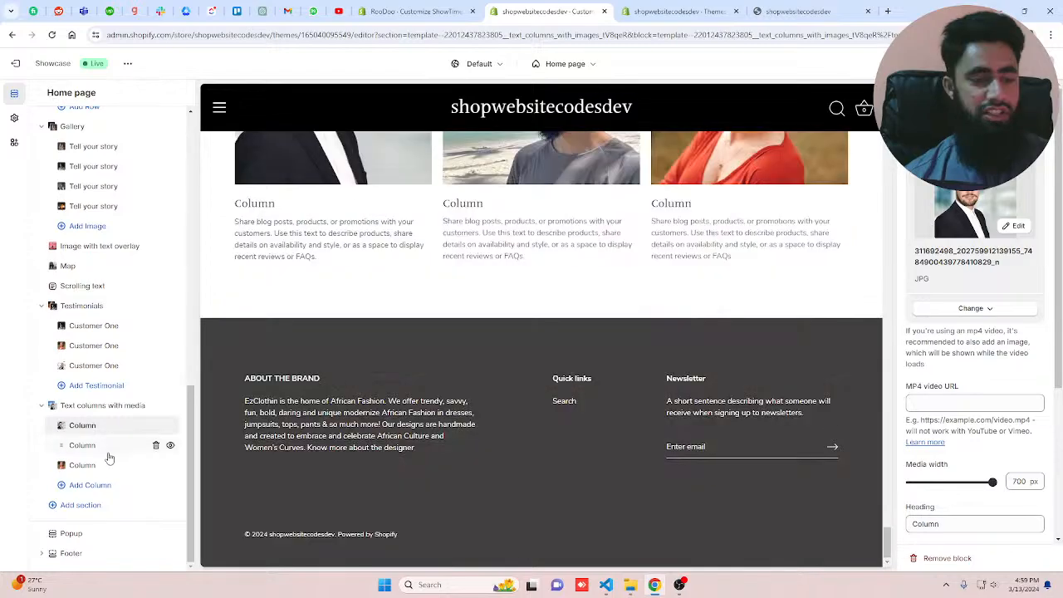
# - Add a Featured collection section below the text columns with media and assign it the New Arrival collection
pyautogui.click(86, 504)
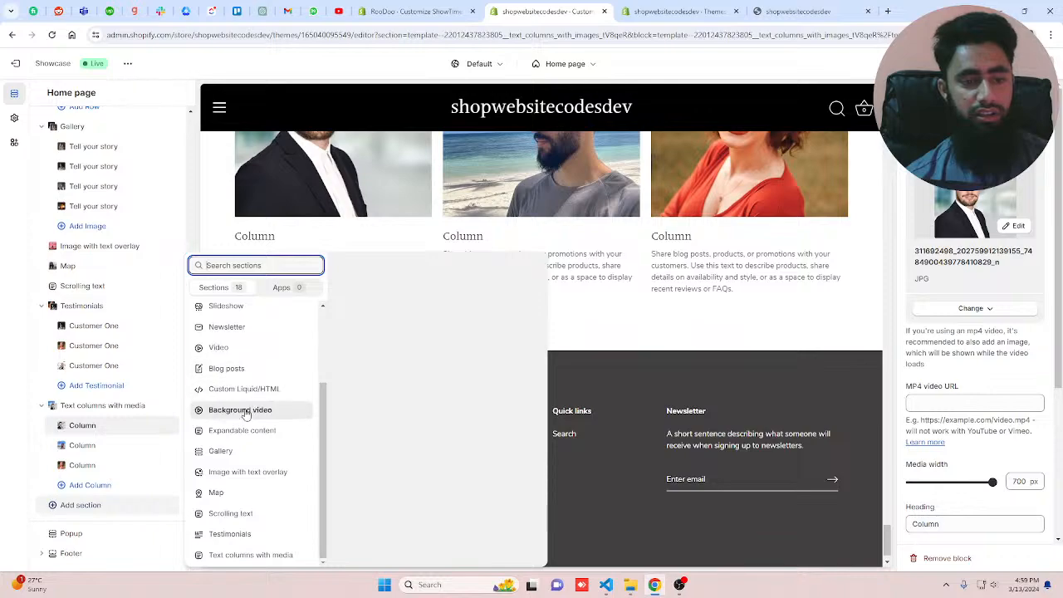
pyautogui.scroll(3, 245, 414)
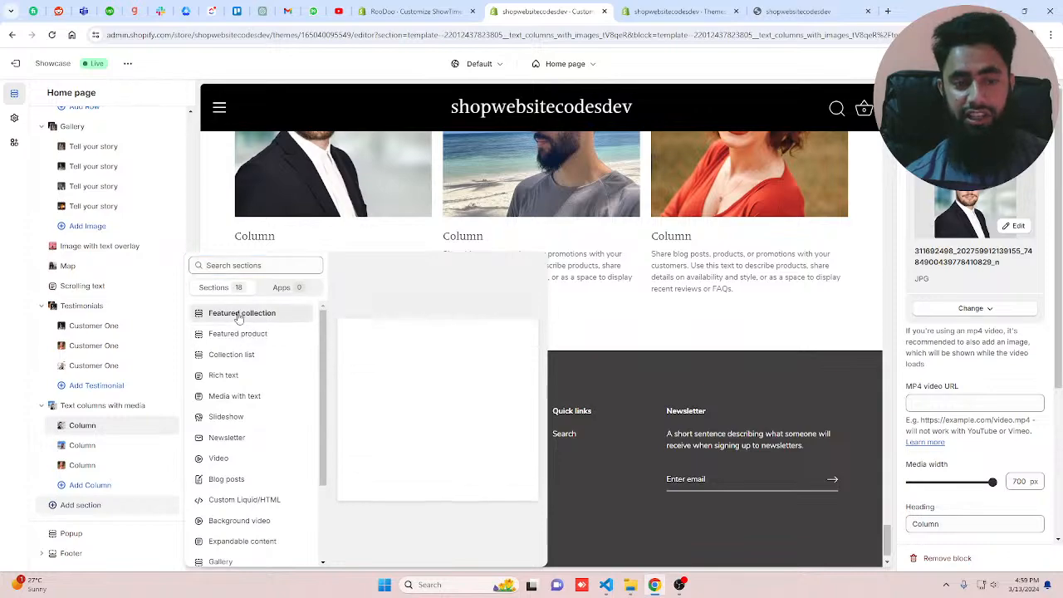
pyautogui.click(240, 315)
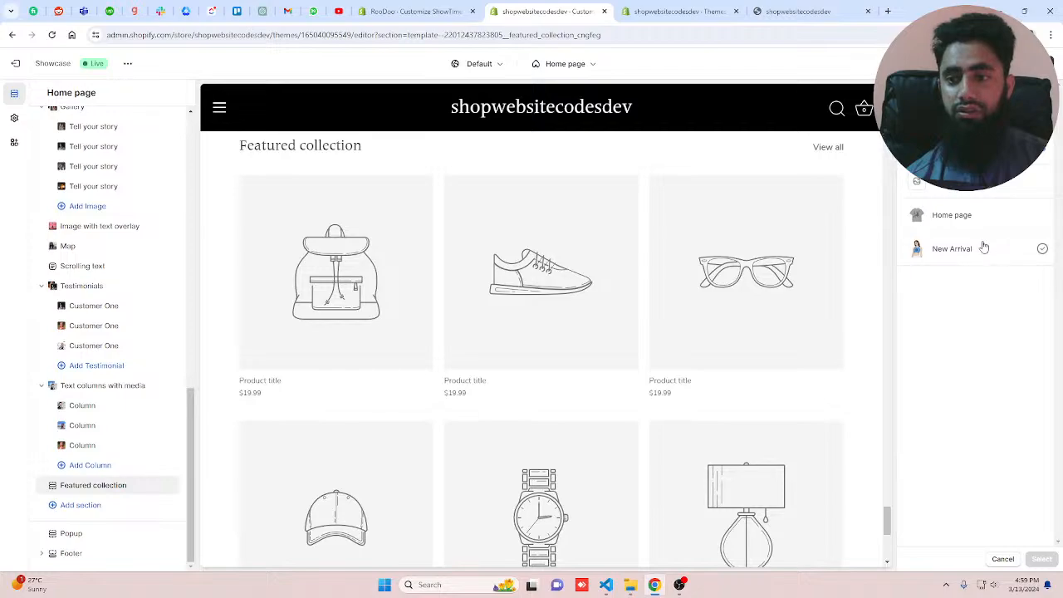
pyautogui.click(984, 248)
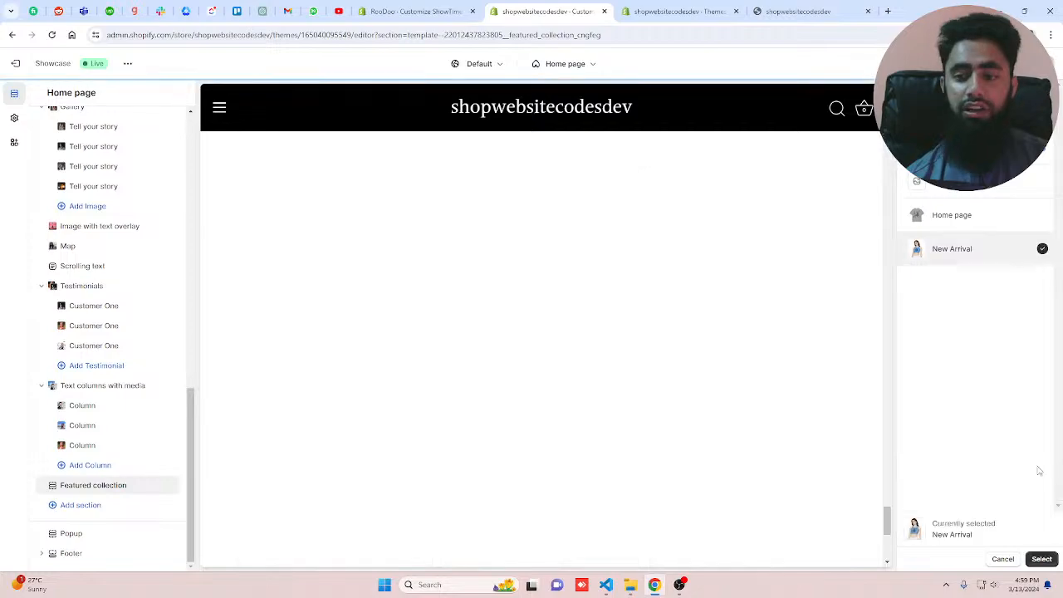
pyautogui.click(1041, 560)
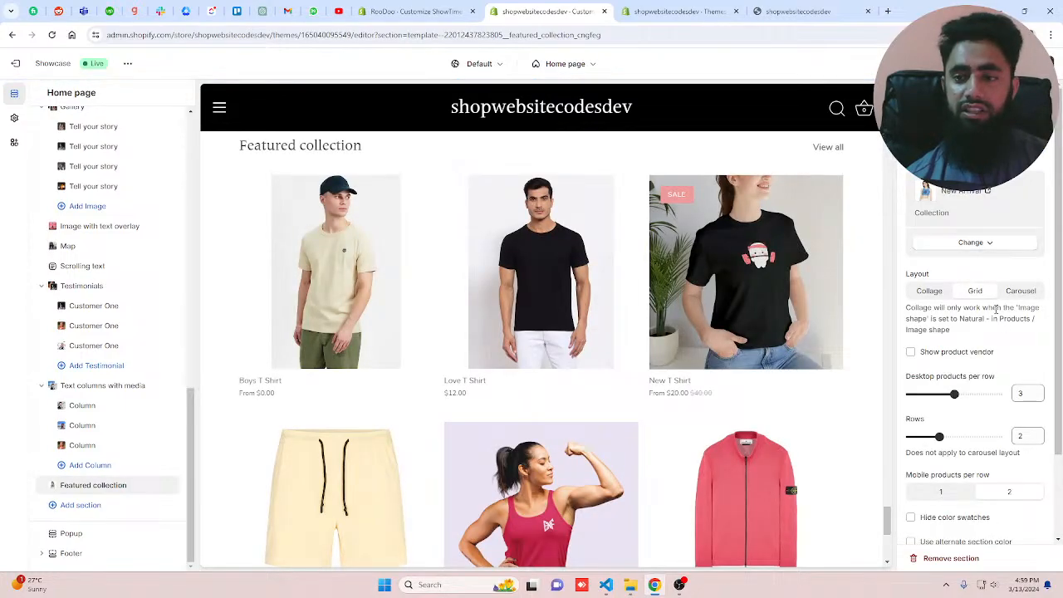
# - Set the featured collection to the Carousel layout with 4 desktop products per row, and browse the carousel in the preview
pyautogui.click(1021, 292)
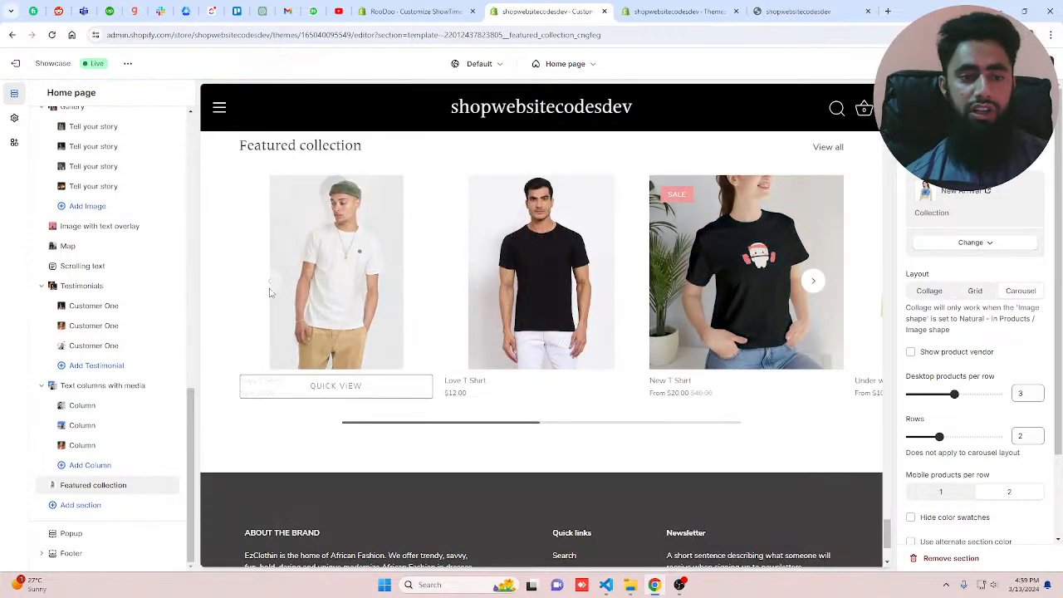
pyautogui.click(817, 281)
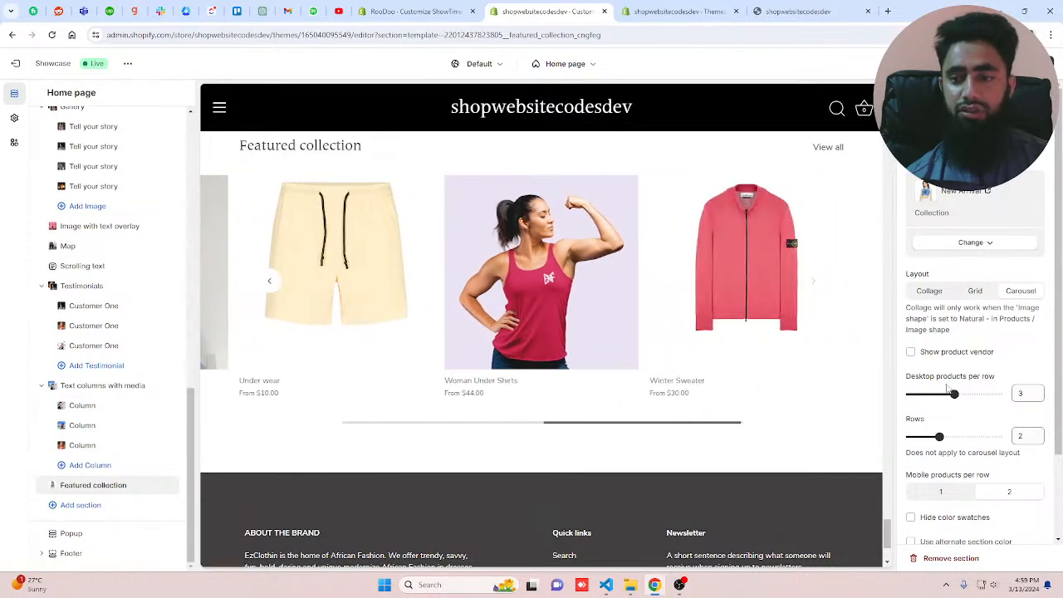
pyautogui.moveTo(951, 393); pyautogui.dragTo(992, 396)
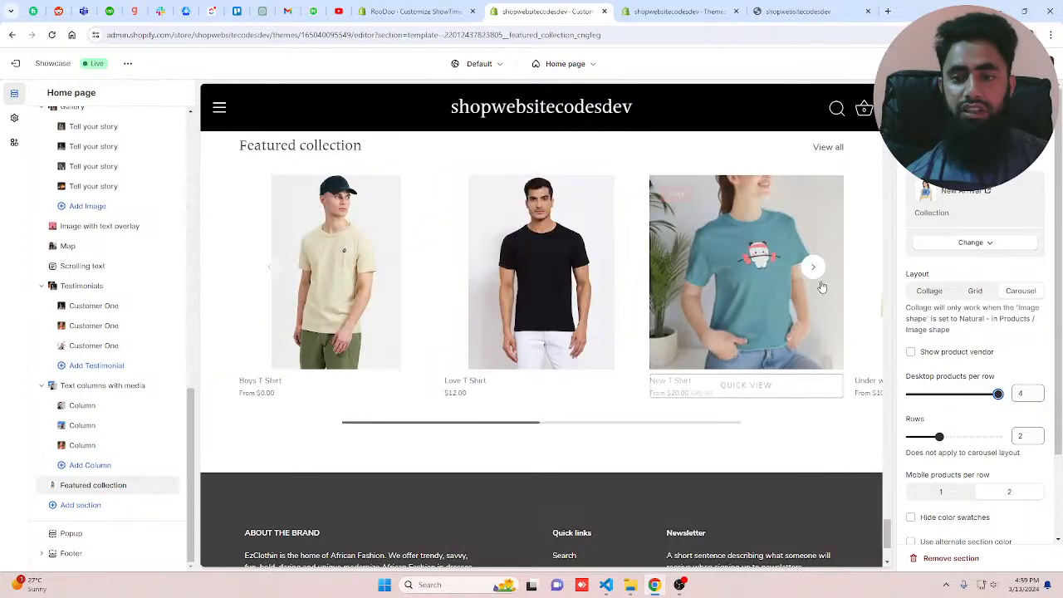
pyautogui.click(813, 267)
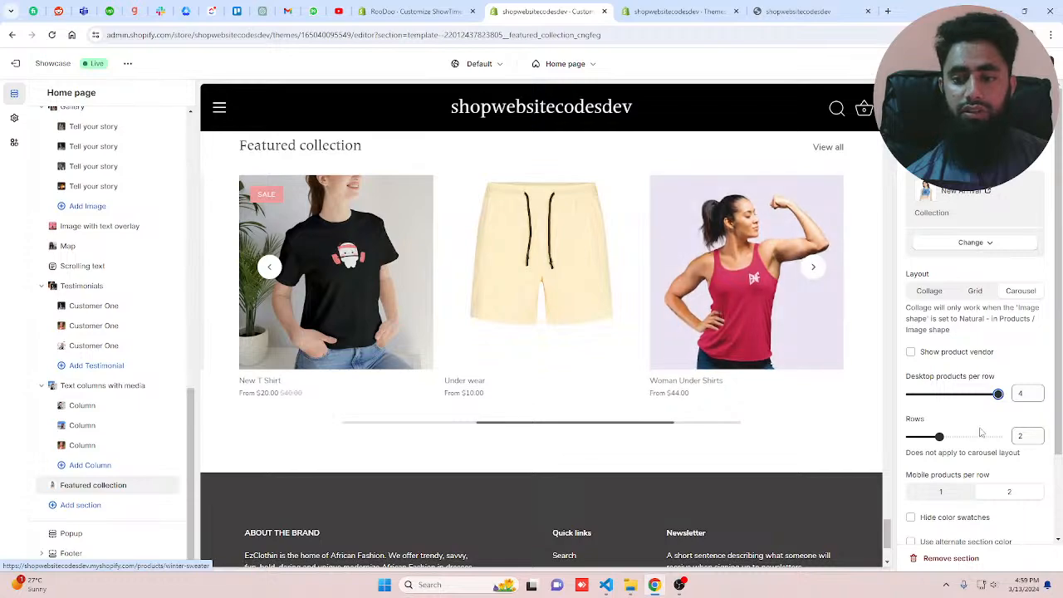
pyautogui.scroll(-1, 981, 433)
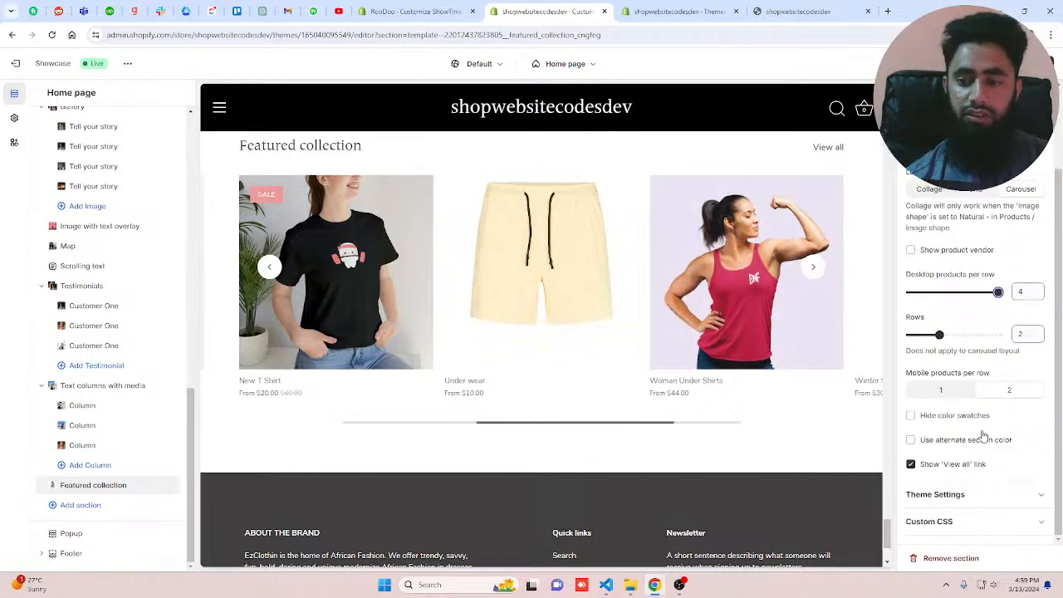
pyautogui.scroll(1, 982, 435)
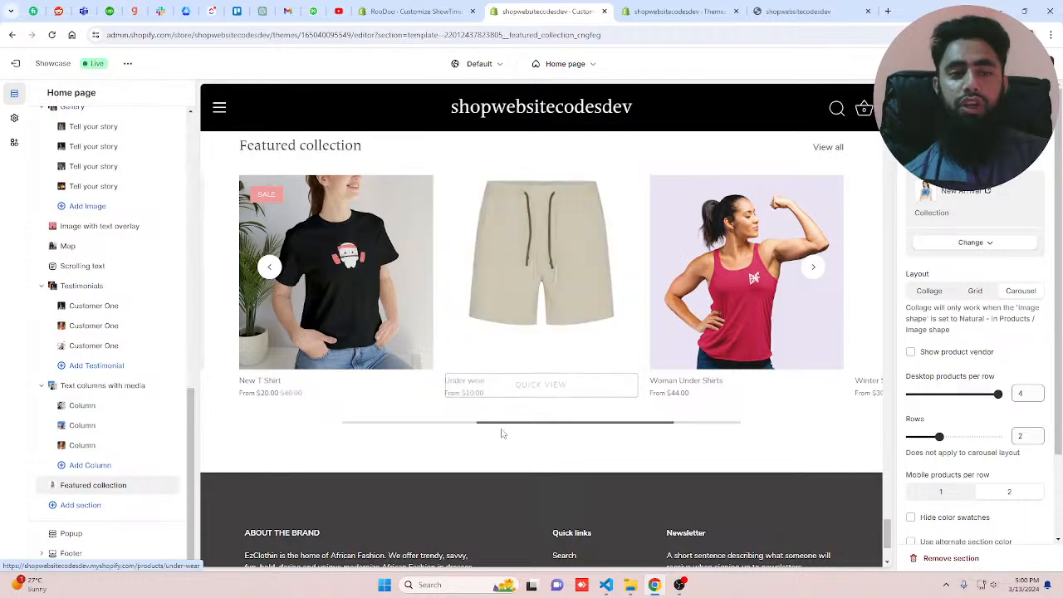
pyautogui.scroll(2, 502, 432)
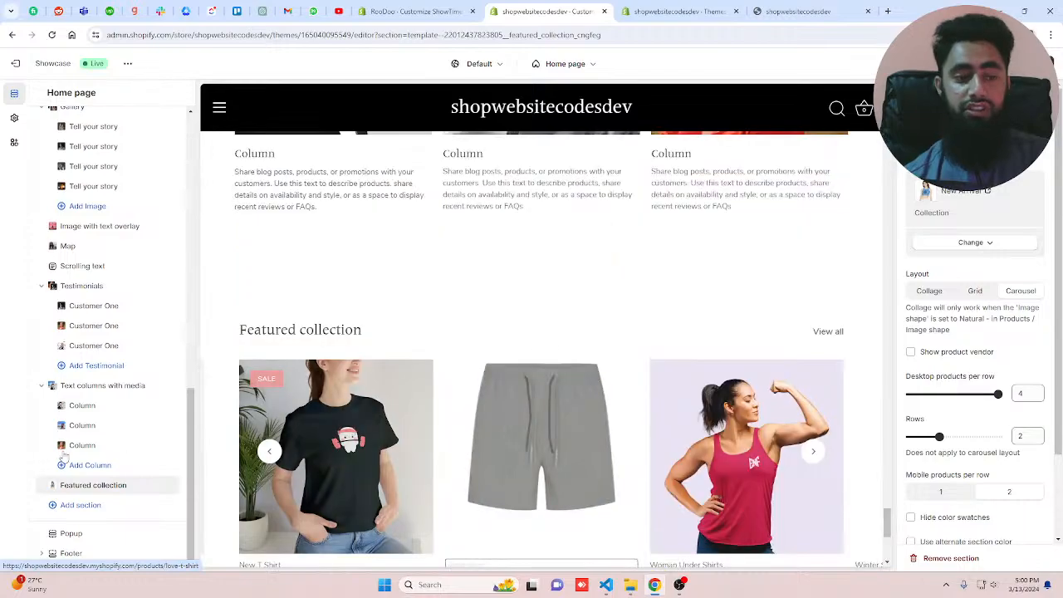
# - Add a Collection list section below the featured collection and set its desktop collections per row to 4
pyautogui.click(51, 501)
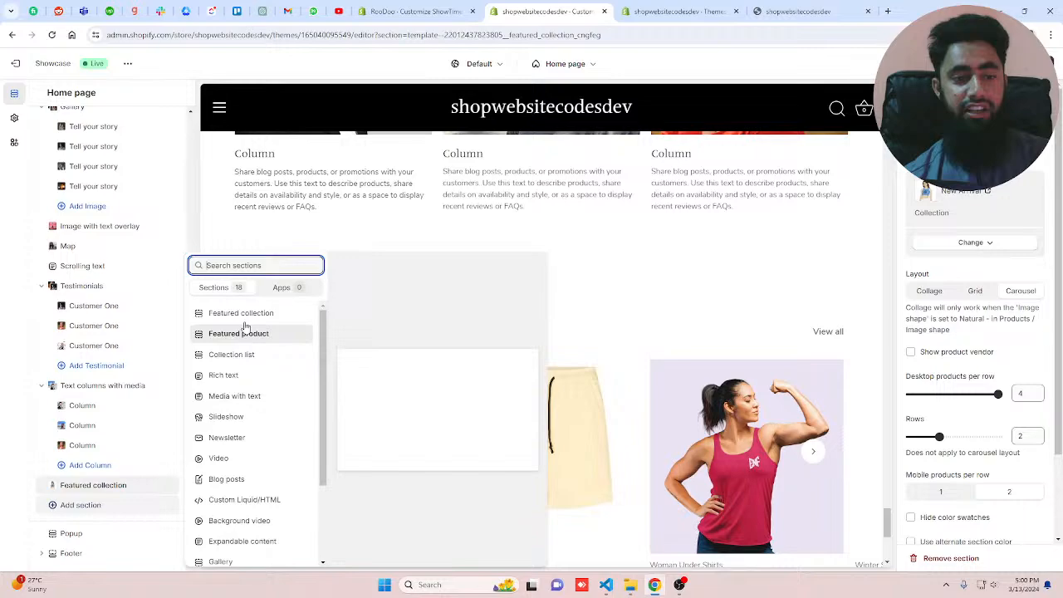
pyautogui.click(237, 354)
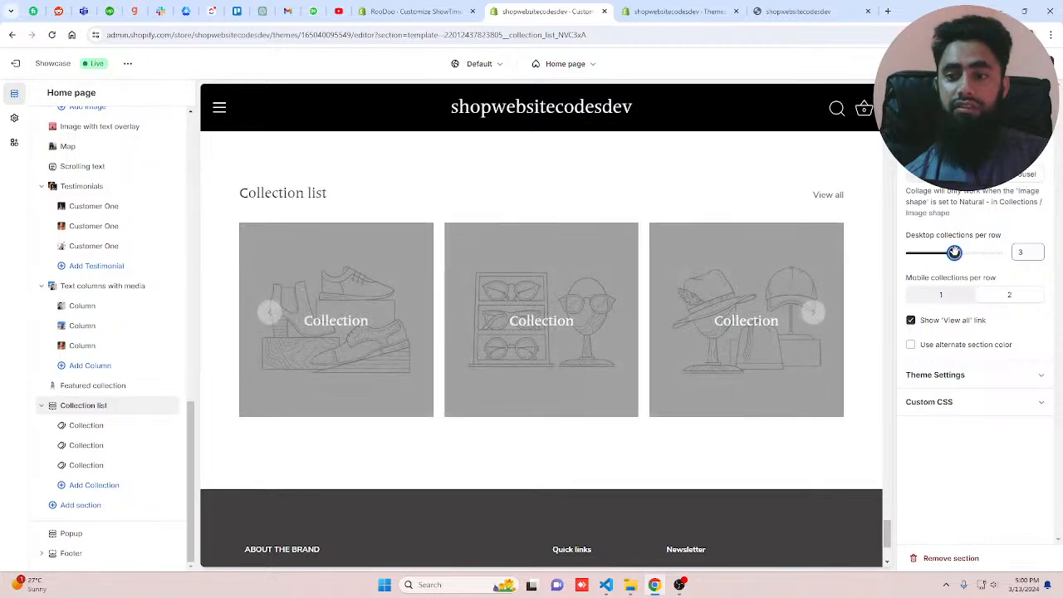
pyautogui.moveTo(954, 253); pyautogui.dragTo(998, 253)
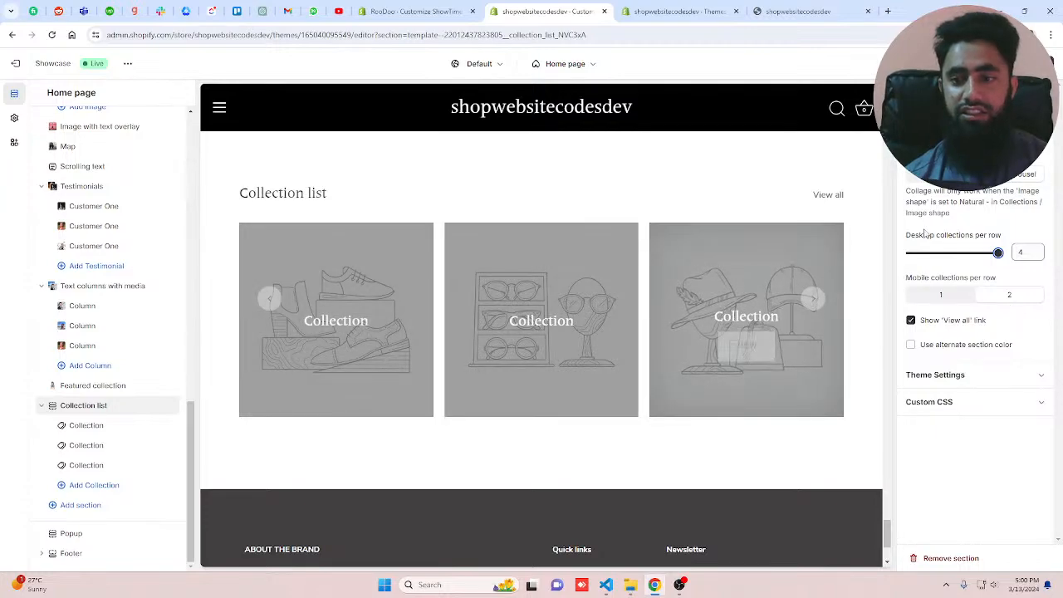
# - Assign the Branded Products, Home page and New Arrival collections to the three blocks of the collection list, in that order
pyautogui.click(92, 425)
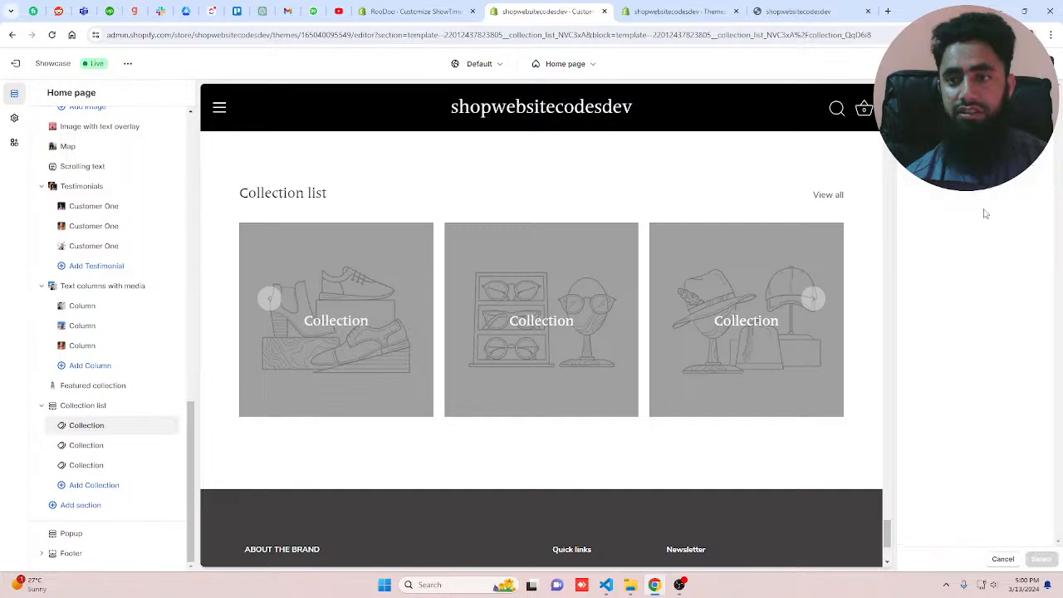
pyautogui.click(988, 187)
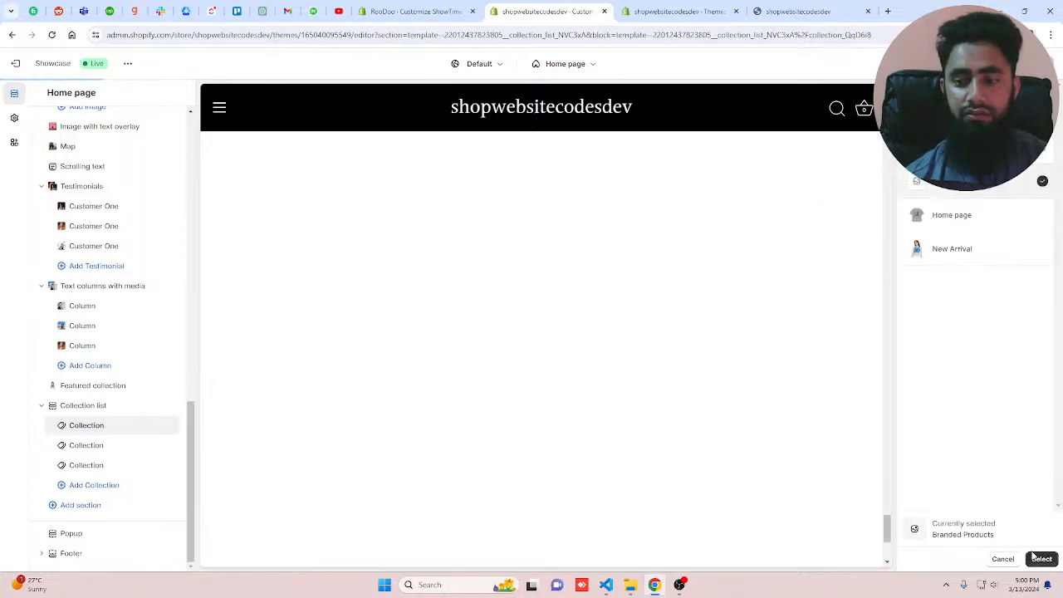
pyautogui.click(1041, 558)
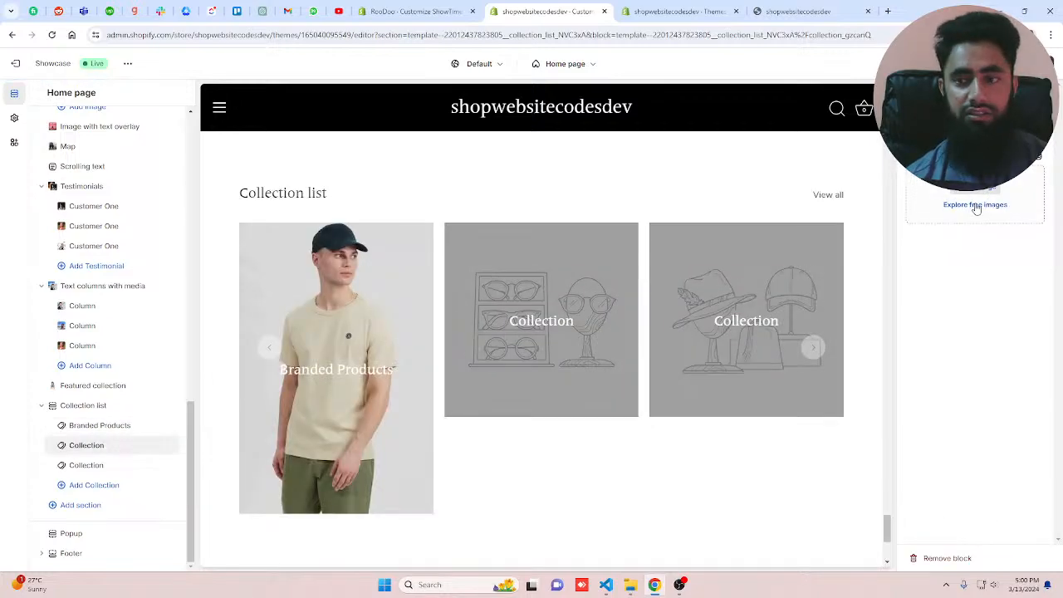
pyautogui.click(975, 189)
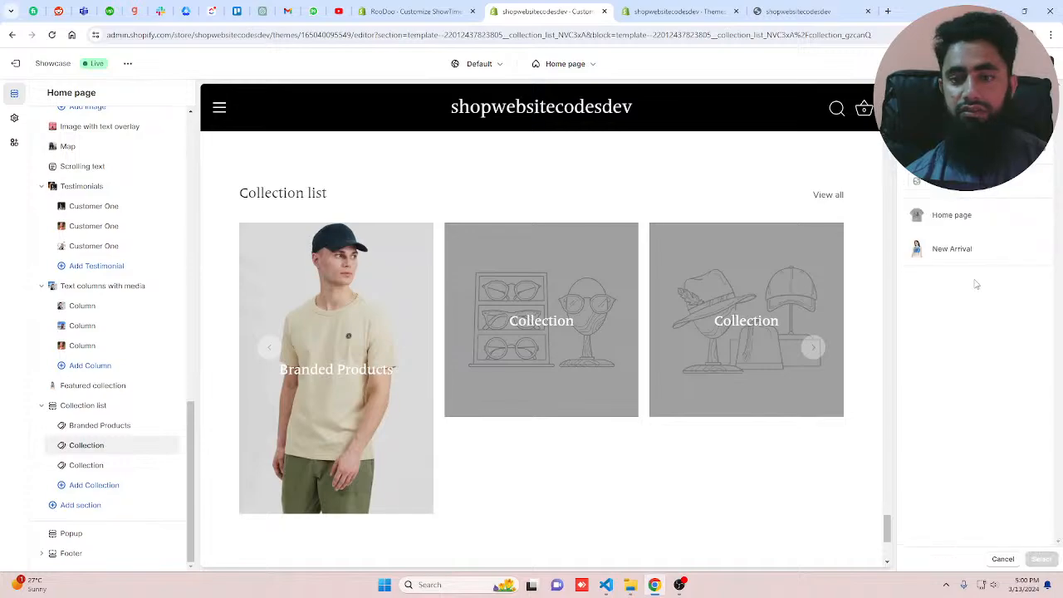
pyautogui.click(952, 215)
pyautogui.click(1041, 558)
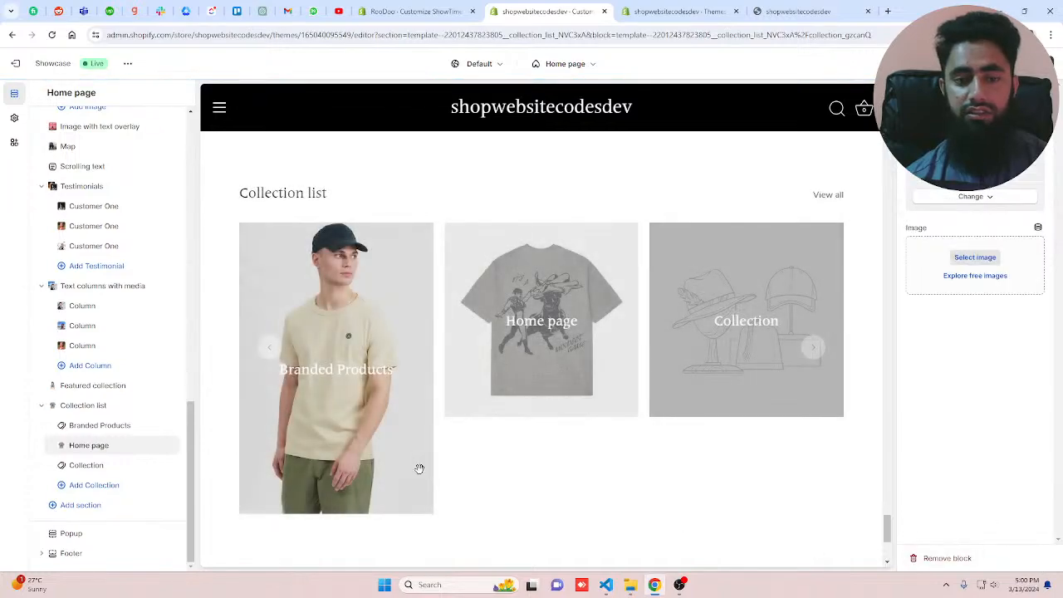
pyautogui.click(86, 465)
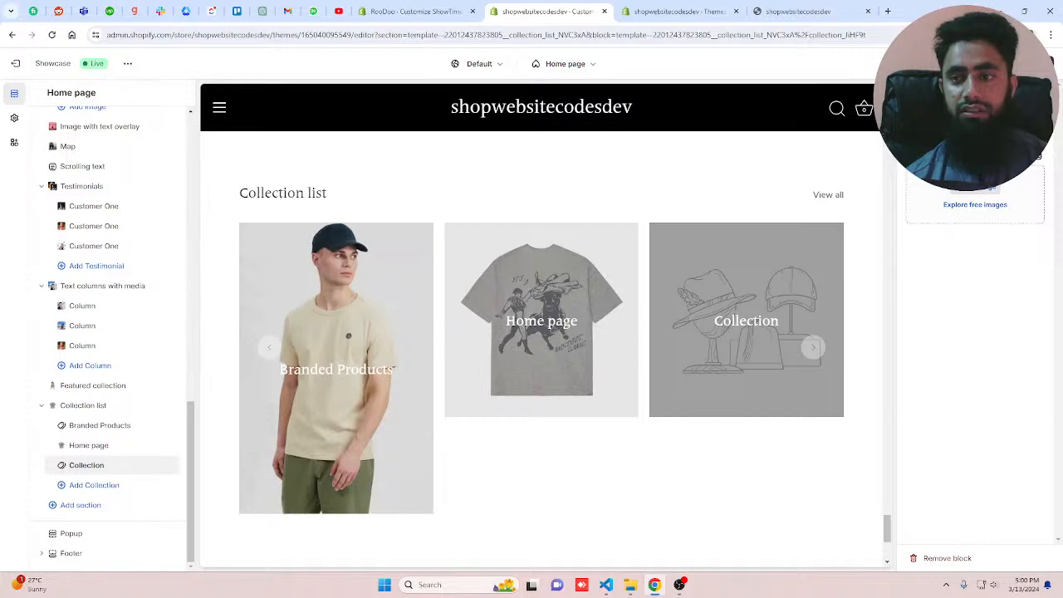
pyautogui.click(975, 190)
pyautogui.click(943, 249)
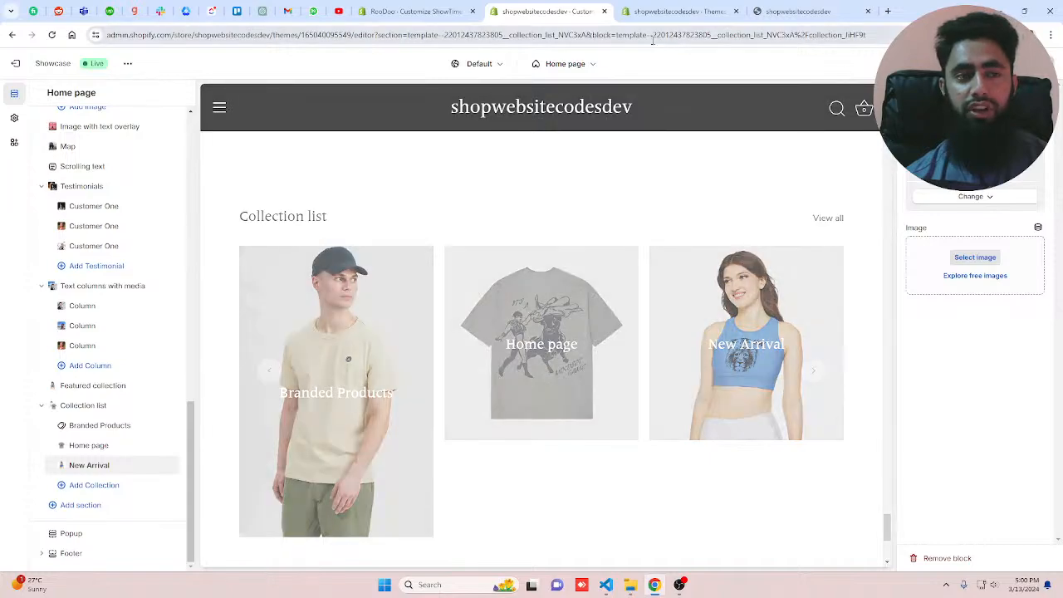
# - Switch to the store's Shopify admin and open a new collection form from the product collections
pyautogui.click(677, 11)
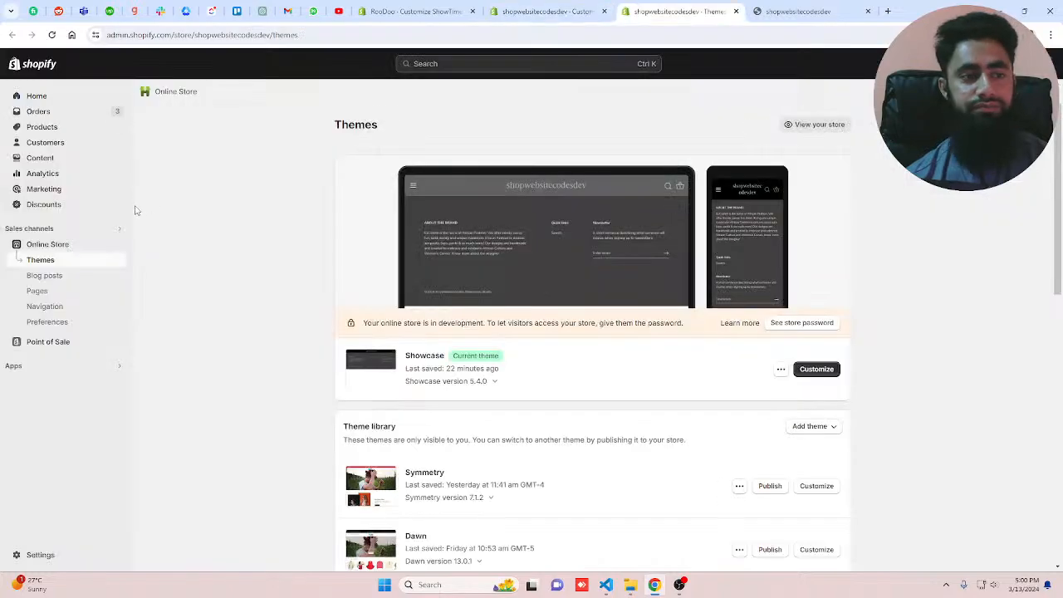
pyautogui.click(75, 129)
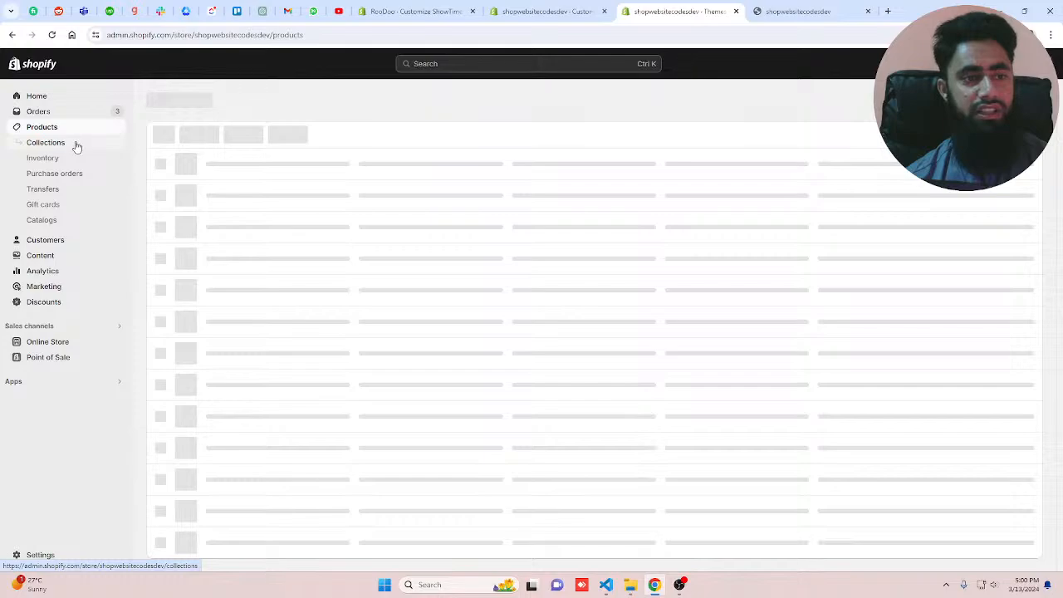
pyautogui.click(76, 146)
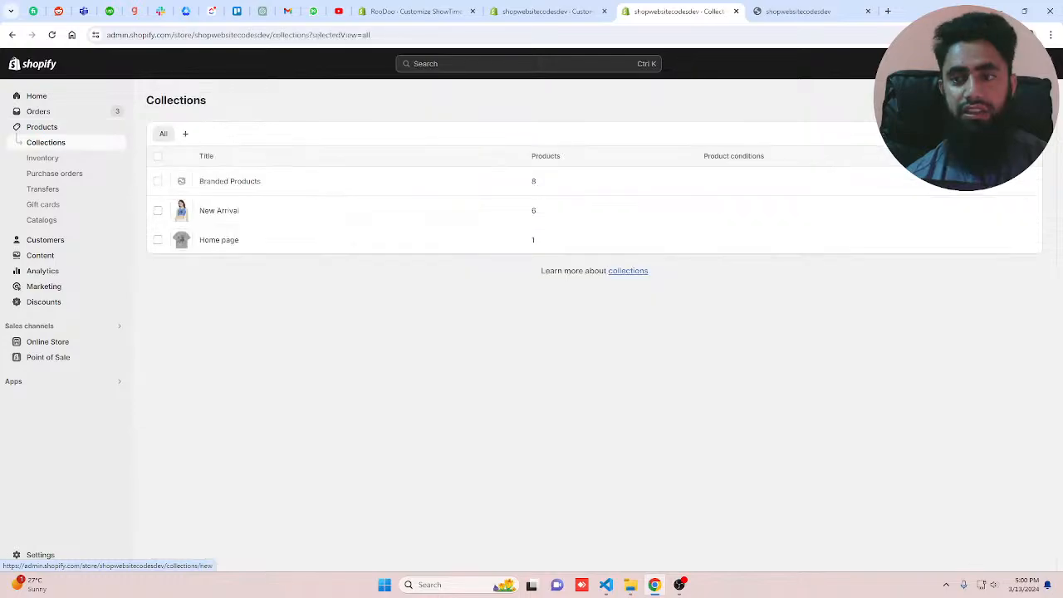
pyautogui.click(1003, 100)
# - Title the new manual collection "Best Seller" and save it
pyautogui.click(537, 154)
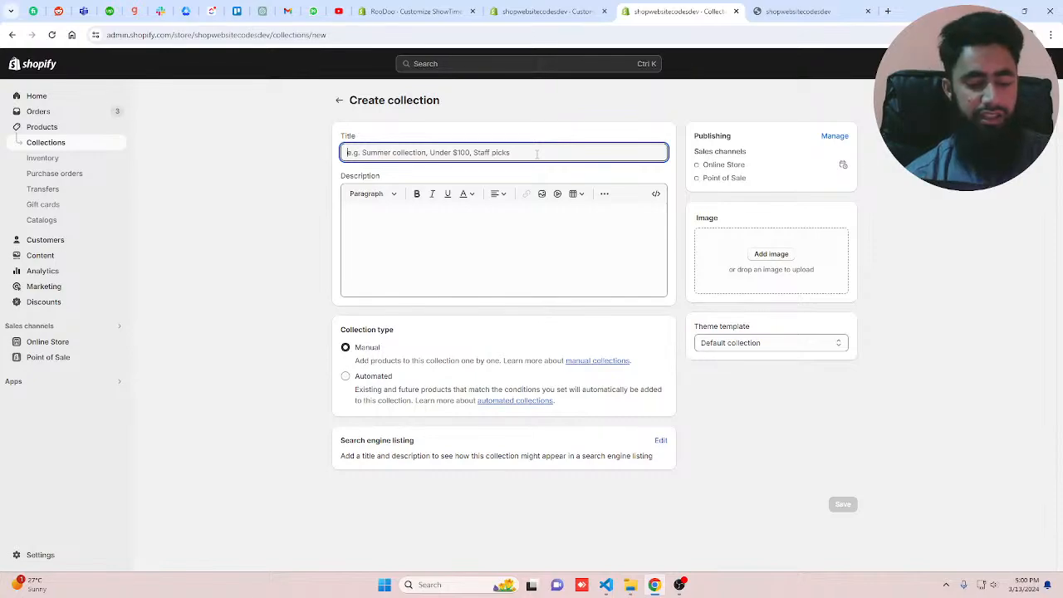
pyautogui.write('F')
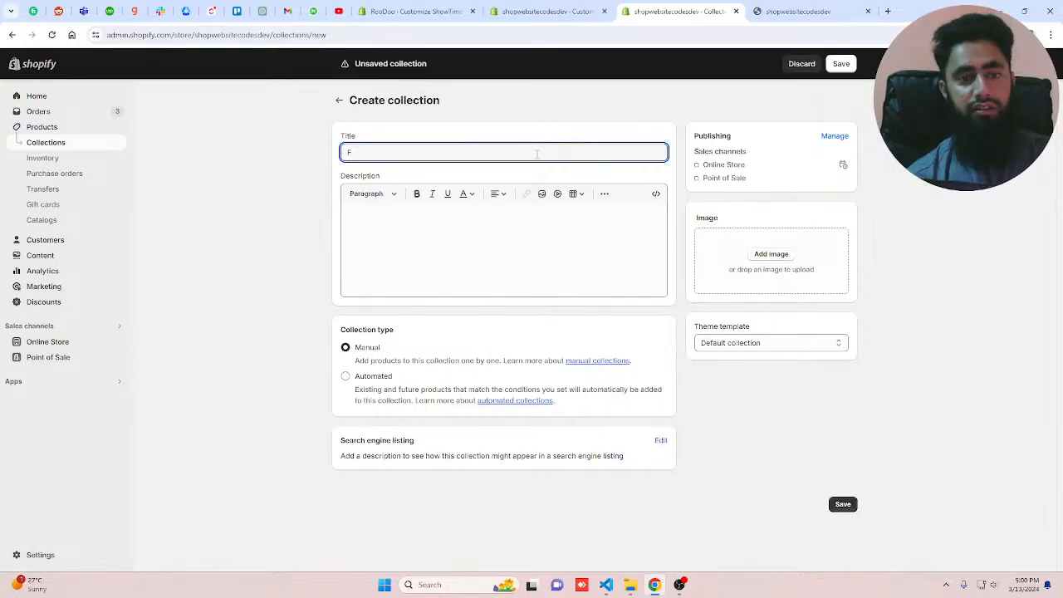
pyautogui.write('est')
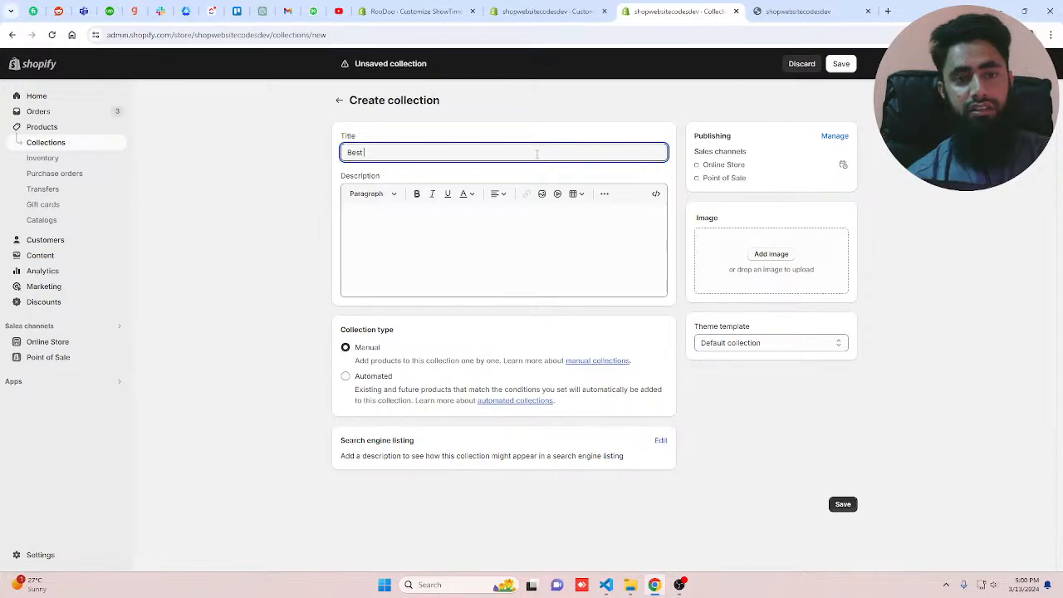
pyautogui.write(' Colle')
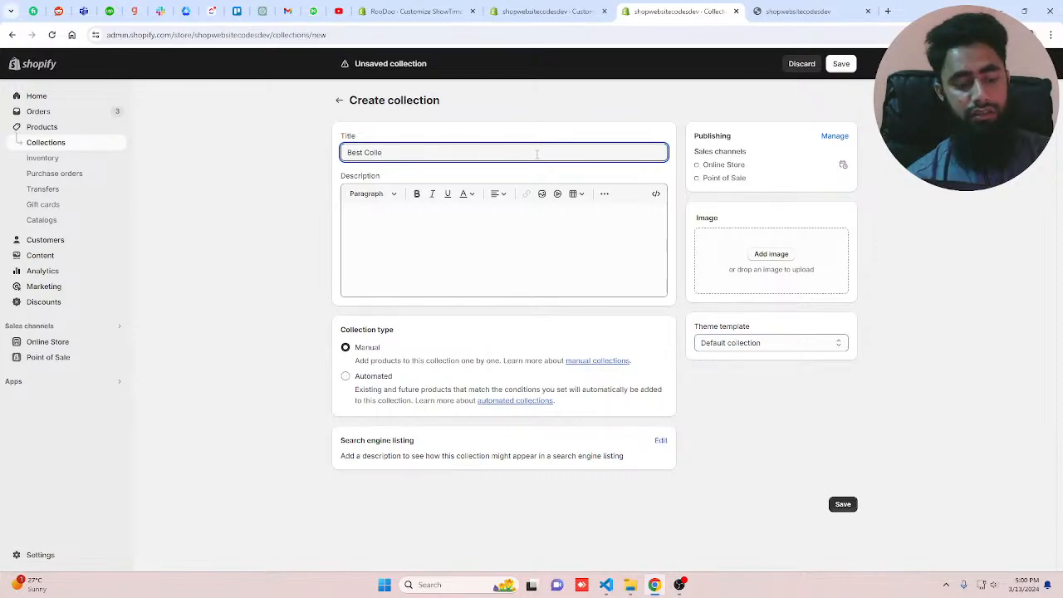
pyautogui.press('BackSpace')
pyautogui.press('BackSpace')
pyautogui.press('BackSpace')
pyautogui.press('BackSpace')
pyautogui.press('BackSpace')
pyautogui.write('Seller')
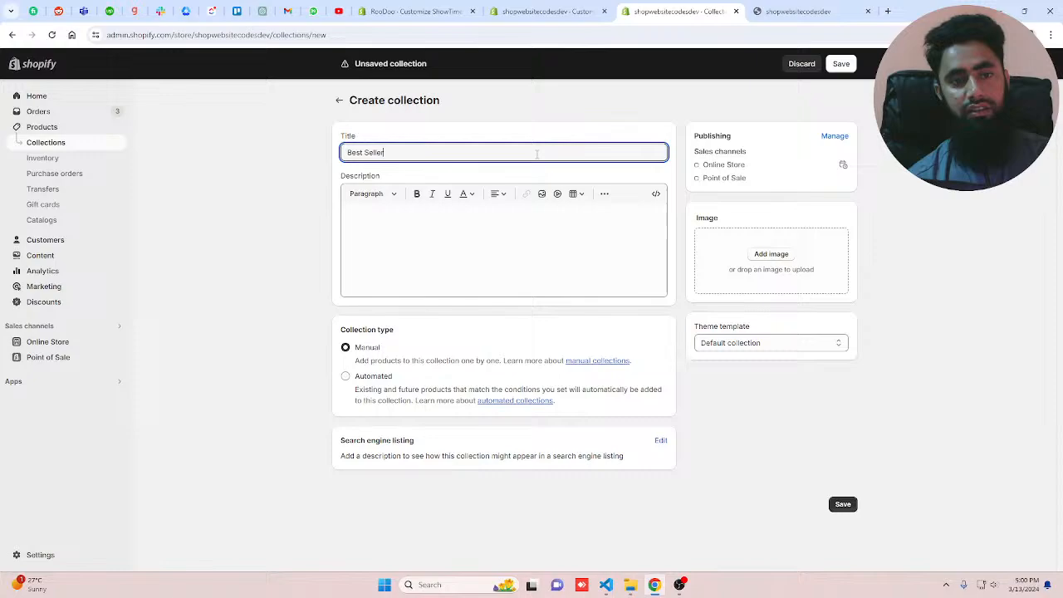
pyautogui.click(841, 505)
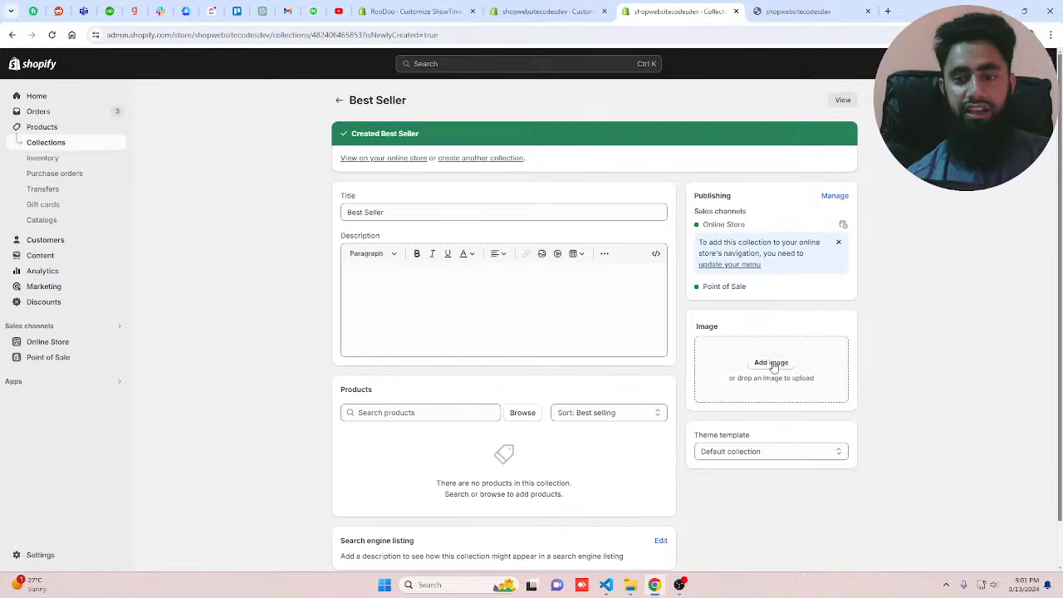
pyautogui.click(772, 363)
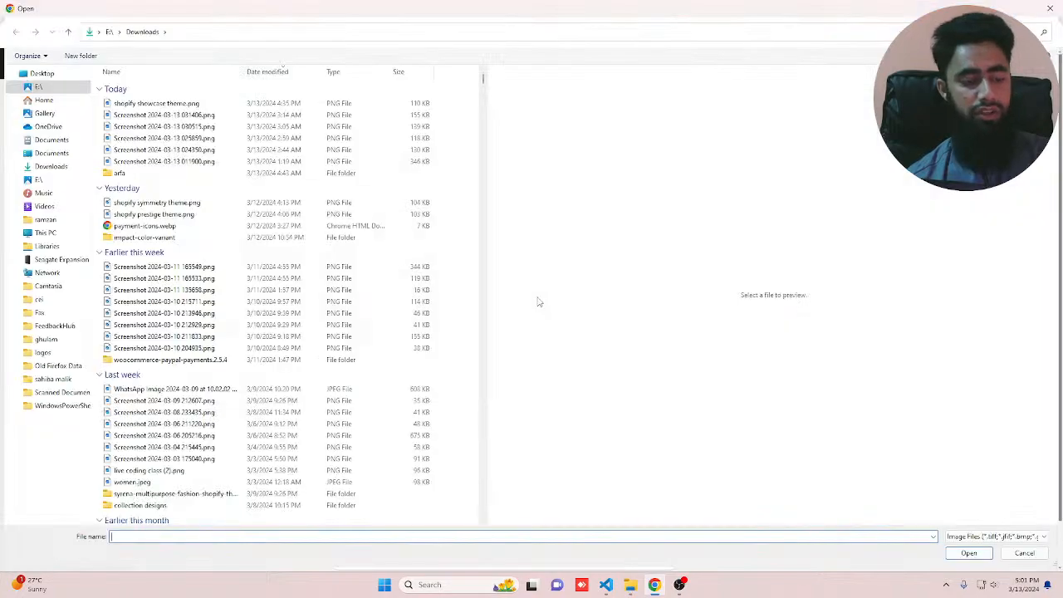
pyautogui.press('Escape')
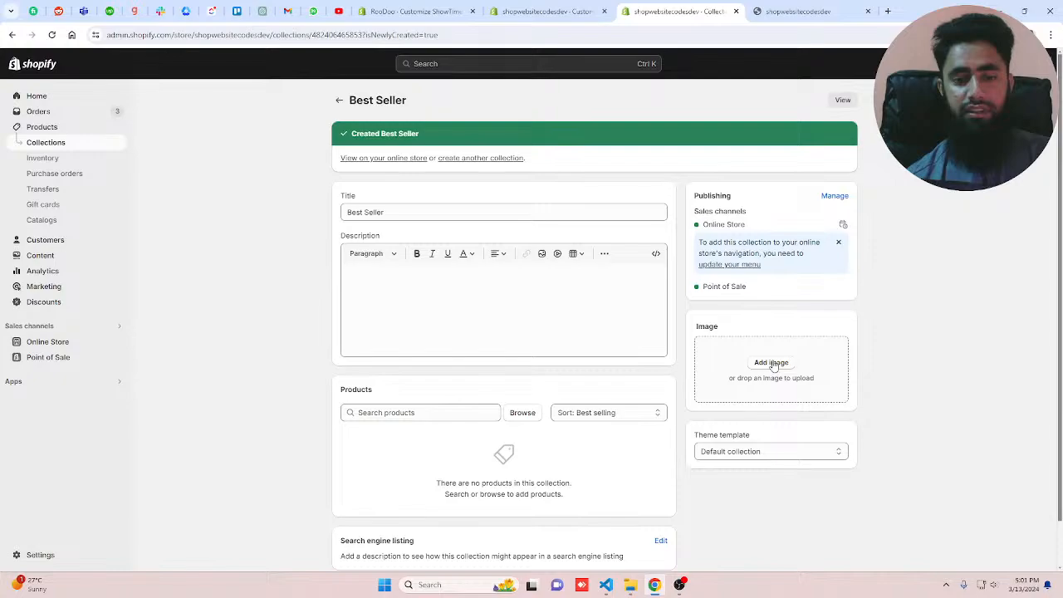
pyautogui.click(771, 363)
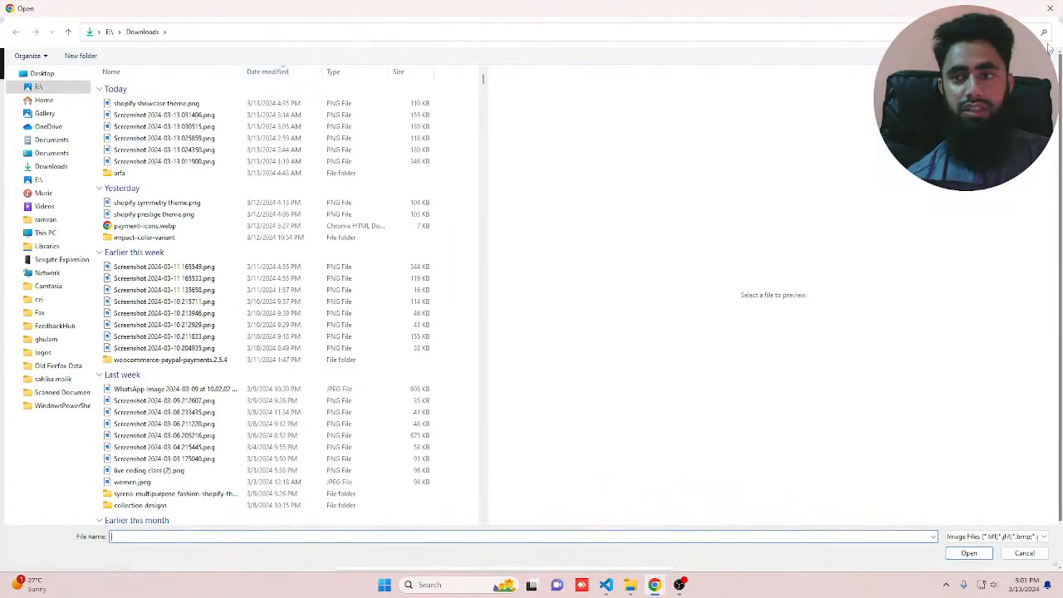
pyautogui.click(1015, 56)
pyautogui.click(1011, 10)
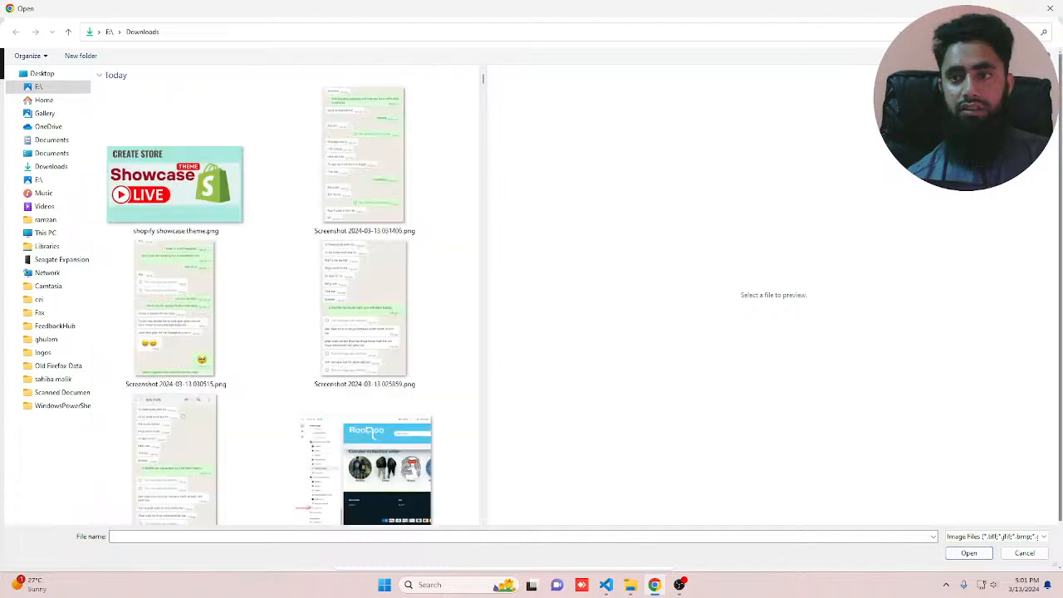
pyautogui.scroll(-10, 366, 430)
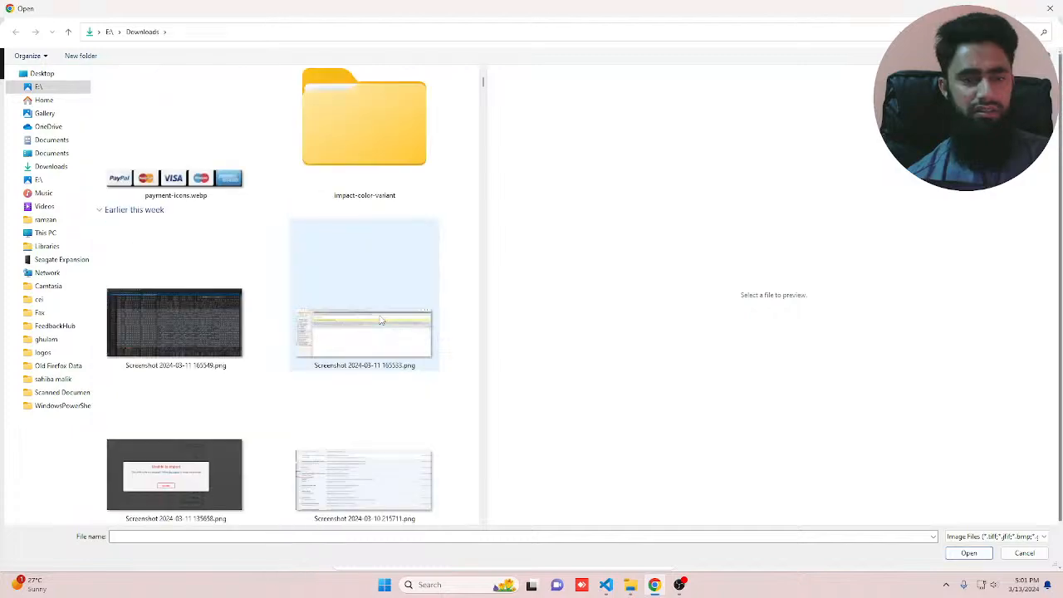
pyautogui.scroll(-10, 382, 320)
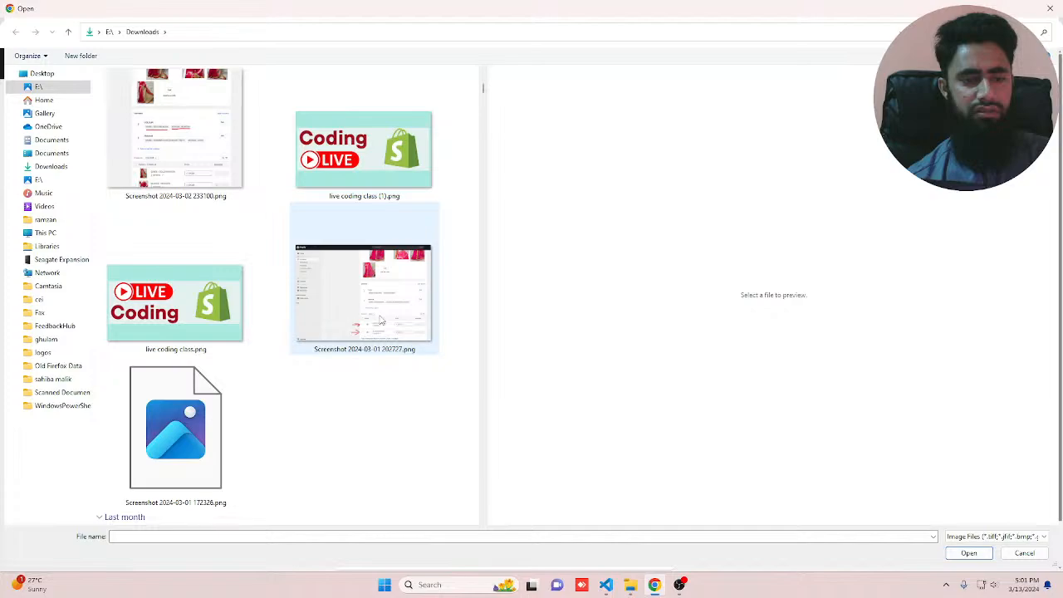
pyautogui.press('Escape')
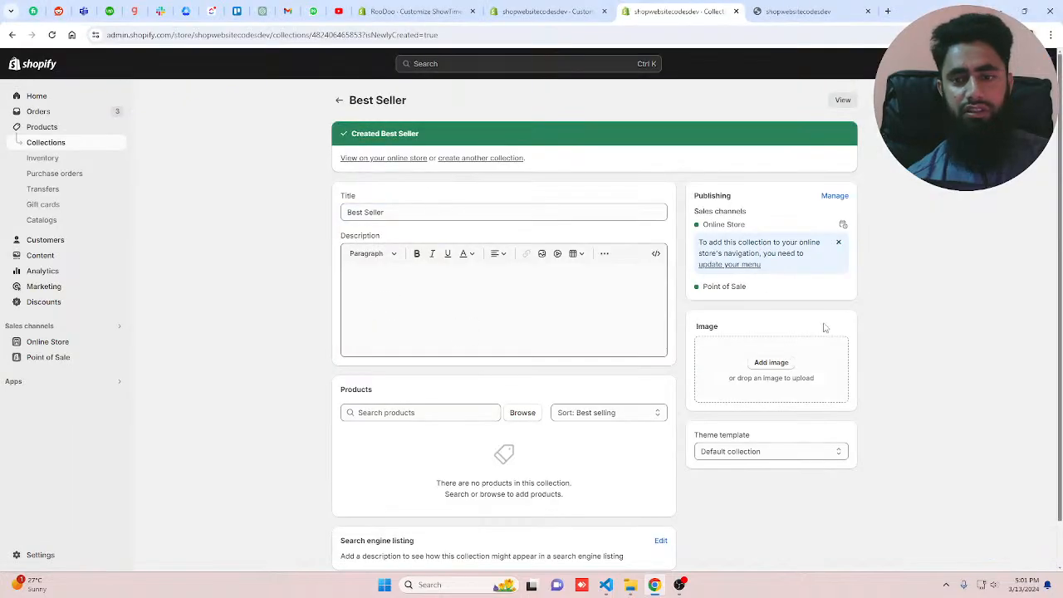
# - Add the JOGGERS SET, Love T Shirt, New T Shirt and Under wear products to the Best Seller collection
pyautogui.scroll(-1, 824, 327)
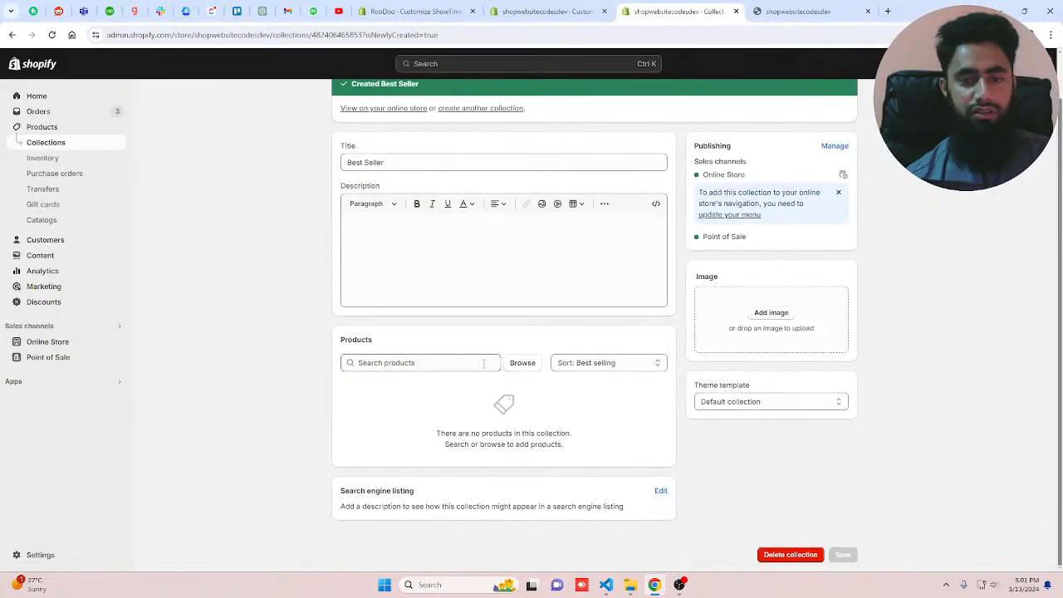
pyautogui.click(485, 363)
pyautogui.click(425, 275)
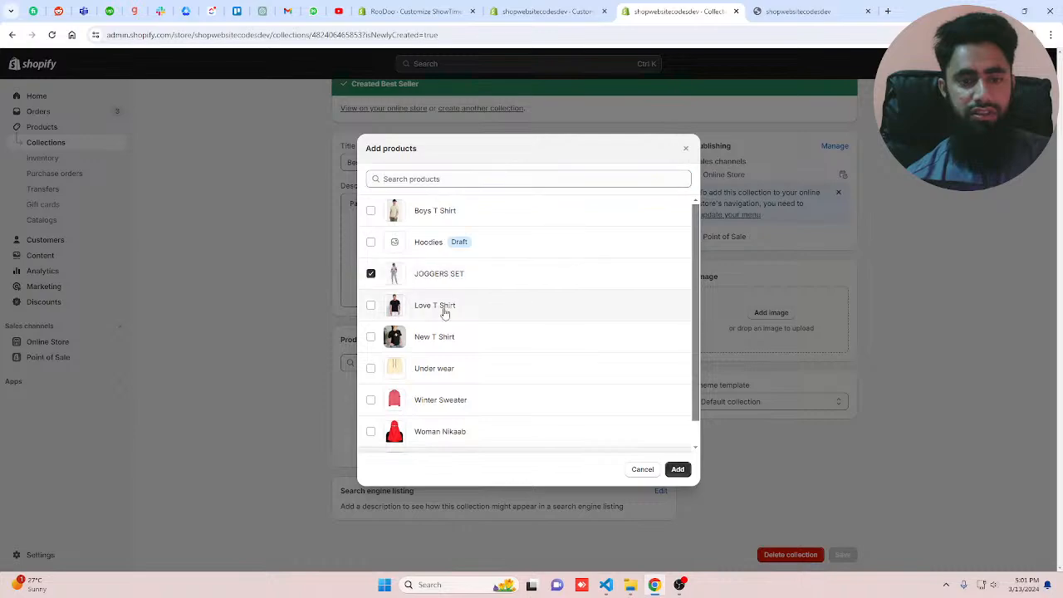
pyautogui.click(444, 308)
pyautogui.click(444, 338)
pyautogui.click(444, 370)
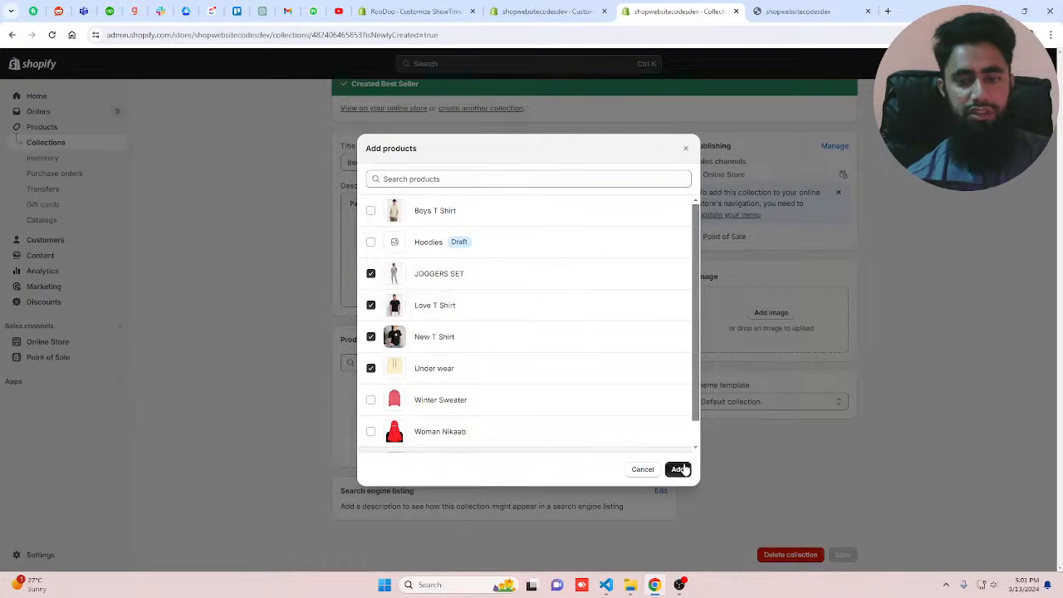
pyautogui.click(678, 469)
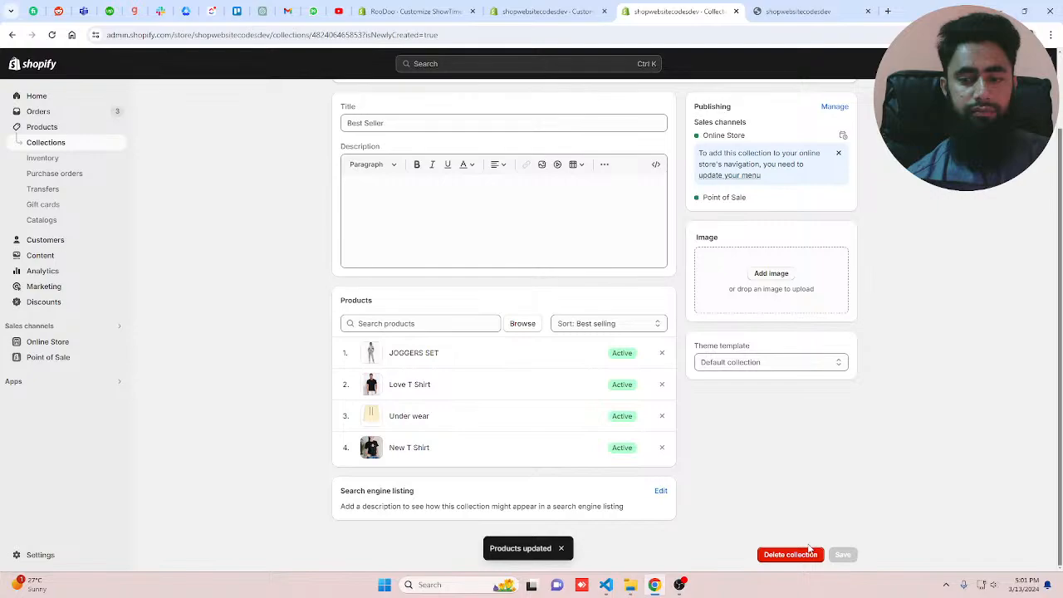
pyautogui.scroll(2, 777, 457)
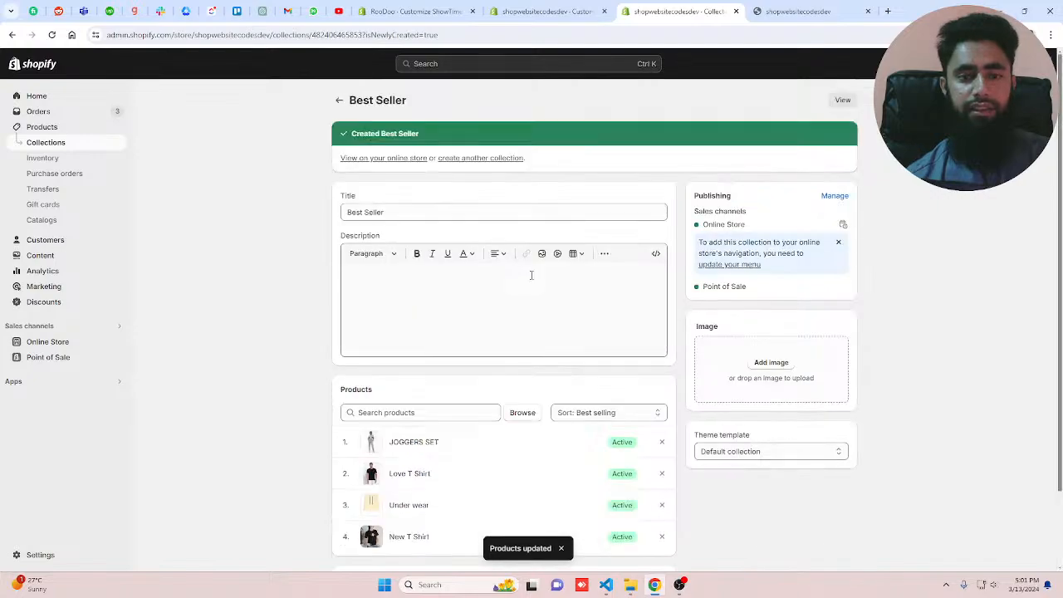
# - Switch to the live storefront, reload it and examine the Collection list section near the end of the home page
pyautogui.hotkey('ctrl', 'Tab')
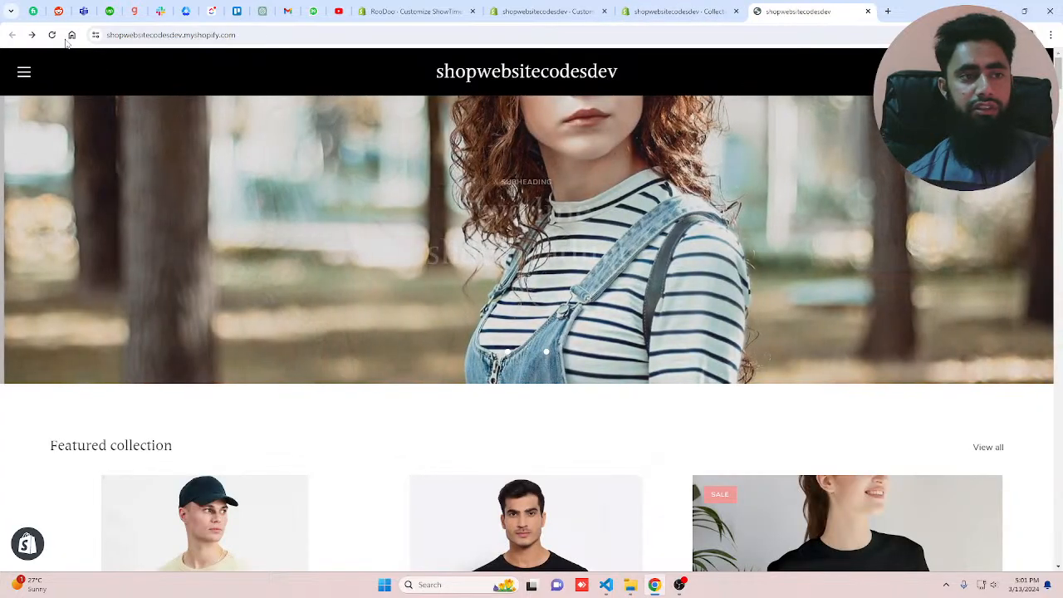
pyautogui.click(52, 35)
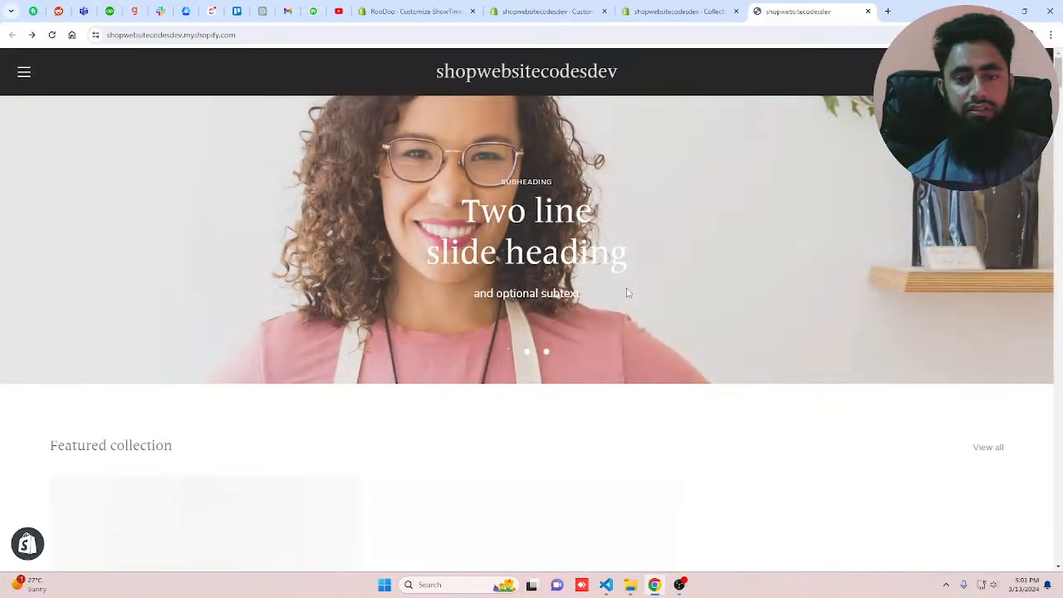
pyautogui.scroll(-10, 527, 277)
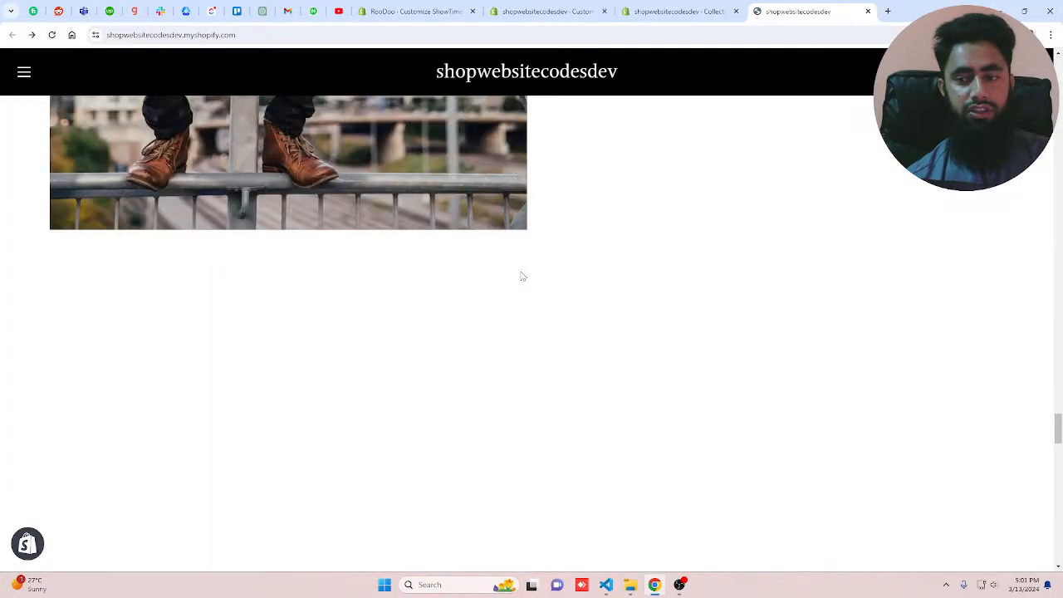
pyautogui.scroll(-6, 523, 276)
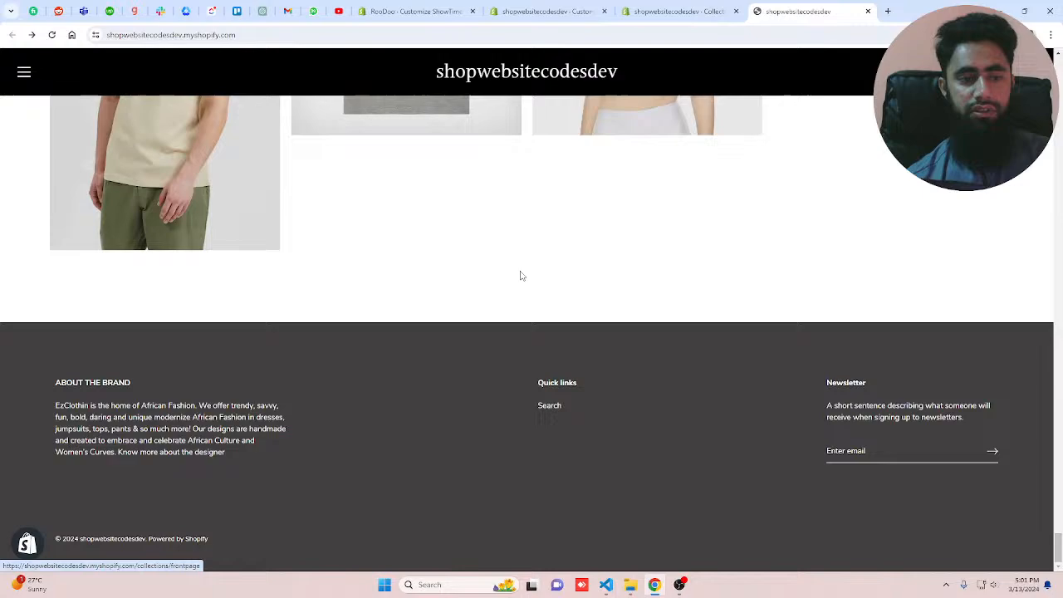
pyautogui.scroll(4, 521, 276)
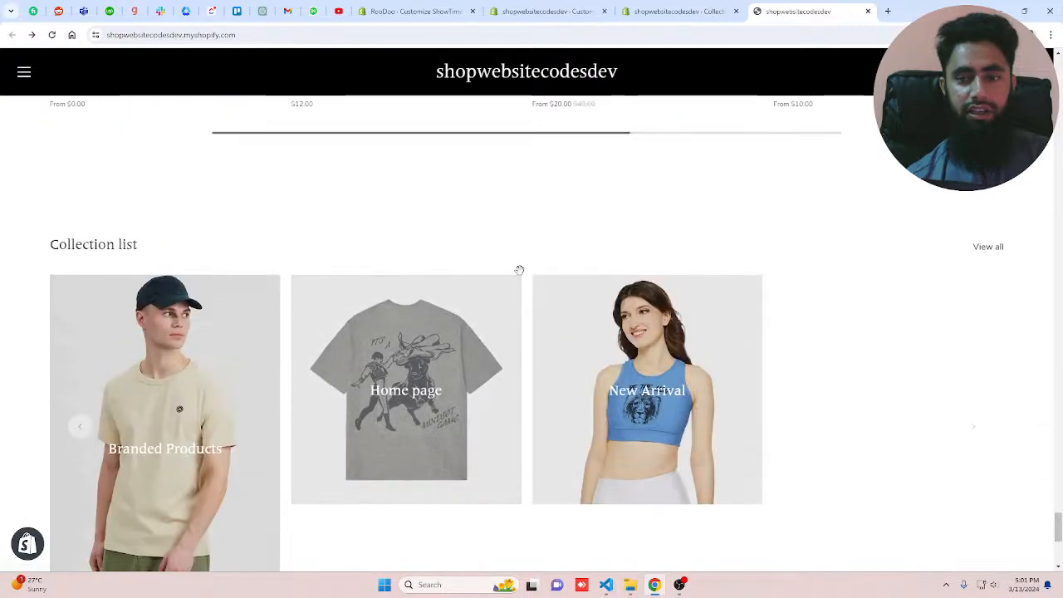
pyautogui.moveTo(640, 386)
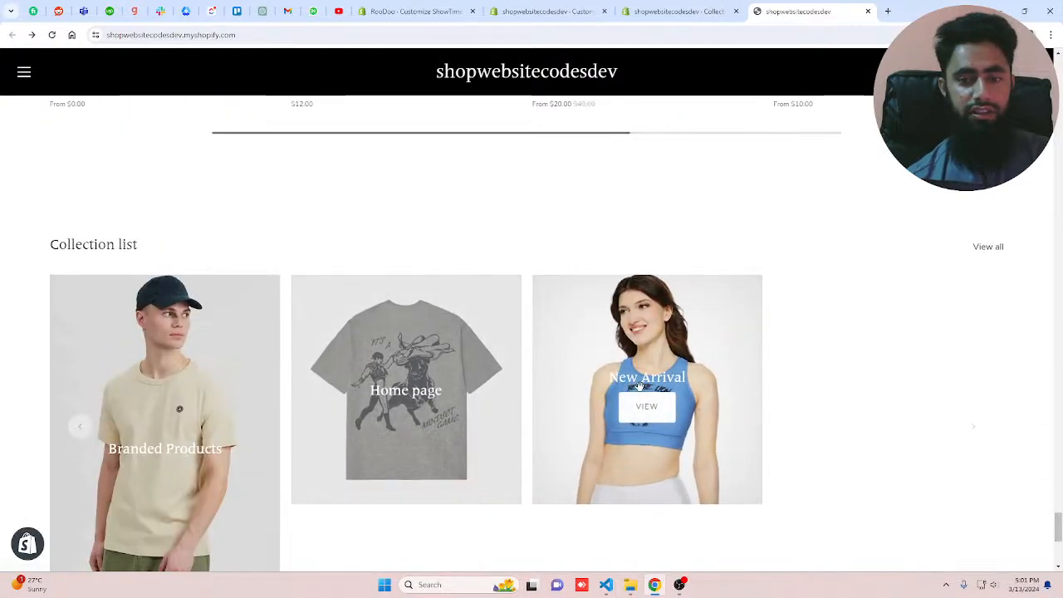
# - Return to the theme editor, set the Collection list section's desktop collections per row to 3 and save the theme
pyautogui.click(673, 11)
pyautogui.click(564, 8)
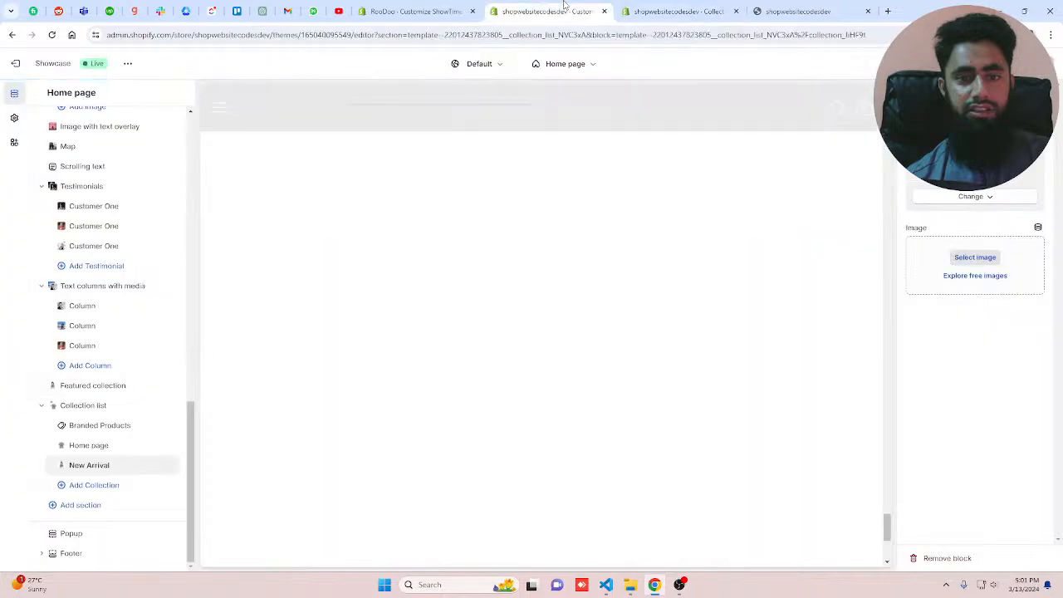
pyautogui.click(92, 407)
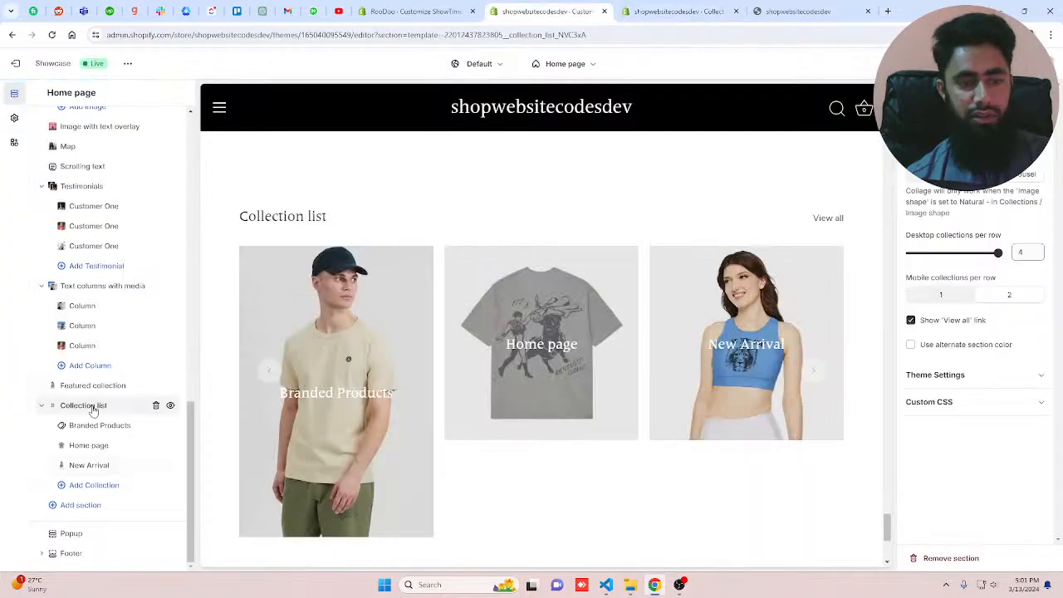
pyautogui.moveTo(998, 252); pyautogui.dragTo(956, 252)
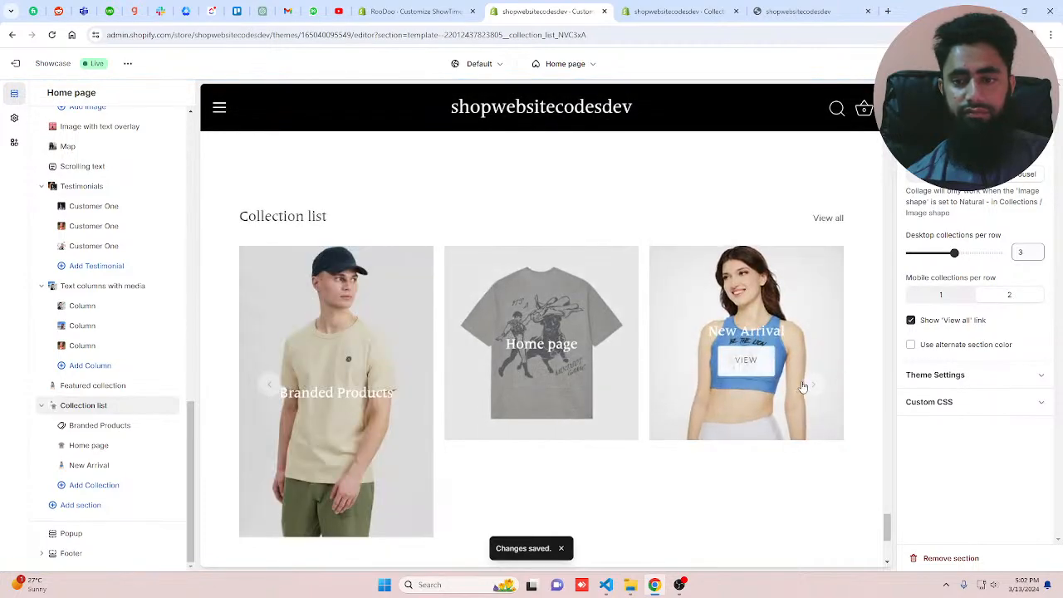
# - Add a fourth collection block to the Collection list and assign the Best Seller collection to it
pyautogui.click(92, 489)
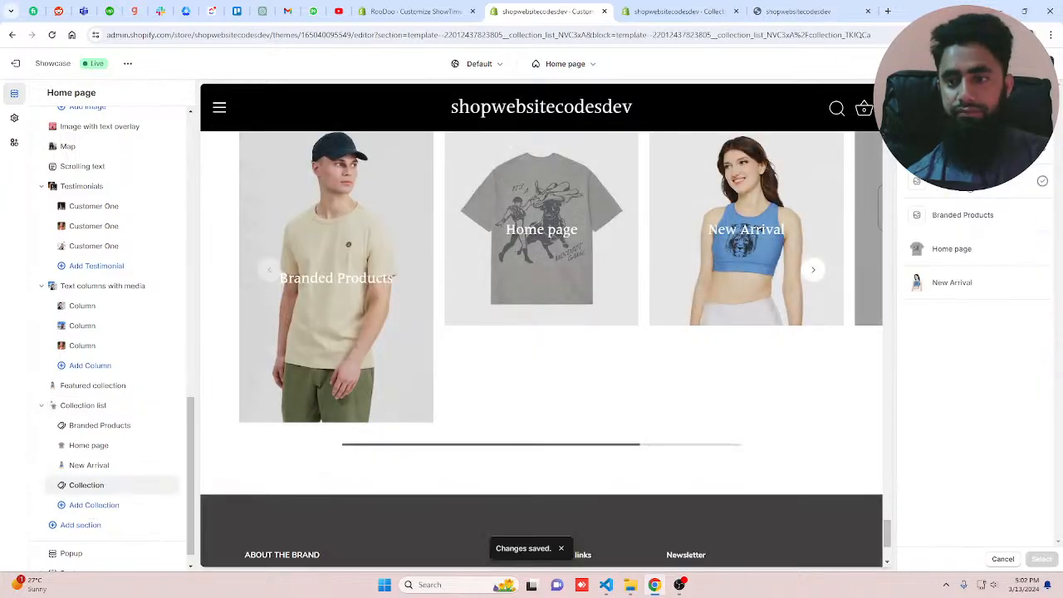
pyautogui.click(970, 186)
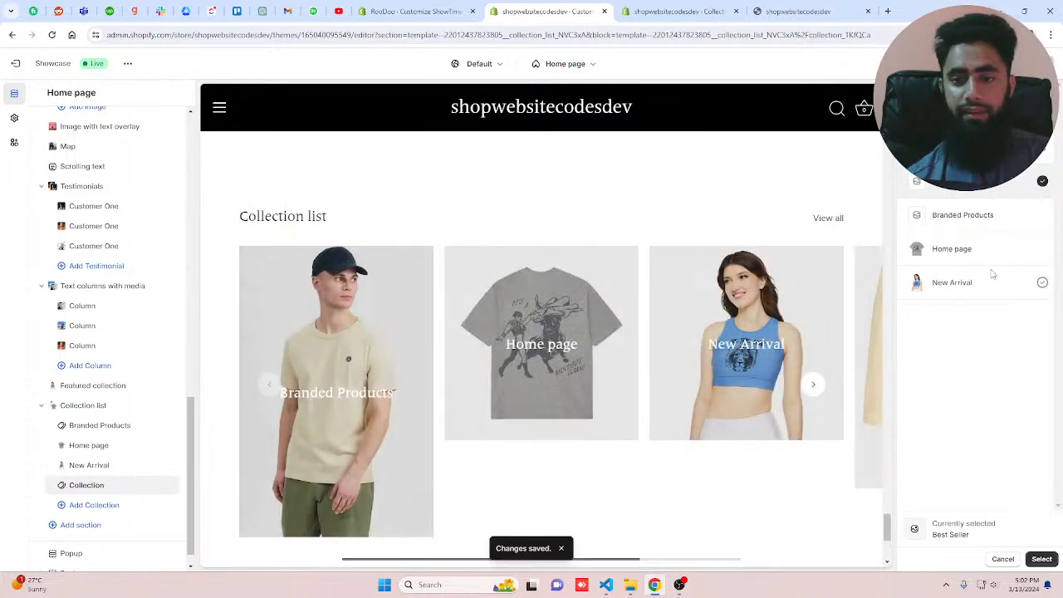
pyautogui.click(1042, 559)
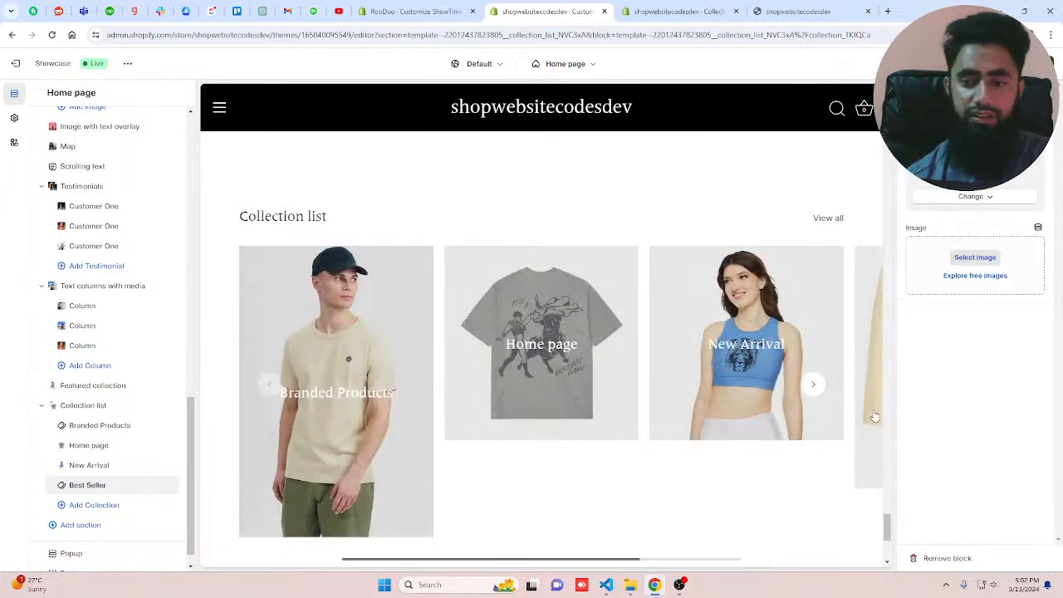
# - Switch to the store admin, create another manual collection titled "Highest Paid" and save it
pyautogui.click(674, 12)
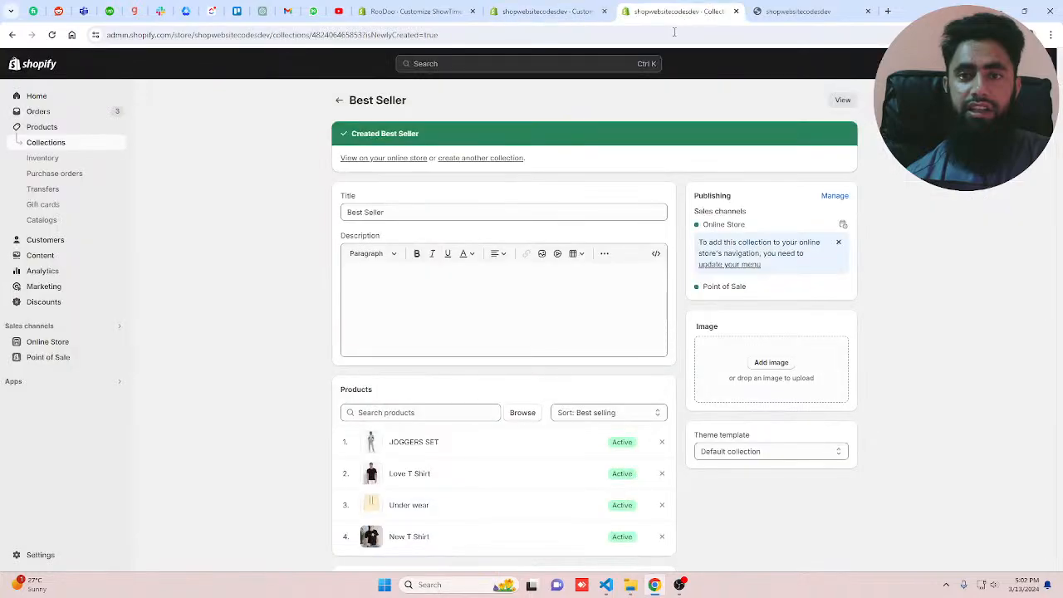
pyautogui.click(468, 155)
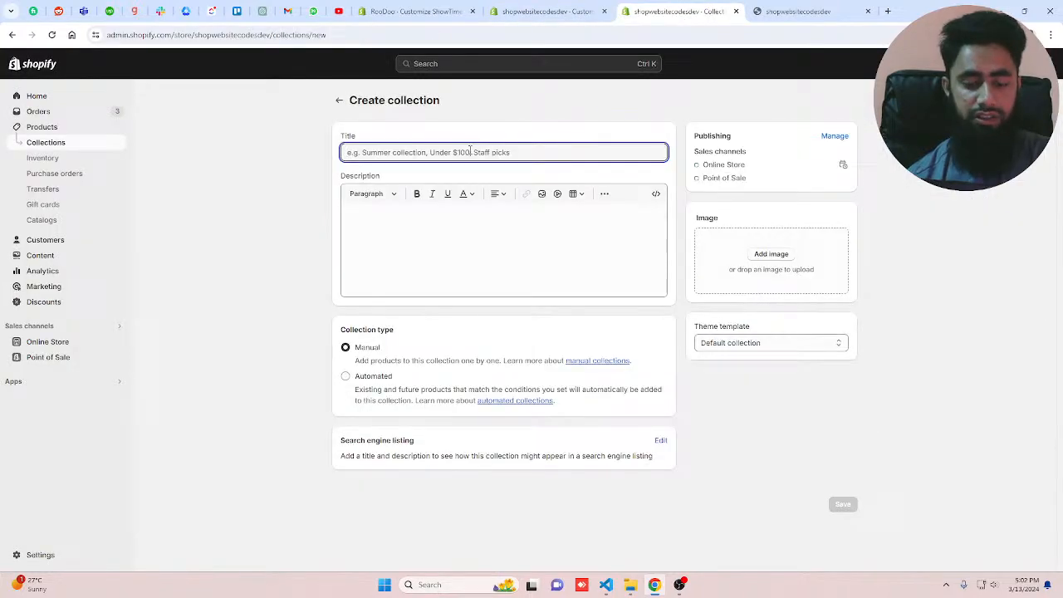
pyautogui.write('H')
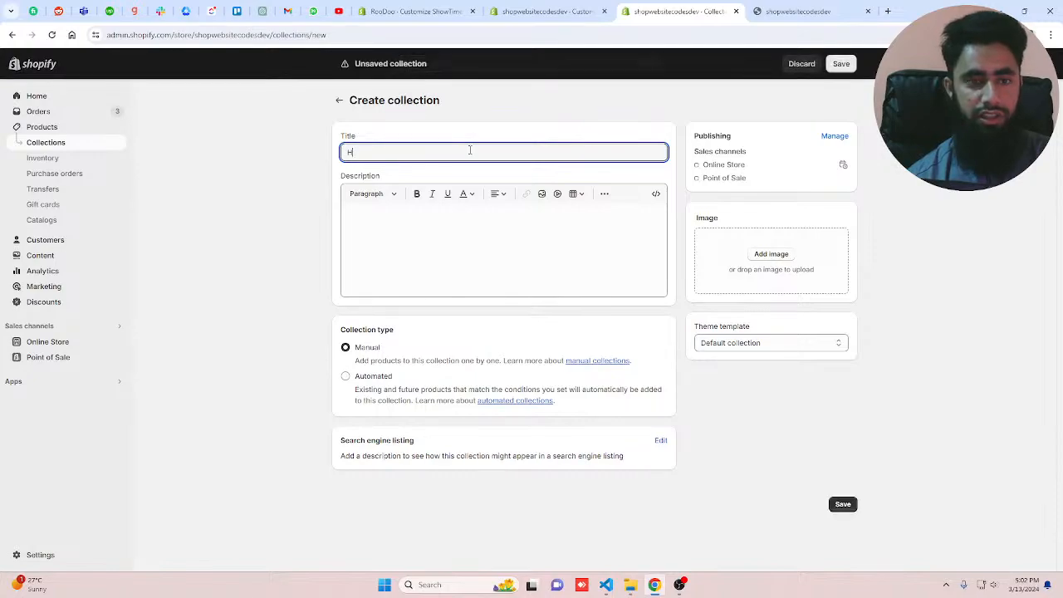
pyautogui.write('ighest')
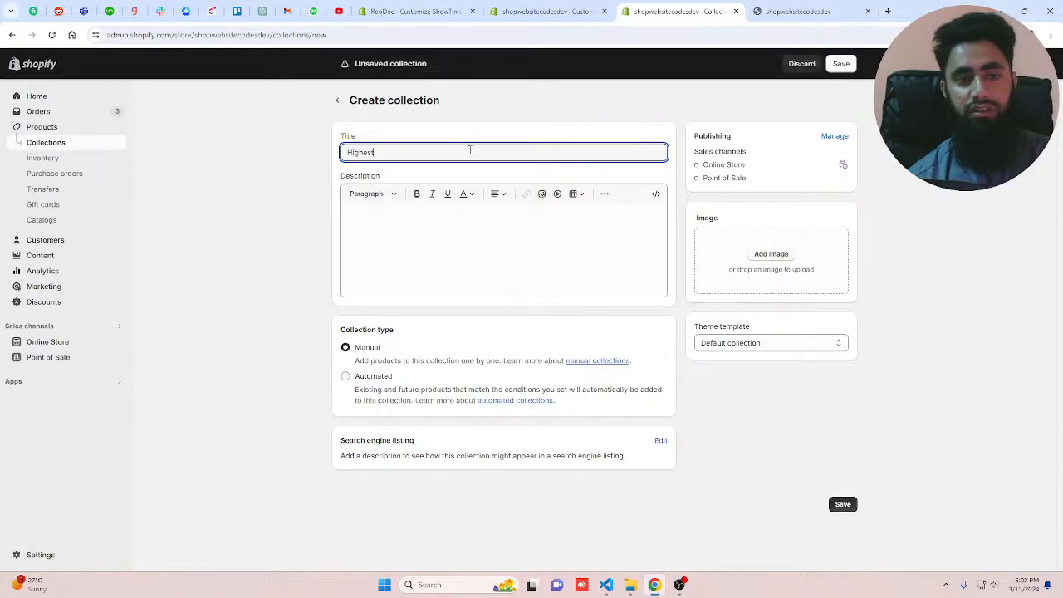
pyautogui.write(' Paid')
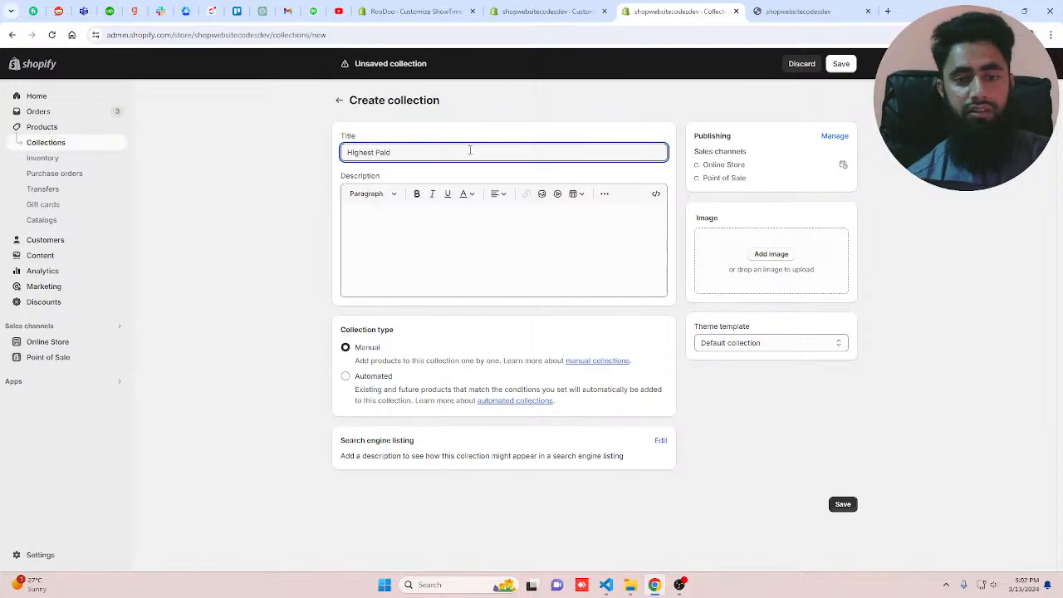
pyautogui.click(843, 508)
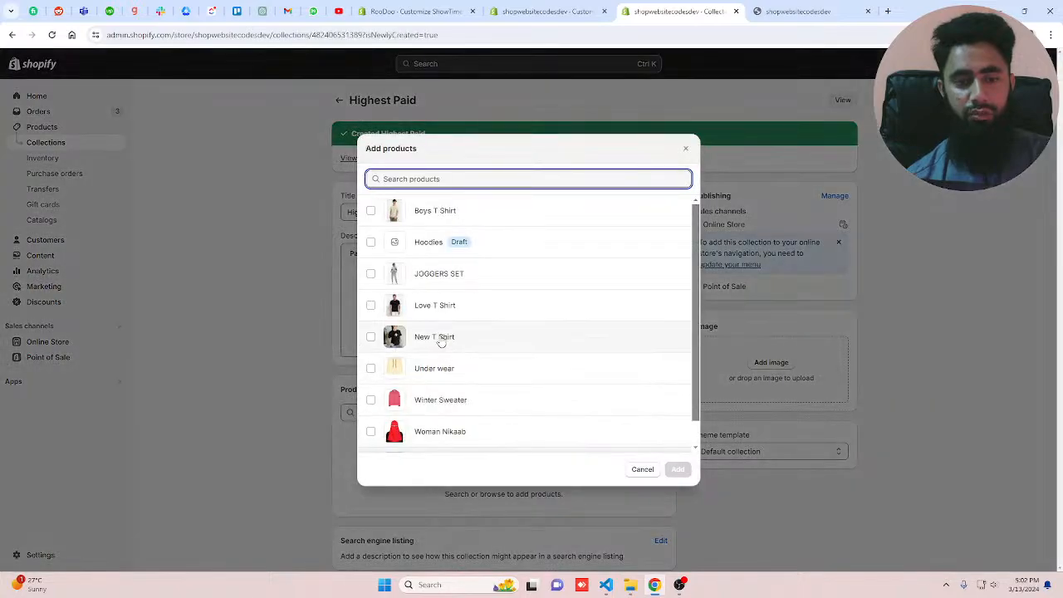
# - Add the Under wear and Winter Sweater products to the Highest Paid collection
pyautogui.click(440, 368)
pyautogui.click(451, 400)
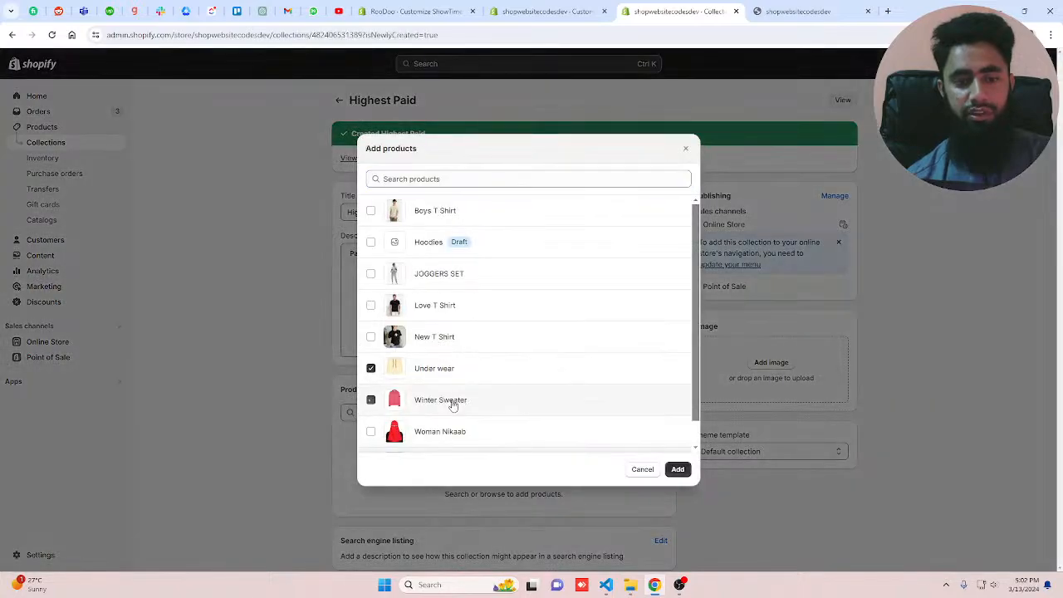
pyautogui.click(677, 469)
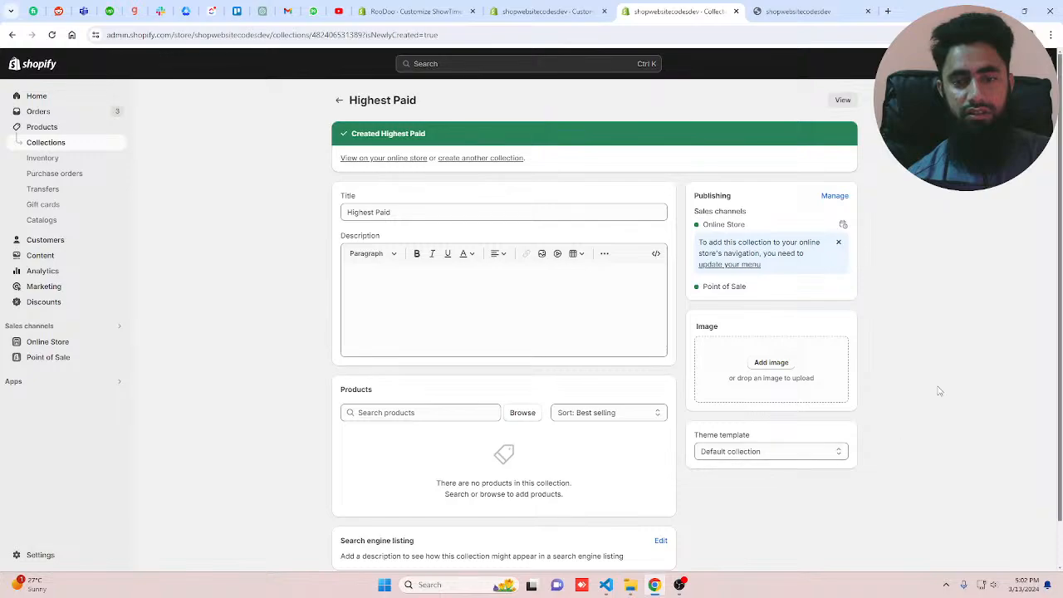
# - Return to the theme editor, add a fifth block to the Collection list, assign it the Best Seller collection and save
pyautogui.click(798, 9)
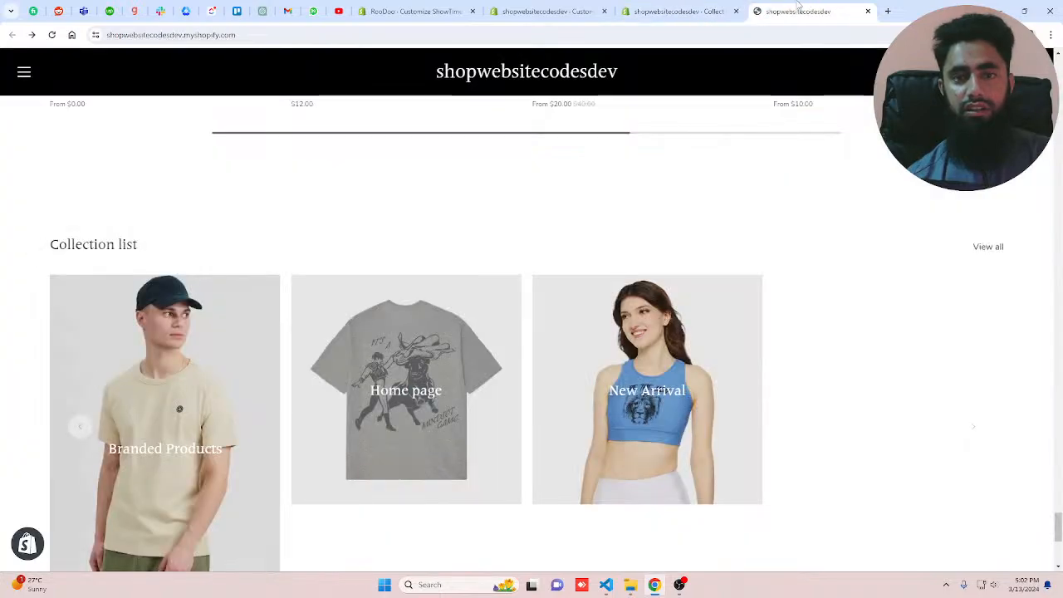
pyautogui.click(548, 11)
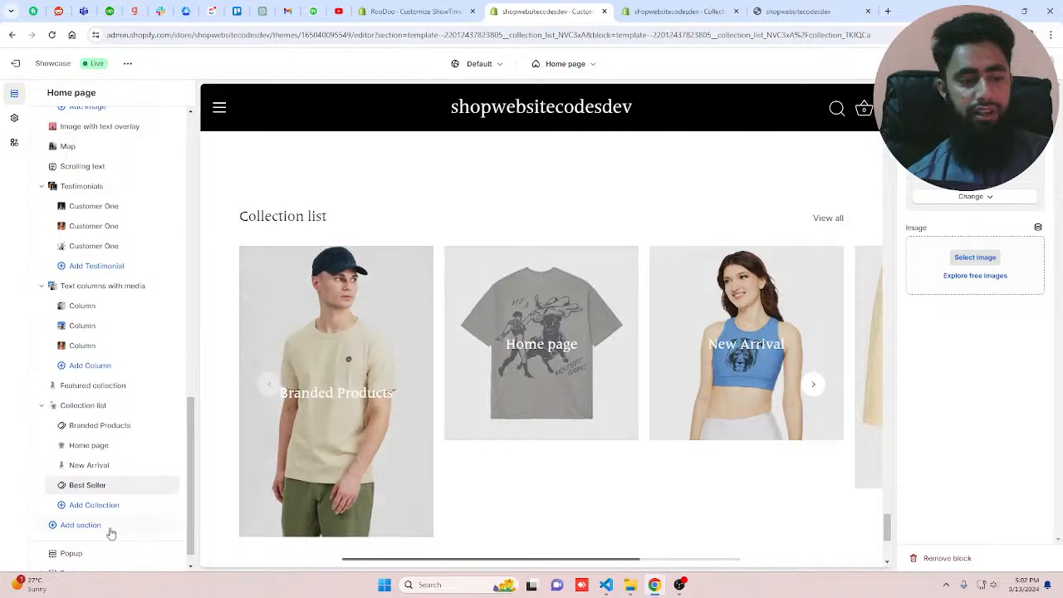
pyautogui.click(92, 505)
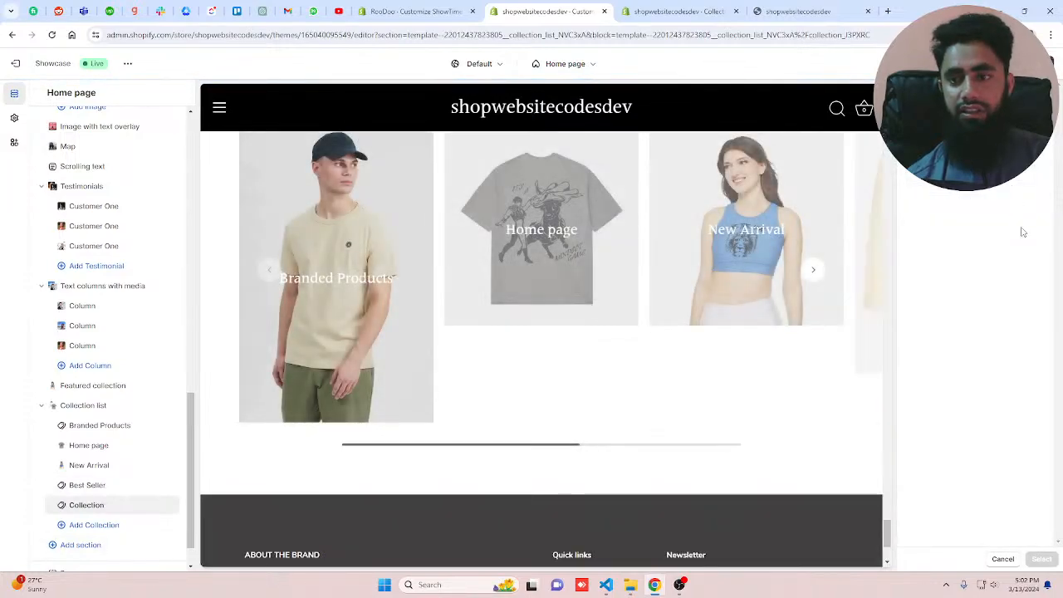
pyautogui.click(995, 188)
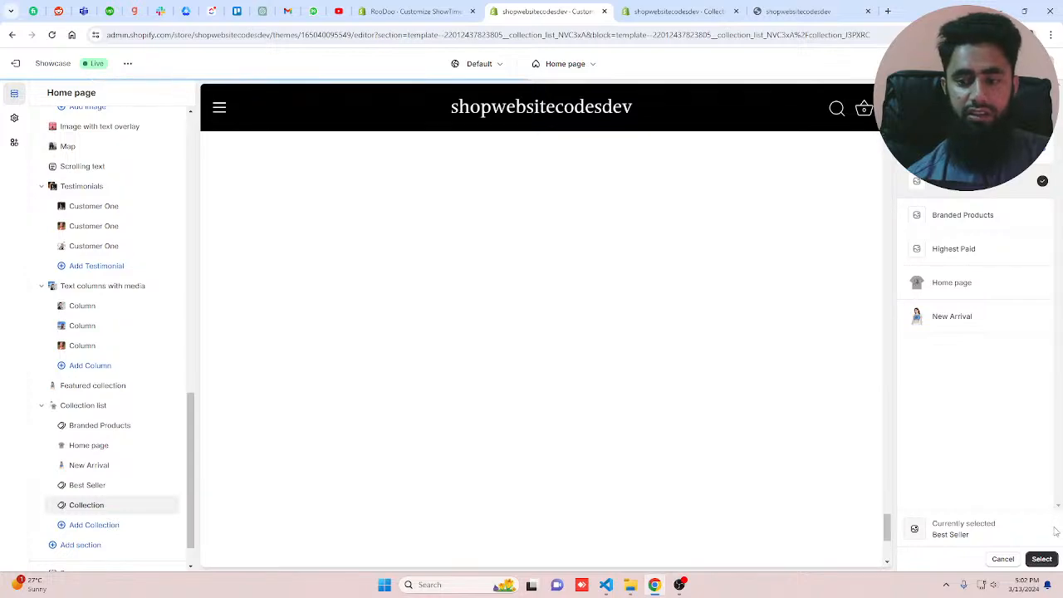
pyautogui.click(1041, 559)
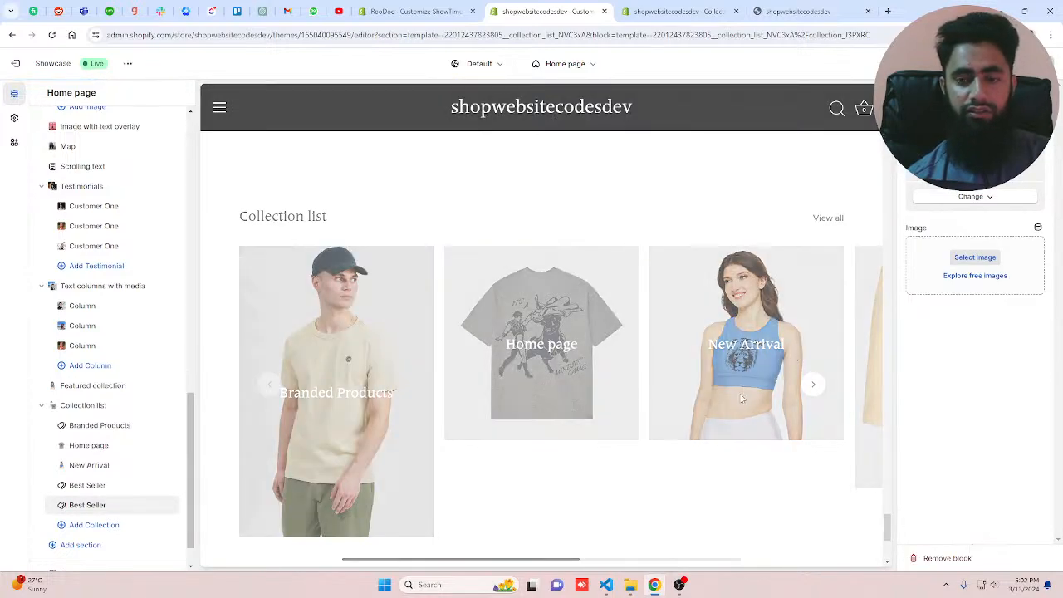
pyautogui.click(813, 386)
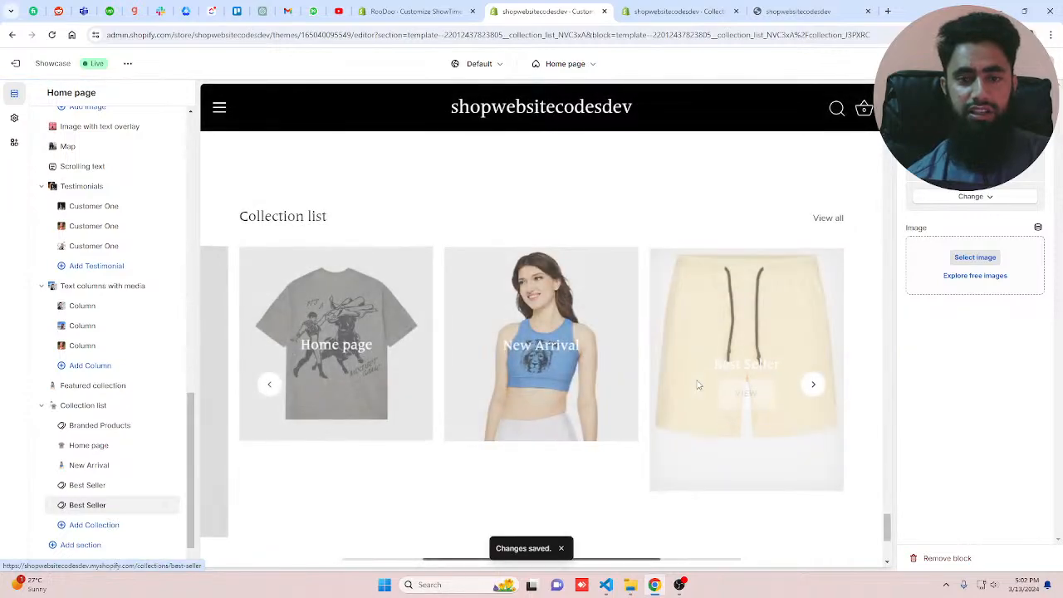
# - In the store admin, remove the Under wear, JOGGERS SET and Love T Shirt products from the Best Seller collection
pyautogui.click(623, 10)
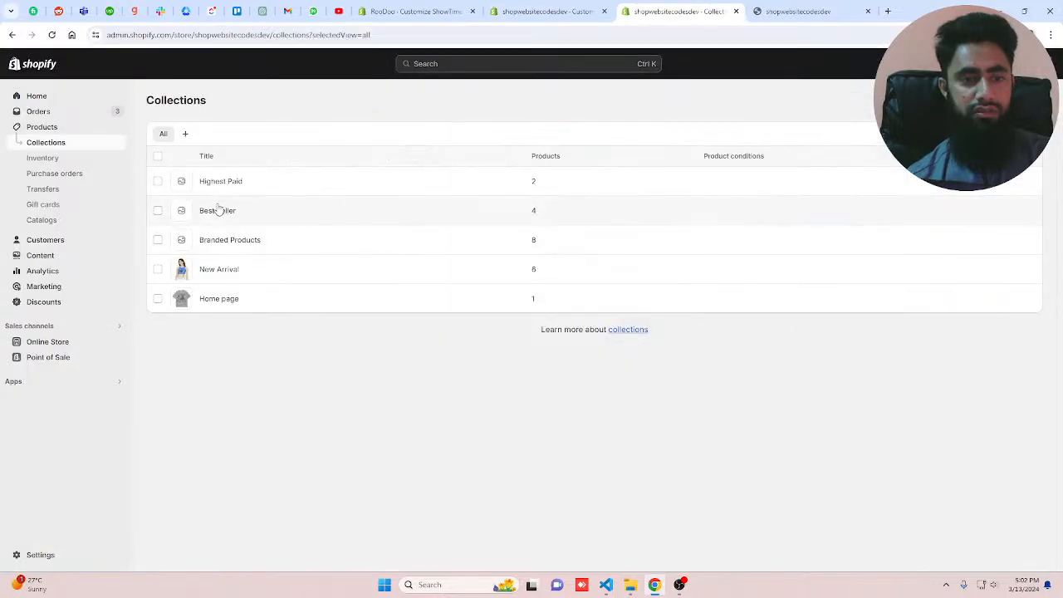
pyautogui.click(218, 210)
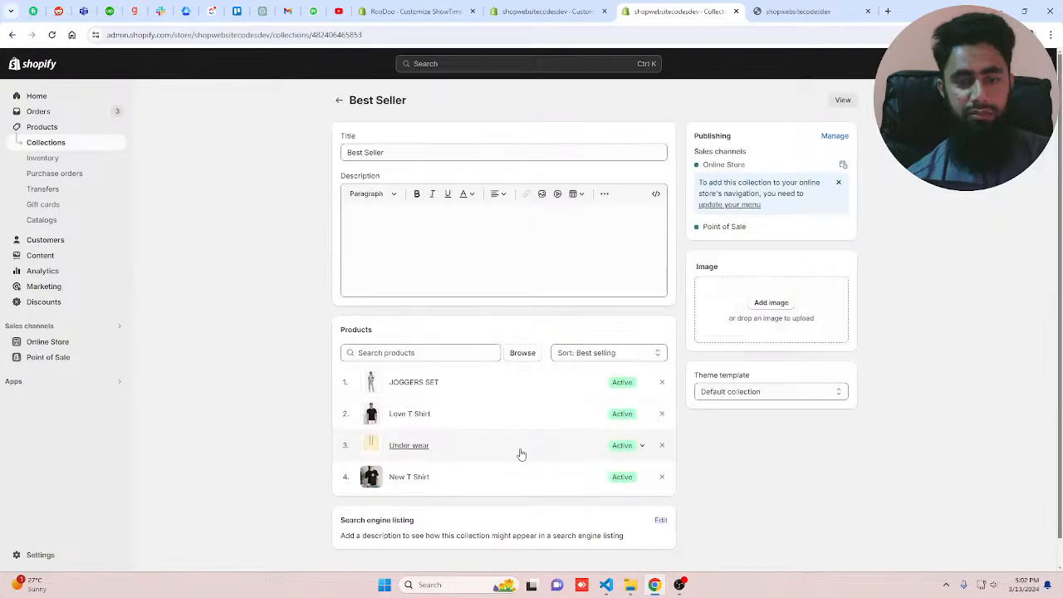
pyautogui.click(662, 445)
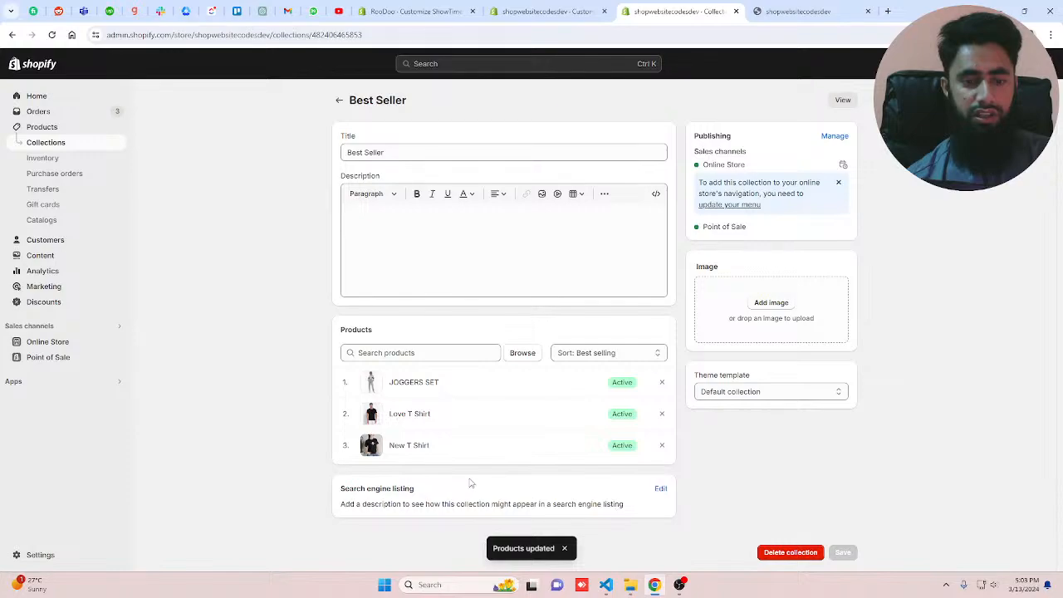
pyautogui.click(662, 383)
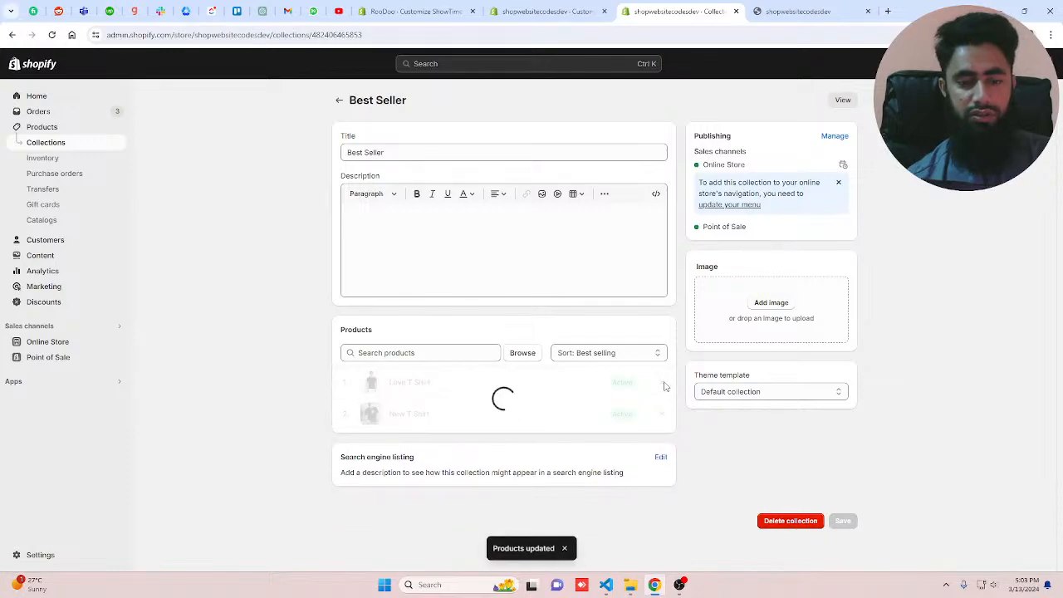
pyautogui.click(663, 385)
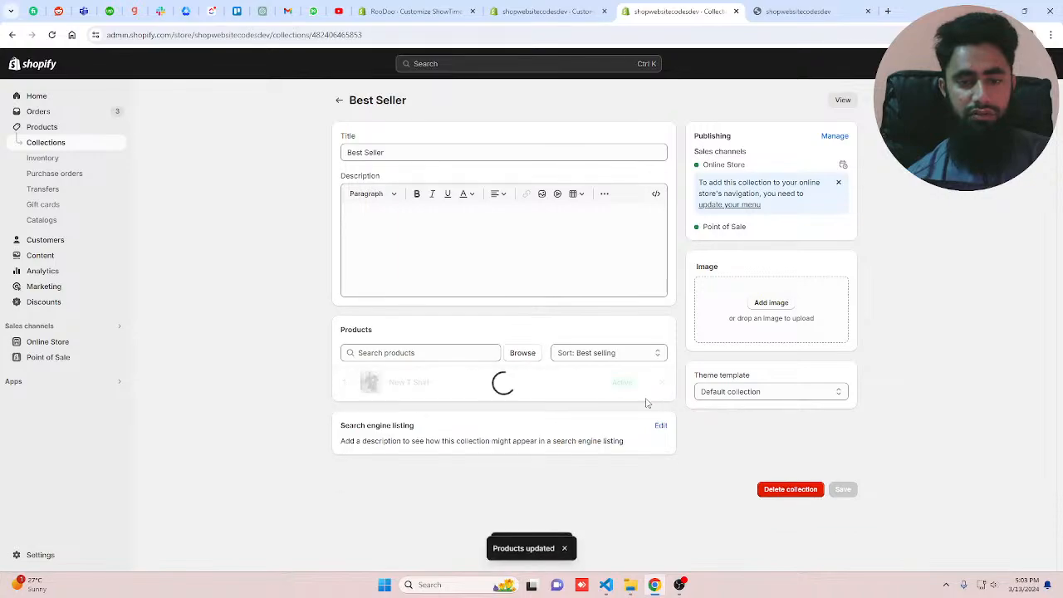
# - Remove Boys T Shirt, Woman Nikaab, JOGGERS SET, Love T Shirt and Under wear from the Branded Products collection
pyautogui.click(340, 100)
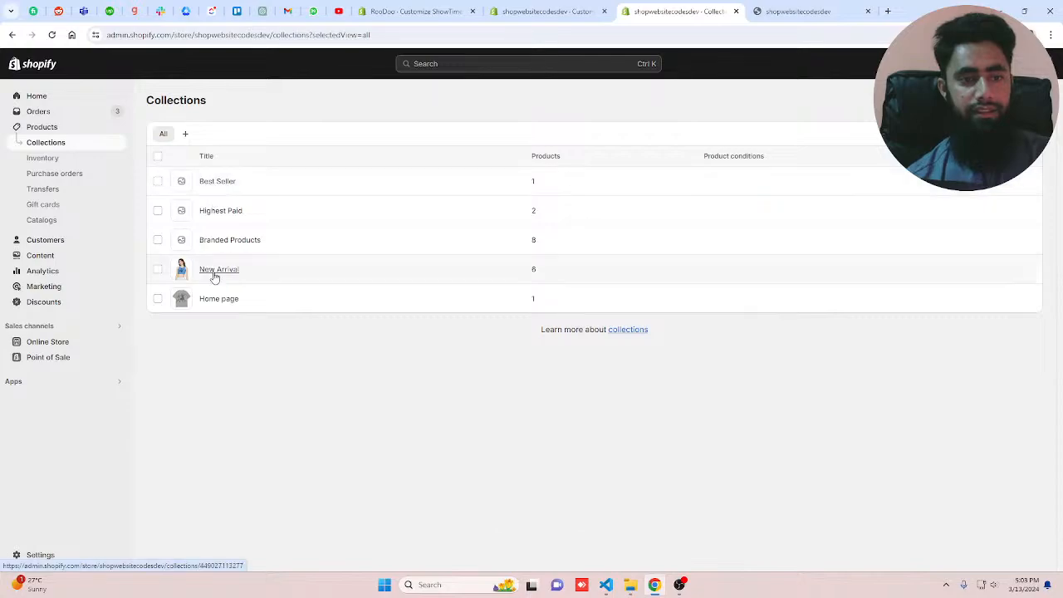
pyautogui.click(226, 239)
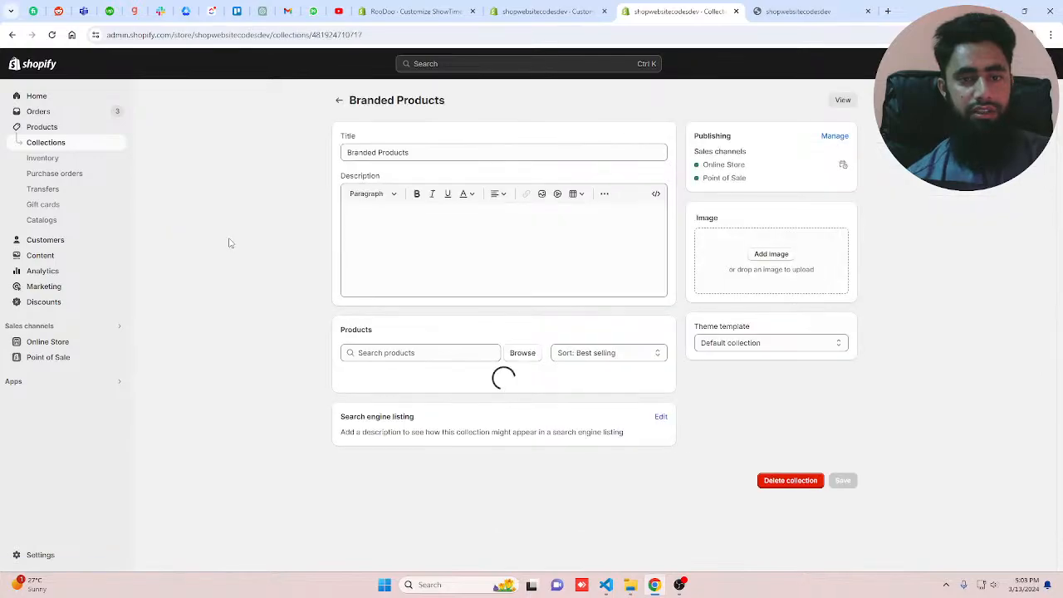
pyautogui.scroll(-3, 451, 427)
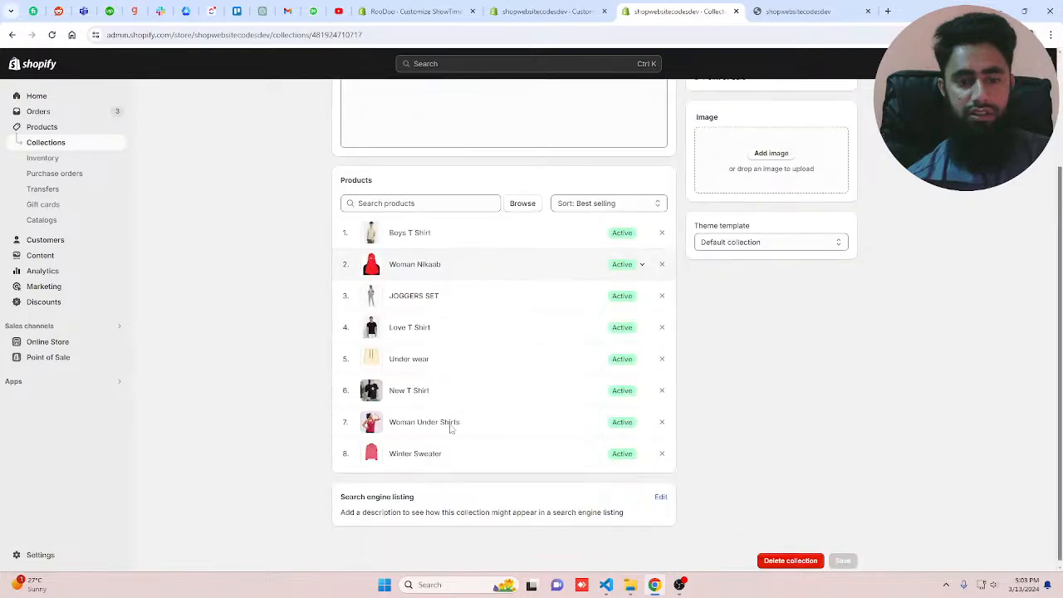
pyautogui.click(662, 233)
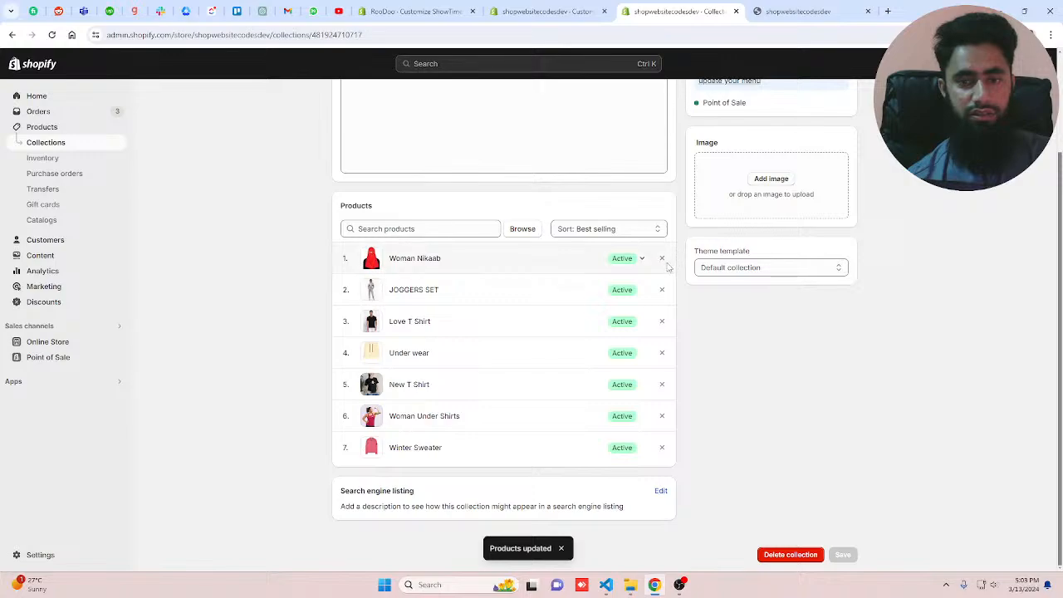
pyautogui.click(663, 260)
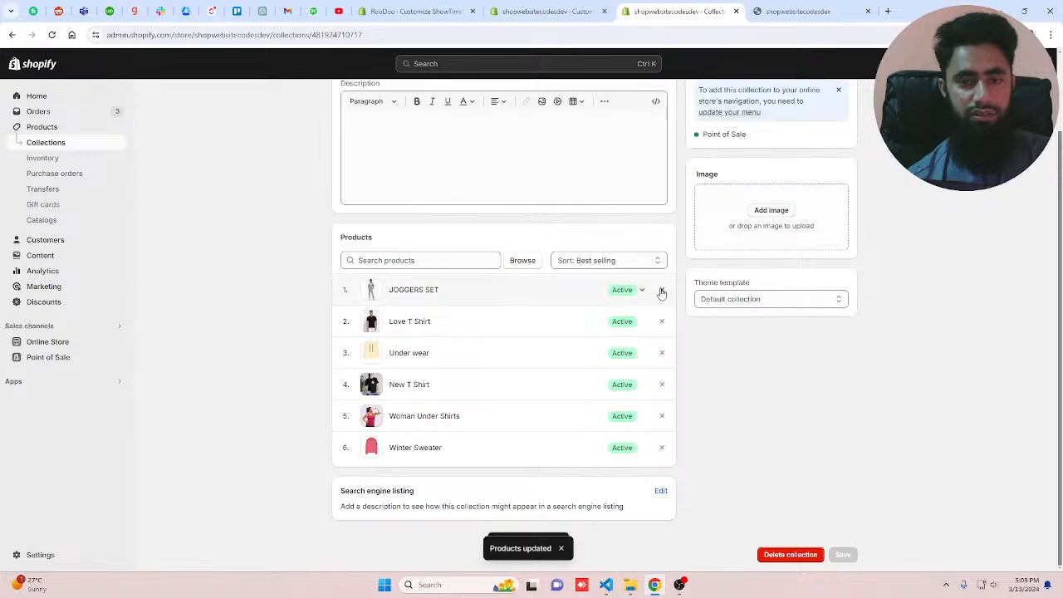
pyautogui.click(662, 291)
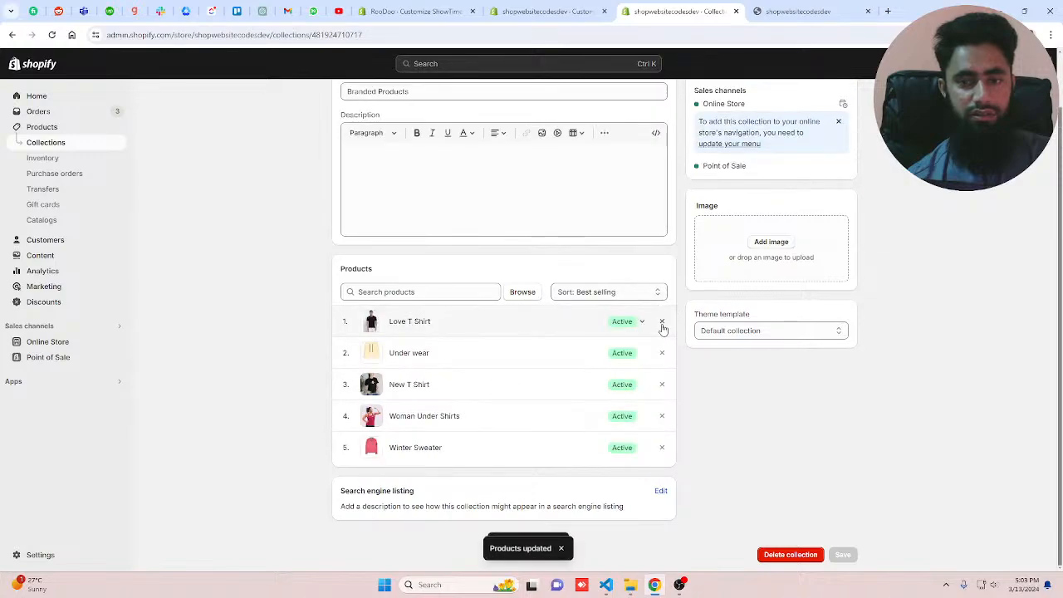
pyautogui.click(662, 322)
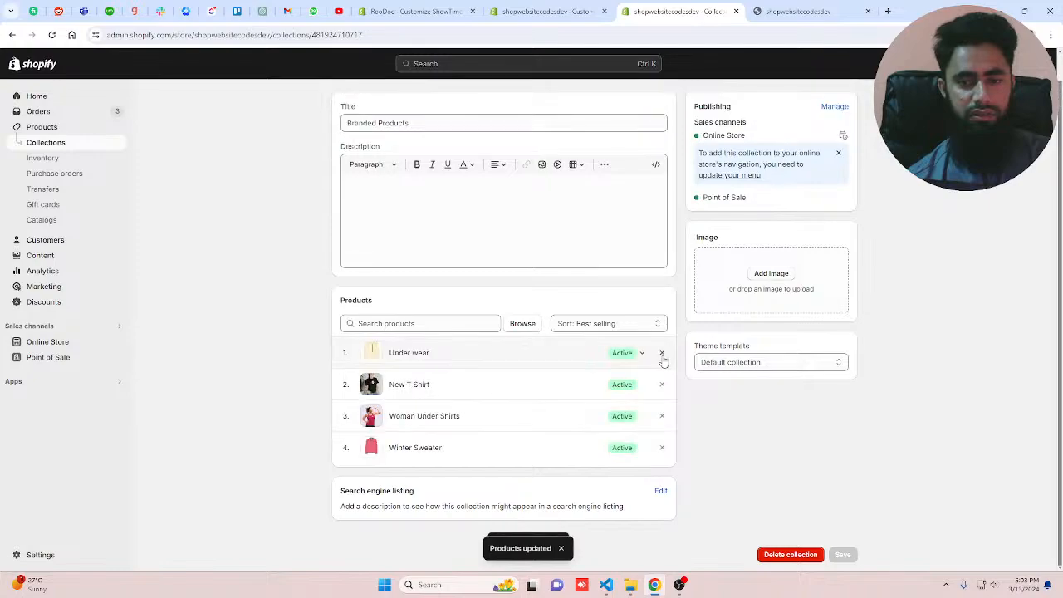
pyautogui.click(662, 353)
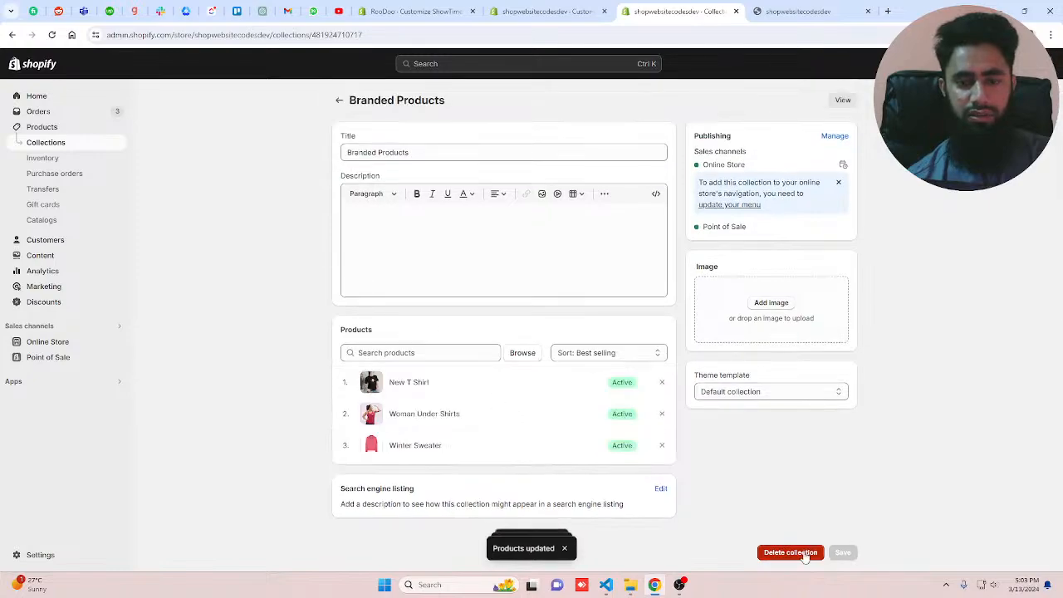
# - Switch back to the theme editor and browse through the Collection list carousel in the home page preview
pyautogui.click(549, 11)
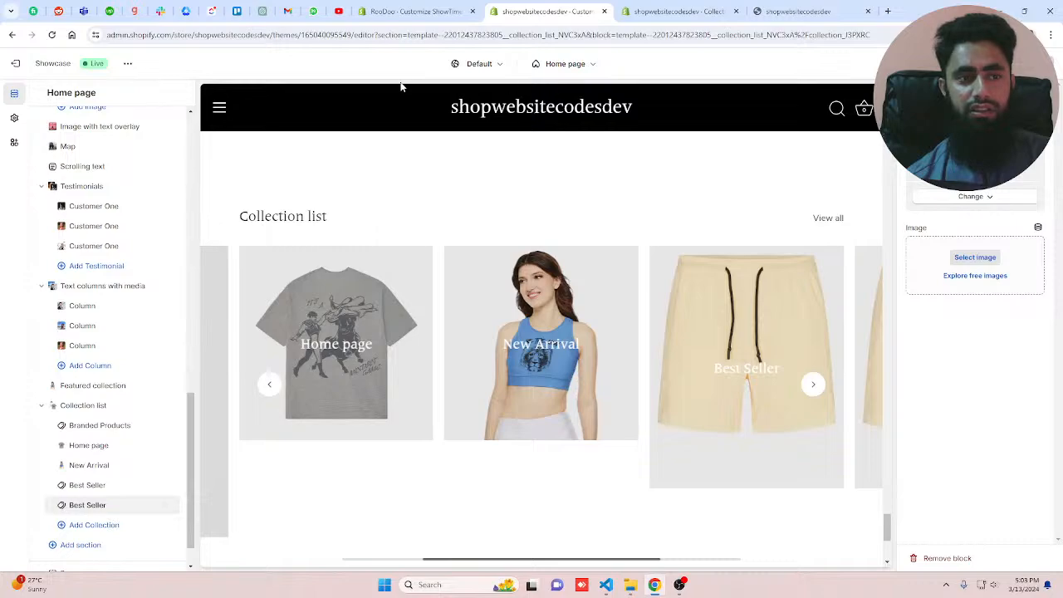
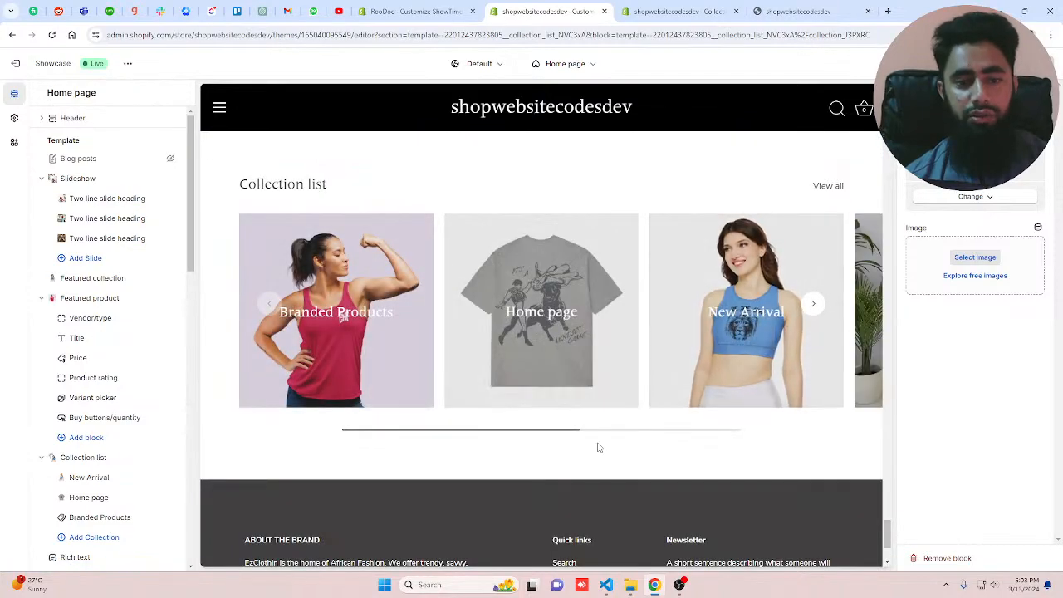
pyautogui.click(814, 304)
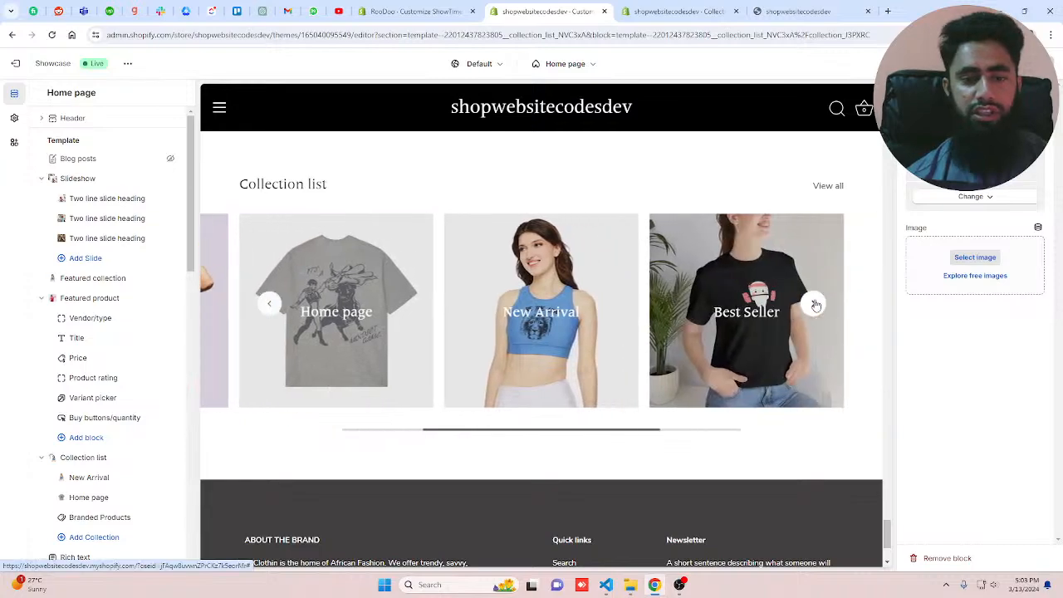
pyautogui.click(815, 305)
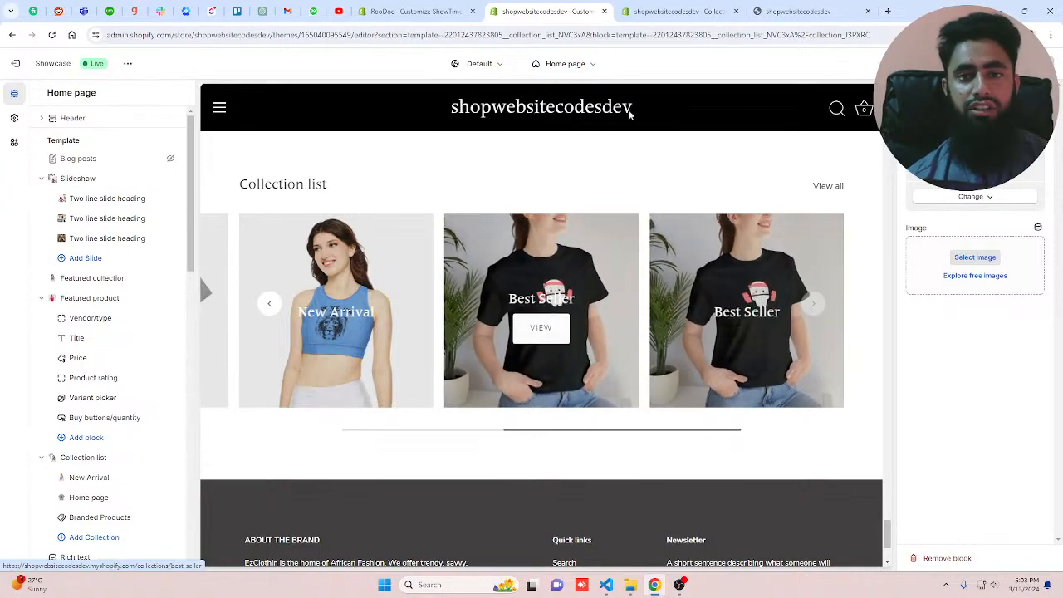
# - Remove New T Shirt from the Branded Products collection and reload the theme editor to review the Collection list and its first Best Seller block
pyautogui.click(677, 10)
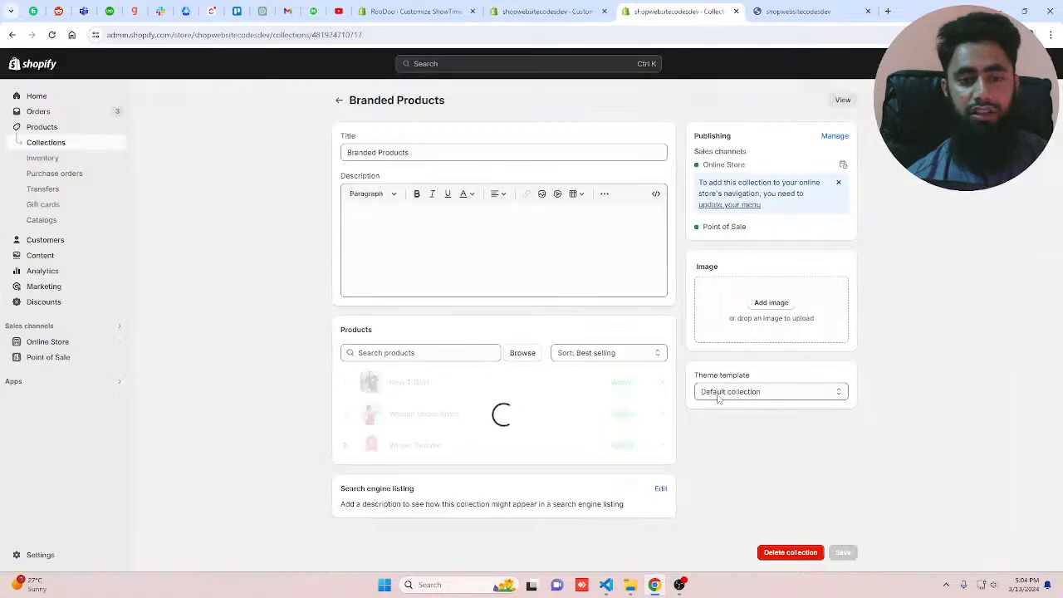
pyautogui.click(544, 12)
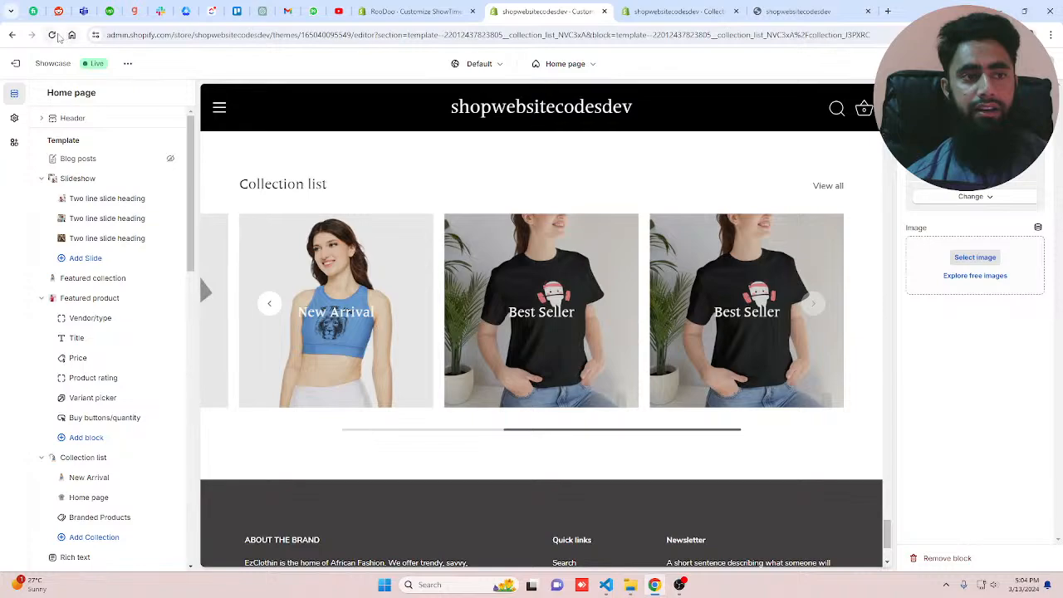
pyautogui.click(53, 35)
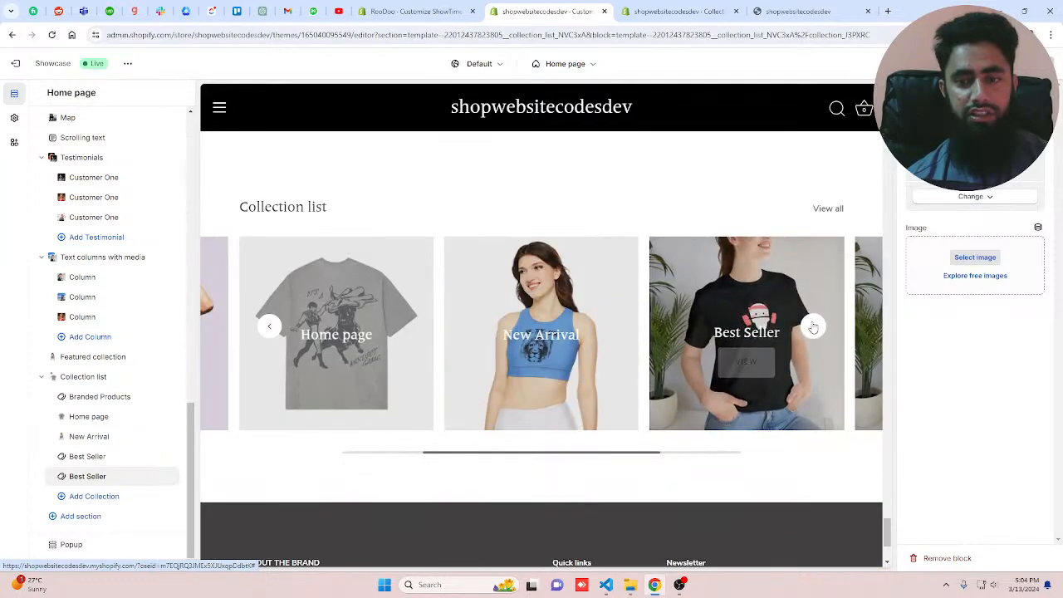
pyautogui.click(814, 327)
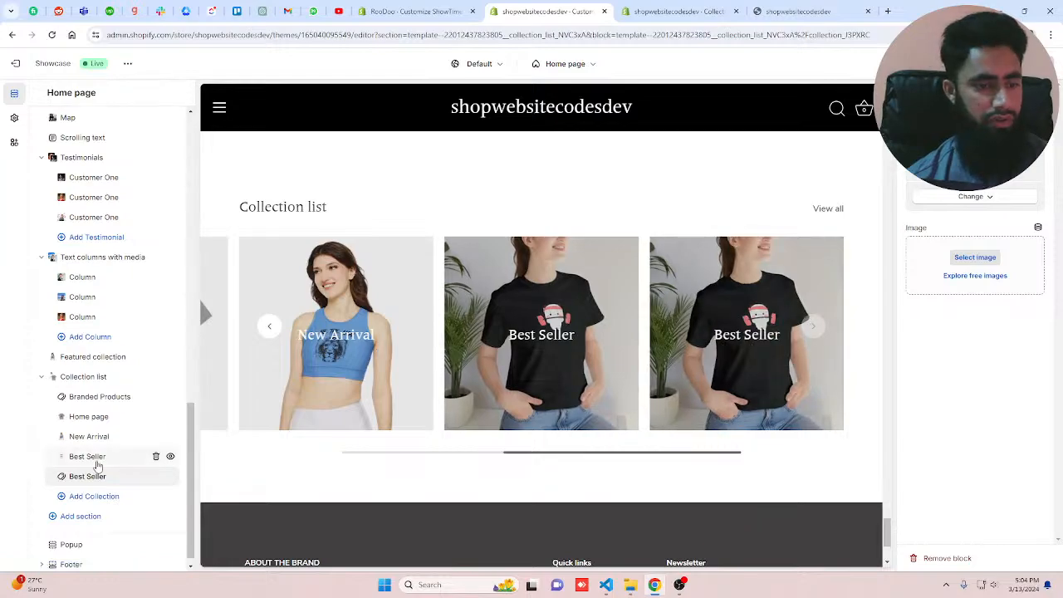
pyautogui.click(99, 459)
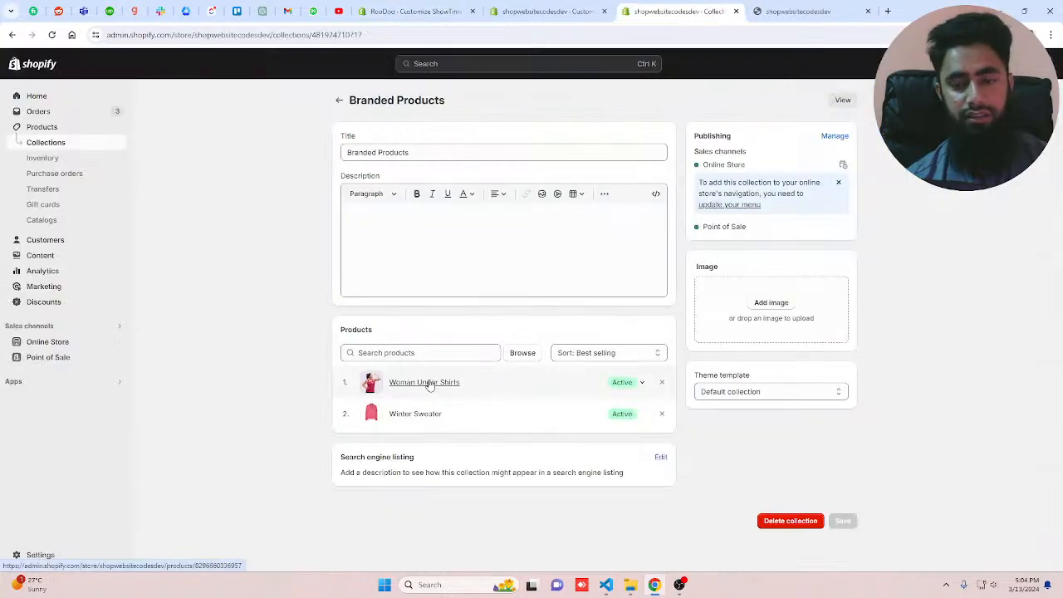
# - Reopen the Branded Products collection in the store admin and remove Woman Under Shirts from it
pyautogui.click(340, 107)
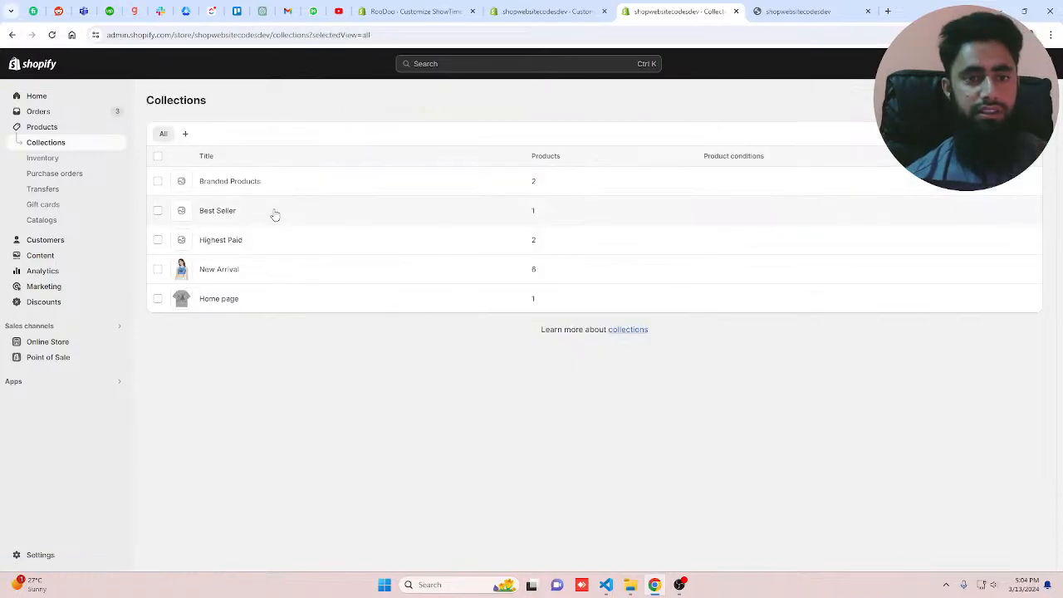
pyautogui.click(214, 190)
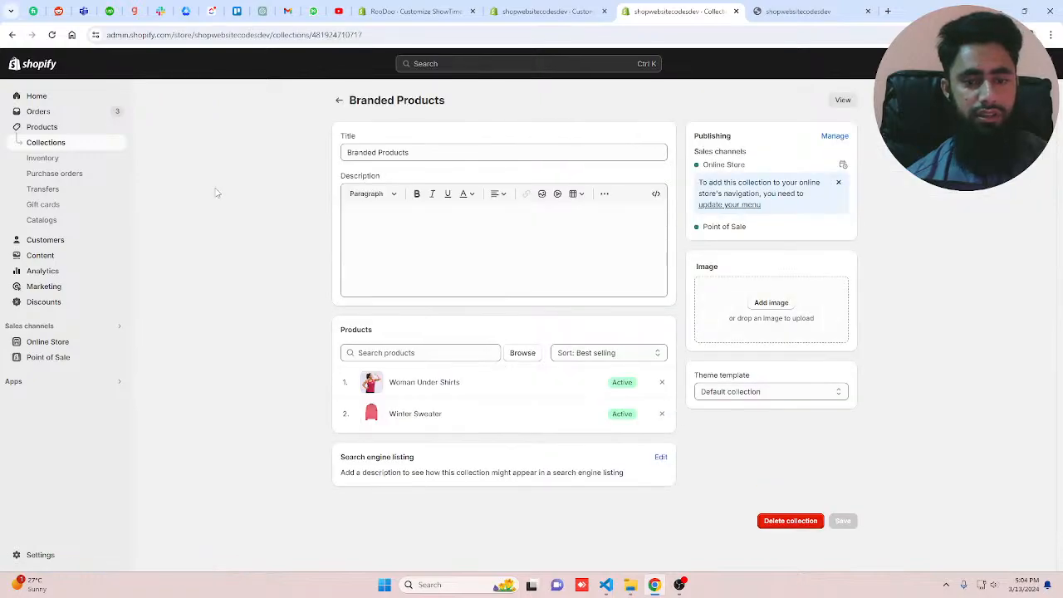
pyautogui.click(662, 382)
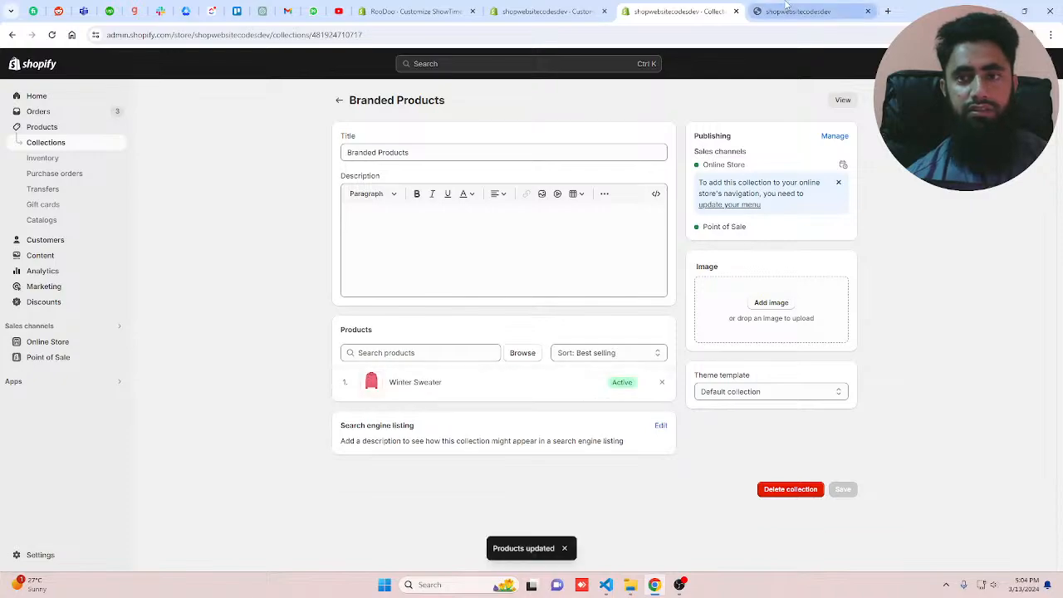
# - Review the Collection list carousel in the Showcase theme editor, and switch to the RooDoo store's theme editor
pyautogui.click(548, 11)
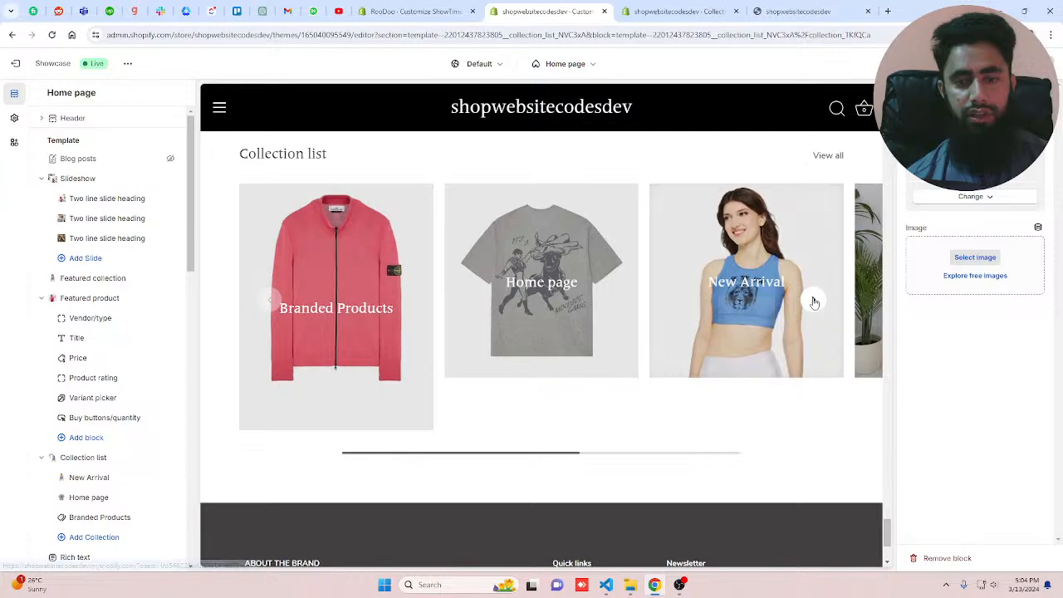
pyautogui.click(815, 303)
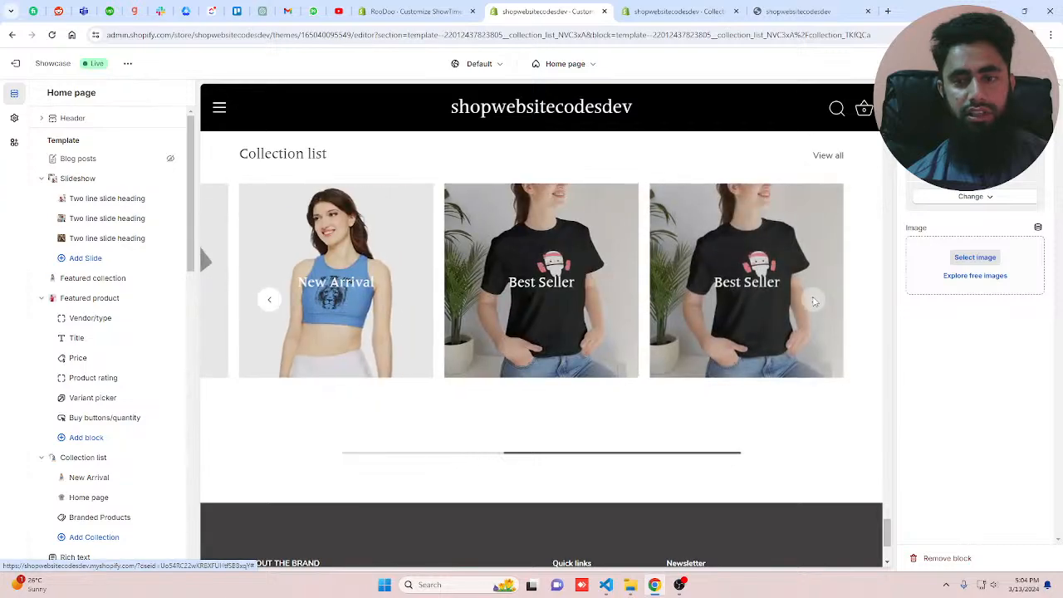
pyautogui.moveTo(710, 303)
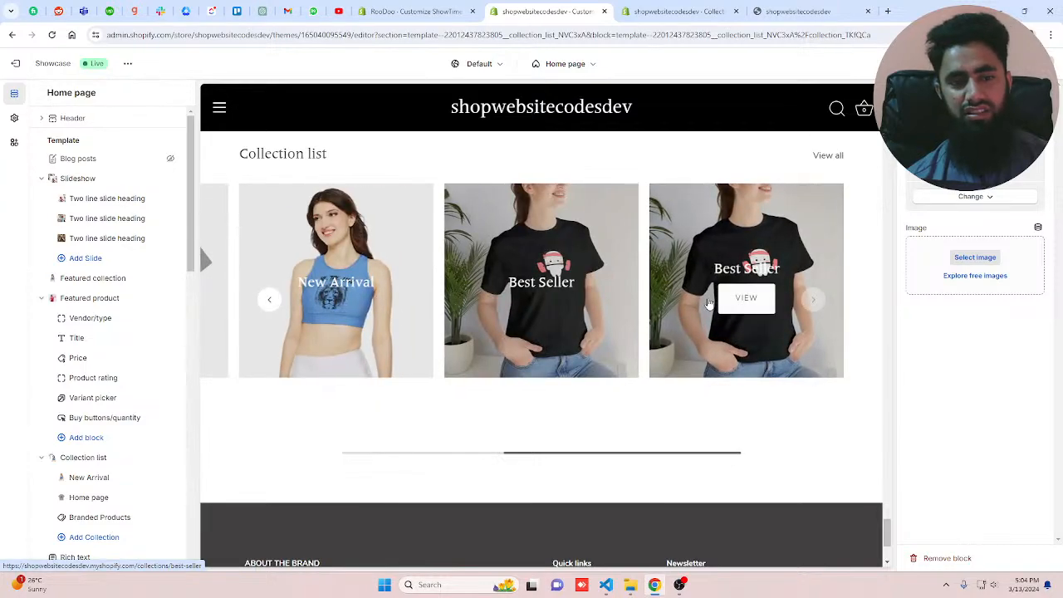
pyautogui.click(428, 12)
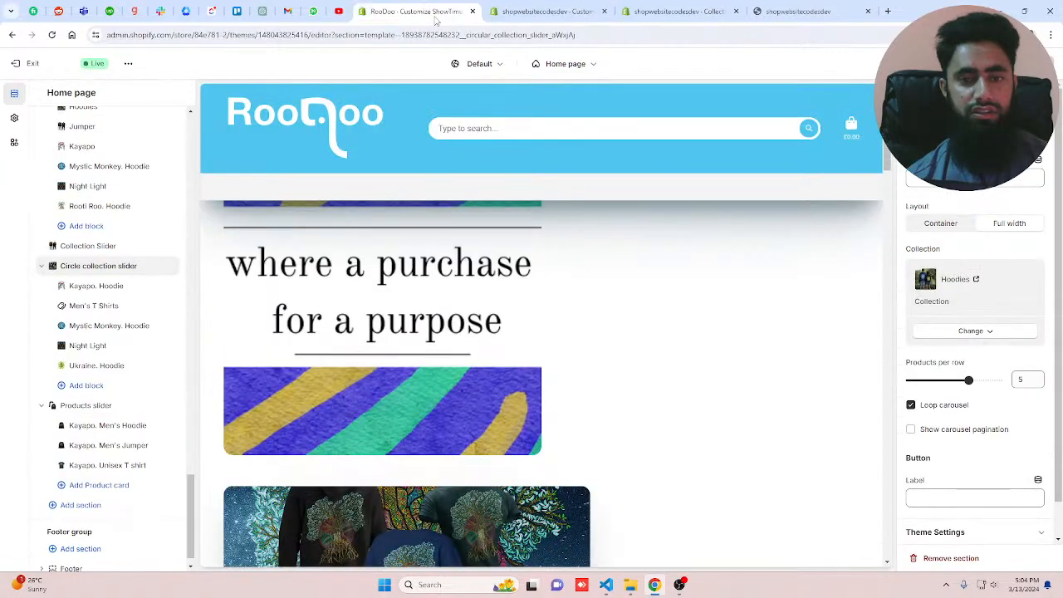
# - Return to the Showcase theme editor and remove the duplicate Best Seller block from the last Collection list section
pyautogui.click(546, 12)
pyautogui.moveTo(693, 284)
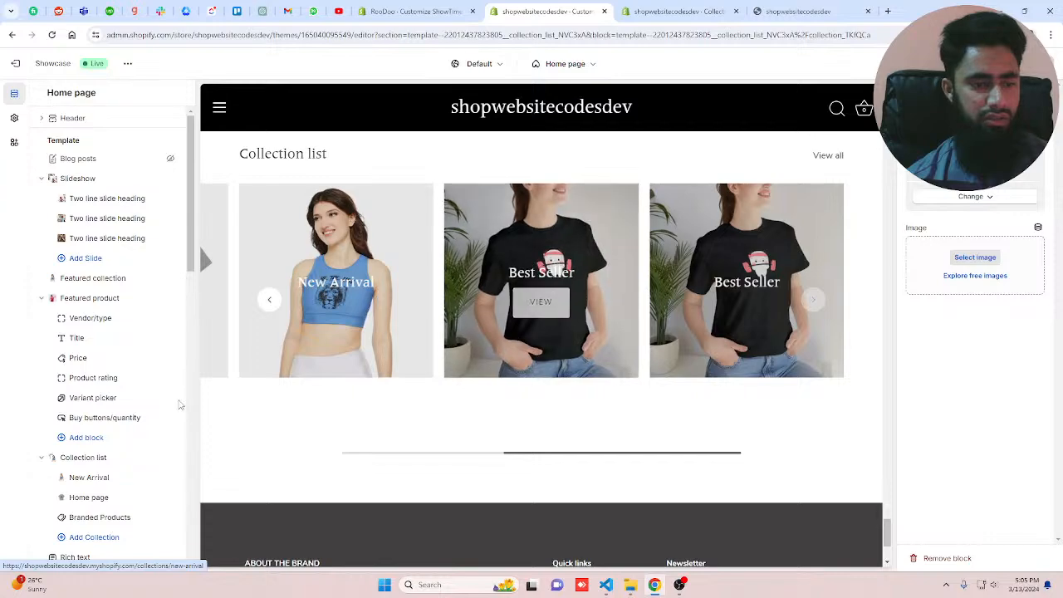
pyautogui.scroll(-5, 180, 405)
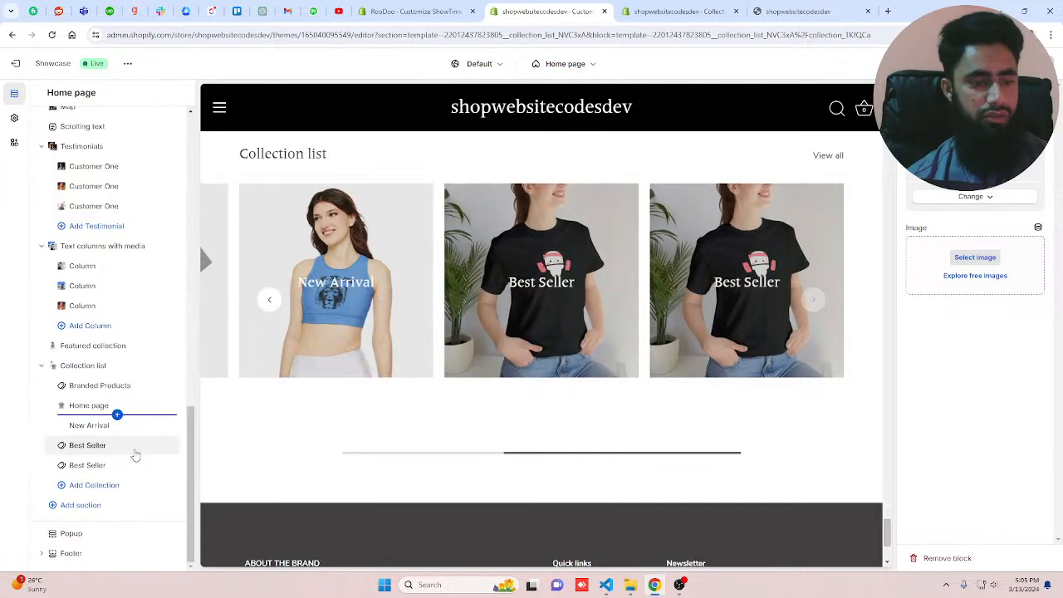
pyautogui.click(152, 466)
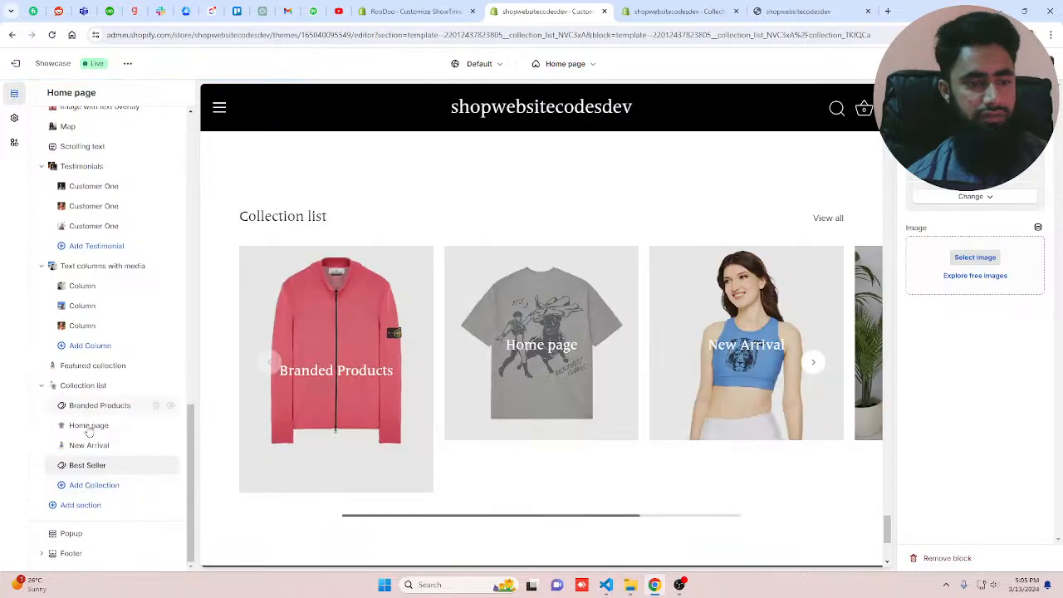
# - Add a Highest Paid collection block to the last Collection list section and browse the carousel preview
pyautogui.click(84, 485)
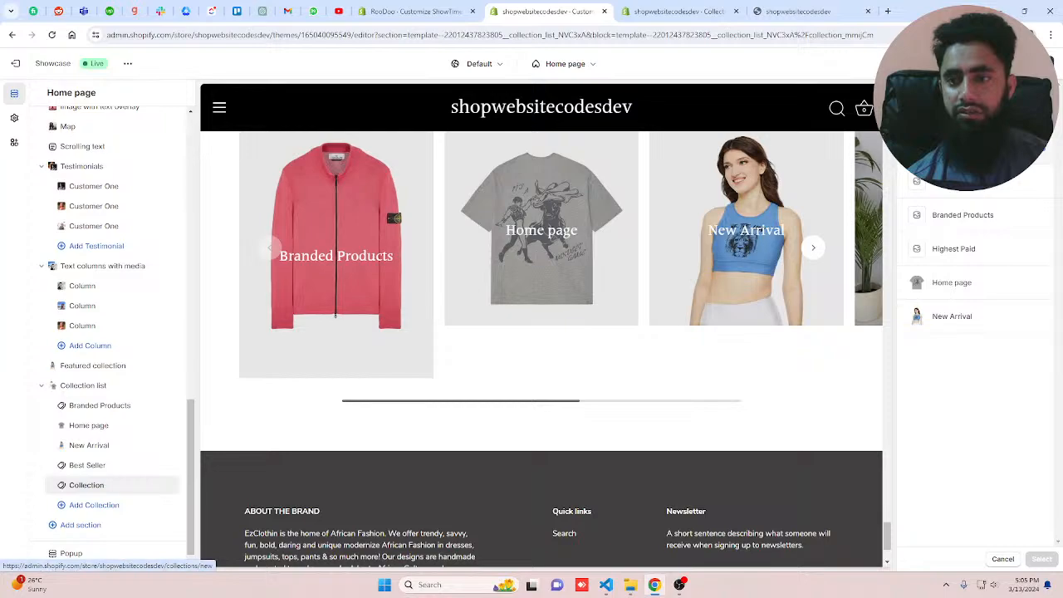
pyautogui.click(961, 252)
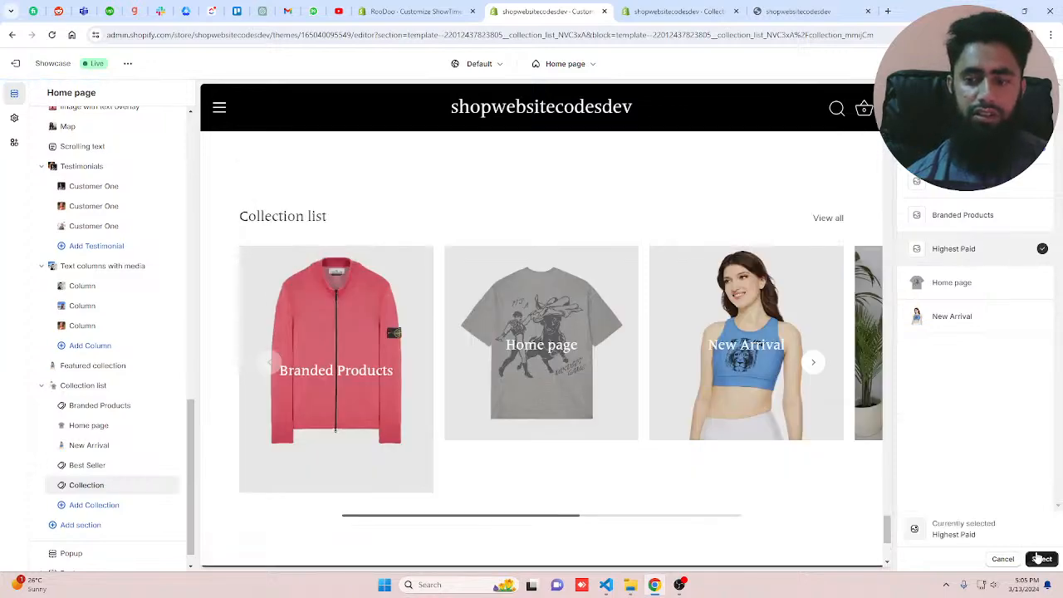
pyautogui.click(1041, 559)
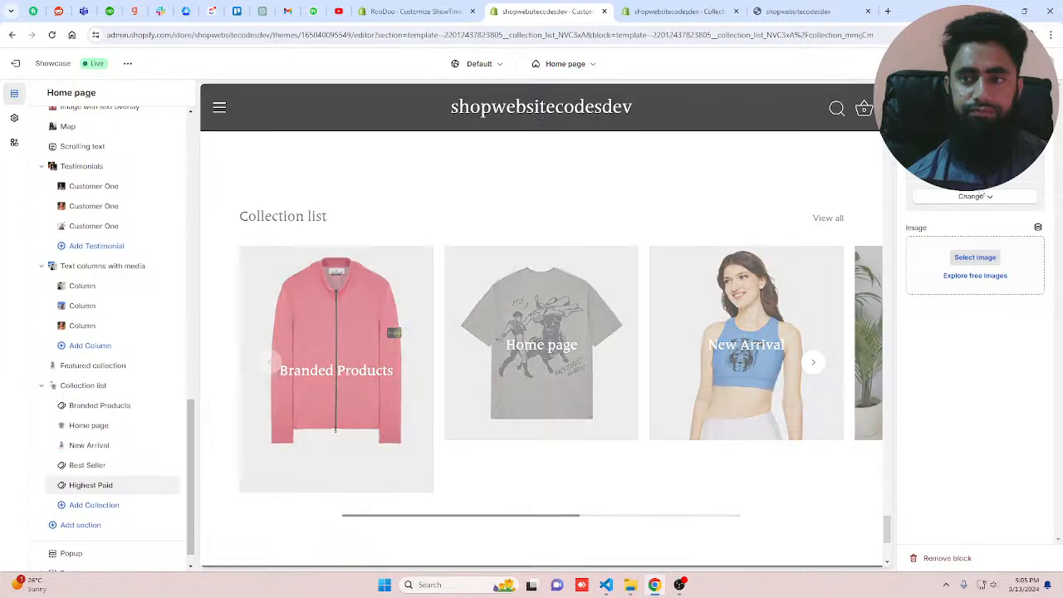
pyautogui.click(814, 364)
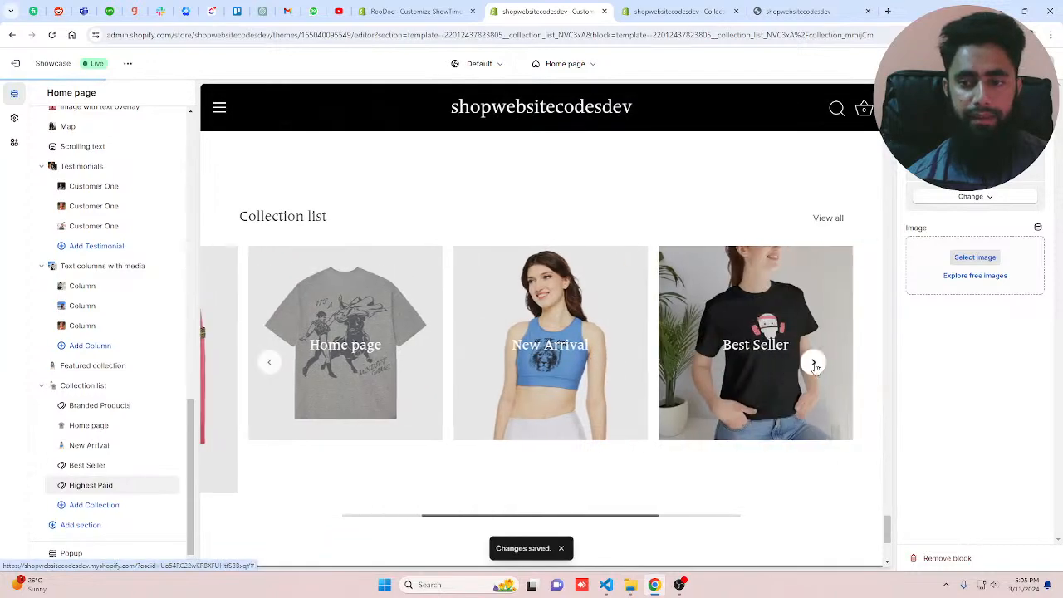
pyautogui.click(814, 365)
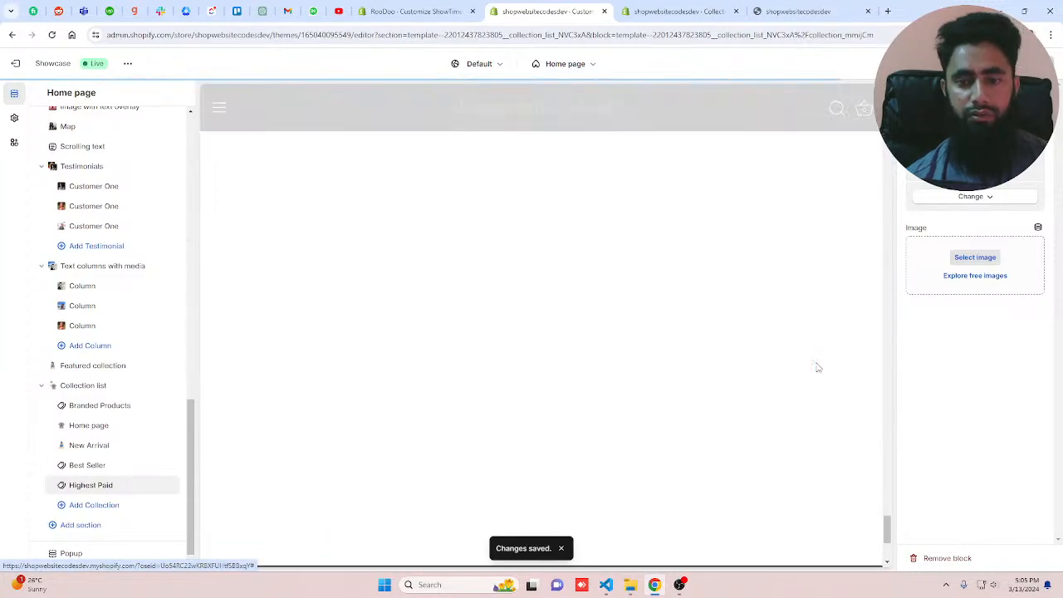
# - Switch to the store admin and remove Winter Sweater from the Branded Products collection
pyautogui.click(663, 7)
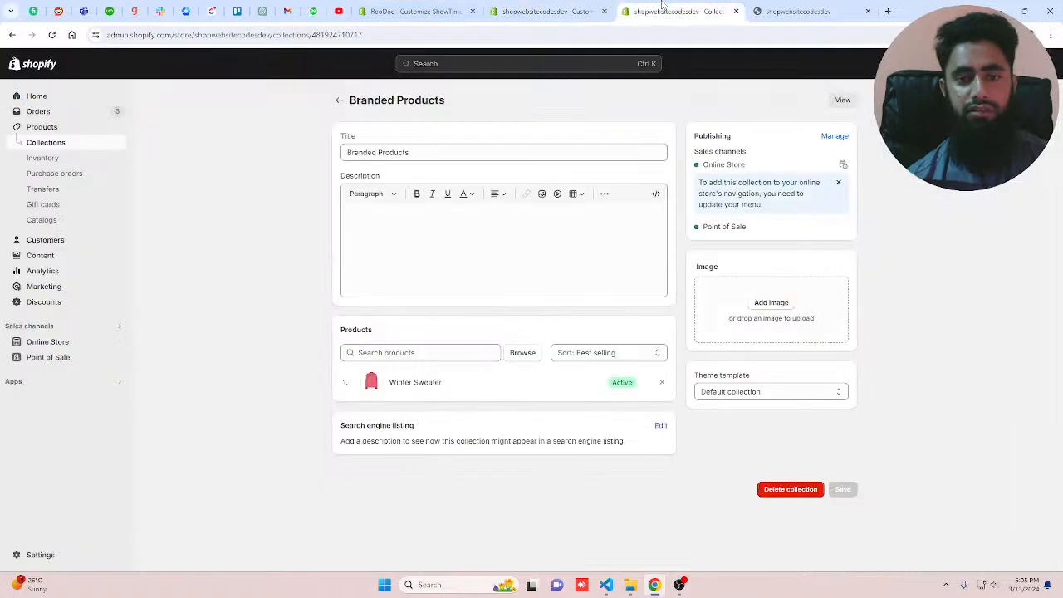
pyautogui.click(662, 382)
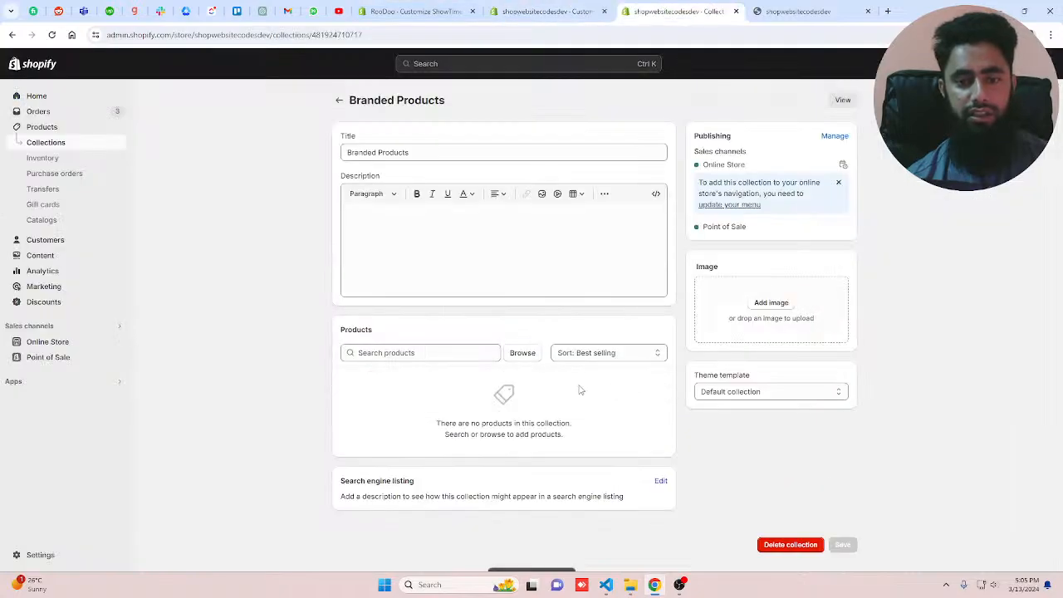
# - Try to replace Winter Sweater with Woman Under Shirts in the product selection of the Branded Products collection
pyautogui.click(522, 352)
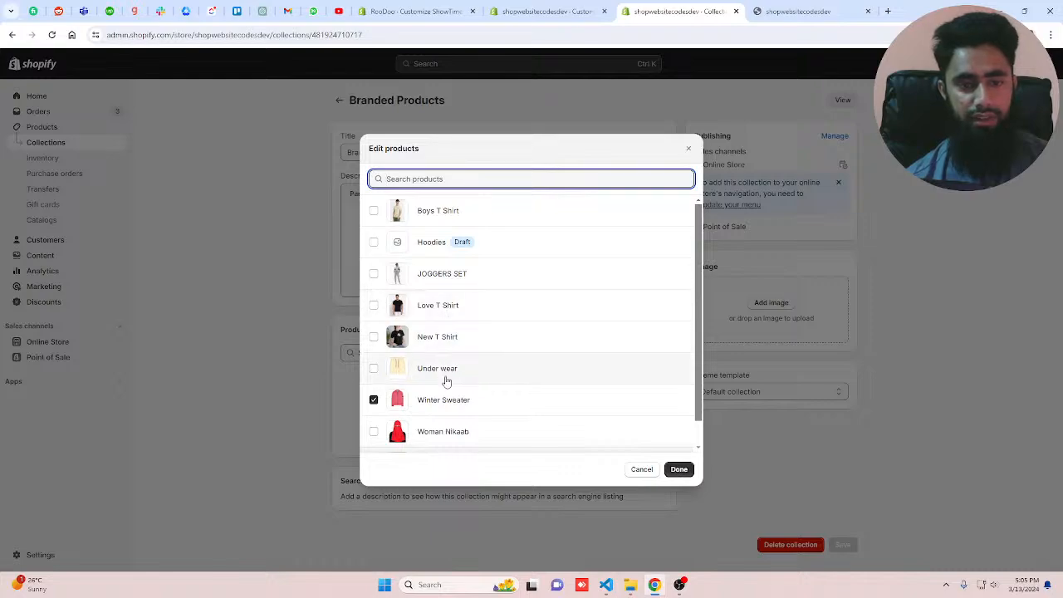
pyautogui.scroll(-1, 448, 398)
pyautogui.click(456, 440)
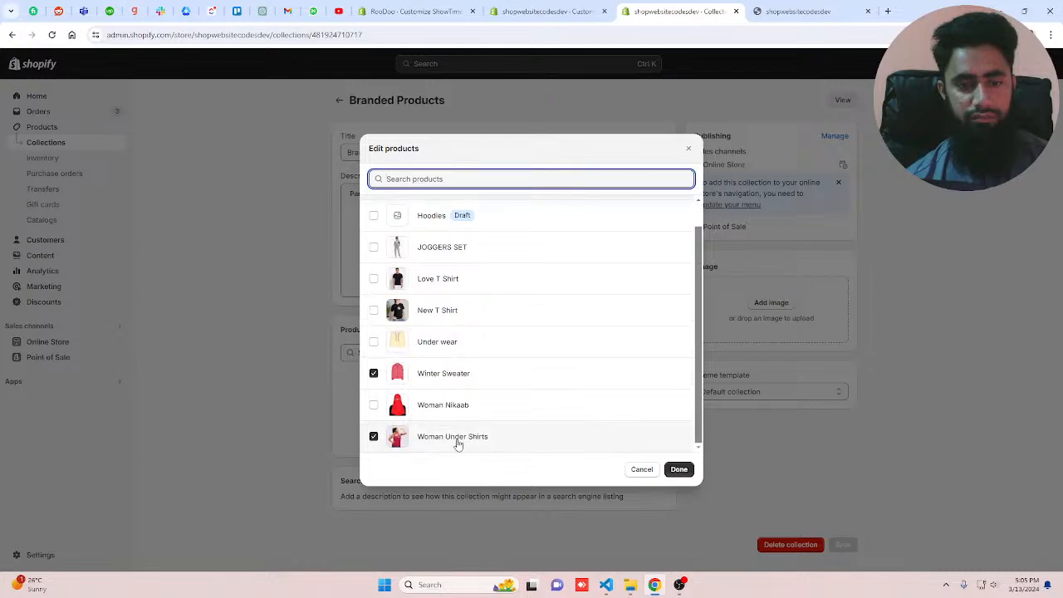
pyautogui.click(451, 374)
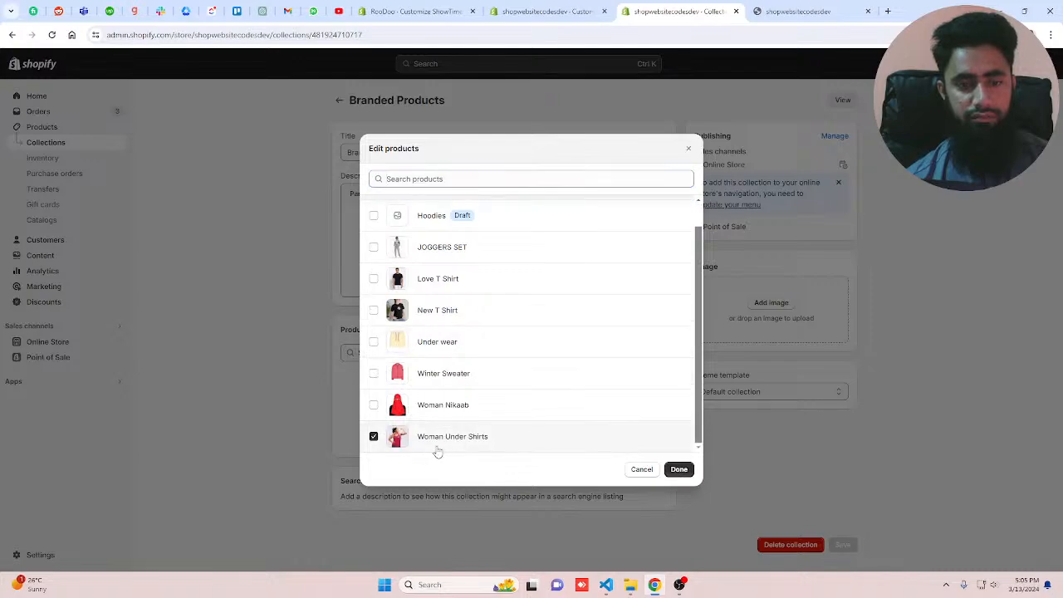
pyautogui.click(678, 470)
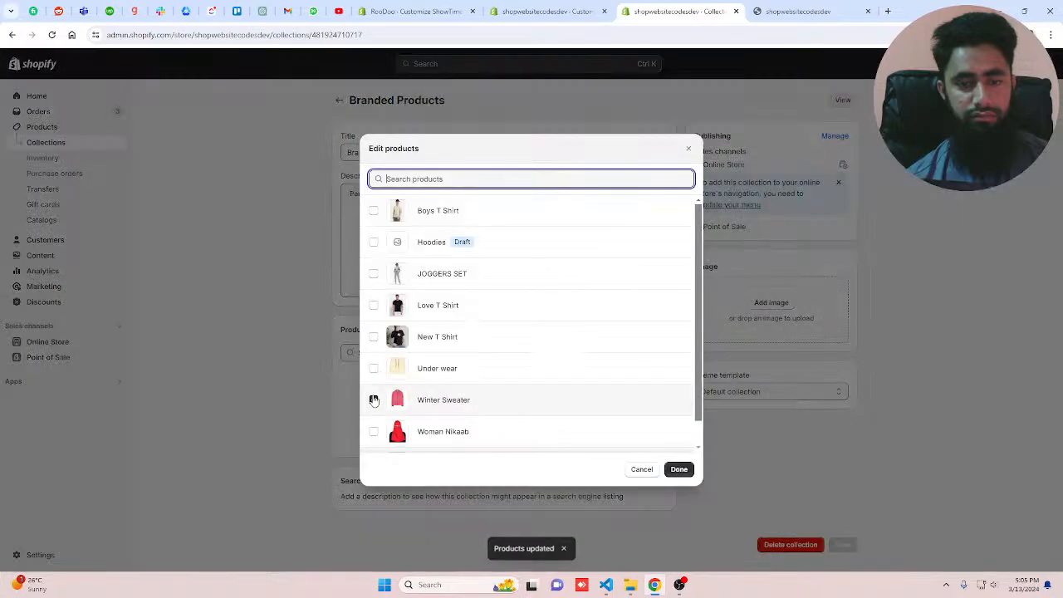
pyautogui.click(374, 400)
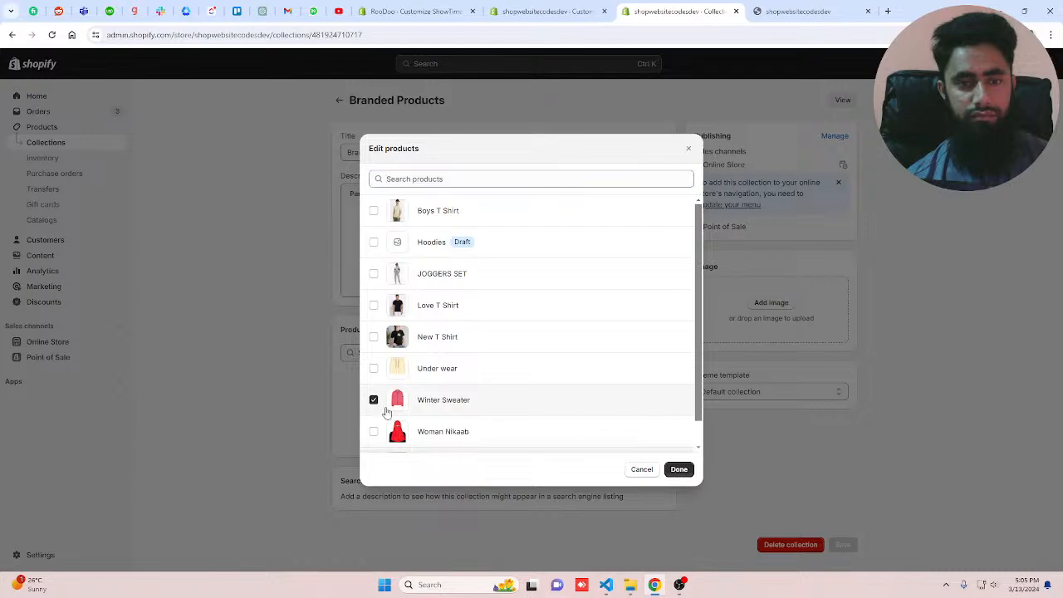
pyautogui.click(679, 470)
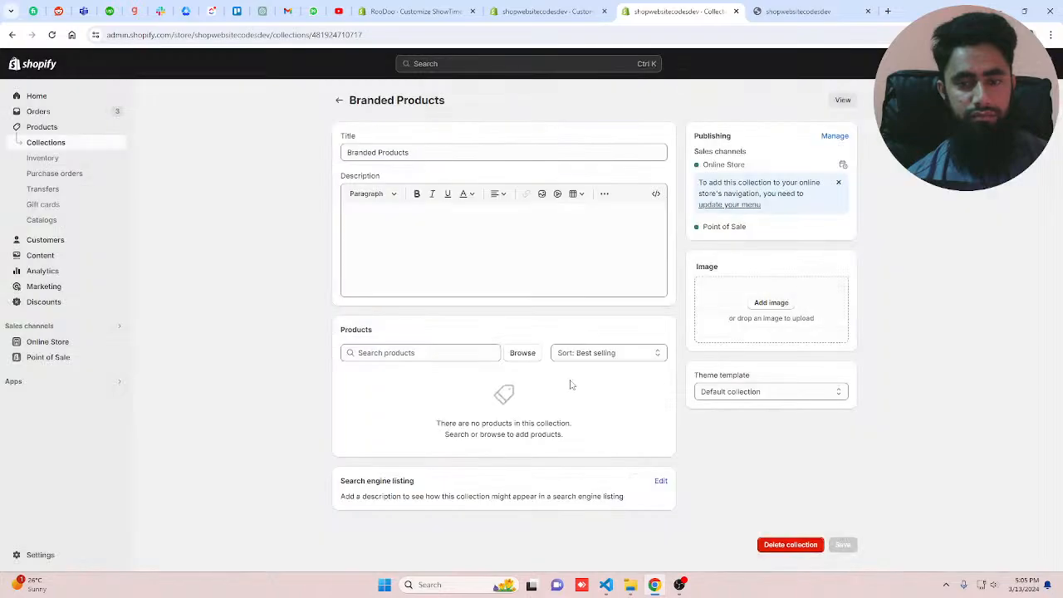
pyautogui.click(523, 353)
pyautogui.click(477, 404)
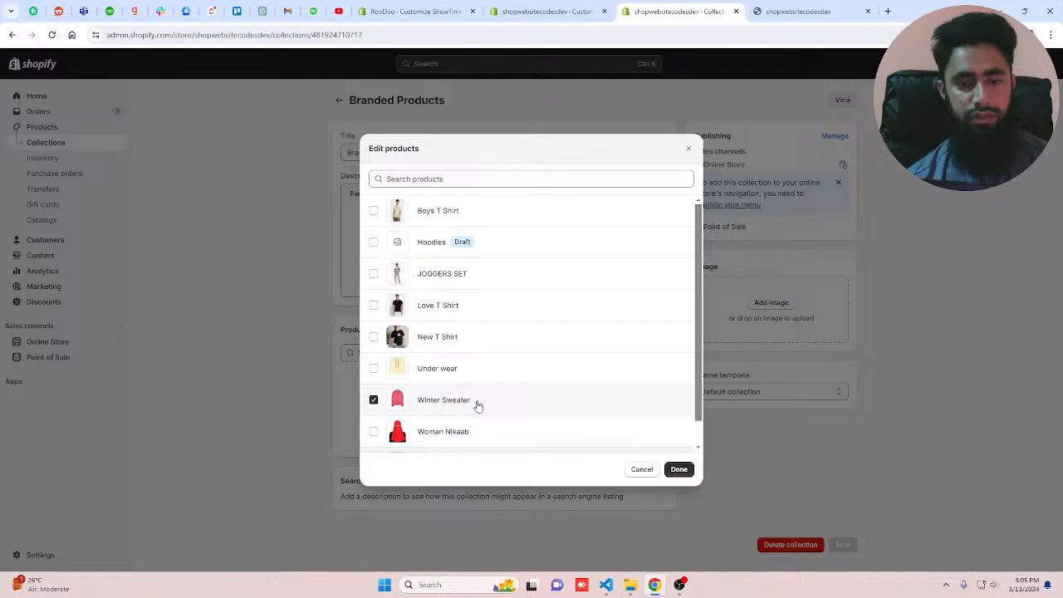
pyautogui.click(752, 418)
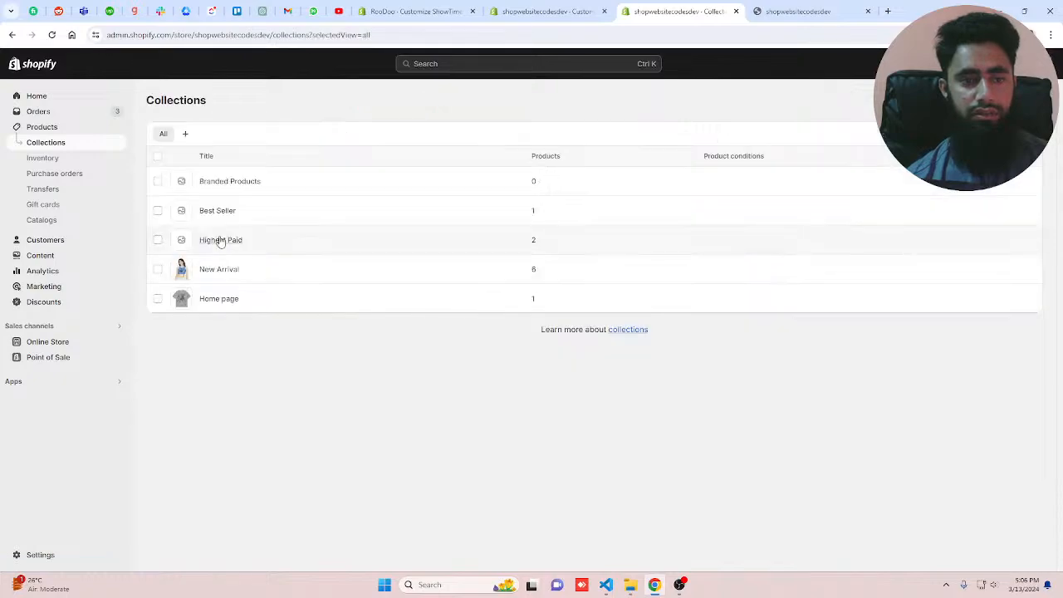
# - Check which products the Highest Paid and Best Seller collections contain
pyautogui.click(220, 241)
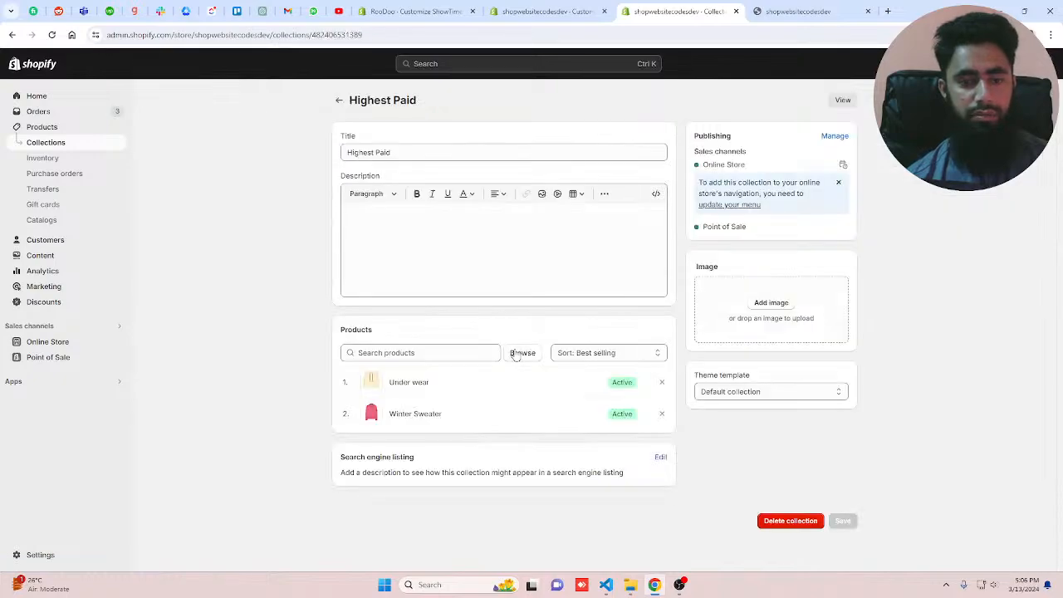
pyautogui.click(339, 101)
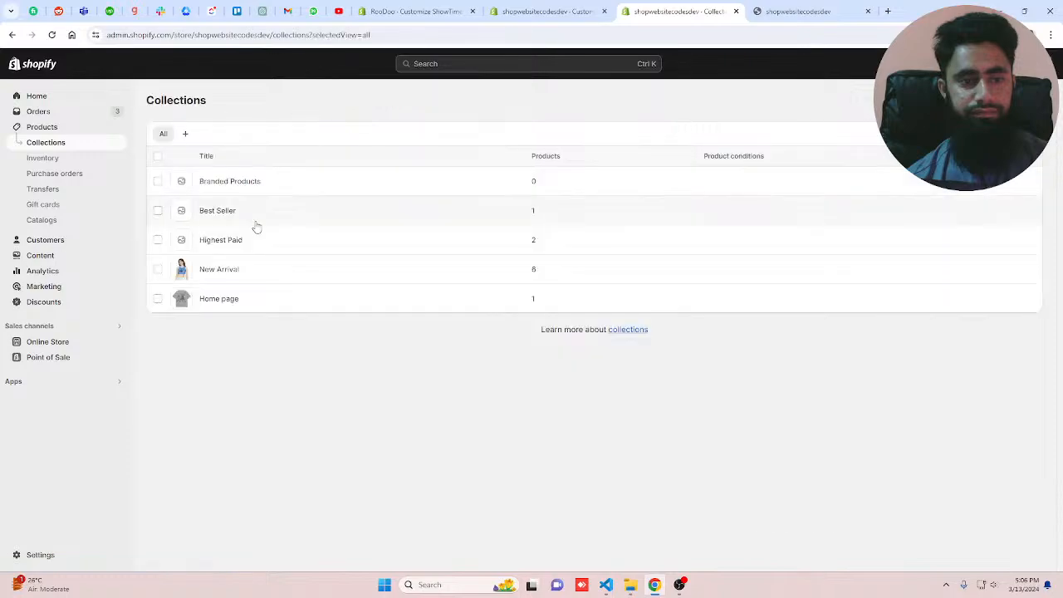
pyautogui.click(256, 219)
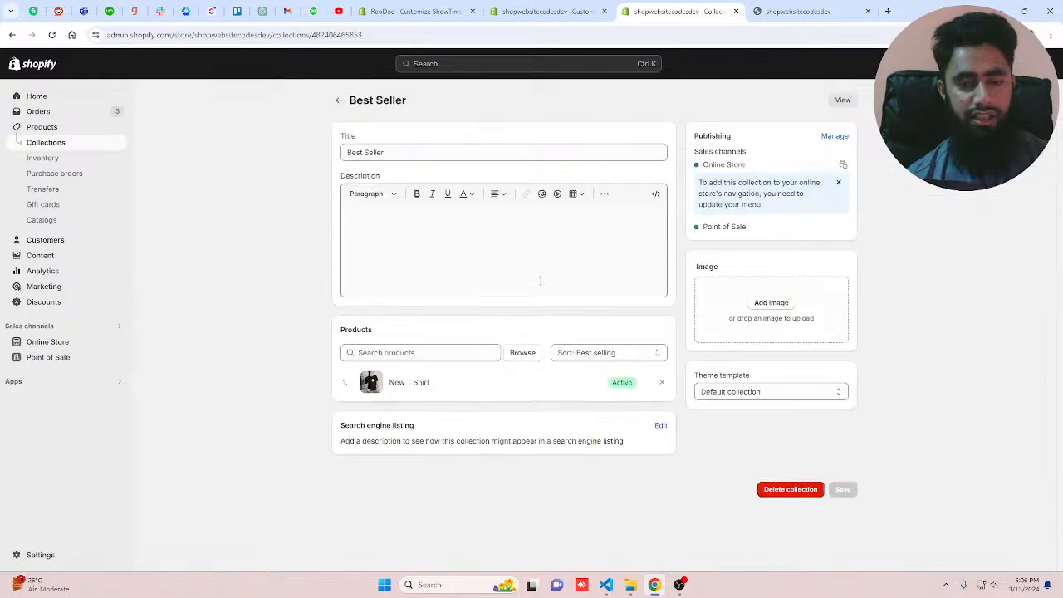
pyautogui.click(339, 100)
# - Reopen the Branded Products collection and add Woman Under Shirts to it
pyautogui.click(222, 183)
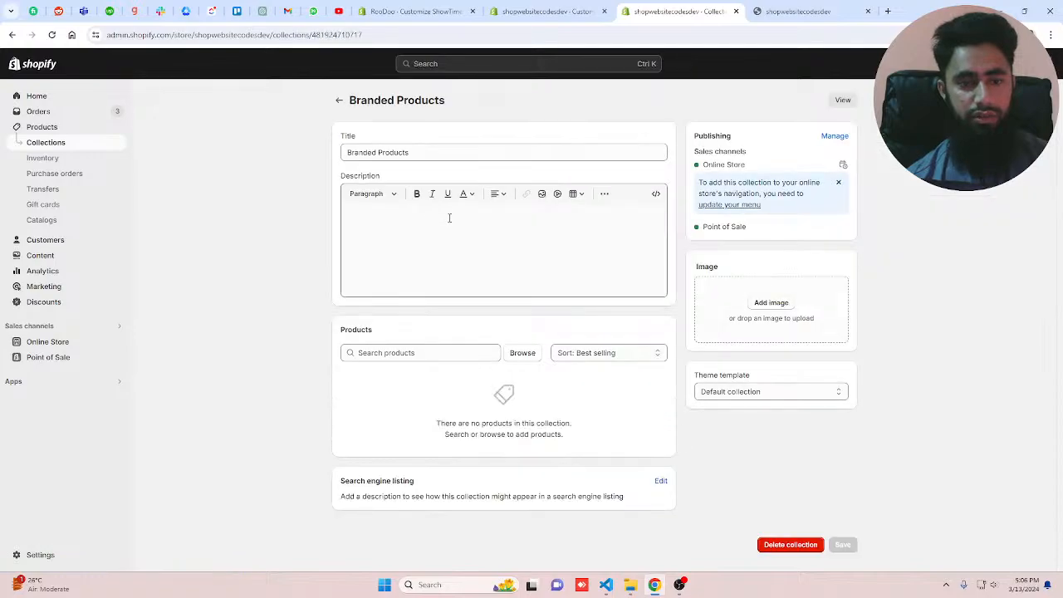
pyautogui.click(455, 352)
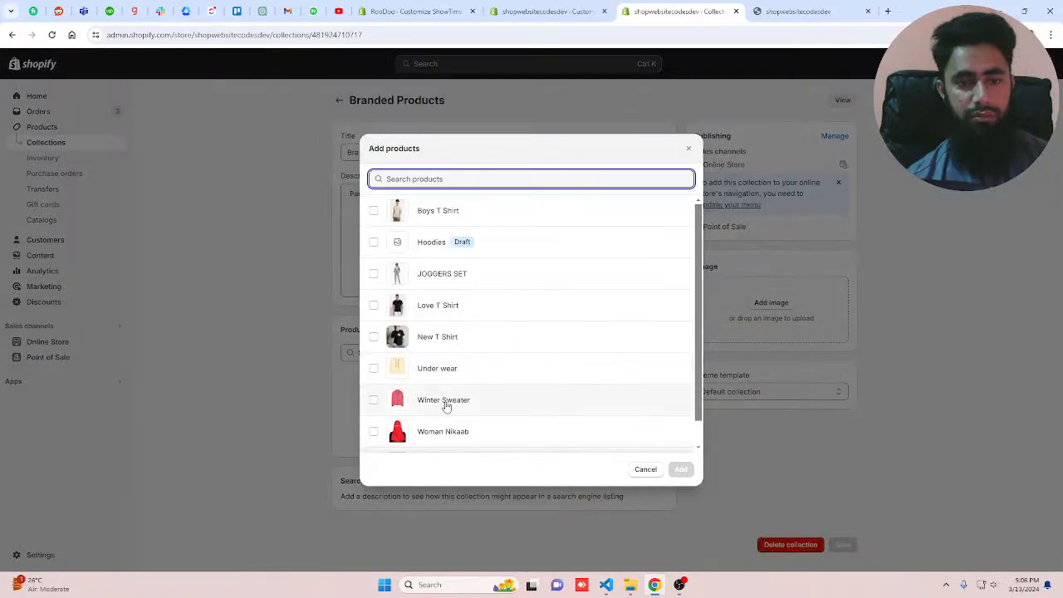
pyautogui.scroll(-1, 446, 406)
pyautogui.click(427, 438)
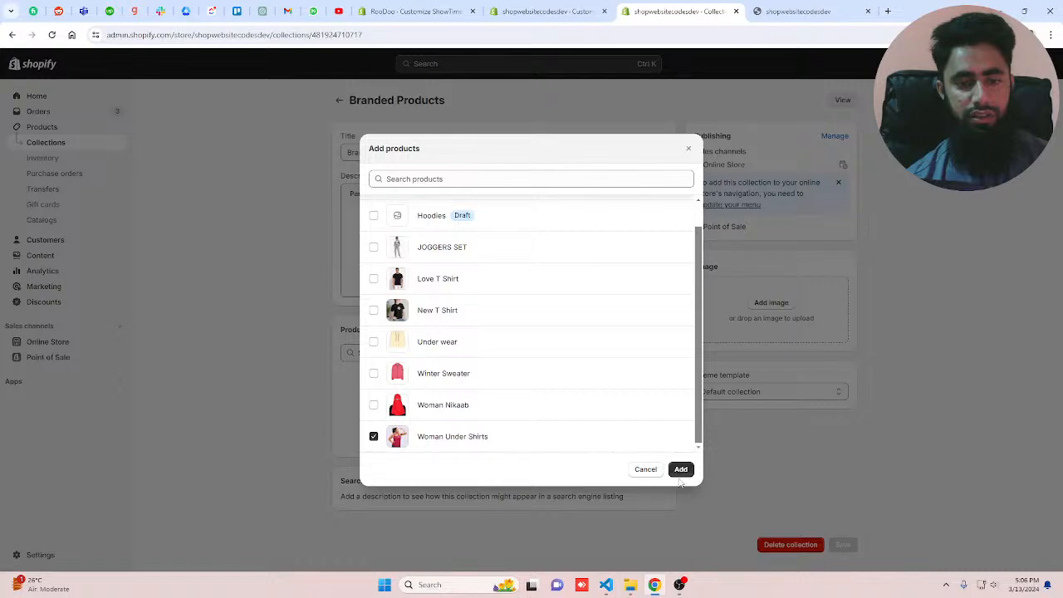
pyautogui.click(680, 470)
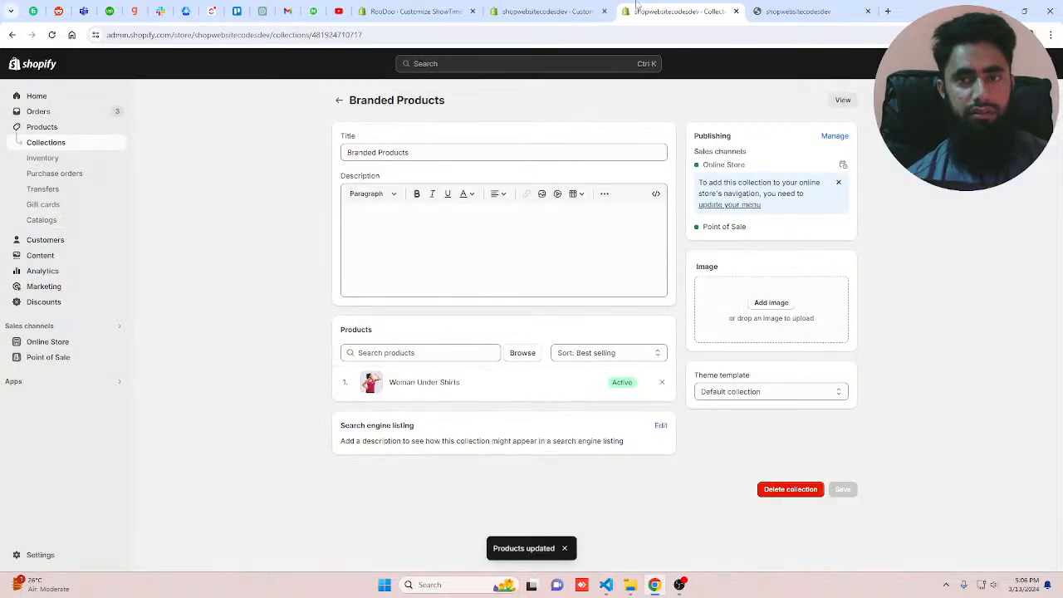
# - Reload the Showcase theme editor and review the Collection list carousel and the upper Collection list section on the home page
pyautogui.click(549, 11)
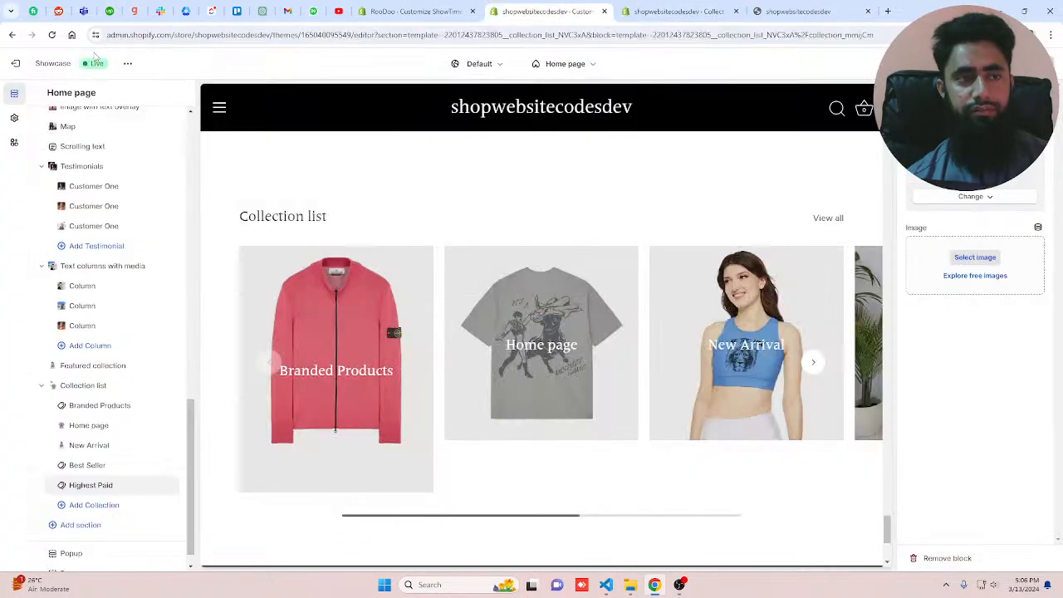
pyautogui.click(52, 36)
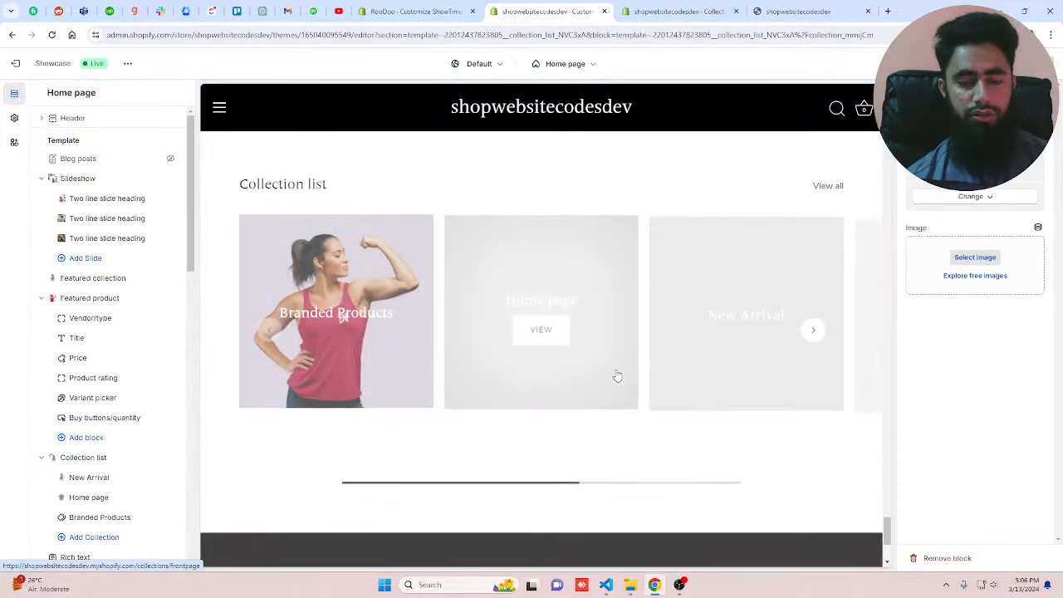
pyautogui.click(814, 330)
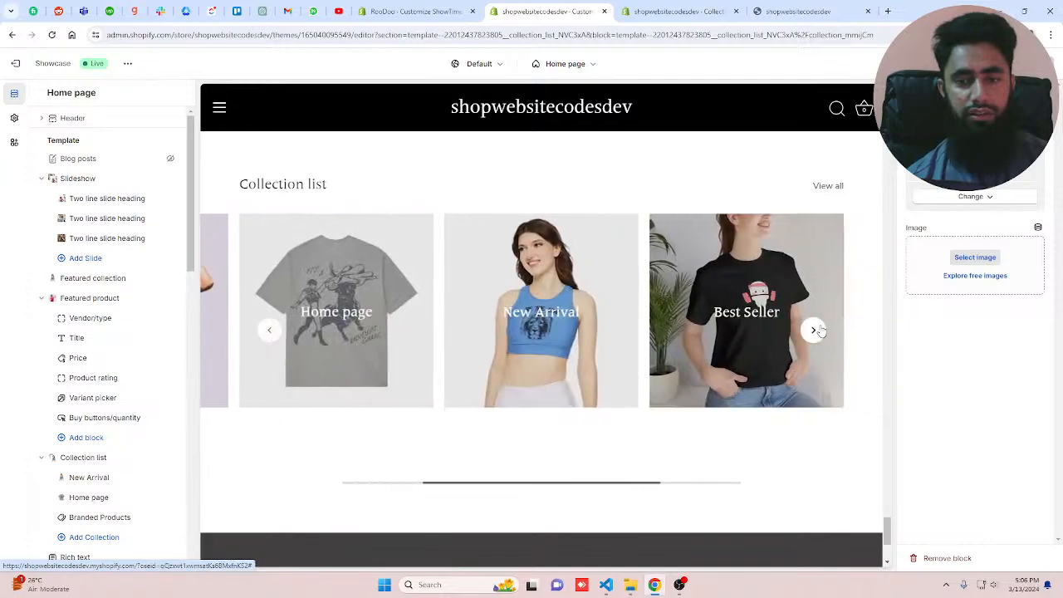
pyautogui.click(814, 330)
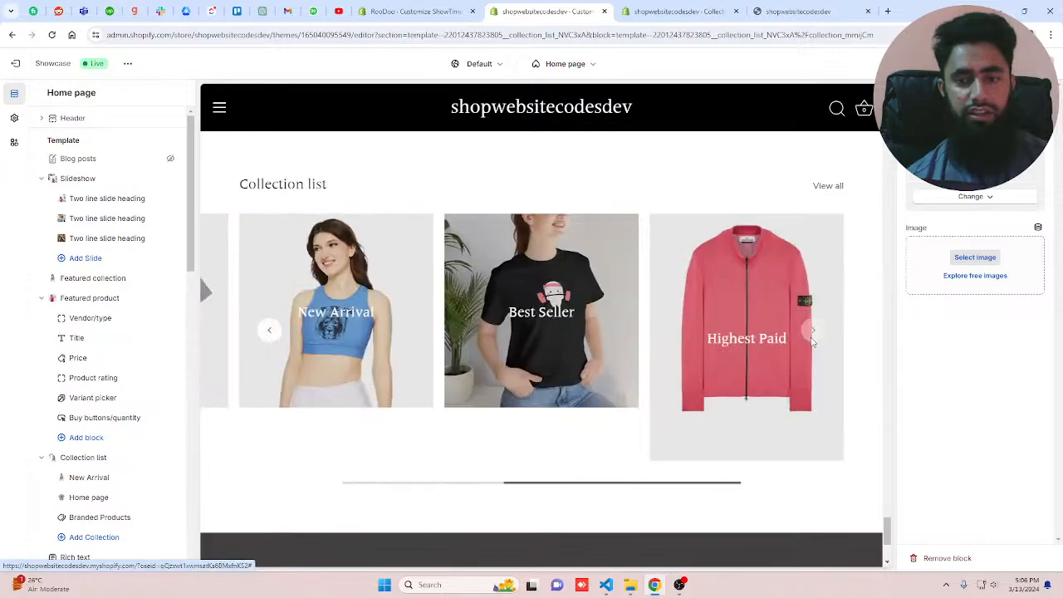
pyautogui.click(270, 330)
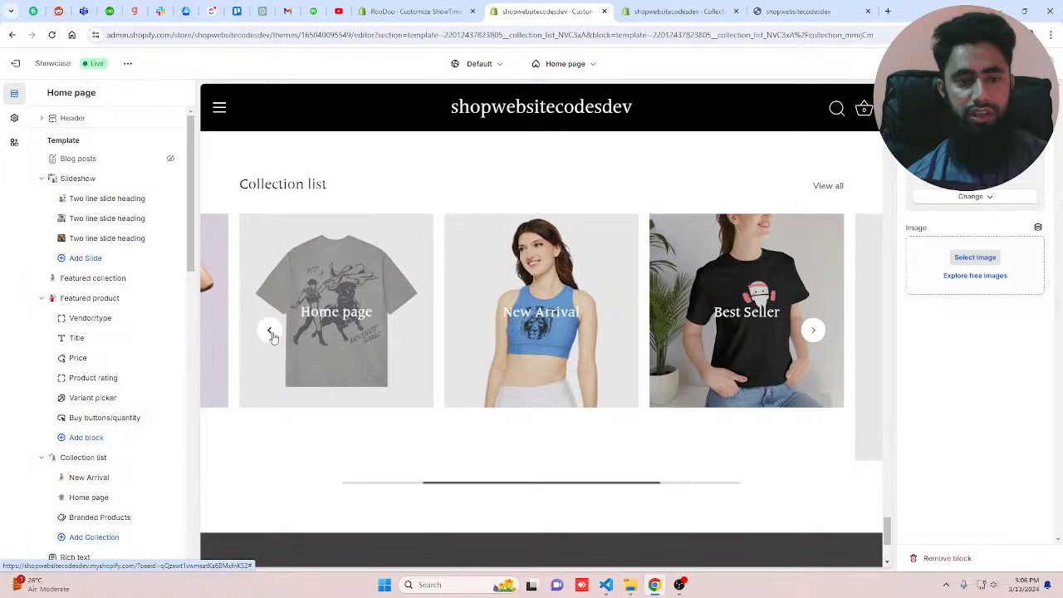
pyautogui.click(271, 332)
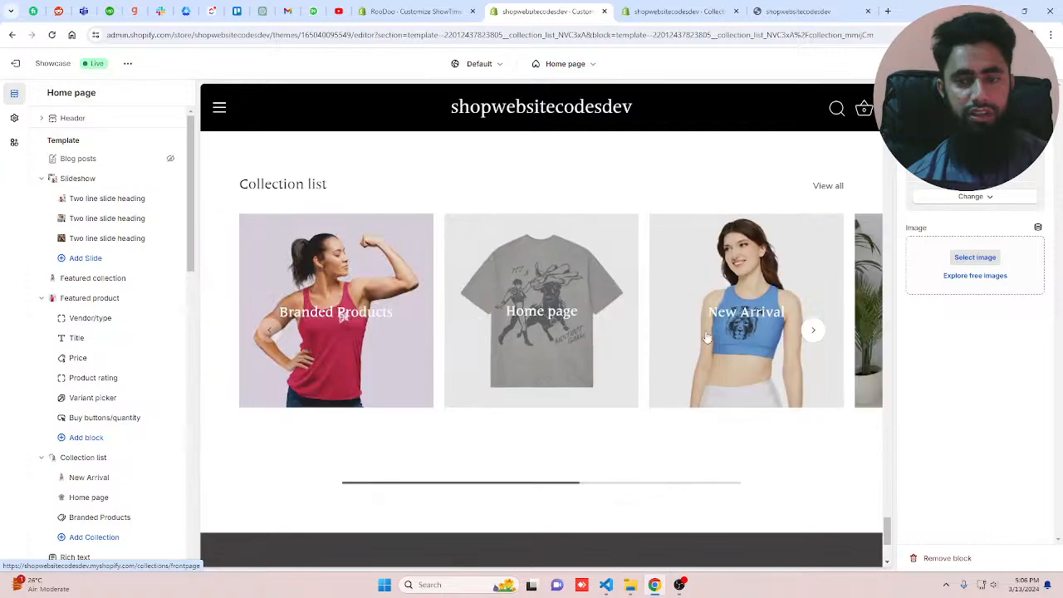
pyautogui.click(813, 331)
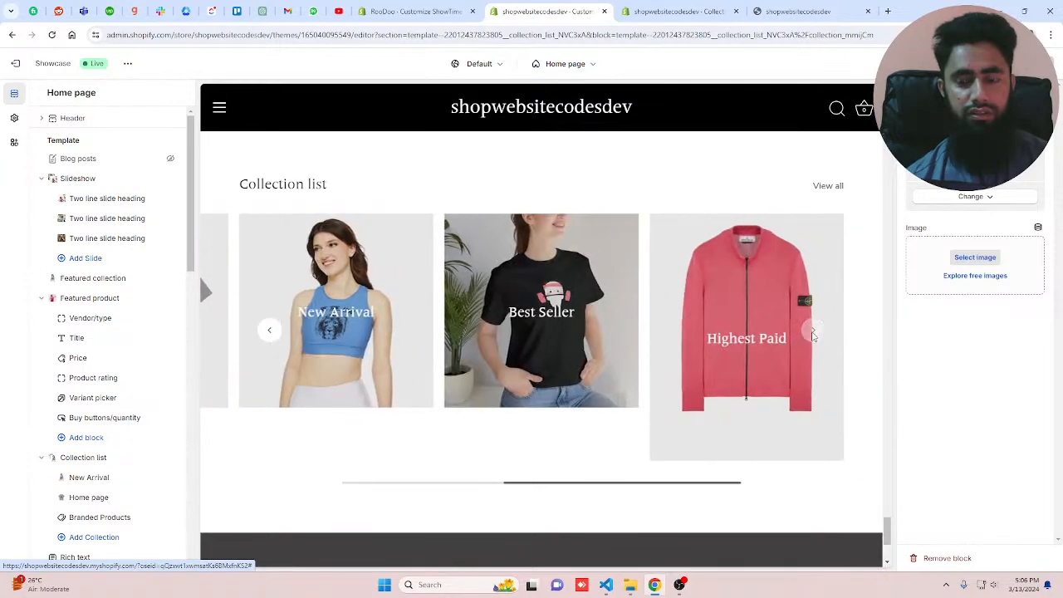
pyautogui.moveTo(763, 360)
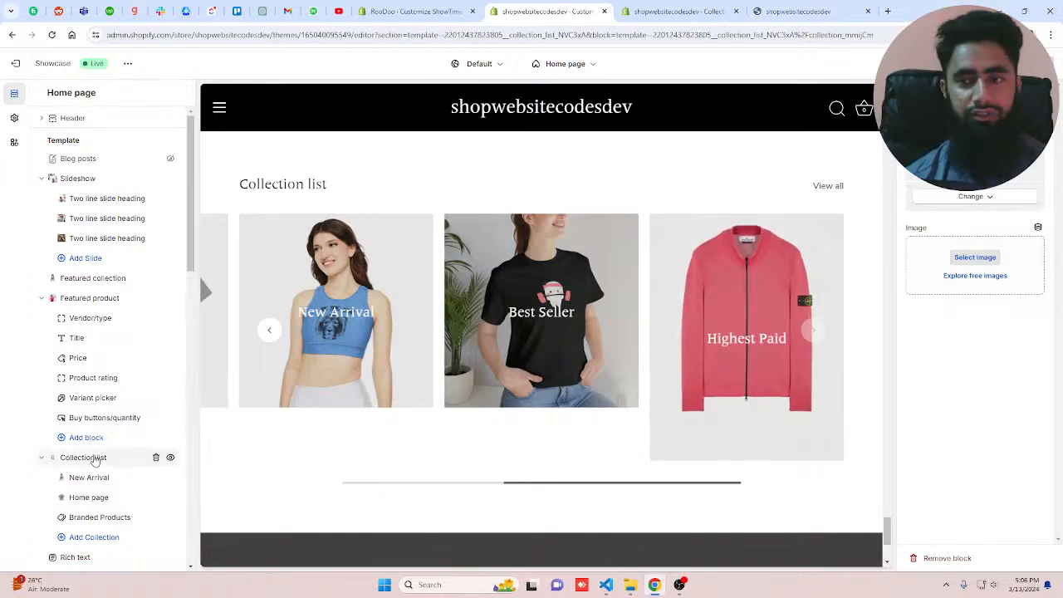
pyautogui.click(94, 461)
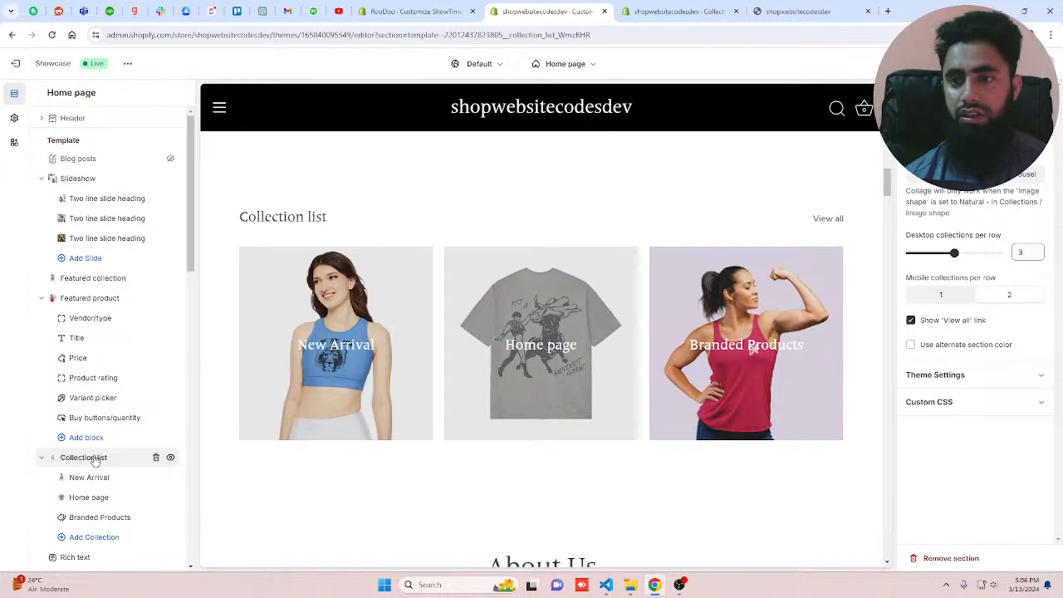
pyautogui.moveTo(658, 371)
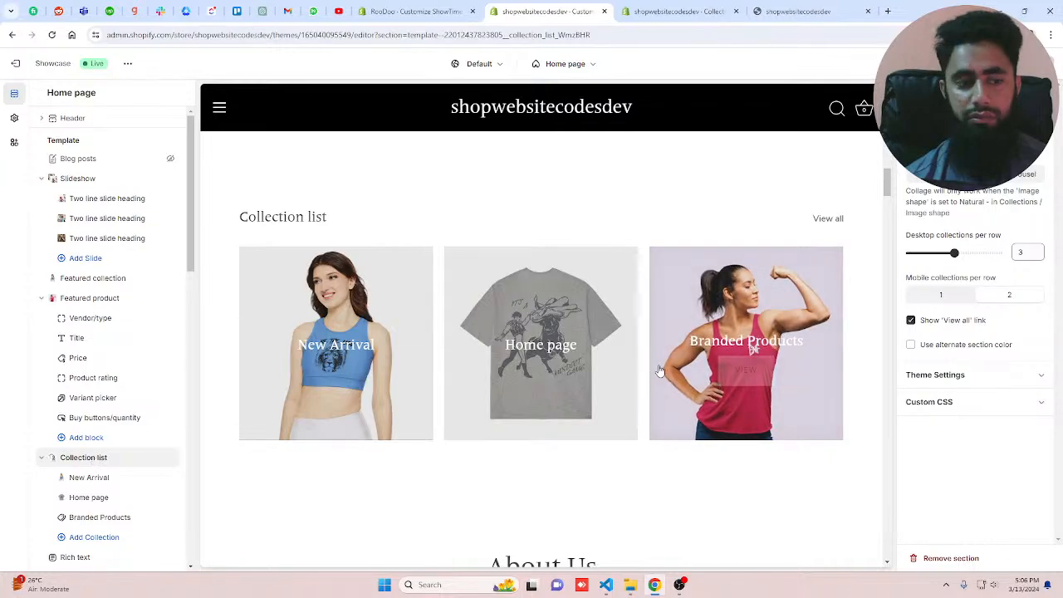
# - Select the lower Collection list section in the home page's section tree and page through its carousel from Branded Products to Highest Paid
pyautogui.scroll(-10, 133, 457)
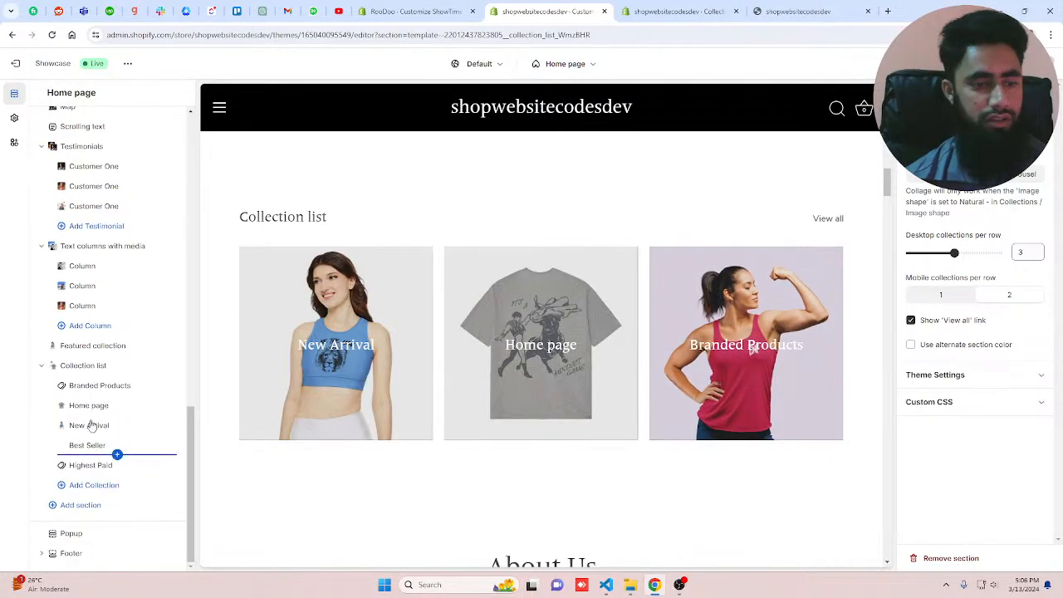
pyautogui.moveTo(83, 371)
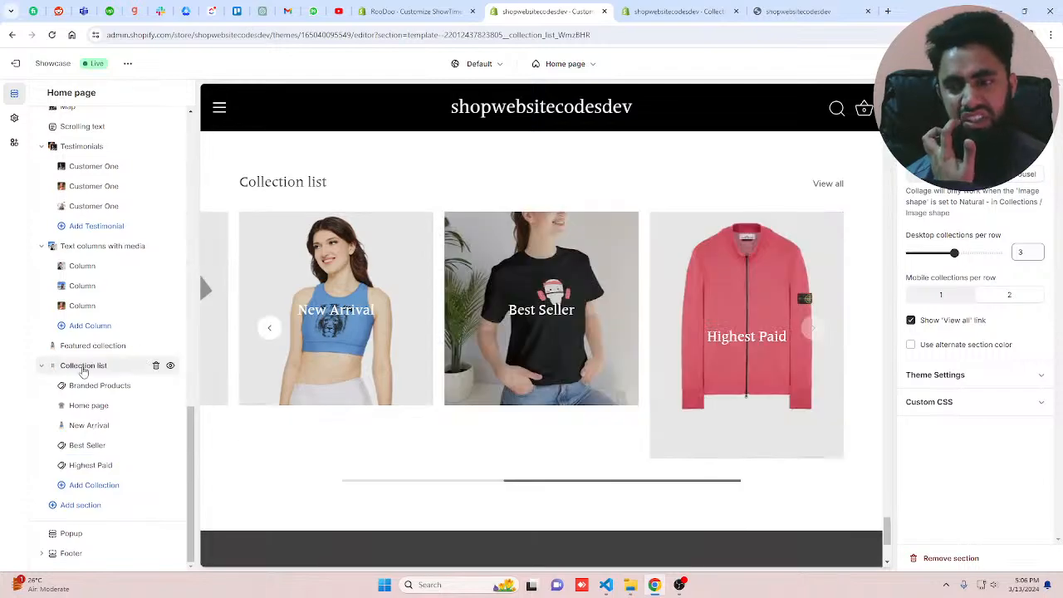
pyautogui.click(83, 371)
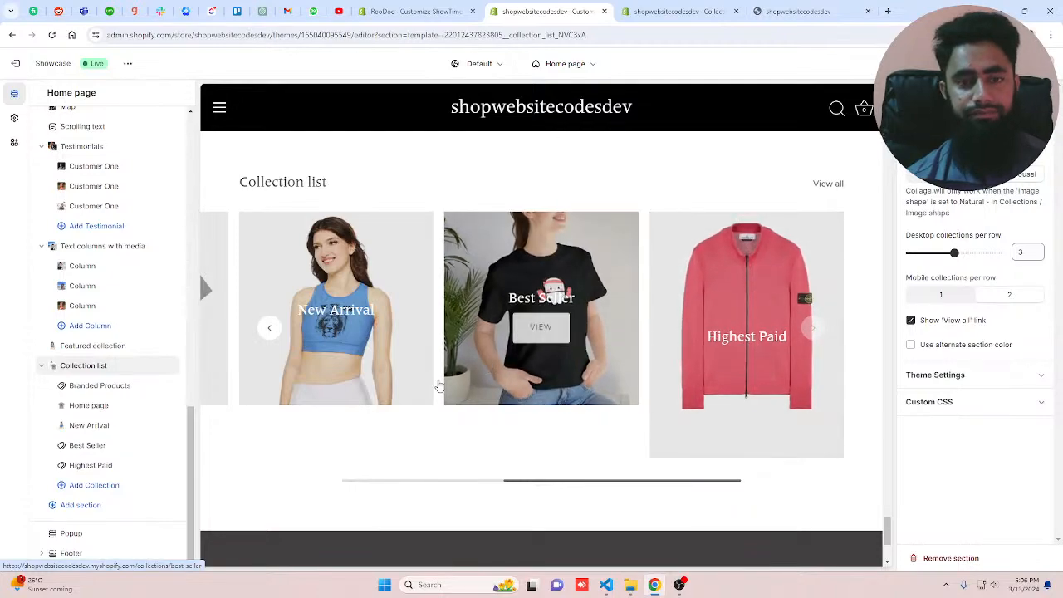
pyautogui.click(269, 331)
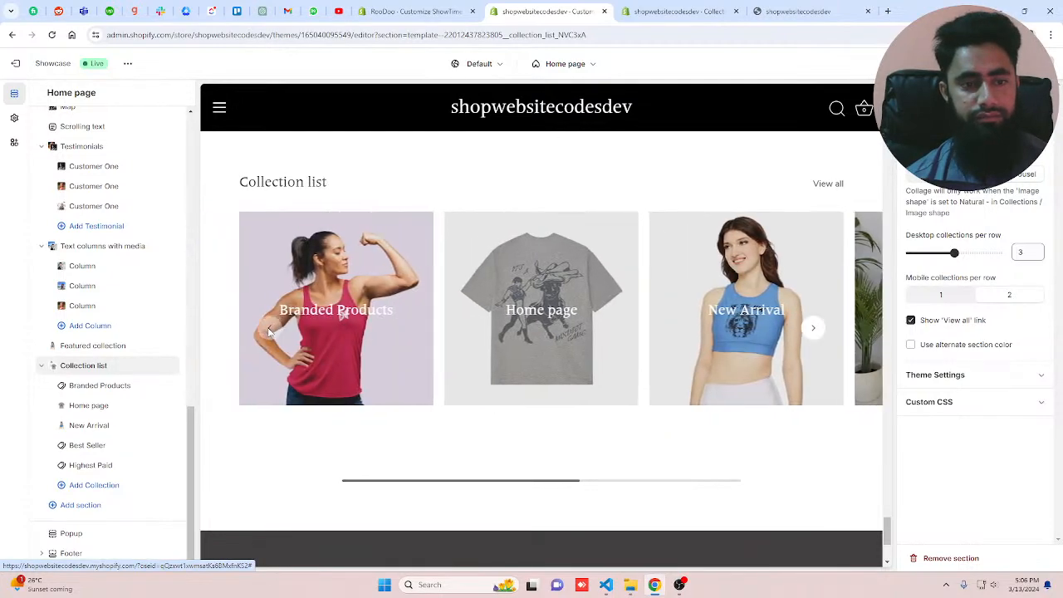
pyautogui.click(814, 328)
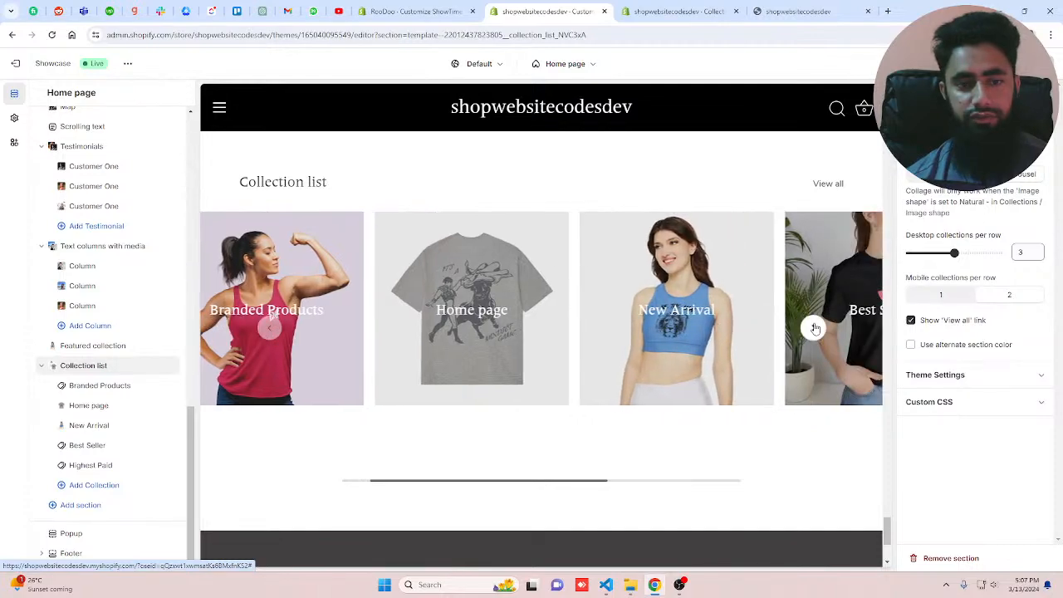
pyautogui.click(814, 328)
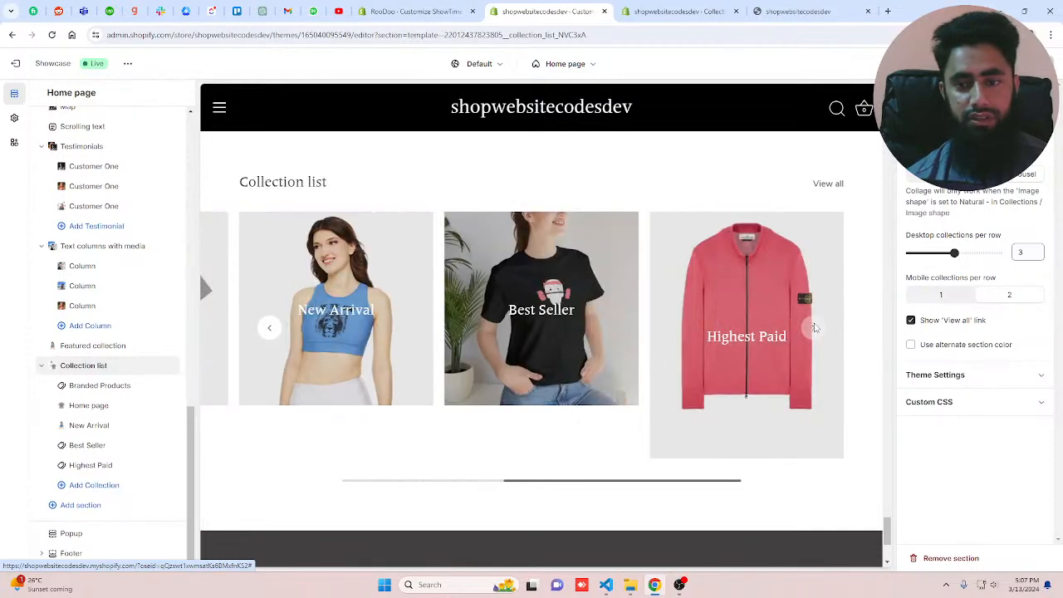
# - Switch to the store's collections list and remove Under wear and Winter Sweater from the Highest Paid collection
pyautogui.hotkey('ctrl', 'Tab')
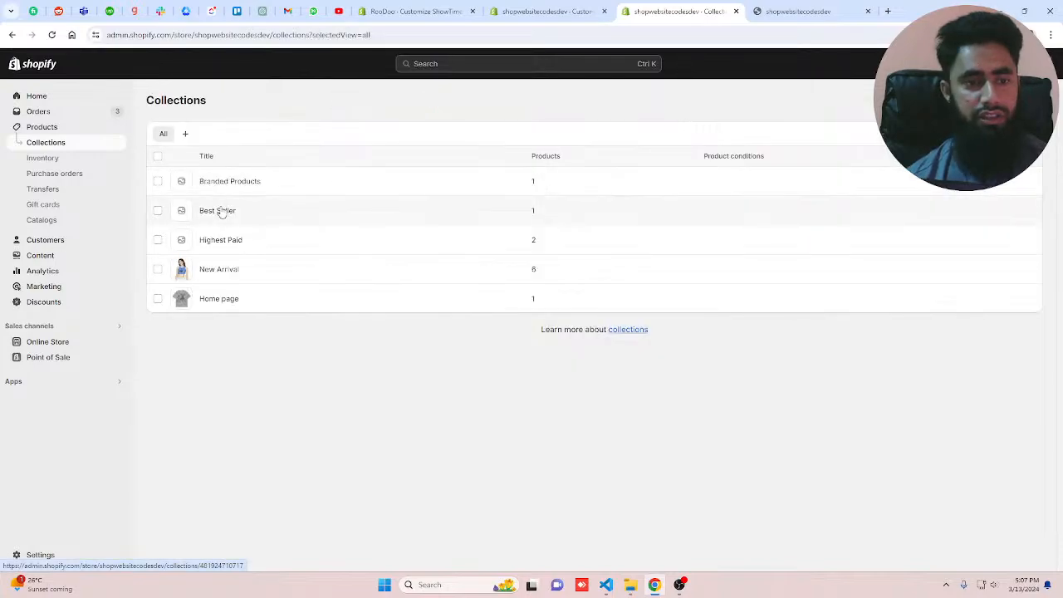
pyautogui.click(220, 240)
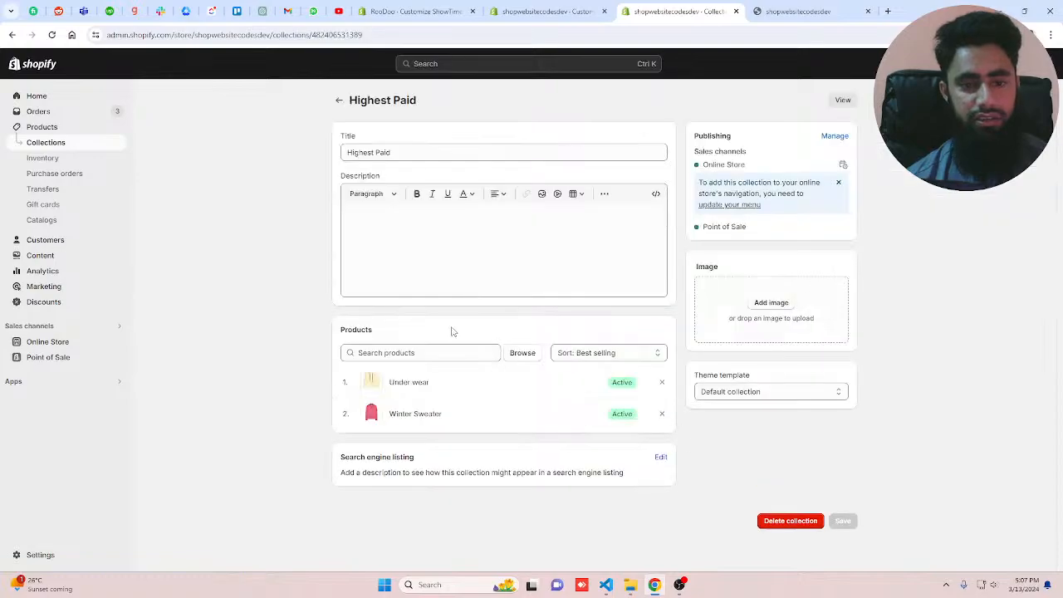
pyautogui.click(662, 382)
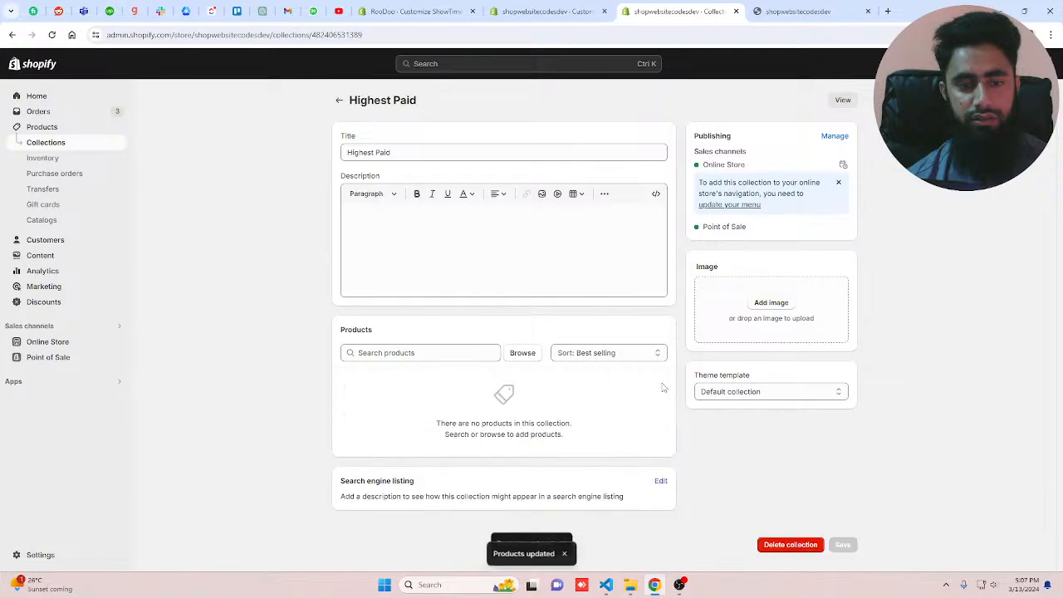
pyautogui.click(516, 353)
pyautogui.click(638, 471)
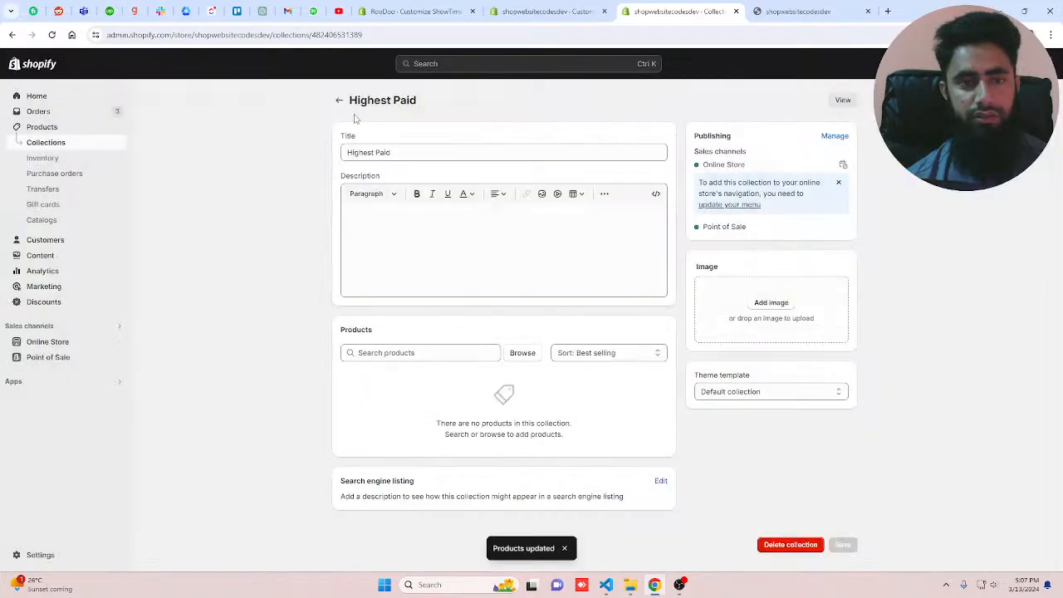
pyautogui.click(338, 99)
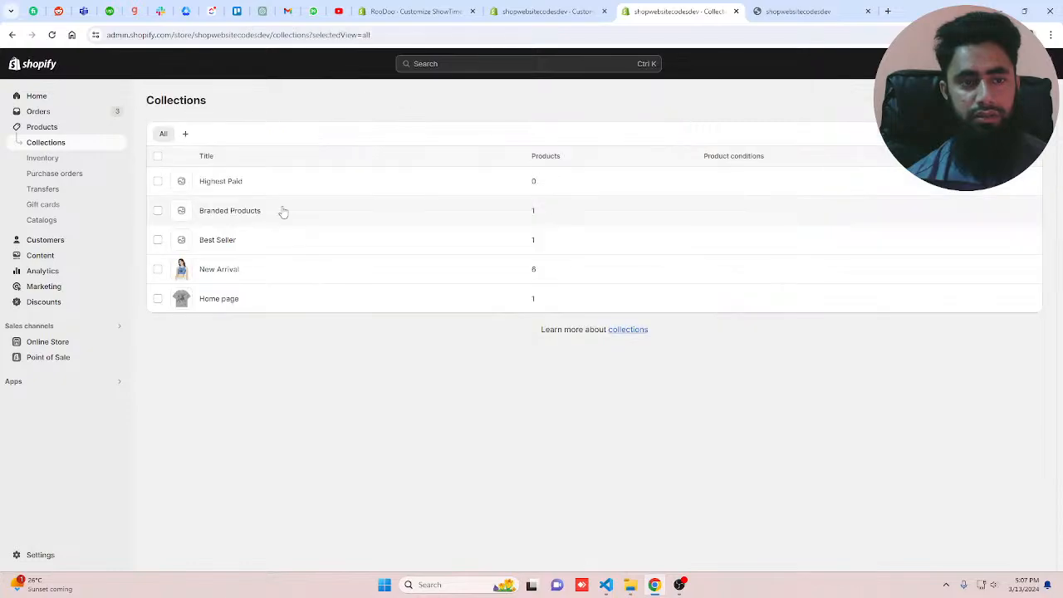
# - Reopen the Highest Paid collection and browse the products available to add
pyautogui.click(240, 182)
pyautogui.click(531, 356)
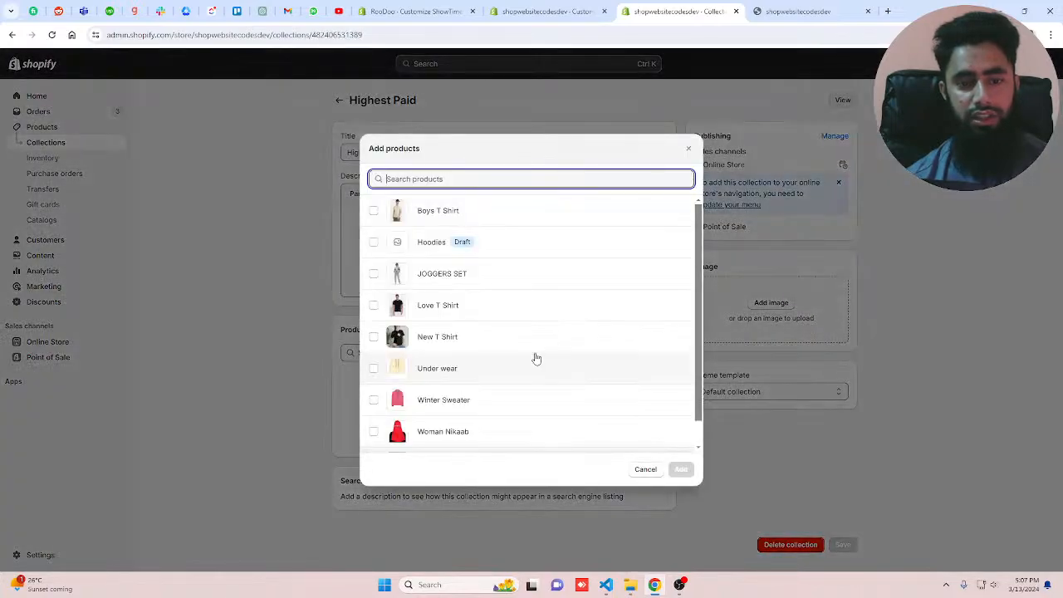
pyautogui.scroll(-1, 536, 359)
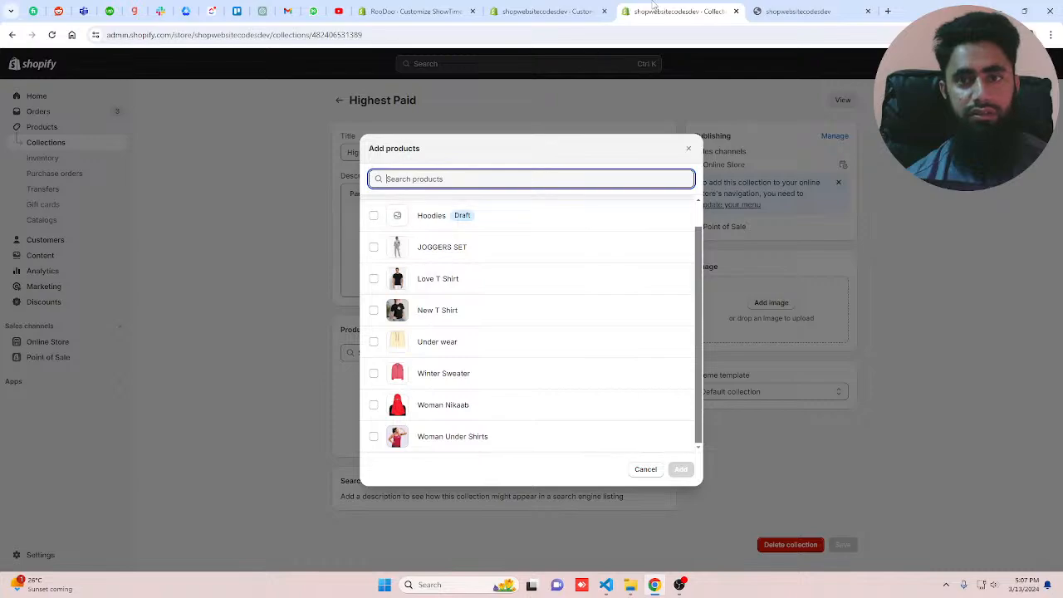
# - Return to the Showcase theme editor, reload it and check the Highest Paid tile in the Collection list carousel
pyautogui.click(548, 11)
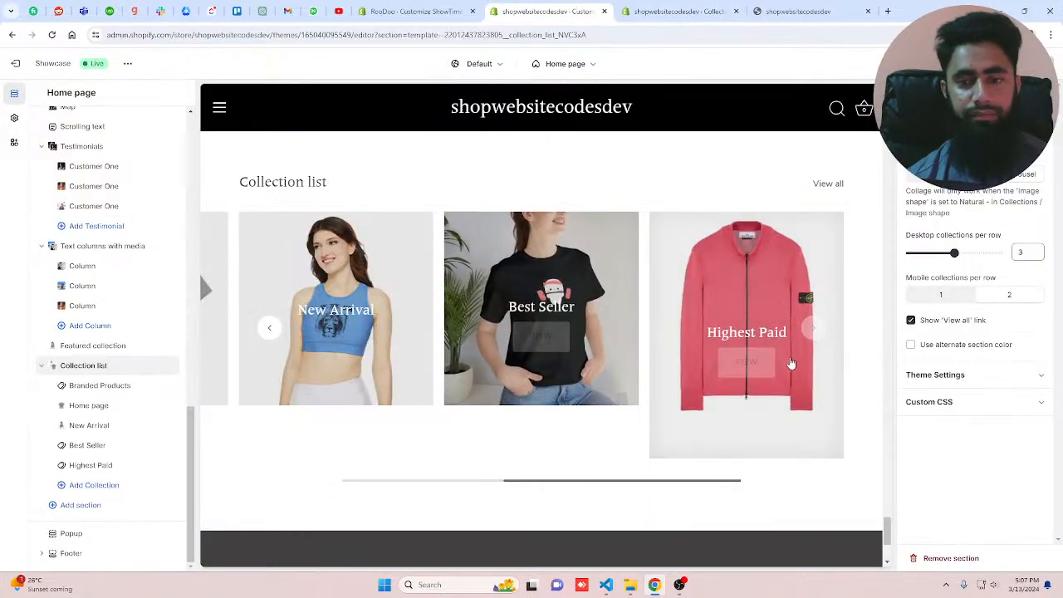
pyautogui.click(267, 329)
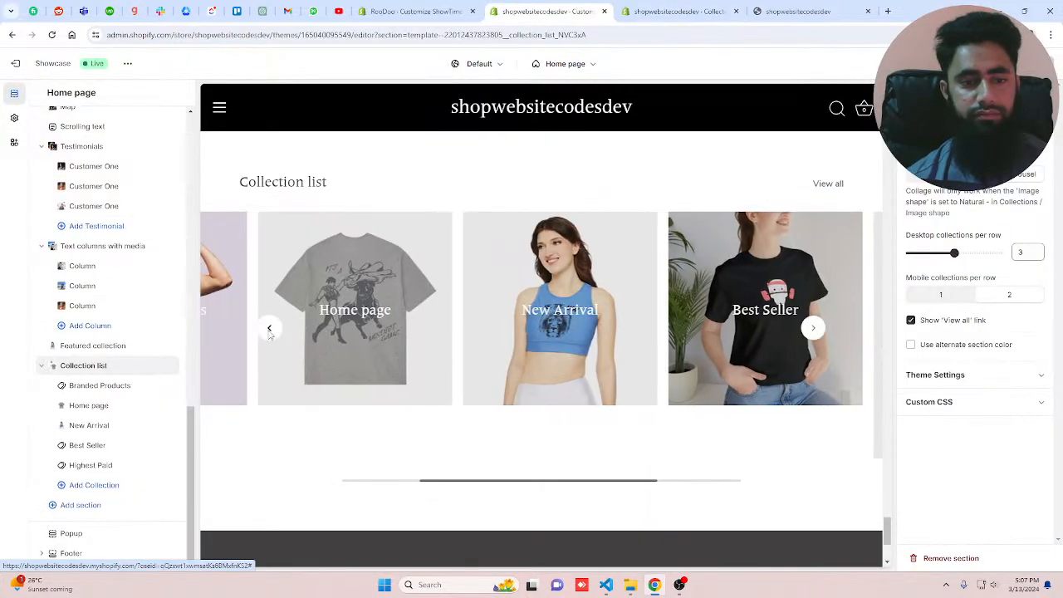
pyautogui.click(269, 329)
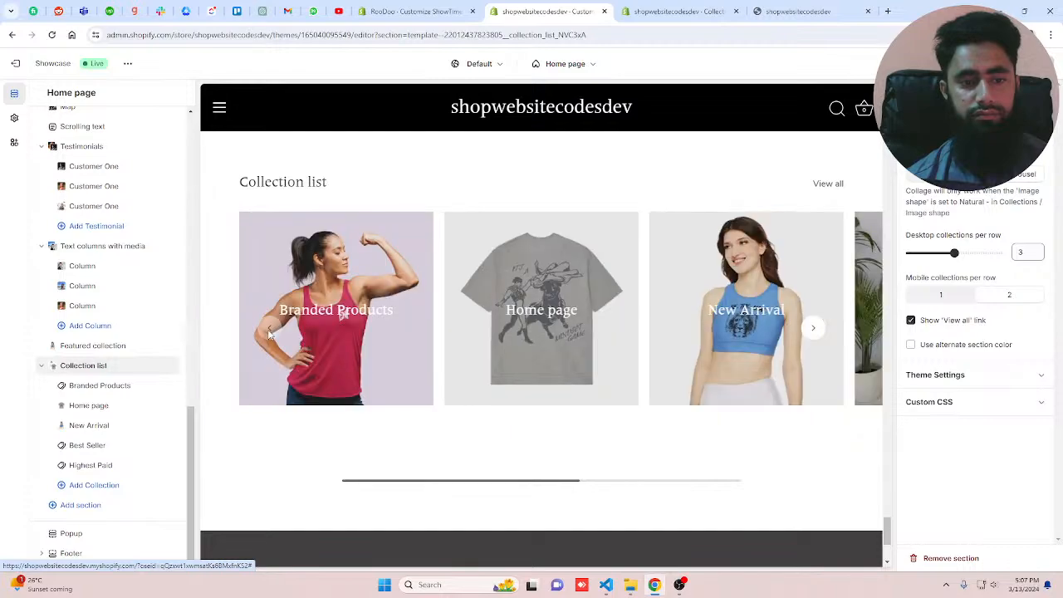
pyautogui.click(814, 329)
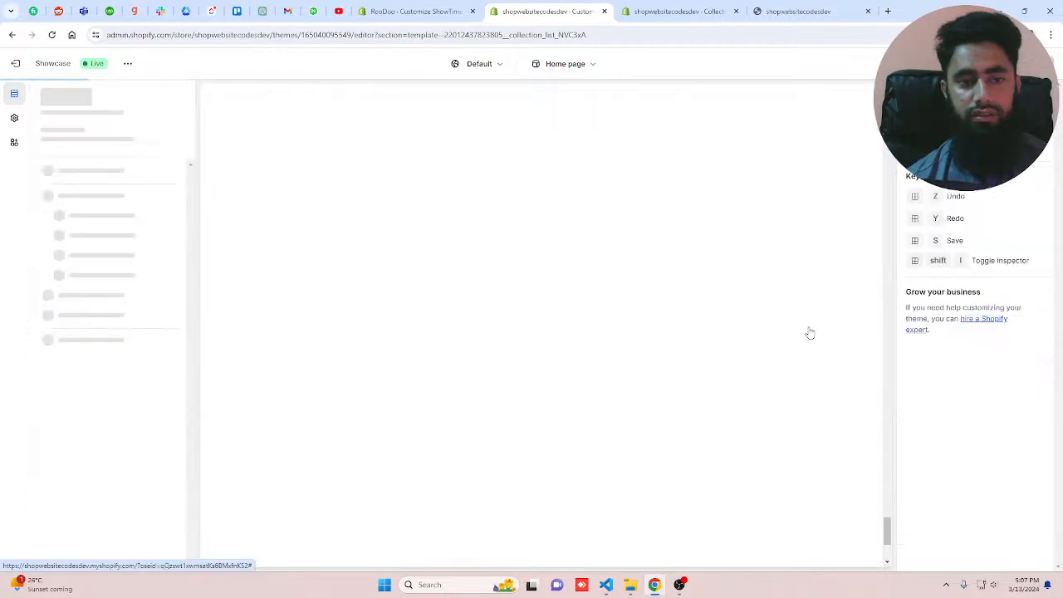
pyautogui.click(11, 35)
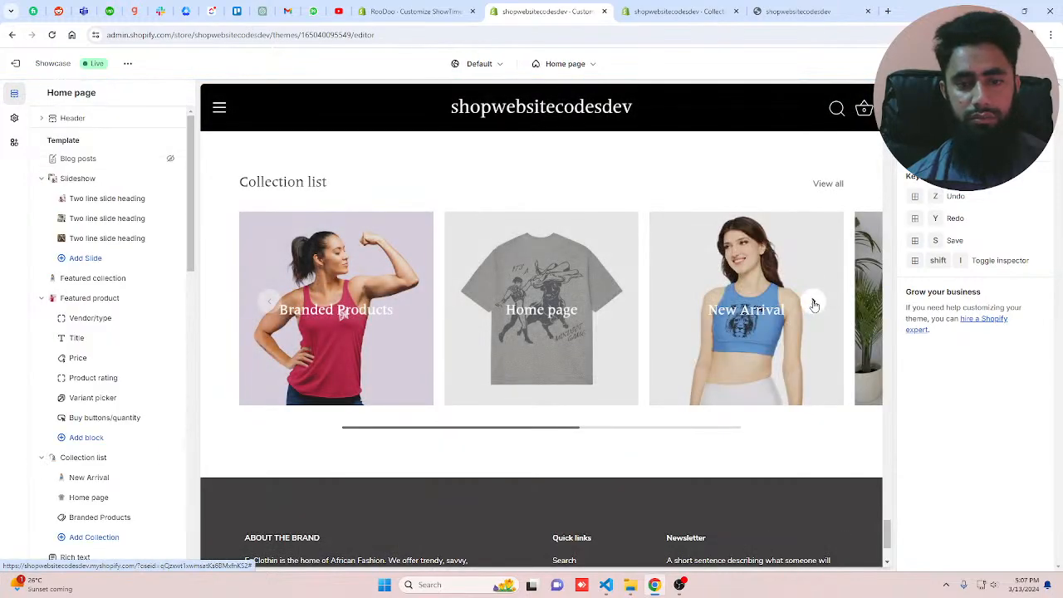
pyautogui.click(814, 304)
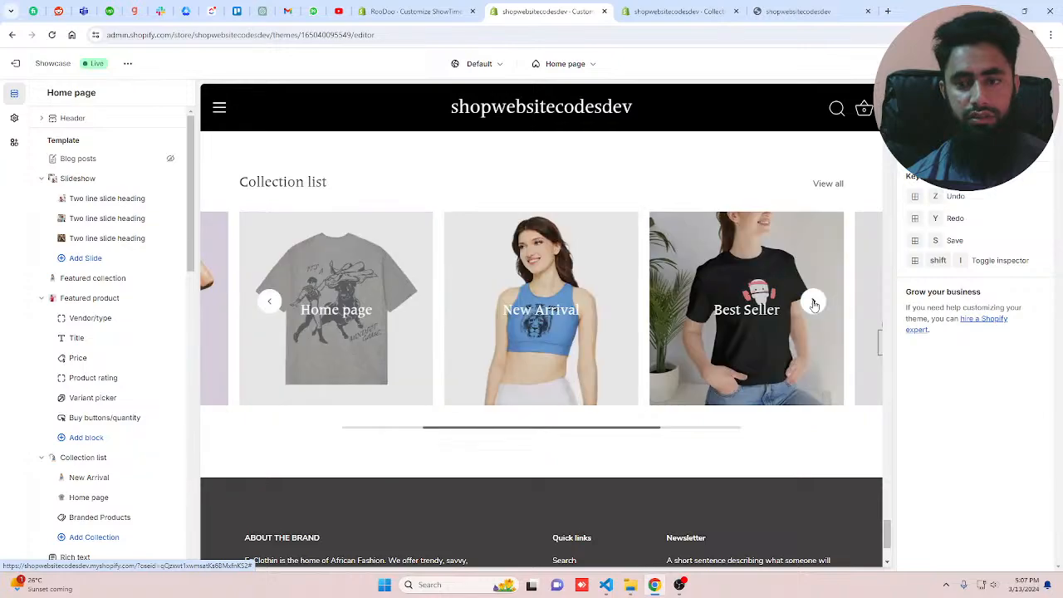
pyautogui.click(814, 304)
# - Switch back to the Highest Paid collection and add Under wear as its product
pyautogui.click(674, 11)
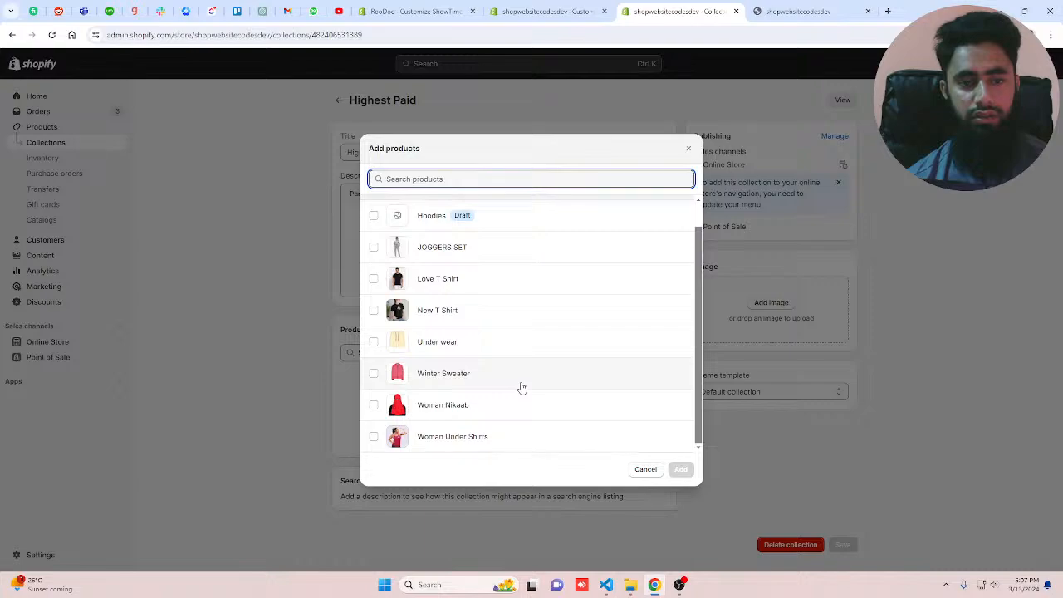
pyautogui.scroll(1, 522, 388)
pyautogui.scroll(-1, 522, 388)
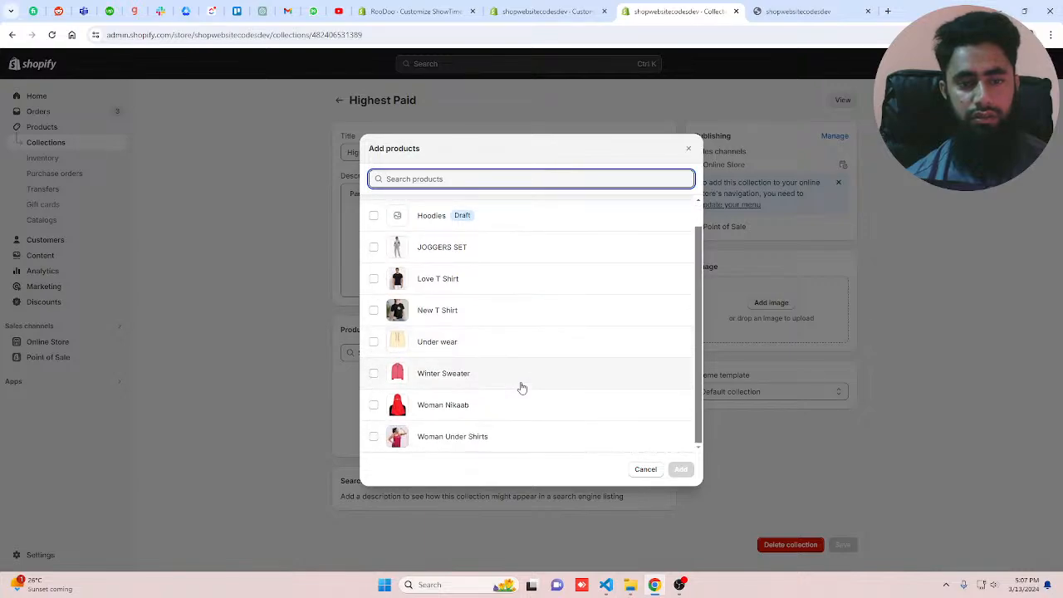
pyautogui.click(475, 345)
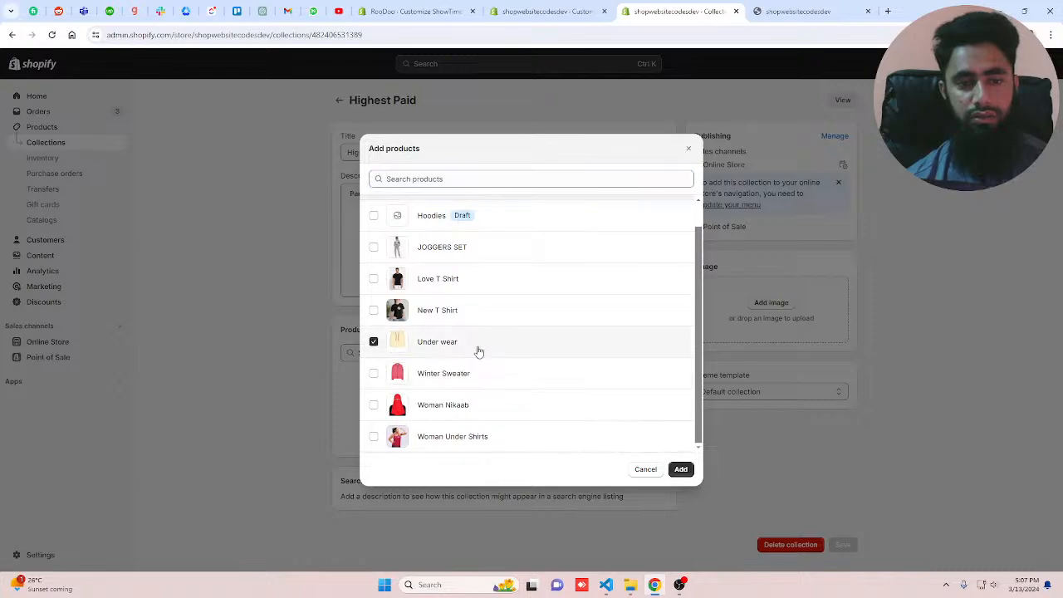
pyautogui.click(680, 469)
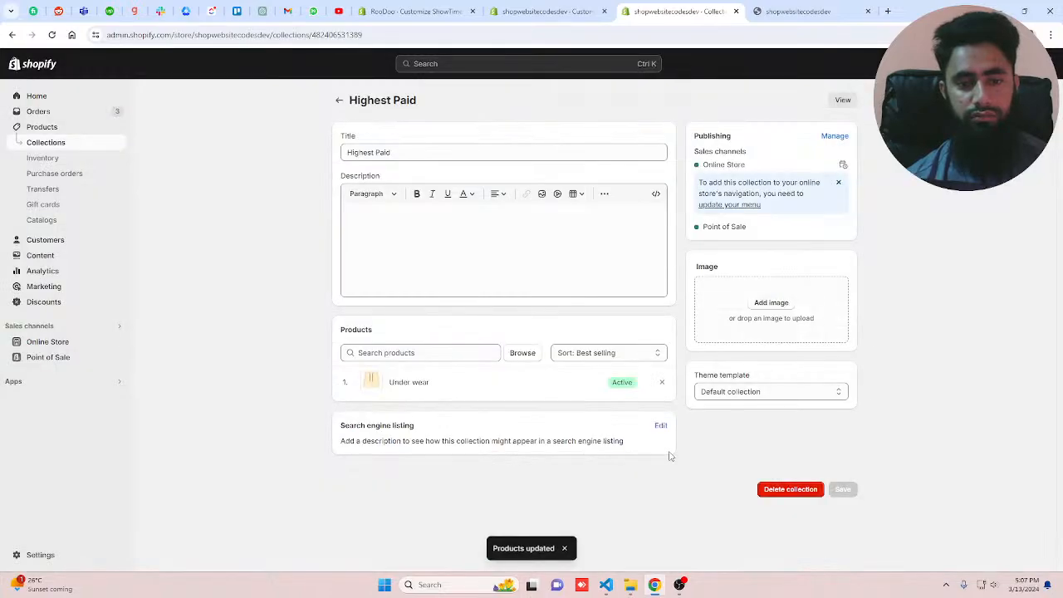
# - Reload the theme editor again and page through the bottom Collection list carousel to examine the Highest Paid image
pyautogui.click(546, 11)
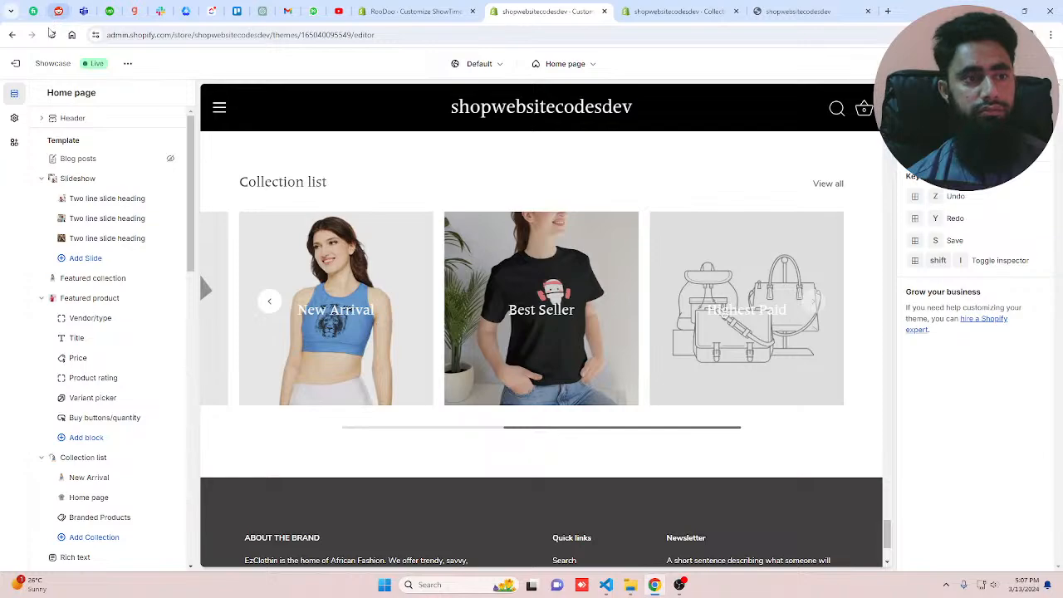
pyautogui.click(51, 34)
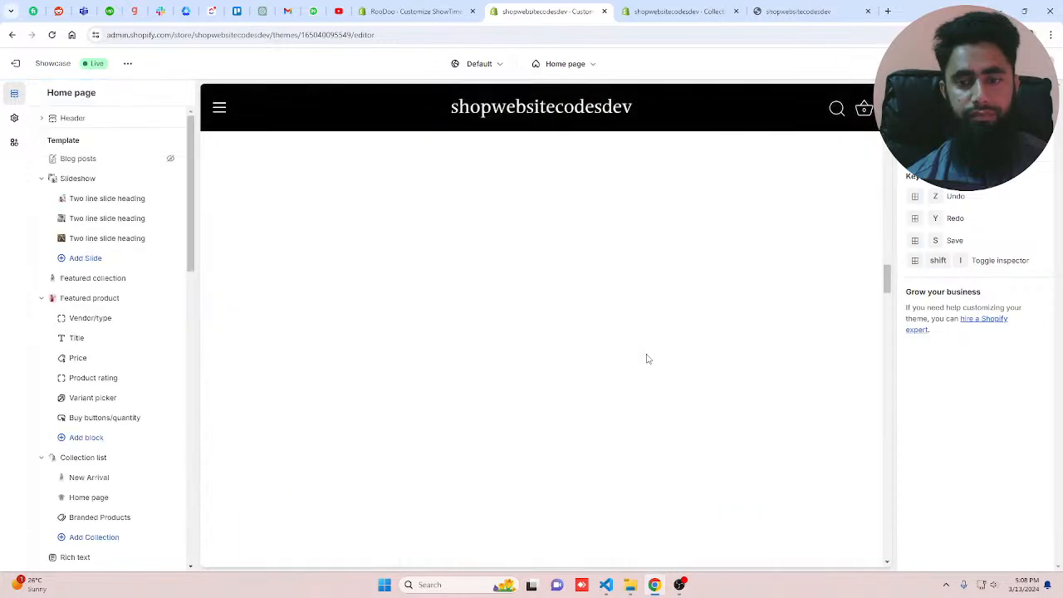
pyautogui.scroll(-20, 639, 350)
pyautogui.scroll(2, 638, 351)
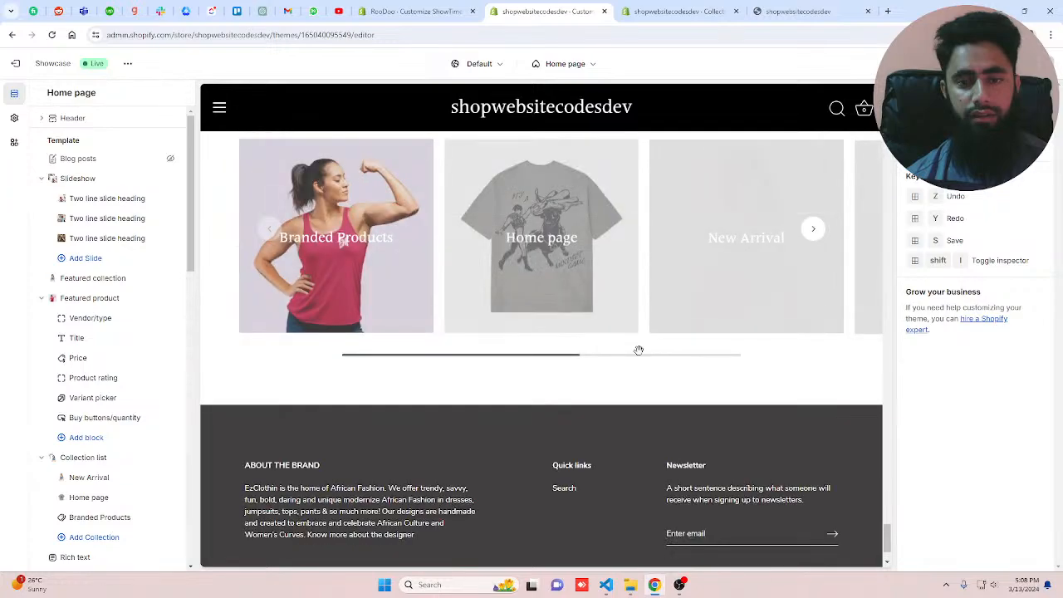
pyautogui.scroll(1, 639, 351)
pyautogui.click(812, 328)
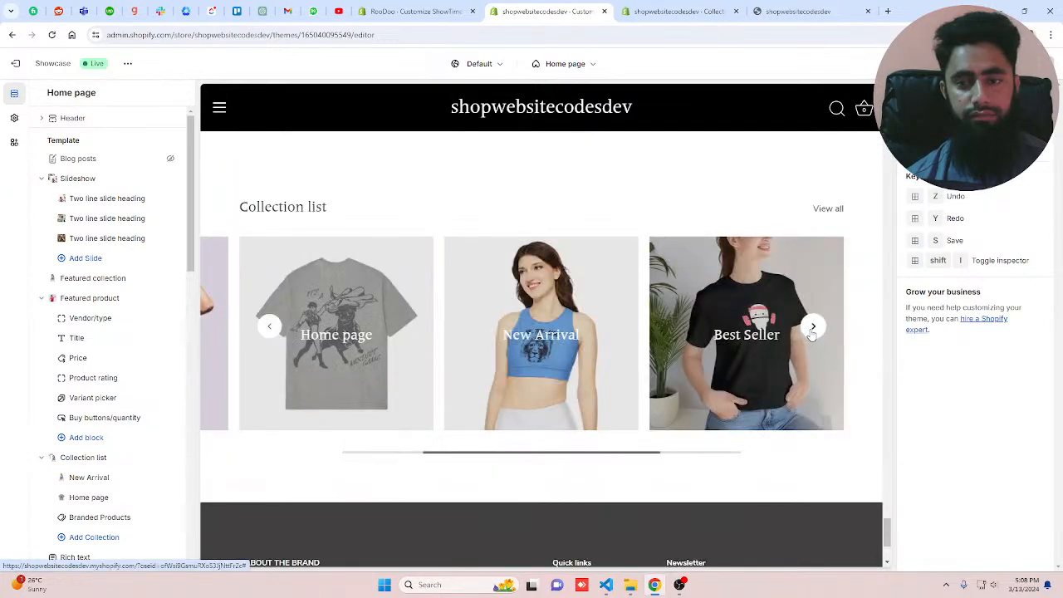
pyautogui.click(812, 328)
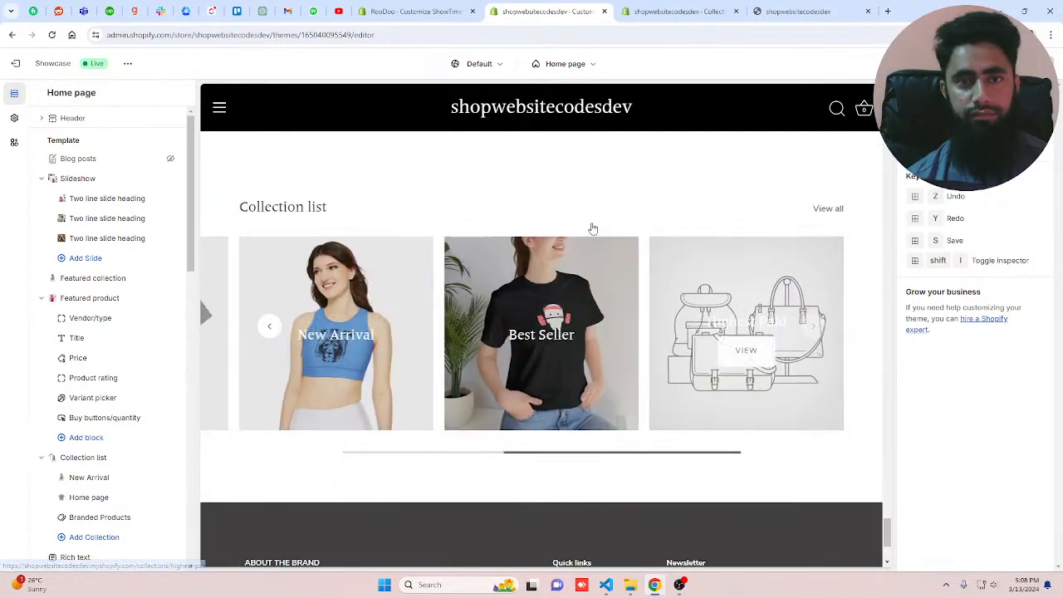
# - View the Highest Paid collection on the online store, go to the storefront home page and examine its bottom Collection list carousel
pyautogui.hotkey('ctrl', 'Tab')
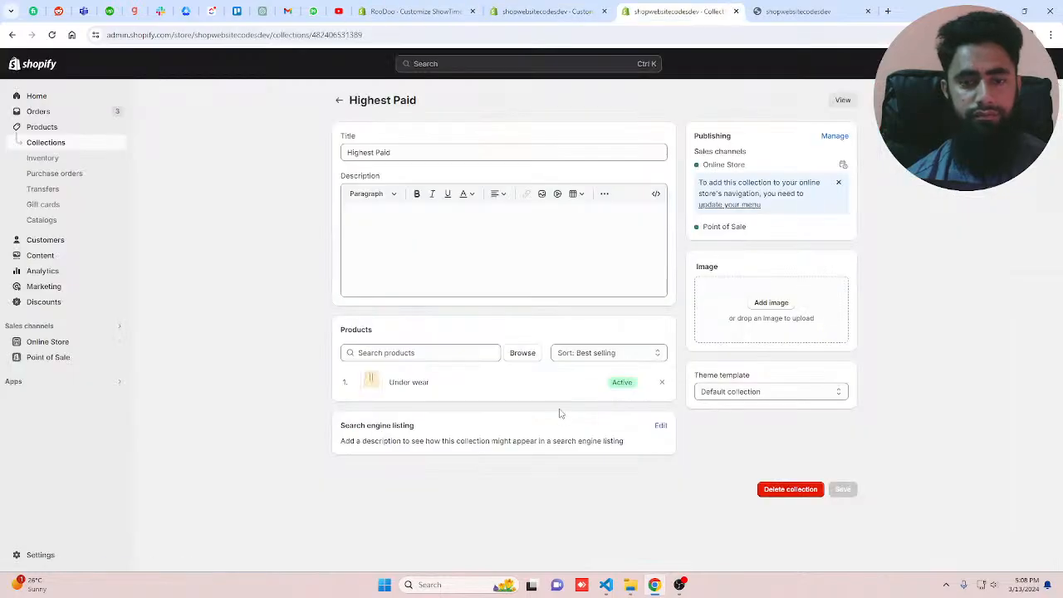
pyautogui.click(843, 99)
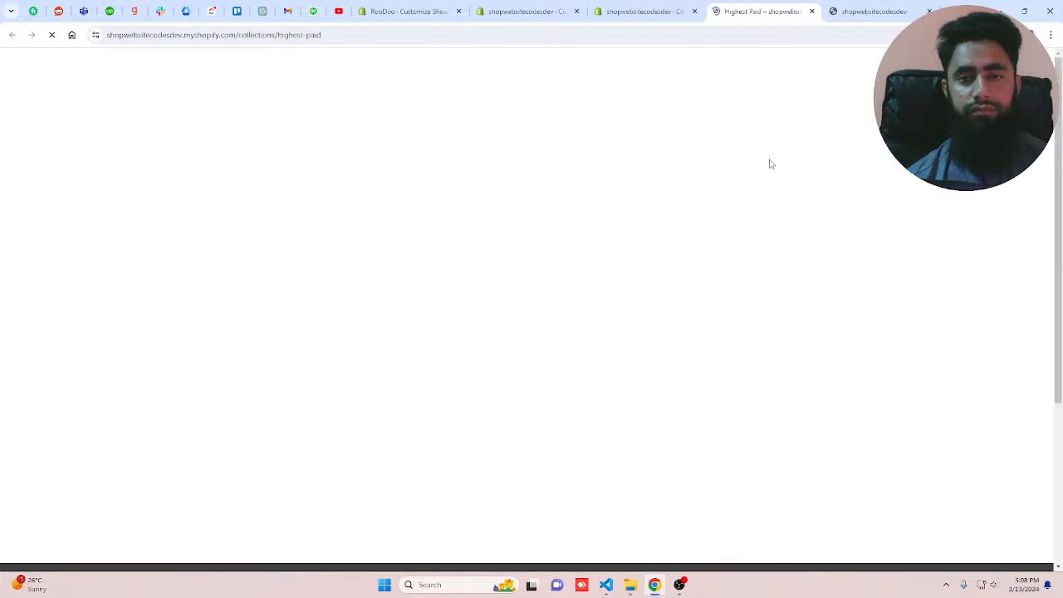
pyautogui.click(549, 75)
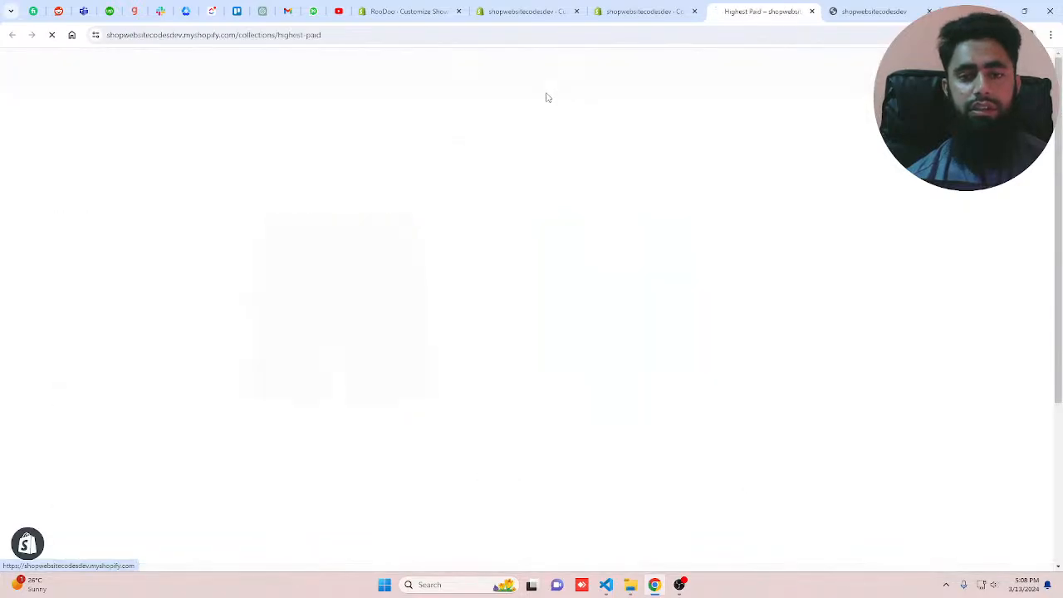
pyautogui.scroll(-5, 541, 259)
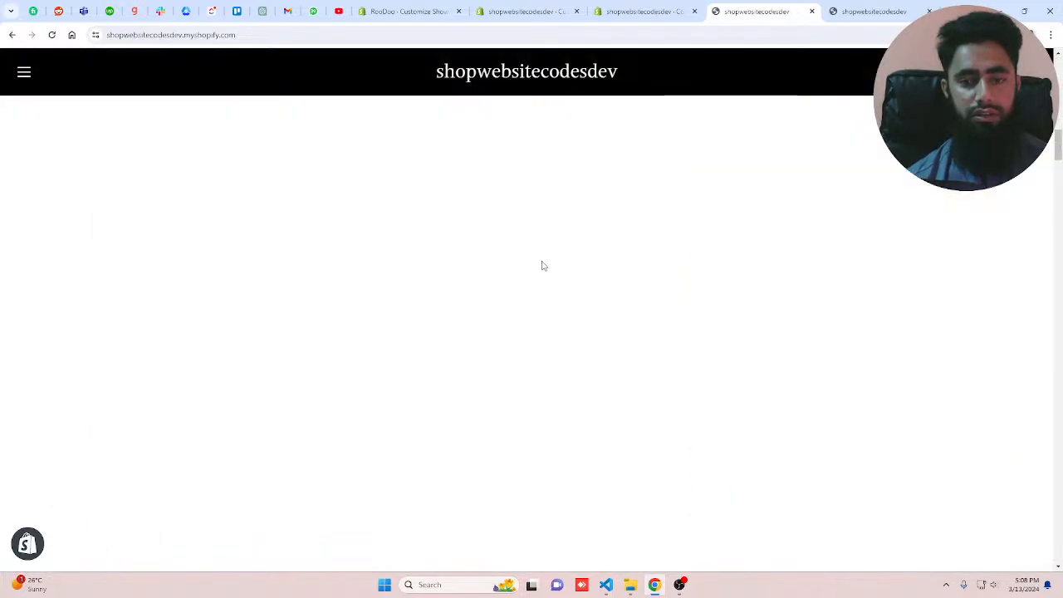
pyautogui.scroll(-10, 542, 265)
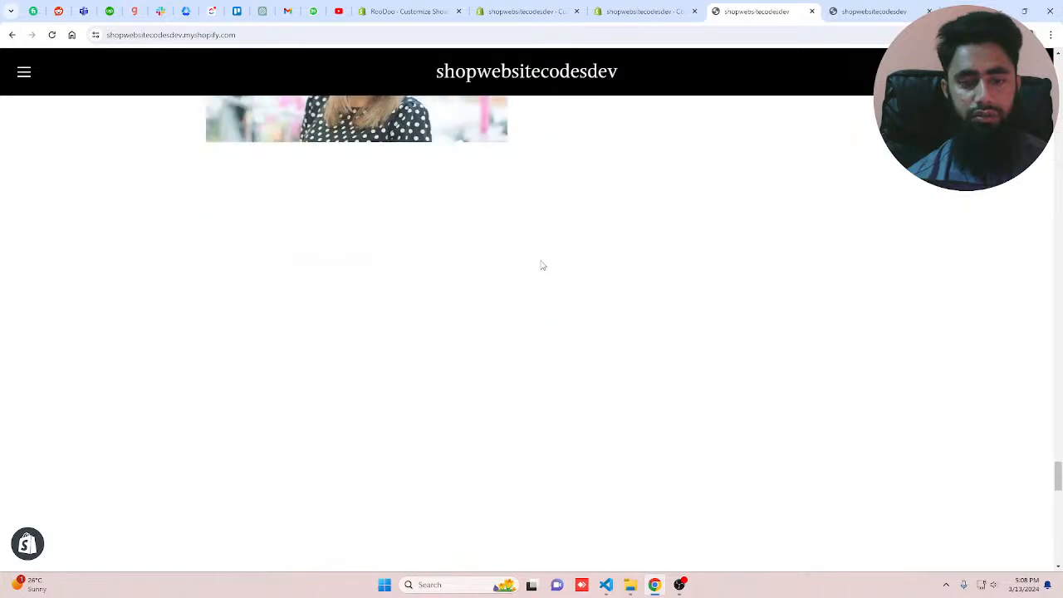
pyautogui.scroll(-5, 542, 265)
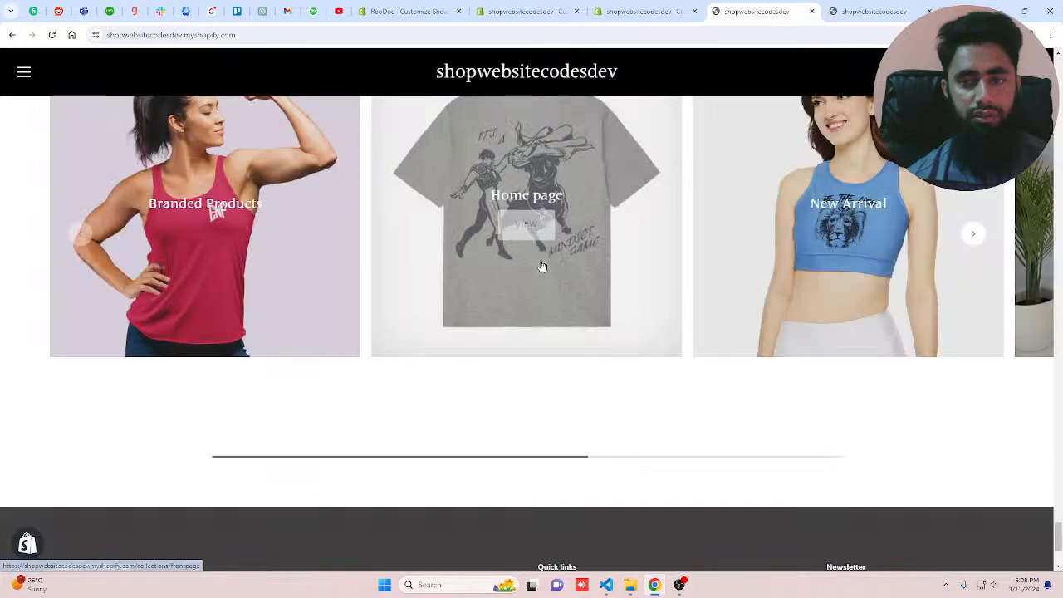
pyautogui.click(972, 233)
pyautogui.click(972, 234)
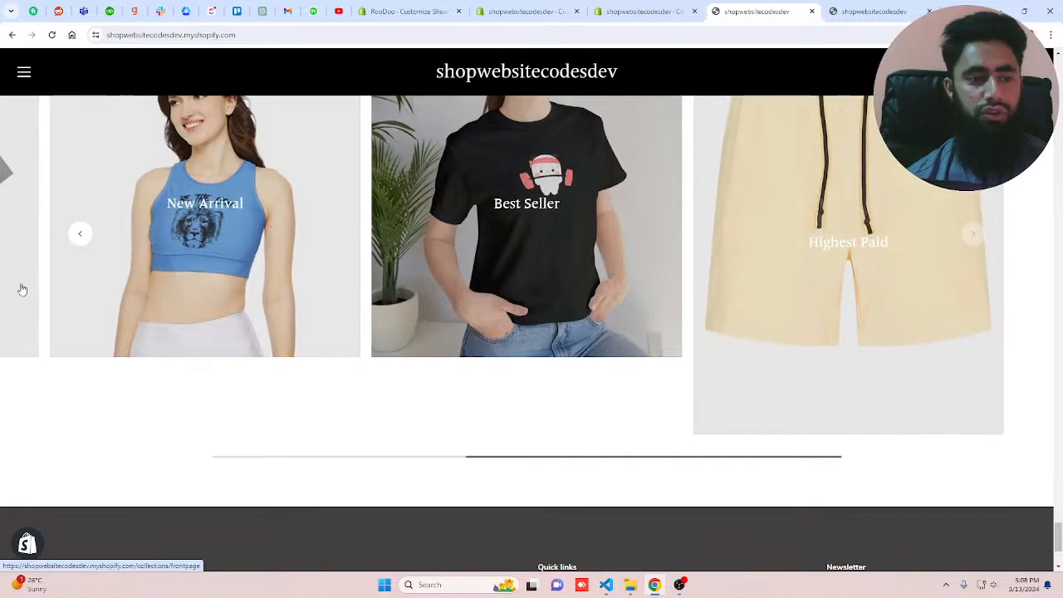
# - Page the storefront's Collection list carousel back, and examine the Circular collection slider in the RooDoo theme editor for comparison
pyautogui.click(80, 233)
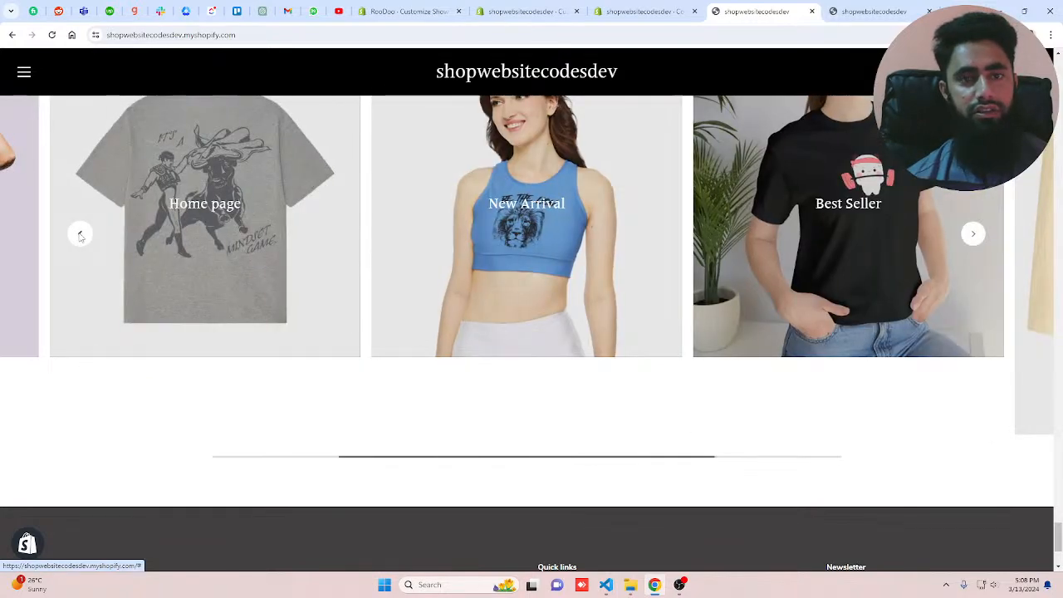
pyautogui.hotkey('ctrl', 'shift', 'Tab')
pyautogui.hotkey('ctrl', 'shift', 'Tab')
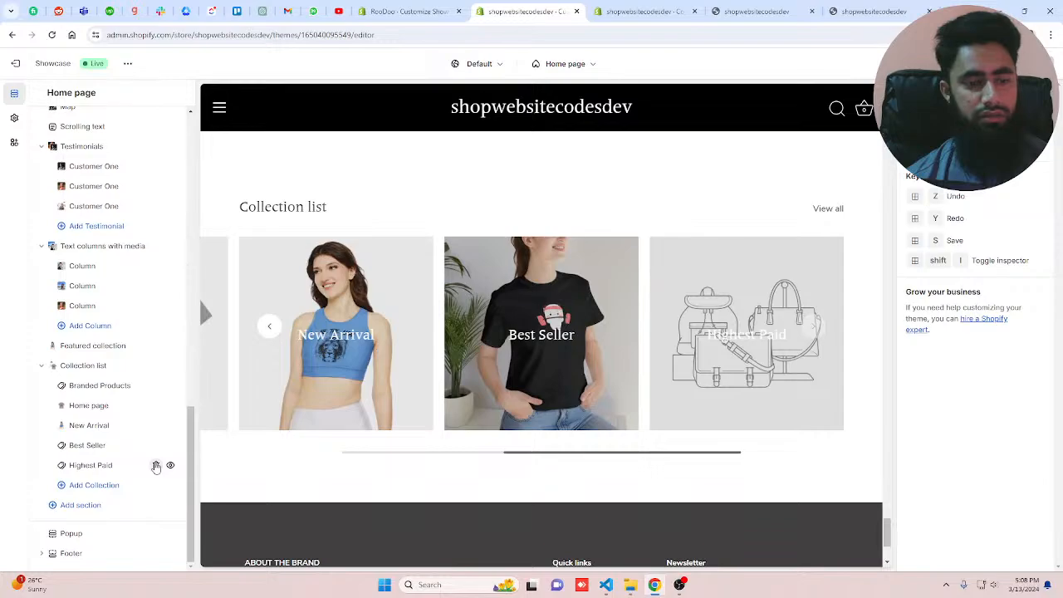
pyautogui.click(432, 6)
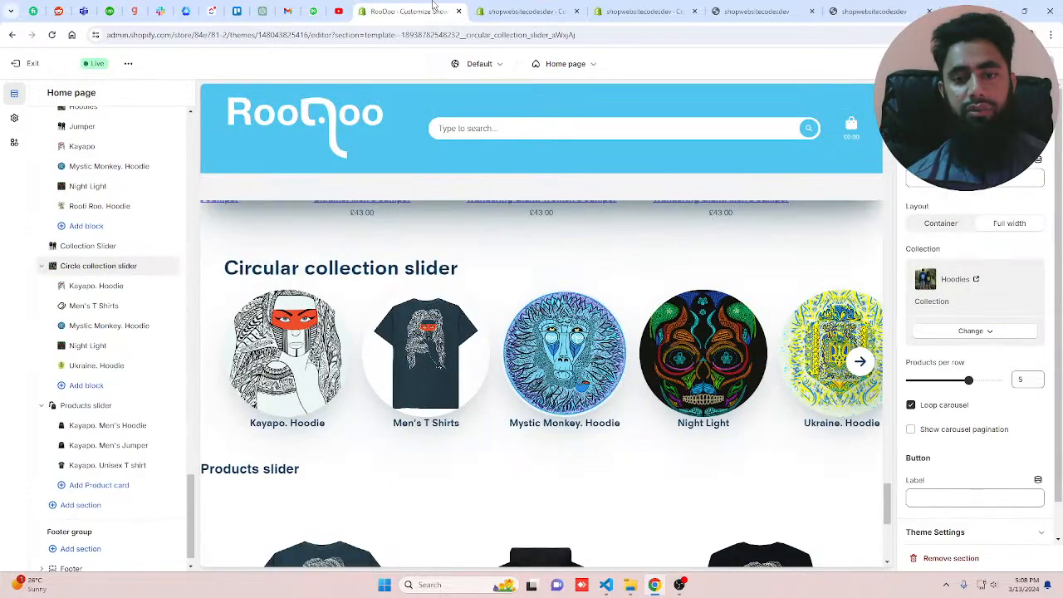
# - Return to the Highest Paid collection and add Woman Under Shirts as its product
pyautogui.click(641, 11)
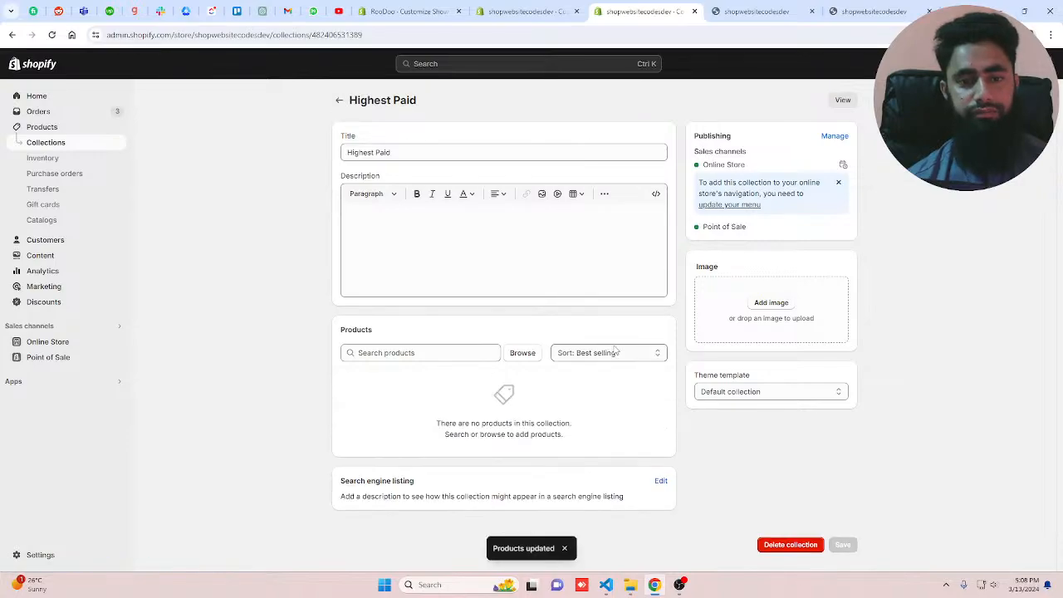
pyautogui.click(523, 352)
pyautogui.scroll(-1, 440, 417)
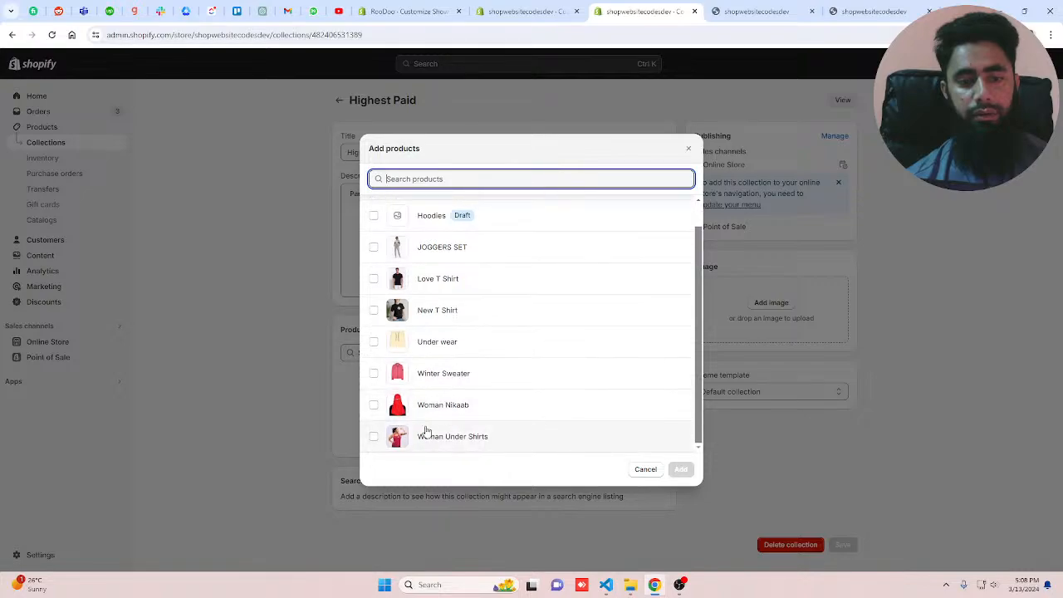
pyautogui.click(438, 442)
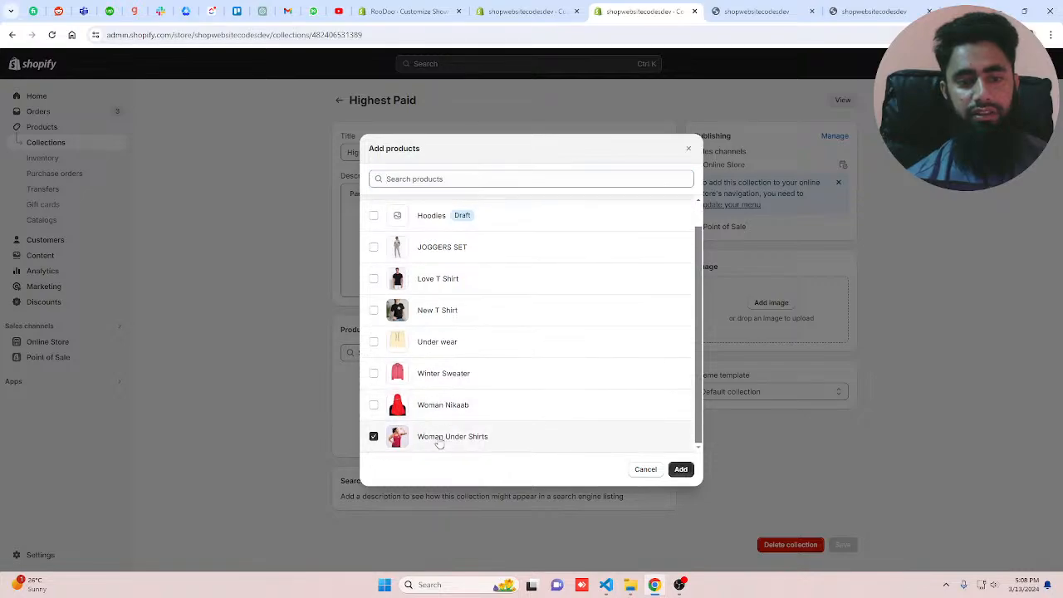
pyautogui.click(681, 469)
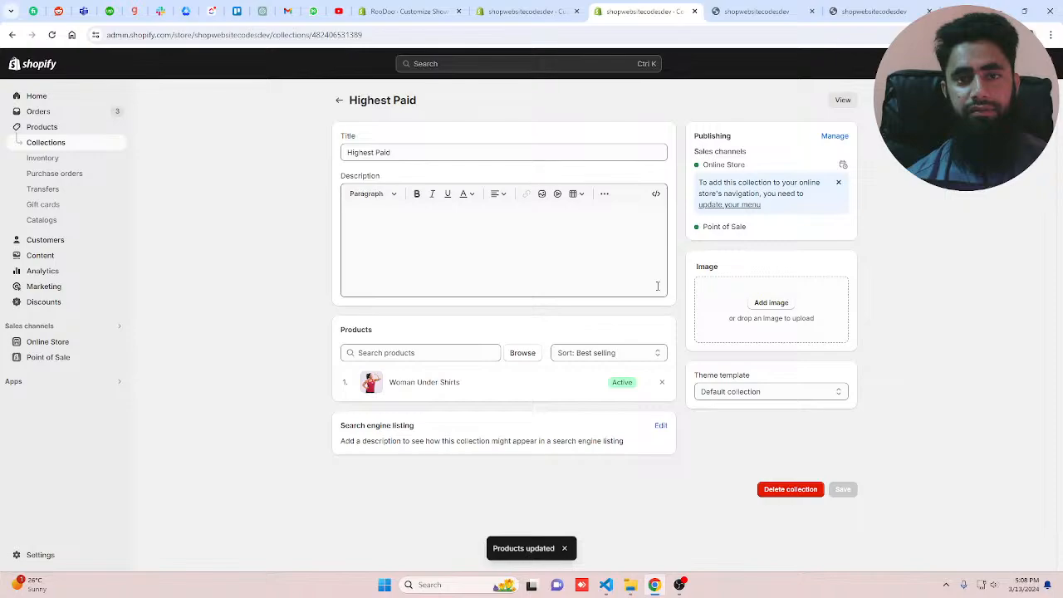
# - Reload the Showcase theme editor, page through the bottom Collection list carousel, and compare it with the RooDoo store's circular slider
pyautogui.click(525, 11)
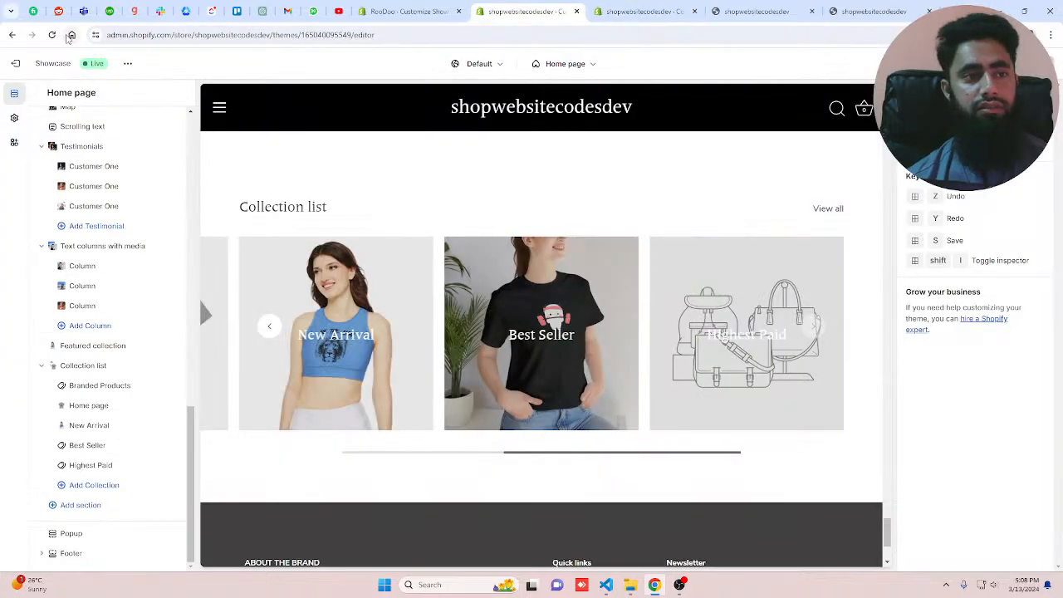
pyautogui.click(53, 35)
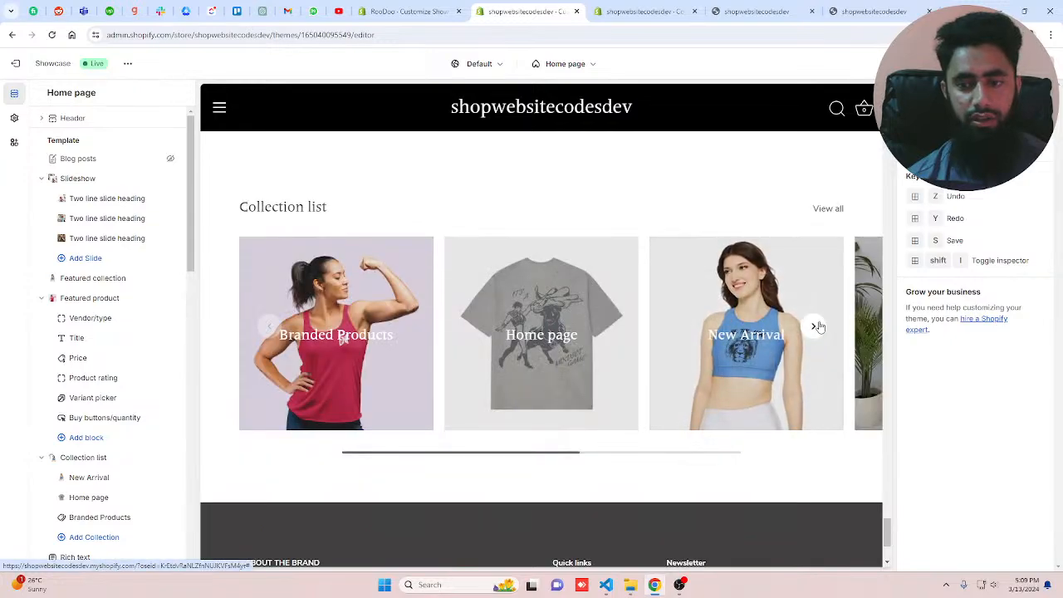
pyautogui.click(818, 326)
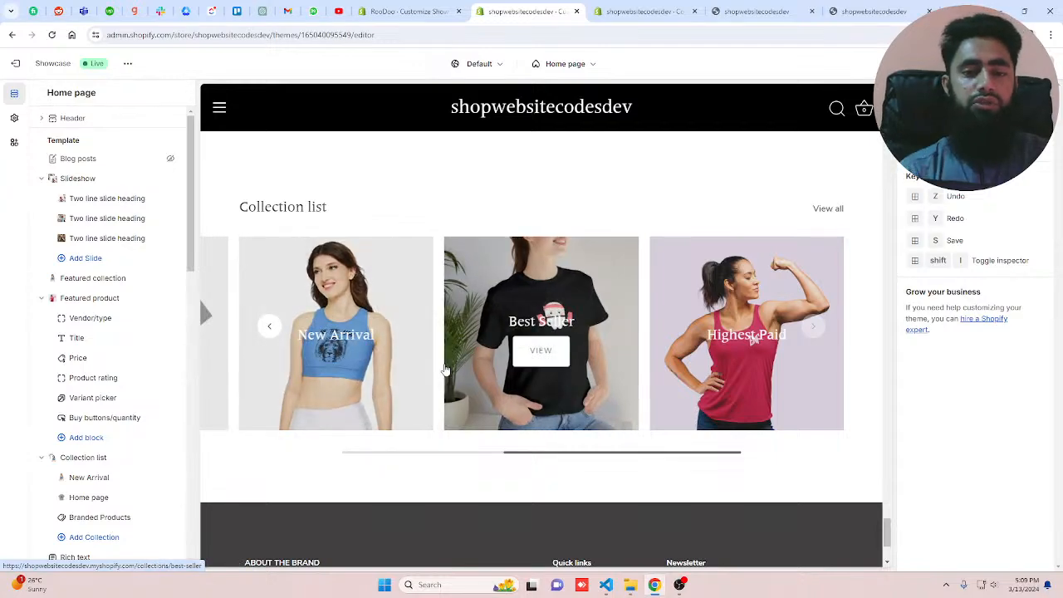
pyautogui.click(269, 326)
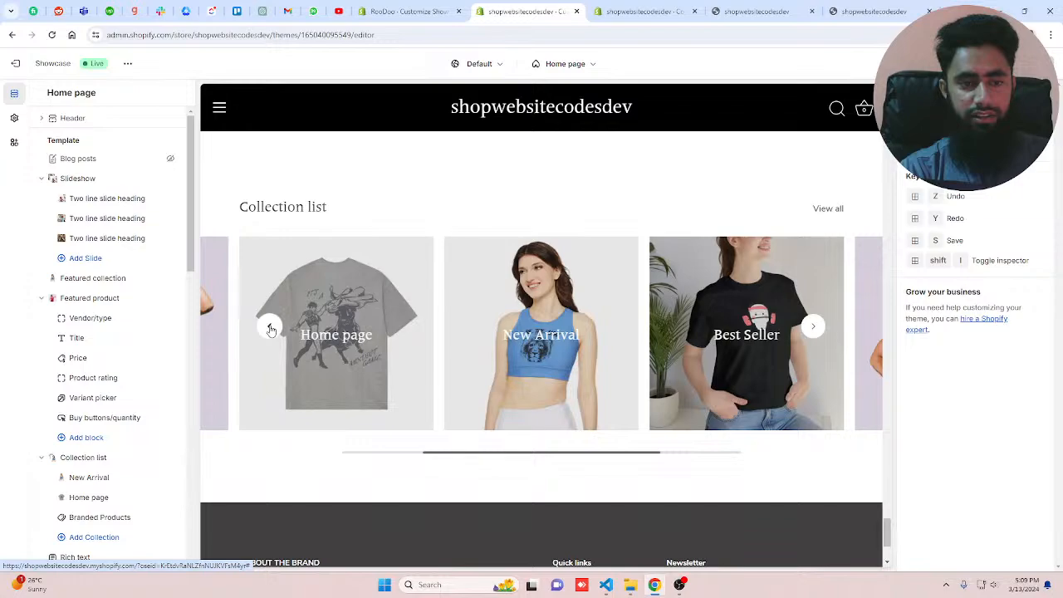
pyautogui.click(270, 327)
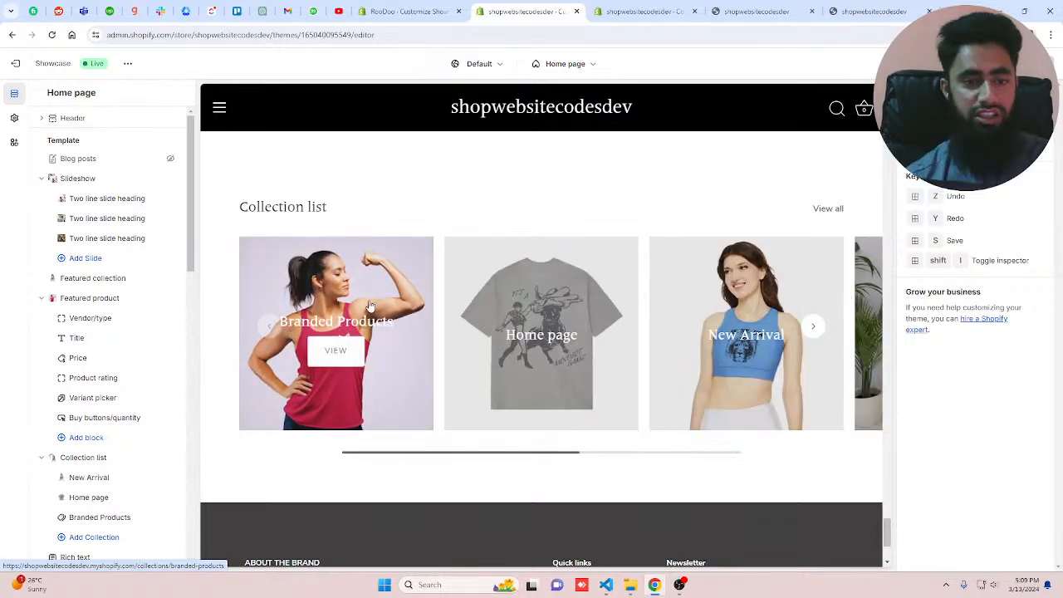
pyautogui.click(401, 10)
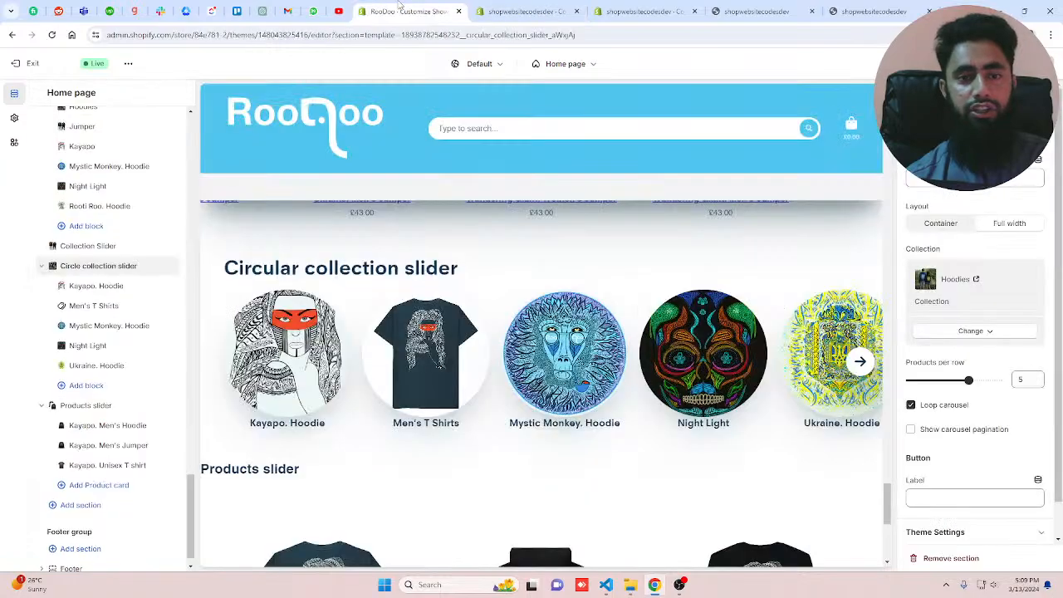
# - Go to the Online Store themes in the shopwebsitecodesdev admin and open the code editor for the Showcase theme
pyautogui.click(632, 11)
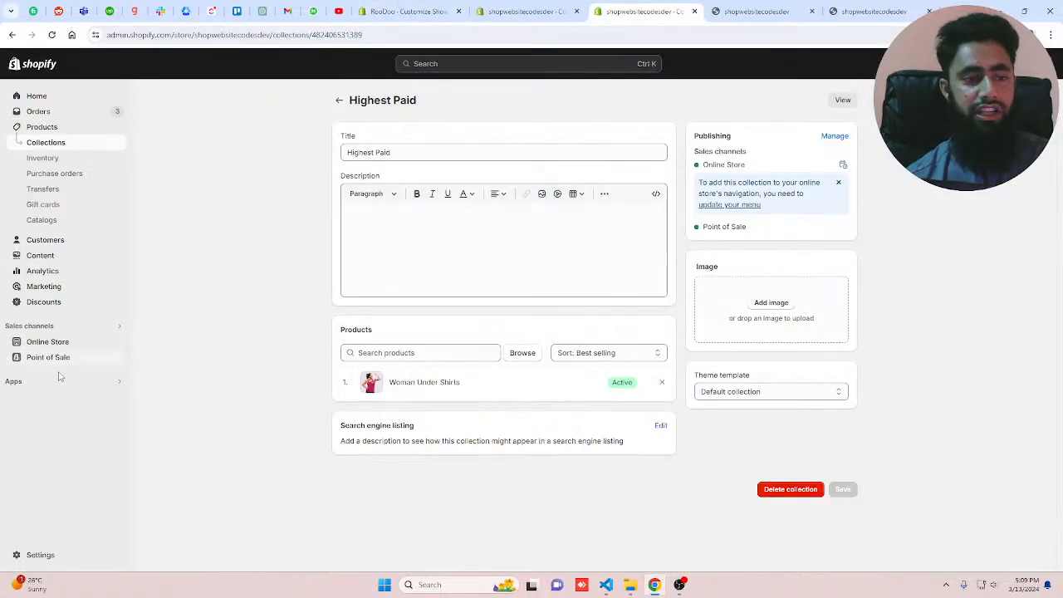
pyautogui.click(48, 343)
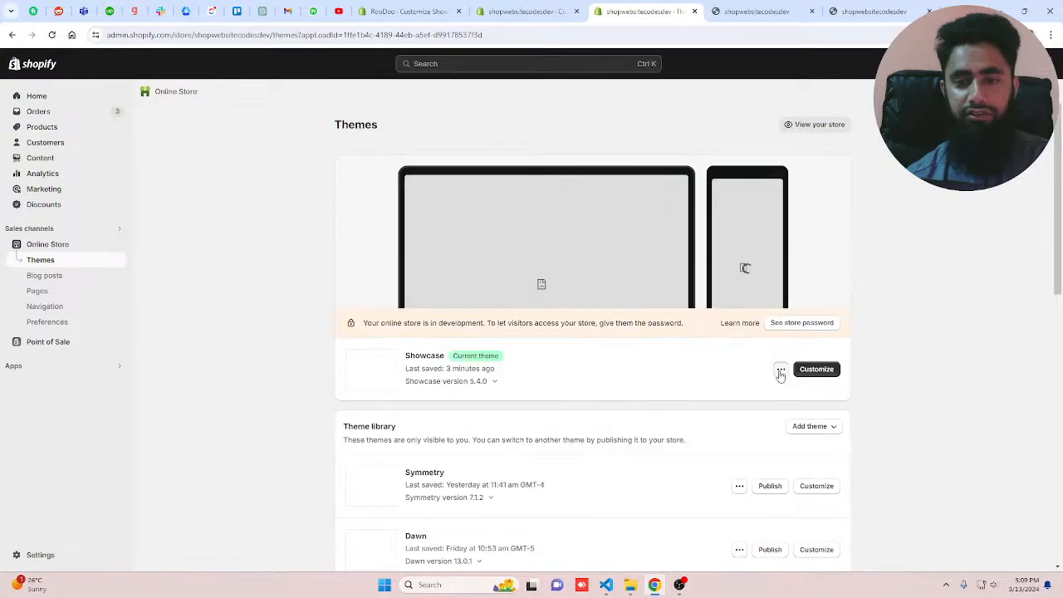
pyautogui.click(780, 372)
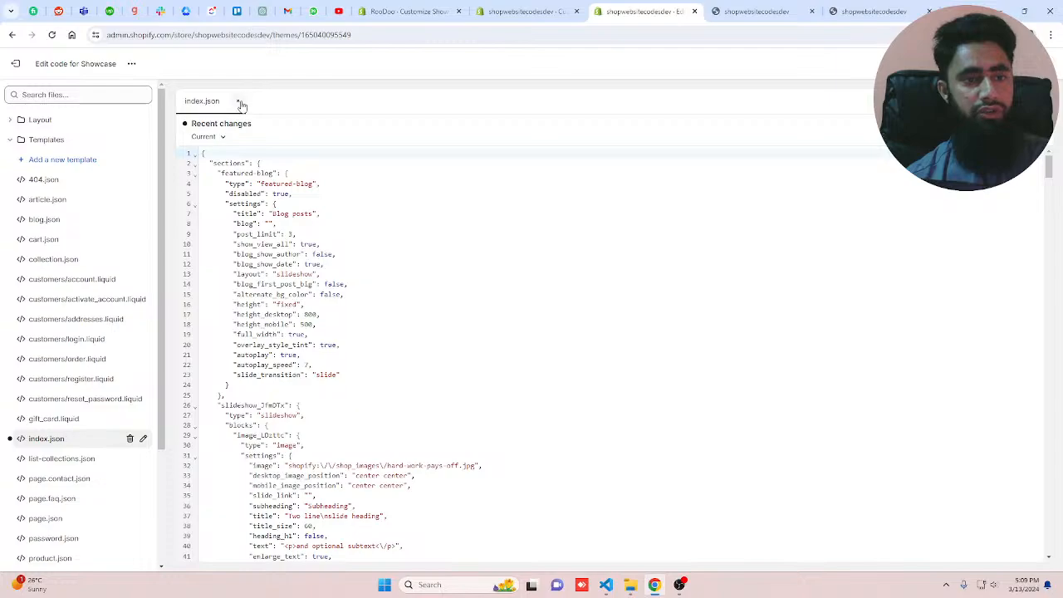
# - Check the Collection list section's name in the theme editor, search the theme files for "list" and open collection-list.liquid
pyautogui.click(531, 11)
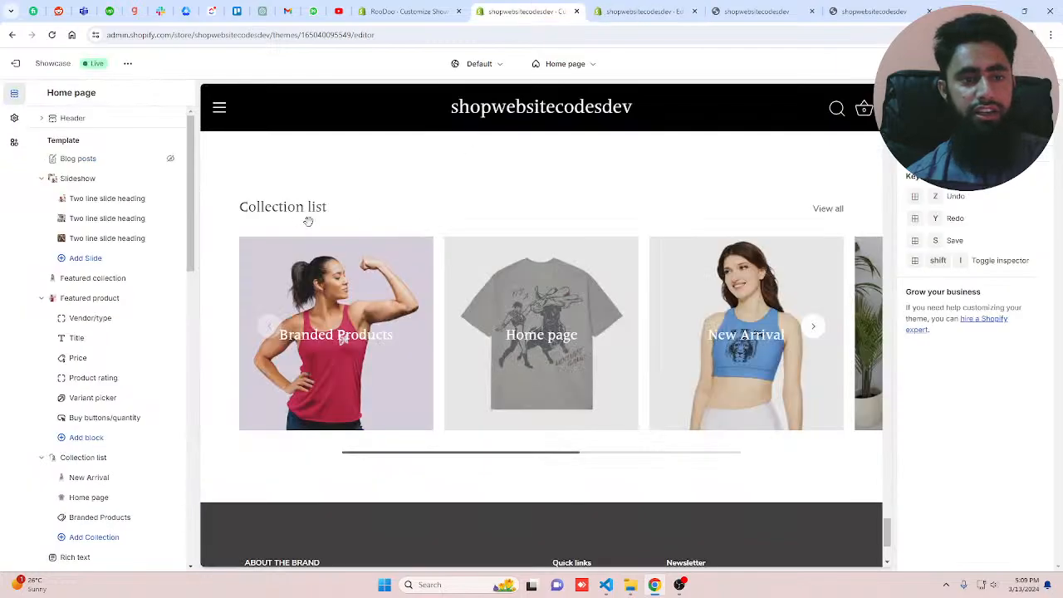
pyautogui.hotkey('ctrl', 'Tab')
pyautogui.click(119, 96)
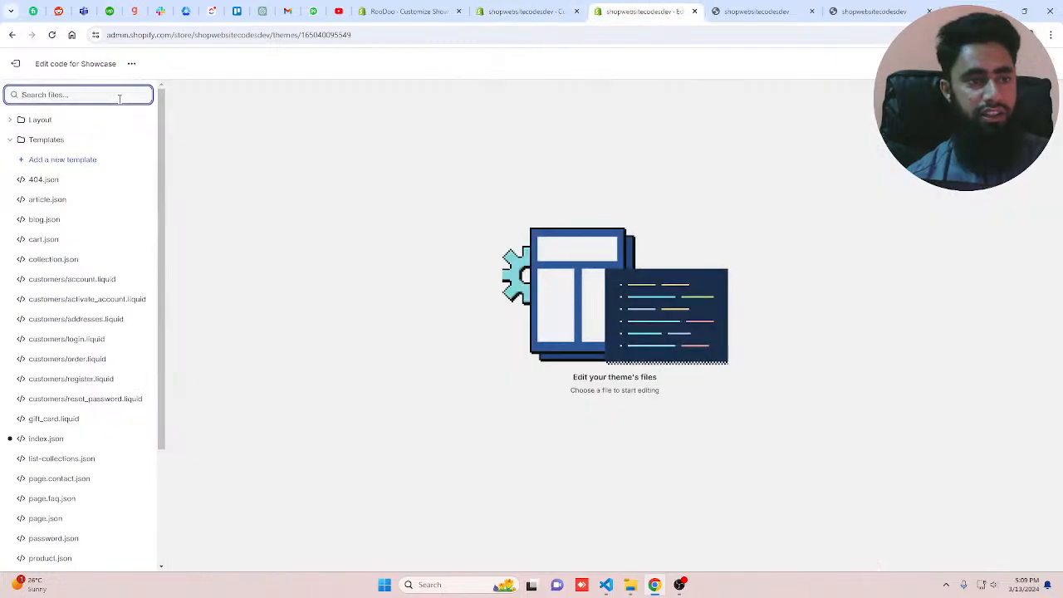
pyautogui.write('li')
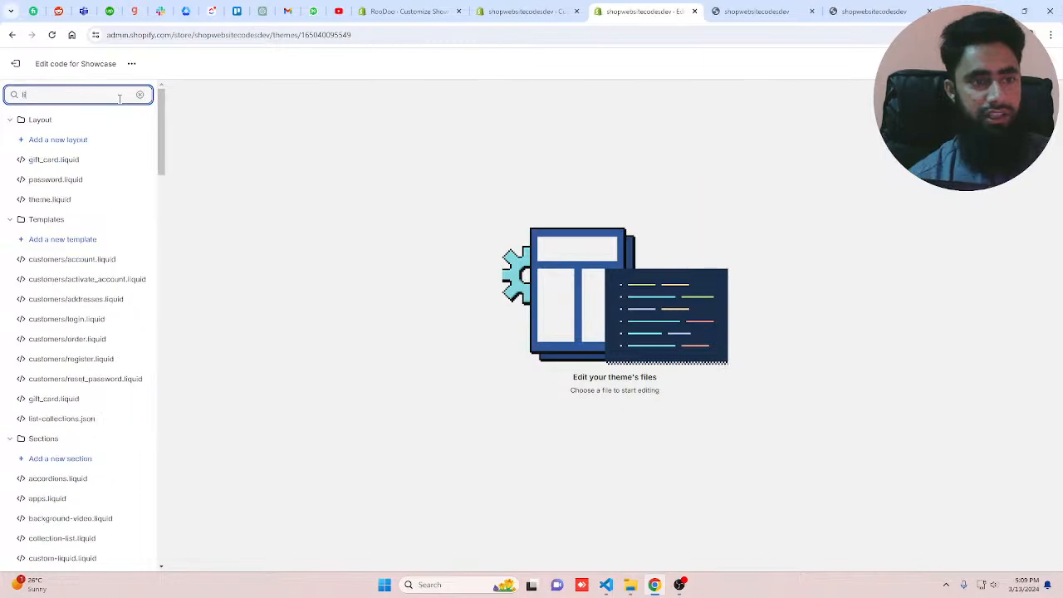
pyautogui.write('st')
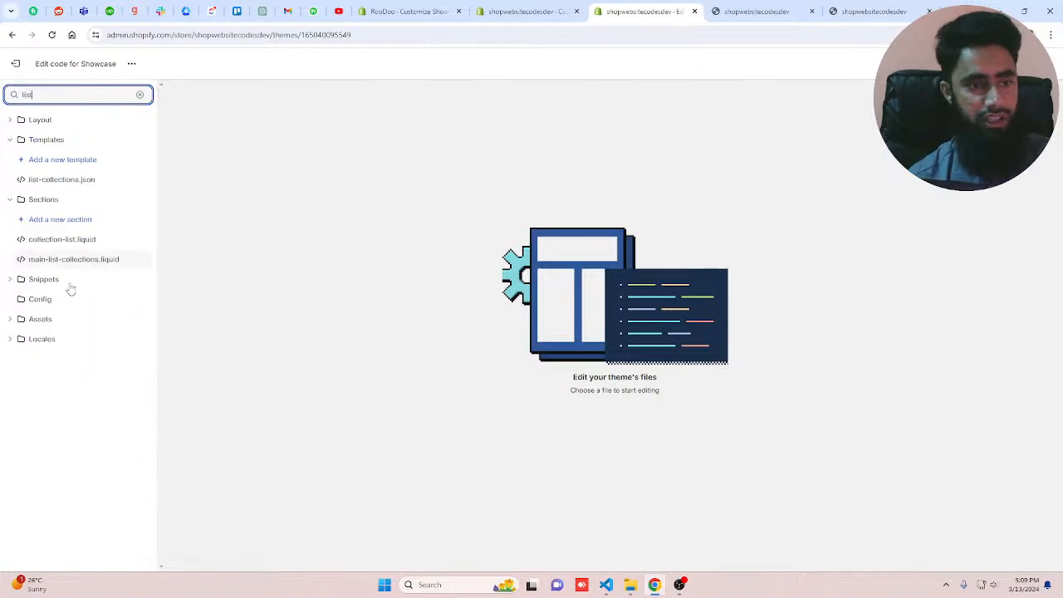
pyautogui.click(62, 239)
# - Create a new liquid section file named circular-collection
pyautogui.click(81, 221)
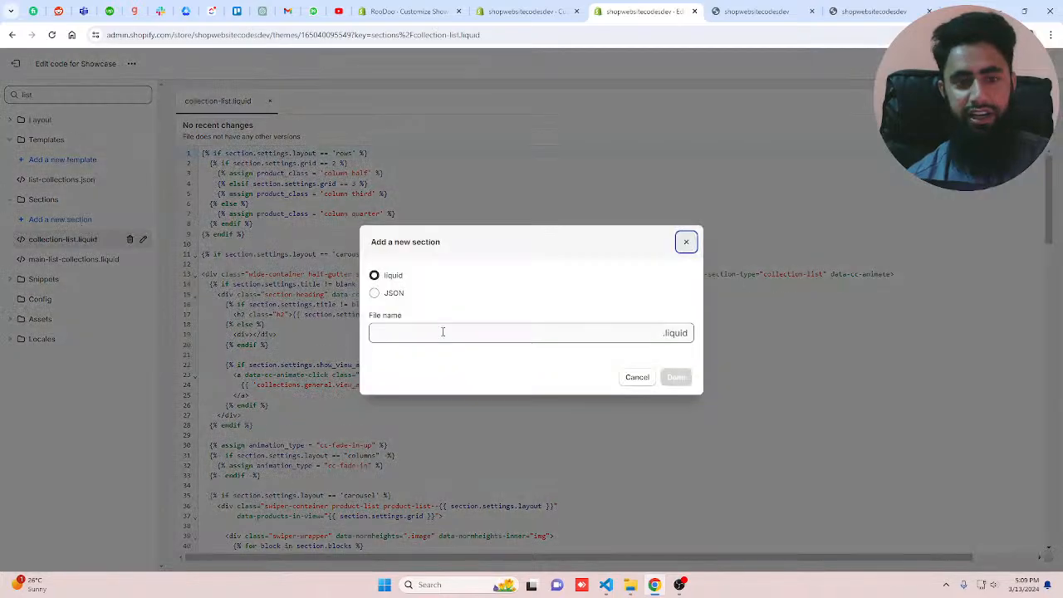
pyautogui.click(441, 331)
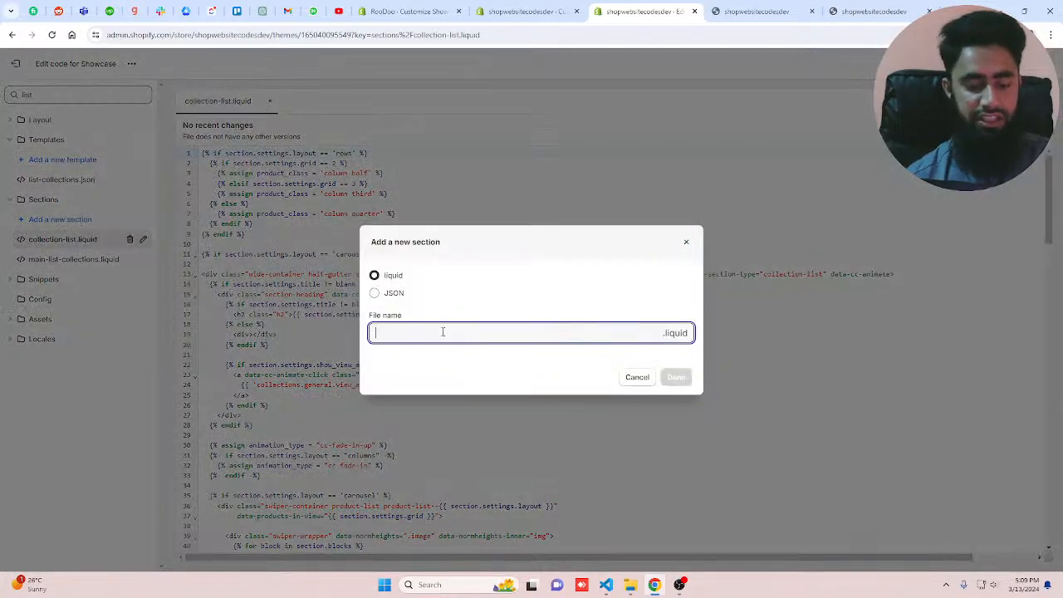
pyautogui.write('circular-colle')
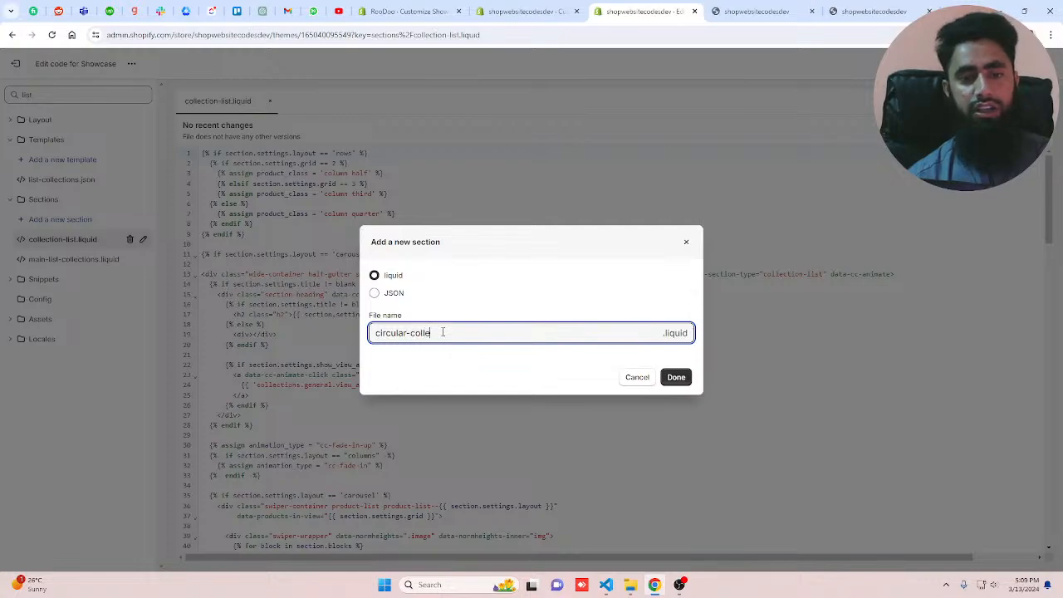
pyautogui.write('ction')
pyautogui.press('Return')
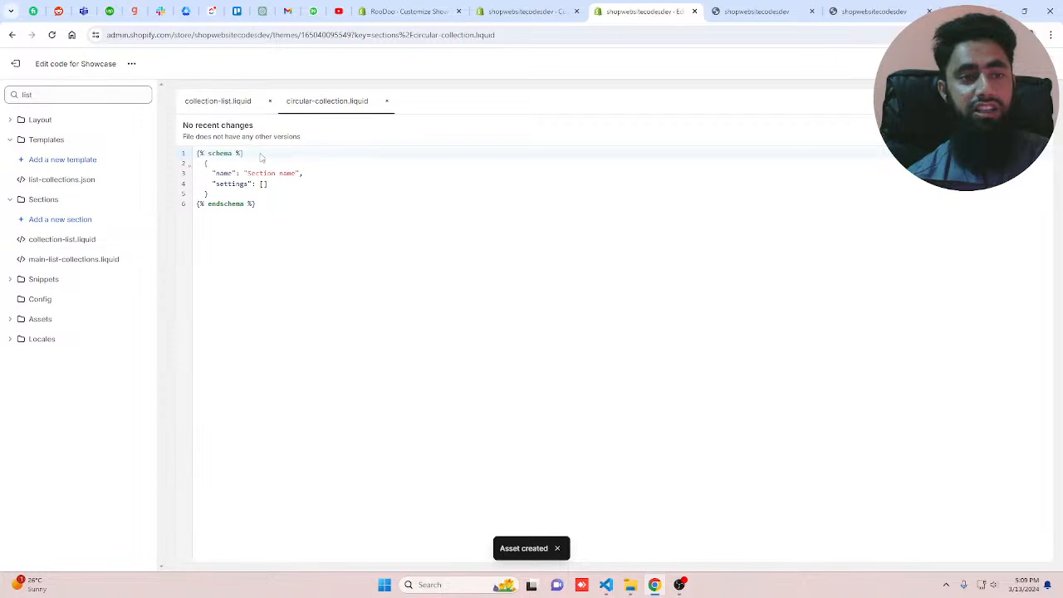
# - Replace the default code in circular-collection.liquid with the full code copied from collection-list.liquid
pyautogui.hotkey('ctrl', 'a')
pyautogui.press('BackSpace')
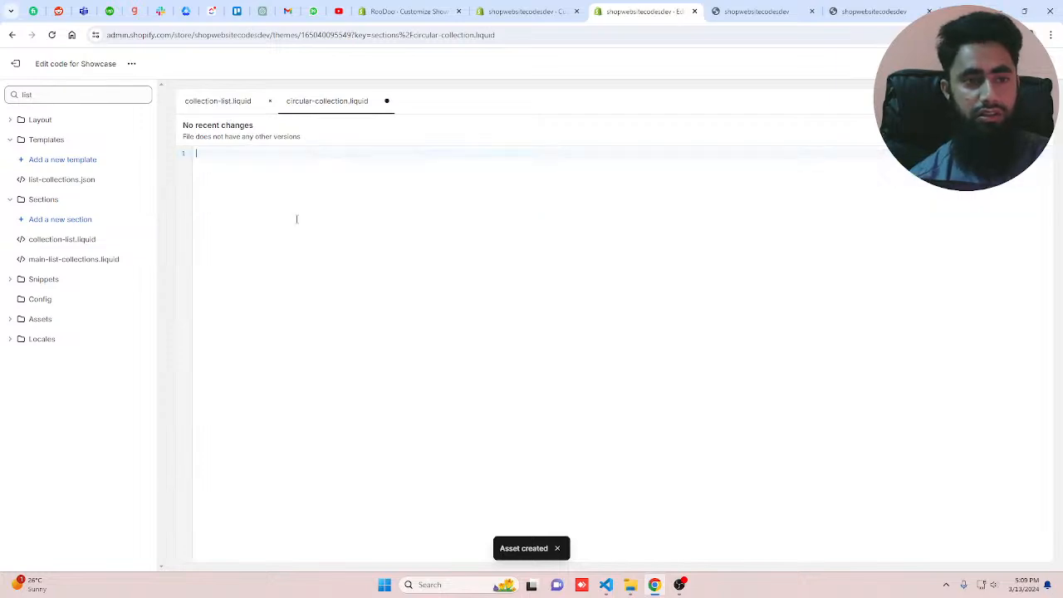
pyautogui.click(62, 239)
pyautogui.hotkey('ctrl', 'a')
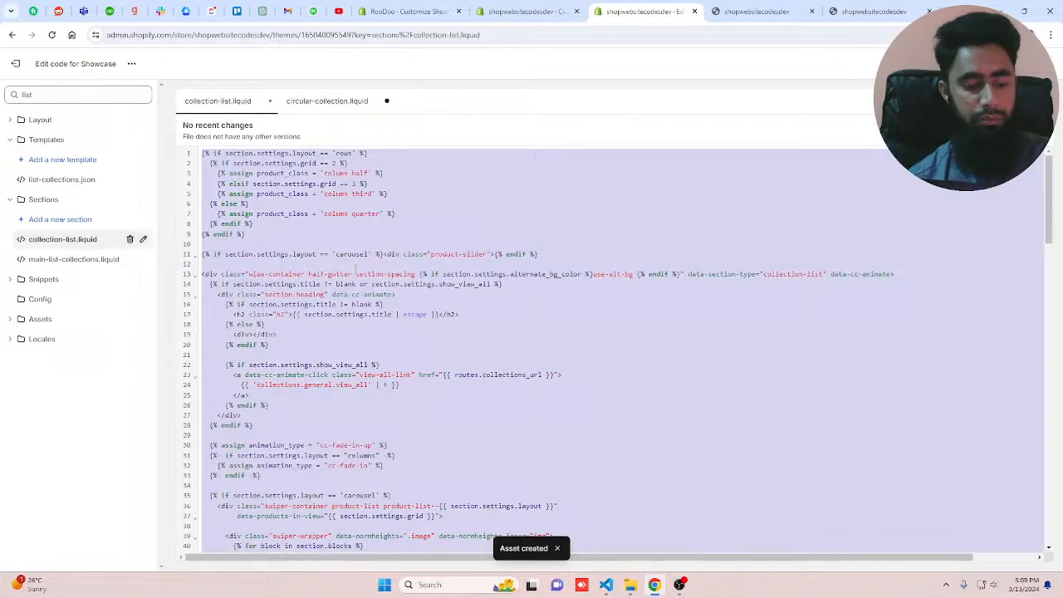
pyautogui.click(327, 100)
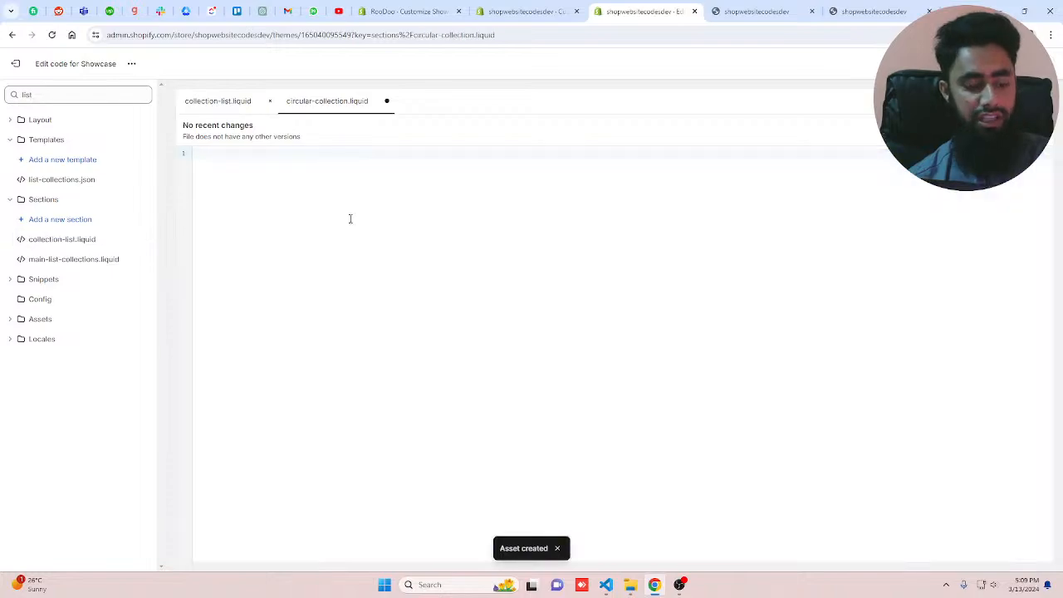
pyautogui.hotkey('ctrl', 'v')
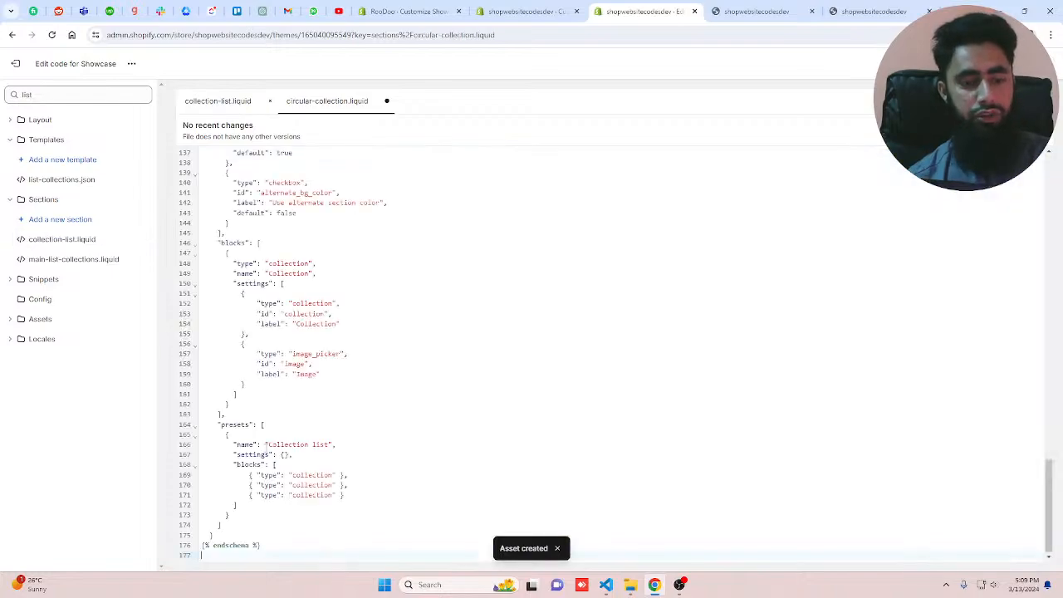
# - Rename the preset near the end of the circular-collection.liquid schema to "Collection slider"
pyautogui.doubleClick(320, 444)
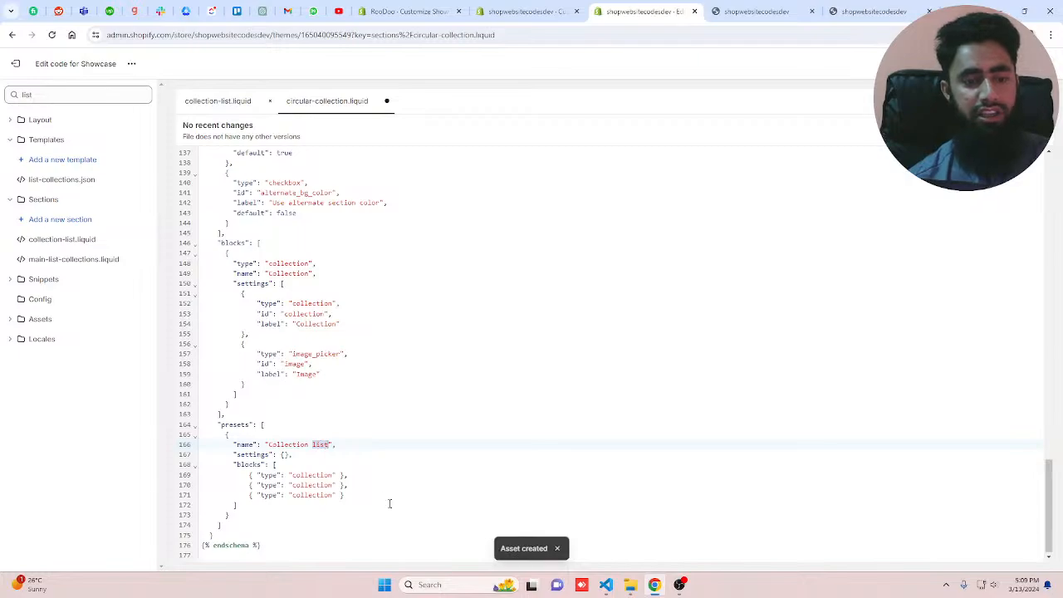
pyautogui.write('slide')
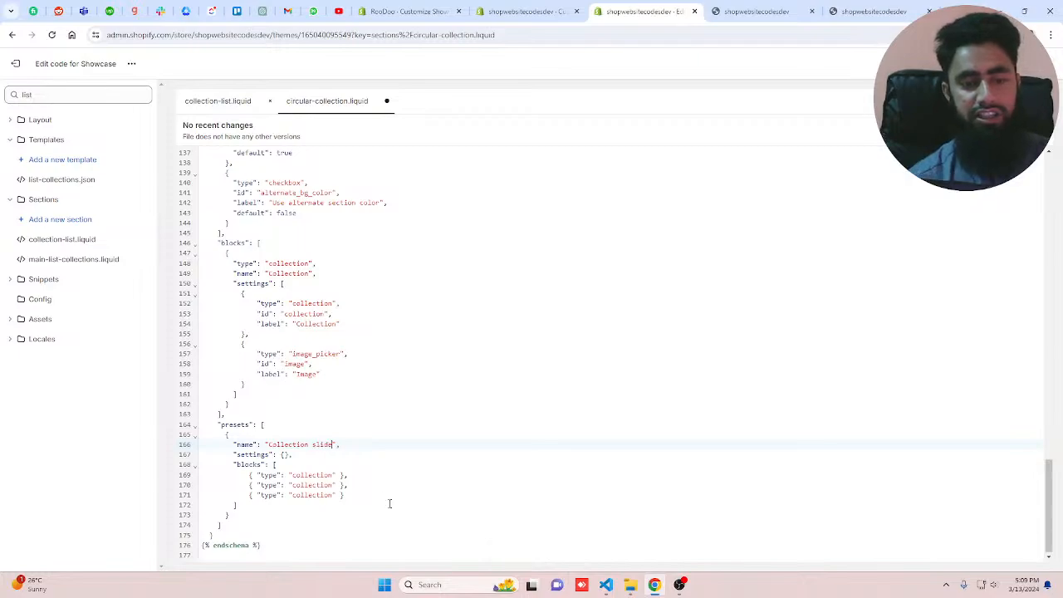
pyautogui.write('r')
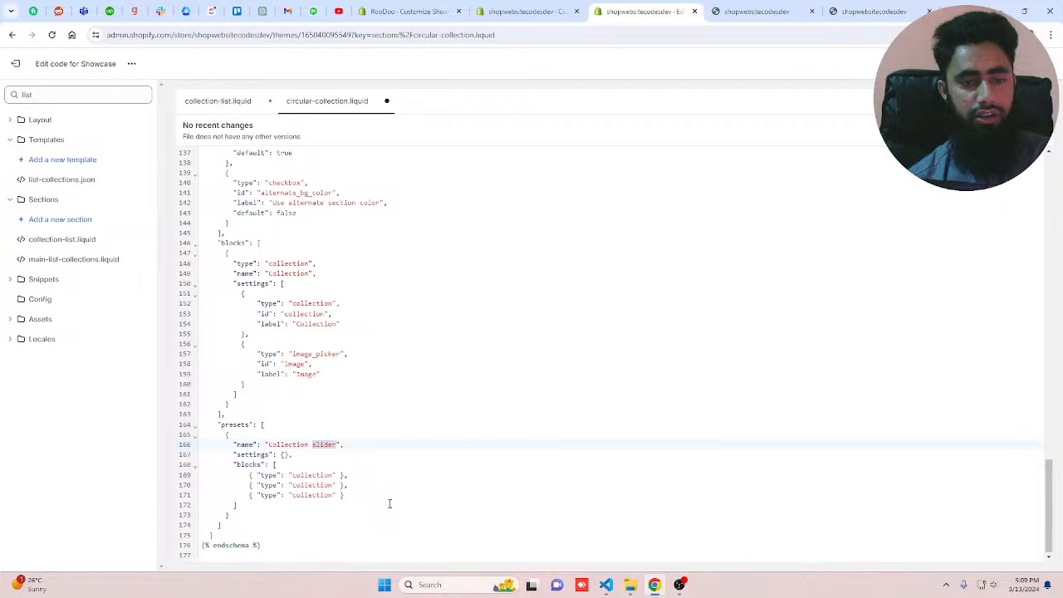
# - Set the schema's section name and default heading to "Collection slider" in circular-collection.liquid and save the file
pyautogui.scroll(9, 389, 503)
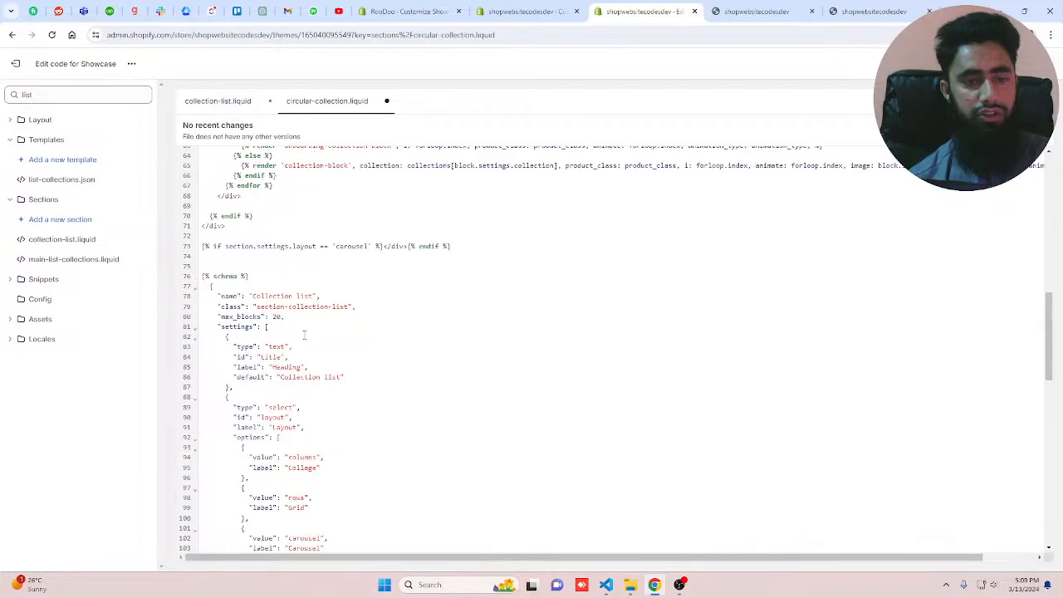
pyautogui.doubleClick(299, 295)
pyautogui.write('slider')
pyautogui.click(332, 378)
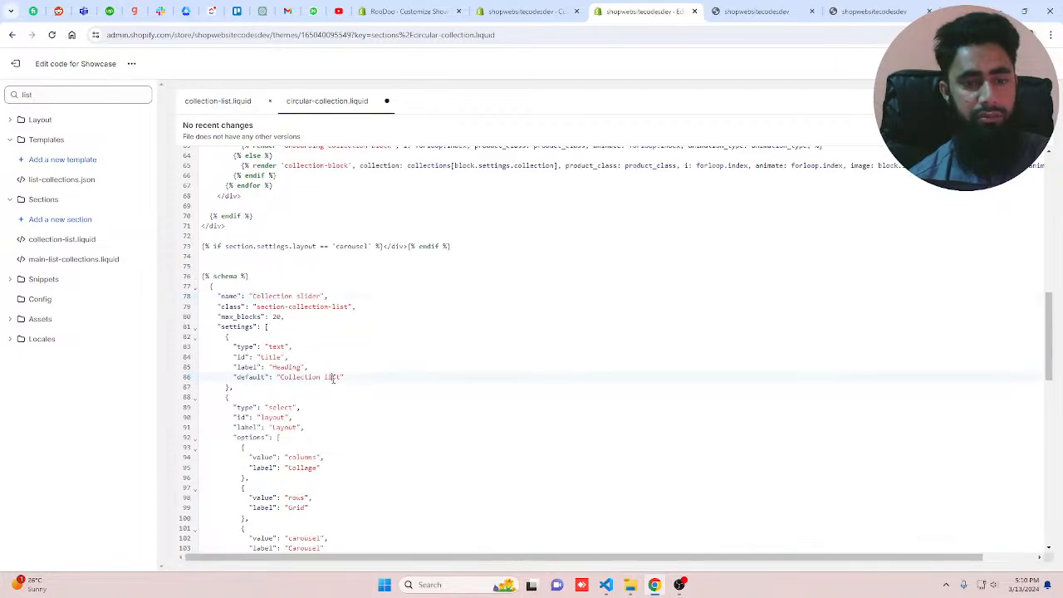
pyautogui.doubleClick(332, 378)
pyautogui.write('slider')
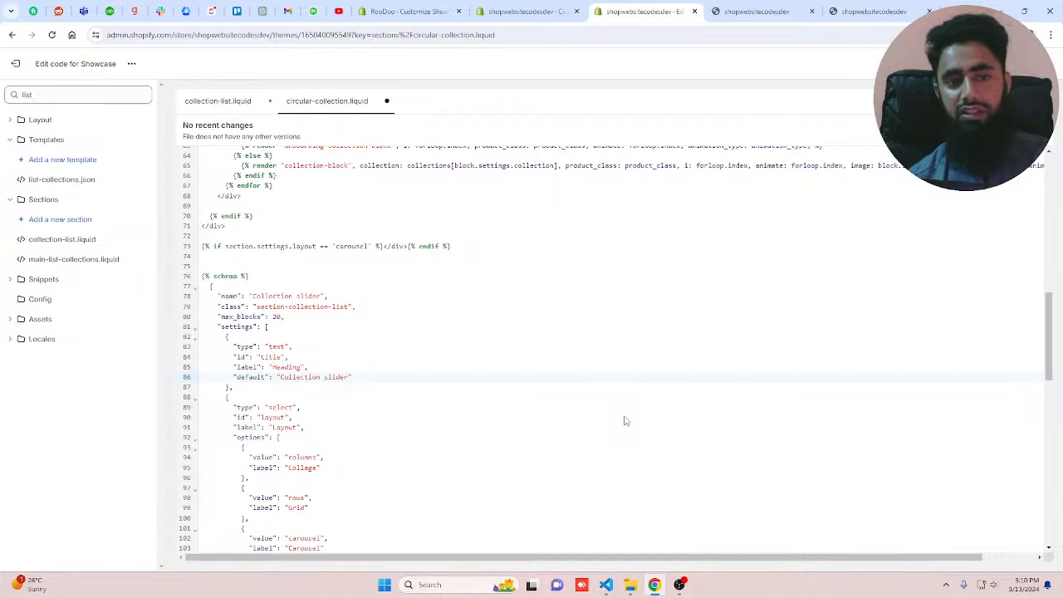
pyautogui.hotkey('ctrl', 's')
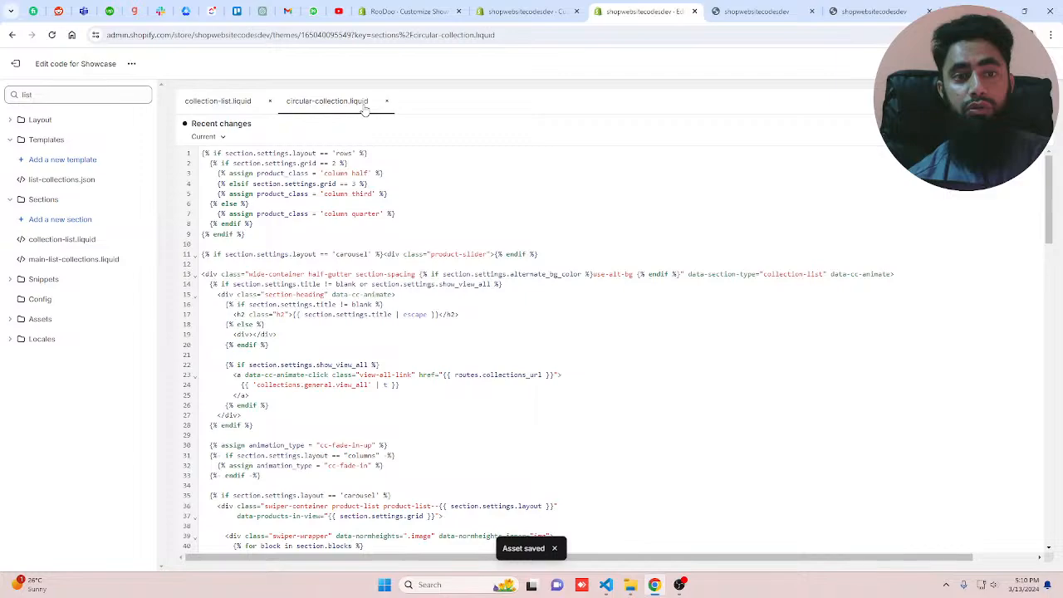
# - Reload the theme editor and look for the new section among the sections available for the home page, including a search for "cir"
pyautogui.click(532, 12)
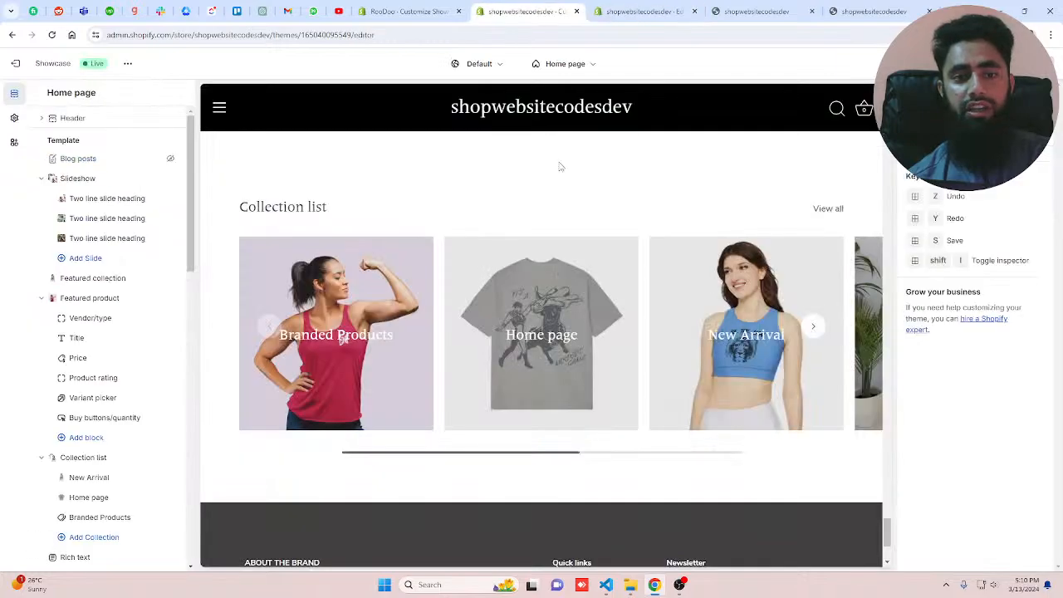
pyautogui.hotkey('ctrl', 'r')
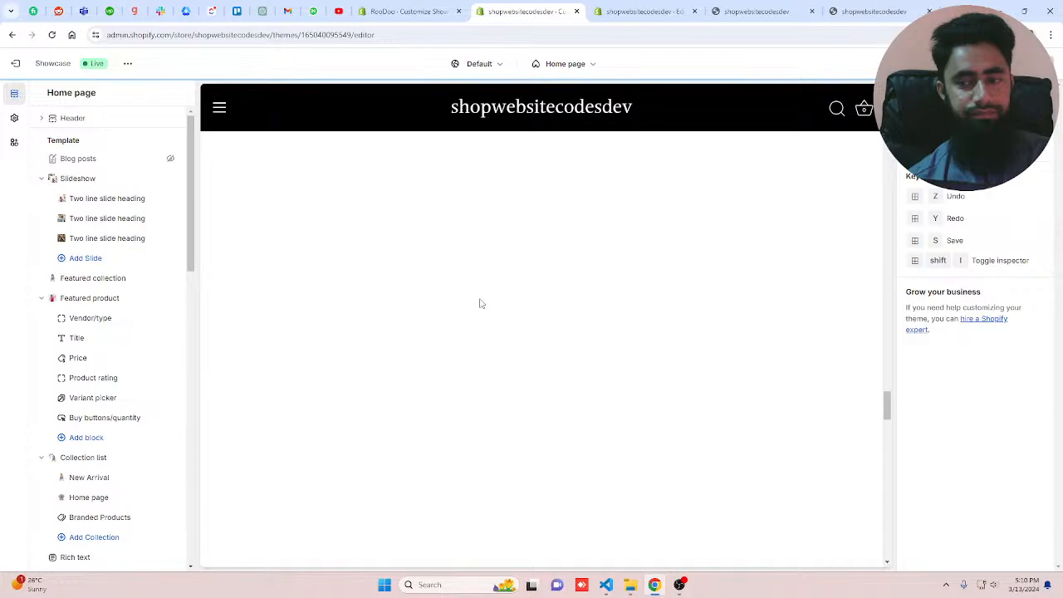
pyautogui.scroll(-5, 479, 303)
pyautogui.scroll(-6, 49, 396)
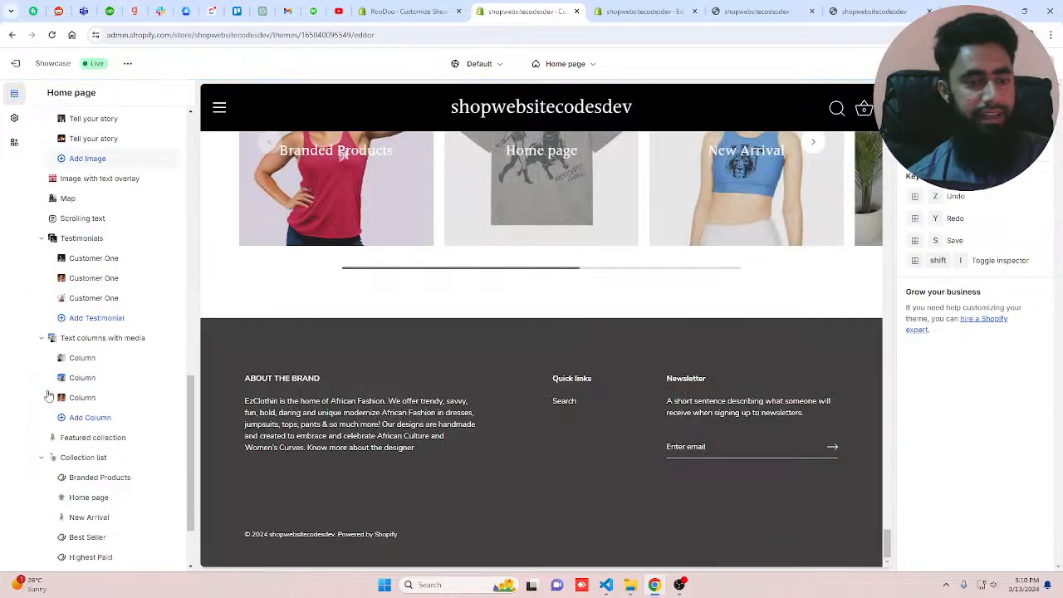
pyautogui.scroll(-2, 49, 396)
pyautogui.click(80, 505)
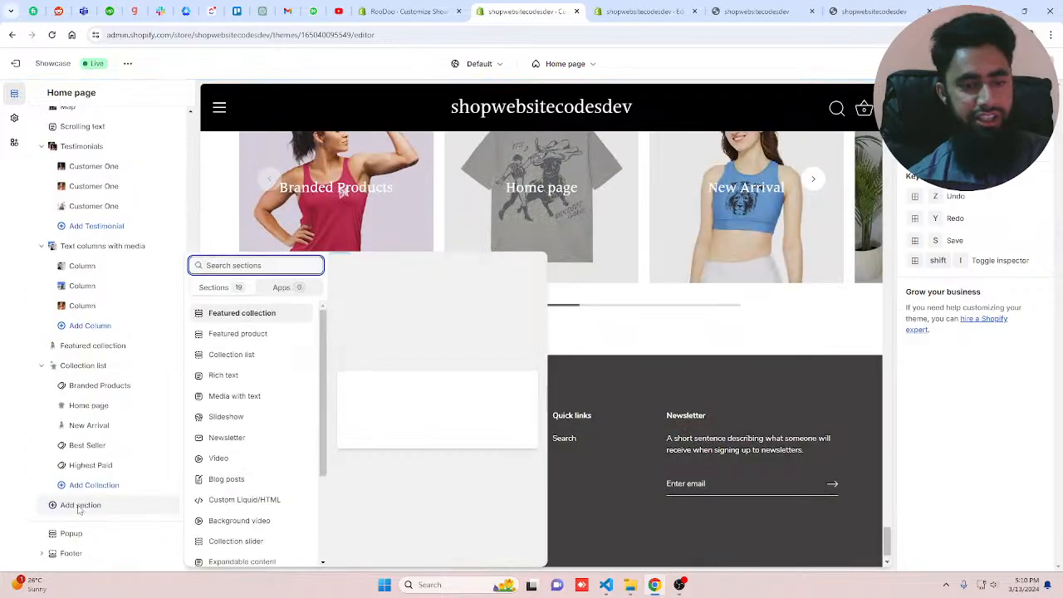
pyautogui.scroll(-3, 257, 432)
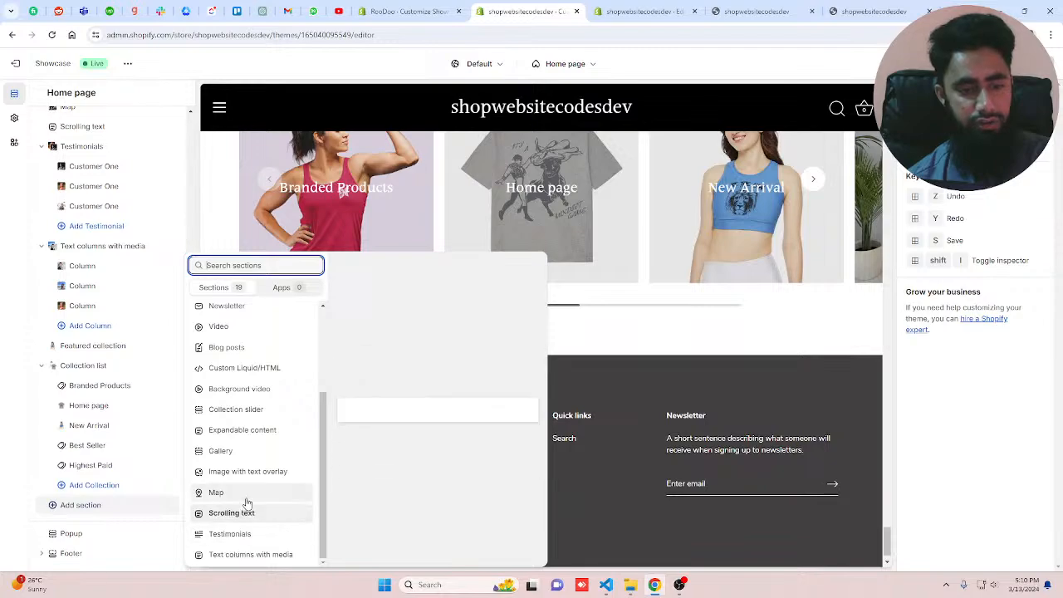
pyautogui.scroll(3, 241, 412)
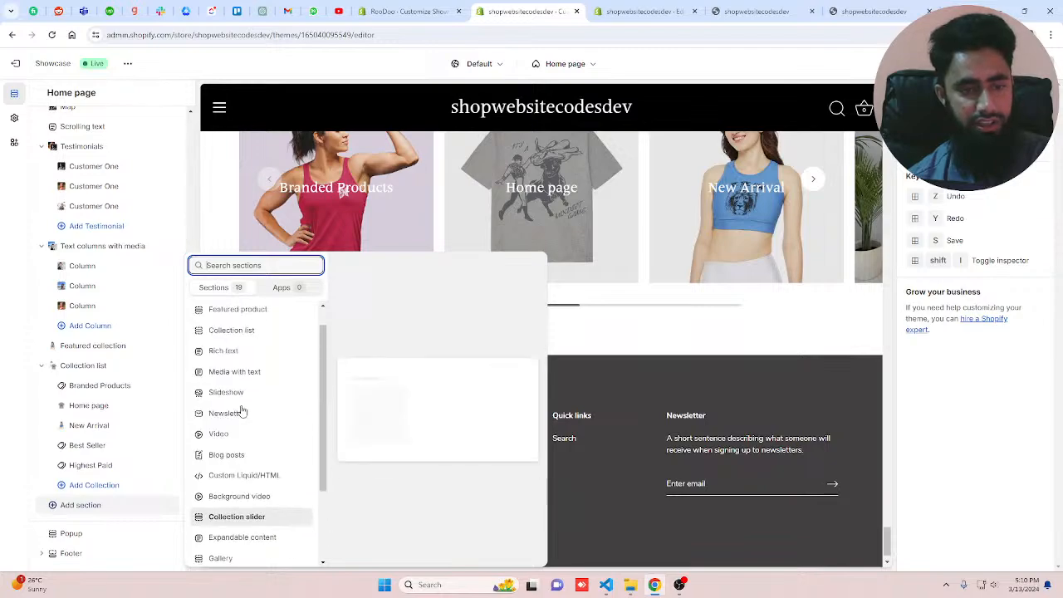
pyautogui.scroll(1, 241, 411)
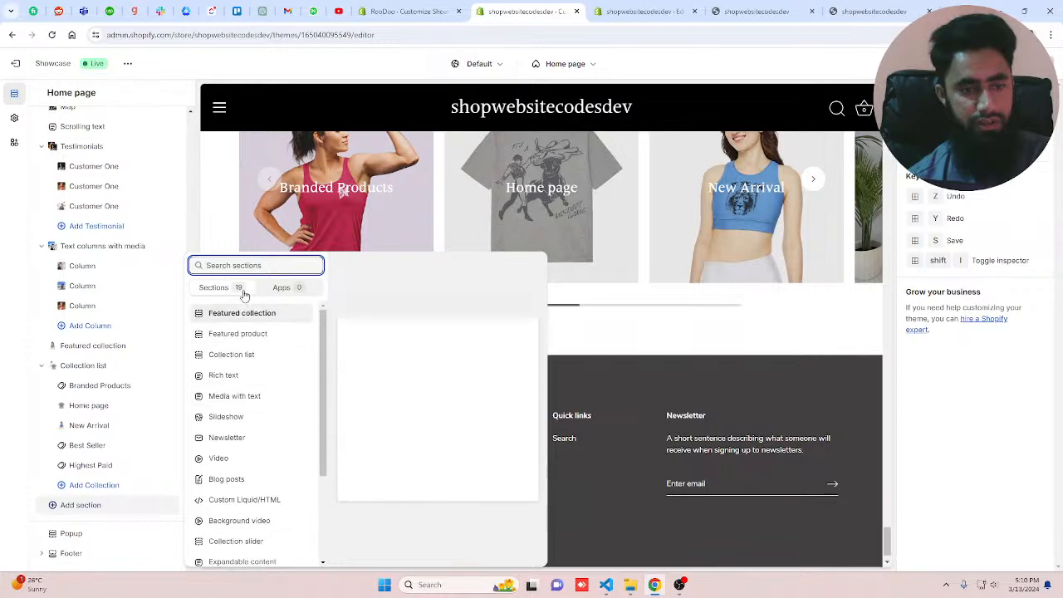
pyautogui.write('cli')
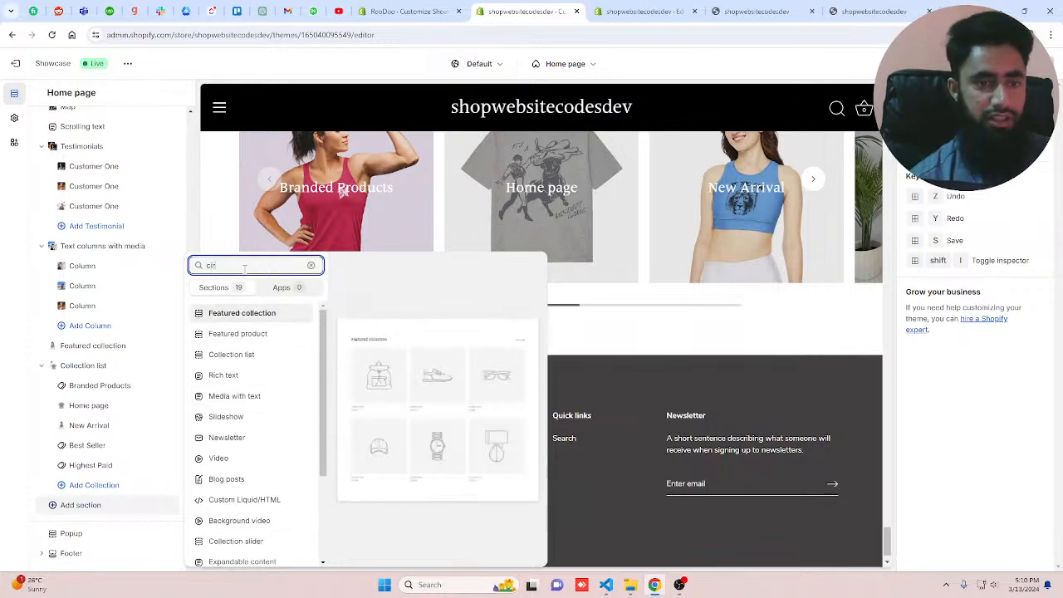
pyautogui.press('BackSpace')
pyautogui.press('BackSpace')
pyautogui.press('BackSpace')
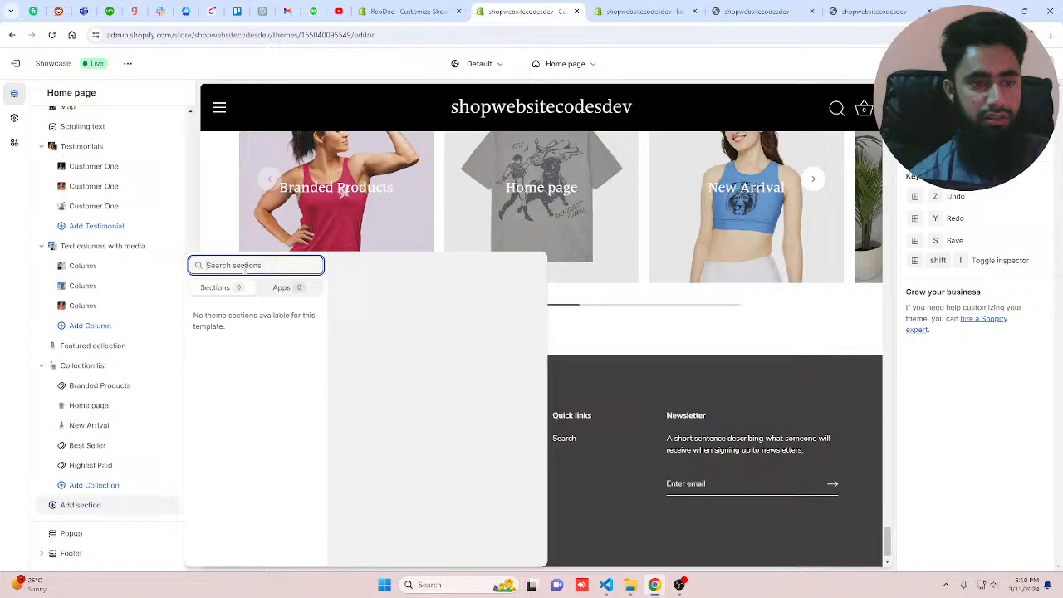
# - Find circular-collection.liquid with the search "circu" and compare its schema name with the theme editor's list of available sections
pyautogui.click(631, 10)
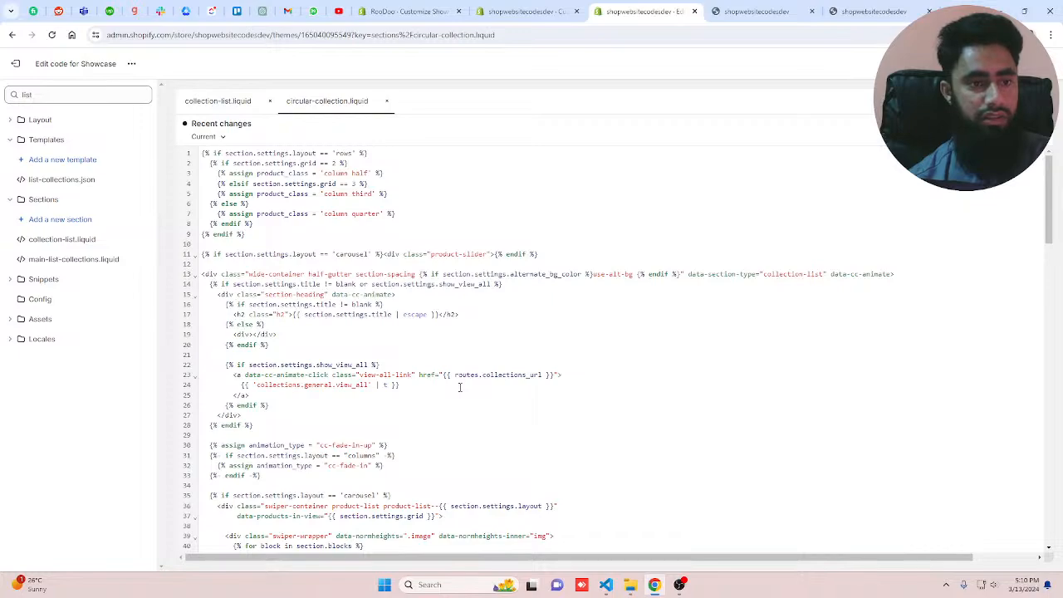
pyautogui.doubleClick(3, 95)
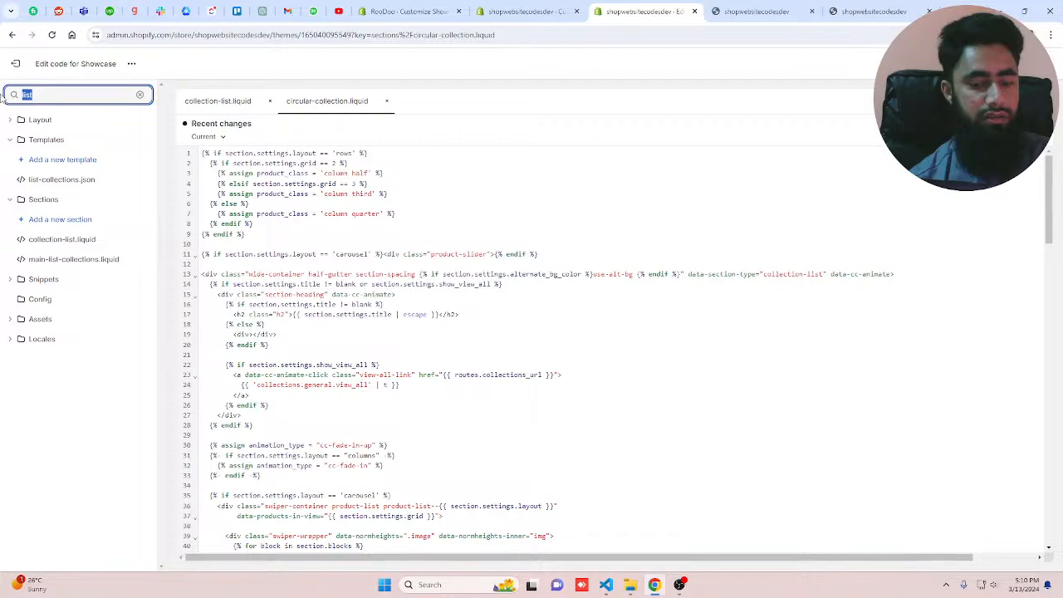
pyautogui.write('circu')
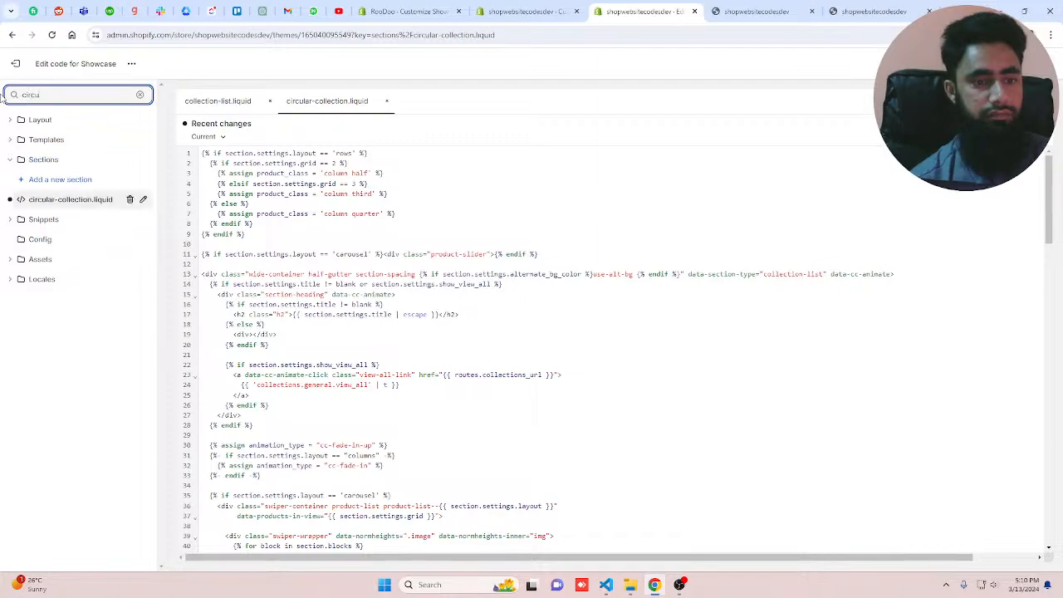
pyautogui.scroll(-10, 523, 442)
pyautogui.scroll(3, 522, 442)
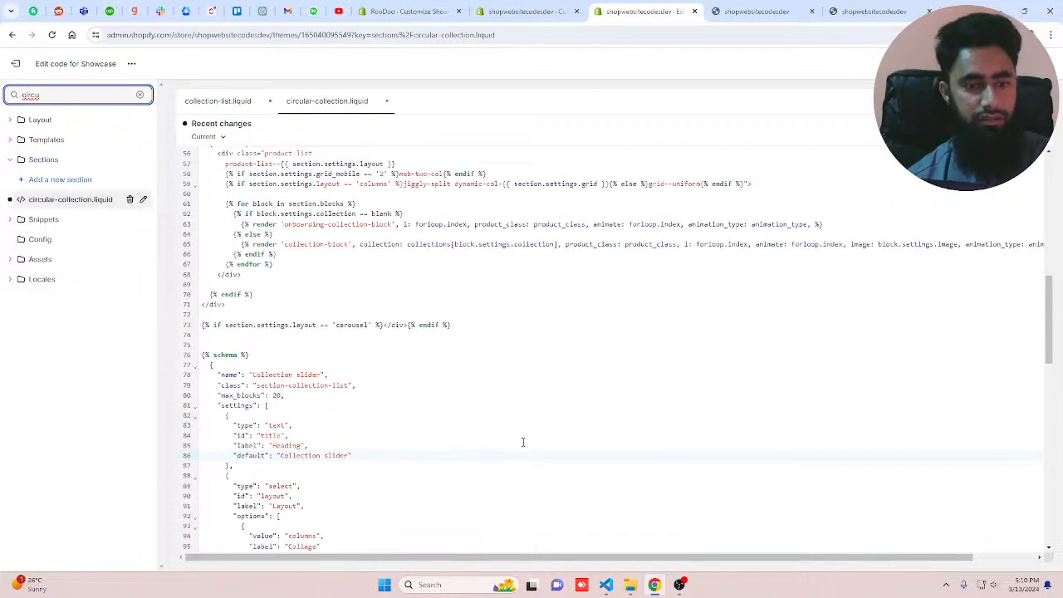
pyautogui.click(269, 376)
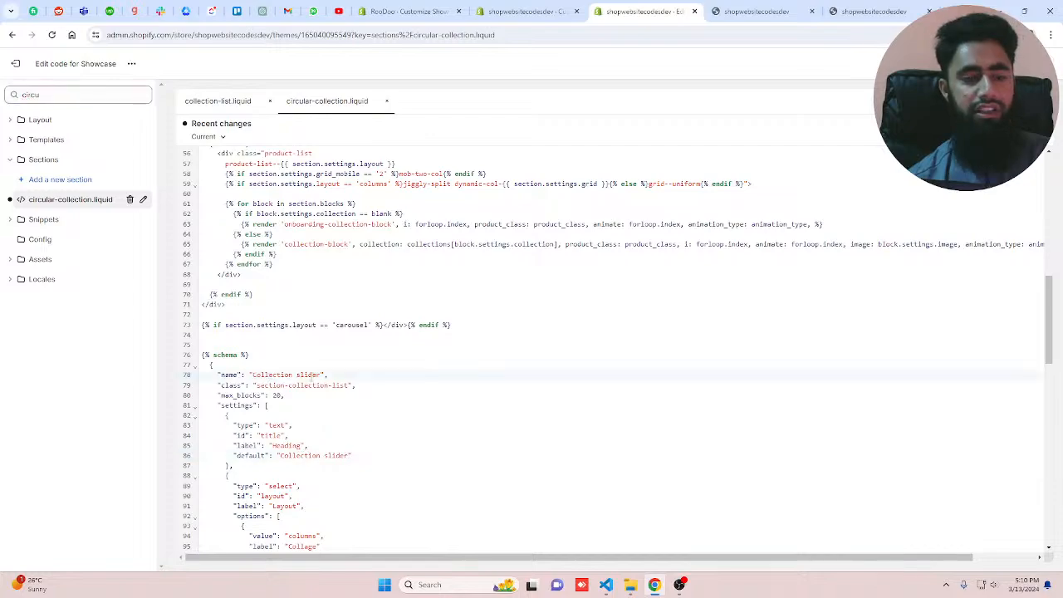
pyautogui.click(528, 11)
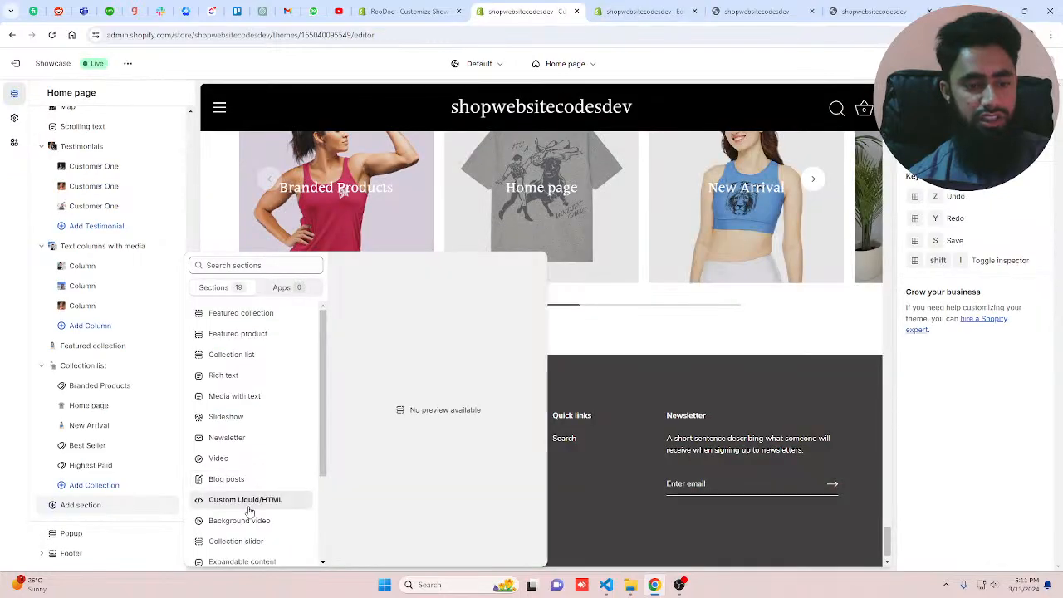
pyautogui.scroll(-3, 249, 511)
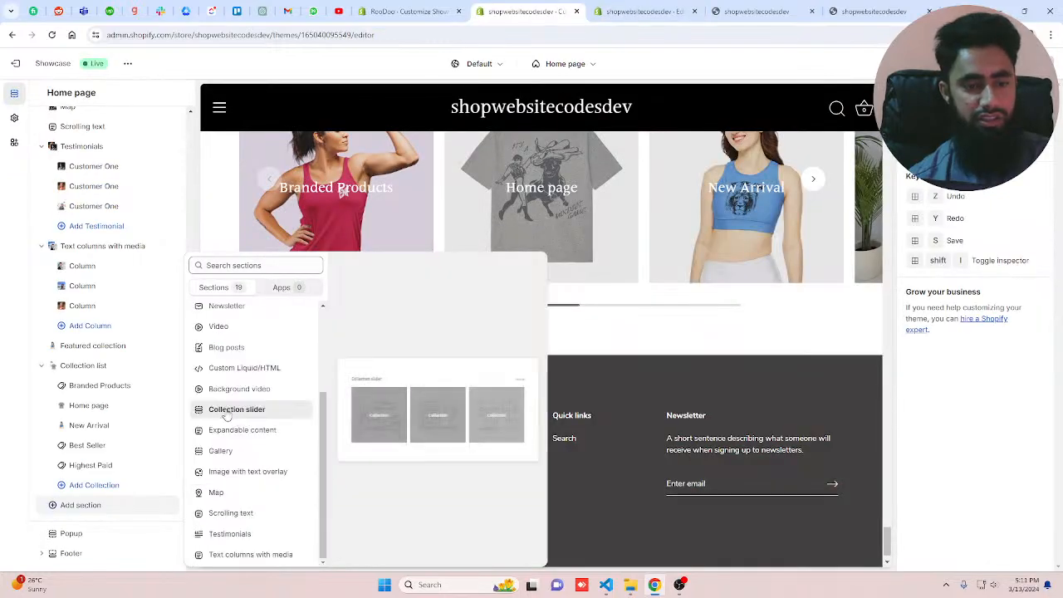
# - Change the schema's section name in circular-collection.liquid to "Circular Collections"
pyautogui.hotkey('ctrl', 'Tab')
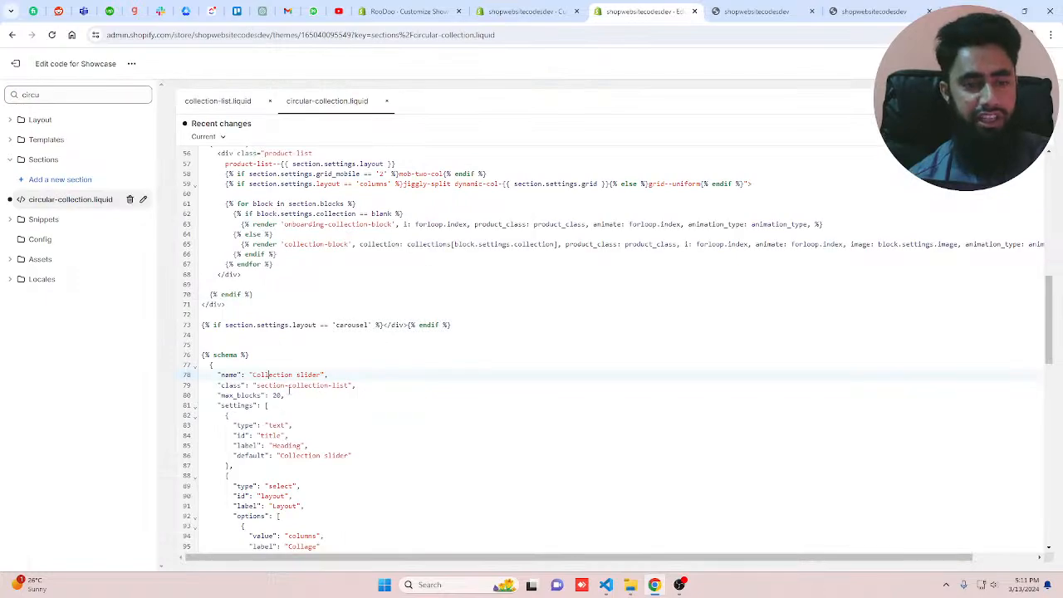
pyautogui.click(254, 375)
pyautogui.write('C')
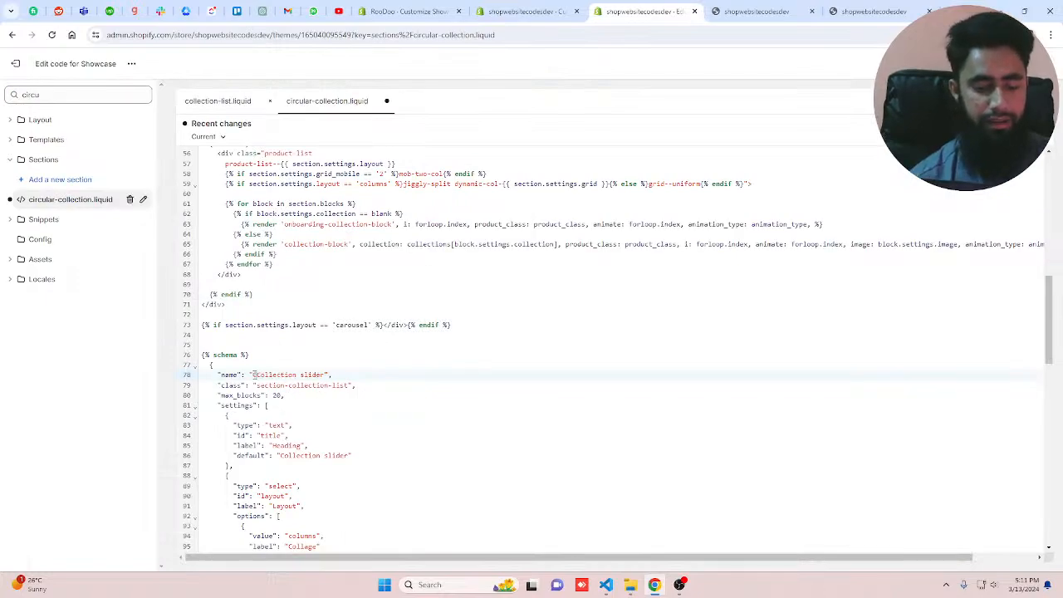
pyautogui.write('ircular')
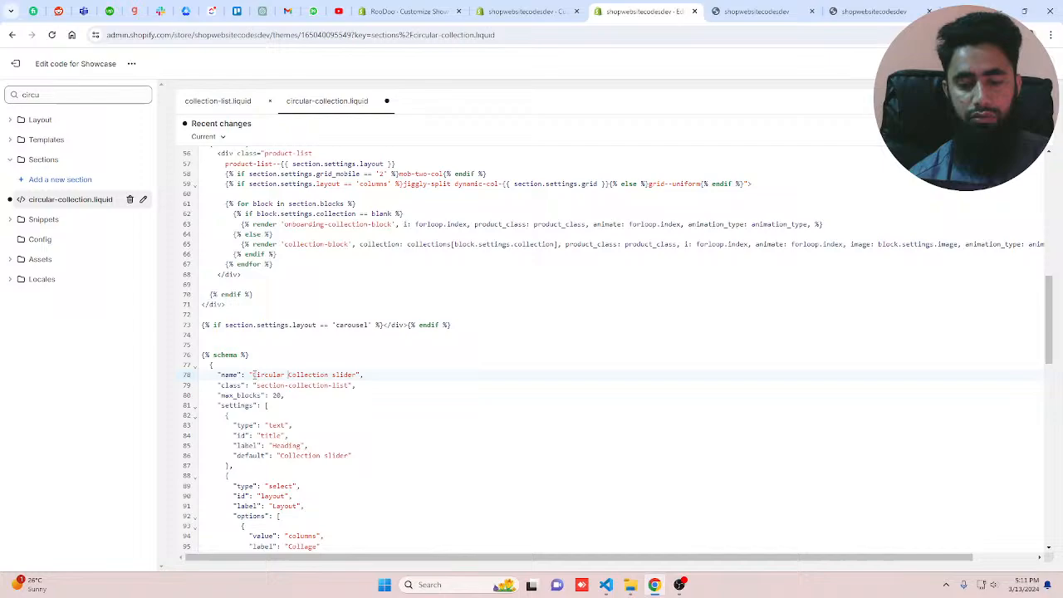
pyautogui.hotkey('ctrl', 'Right')
pyautogui.hotkey('ctrl', 'shift', 'Right')
pyautogui.press('BackSpace')
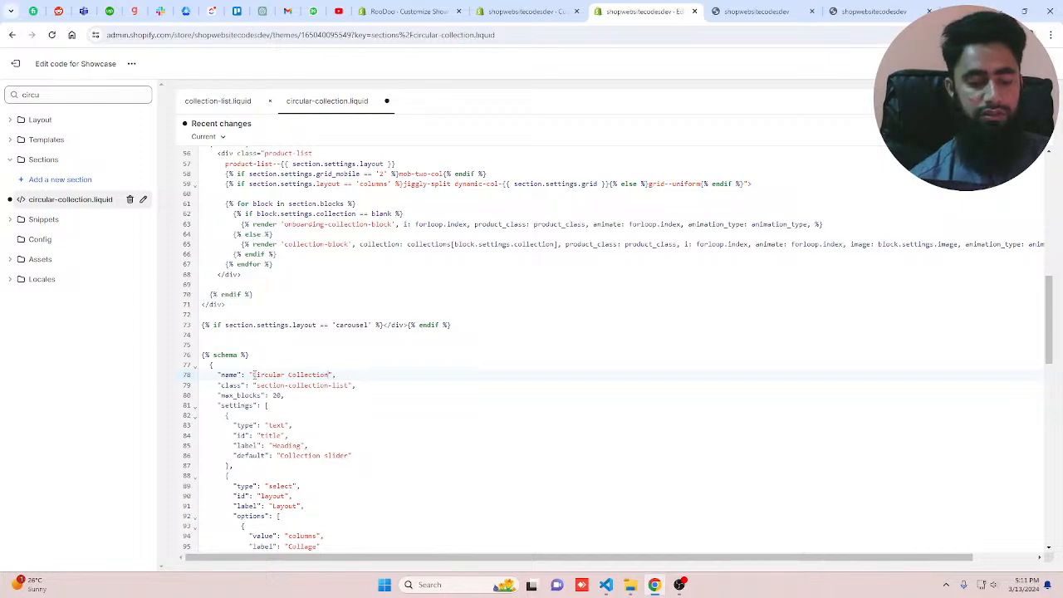
pyautogui.write('s')
# - Copy the new section name over the schema's default heading and the preset name in circular-collection.liquid, and save the file
pyautogui.hotkey('ctrl', 'shift', 'Left')
pyautogui.hotkey('ctrl', 'shift', 'Left')
pyautogui.hotkey('ctrl', 'c')
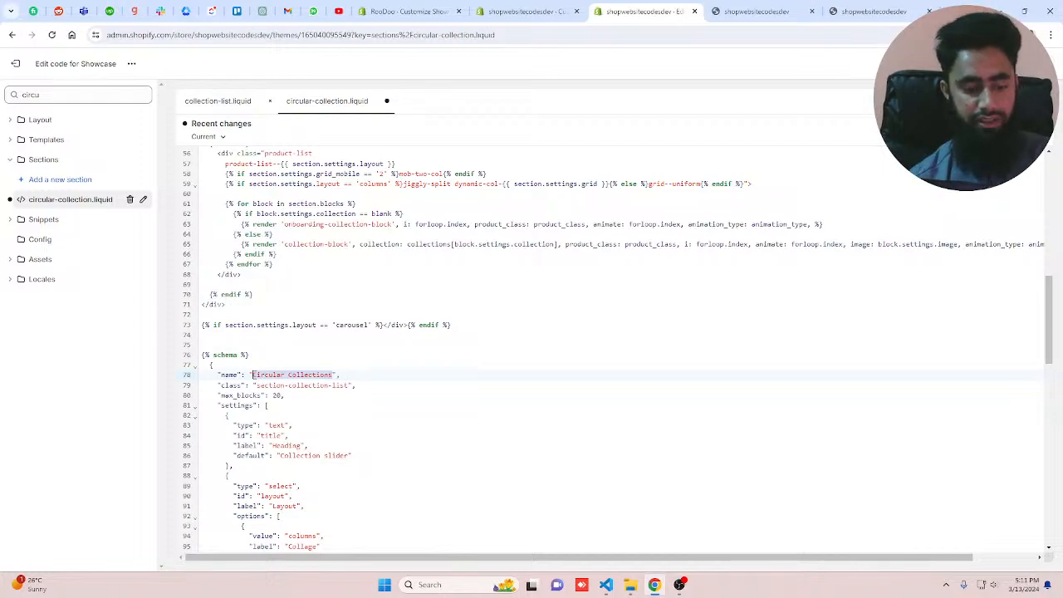
pyautogui.moveTo(280, 456); pyautogui.dragTo(350, 454)
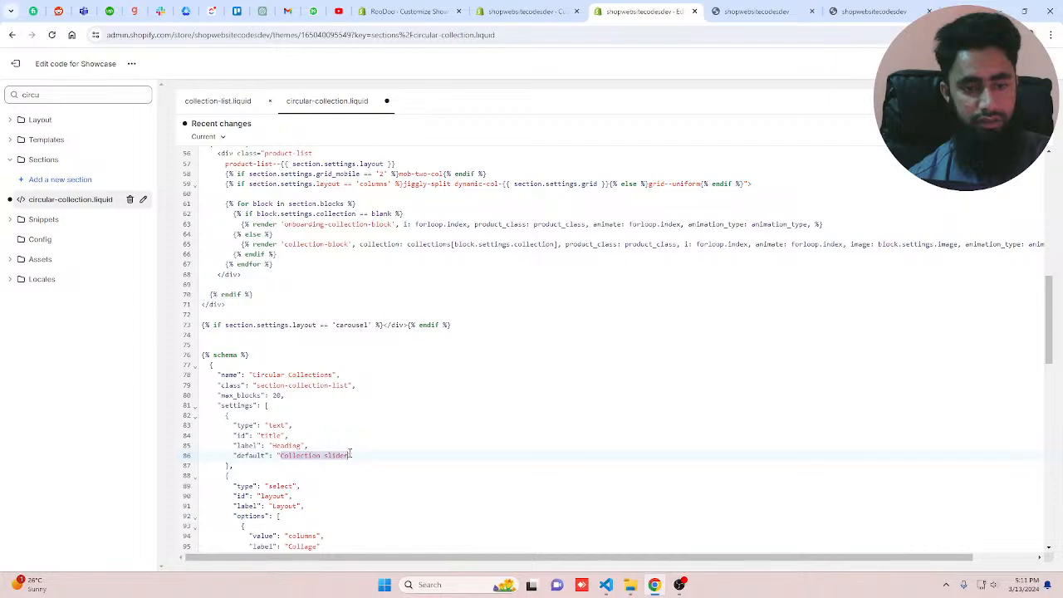
pyautogui.scroll(-10, 393, 472)
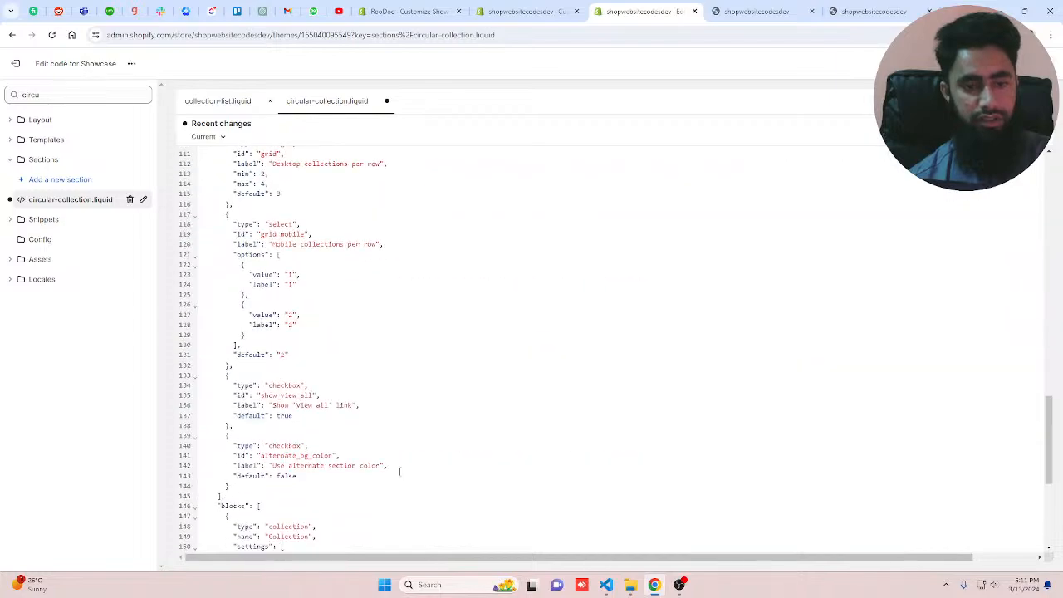
pyautogui.scroll(-5, 400, 471)
pyautogui.click(268, 435)
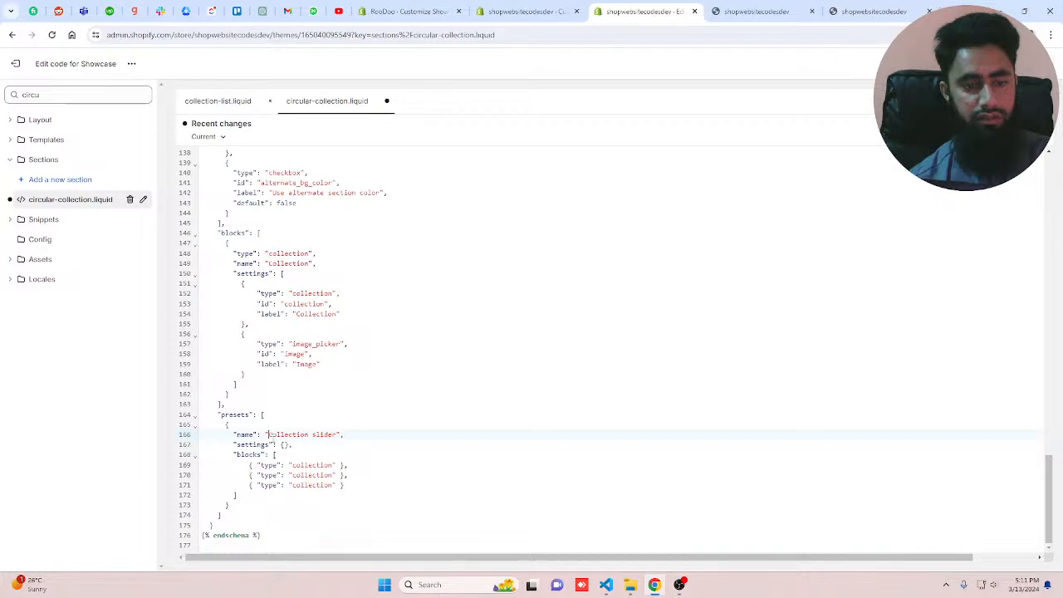
pyautogui.moveTo(268, 434); pyautogui.dragTo(336, 435)
pyautogui.hotkey('ctrl', 'v')
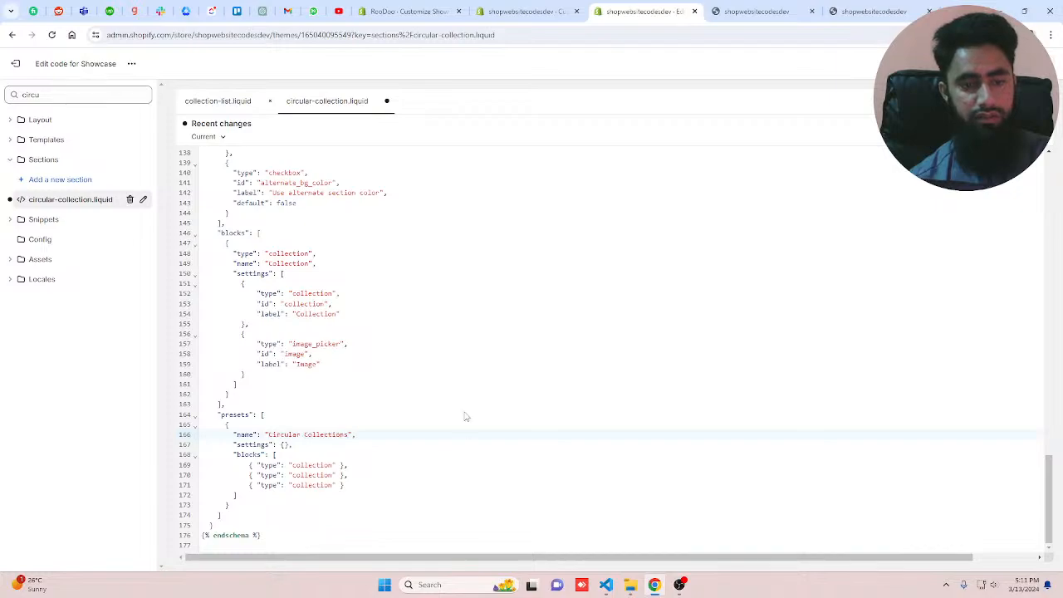
# - Reload the theme editor and add the Circular Collections section to the home page with two extra collection blocks
pyautogui.click(524, 11)
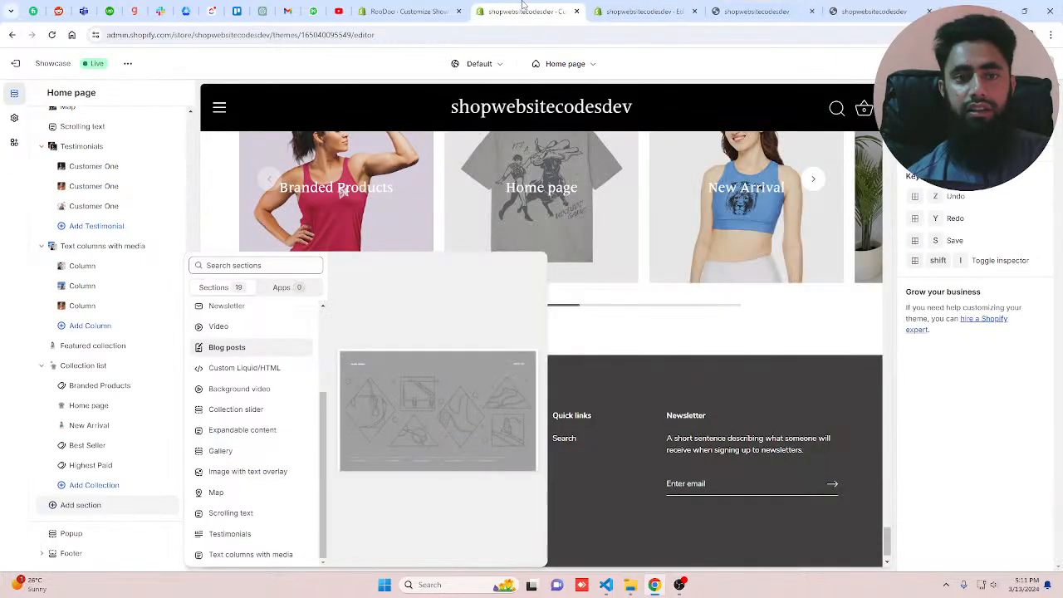
pyautogui.hotkey('ctrl', 'r')
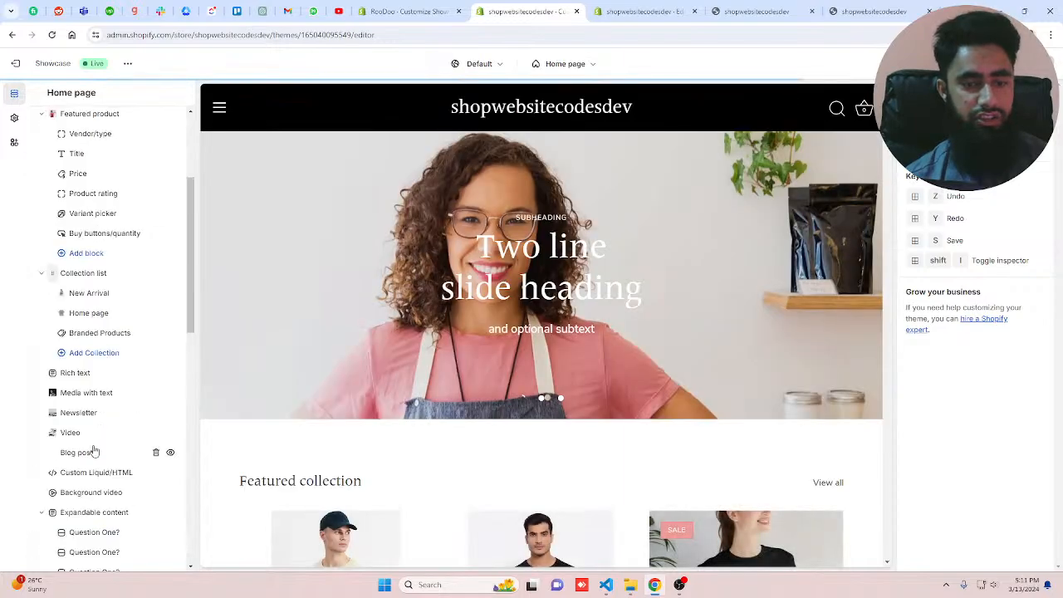
pyautogui.scroll(-10, 94, 451)
pyautogui.click(81, 505)
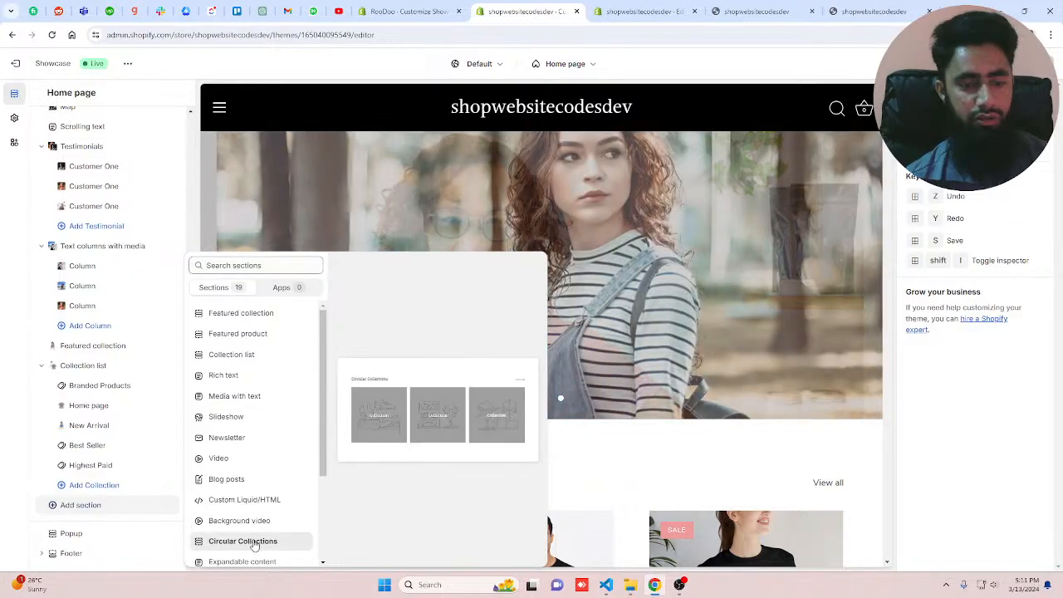
pyautogui.click(255, 541)
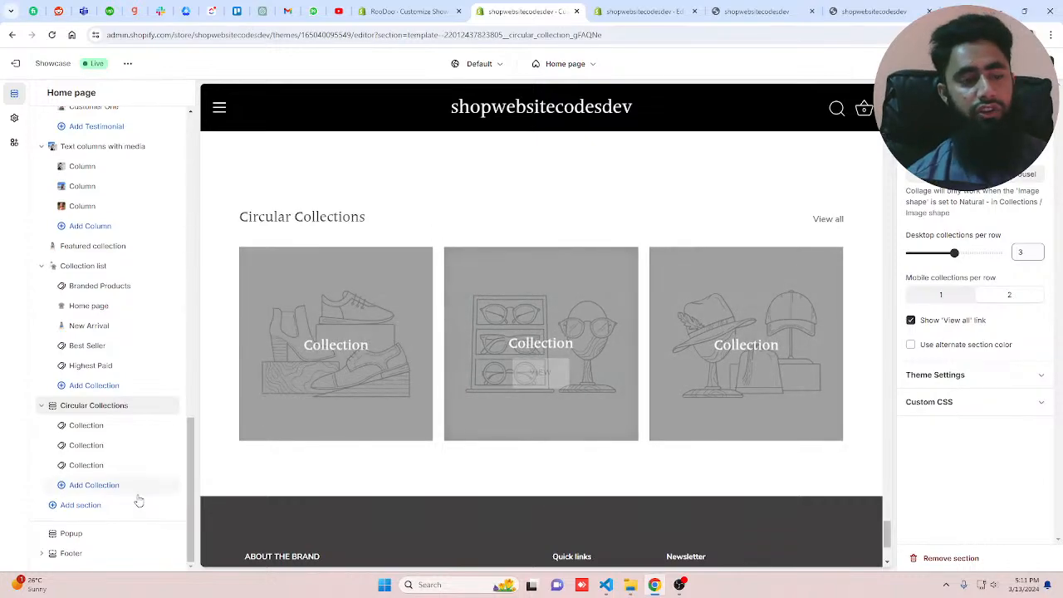
pyautogui.click(83, 486)
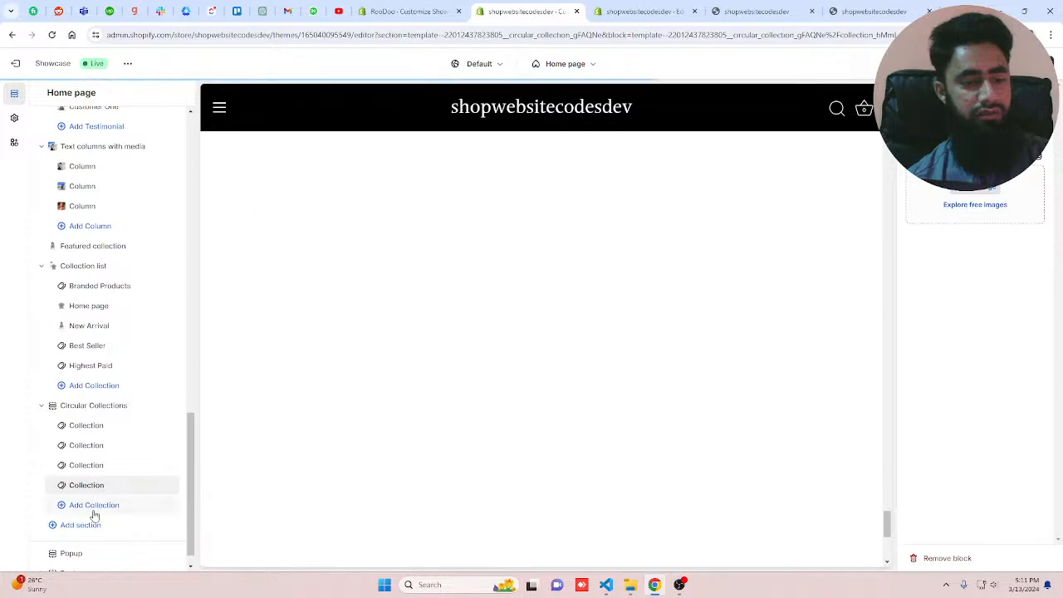
pyautogui.click(94, 509)
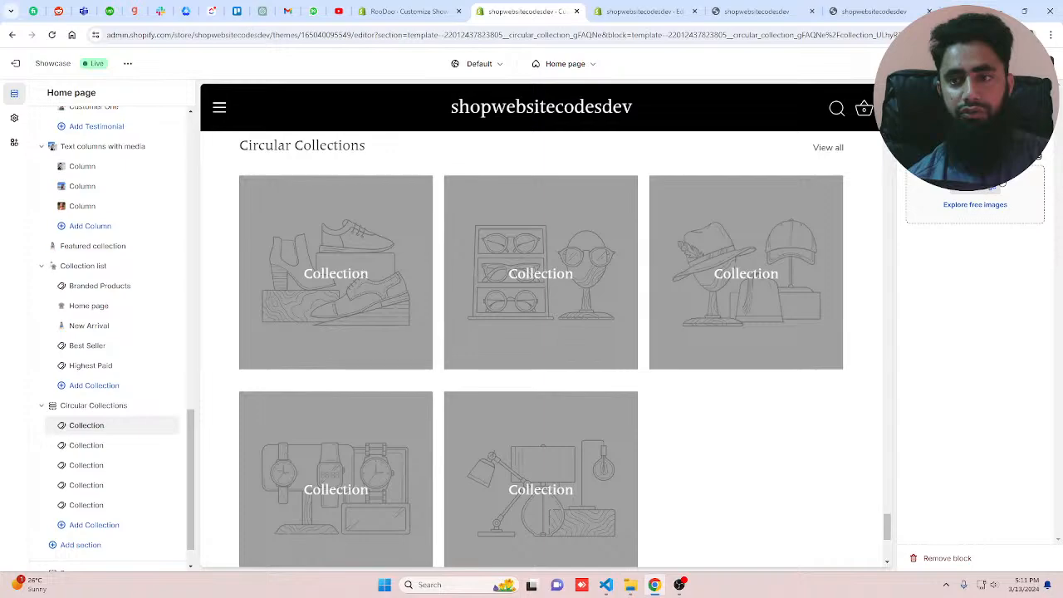
# - Assign the Best Seller collection to the first block of the Circular Collections section
pyautogui.click(988, 131)
pyautogui.click(990, 182)
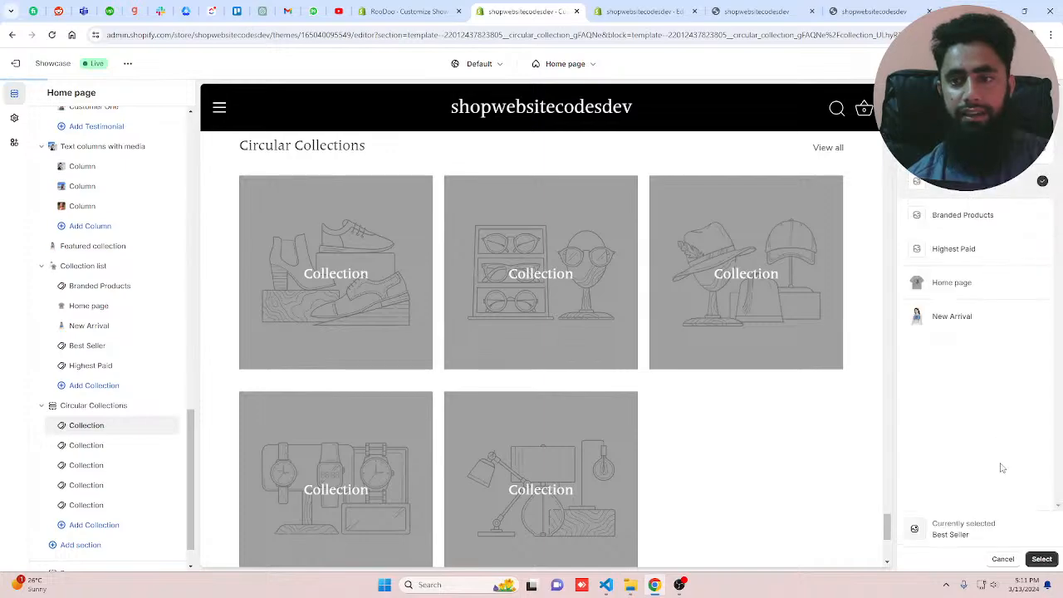
pyautogui.click(1041, 558)
# - Assign the Branded Products collection to the second block of the Circular Collections section
pyautogui.click(104, 445)
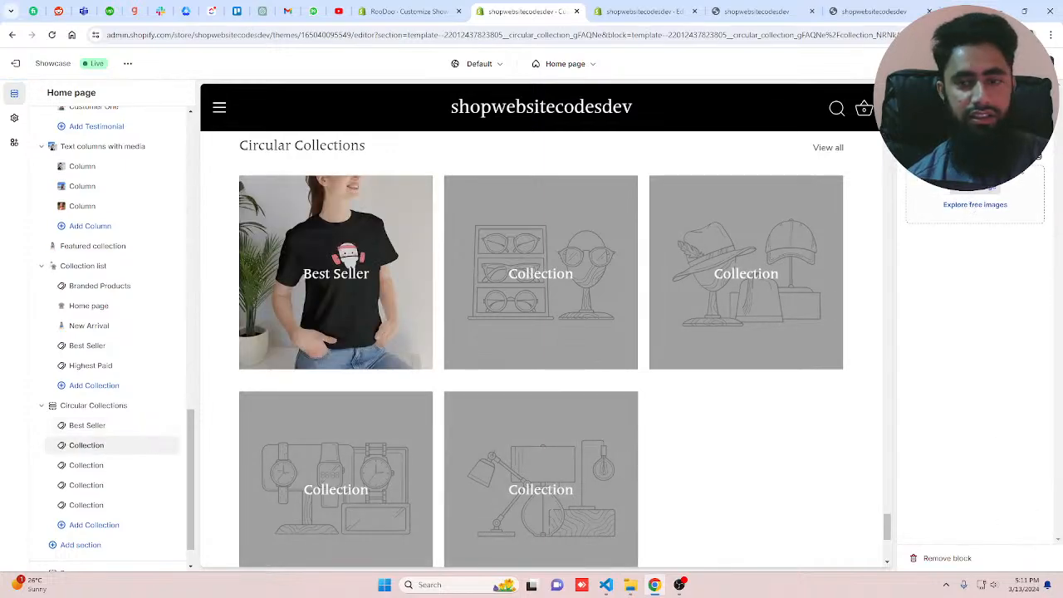
pyautogui.click(988, 131)
pyautogui.click(990, 215)
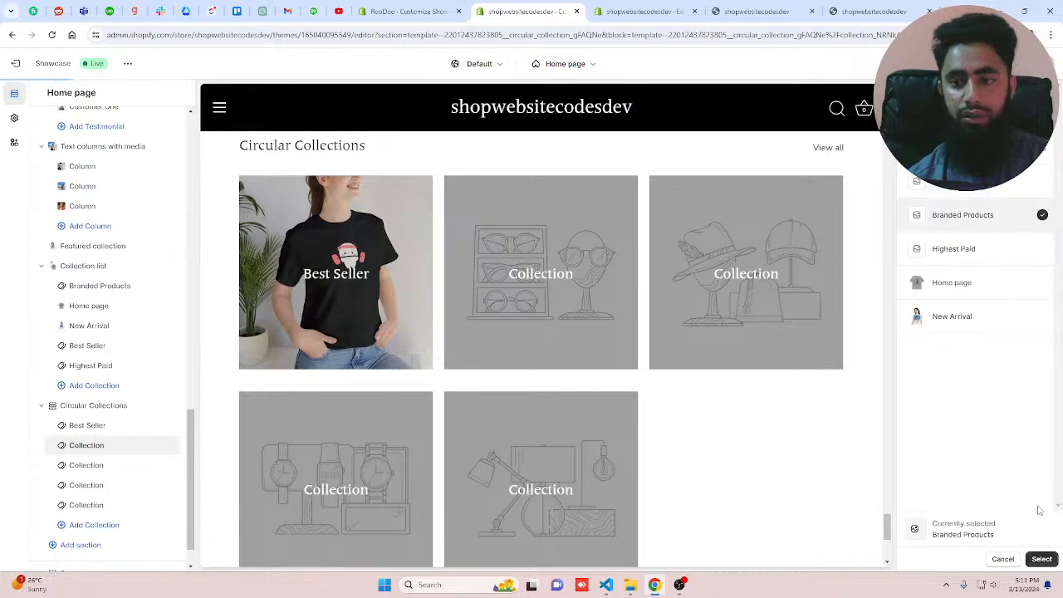
pyautogui.click(1042, 558)
# - Assign the Home page collection to the third block of the Circular Collections section
pyautogui.click(99, 465)
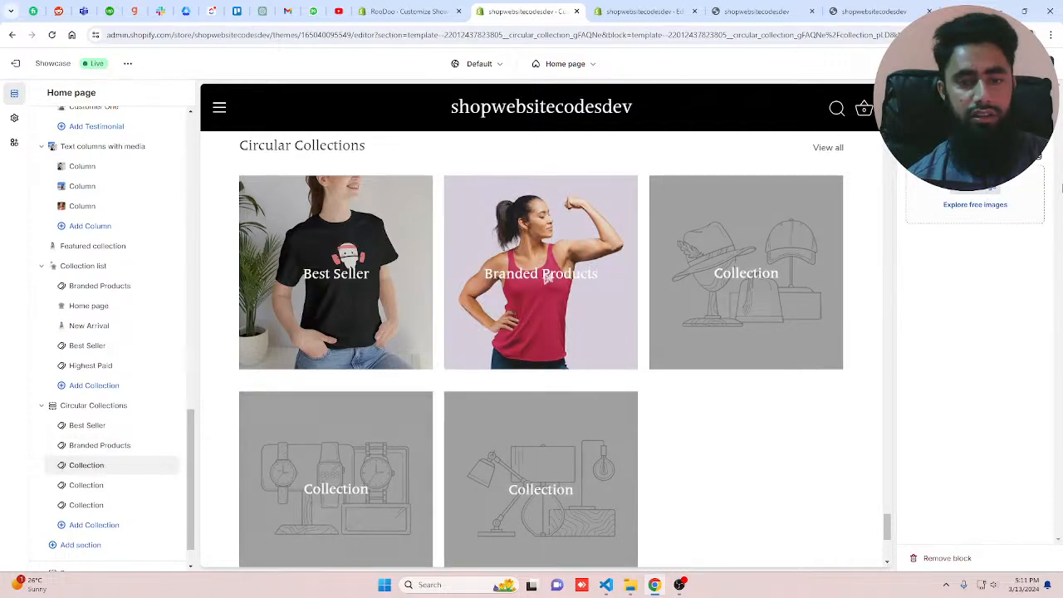
pyautogui.click(975, 188)
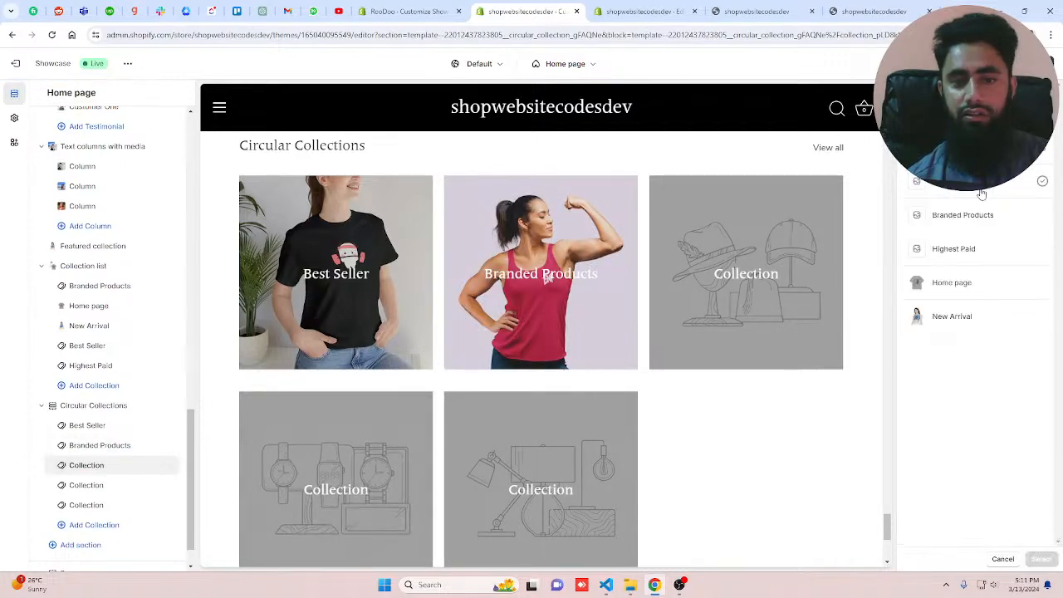
pyautogui.click(957, 282)
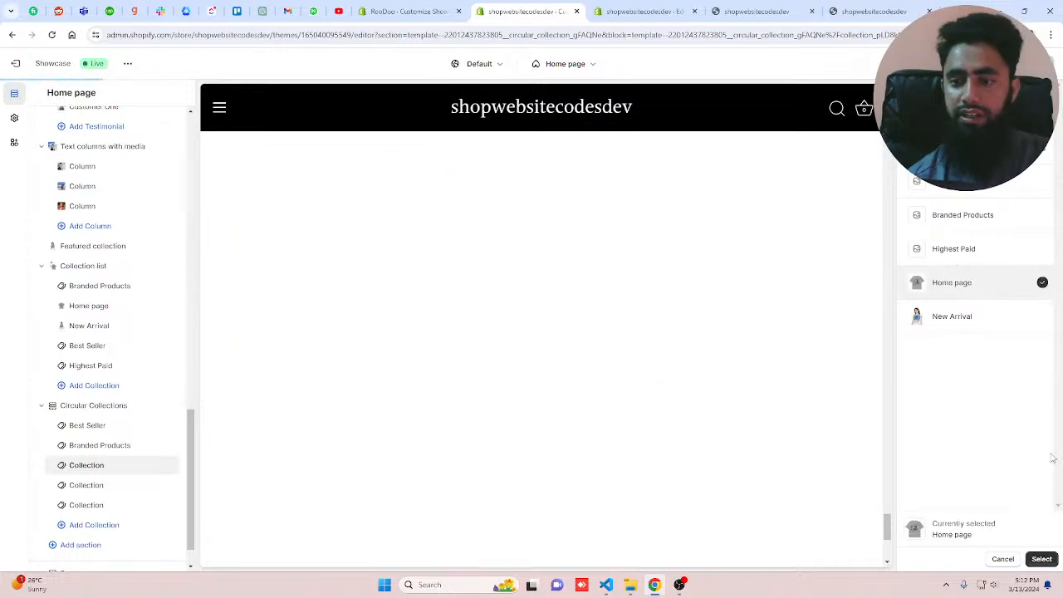
pyautogui.click(1042, 559)
# - Assign the New Arrival collection to the fourth block of the Circular Collections section
pyautogui.click(87, 485)
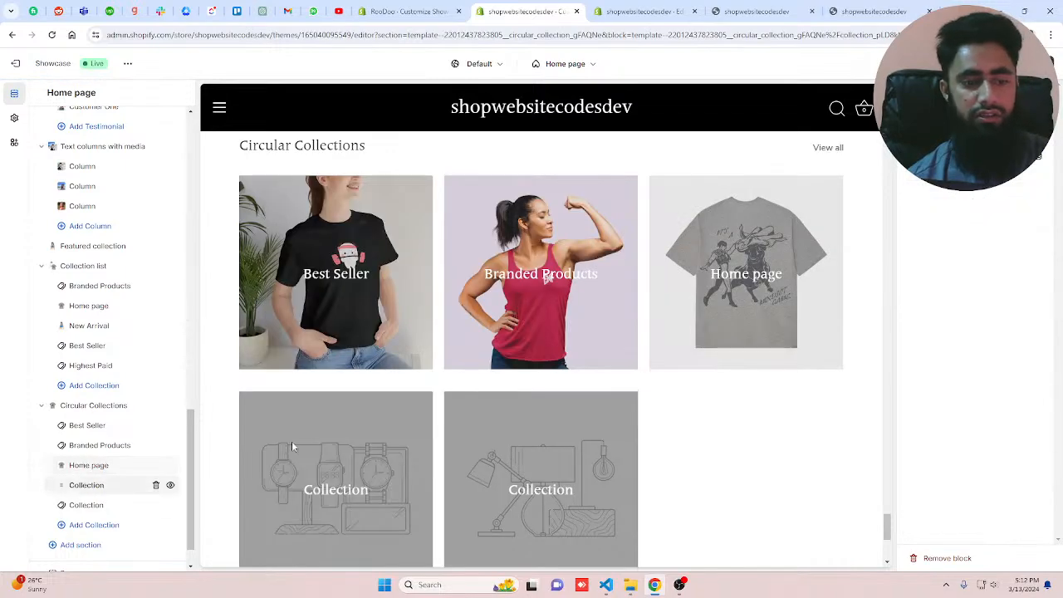
pyautogui.click(975, 187)
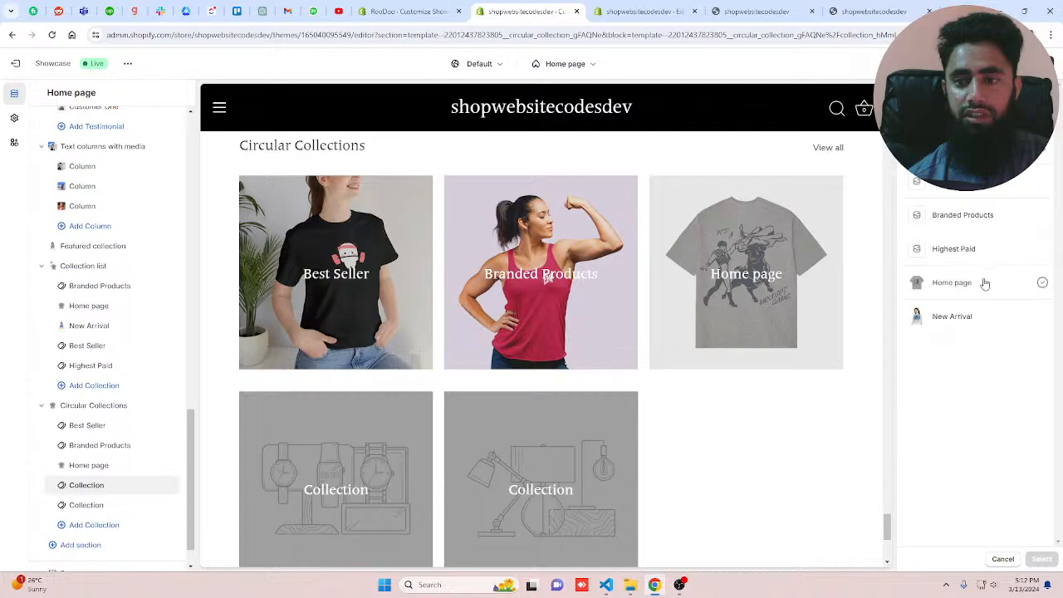
pyautogui.click(952, 317)
pyautogui.click(1041, 558)
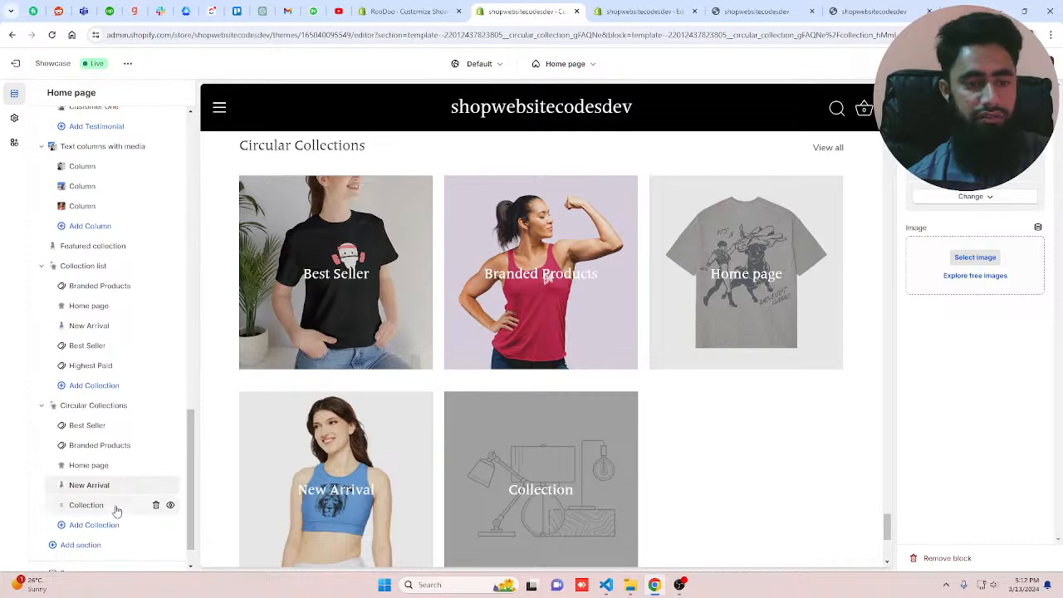
# - Assign the Best Seller collection to the fifth Circular Collections block with the library image 55, and save the changes
pyautogui.click(976, 196)
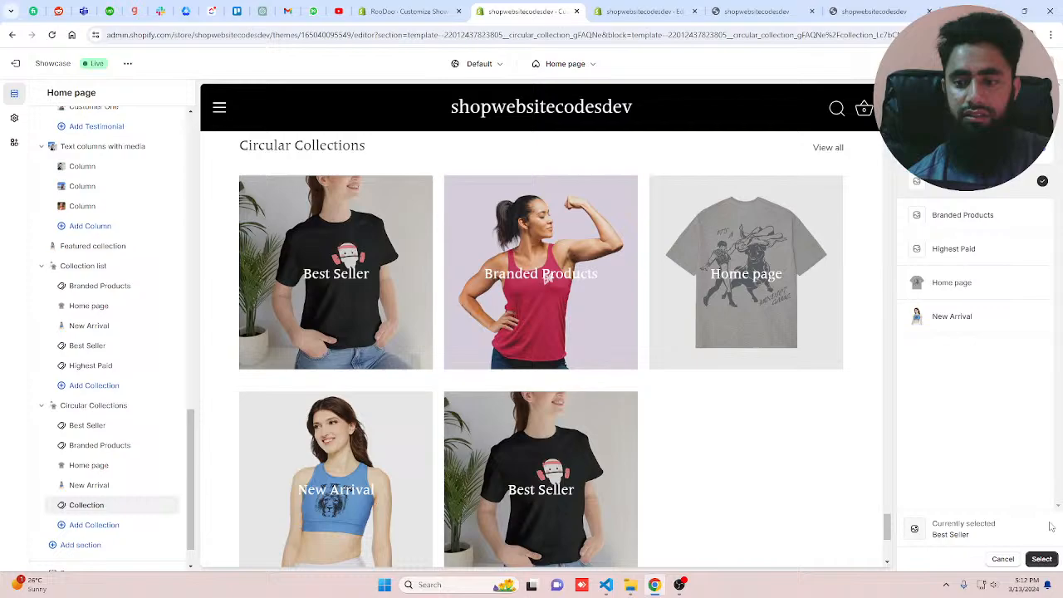
pyautogui.click(1042, 559)
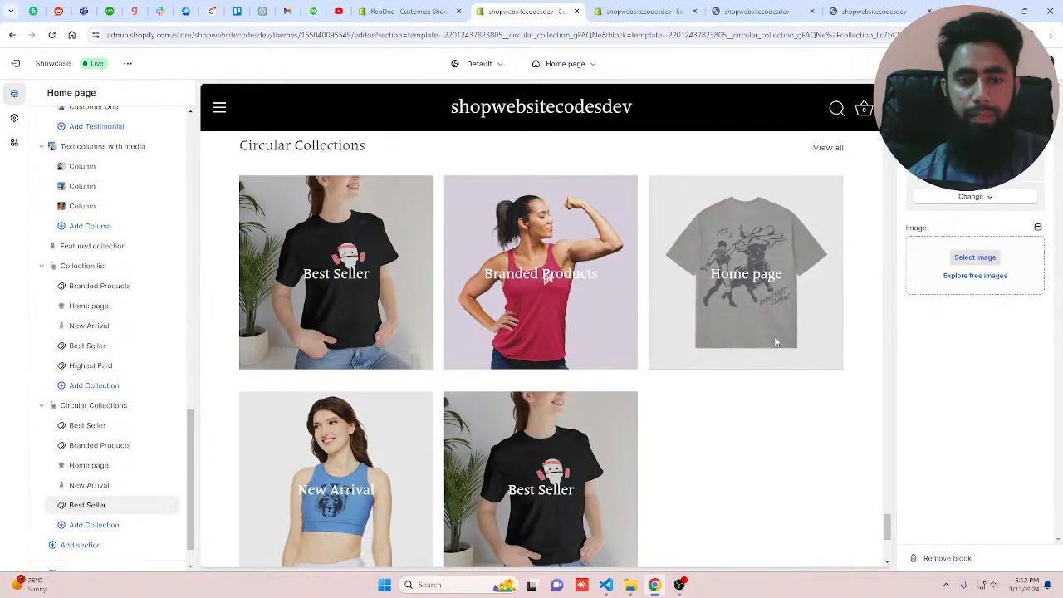
pyautogui.click(994, 256)
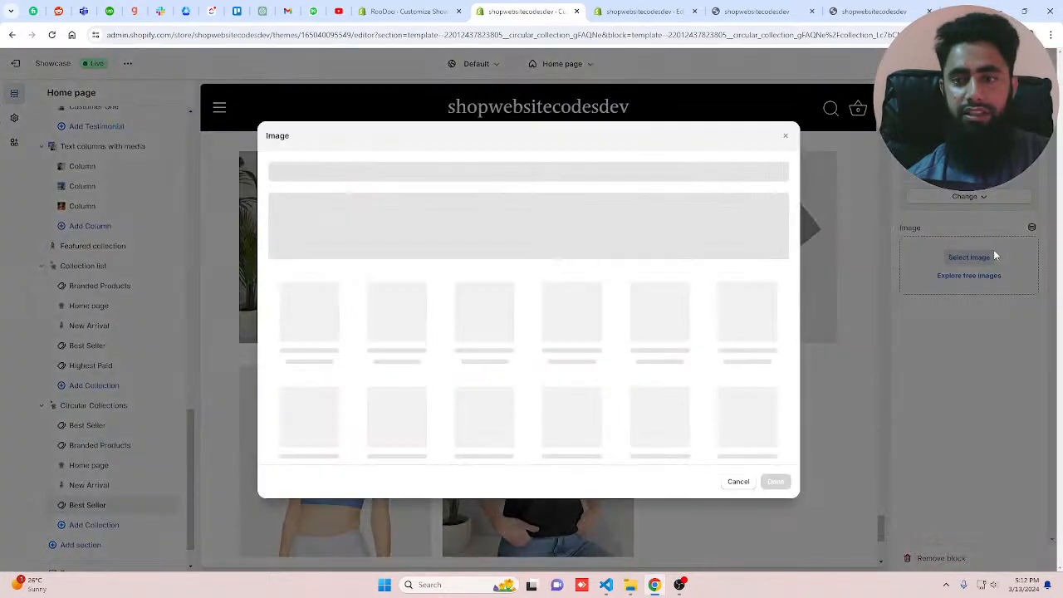
pyautogui.scroll(-1, 623, 326)
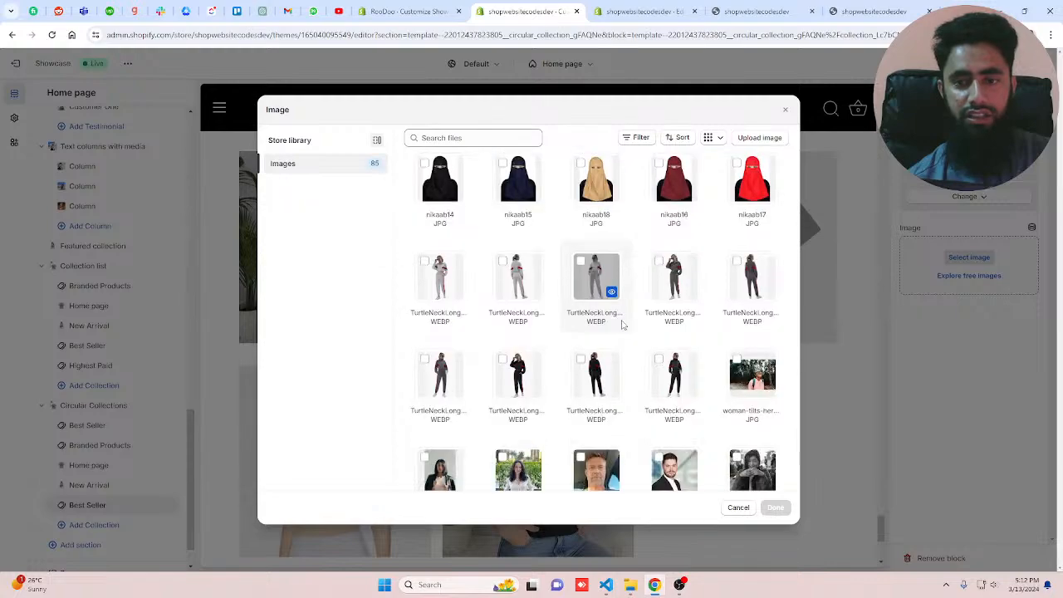
pyautogui.scroll(-5, 623, 326)
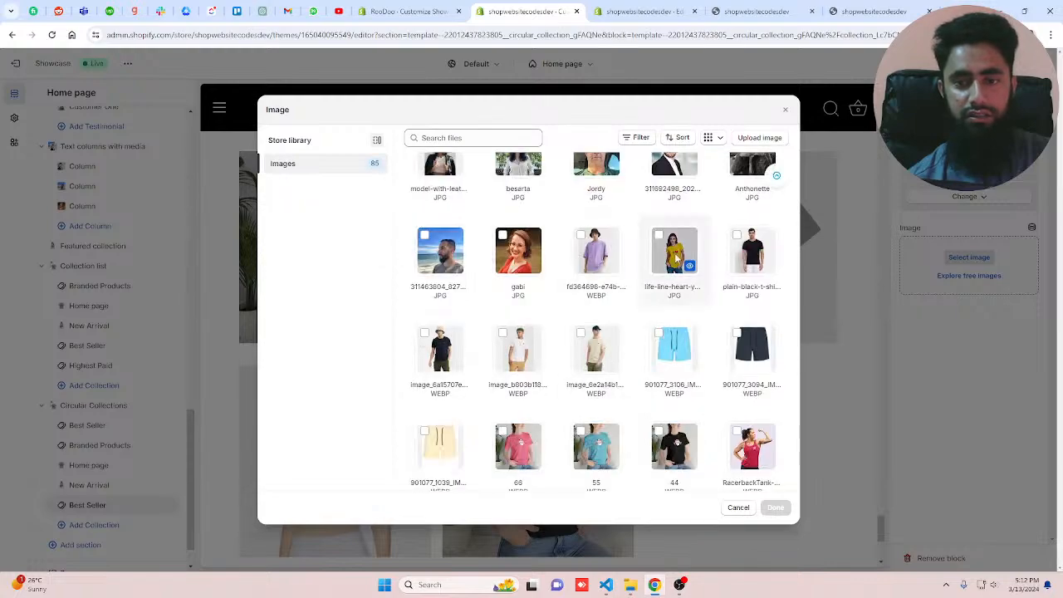
pyautogui.click(677, 260)
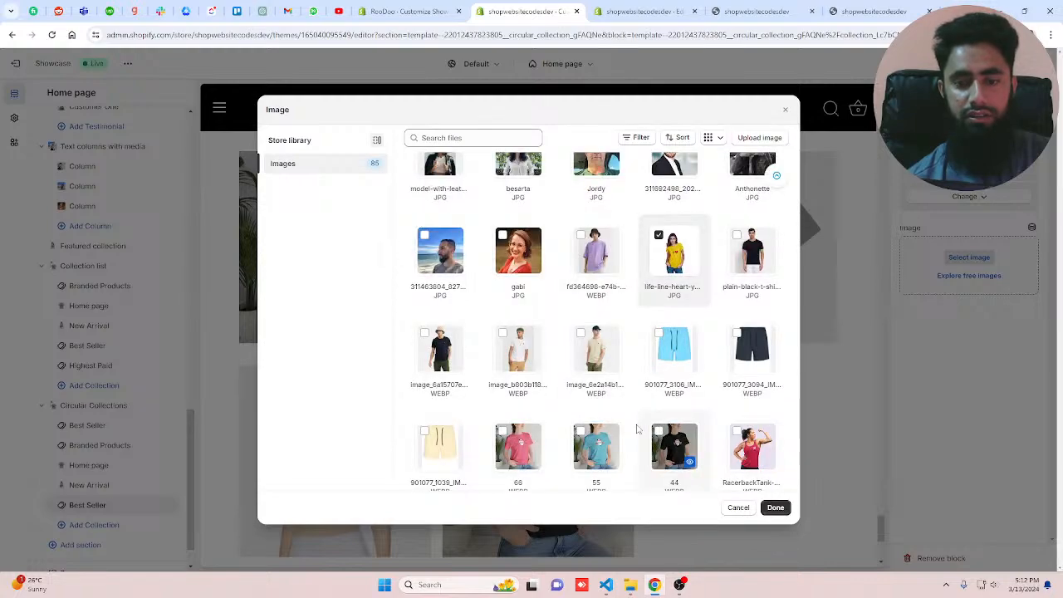
pyautogui.click(775, 507)
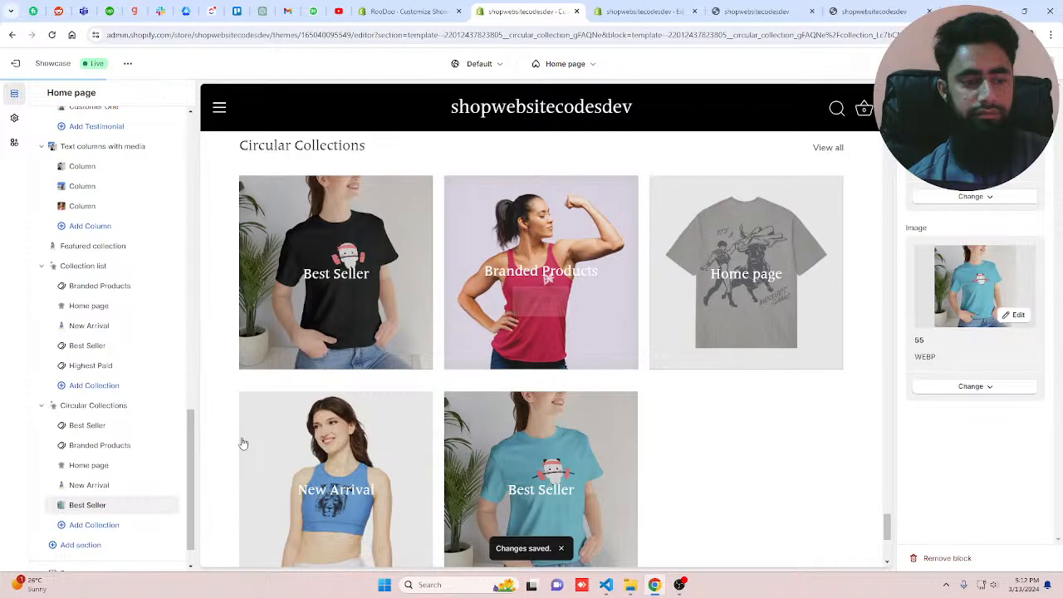
# - Add a sixth collection block to the Circular Collections section and assign the Highest Paid collection to it
pyautogui.click(104, 545)
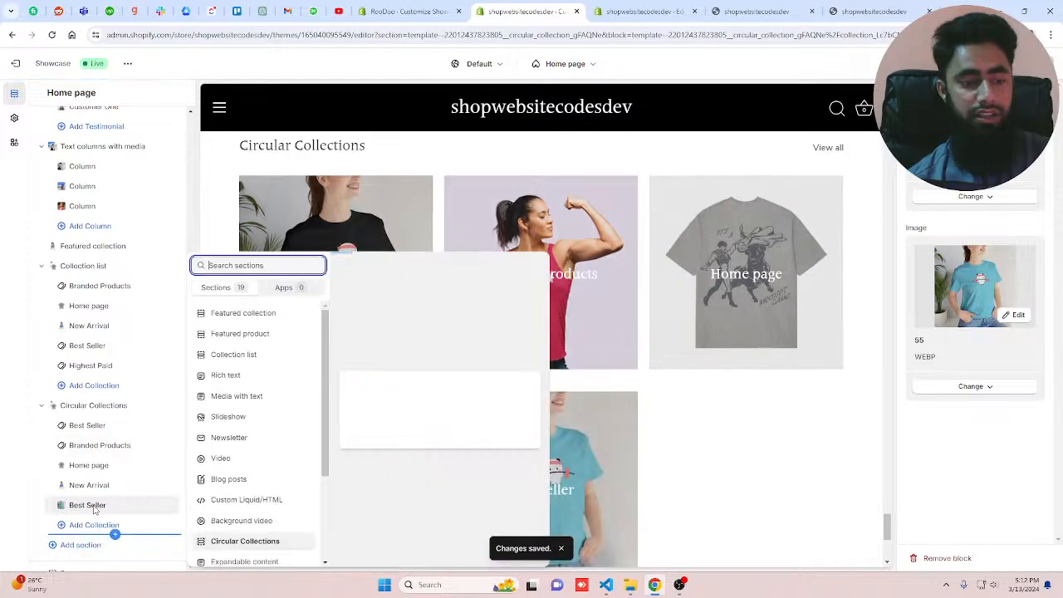
pyautogui.click(83, 525)
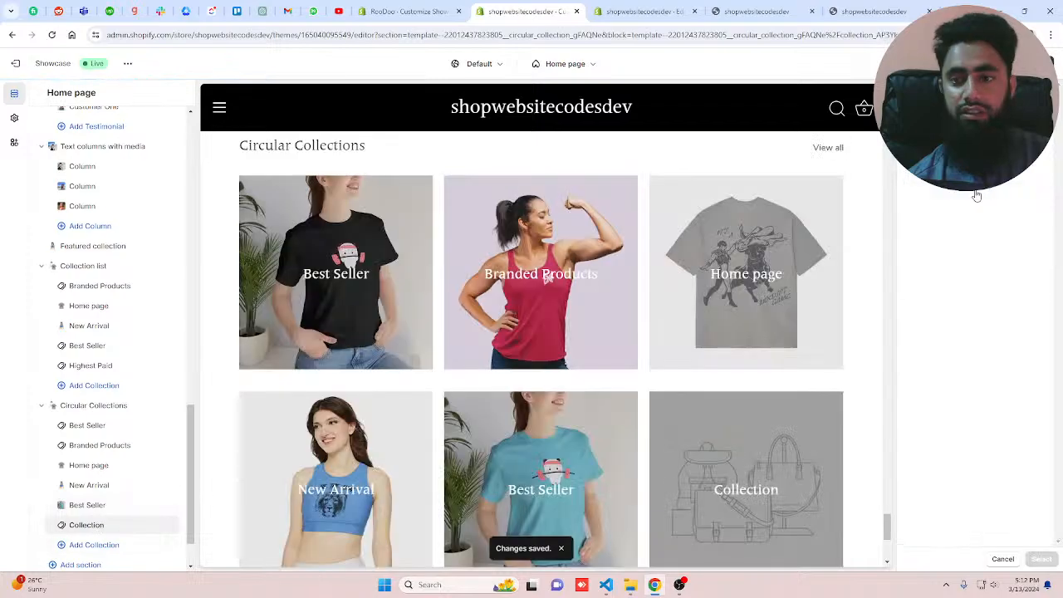
pyautogui.click(974, 193)
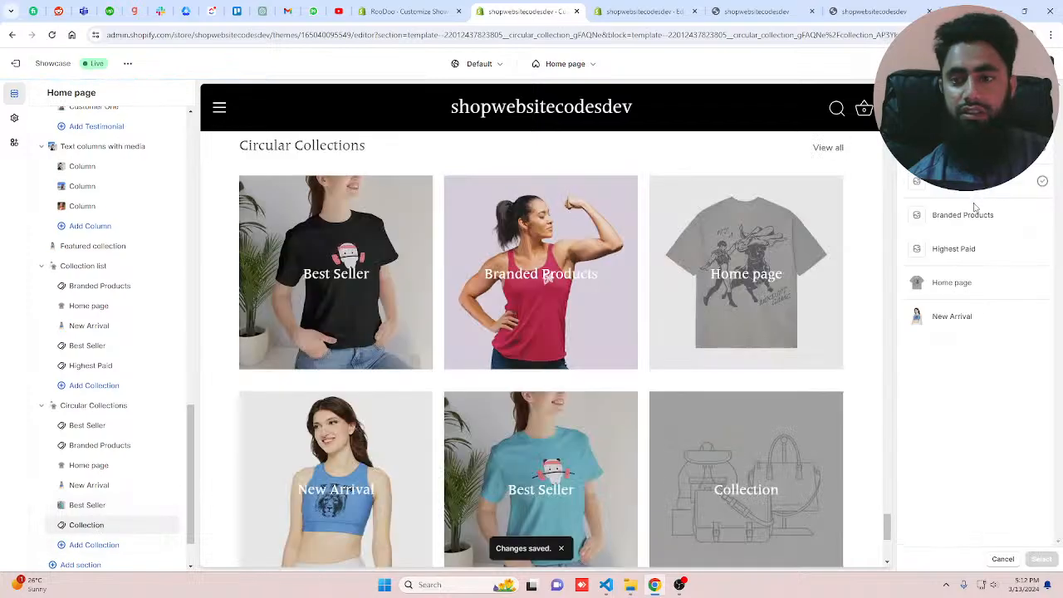
pyautogui.click(961, 246)
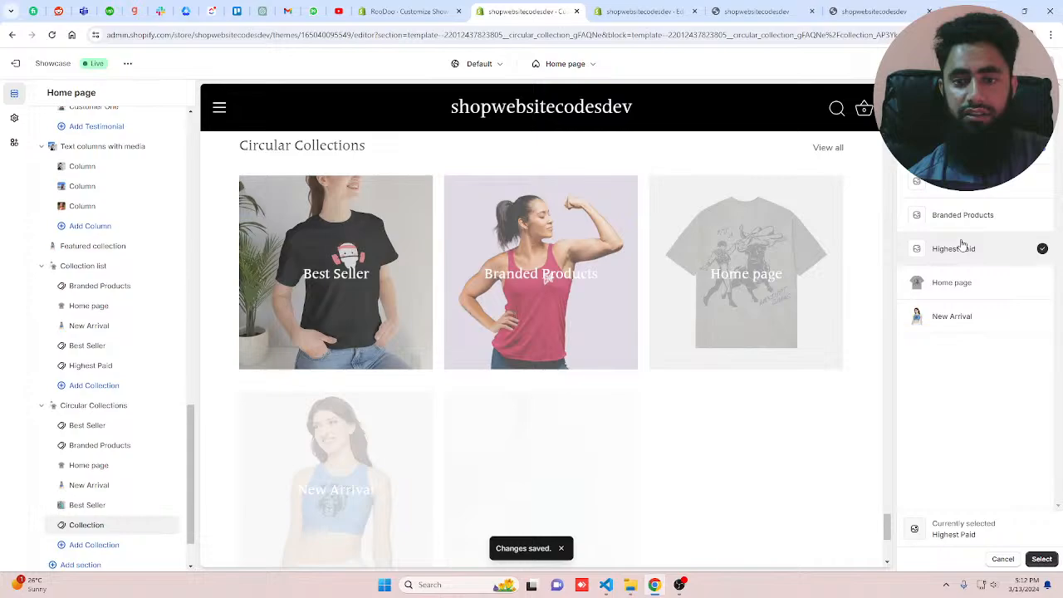
pyautogui.scroll(-2, 781, 361)
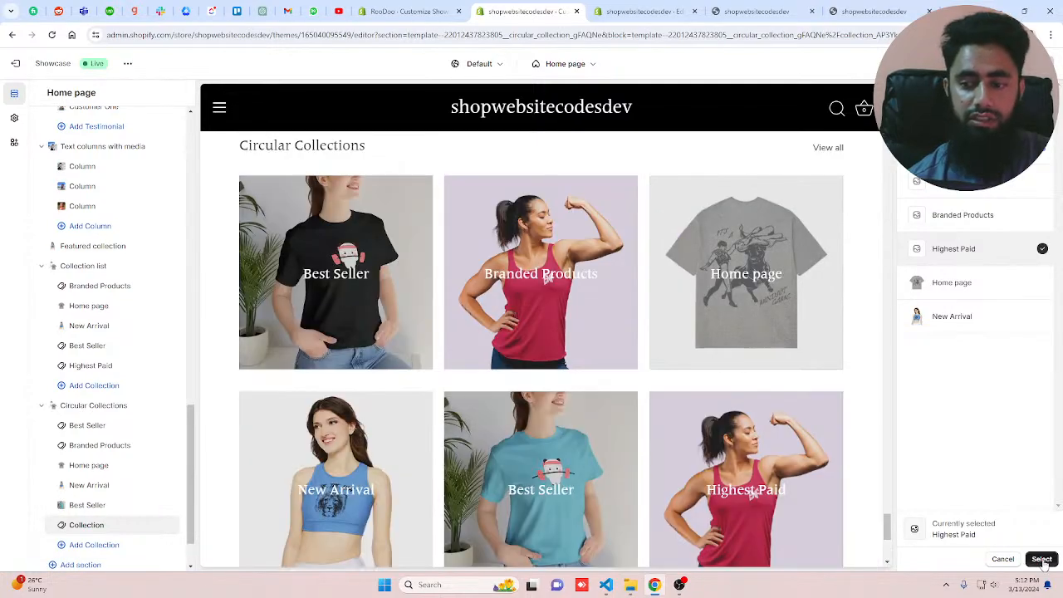
pyautogui.click(1043, 561)
# - Set the Highest Paid block's image to RacerbackTank from the store library
pyautogui.click(969, 258)
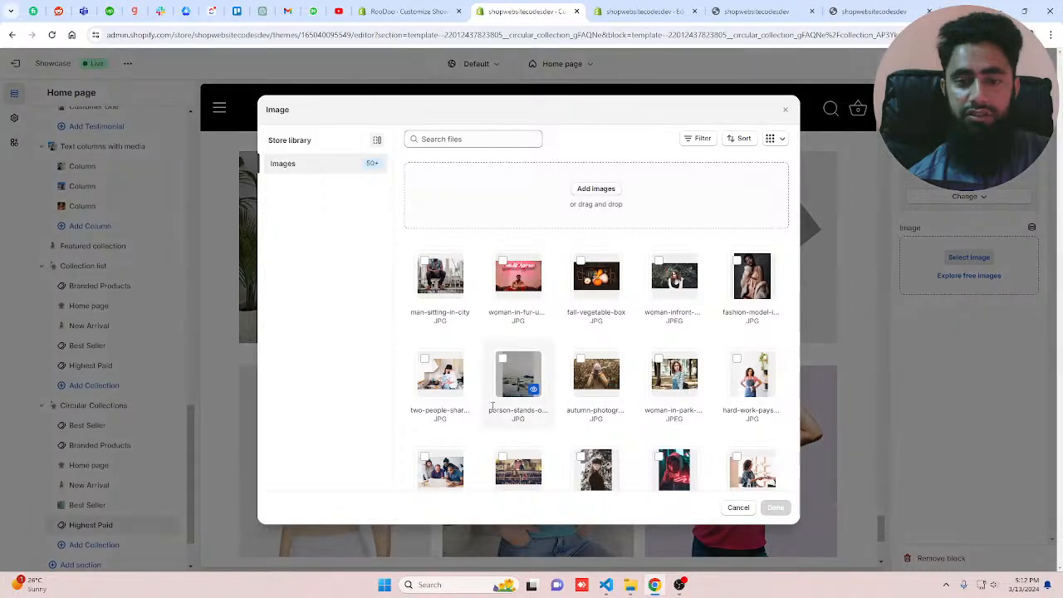
pyautogui.scroll(-10, 531, 407)
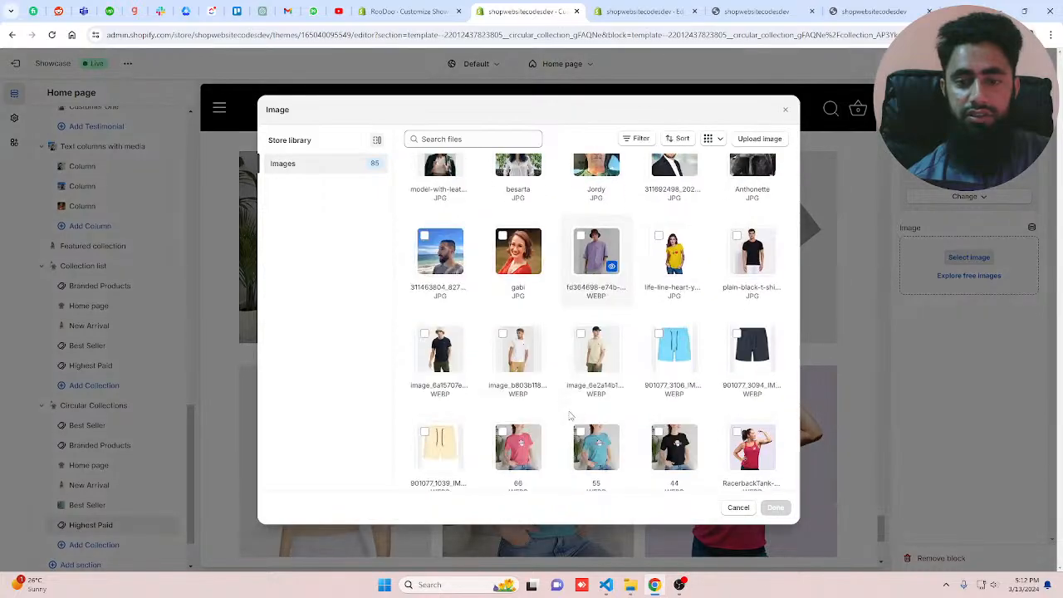
pyautogui.scroll(-2, 539, 332)
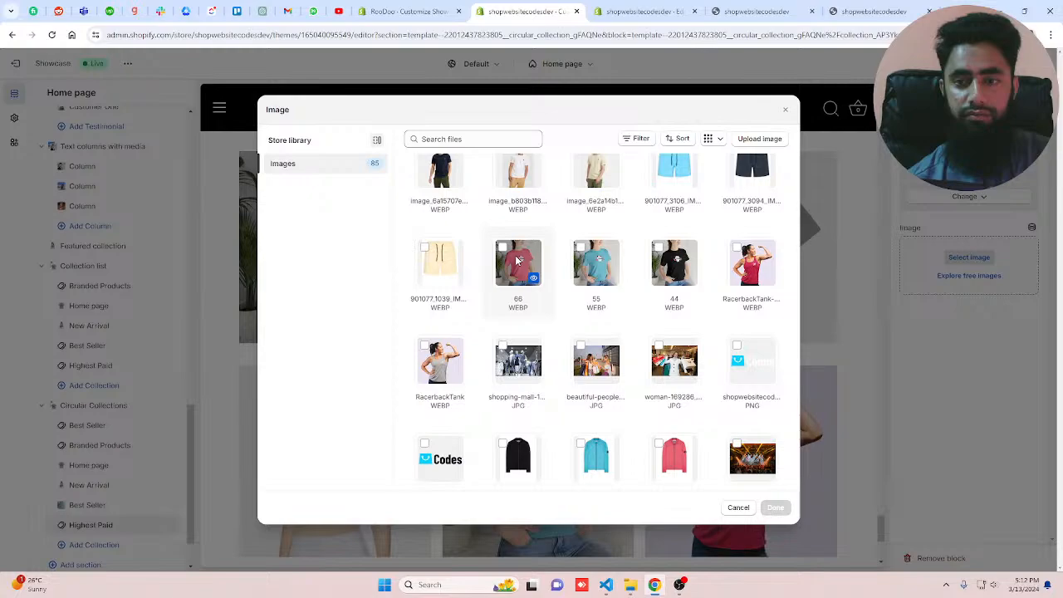
pyautogui.click(440, 361)
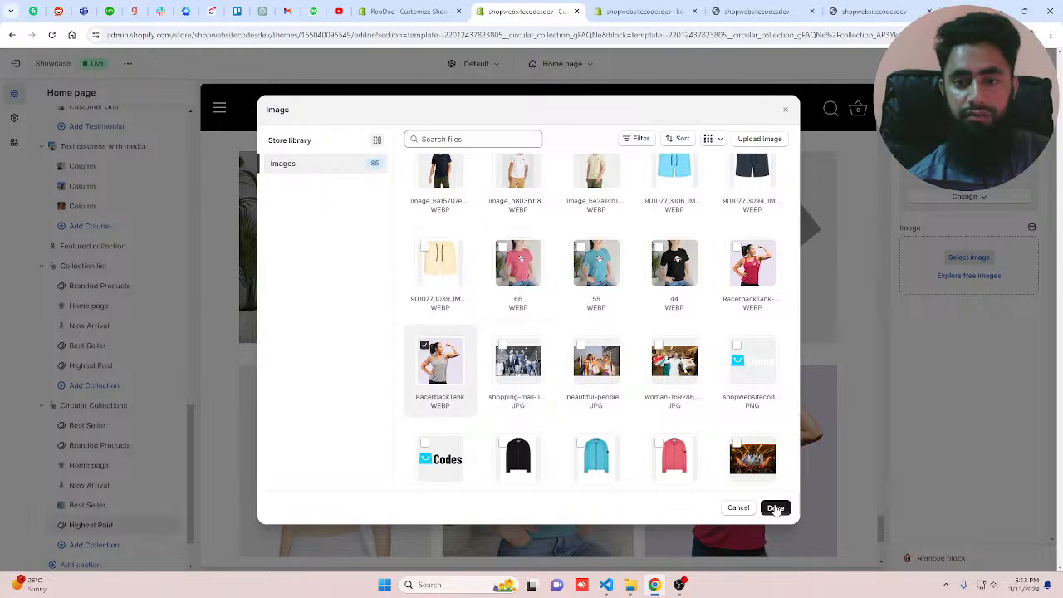
pyautogui.click(776, 509)
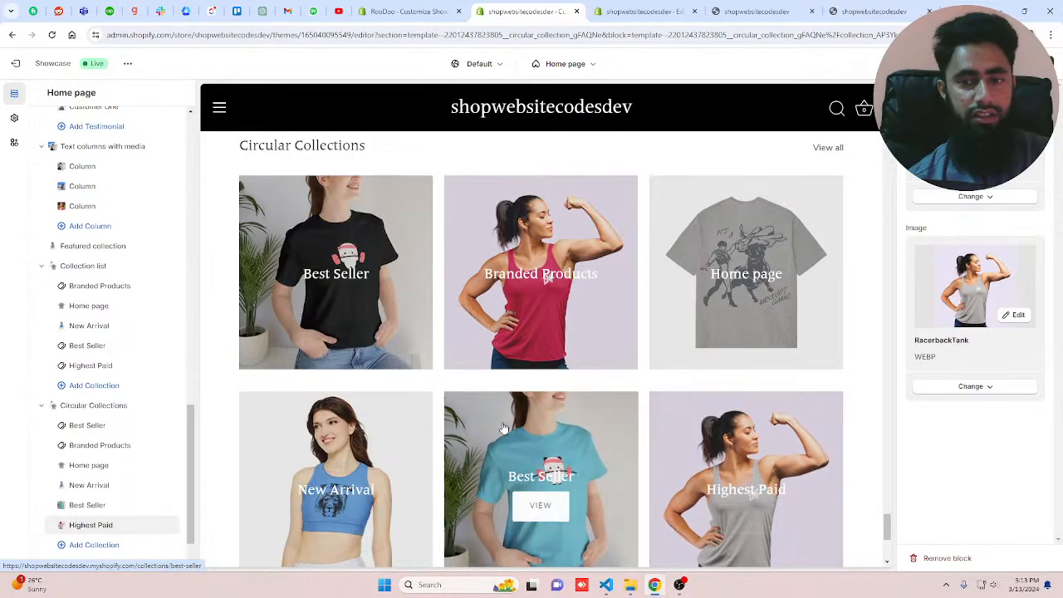
# - Save the Circular Collections section with the Carousel layout and check it on the reloaded storefront home page
pyautogui.scroll(-2, 503, 427)
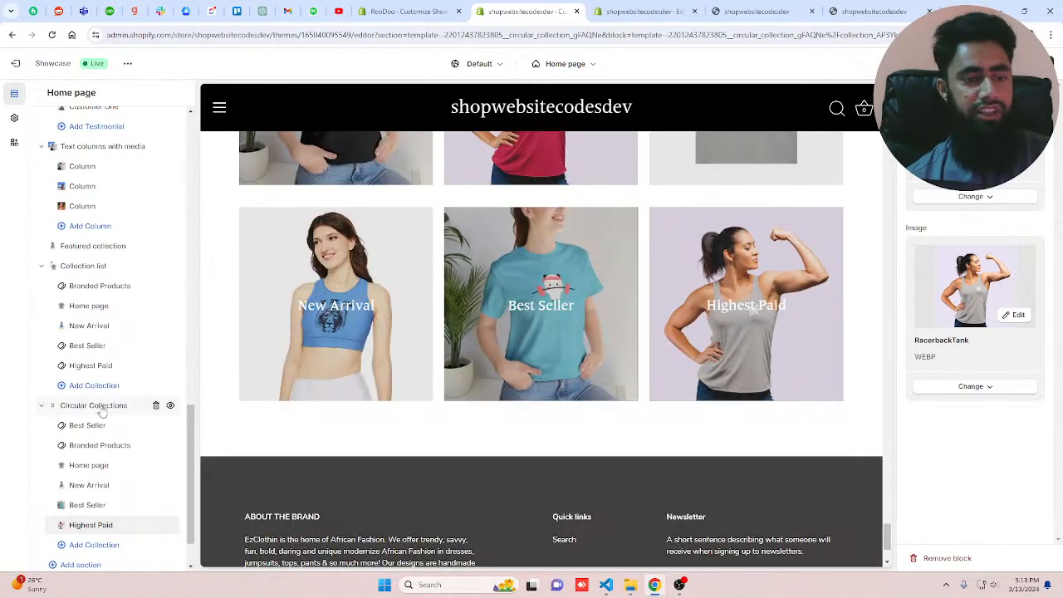
pyautogui.click(96, 406)
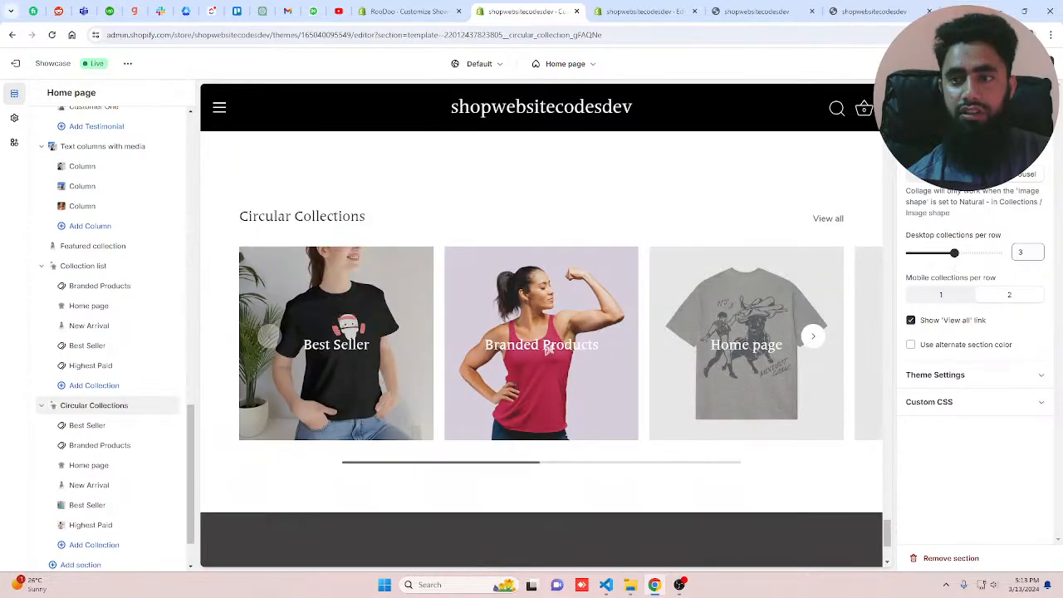
pyautogui.click(1036, 64)
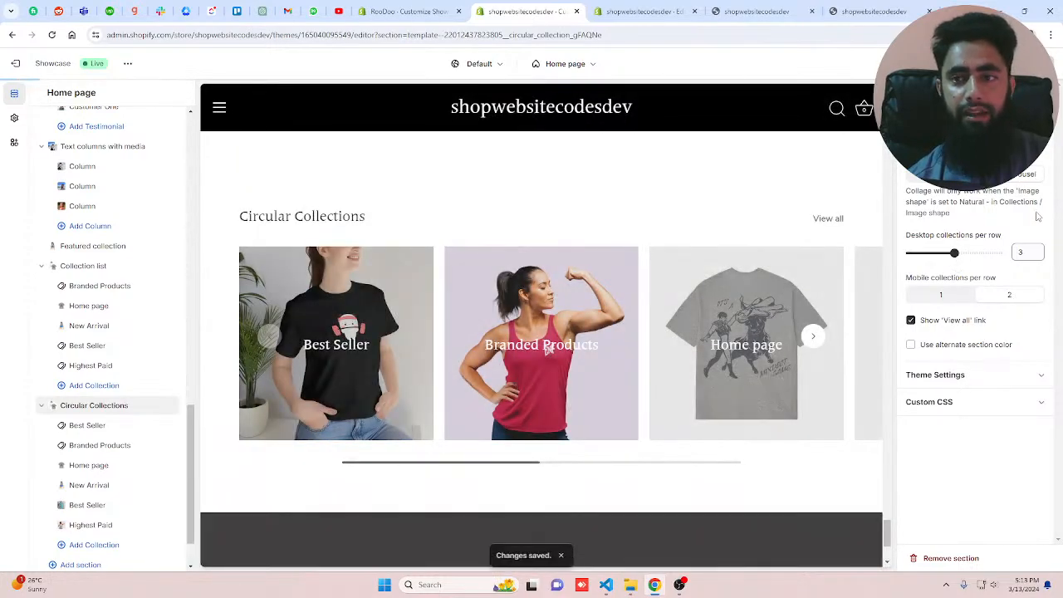
pyautogui.click(751, 11)
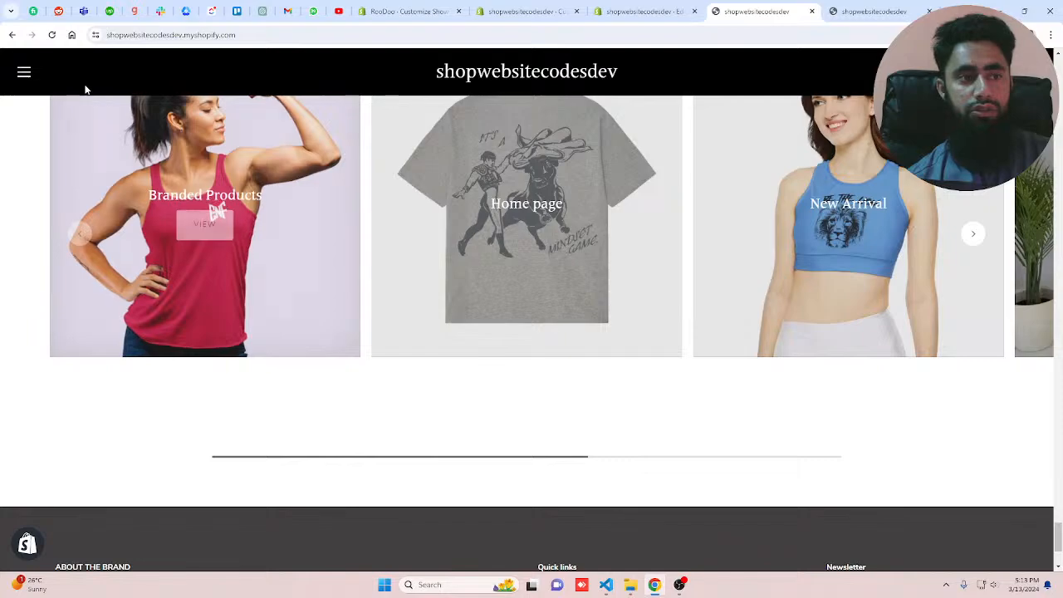
pyautogui.click(50, 34)
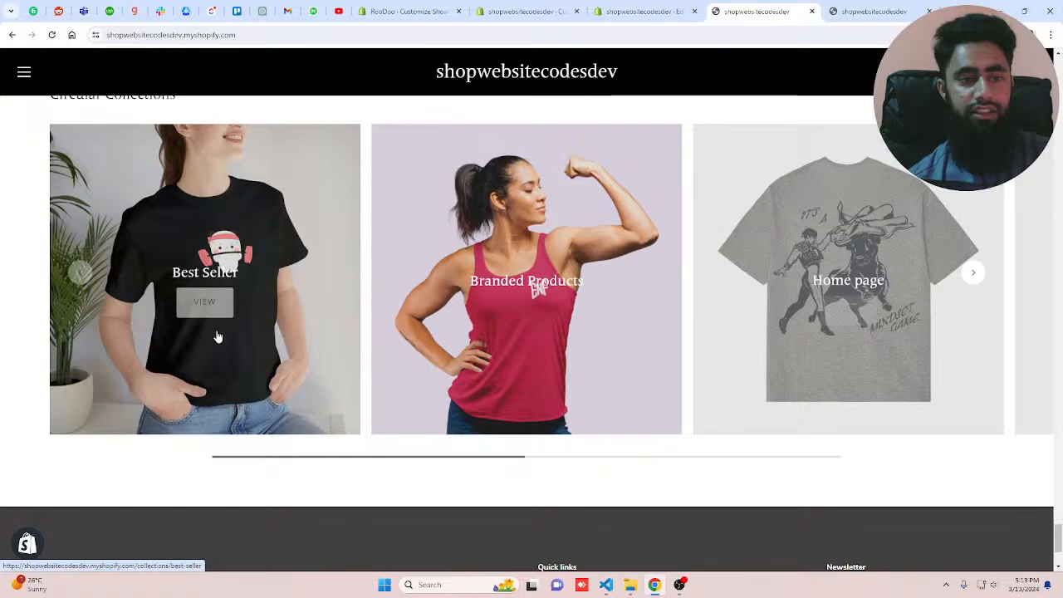
pyautogui.scroll(3, 301, 321)
pyautogui.scroll(-3, 302, 320)
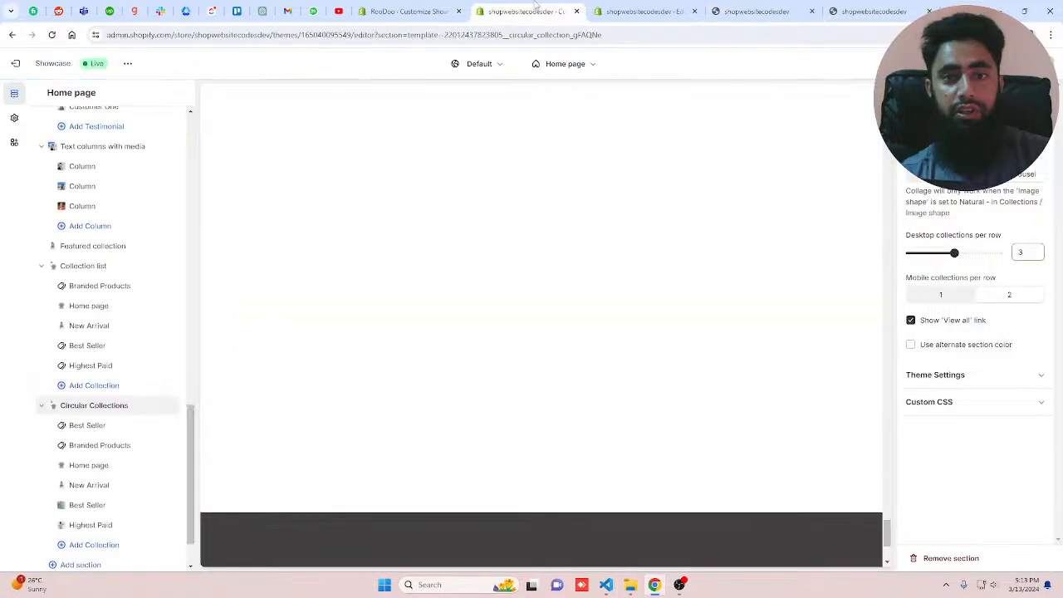
# - Save the Circular Collections section with 4 desktop collections per row and check the slider on the reloaded storefront
pyautogui.click(525, 10)
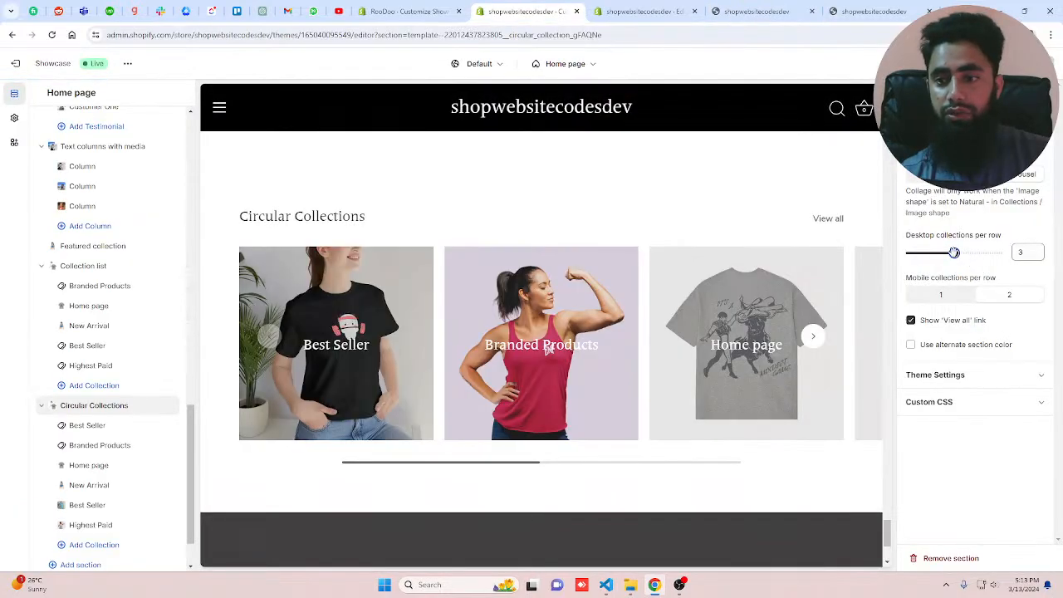
pyautogui.moveTo(954, 252); pyautogui.dragTo(998, 252)
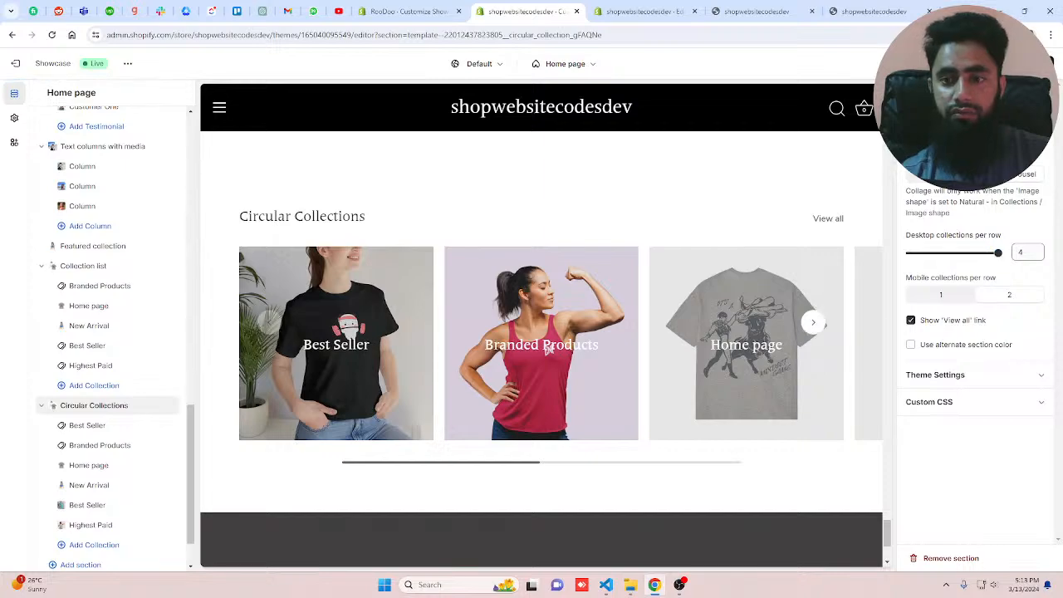
pyautogui.click(1038, 63)
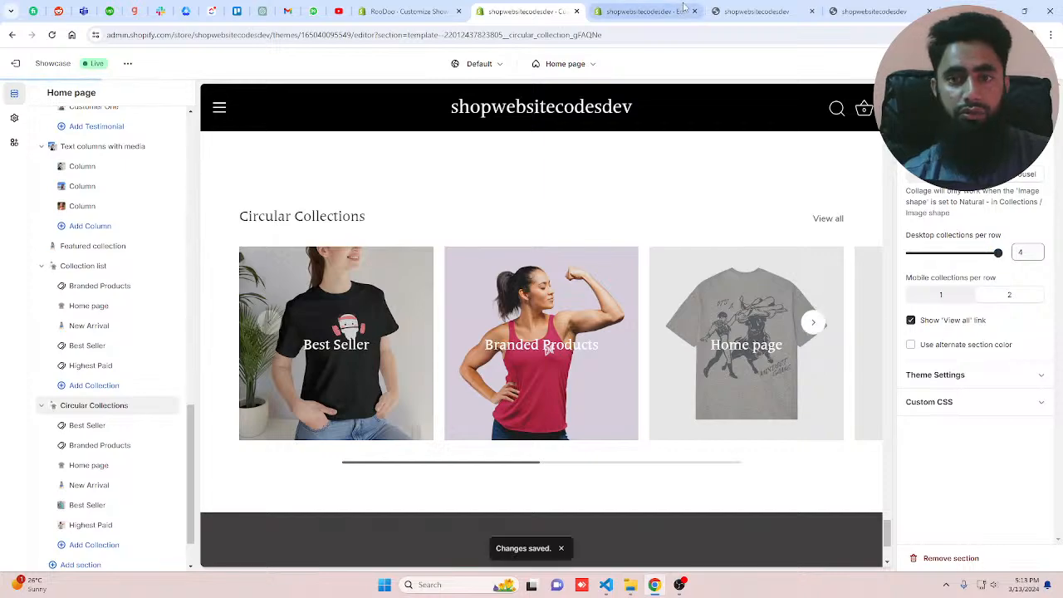
pyautogui.click(757, 11)
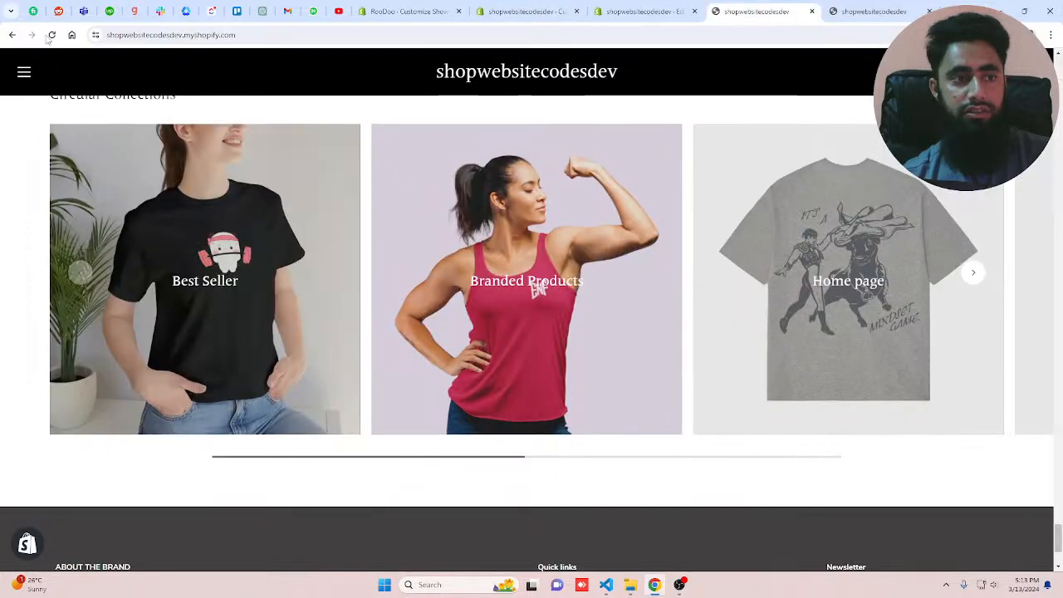
pyautogui.click(50, 35)
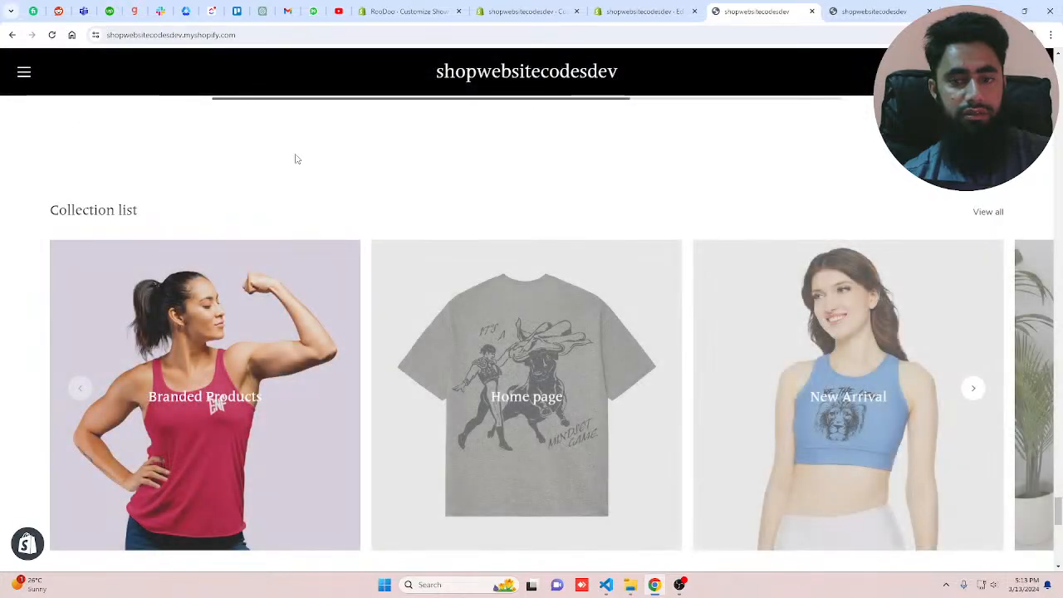
pyautogui.scroll(-8, 703, 306)
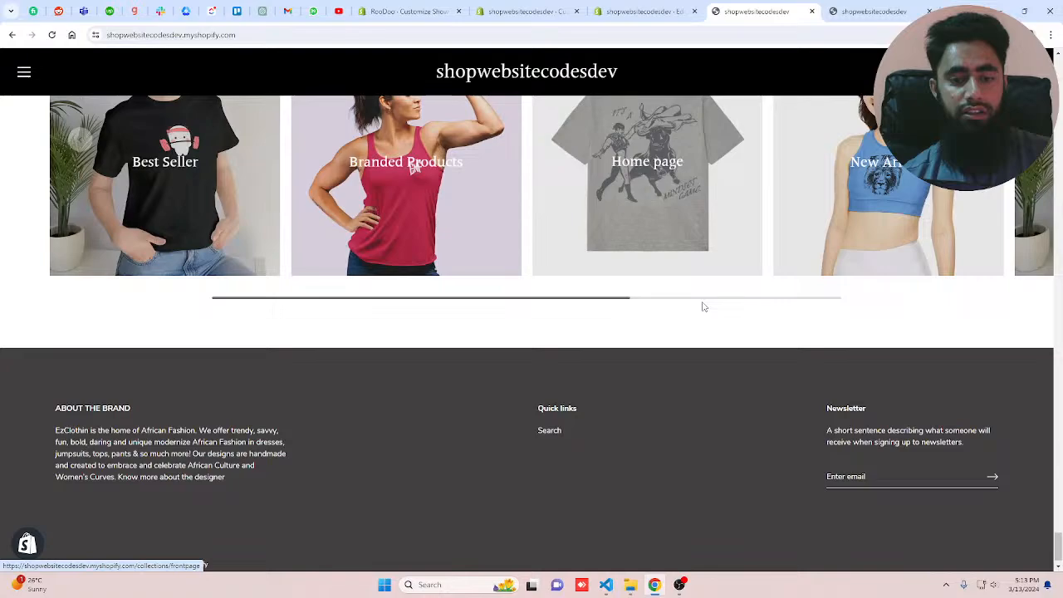
# - Add a circular-collection class to the section's wide-container div in circular-collection.liquid, save the file and reload the storefront
pyautogui.scroll(2, 703, 306)
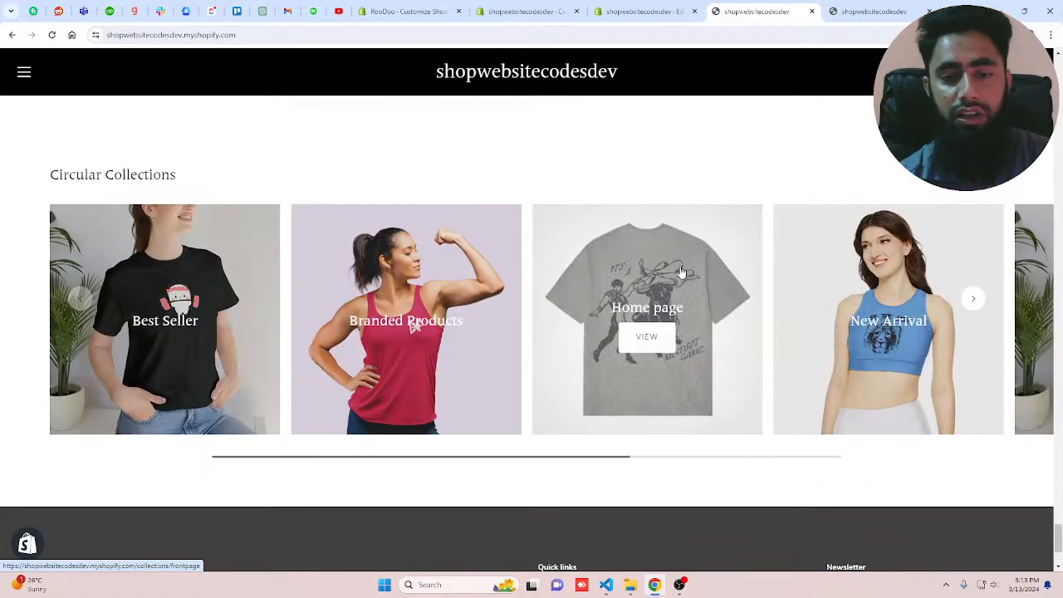
pyautogui.click(635, 11)
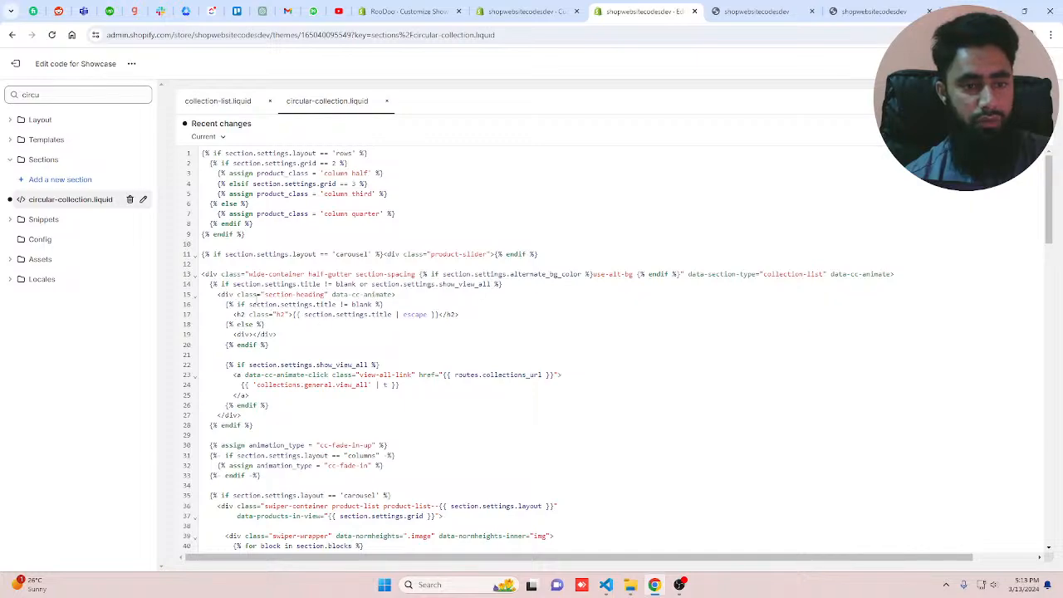
pyautogui.click(249, 275)
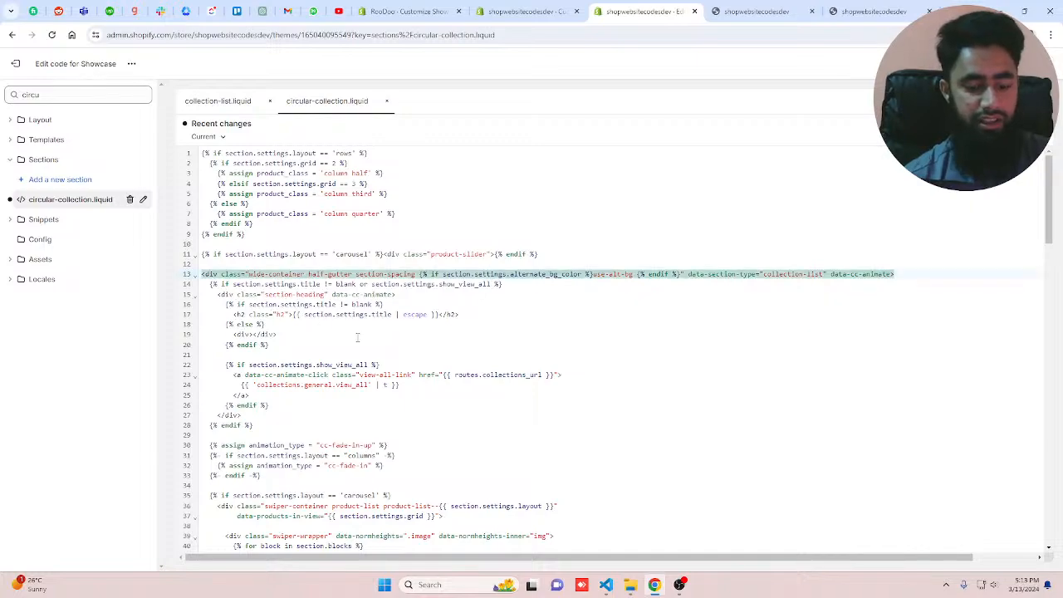
pyautogui.write('circul')
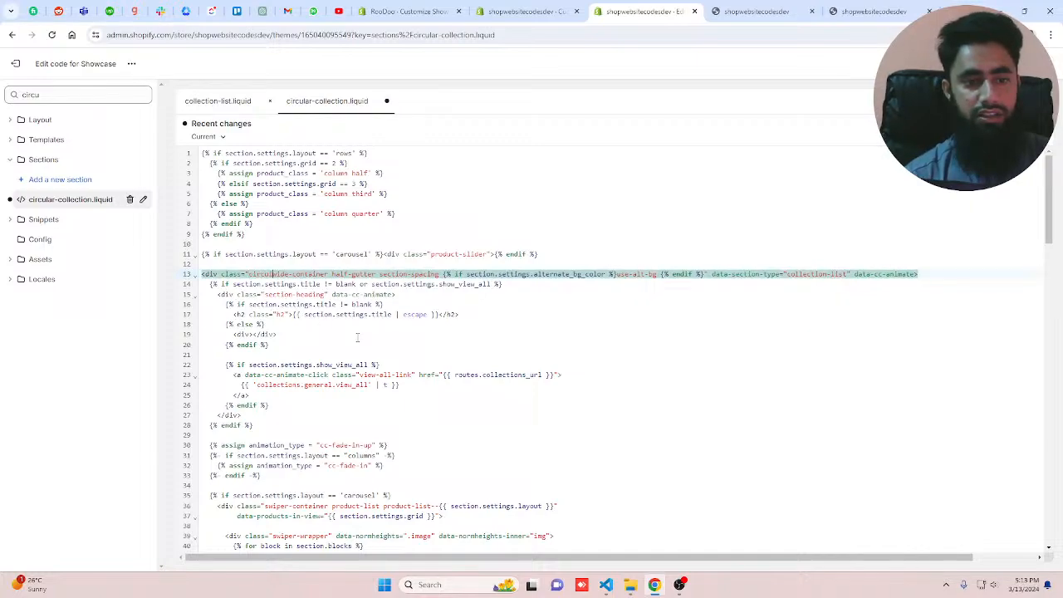
pyautogui.write('ar-colle')
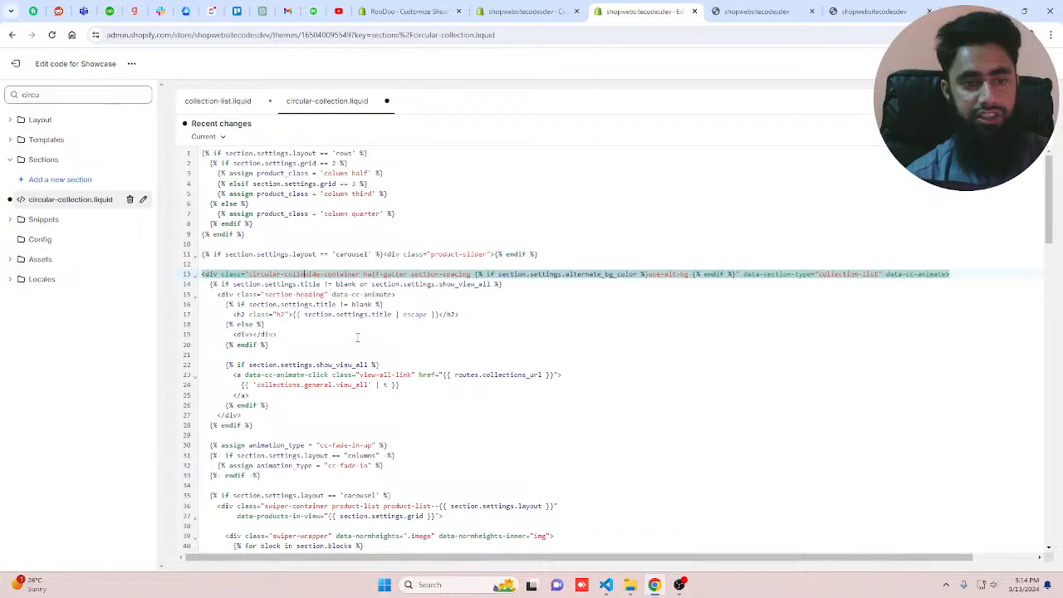
pyautogui.write('ction wide-')
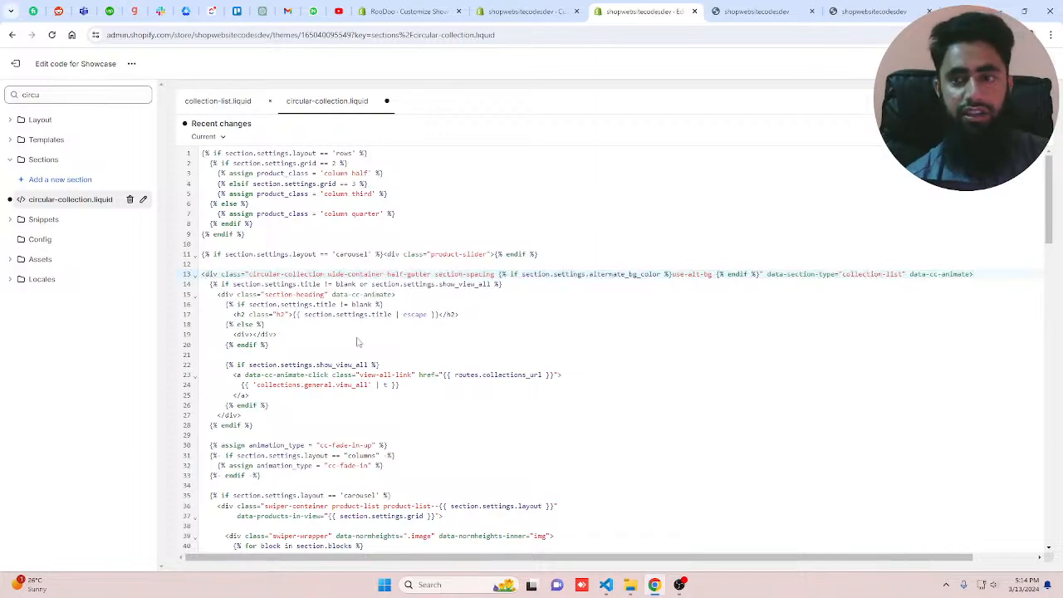
pyautogui.hotkey('ctrl', 's')
pyautogui.hotkey('ctrl', 'Tab')
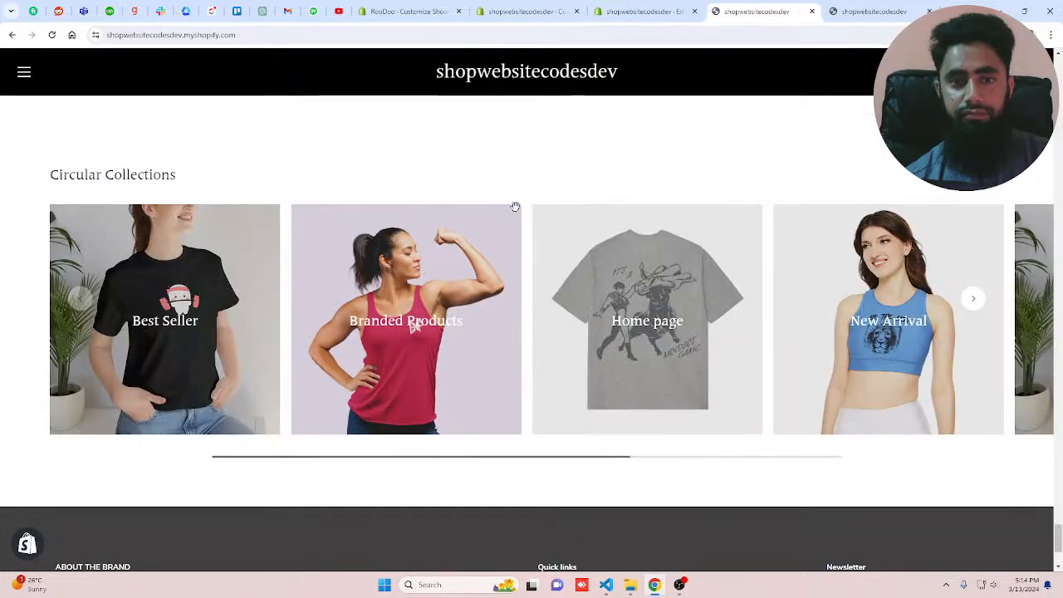
pyautogui.hotkey('ctrl', 'r')
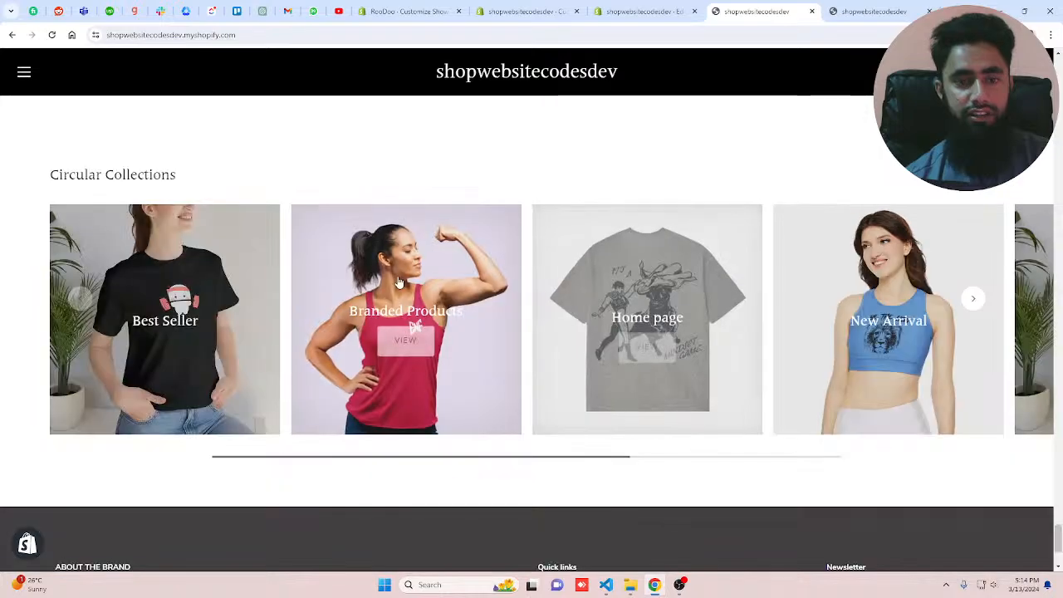
# - Inspect the Branded Products slide's image in the developer tools, docked below the page with device emulation off
pyautogui.rightClick(398, 280)
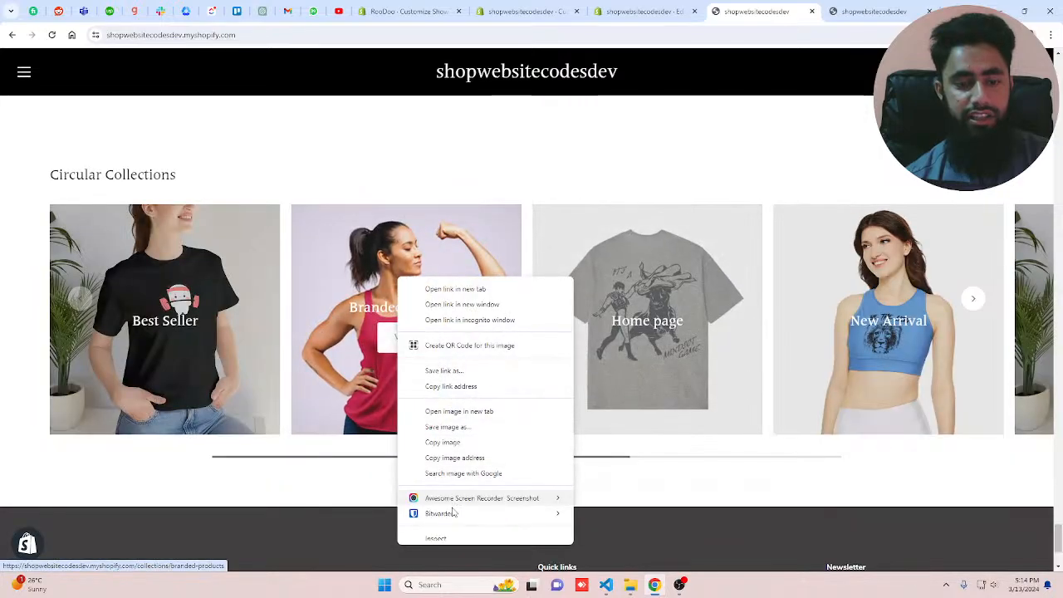
pyautogui.click(446, 536)
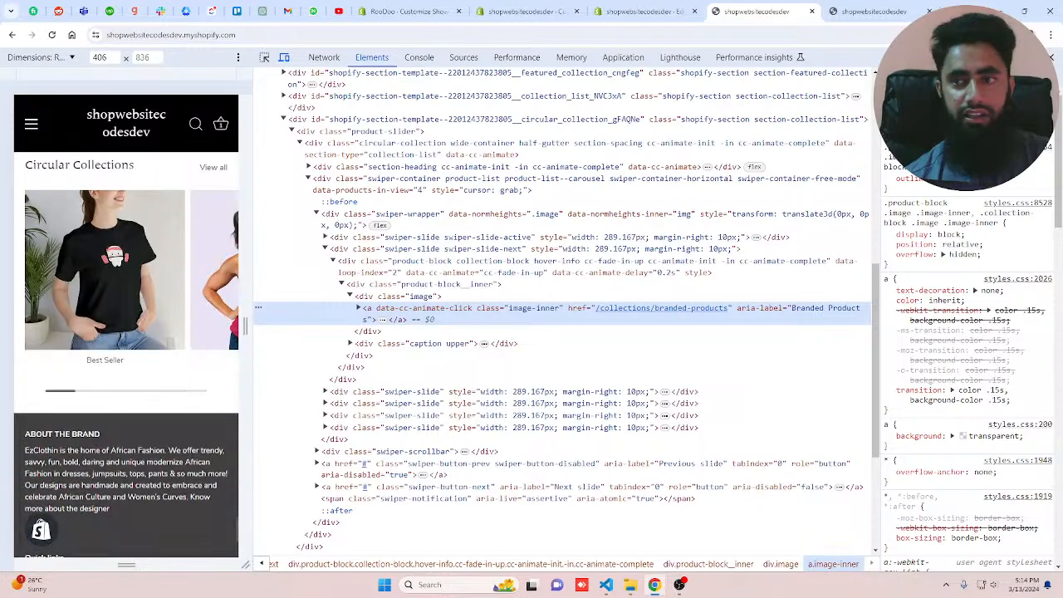
pyautogui.click(1037, 57)
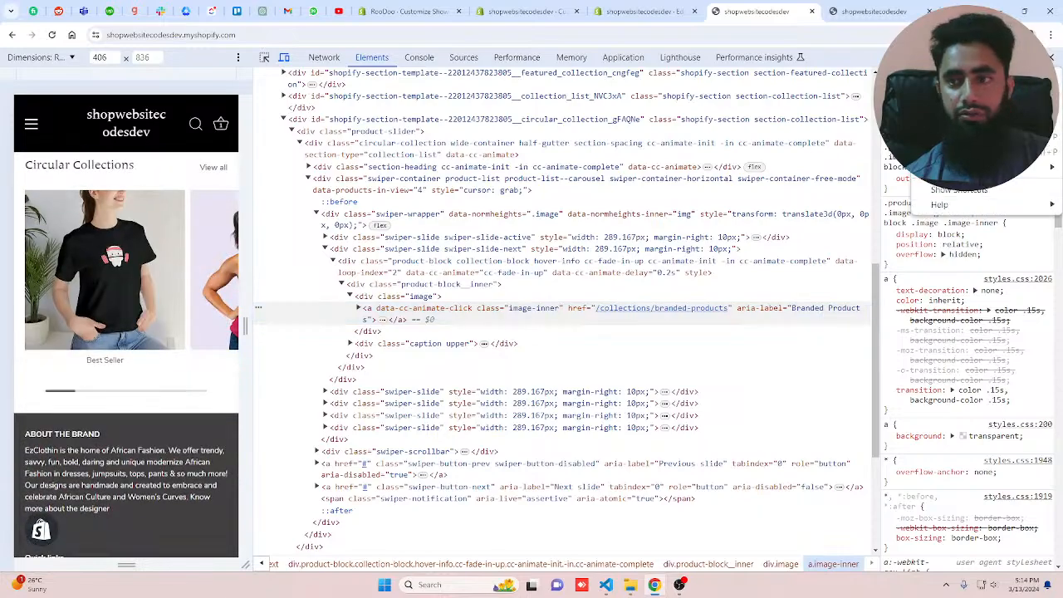
pyautogui.click(1034, 82)
pyautogui.click(31, 343)
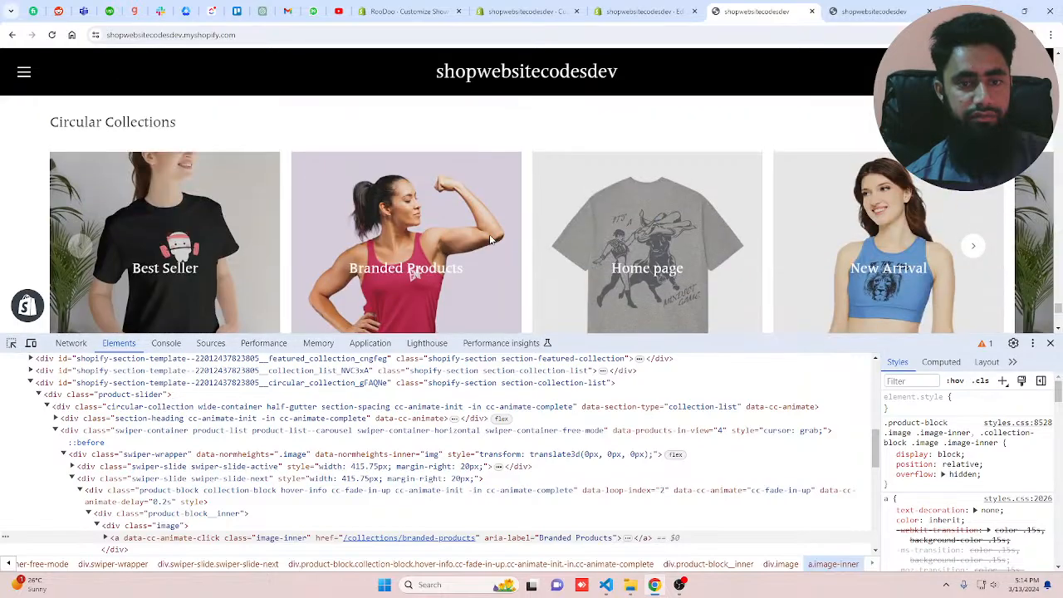
pyautogui.click(11, 343)
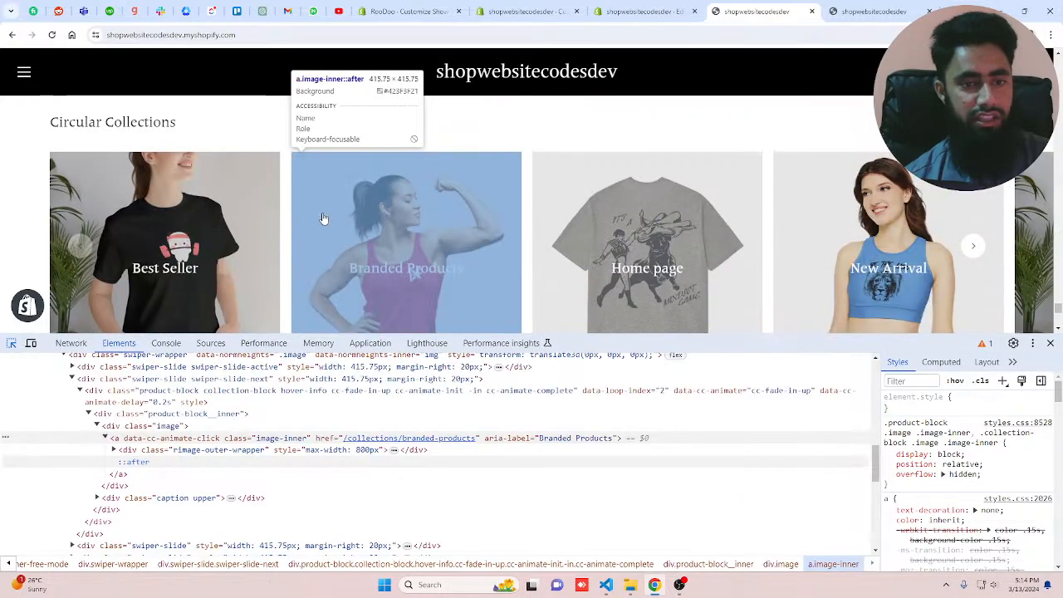
pyautogui.click(324, 219)
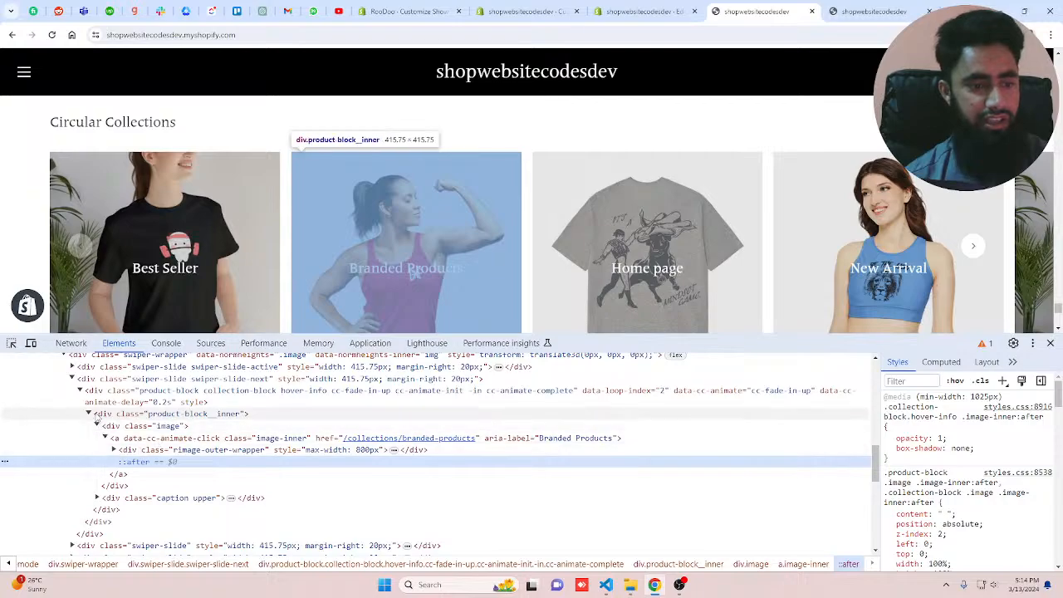
# - Try a border-radius of 50% on the Branded Products slide's outer product-block collection-block div
pyautogui.click(91, 390)
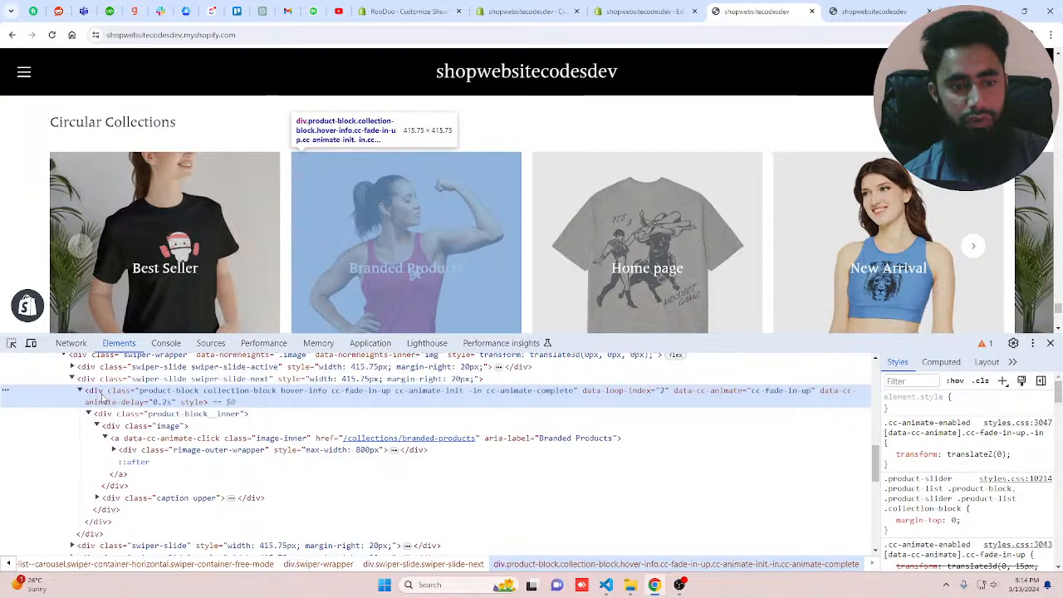
pyautogui.click(983, 404)
pyautogui.write('bo')
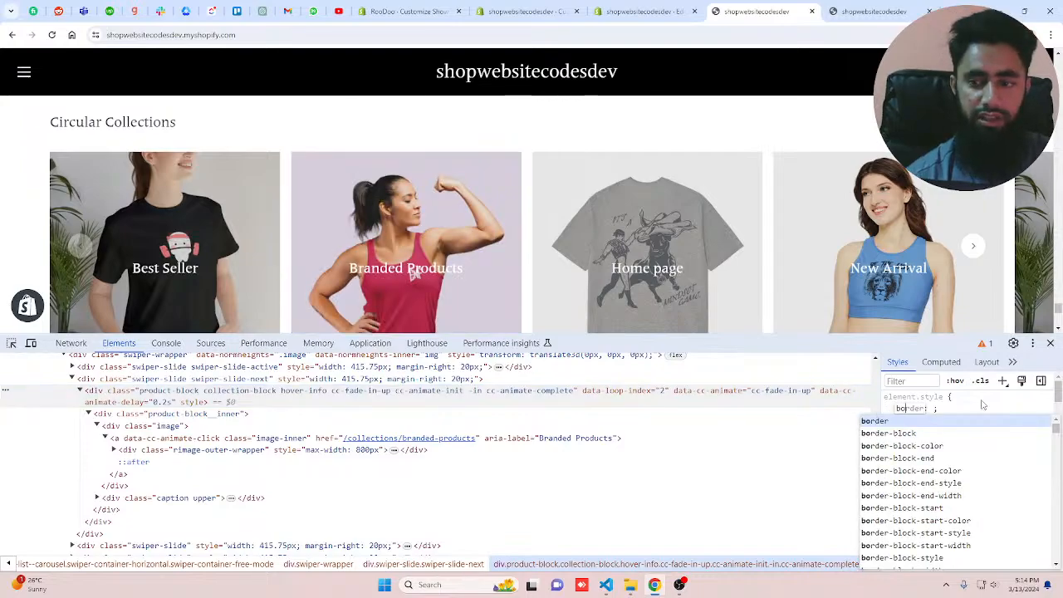
pyautogui.write('rder-radius')
pyautogui.press('Tab')
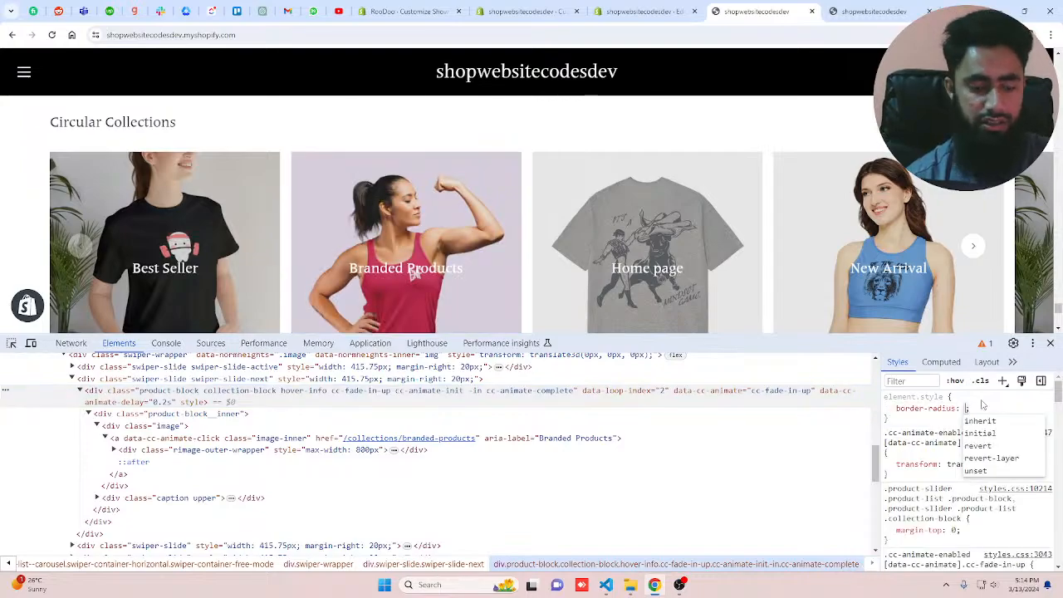
pyautogui.write('50%')
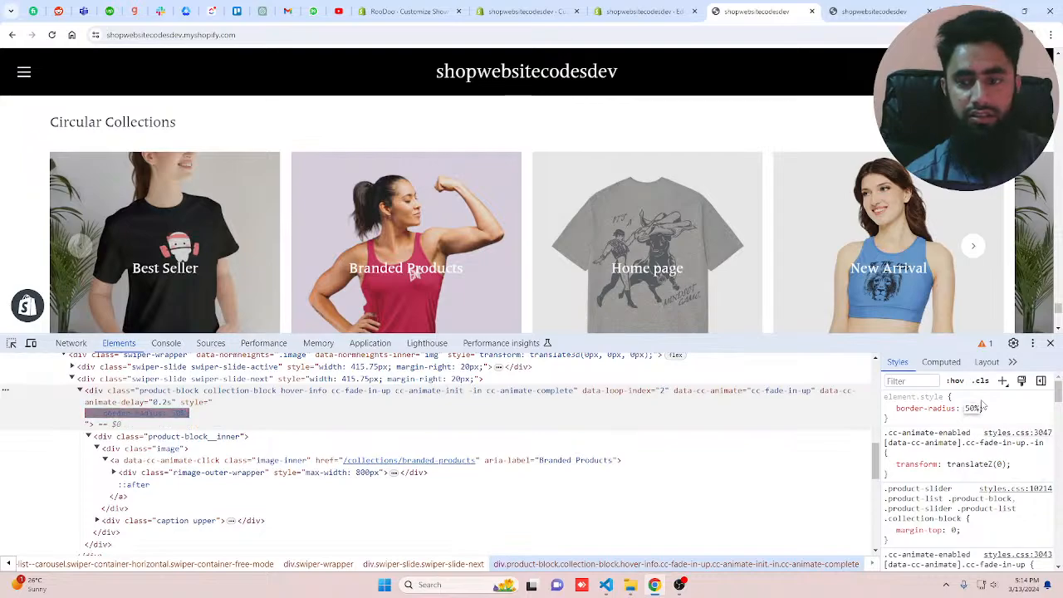
pyautogui.press('Return')
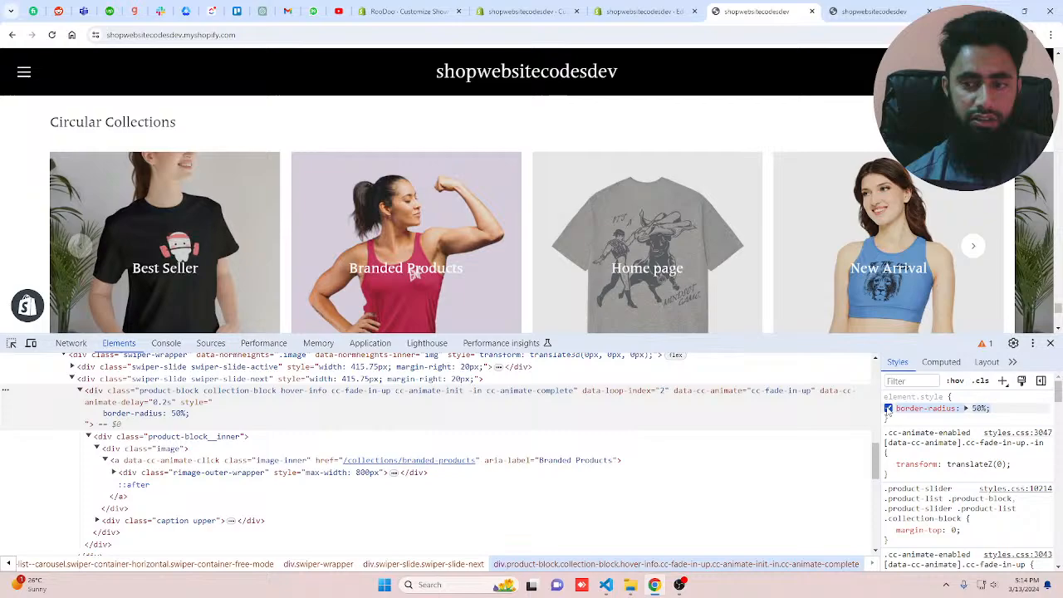
pyautogui.click(888, 408)
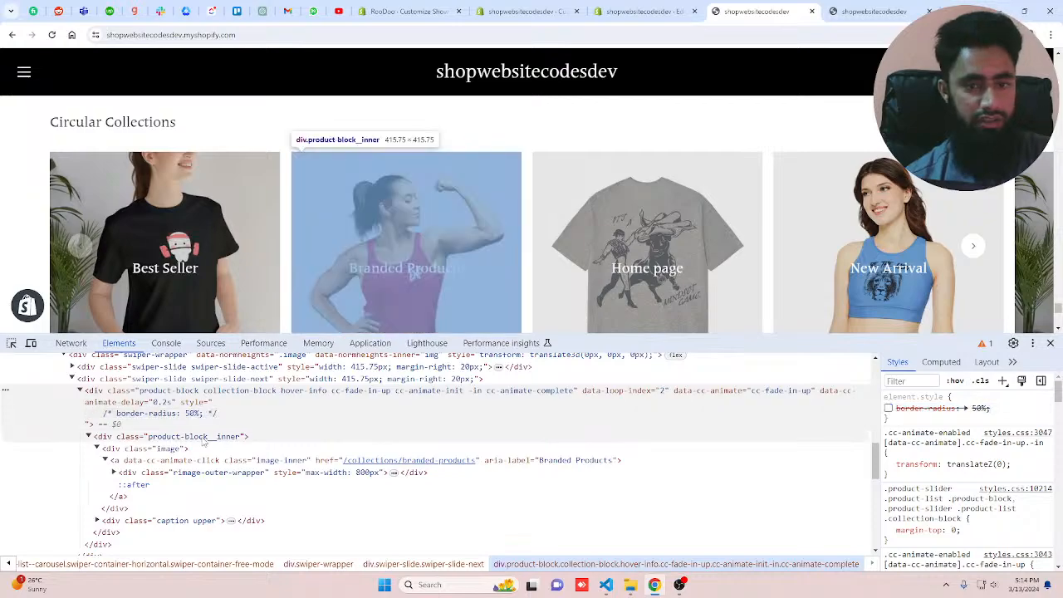
# - Apply a border-radius of 50% to the Branded Products slide's product-block__inner div and check the slide's shape on the page
pyautogui.click(203, 440)
pyautogui.click(965, 403)
pyautogui.write('border-radius: 50%;')
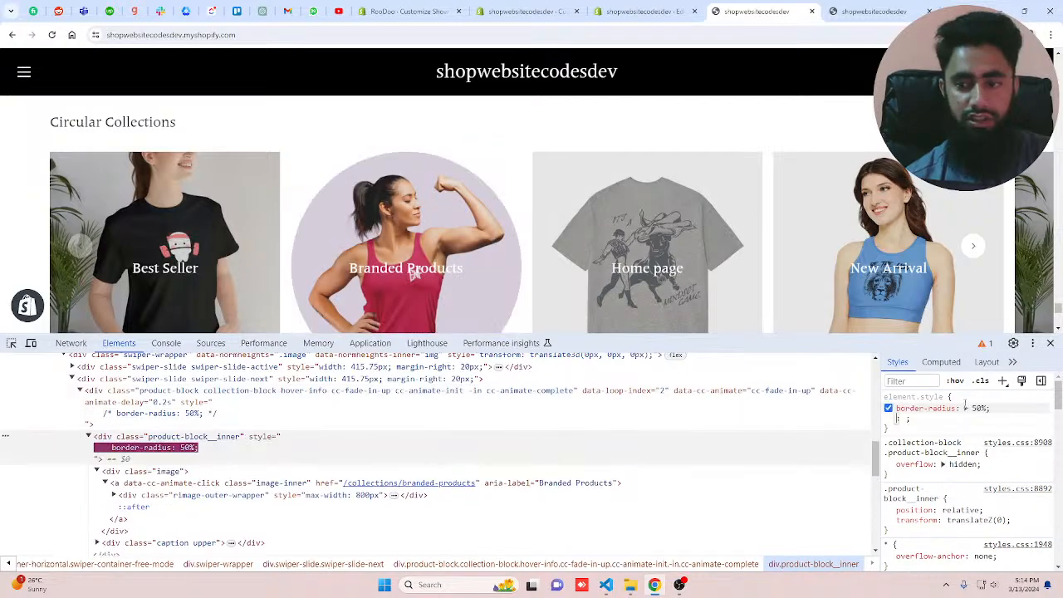
pyautogui.scroll(-2, 479, 238)
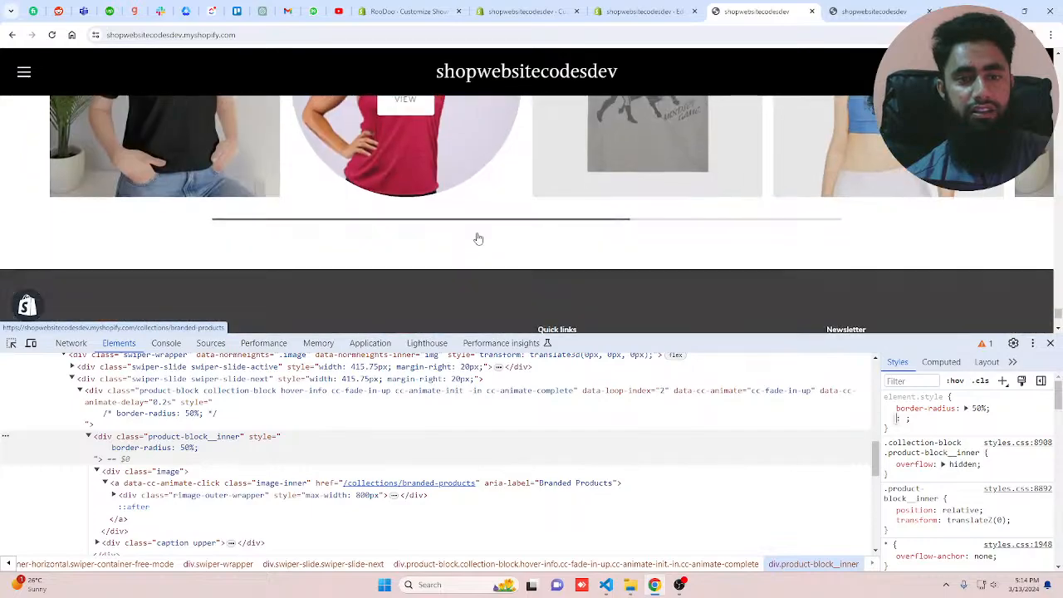
pyautogui.scroll(2, 478, 238)
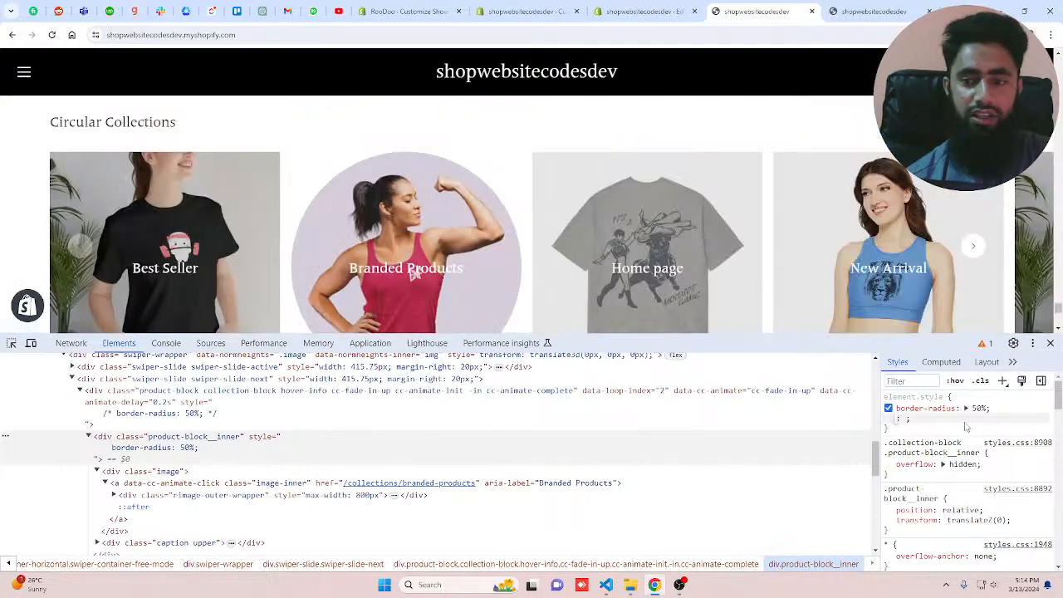
# - Copy the product-block__inner class name from the inspected div and add an empty style block at the beginning of circular-collection.liquid
pyautogui.doubleClick(176, 437)
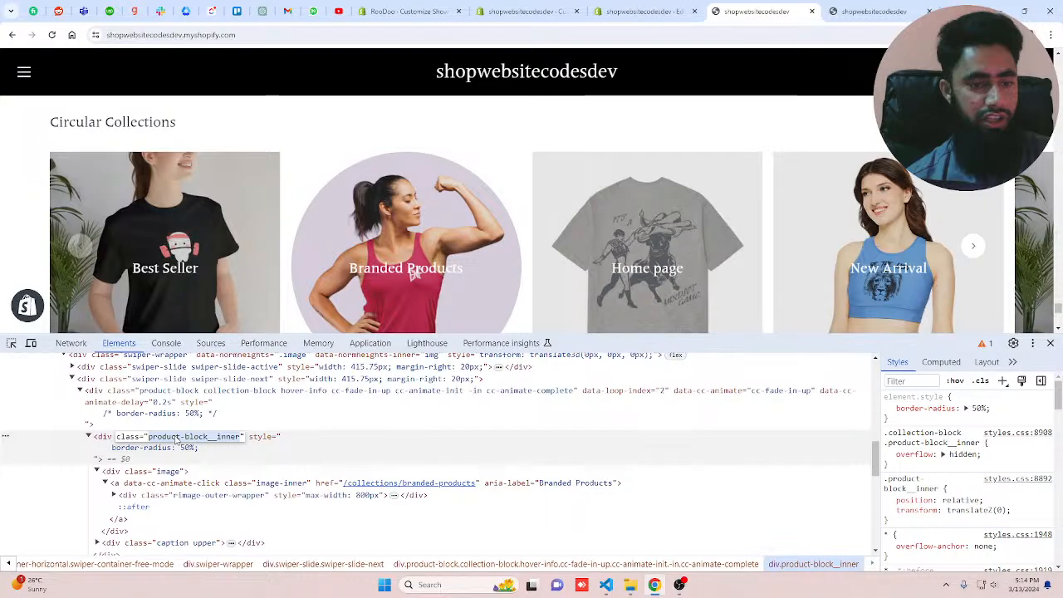
pyautogui.click(624, 12)
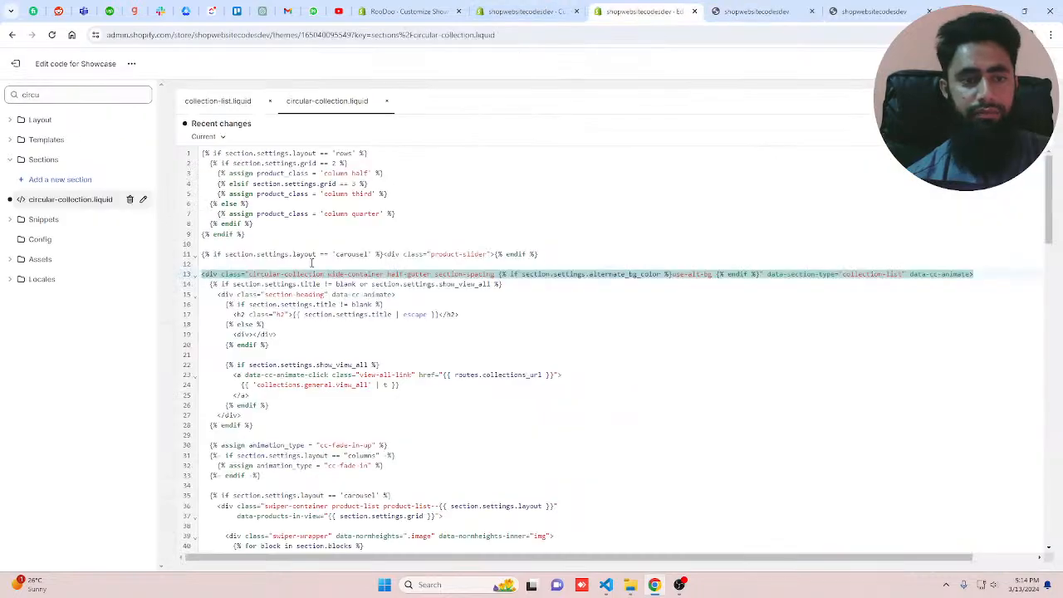
pyautogui.click(203, 153)
pyautogui.press('Return')
pyautogui.press('Return')
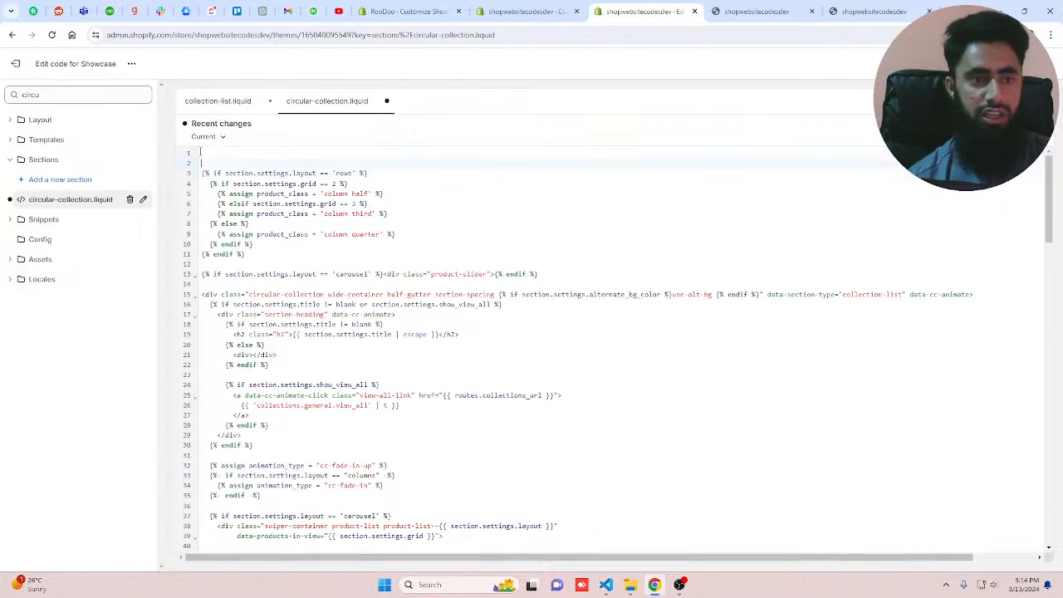
pyautogui.press('Up')
pyautogui.write('<stl')
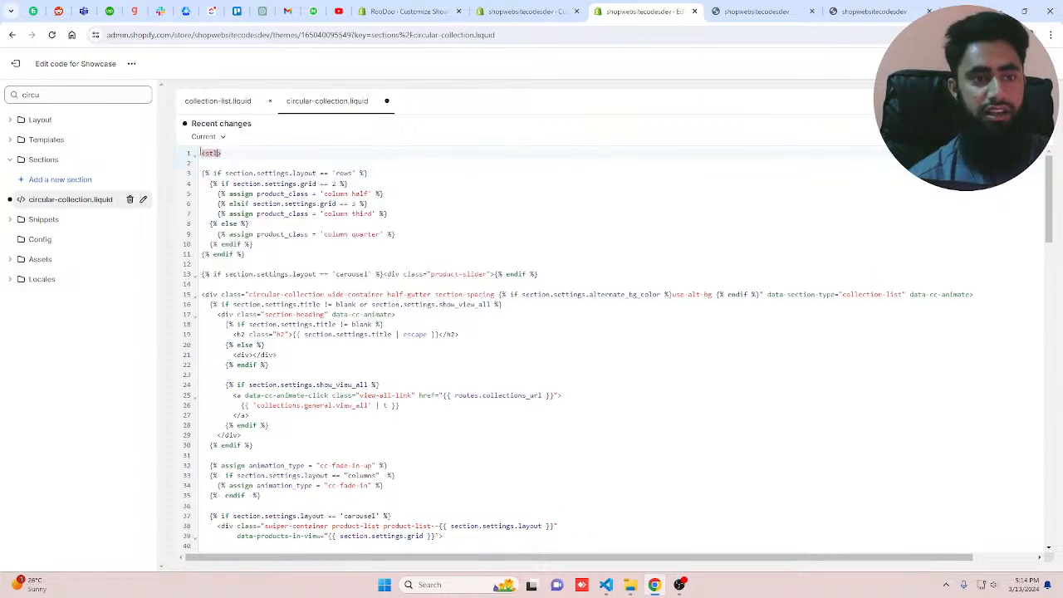
pyautogui.press('BackSpace')
pyautogui.write('yle>')
pyautogui.press('Return')
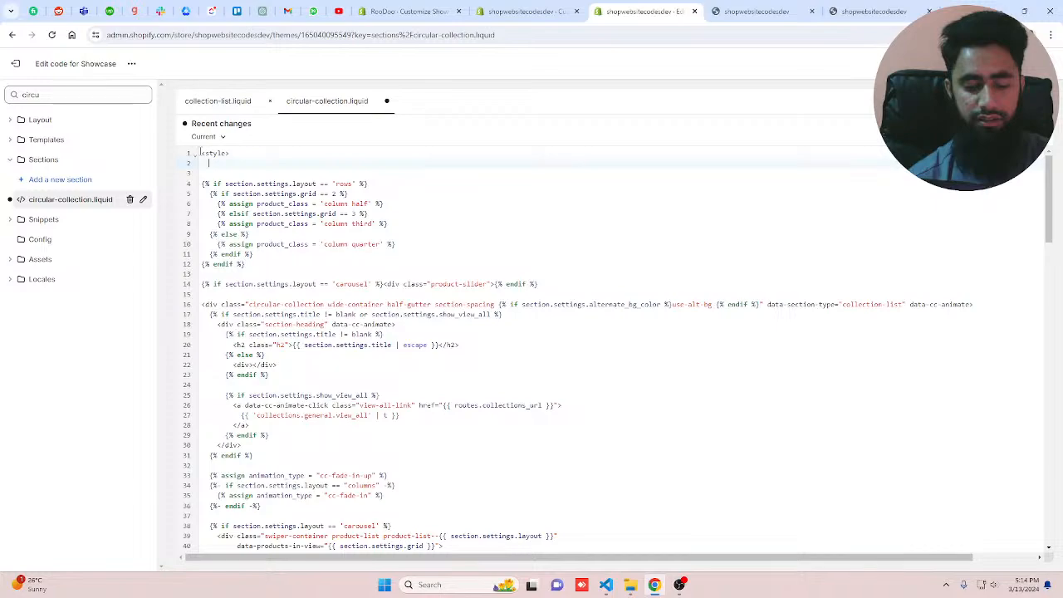
pyautogui.press('Return')
pyautogui.write('</style>')
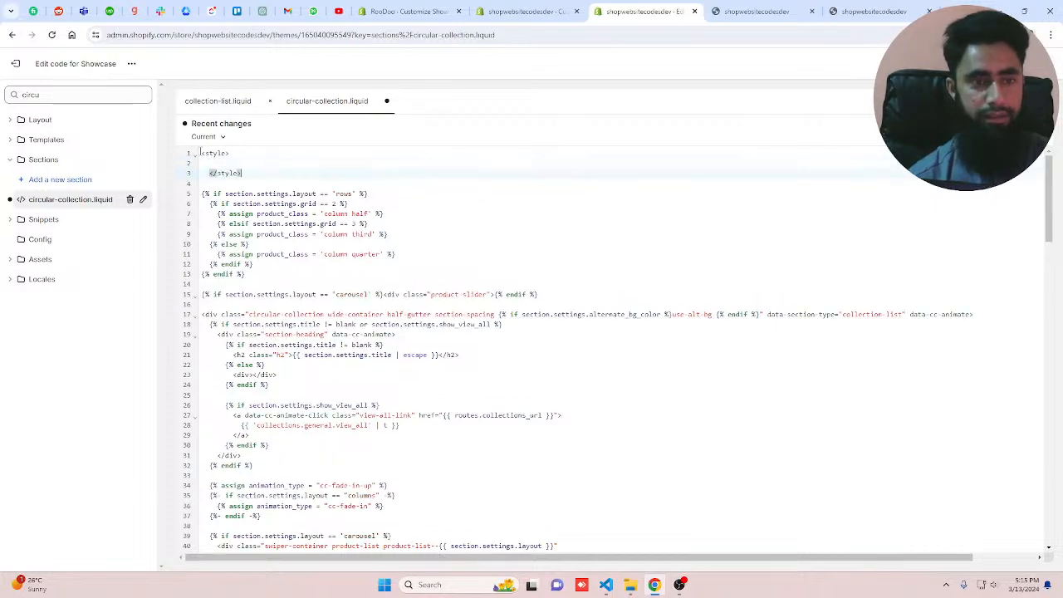
# - Start an empty .product-block__inner CSS rule inside the new style block
pyautogui.press('Up')
pyautogui.write('.product-block__inner')
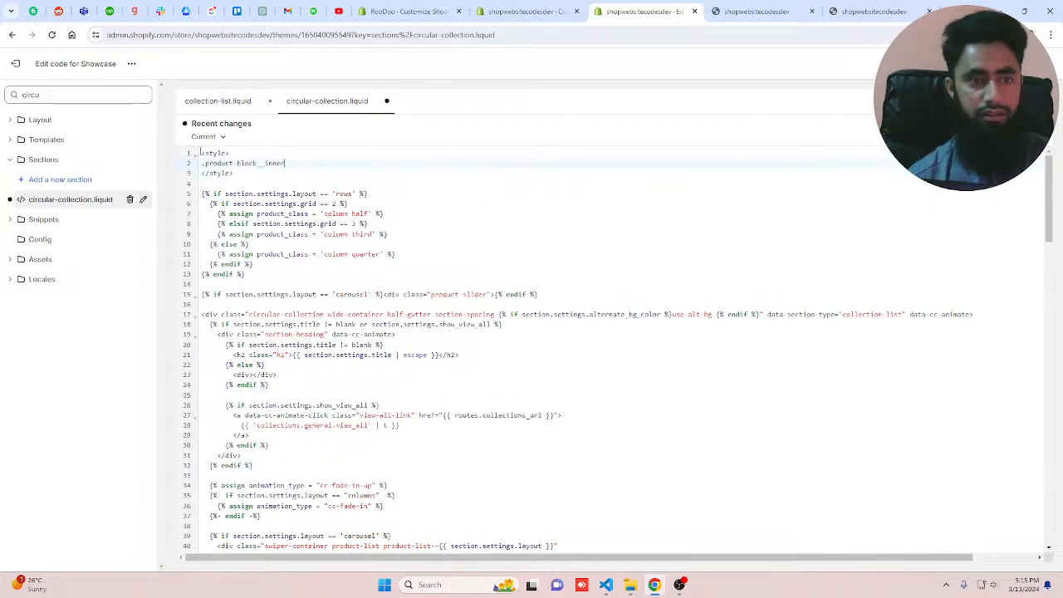
pyautogui.write(' {')
pyautogui.press('Return')
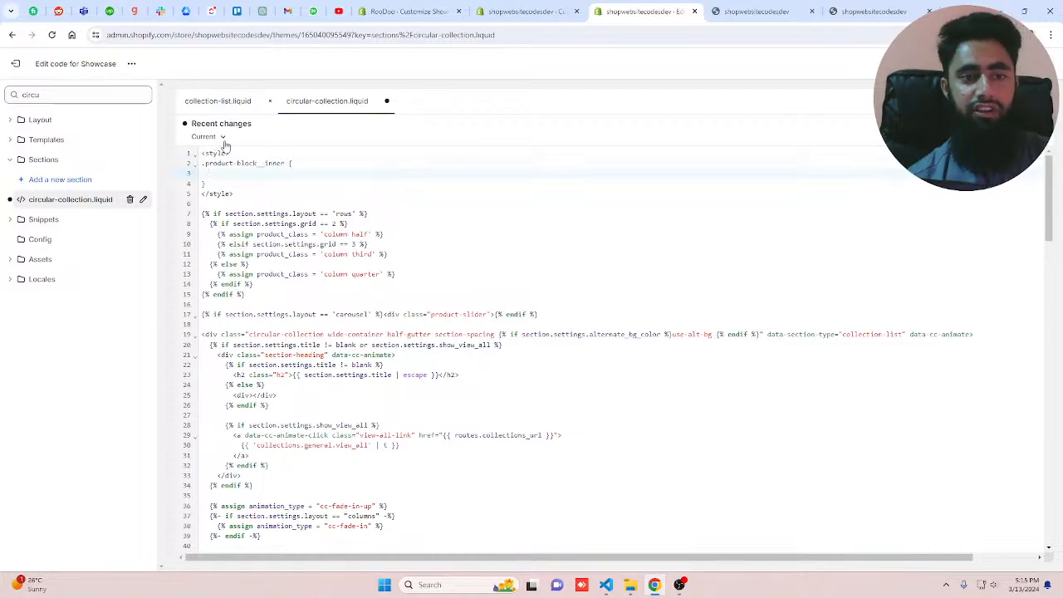
# - Inspect the Circular Collections section's outer wrapper div on the storefront page to get its class name
pyautogui.click(722, 13)
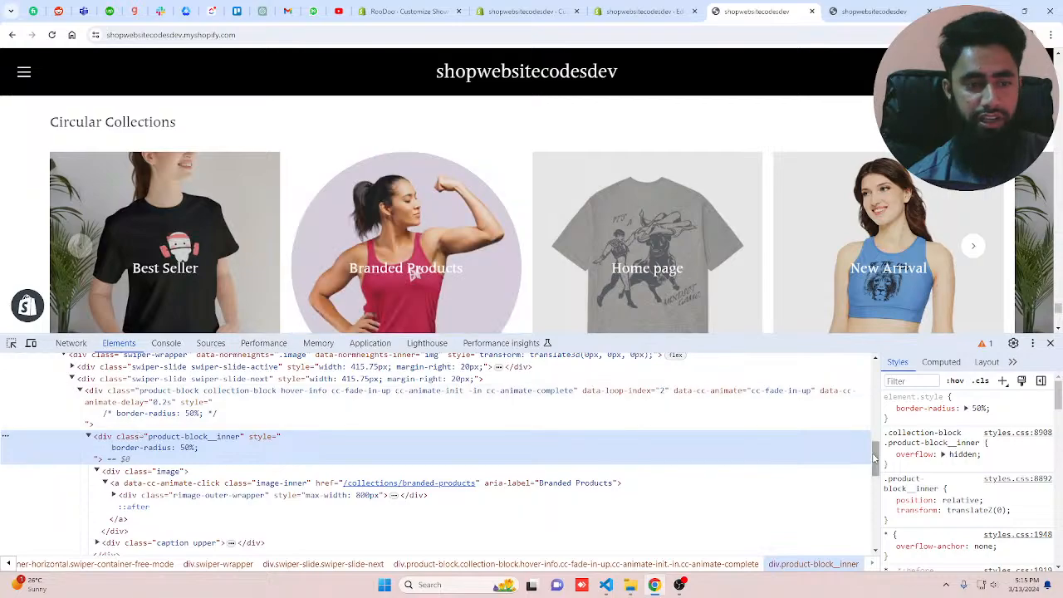
pyautogui.moveTo(875, 458); pyautogui.dragTo(877, 446)
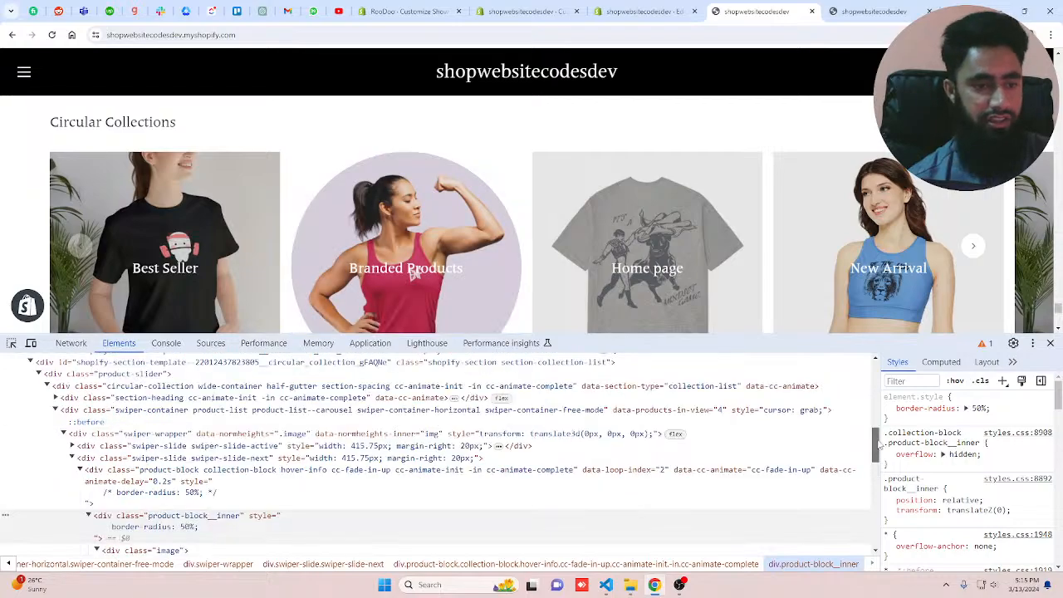
pyautogui.click(137, 387)
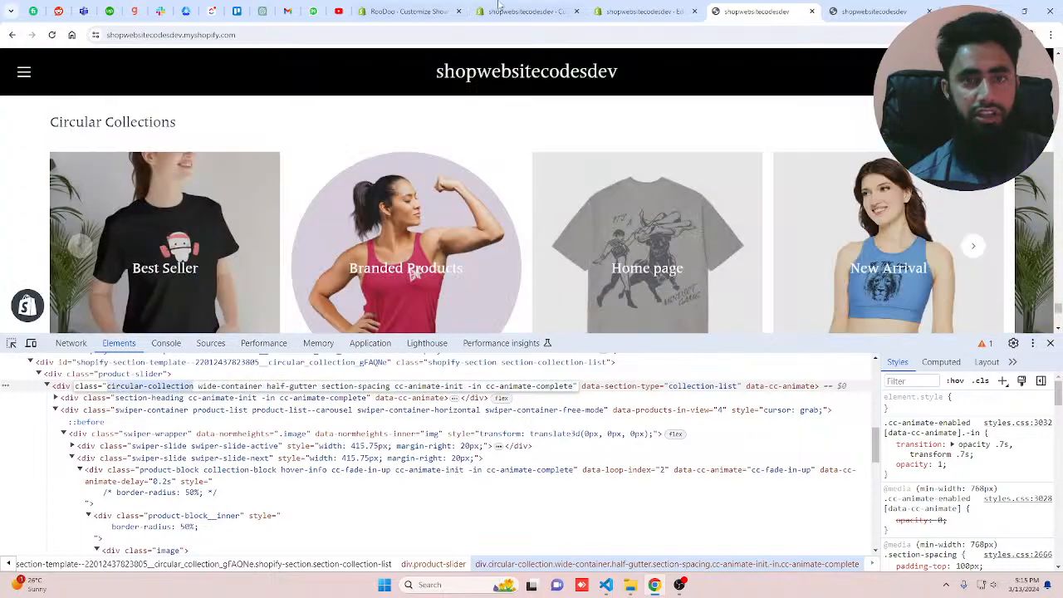
pyautogui.click(525, 11)
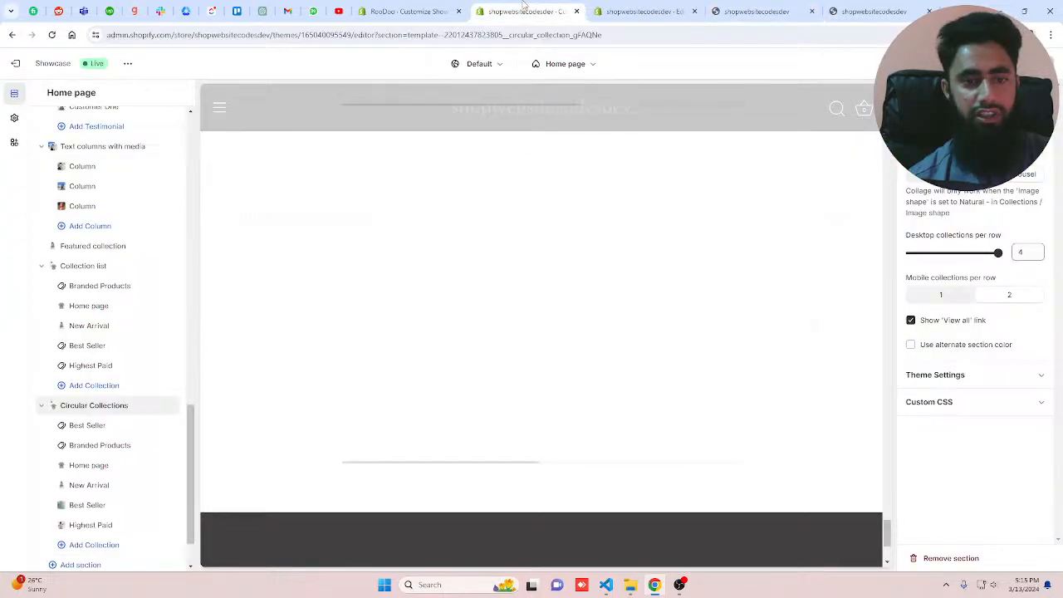
# - Scope the .product-block__inner rule in circular-collection.liquid by prefixing its selector with the section wrapper's .circular-collection class
pyautogui.click(643, 11)
pyautogui.click(250, 334)
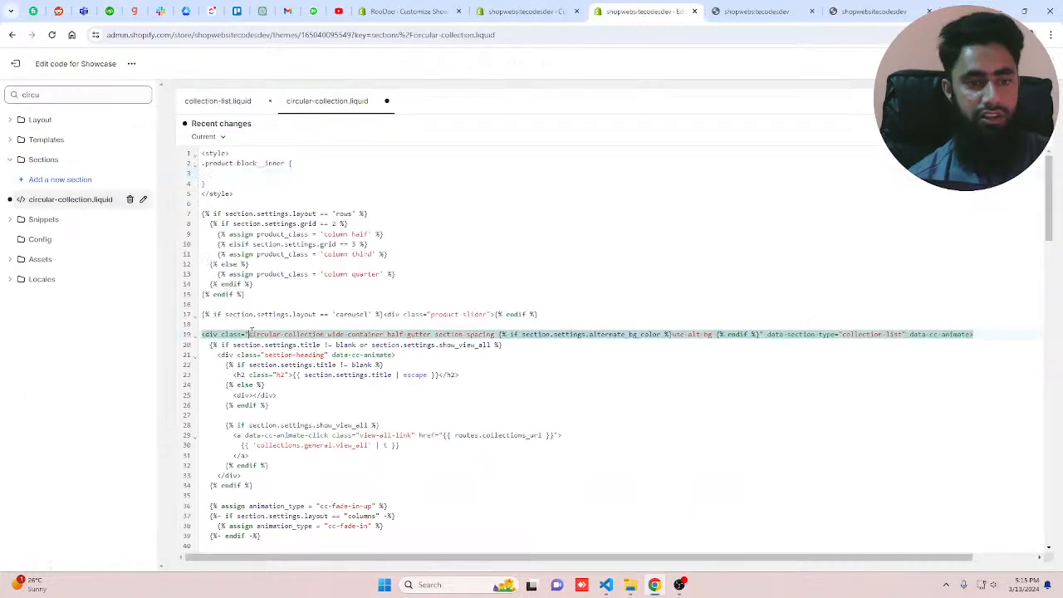
pyautogui.doubleClick(250, 334)
pyautogui.hotkey('ctrl', 'c')
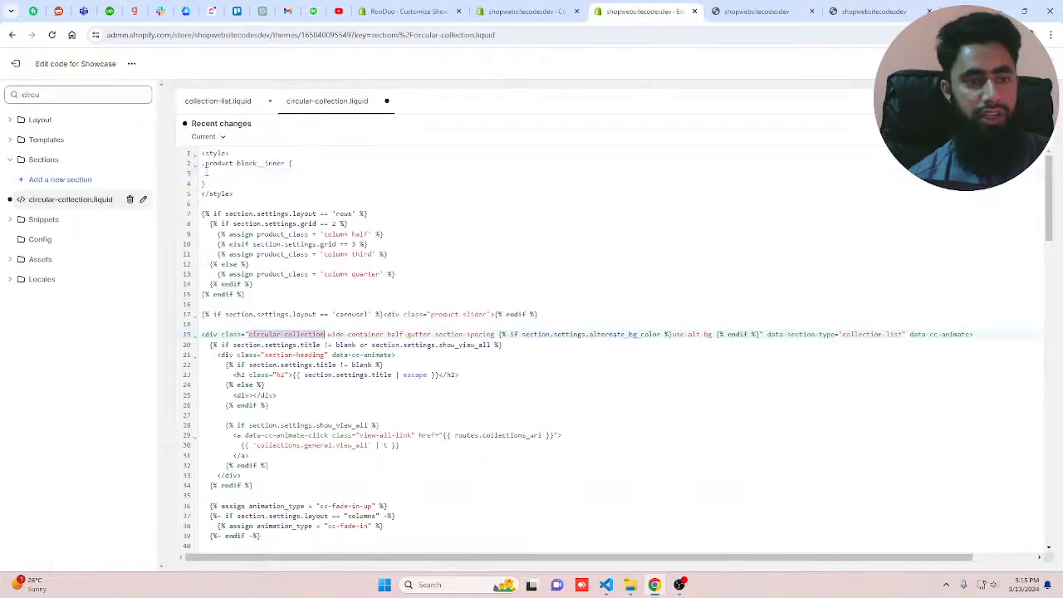
pyautogui.click(205, 164)
pyautogui.hotkey('ctrl', 'v')
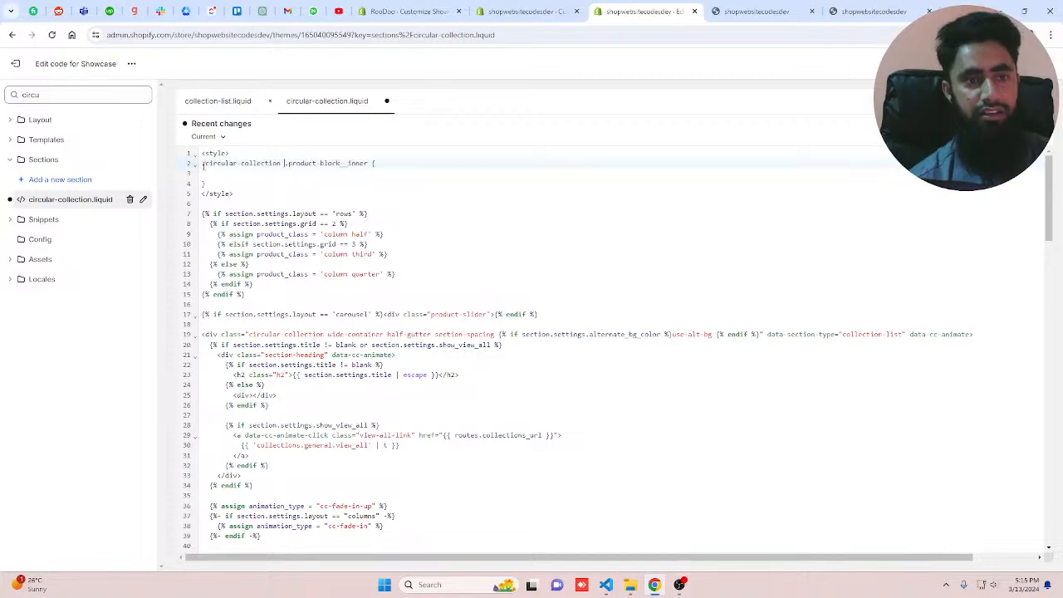
pyautogui.click(202, 163)
pyautogui.write('.')
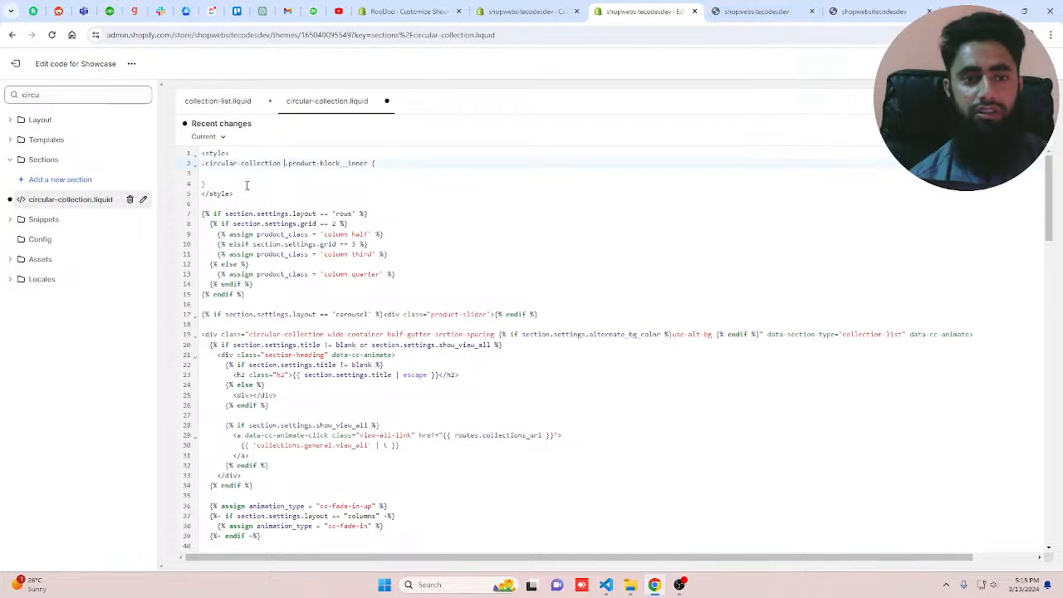
# - Add border-radius: 50%; to the .circular-collection .product-block__inner rule and save the file
pyautogui.click(279, 174)
pyautogui.write('bo')
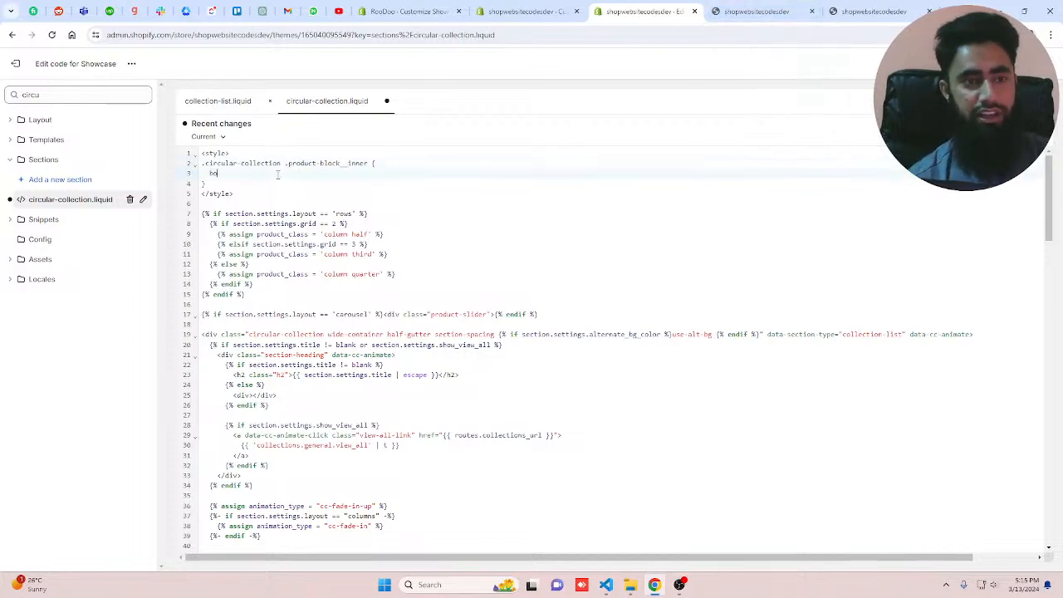
pyautogui.write('rder-ra')
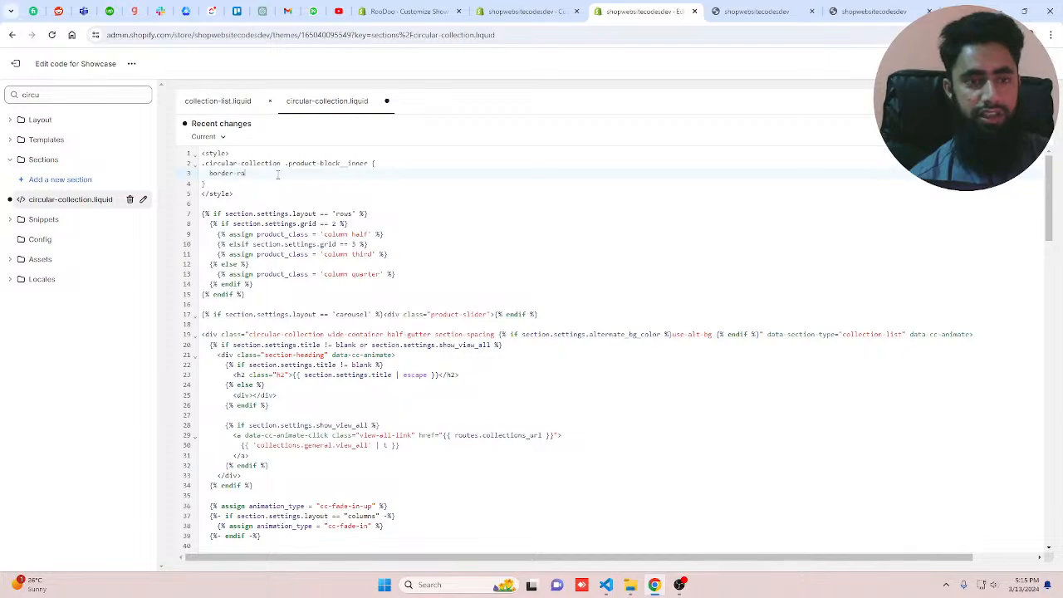
pyautogui.write('dius: ')
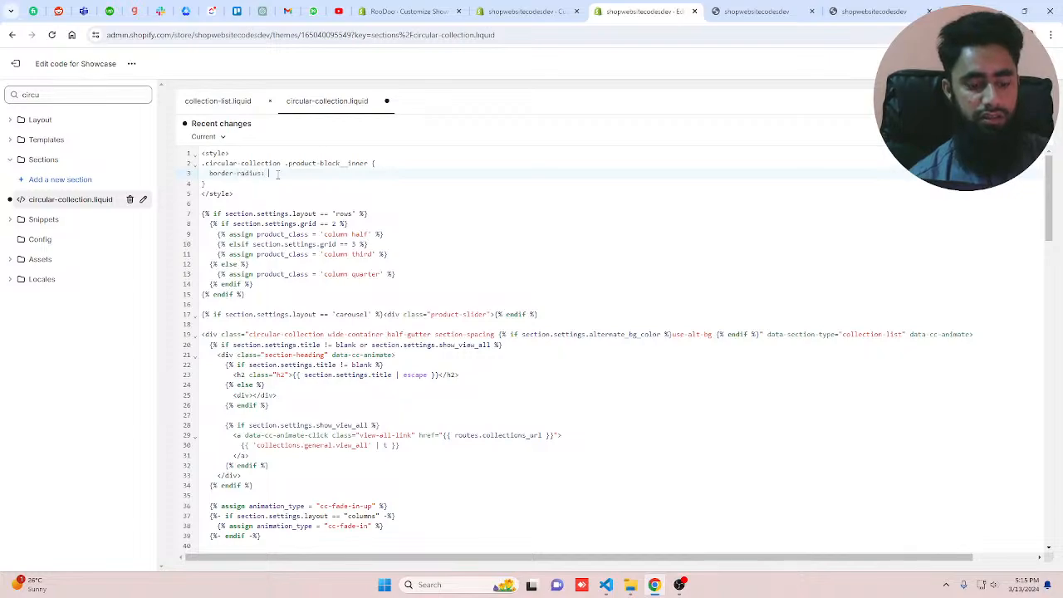
pyautogui.write('50%;')
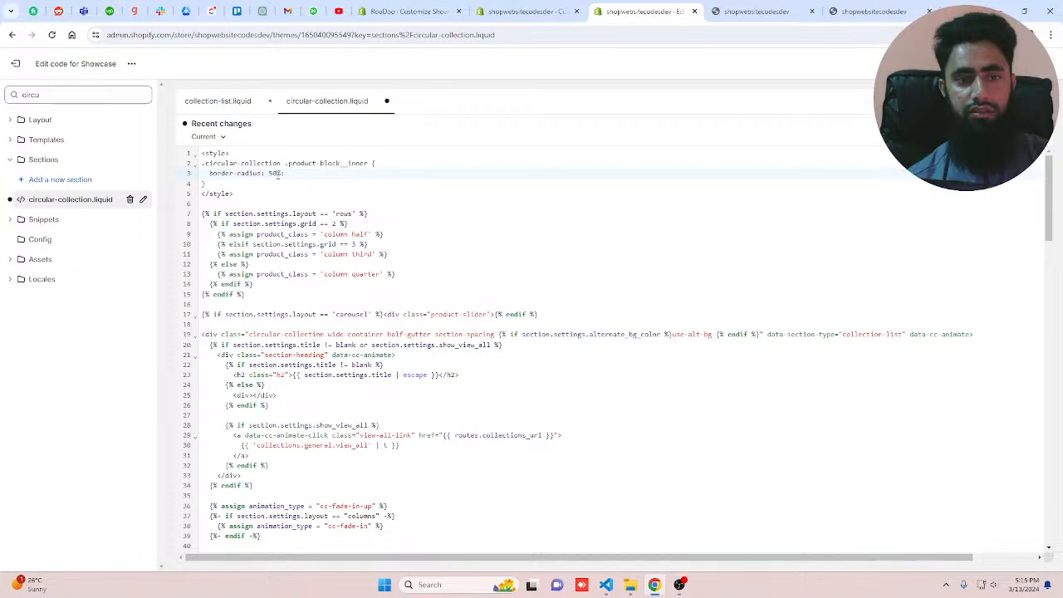
pyautogui.hotkey('ctrl', 's')
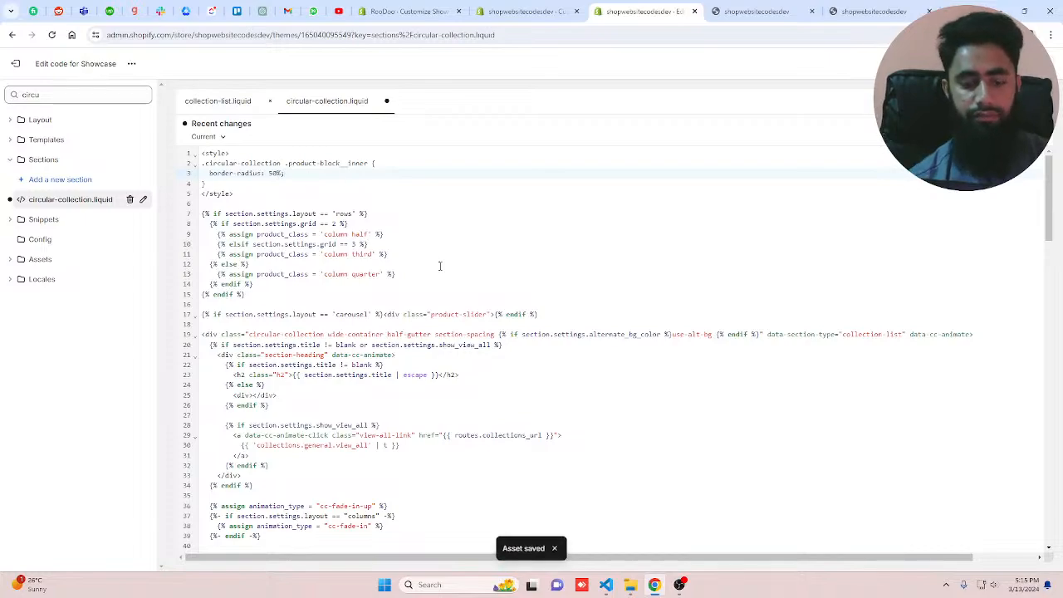
# - Review the selector and border-radius declaration of the new rule in the style block
pyautogui.hotkey('ctrl', '+')
pyautogui.hotkey('ctrl', '+')
pyautogui.hotkey('ctrl', '+')
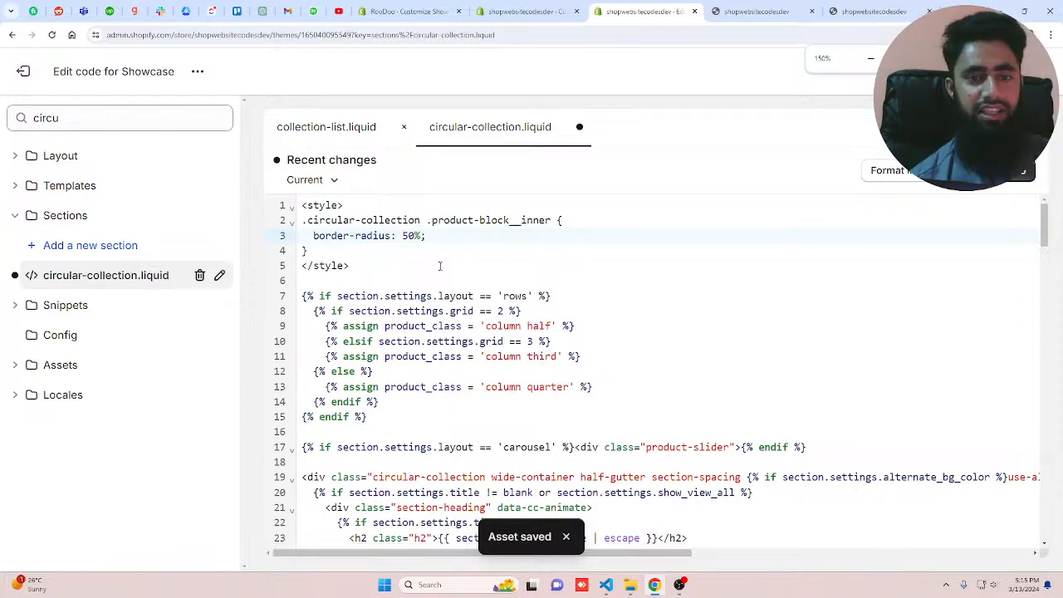
pyautogui.click(307, 220)
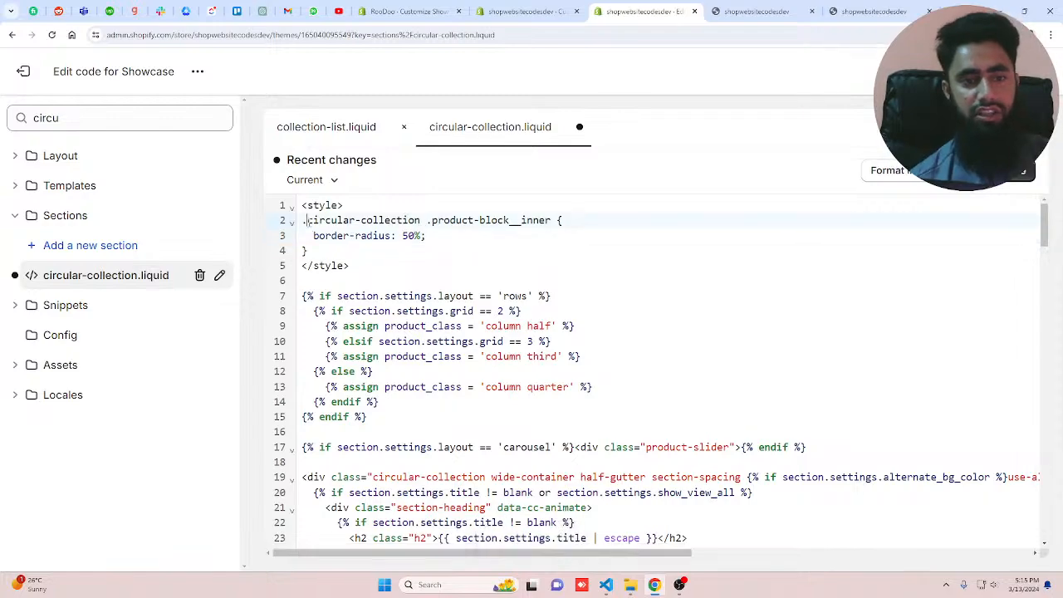
pyautogui.moveTo(306, 221); pyautogui.dragTo(466, 235)
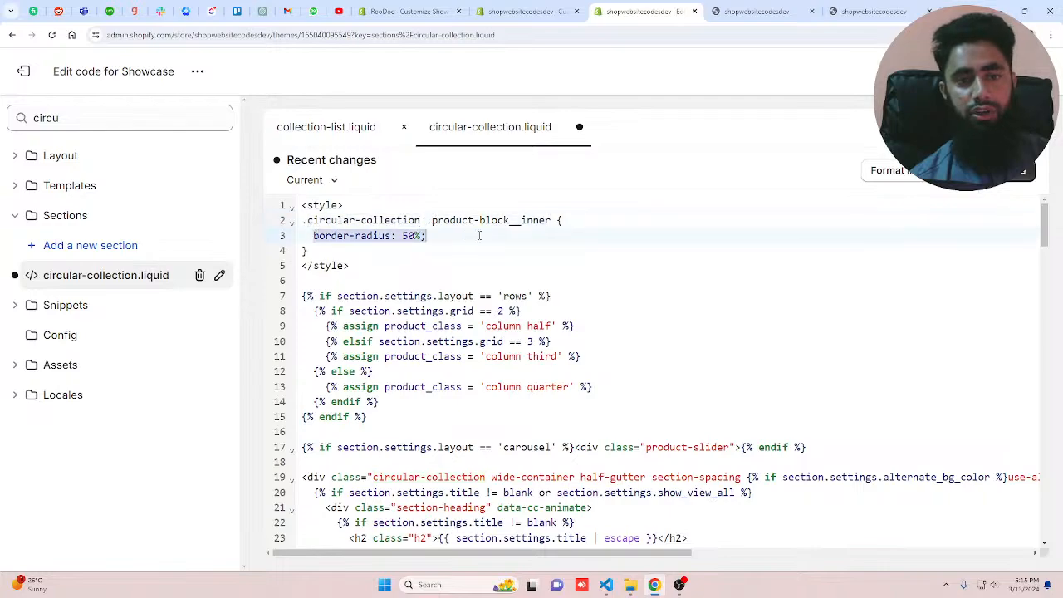
pyautogui.click(494, 246)
pyautogui.hotkey('ctrl', '-')
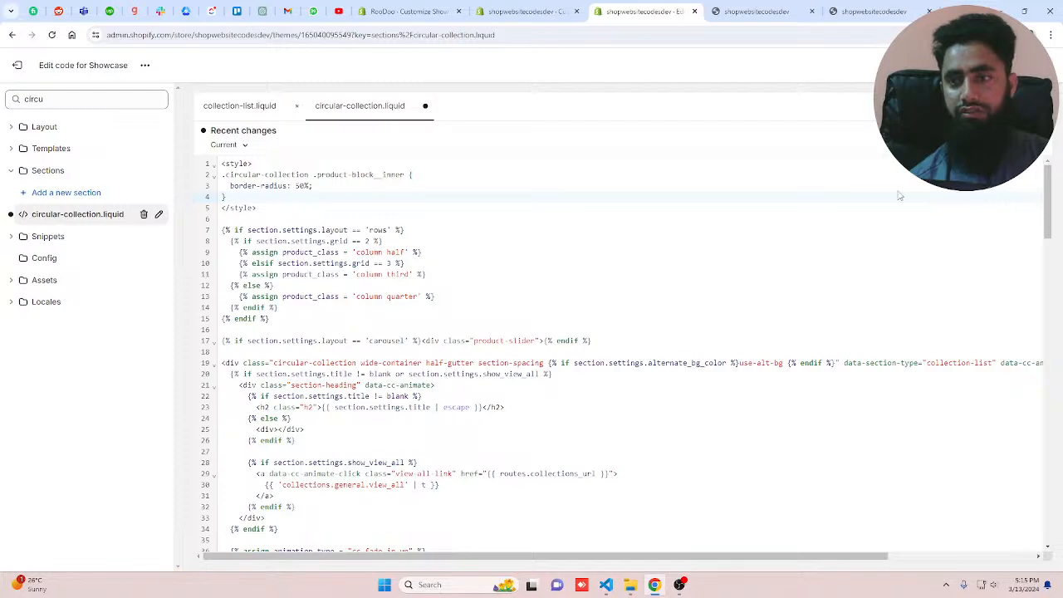
# - Reload the storefront page with the saved CSS and close the developer tools
pyautogui.click(756, 12)
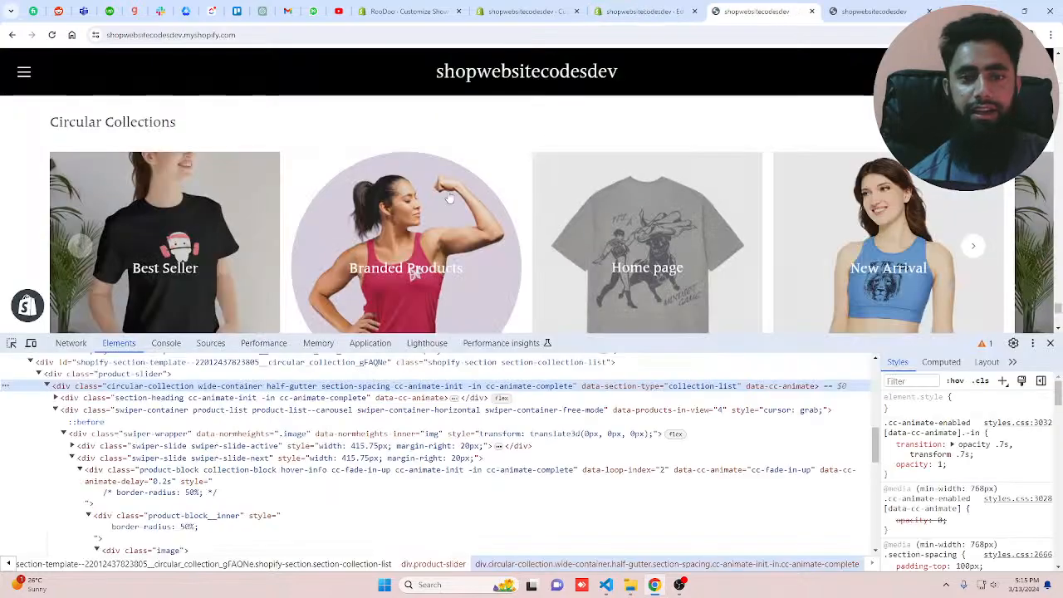
pyautogui.click(51, 35)
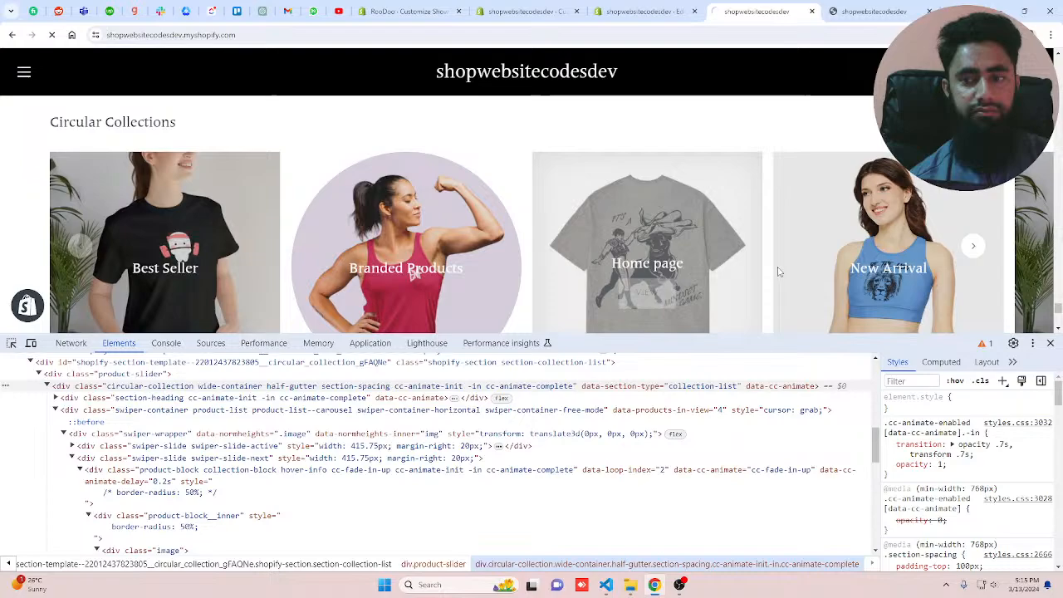
pyautogui.click(1049, 343)
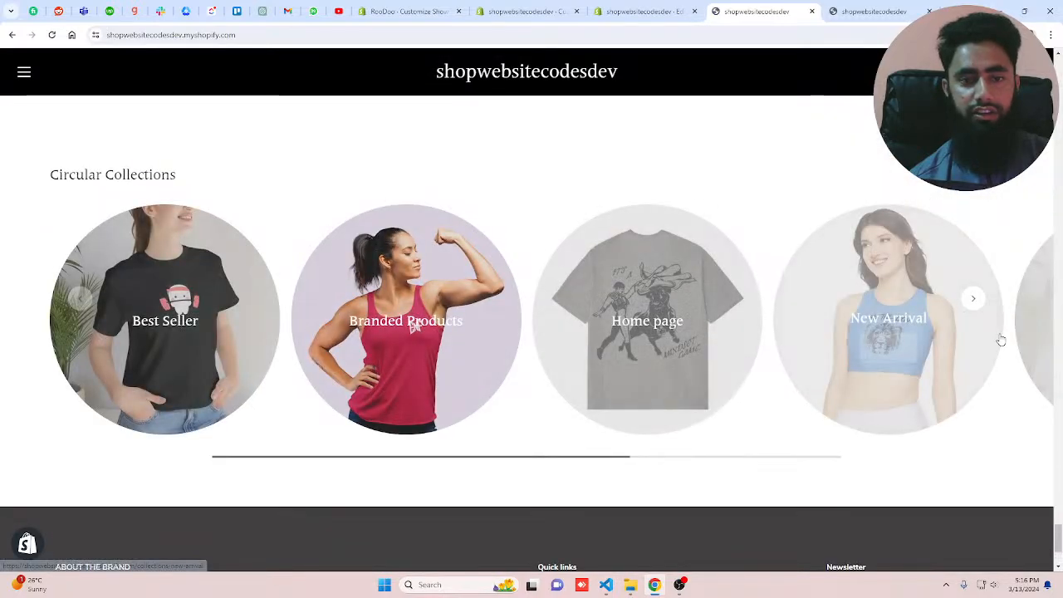
# - Check the Circular Collections slider by moving it forward to its last slide, back to the first, and viewing the slides' hover effect
pyautogui.moveTo(384, 263)
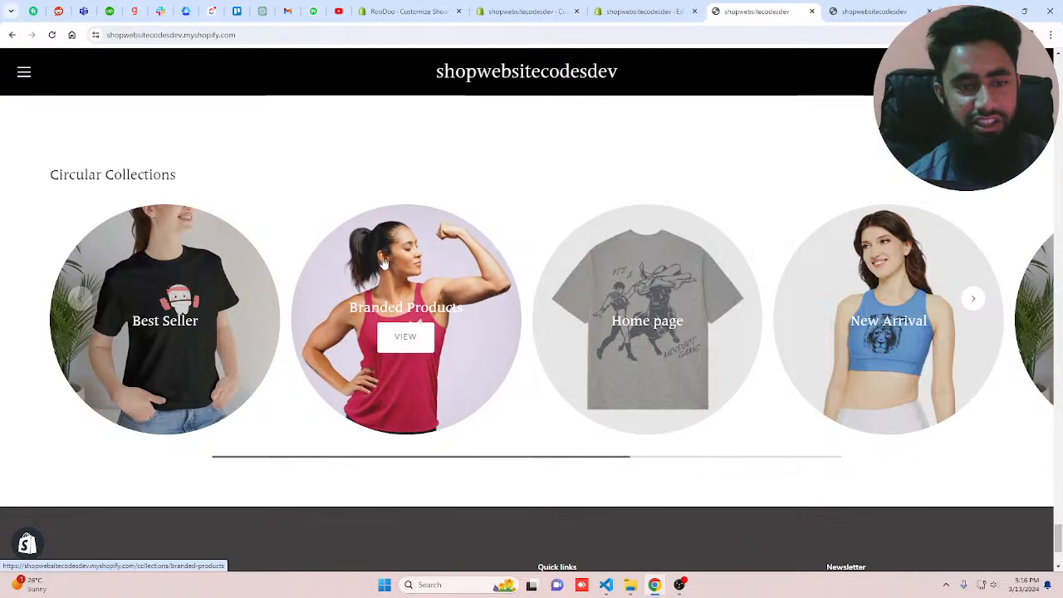
pyautogui.click(975, 299)
pyautogui.click(975, 299)
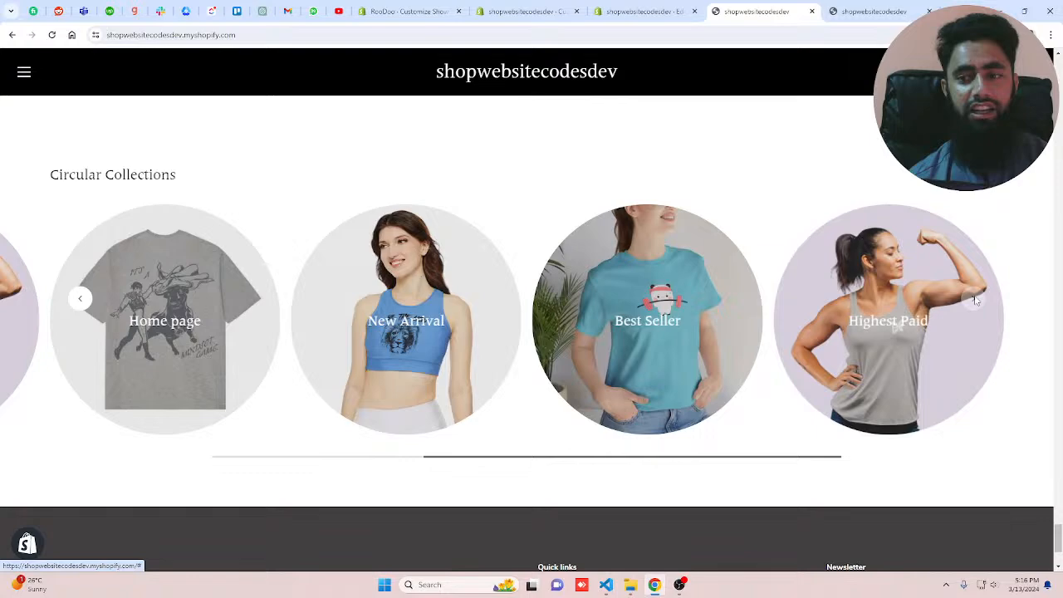
pyautogui.click(79, 298)
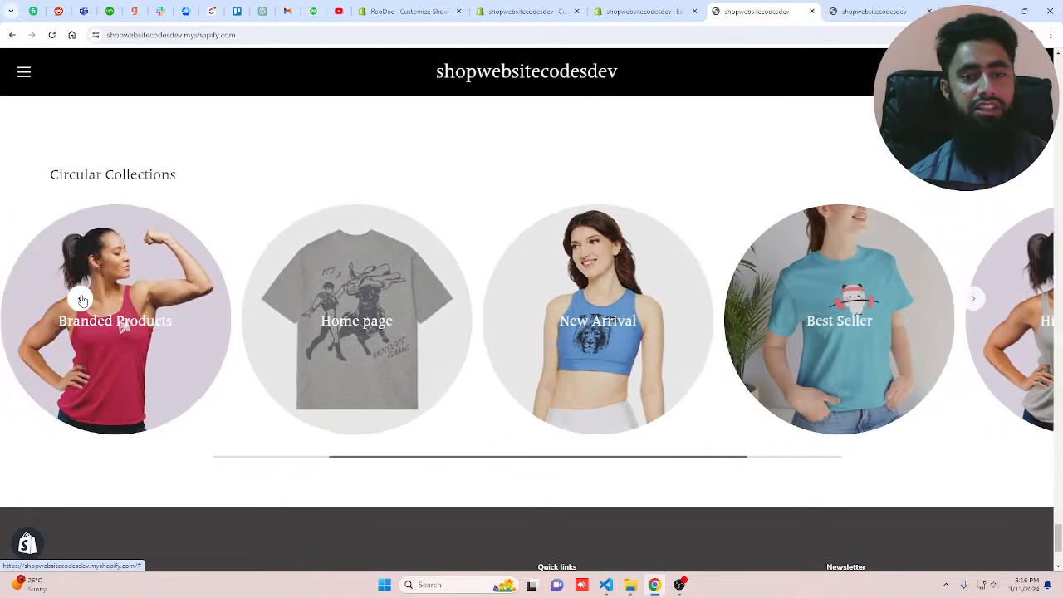
pyautogui.click(81, 299)
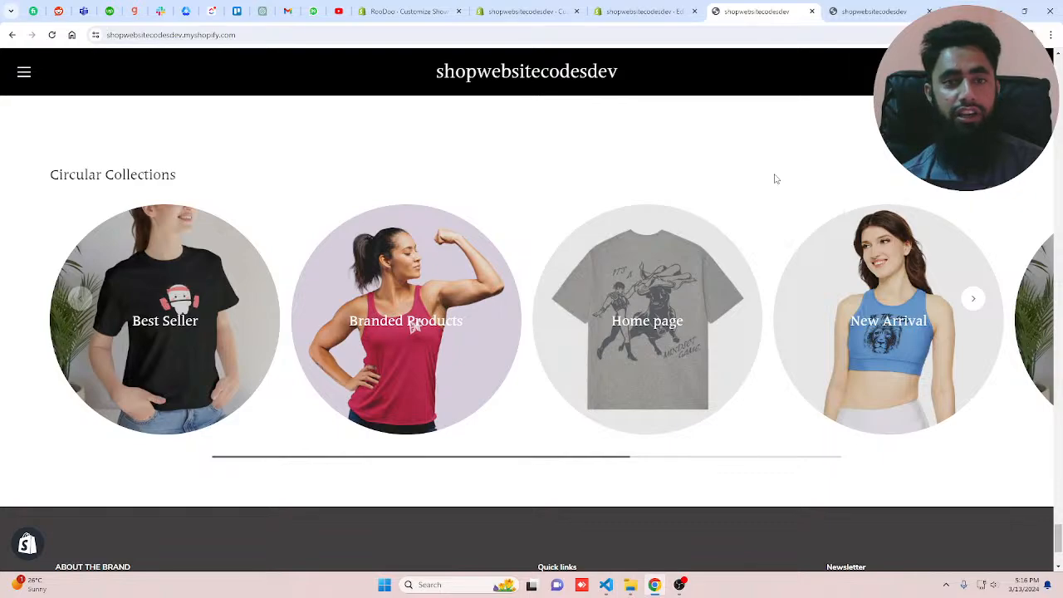
pyautogui.moveTo(740, 411)
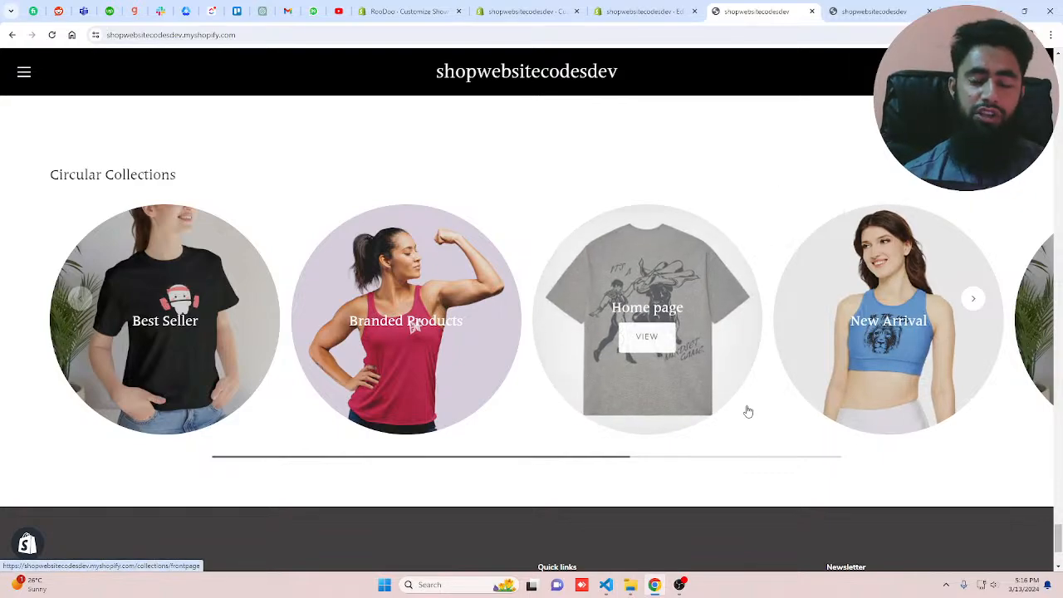